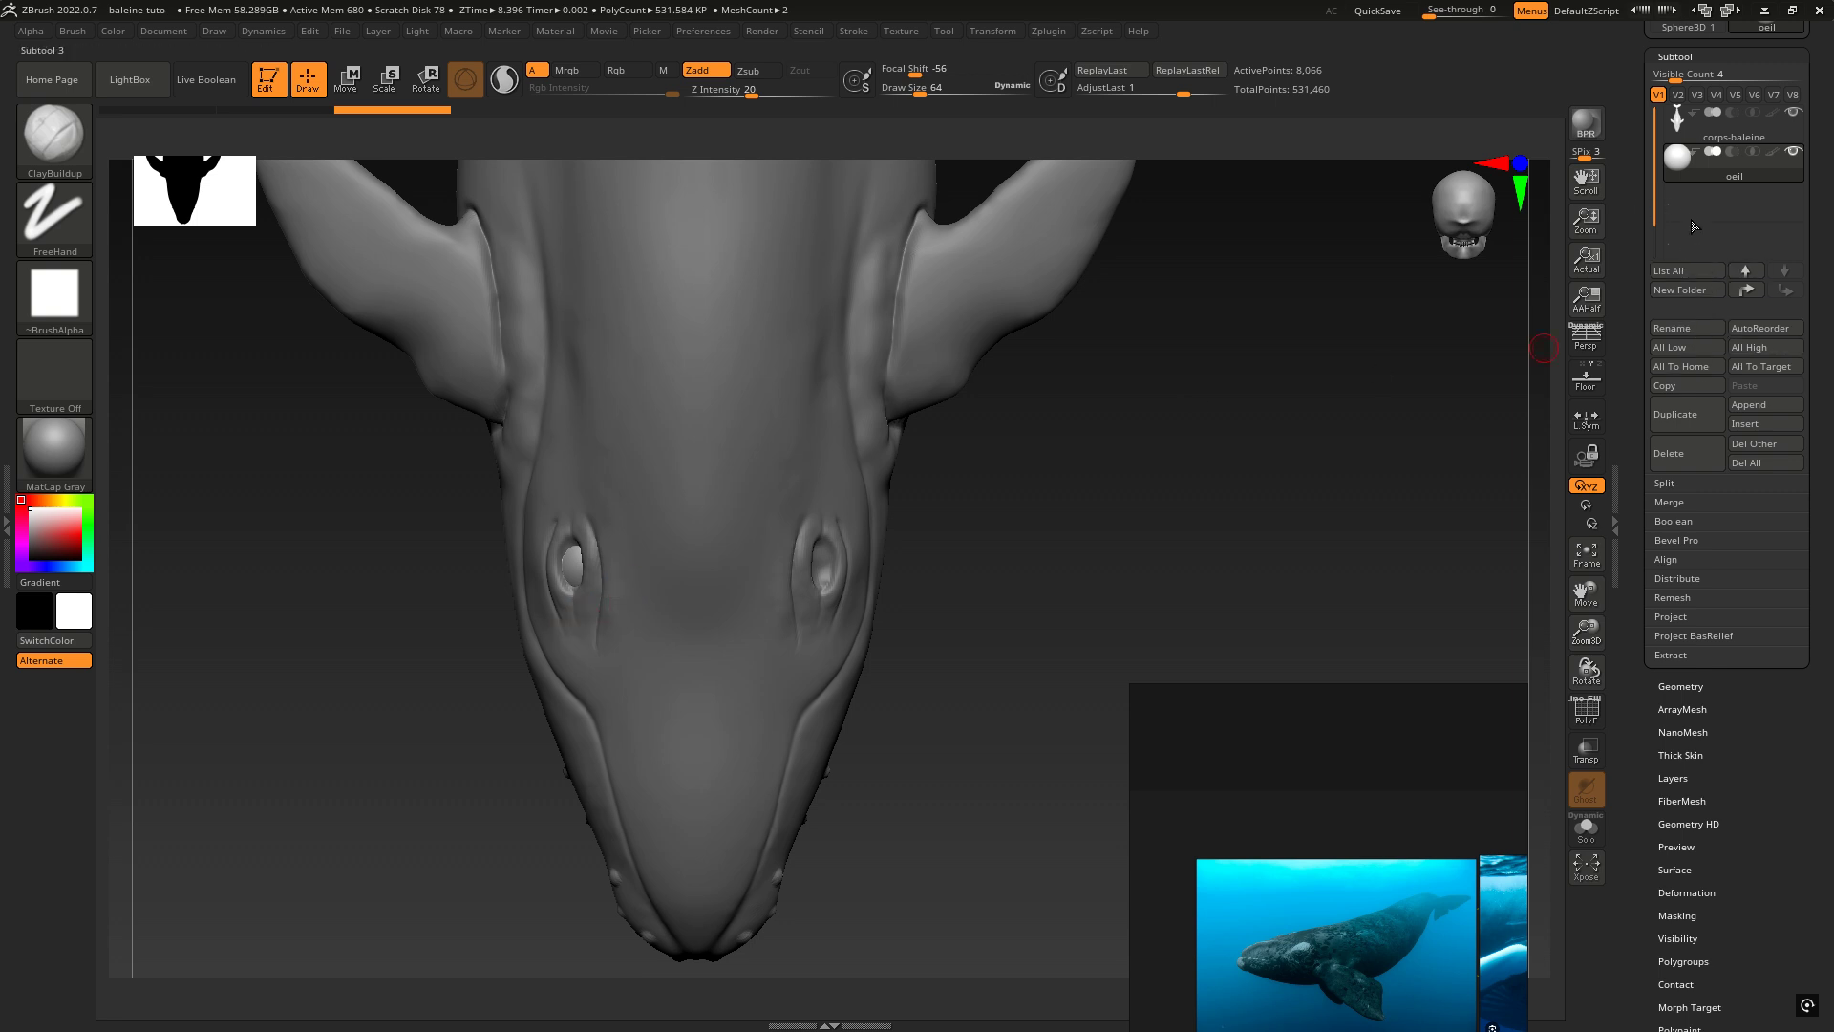
# Step: Duplicate the oeil eye subtool and mirror the copy across X into the whale's opposite eye socket
pyautogui.moveTo(1680, 167)
pyautogui.click(1679, 410)
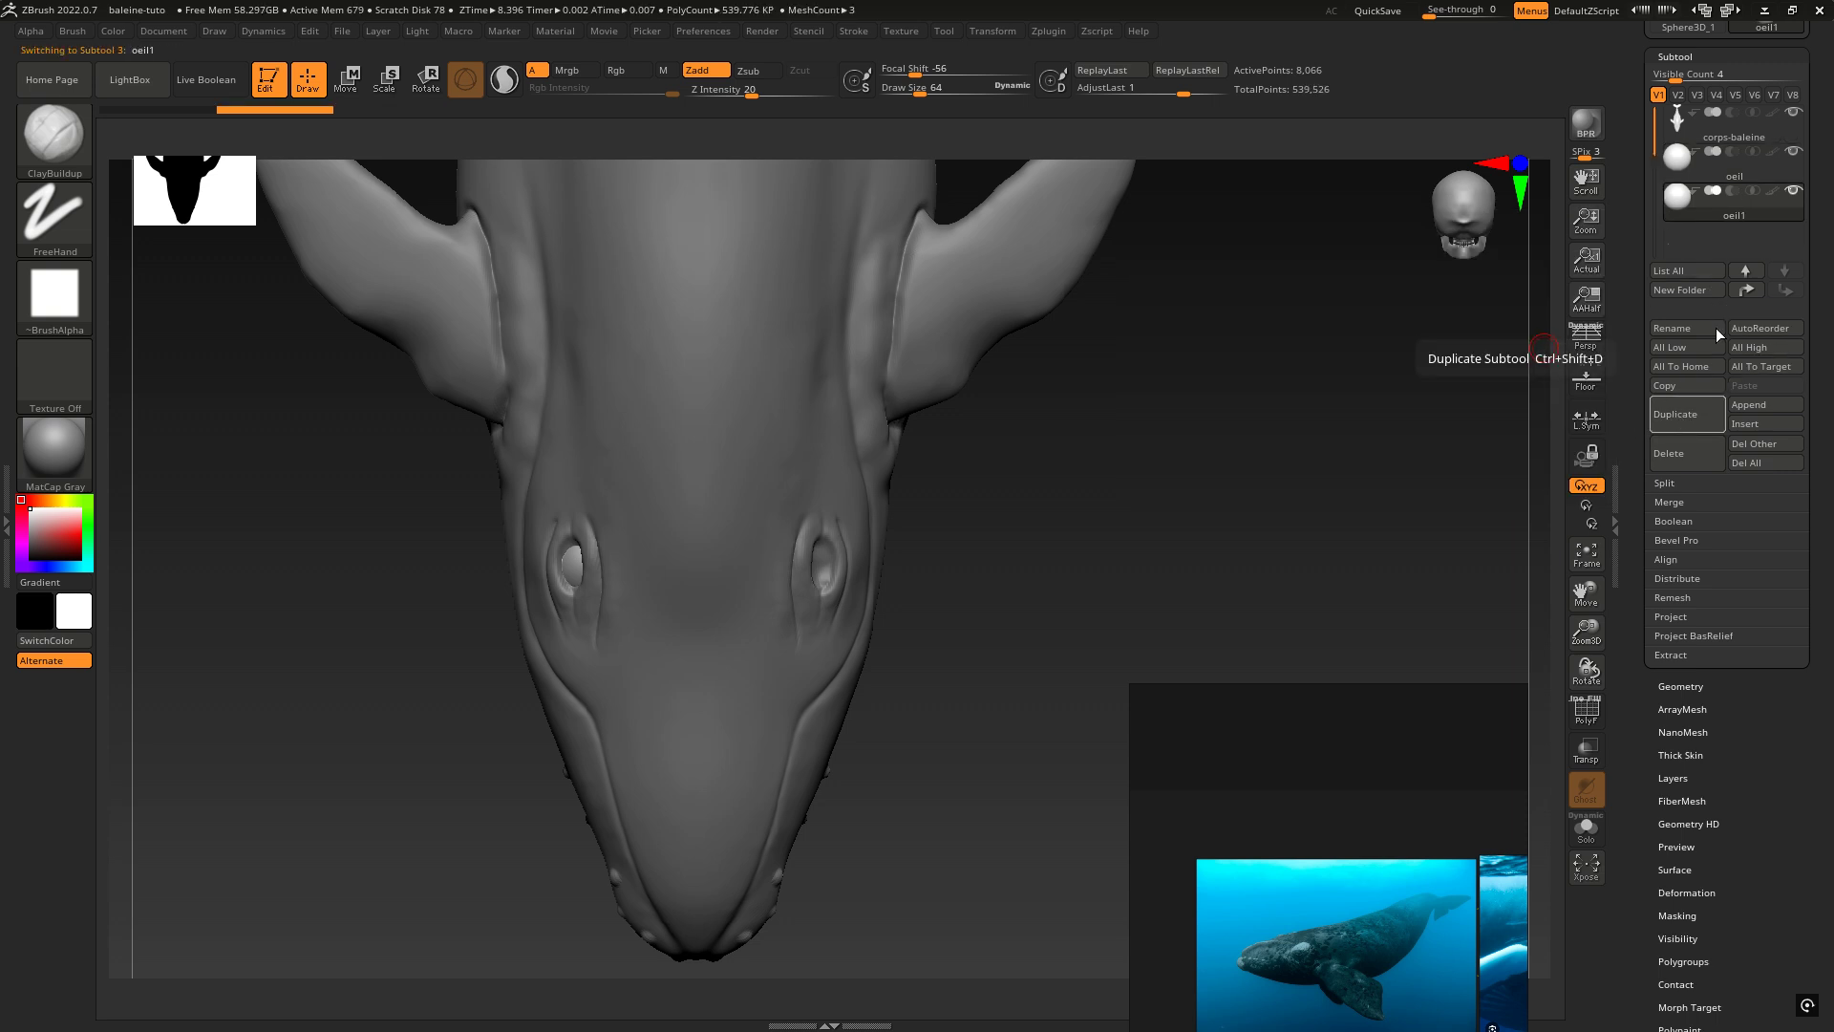
pyautogui.moveTo(1756, 215)
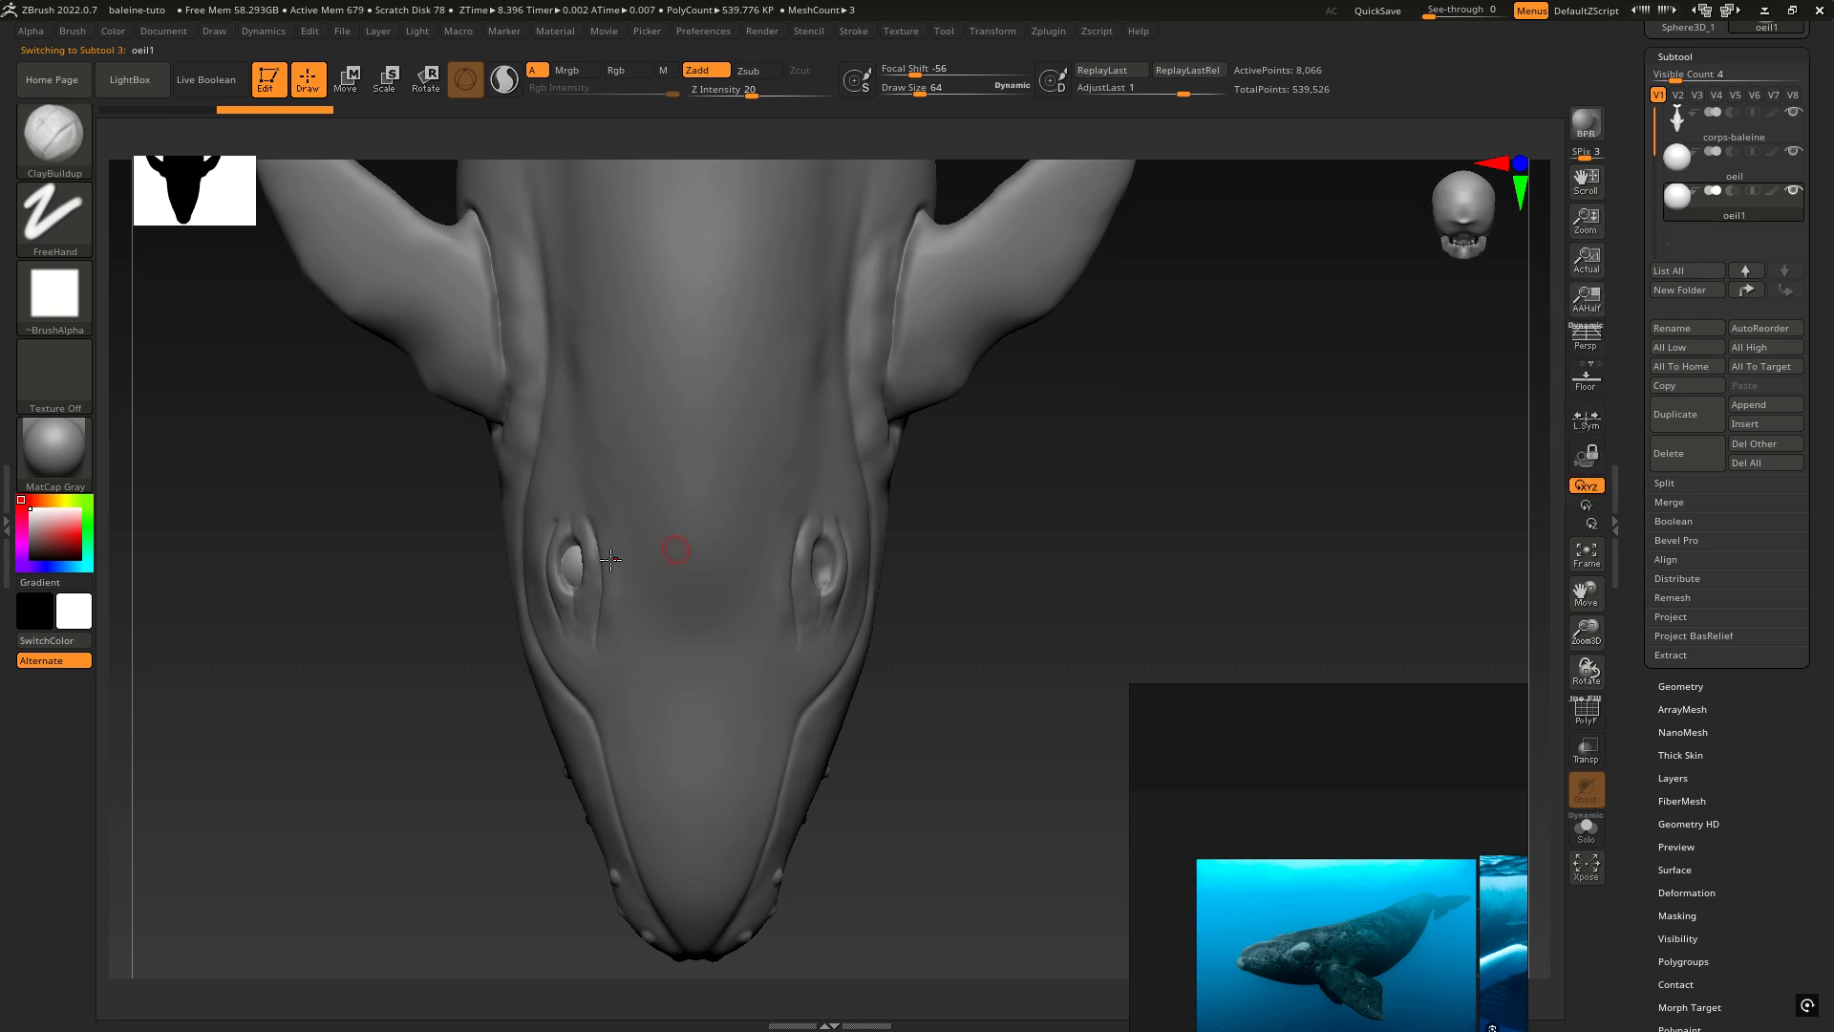
pyautogui.scroll(-10, 1721, 735)
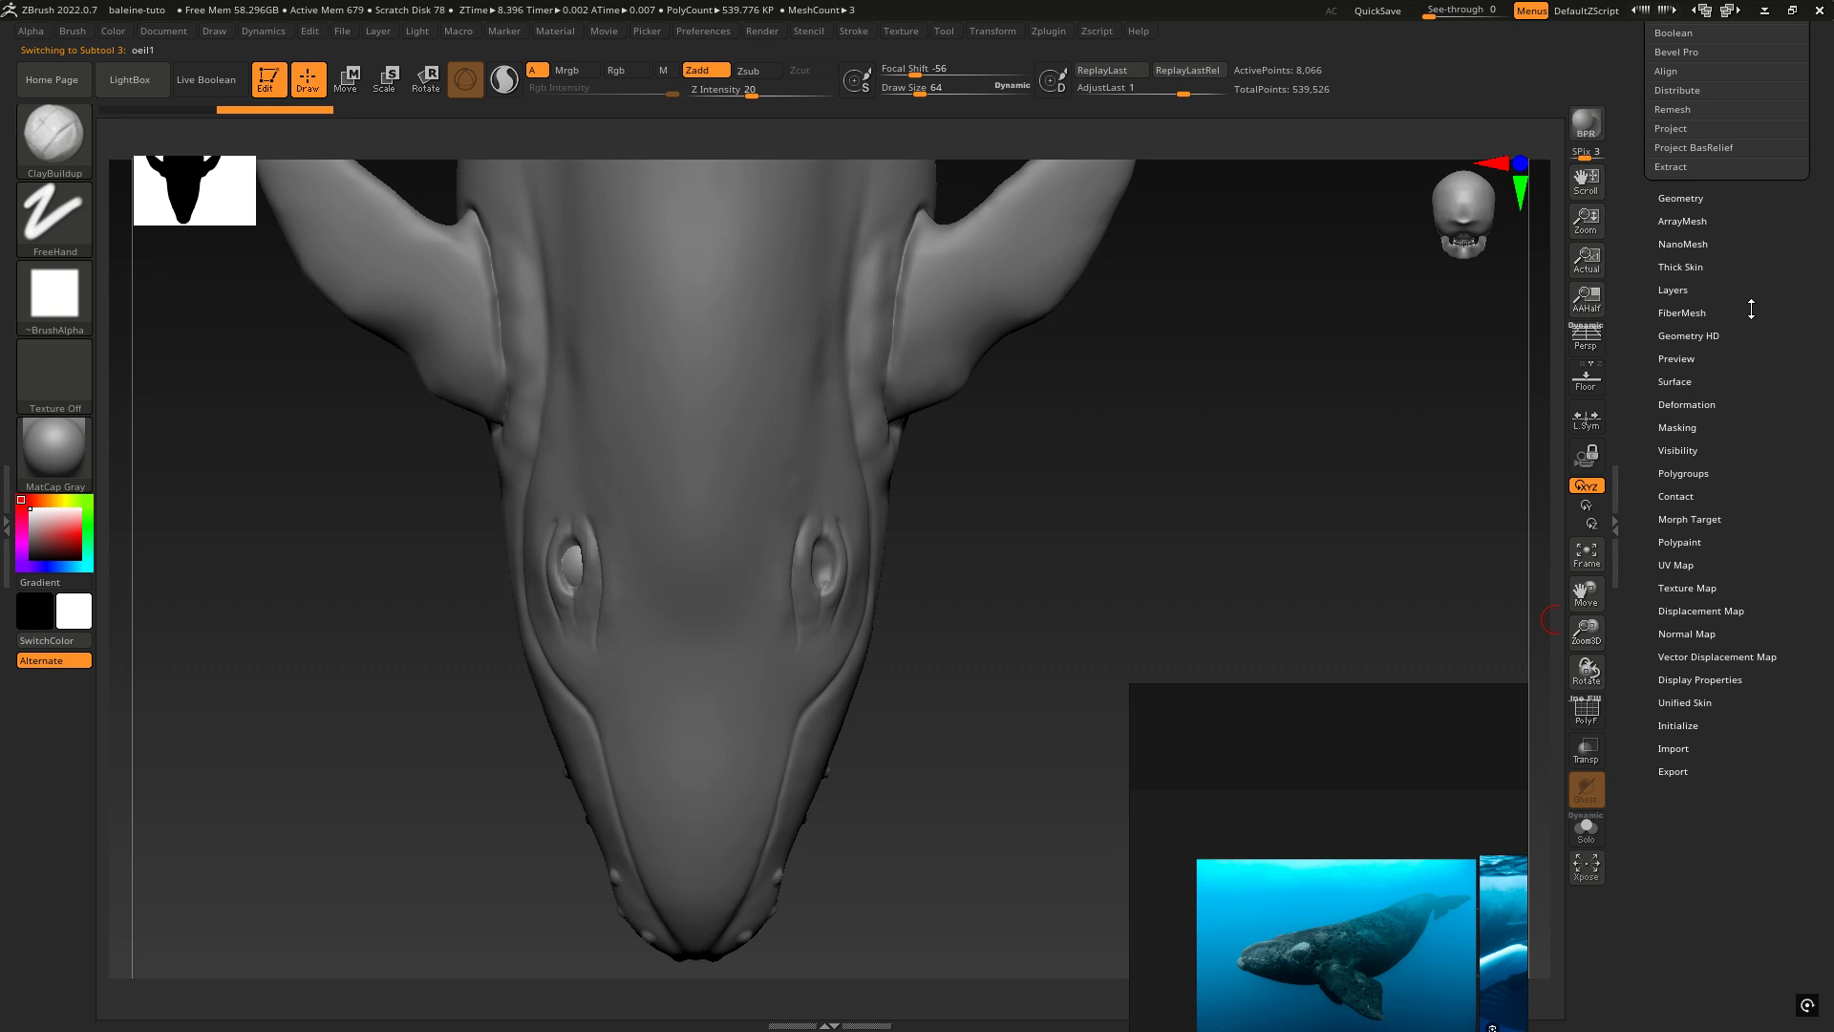
pyautogui.click(1685, 405)
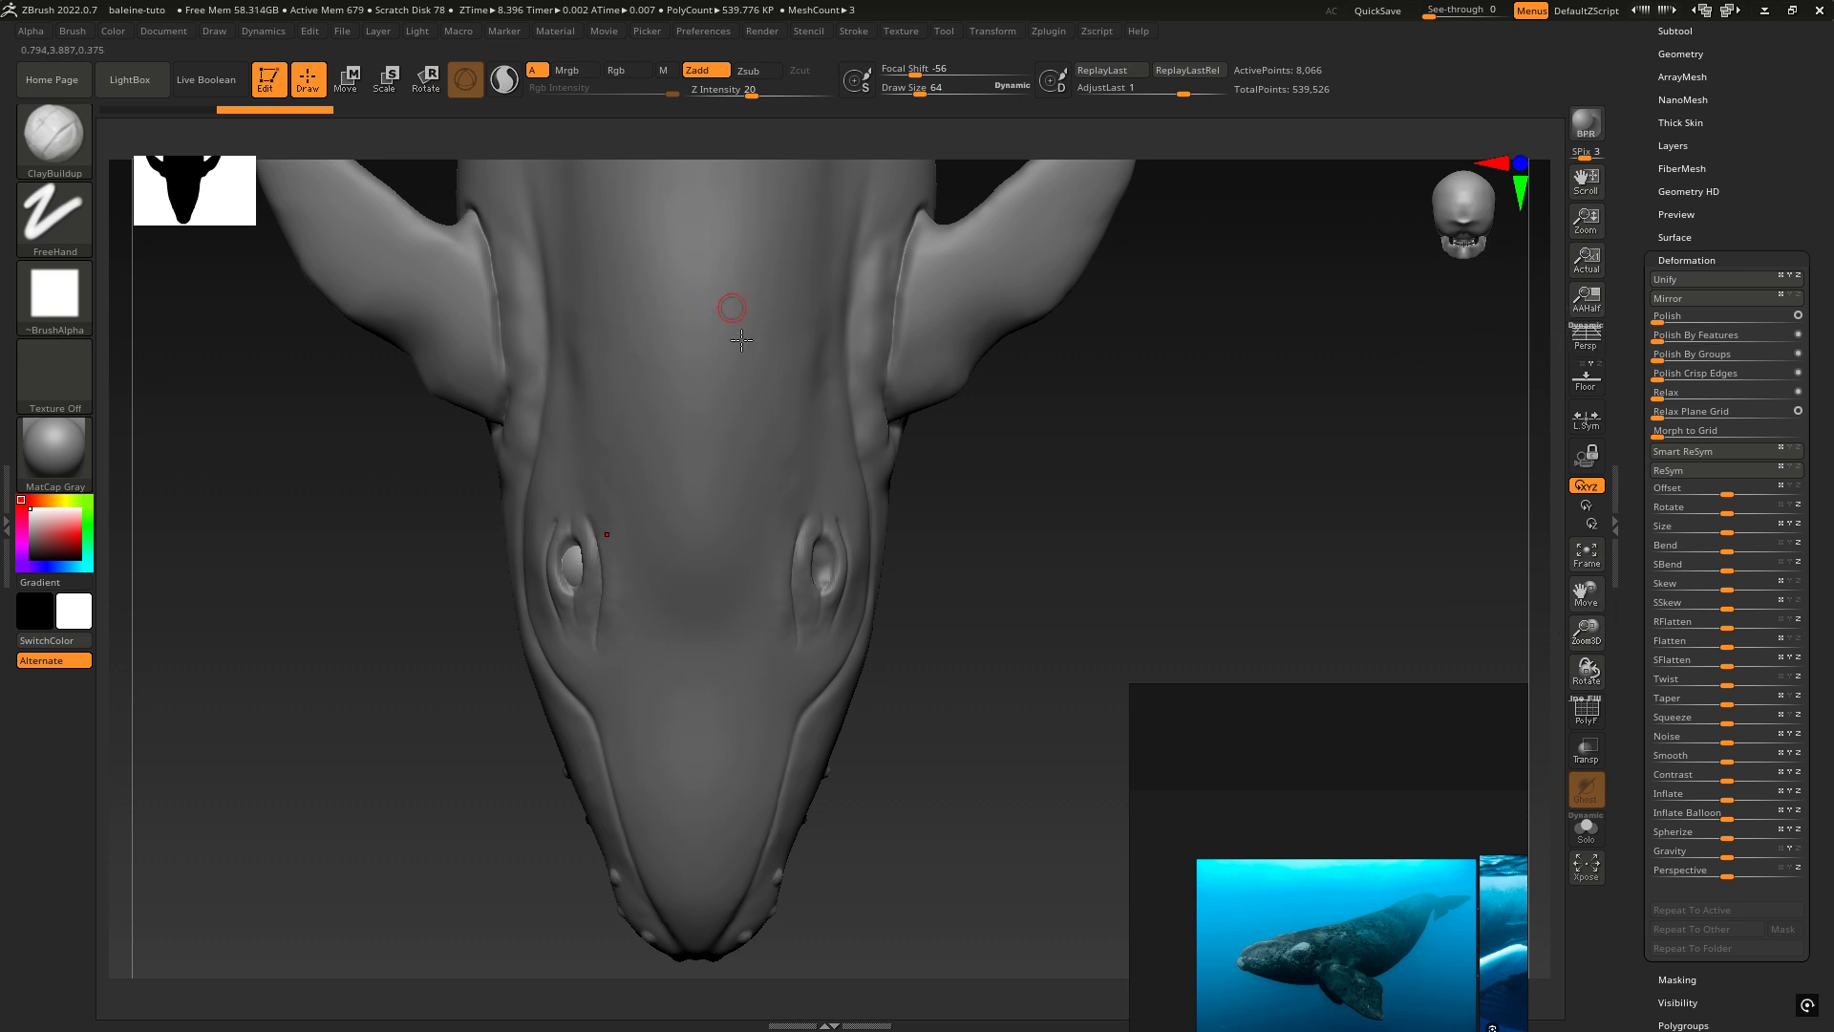
pyautogui.click(1714, 300)
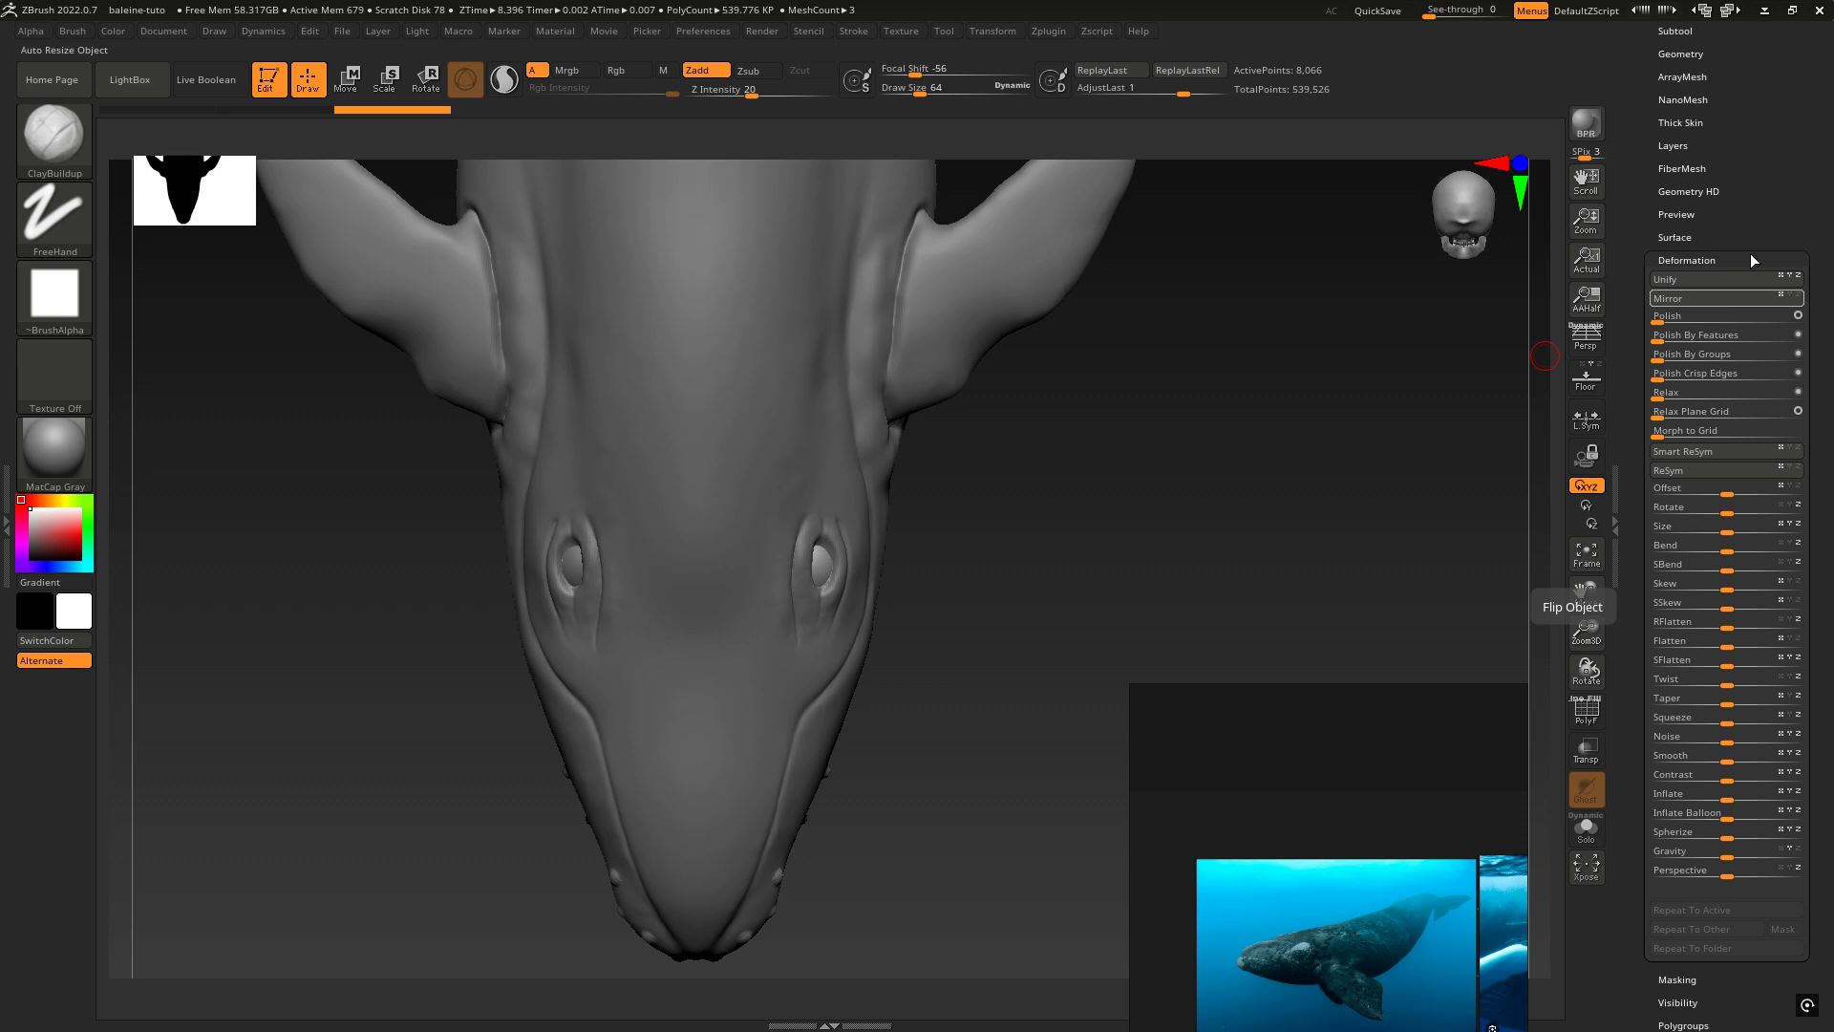
# Step: Show the whale in full side profile with its head facing left, and enlarge the swimming whale photo in the reference window
pyautogui.scroll(1, 1770, 247)
pyautogui.scroll(3, 1770, 247)
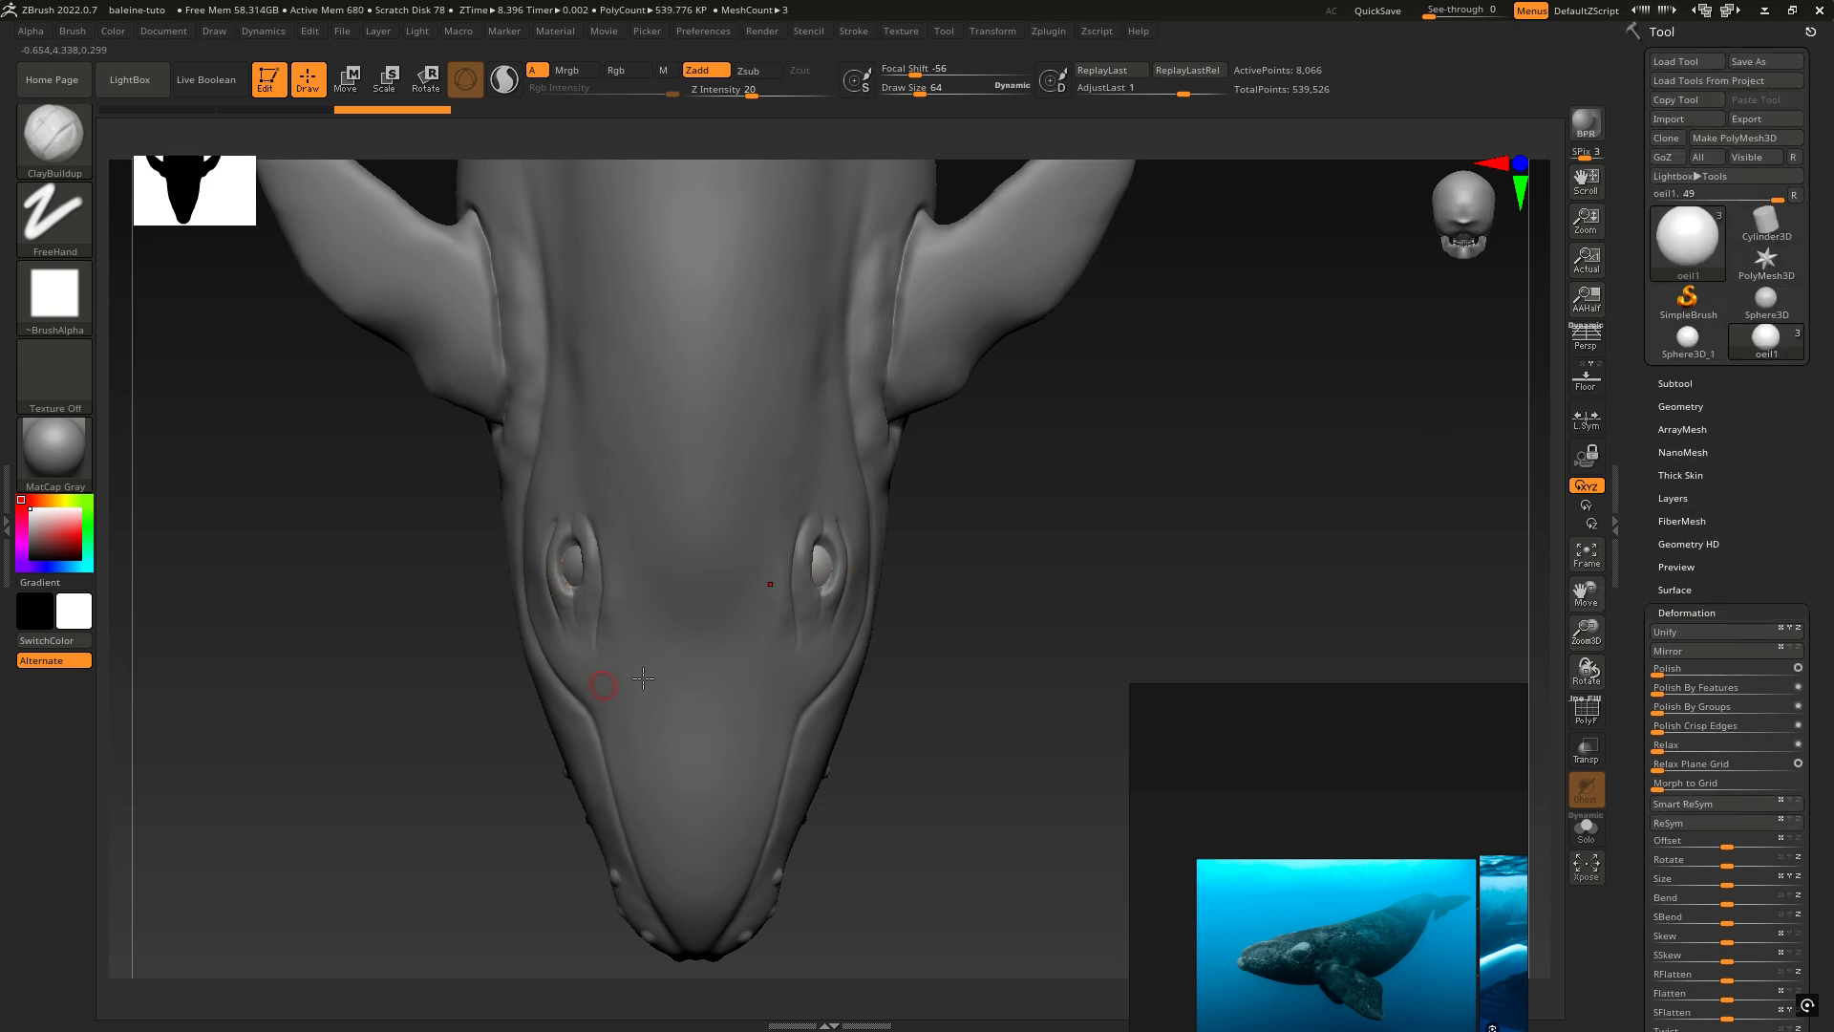
pyautogui.moveTo(881, 738); pyautogui.dragTo(966, 692)
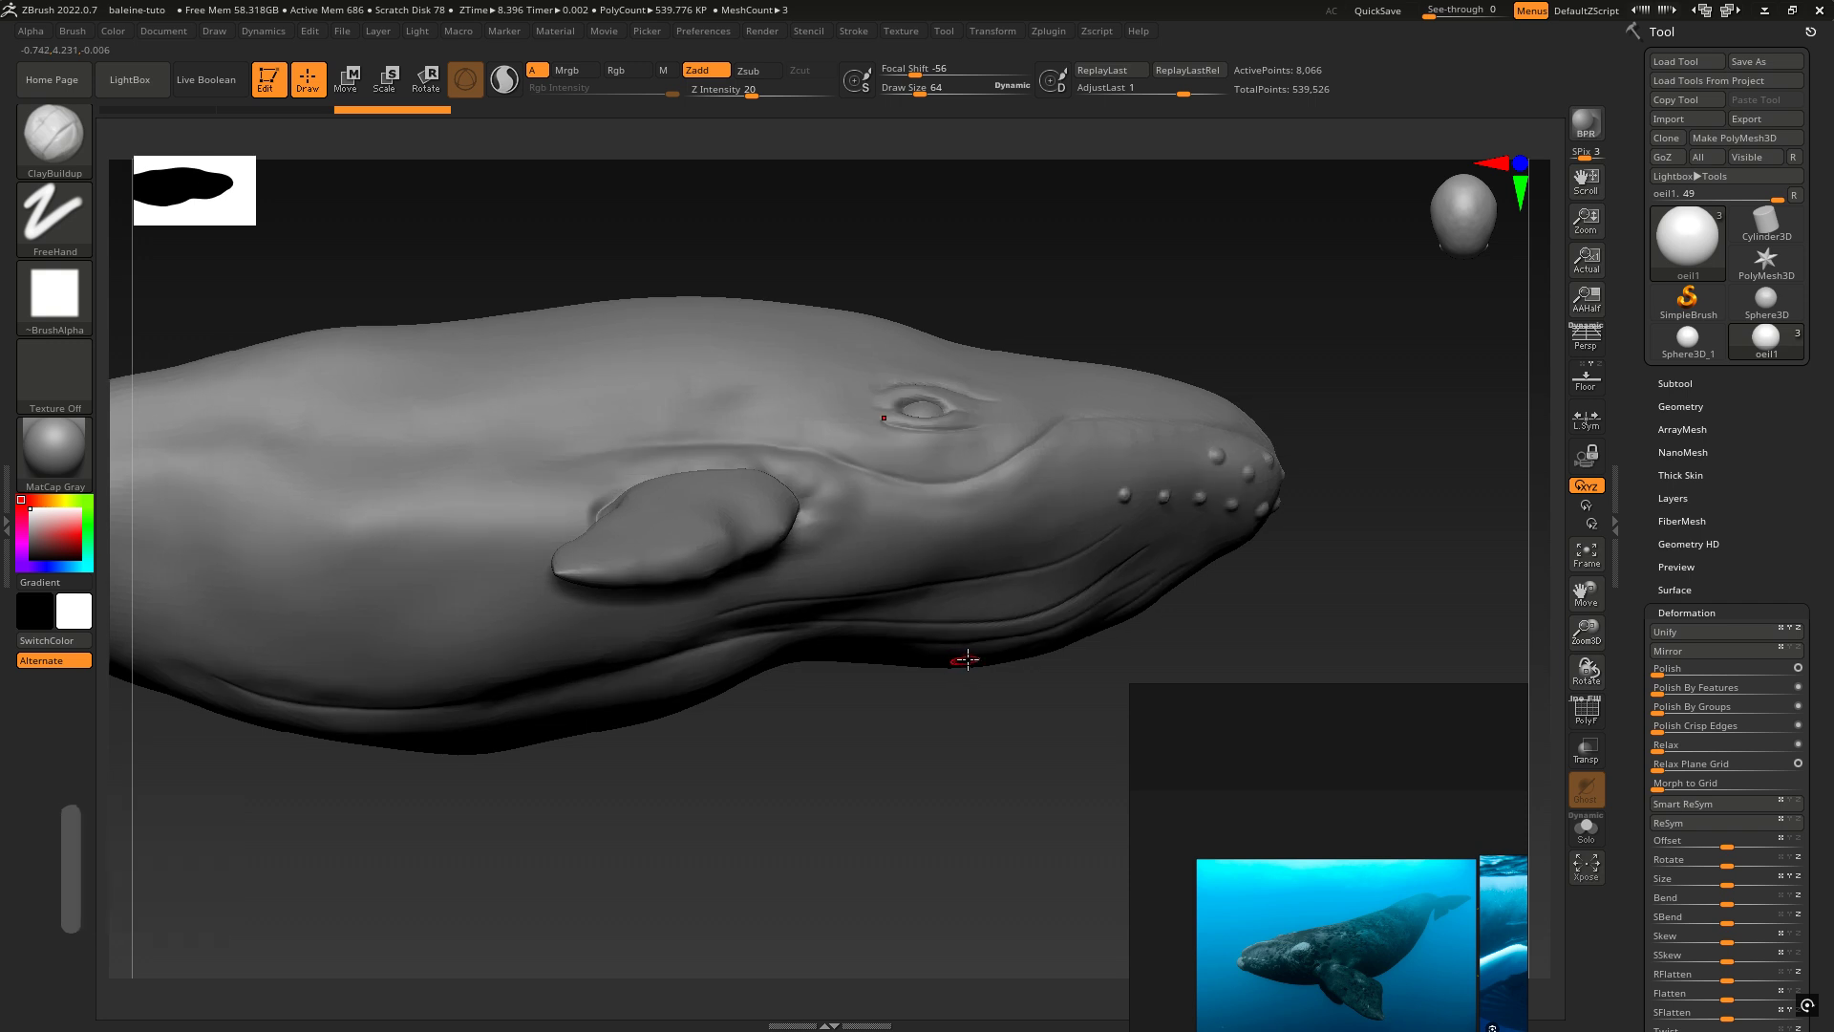
pyautogui.moveTo(1359, 701); pyautogui.dragTo(1357, 458)
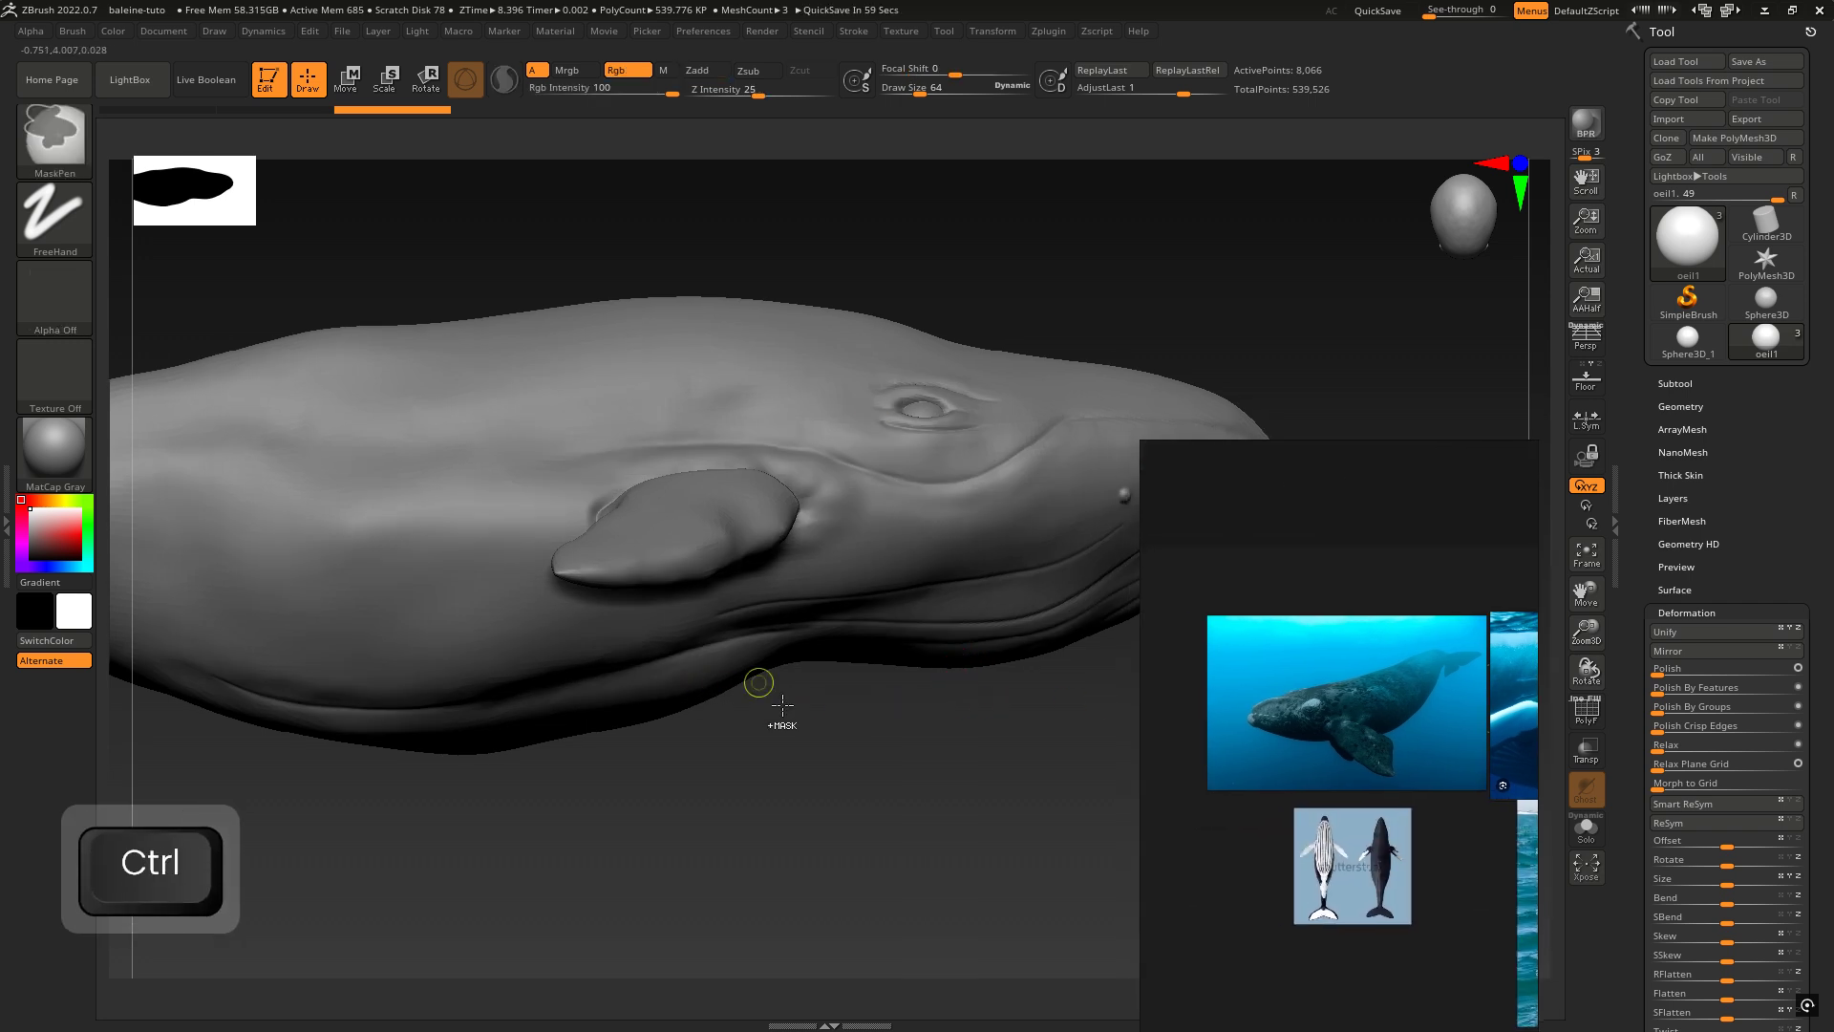
pyautogui.keyDown('ctrl'); pyautogui.moveTo(782, 705); pyautogui.dragTo(618, 857, button='right'); pyautogui.keyUp('ctrl')
pyautogui.moveTo(762, 595)
pyautogui.keyDown('alt'); pyautogui.mouseDown(button='right')
pyautogui.moveTo(875, 741)
pyautogui.moveTo(898, 731)
pyautogui.mouseUp(button='right'); pyautogui.keyUp('alt')
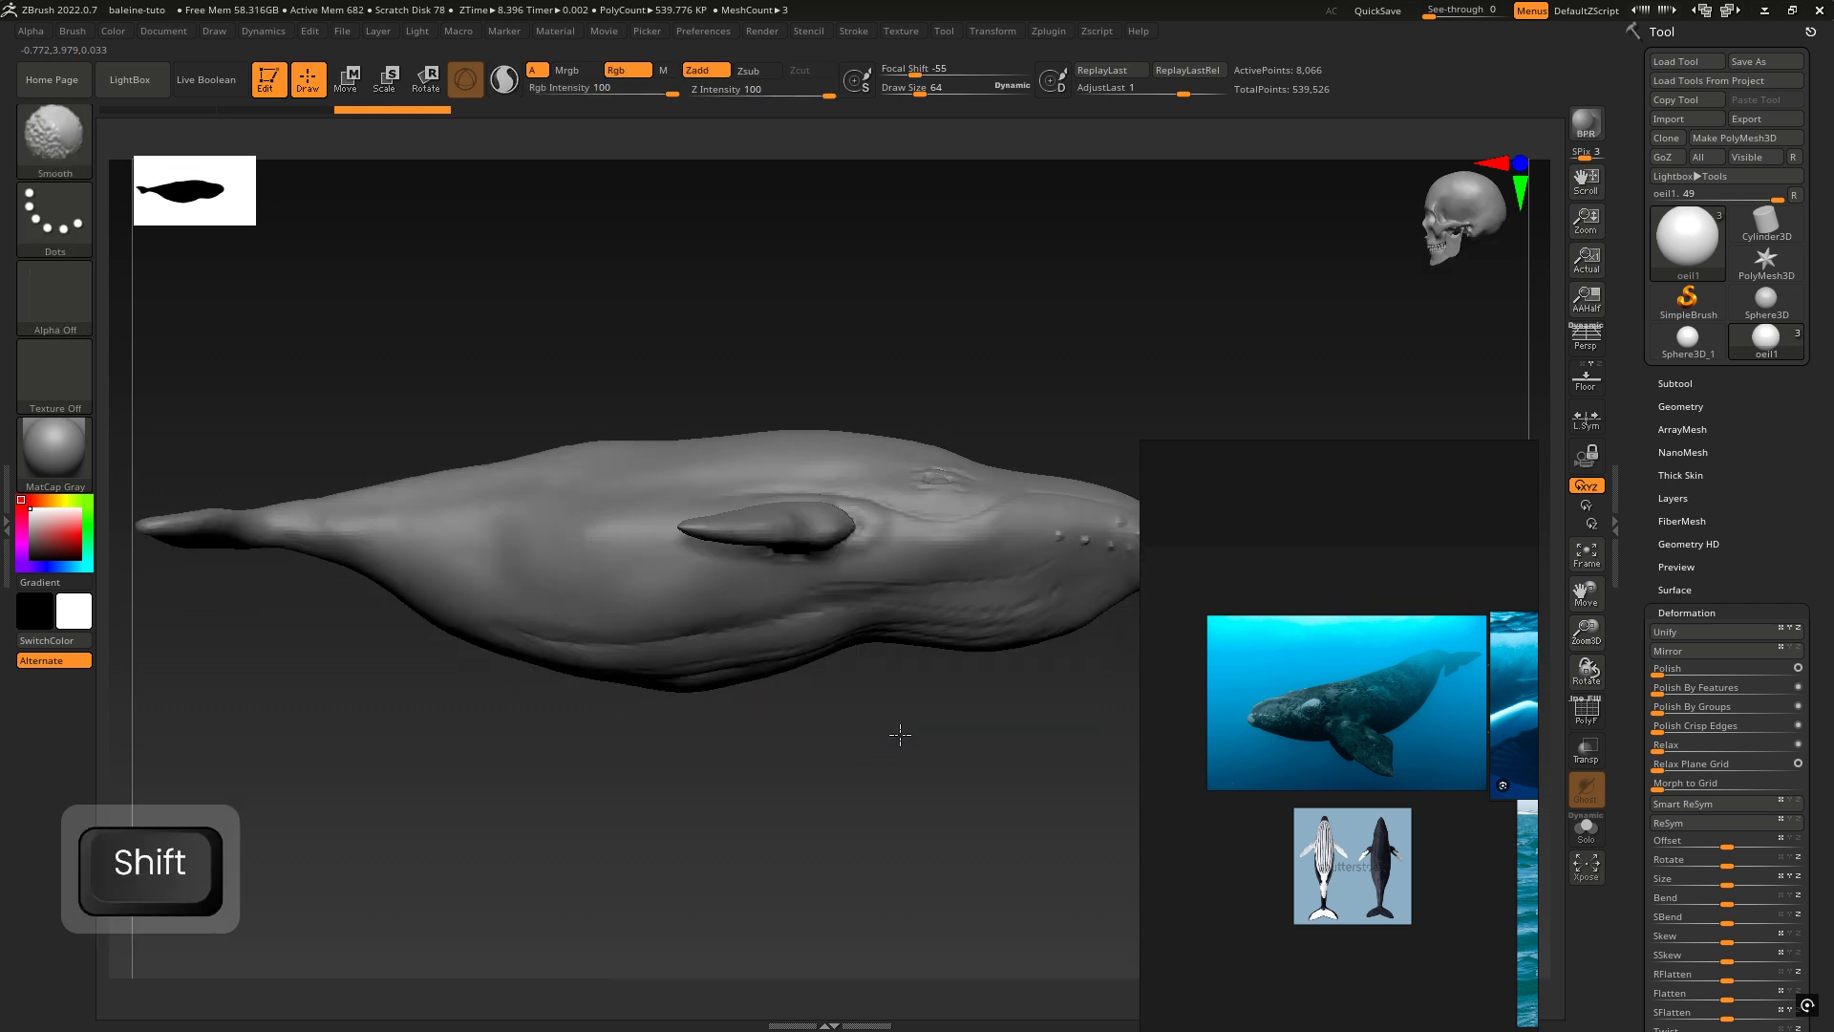
pyautogui.rightClick(899, 735)
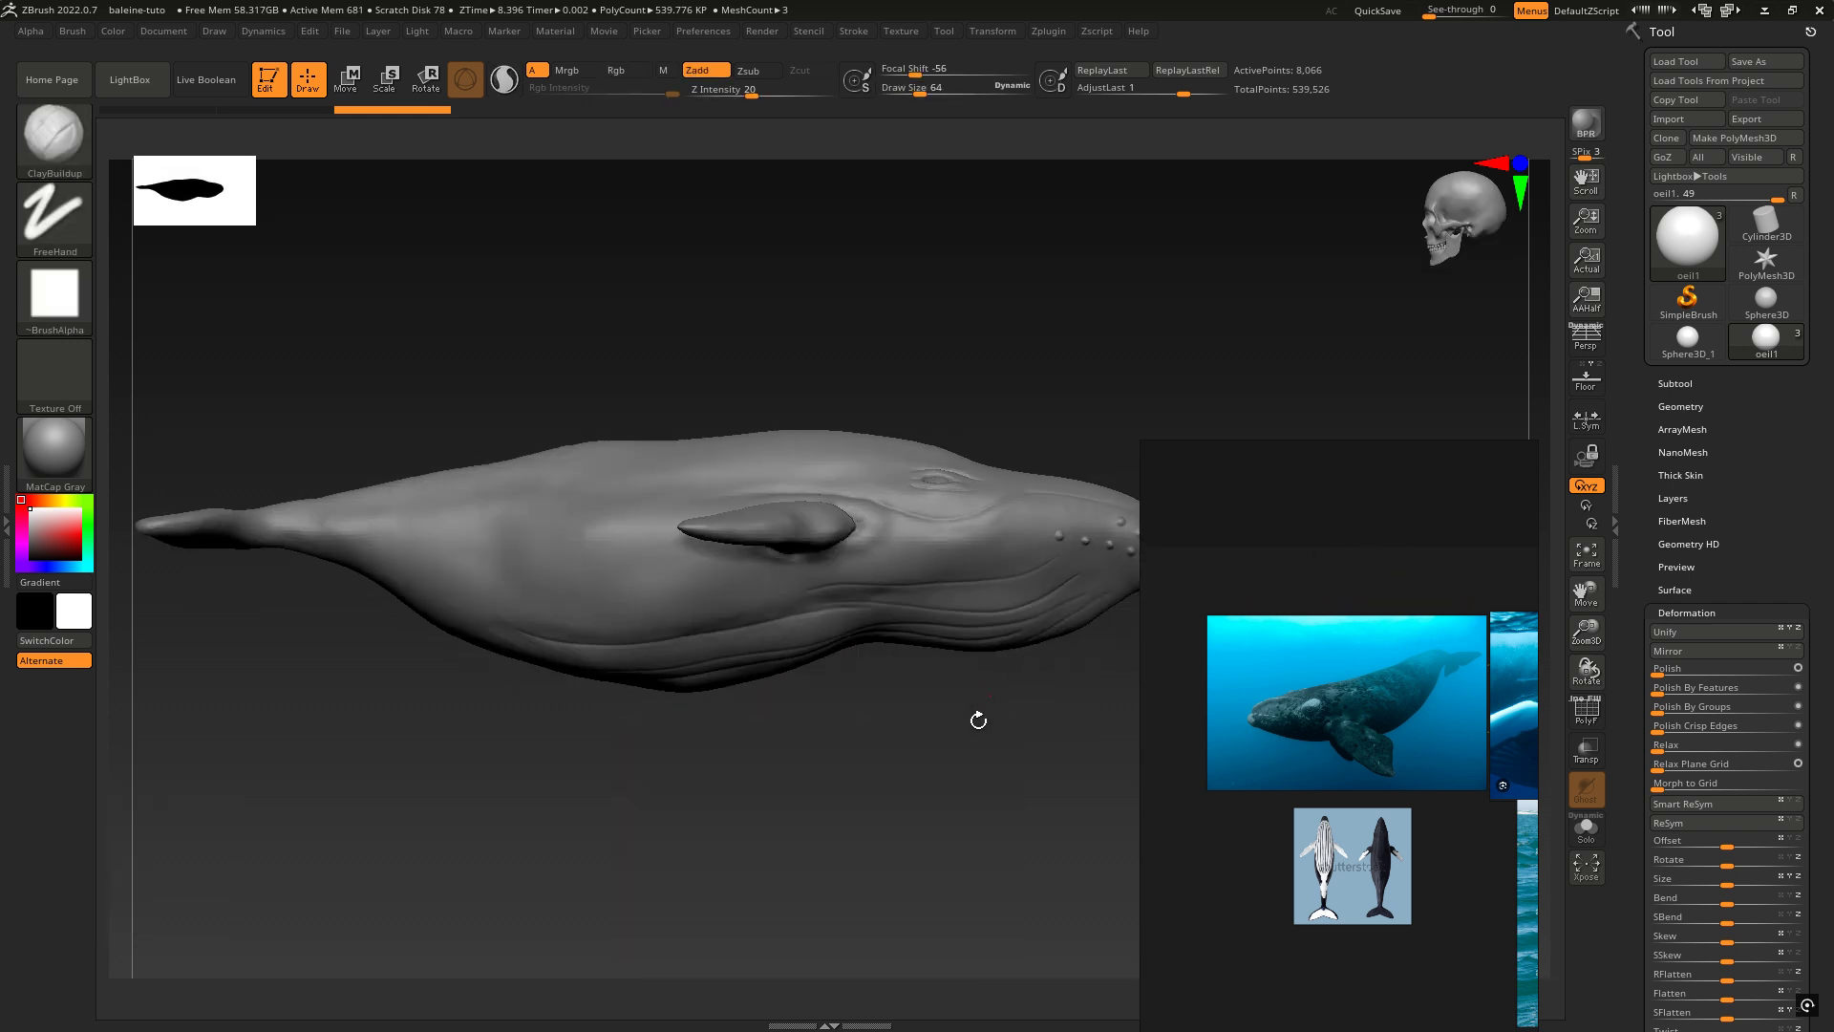
pyautogui.moveTo(978, 720); pyautogui.dragTo(331, 644, button='right')
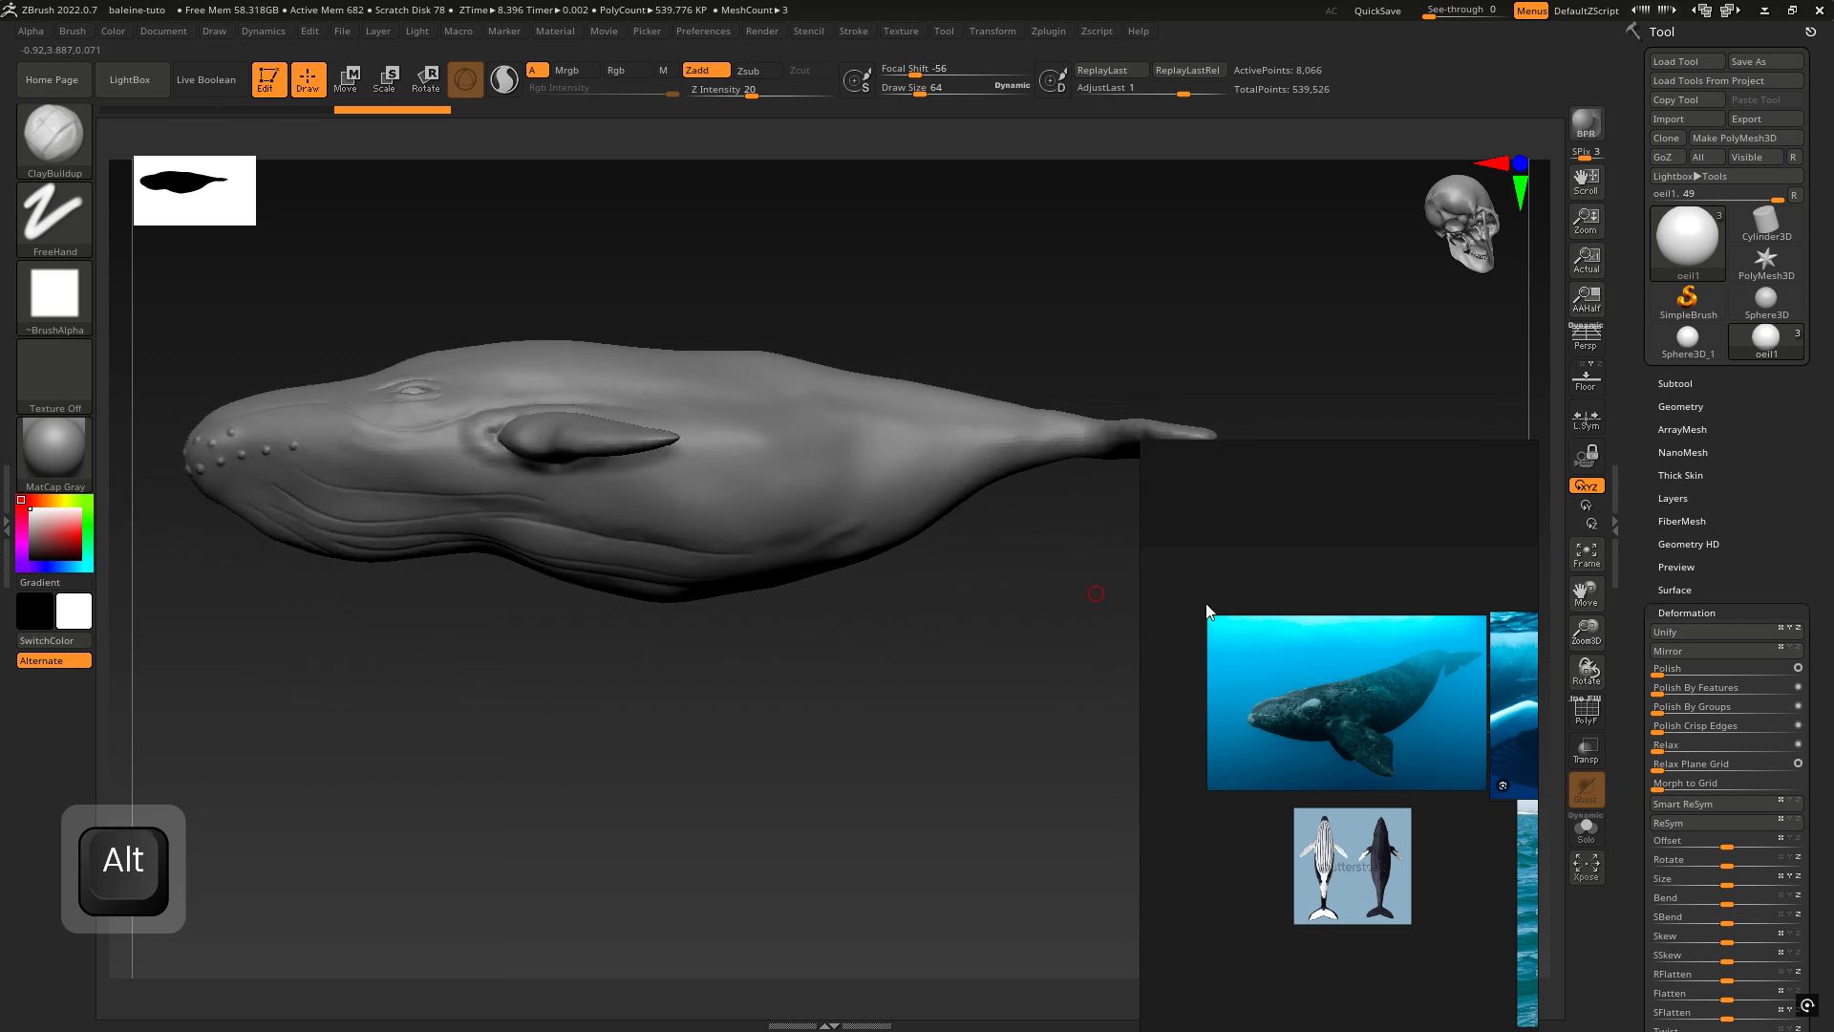
pyautogui.click(1328, 650)
pyautogui.press('space')
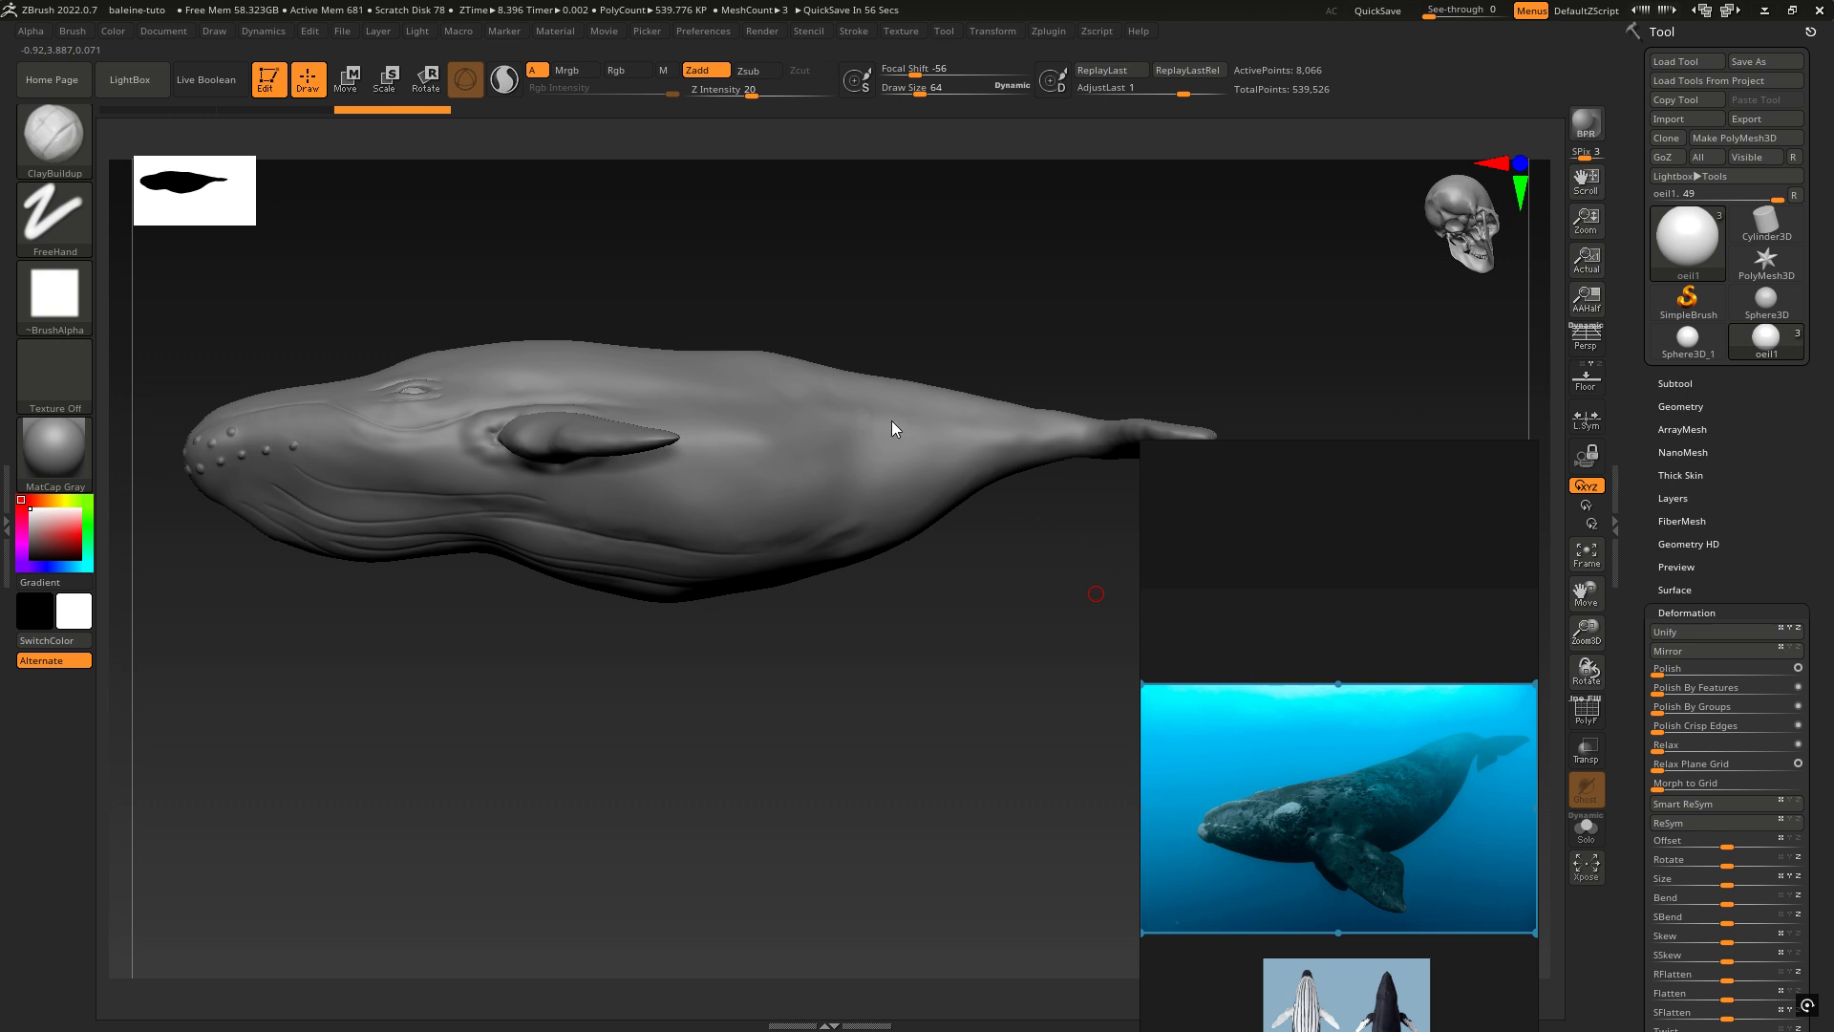
pyautogui.moveTo(1202, 455)
pyautogui.moveTo(1309, 462); pyautogui.dragTo(1291, 516)
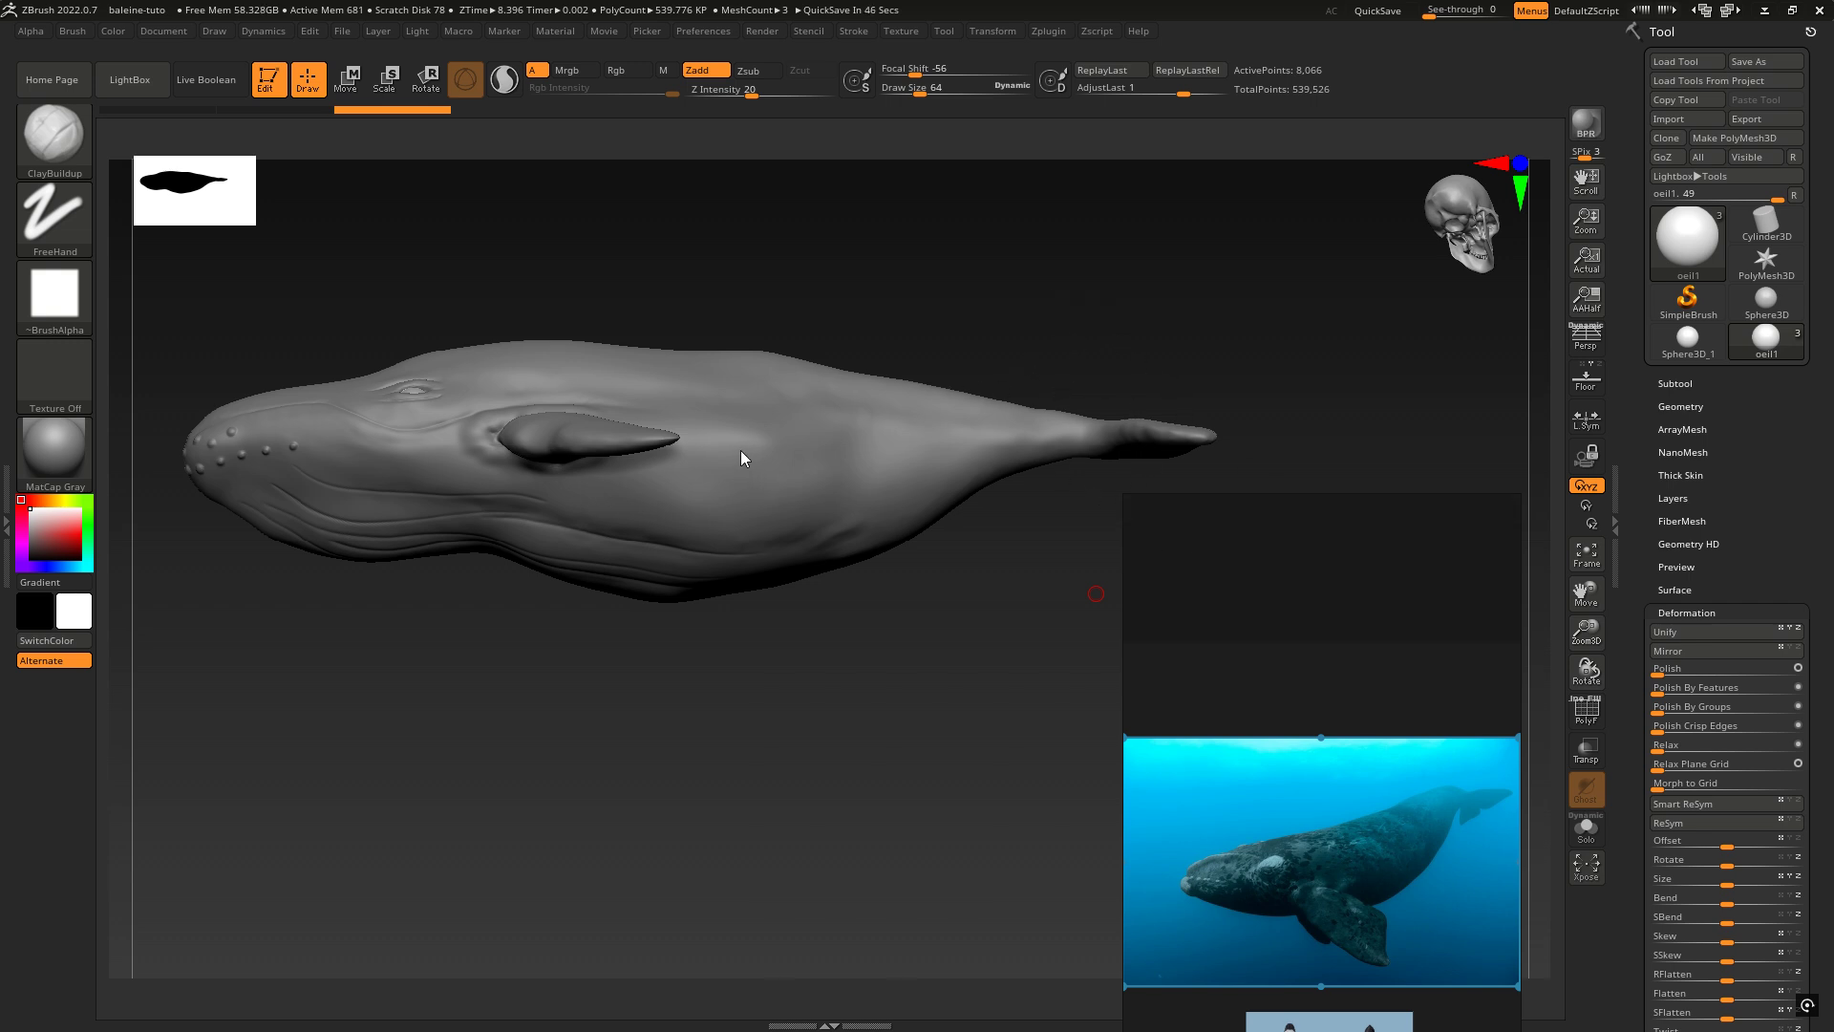
pyautogui.press('w')
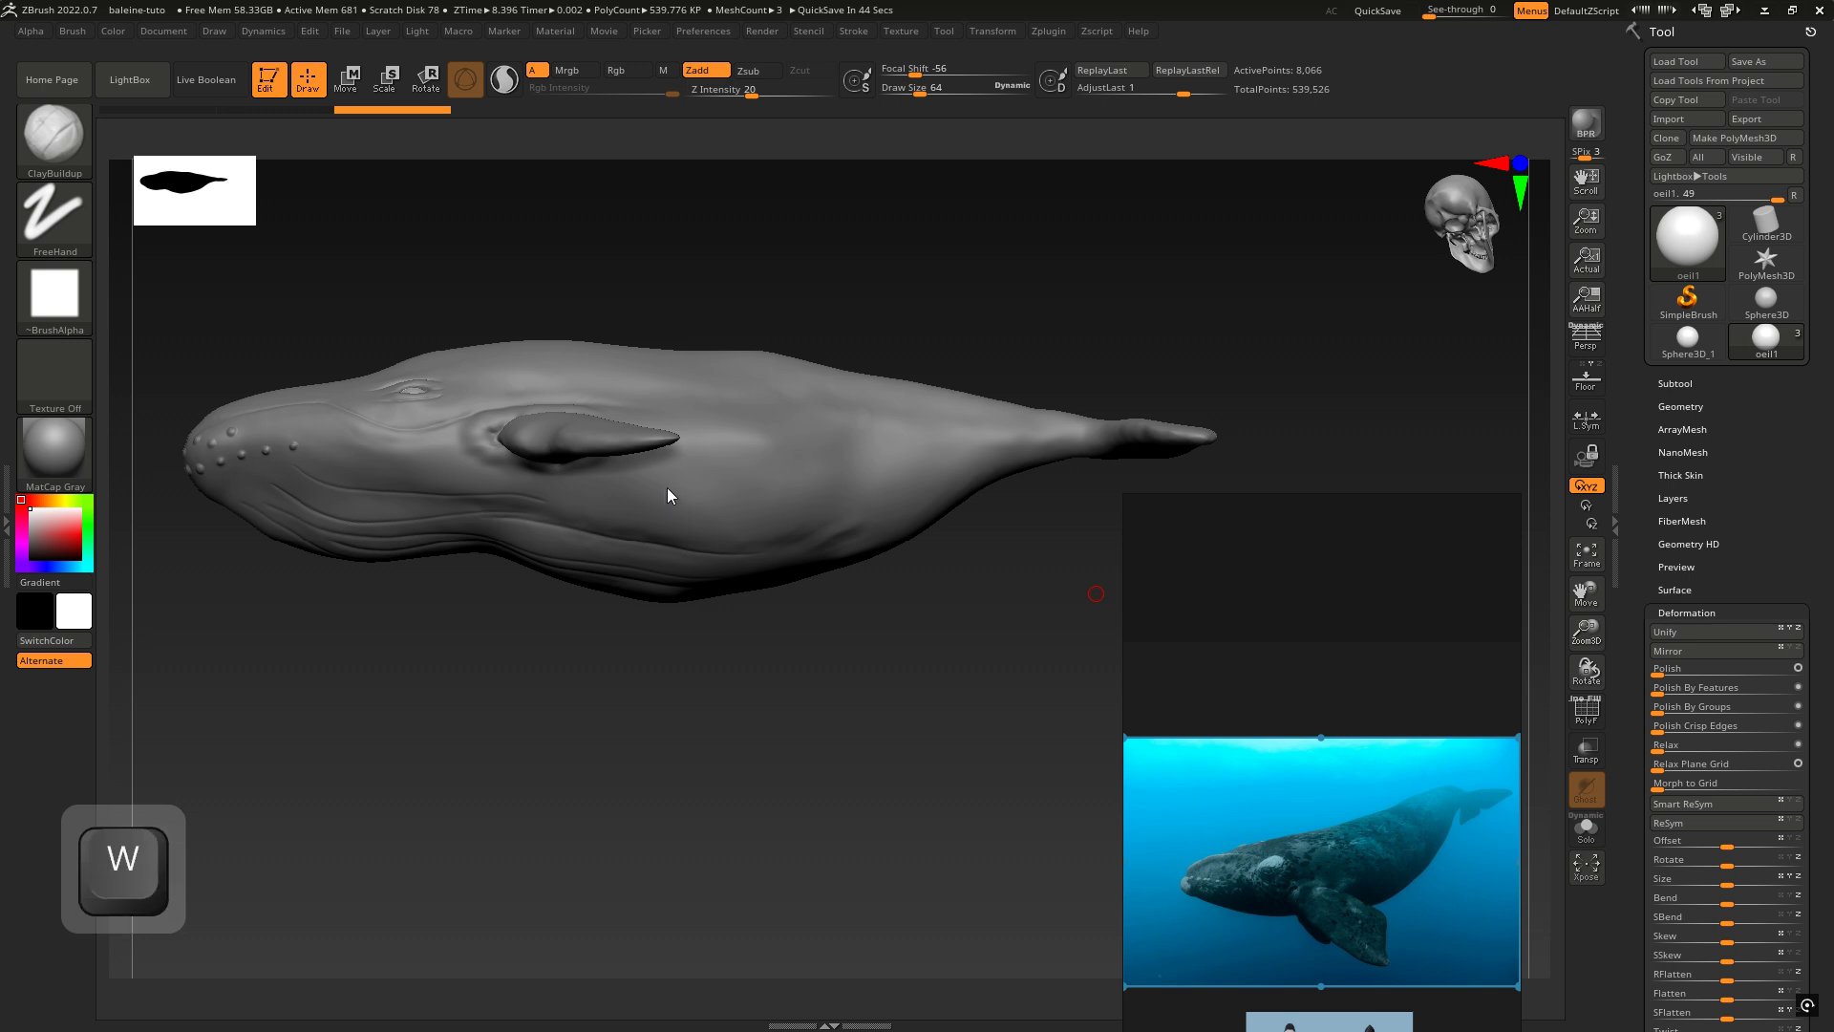
pyautogui.click(54, 140)
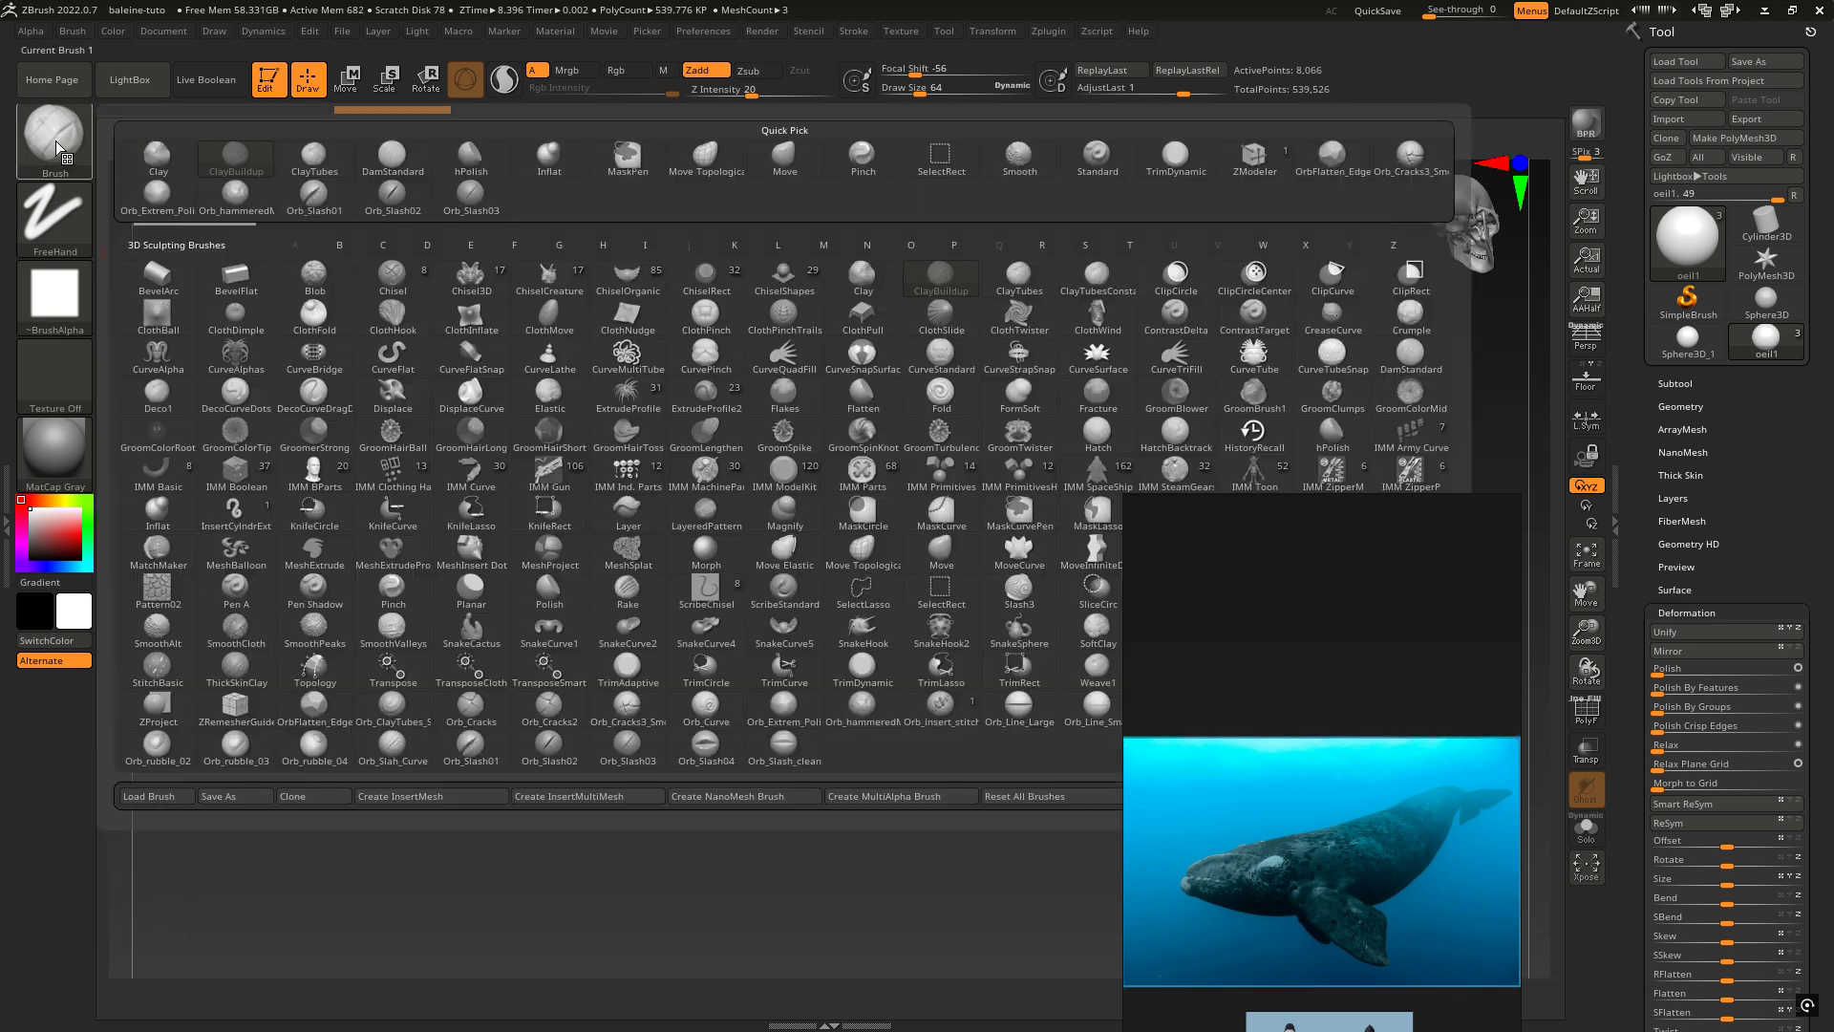
pyautogui.press('m')
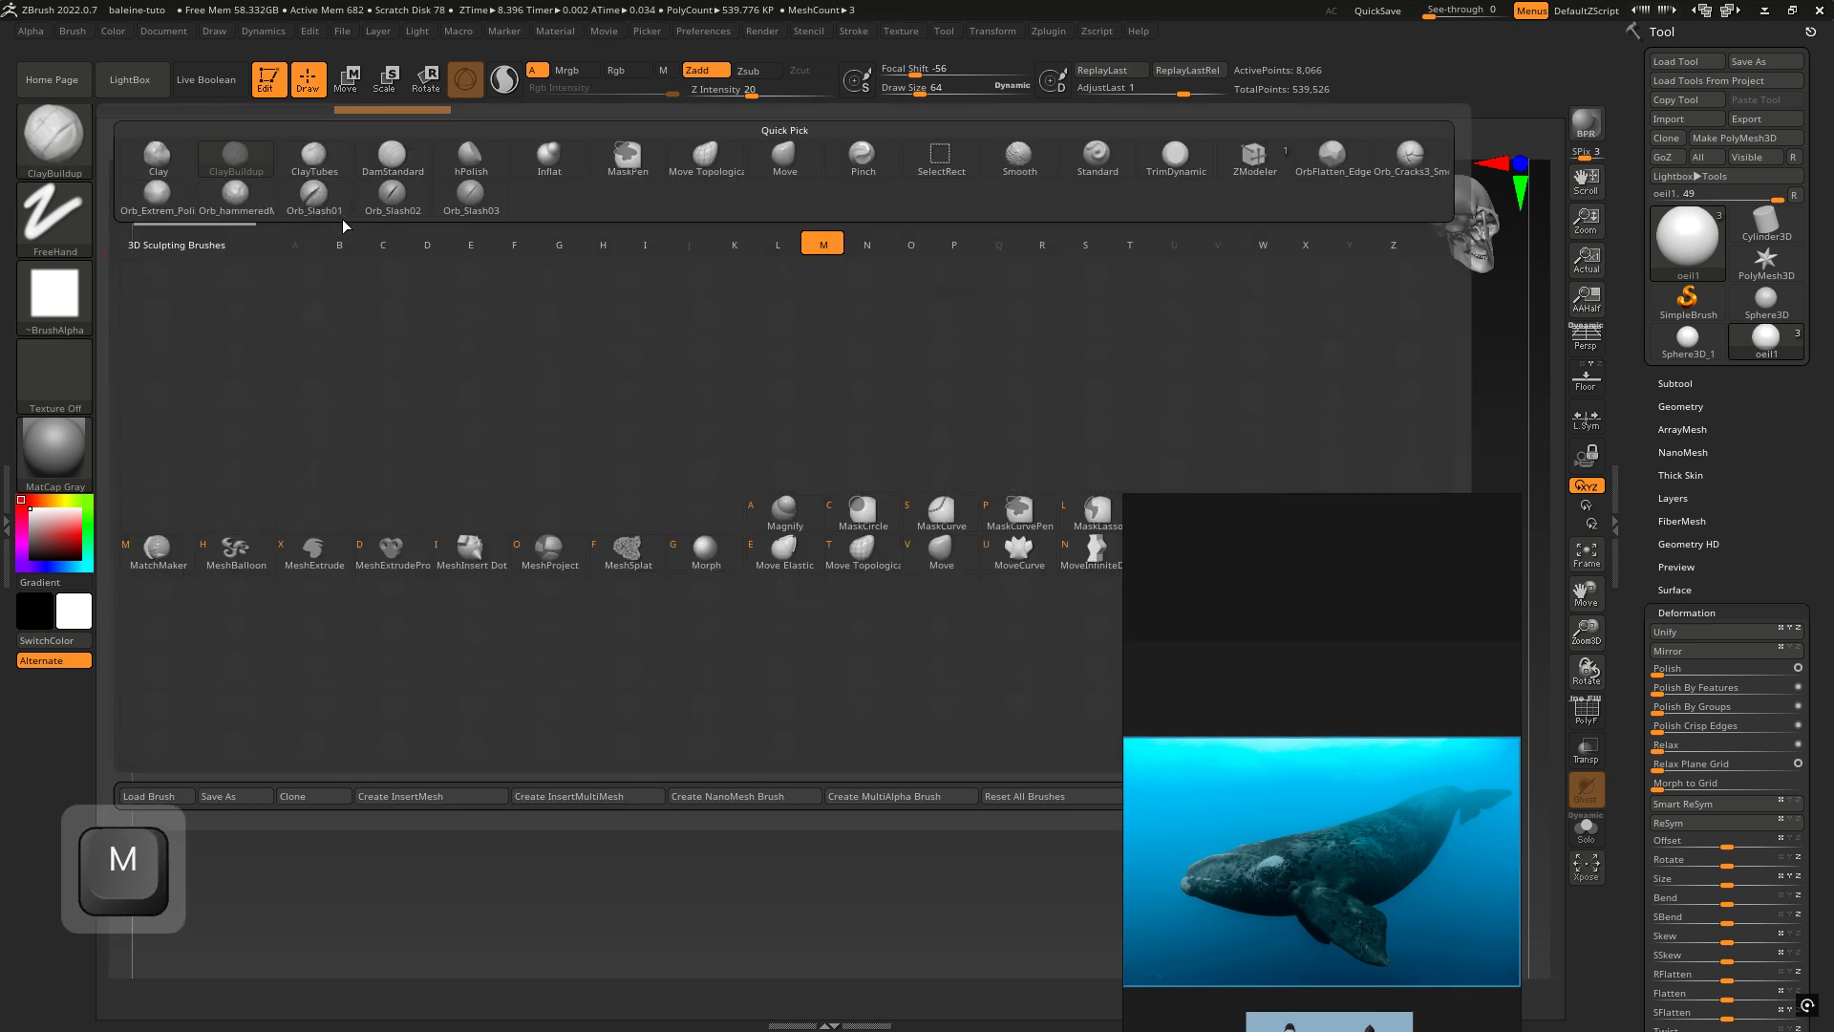
pyautogui.moveTo(1320, 518)
pyautogui.mouseDown()
pyautogui.moveTo(1421, 742)
pyautogui.moveTo(1445, 732)
pyautogui.mouseUp()
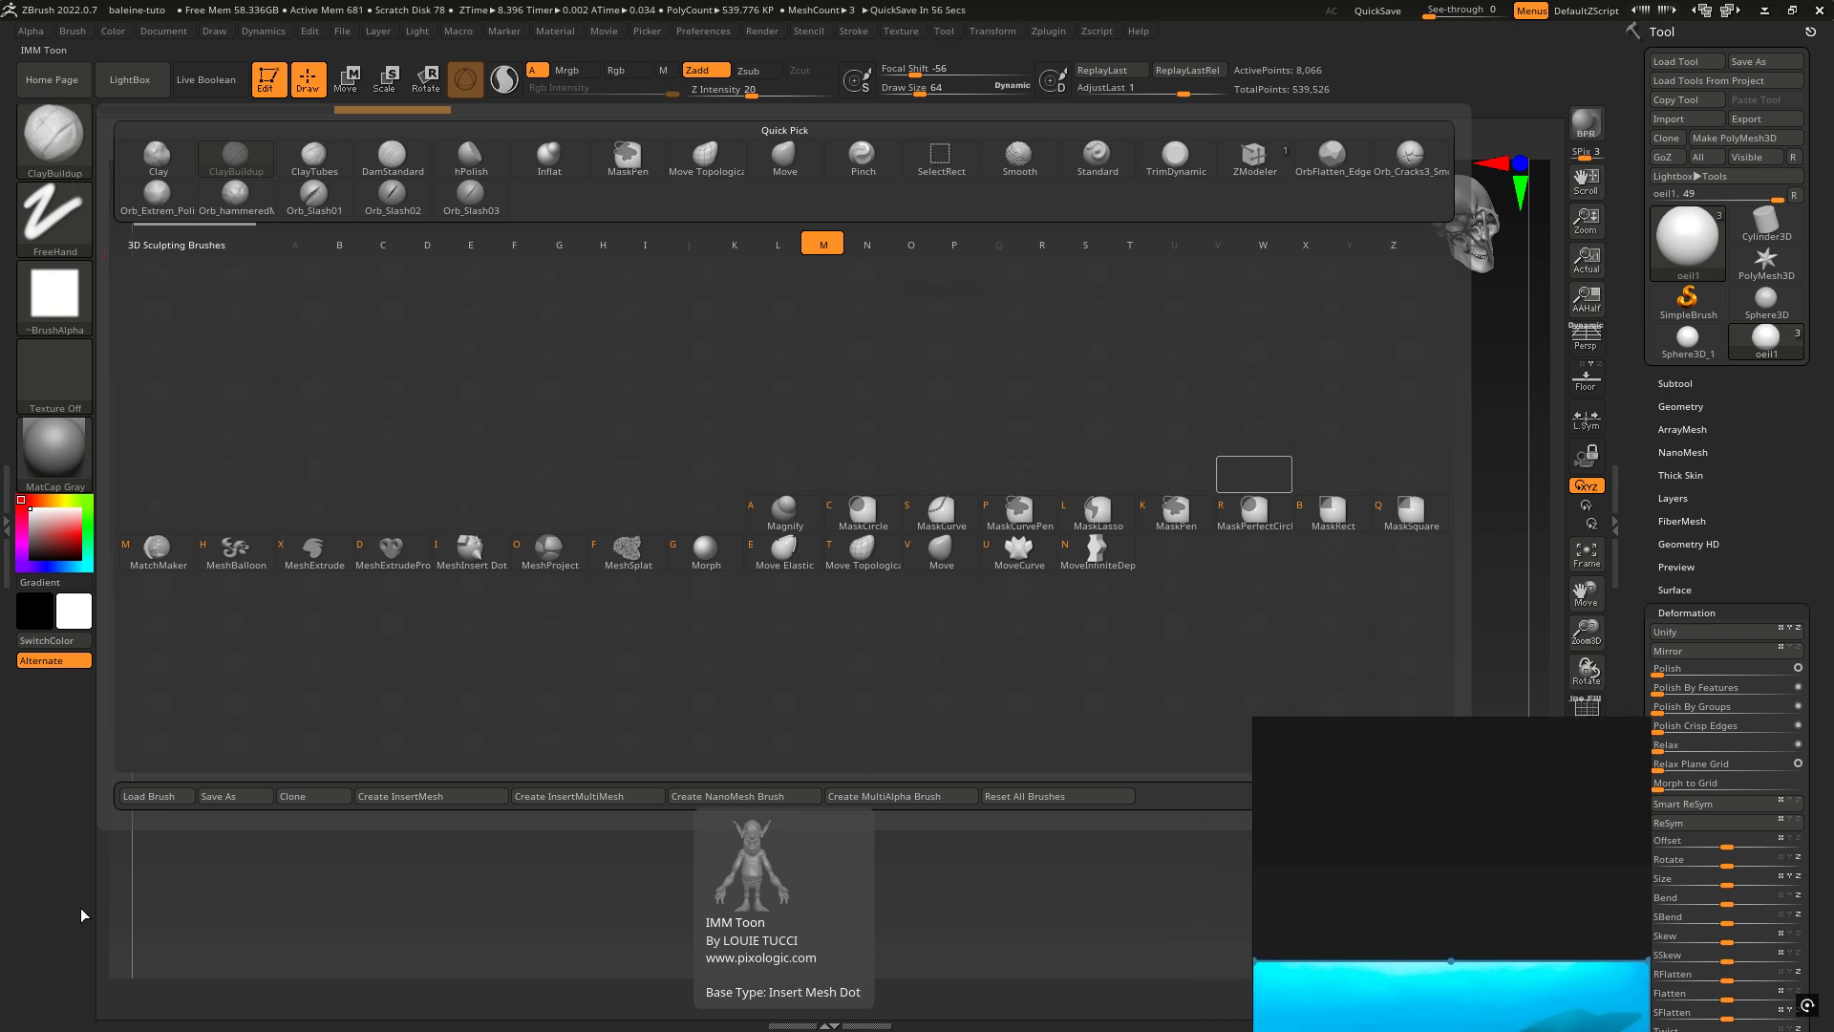
pyautogui.click(42, 117)
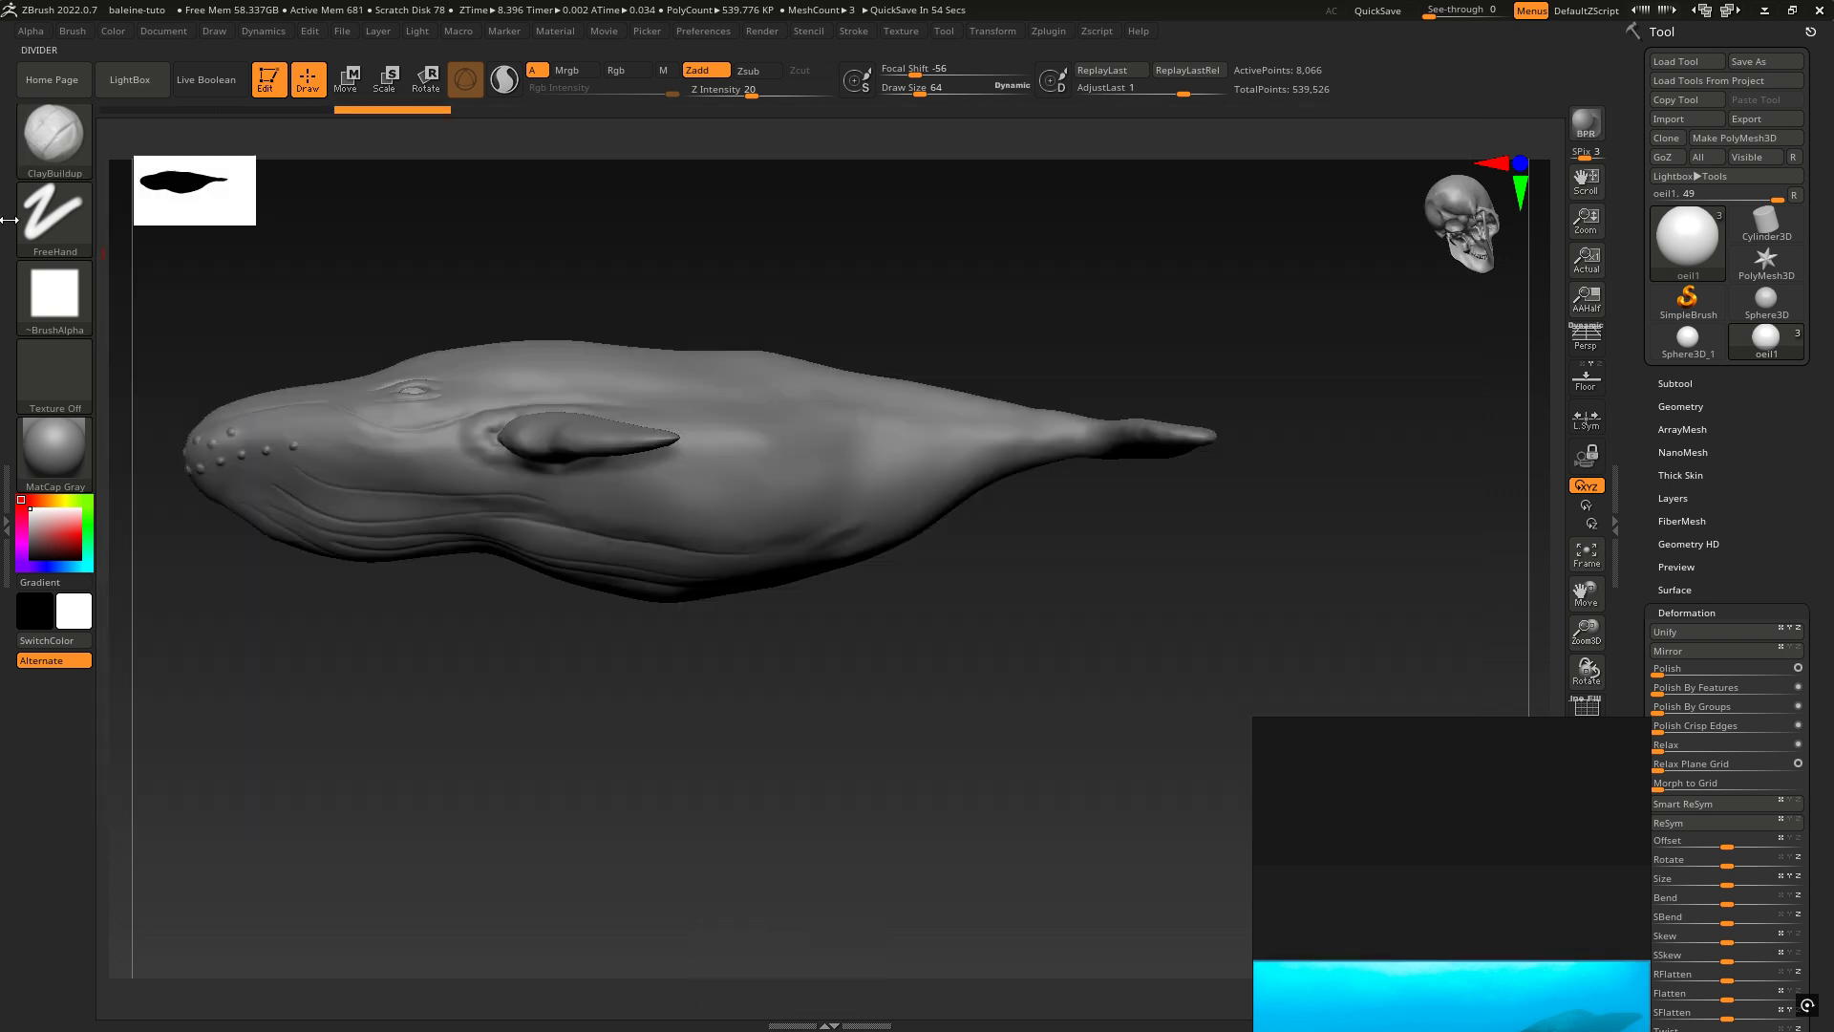
# Step: Apply the Bend Curve deformer to the duplicated eye using the Move gizmo
pyautogui.press('w')
pyautogui.keyDown('alt'); pyautogui.moveTo(482, 250); pyautogui.dragTo(484, 313); pyautogui.keyUp('alt')
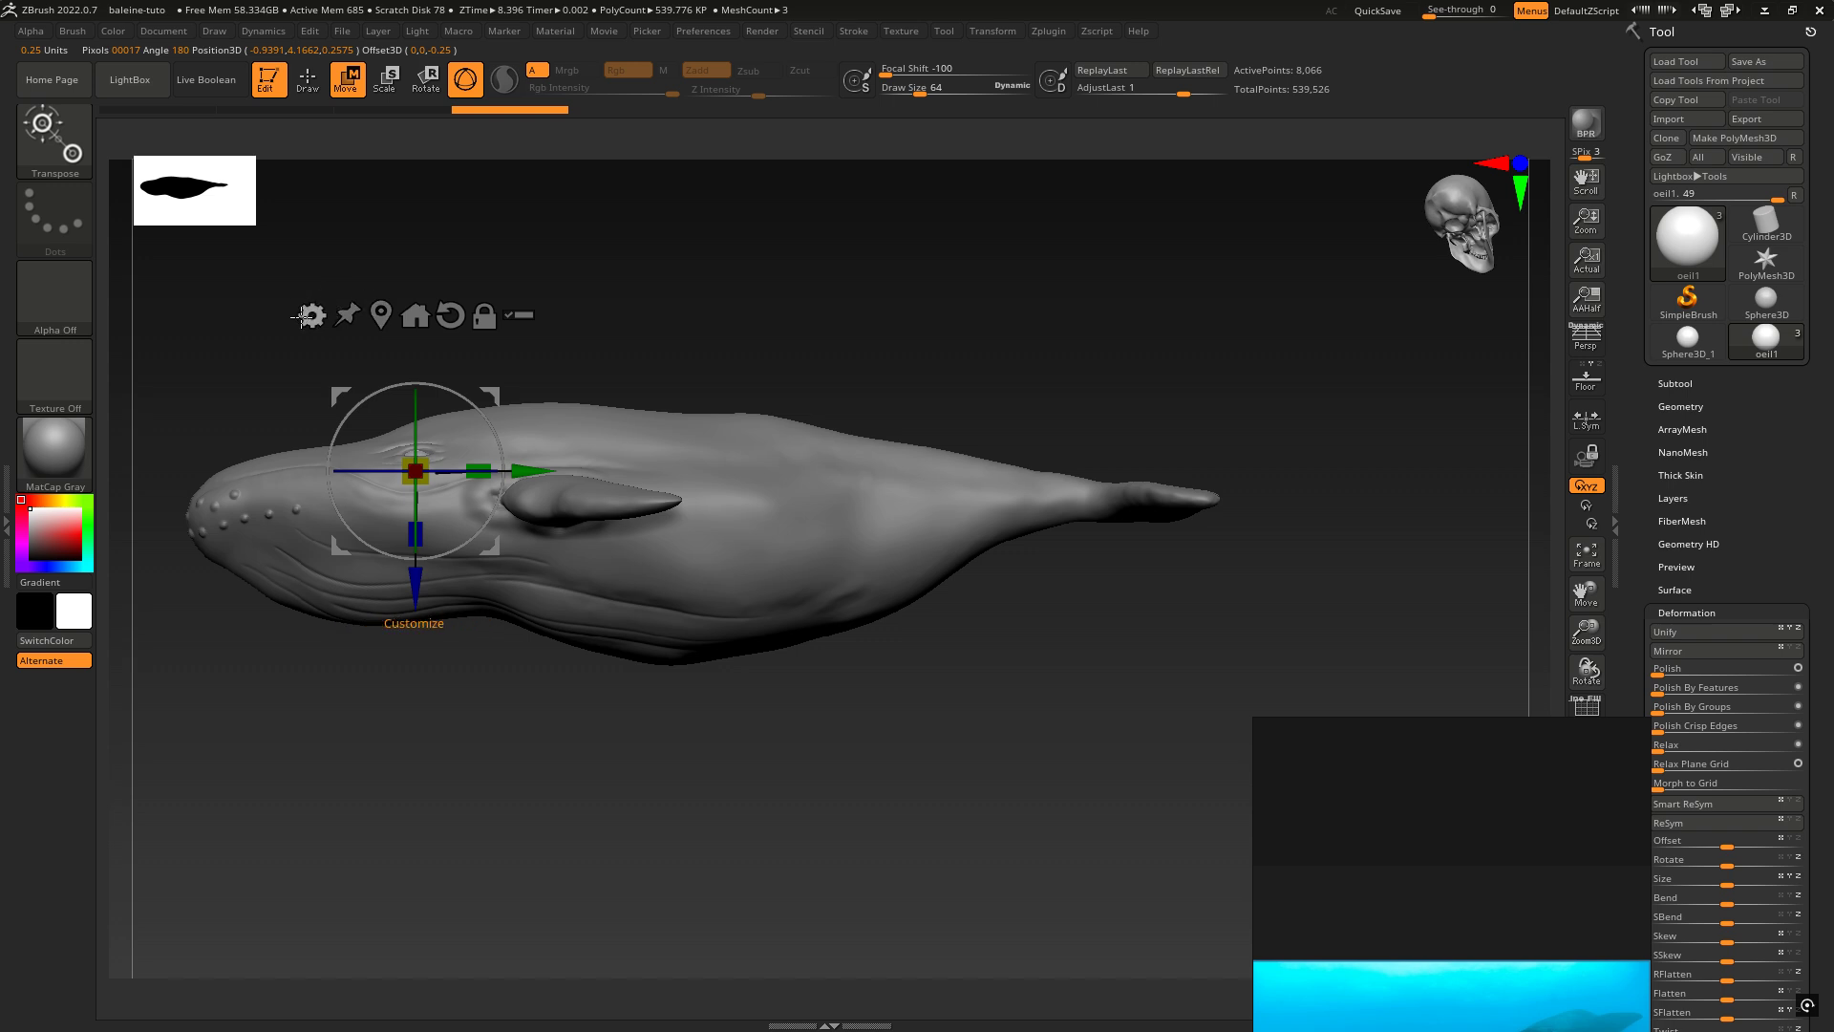
pyautogui.click(311, 313)
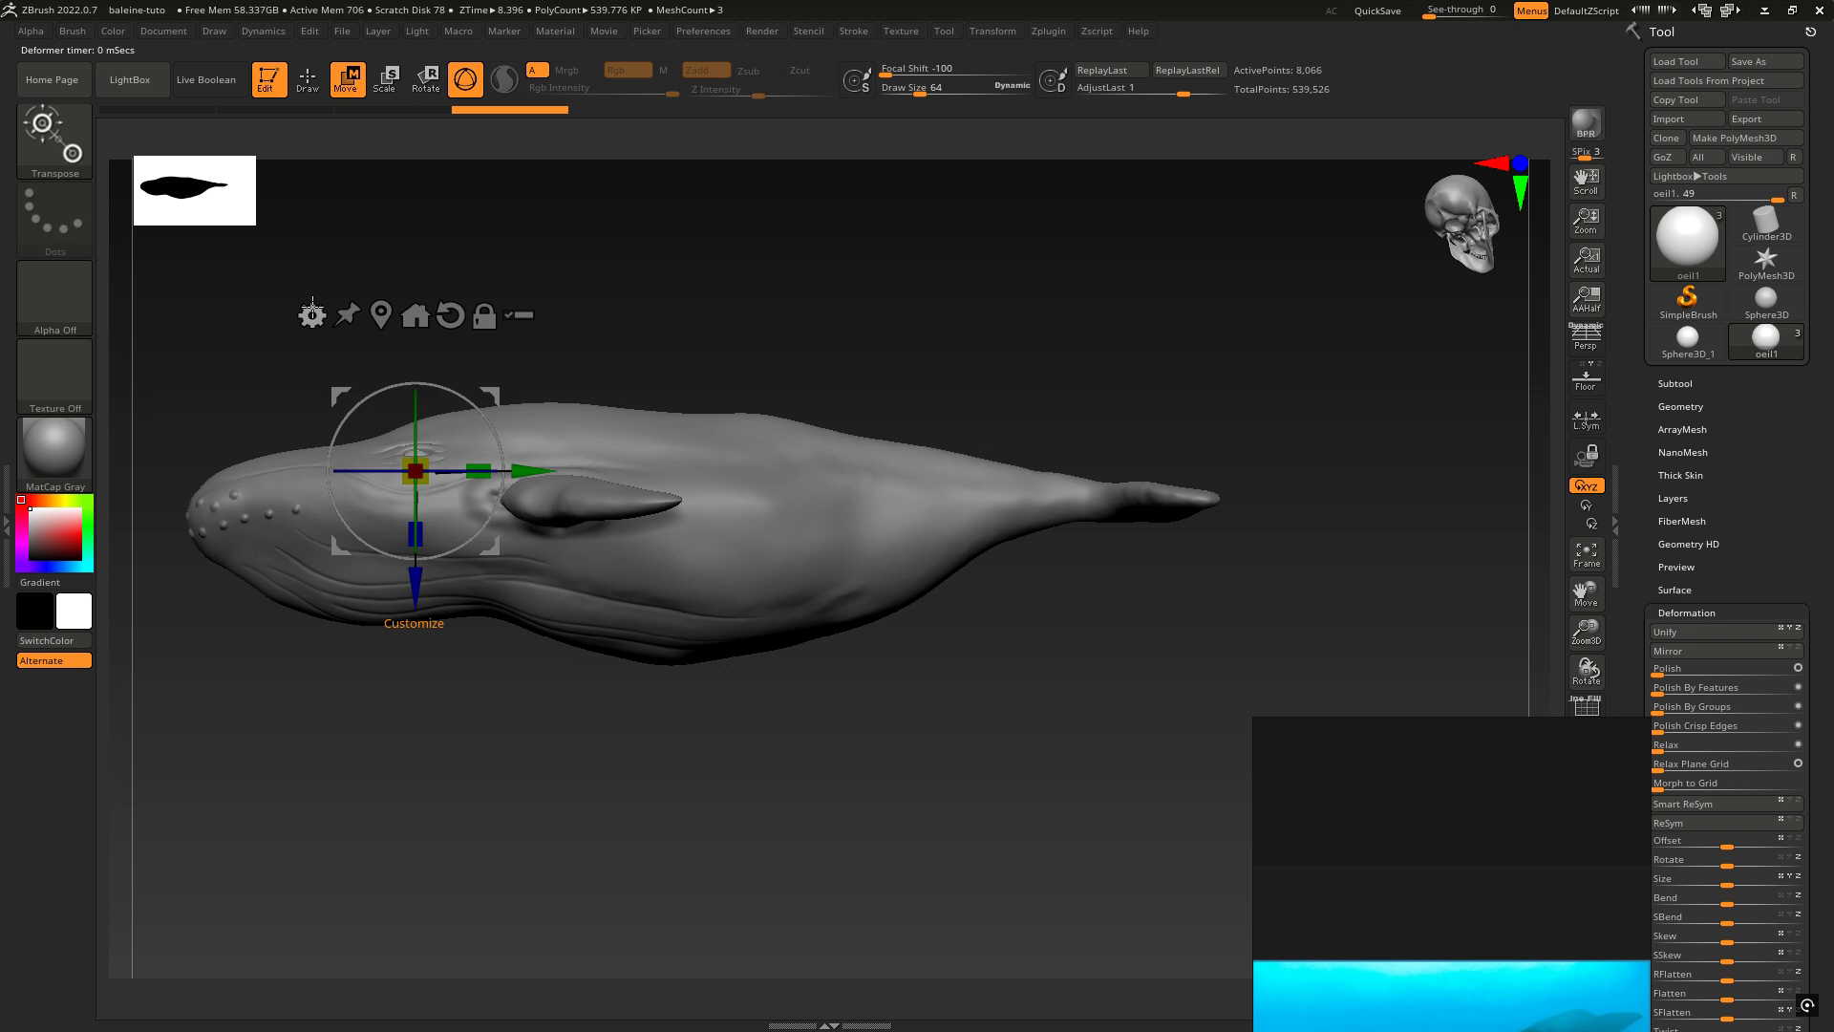
pyautogui.click(311, 313)
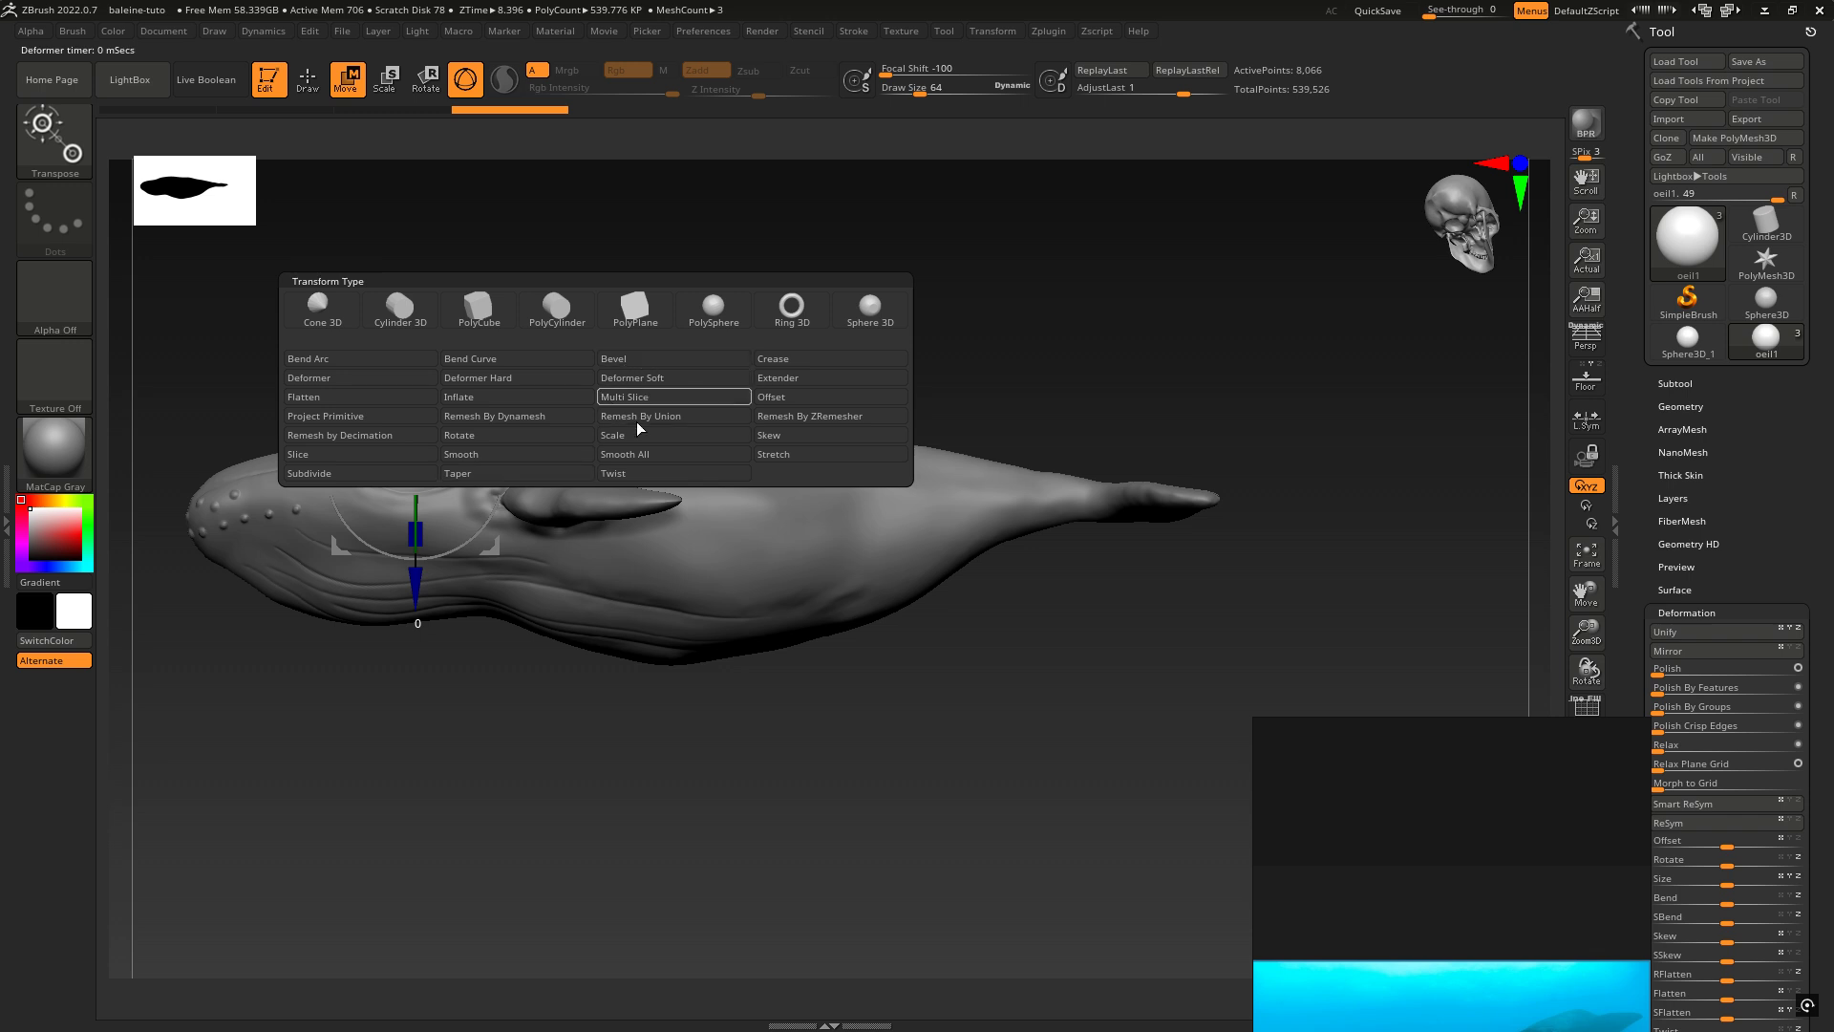
pyautogui.click(484, 360)
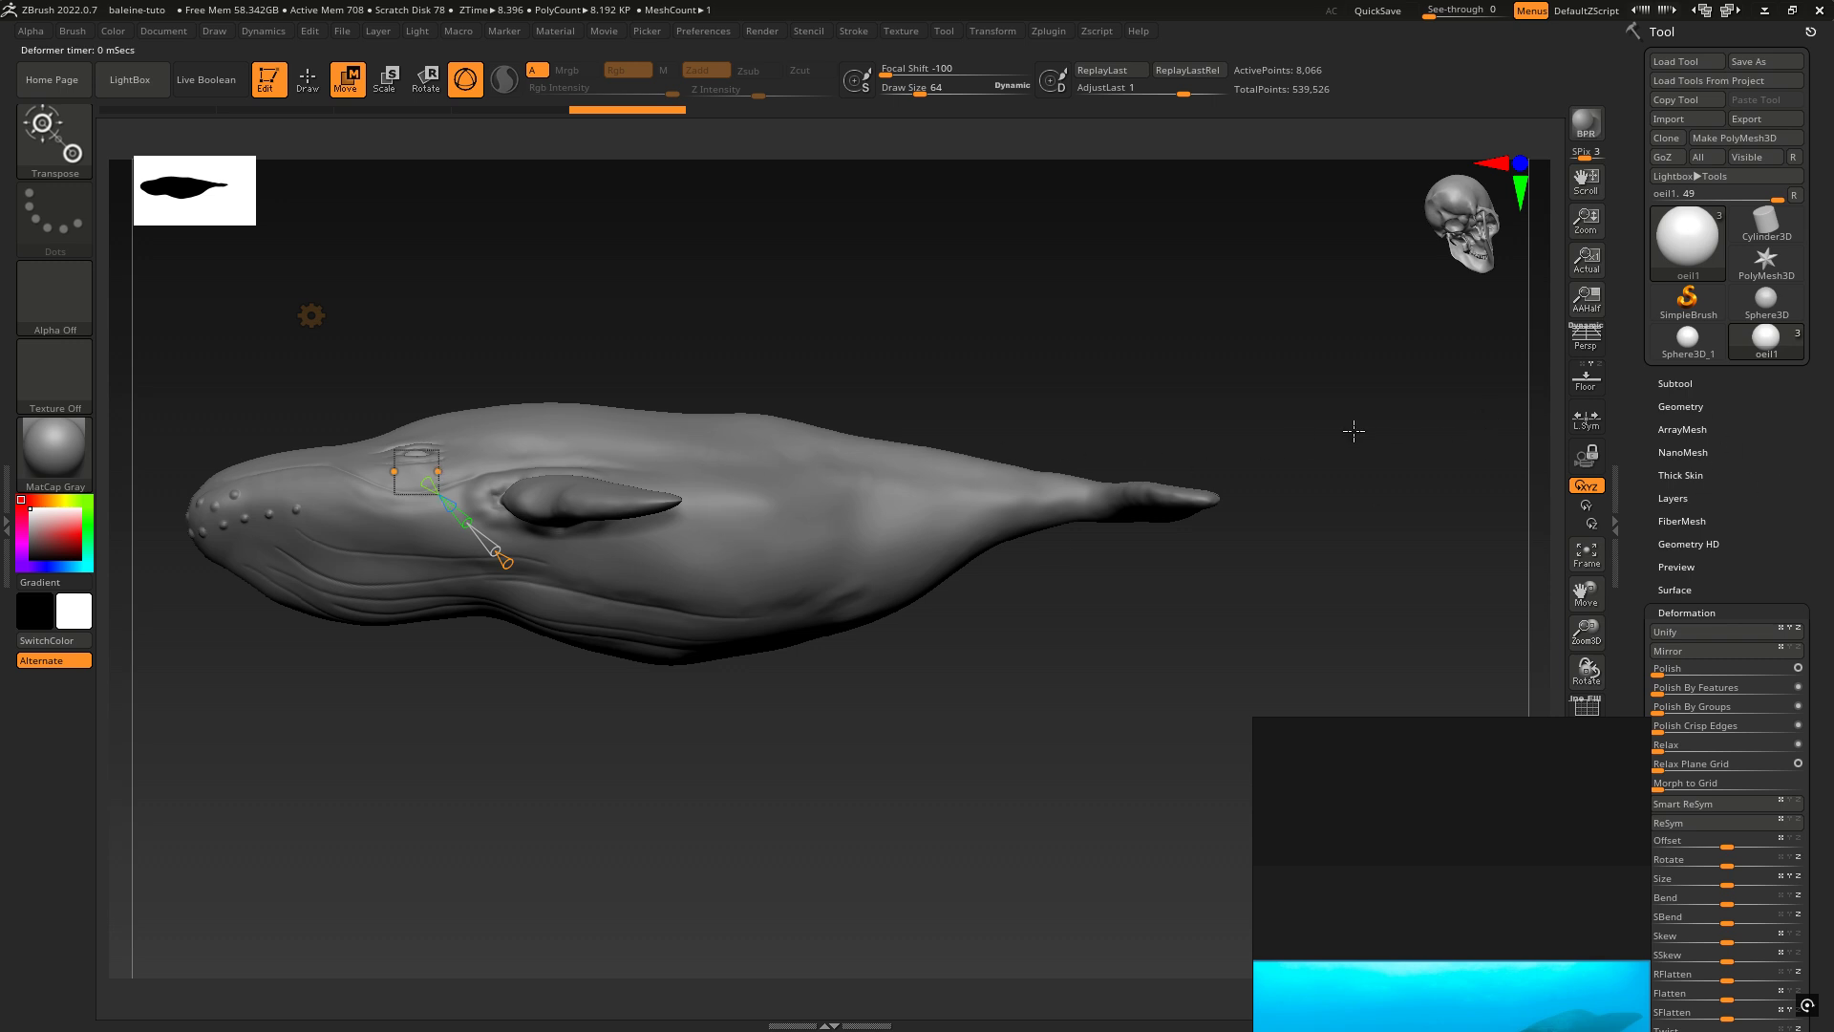
# Step: Select the corps-baleine subtool and try to apply the Bend Curve deformer to it
pyautogui.click(1677, 383)
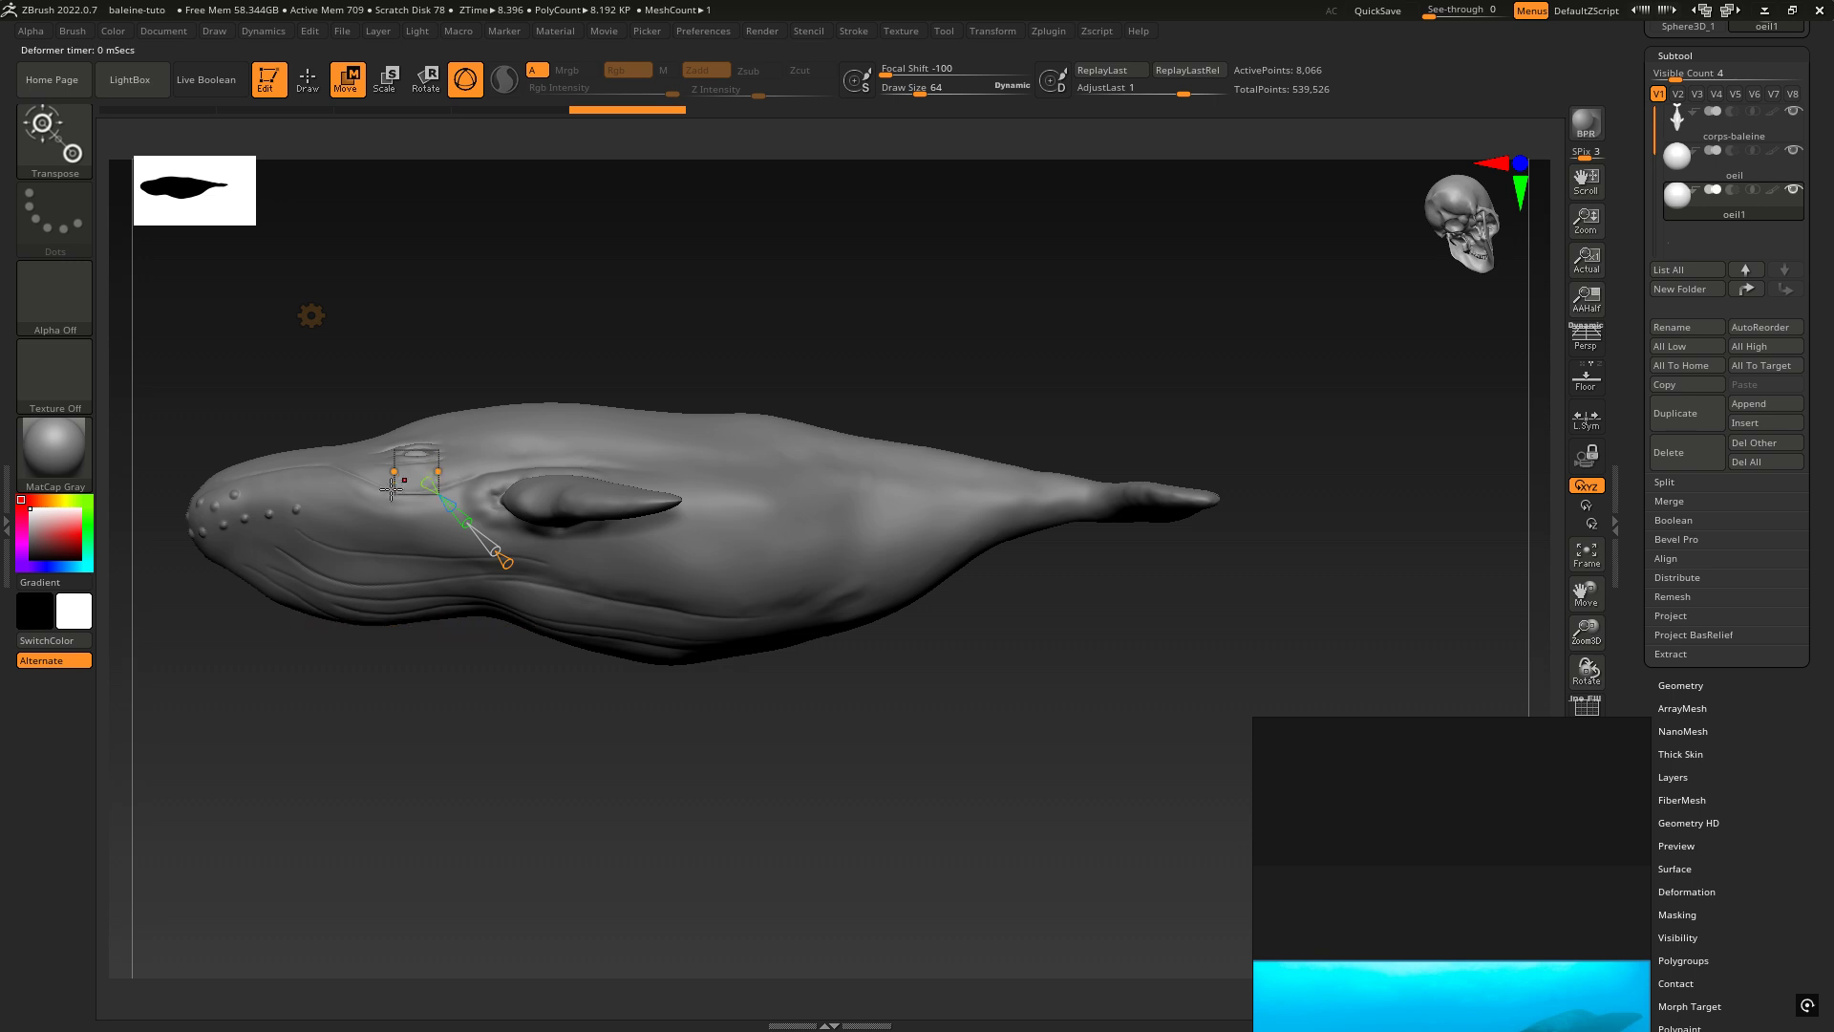
pyautogui.click(1679, 120)
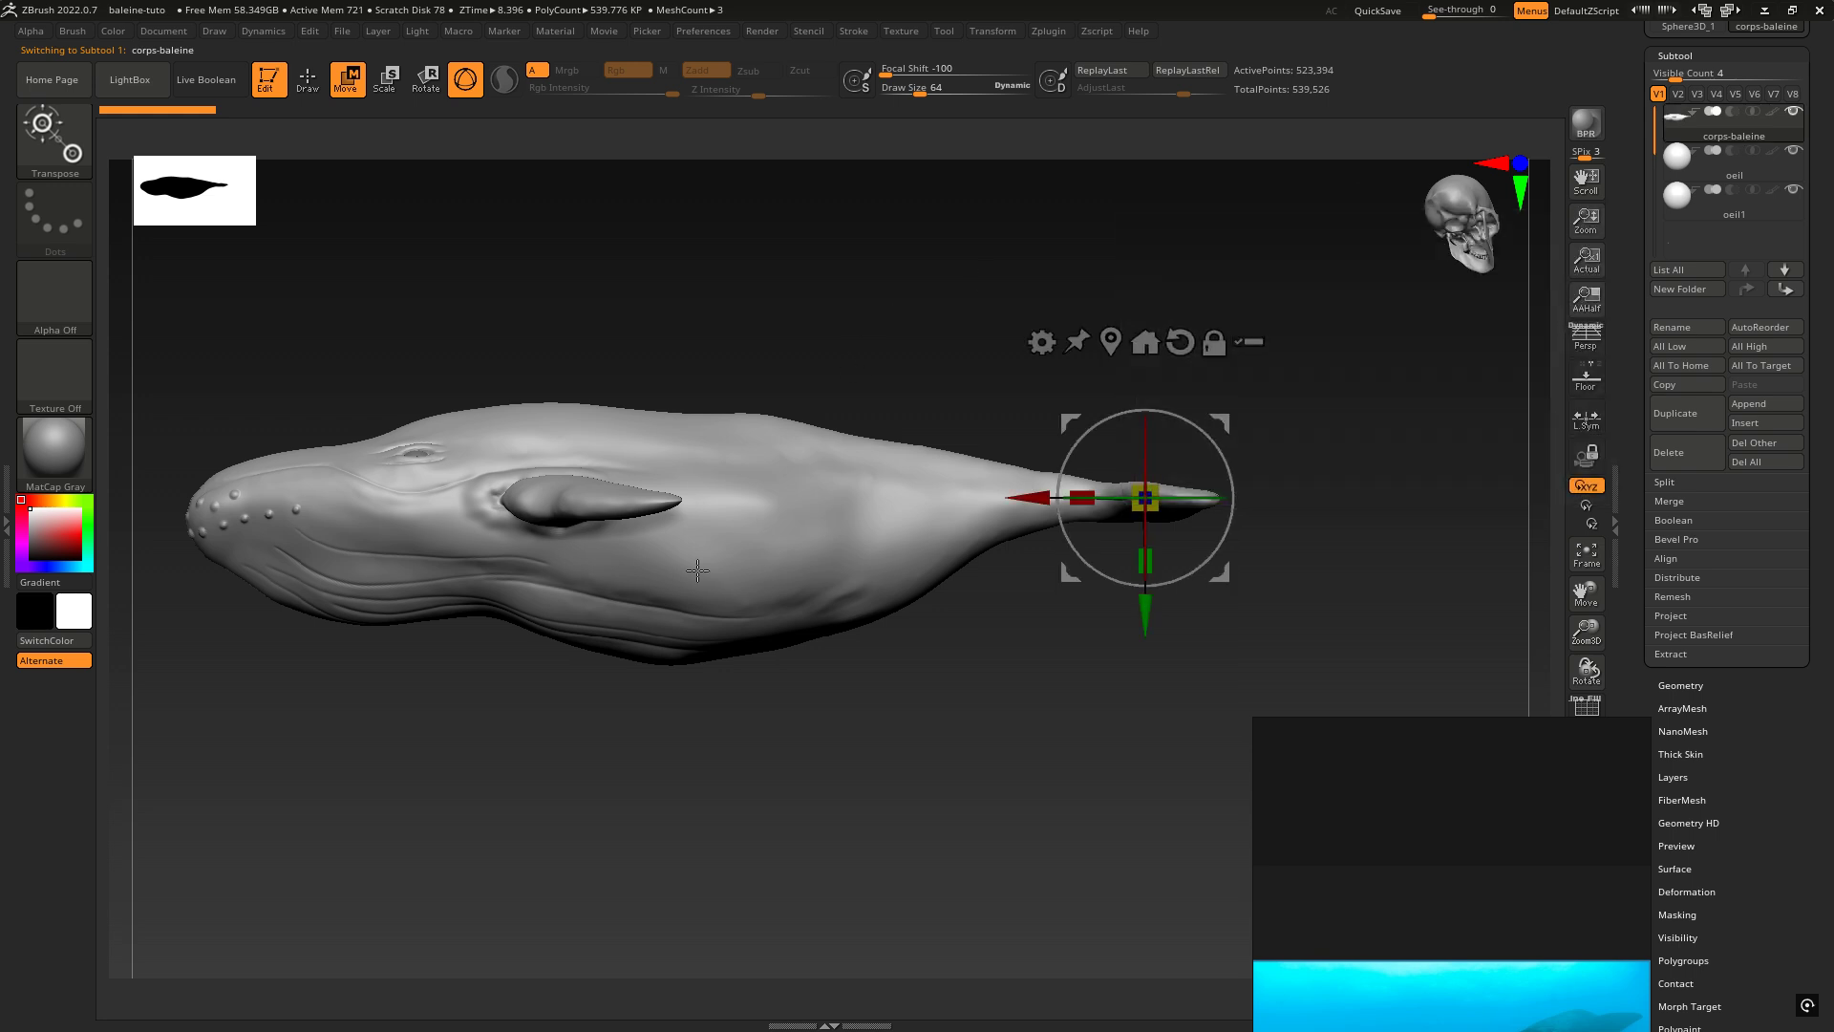
pyautogui.click(1047, 342)
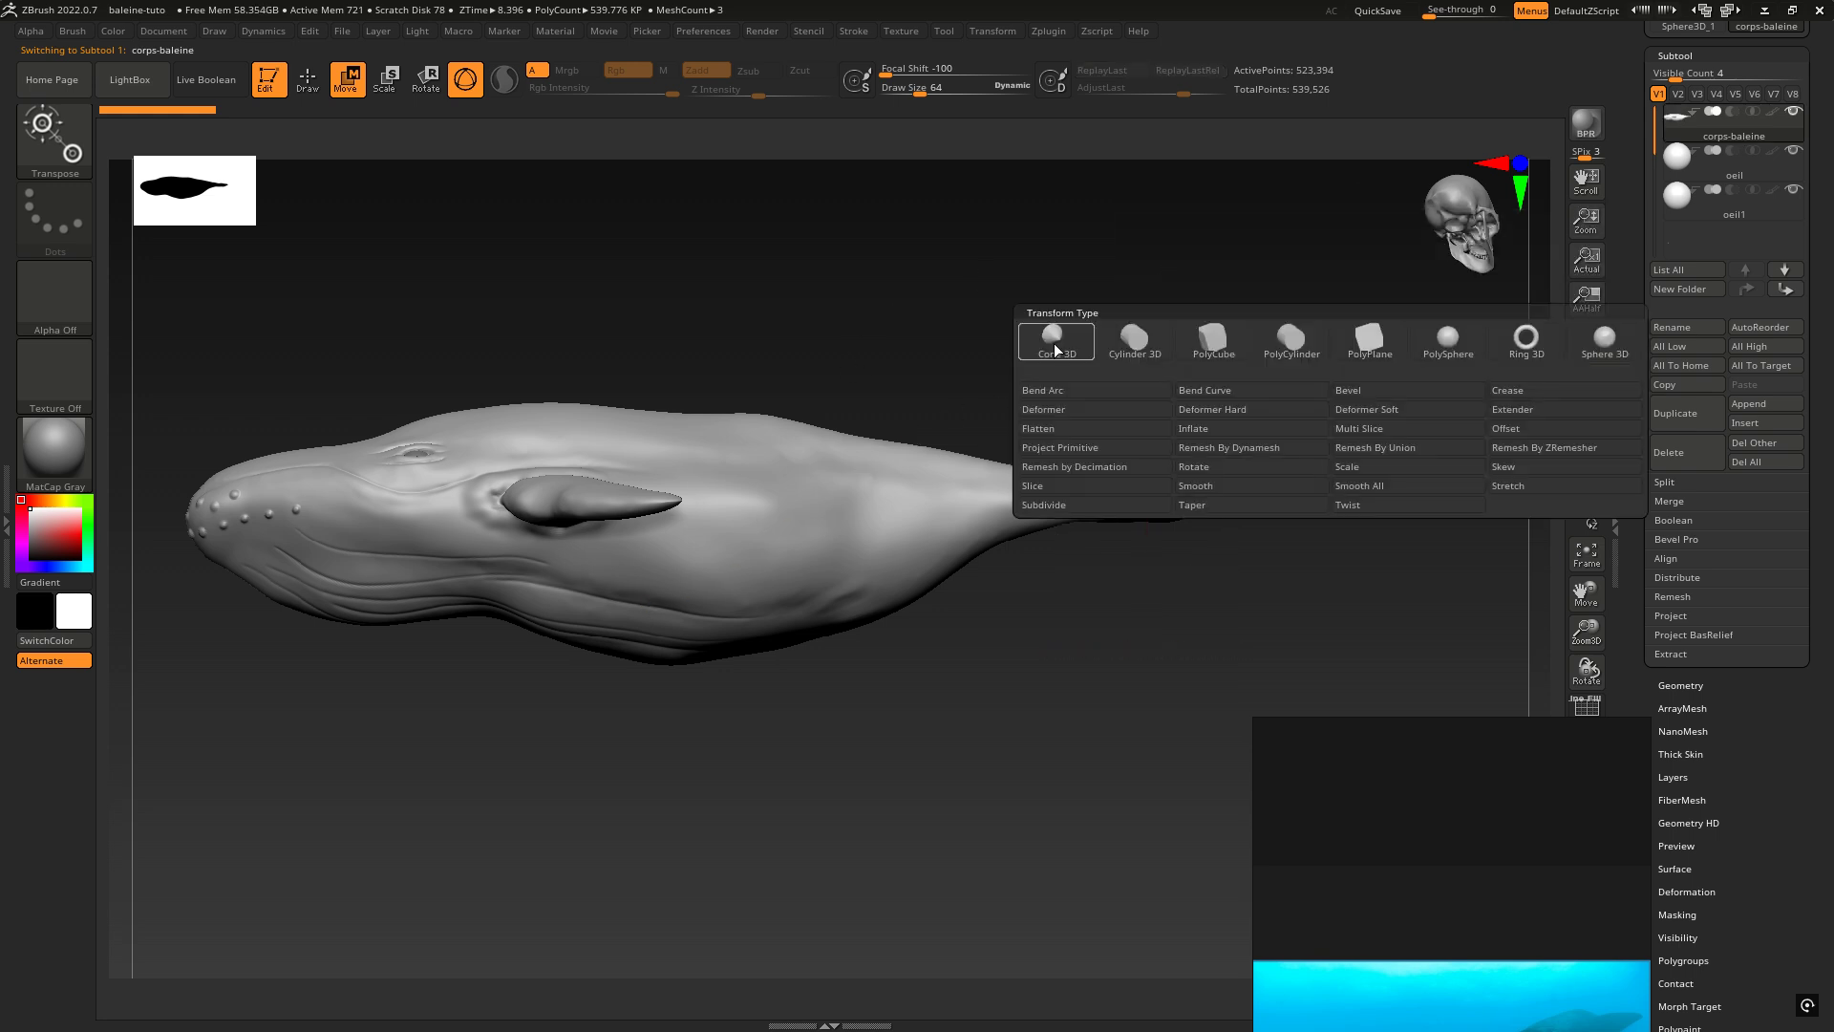
pyautogui.click(1189, 388)
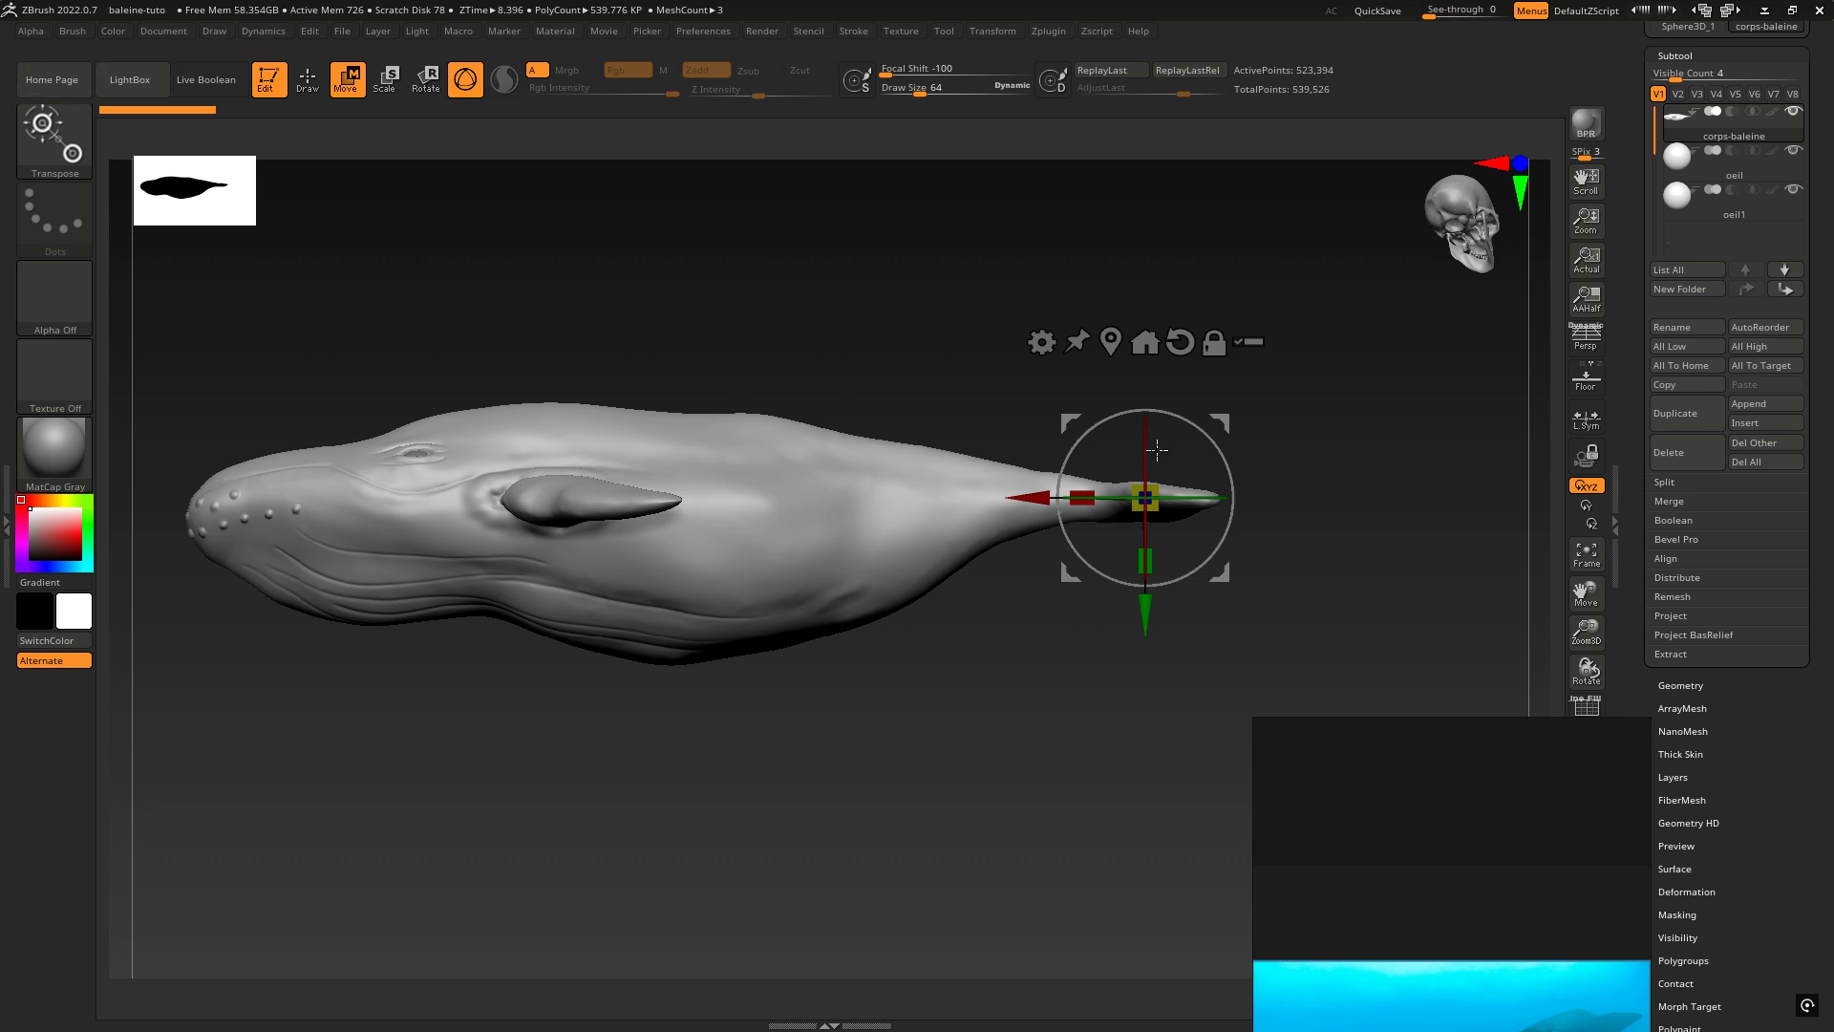
pyautogui.click(1043, 343)
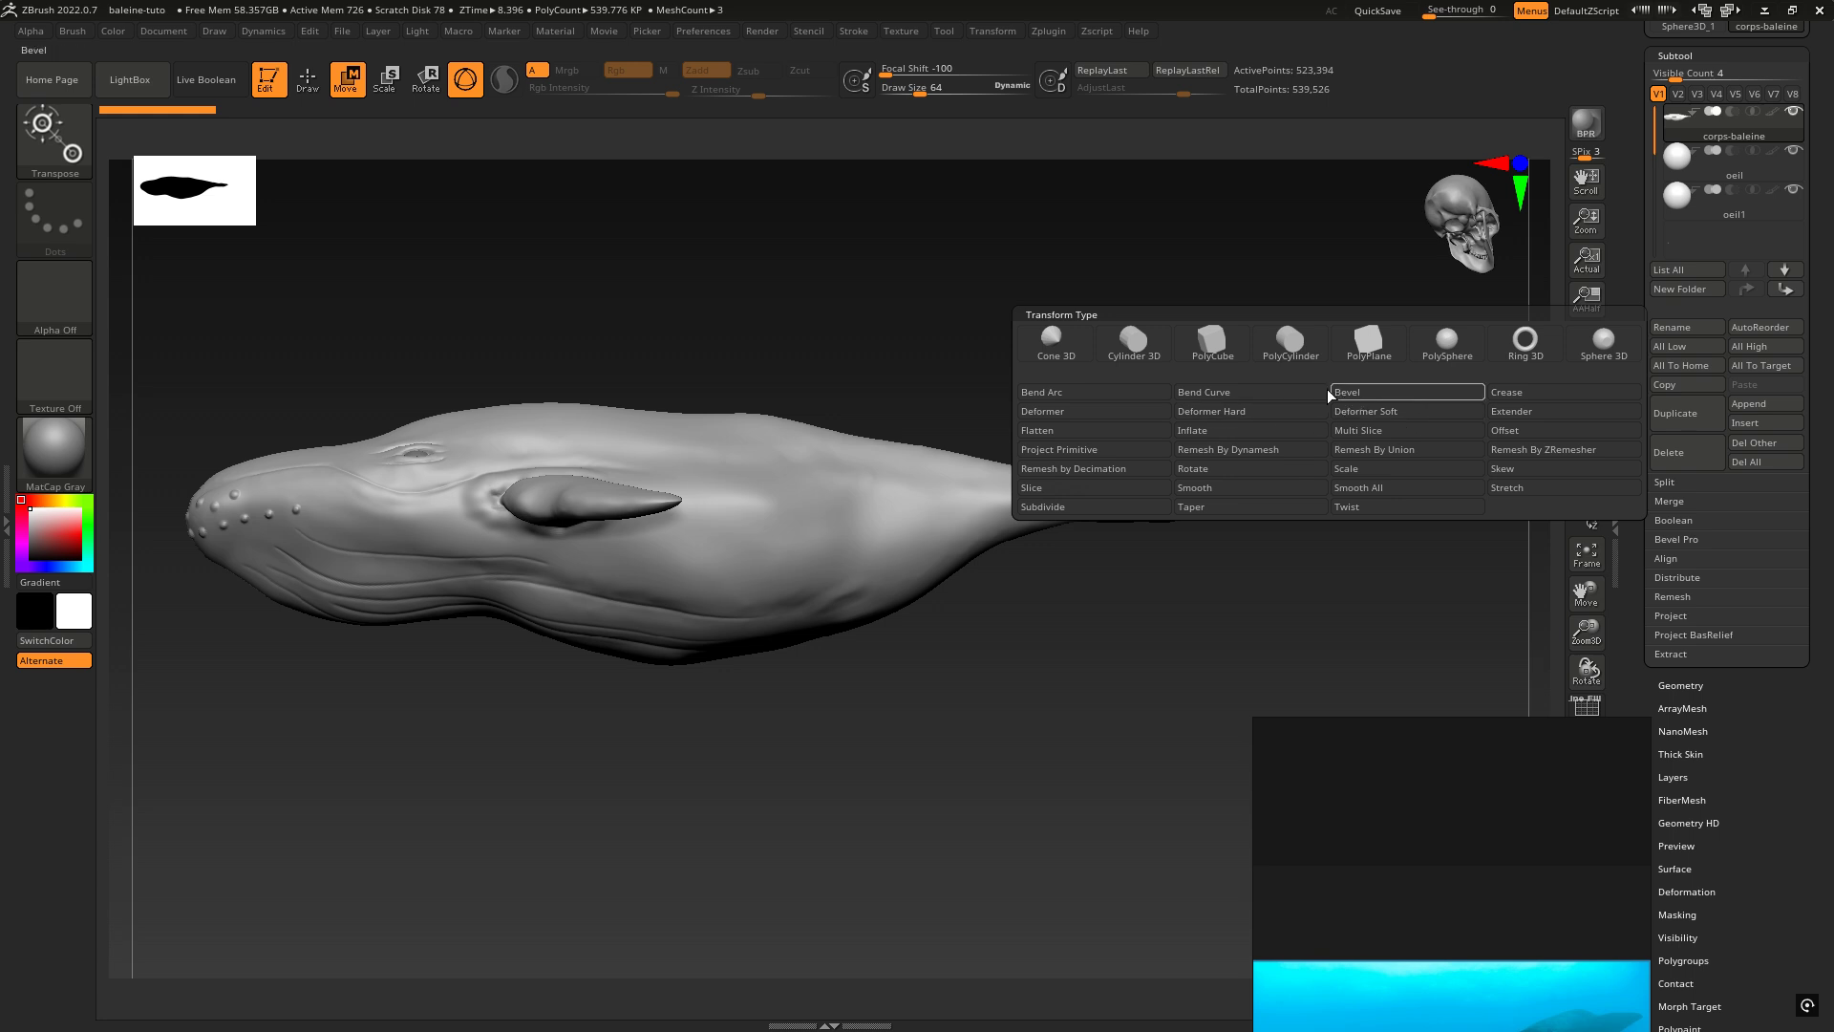
pyautogui.click(1272, 391)
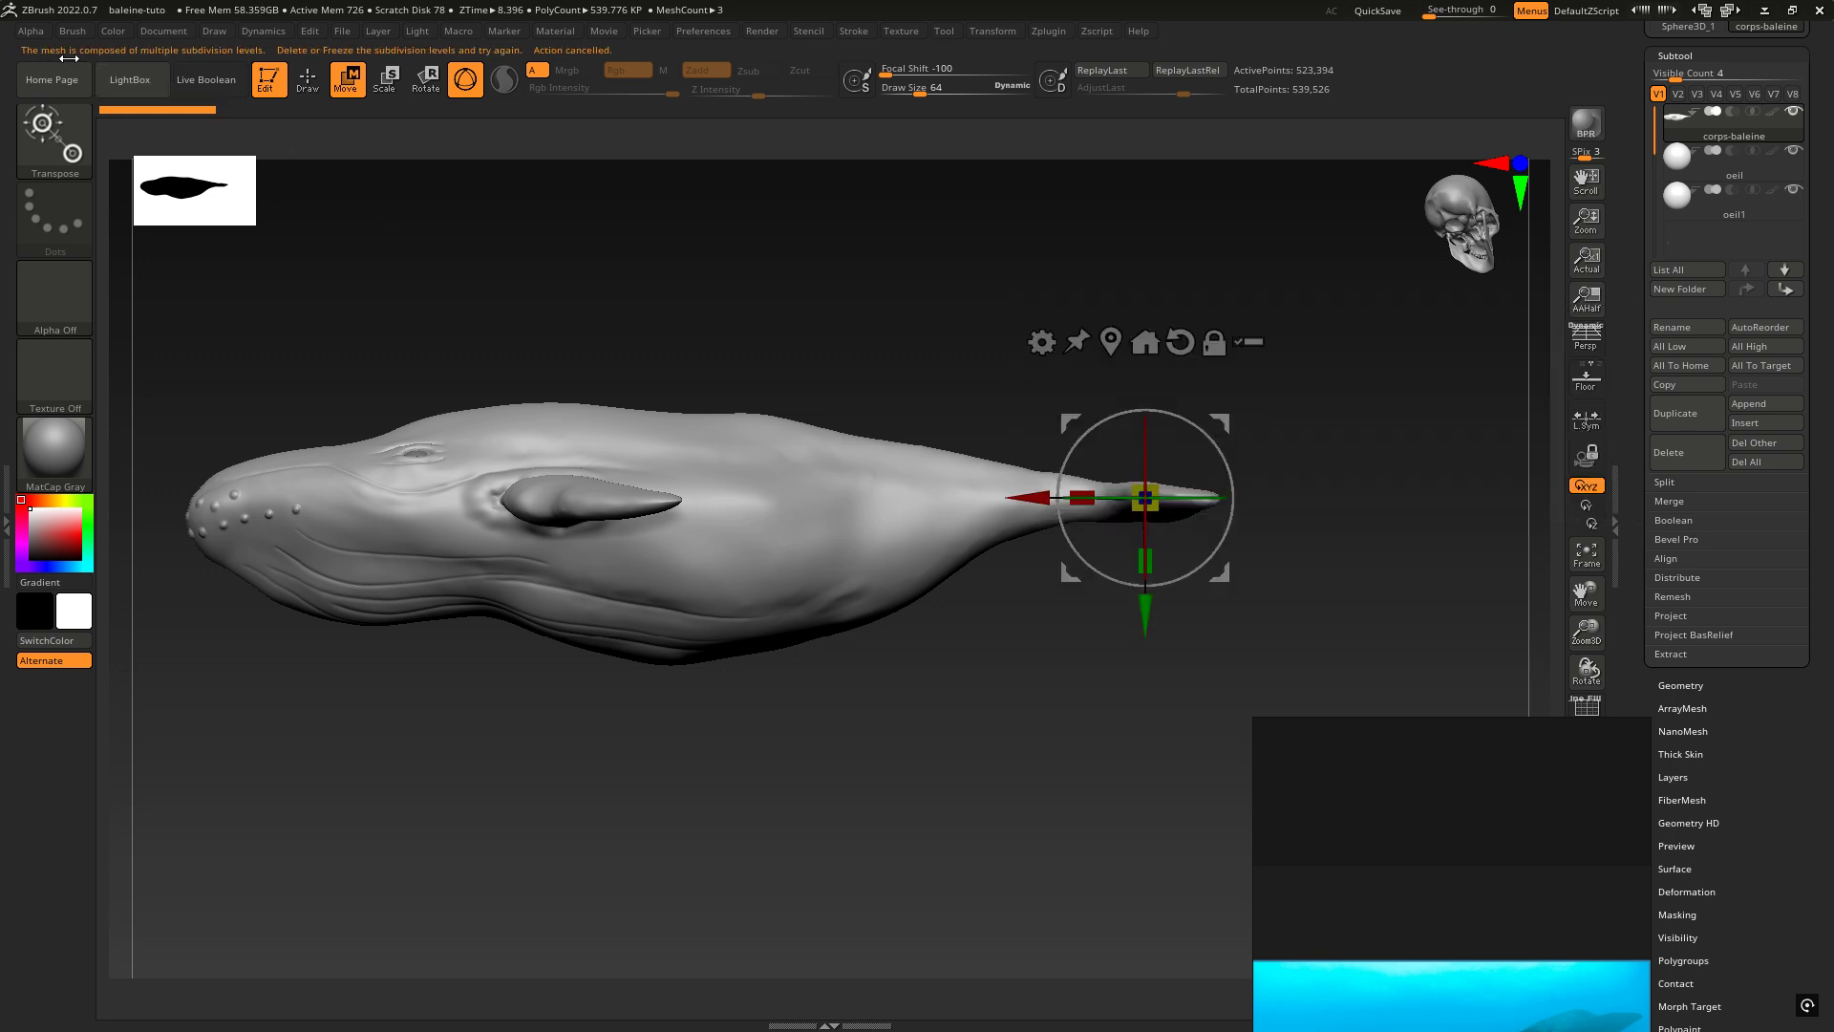
pyautogui.hotkey('shift', 'm')
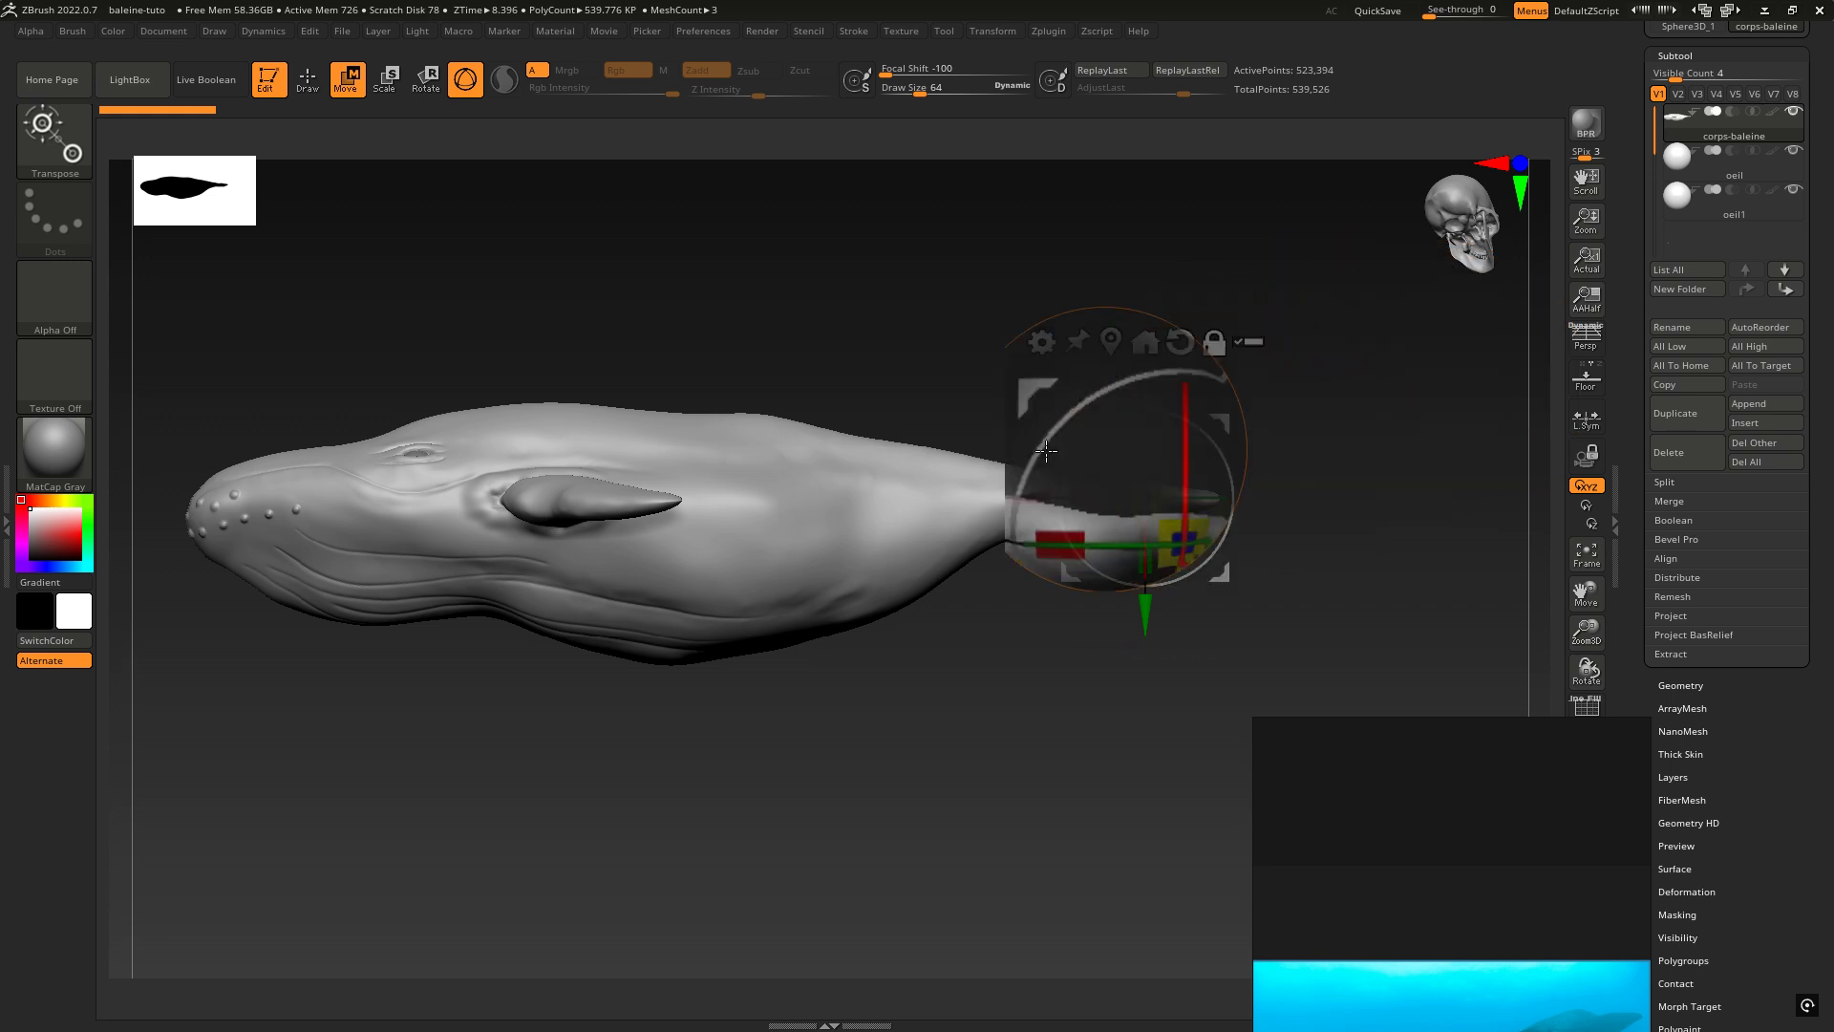
pyautogui.hotkey('shift', 'm')
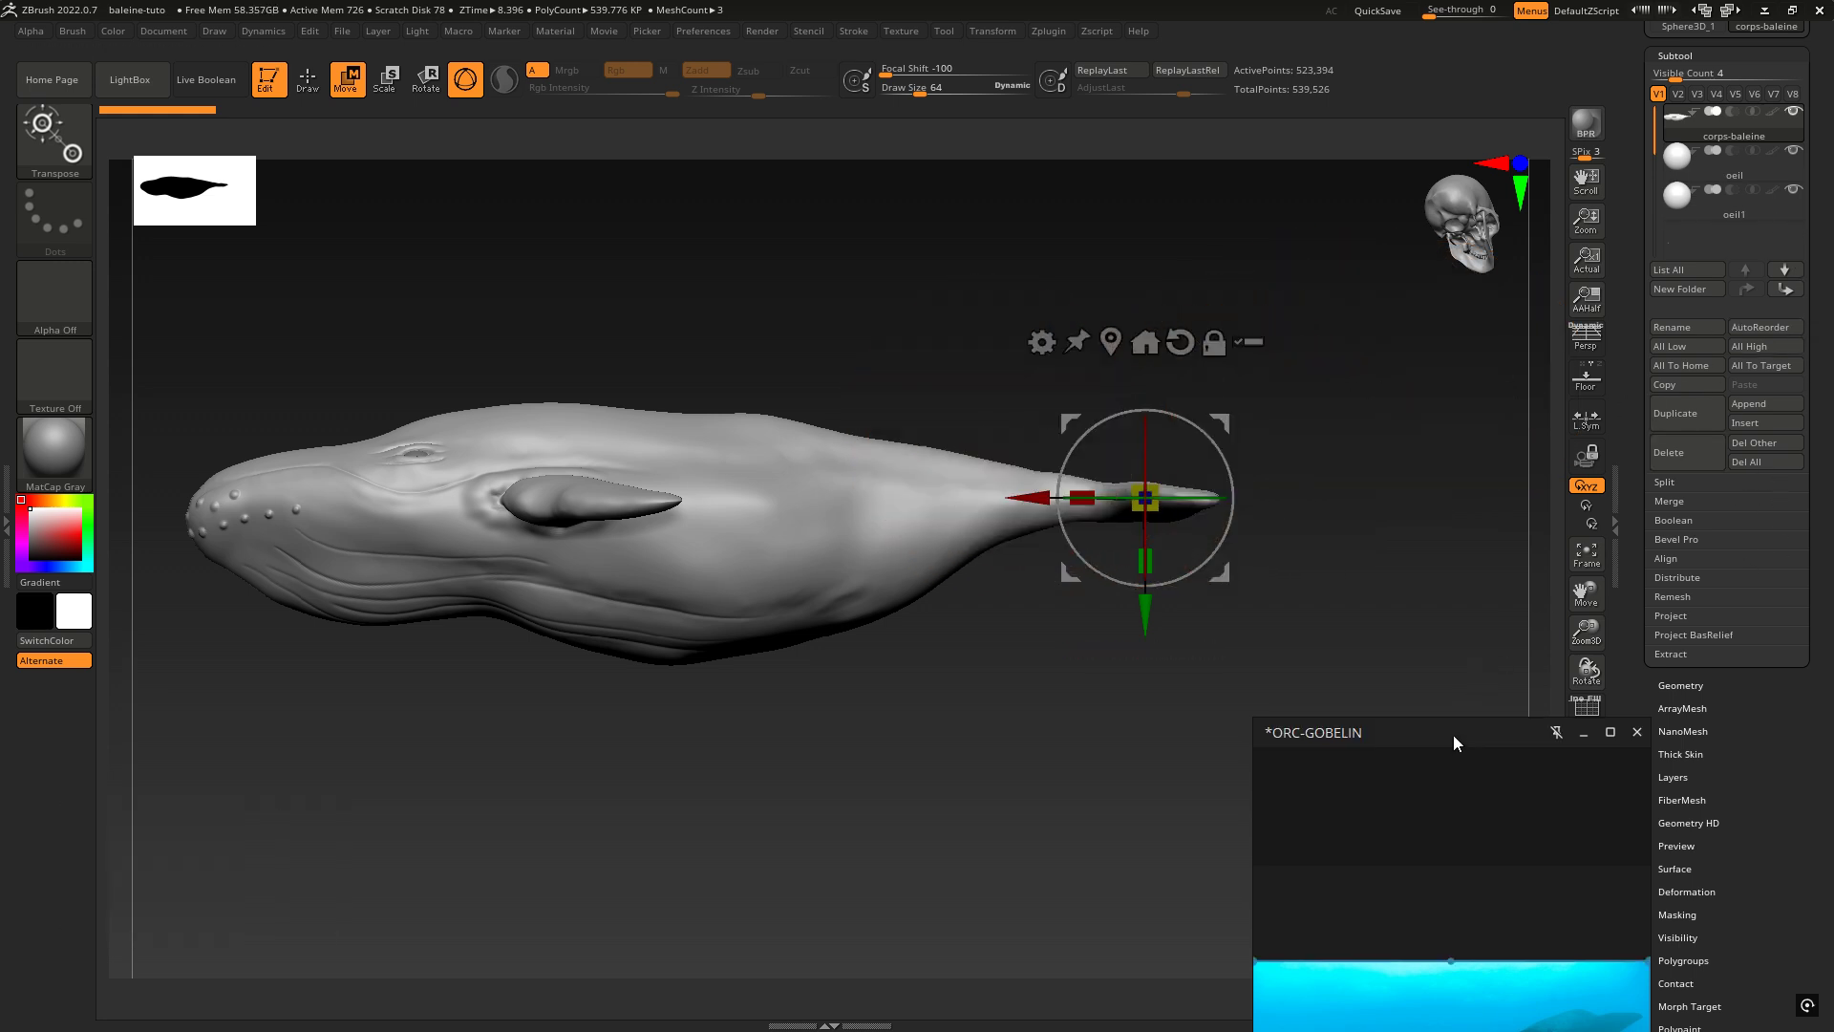
# Step: Move the reference window off the tool settings and delete the whale body's lower subdivision levels
pyautogui.moveTo(1453, 736); pyautogui.dragTo(1348, 684)
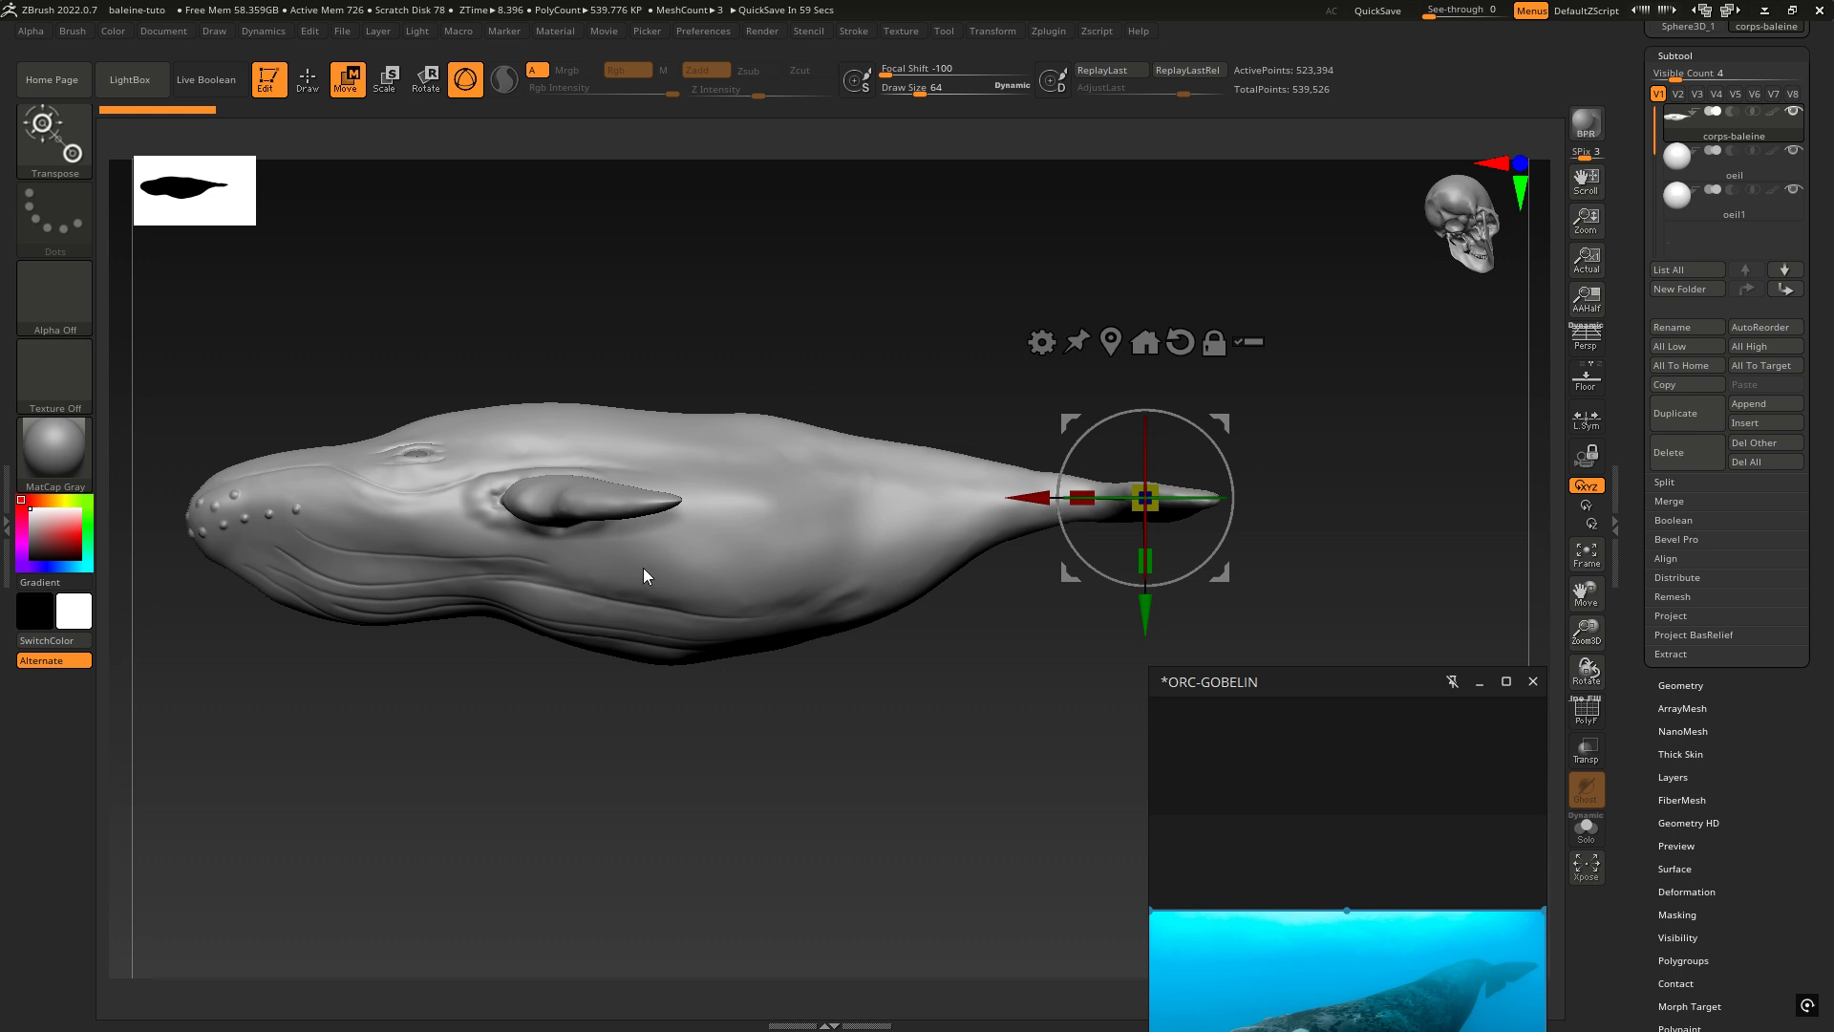
pyautogui.moveTo(1824, 495); pyautogui.dragTo(1820, 457)
pyautogui.click(1690, 391)
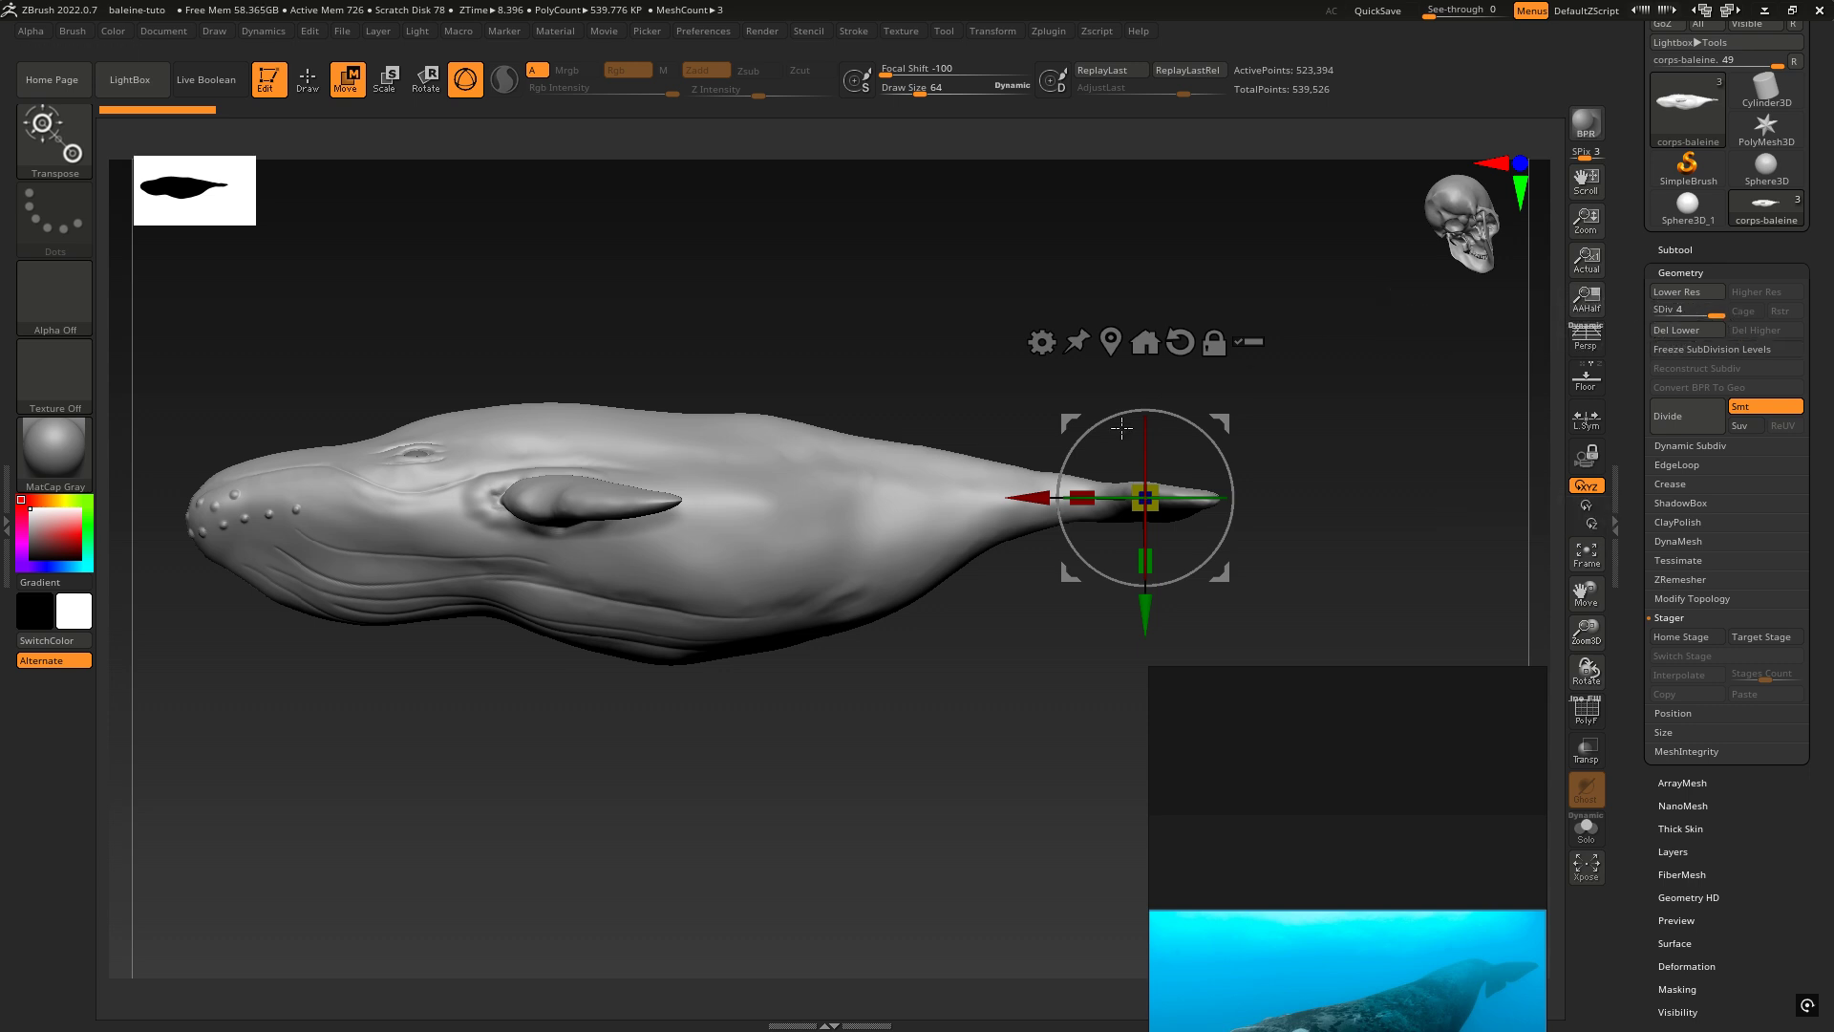
pyautogui.moveTo(665, 550); pyautogui.dragTo(731, 420, button='right')
pyautogui.click(1677, 329)
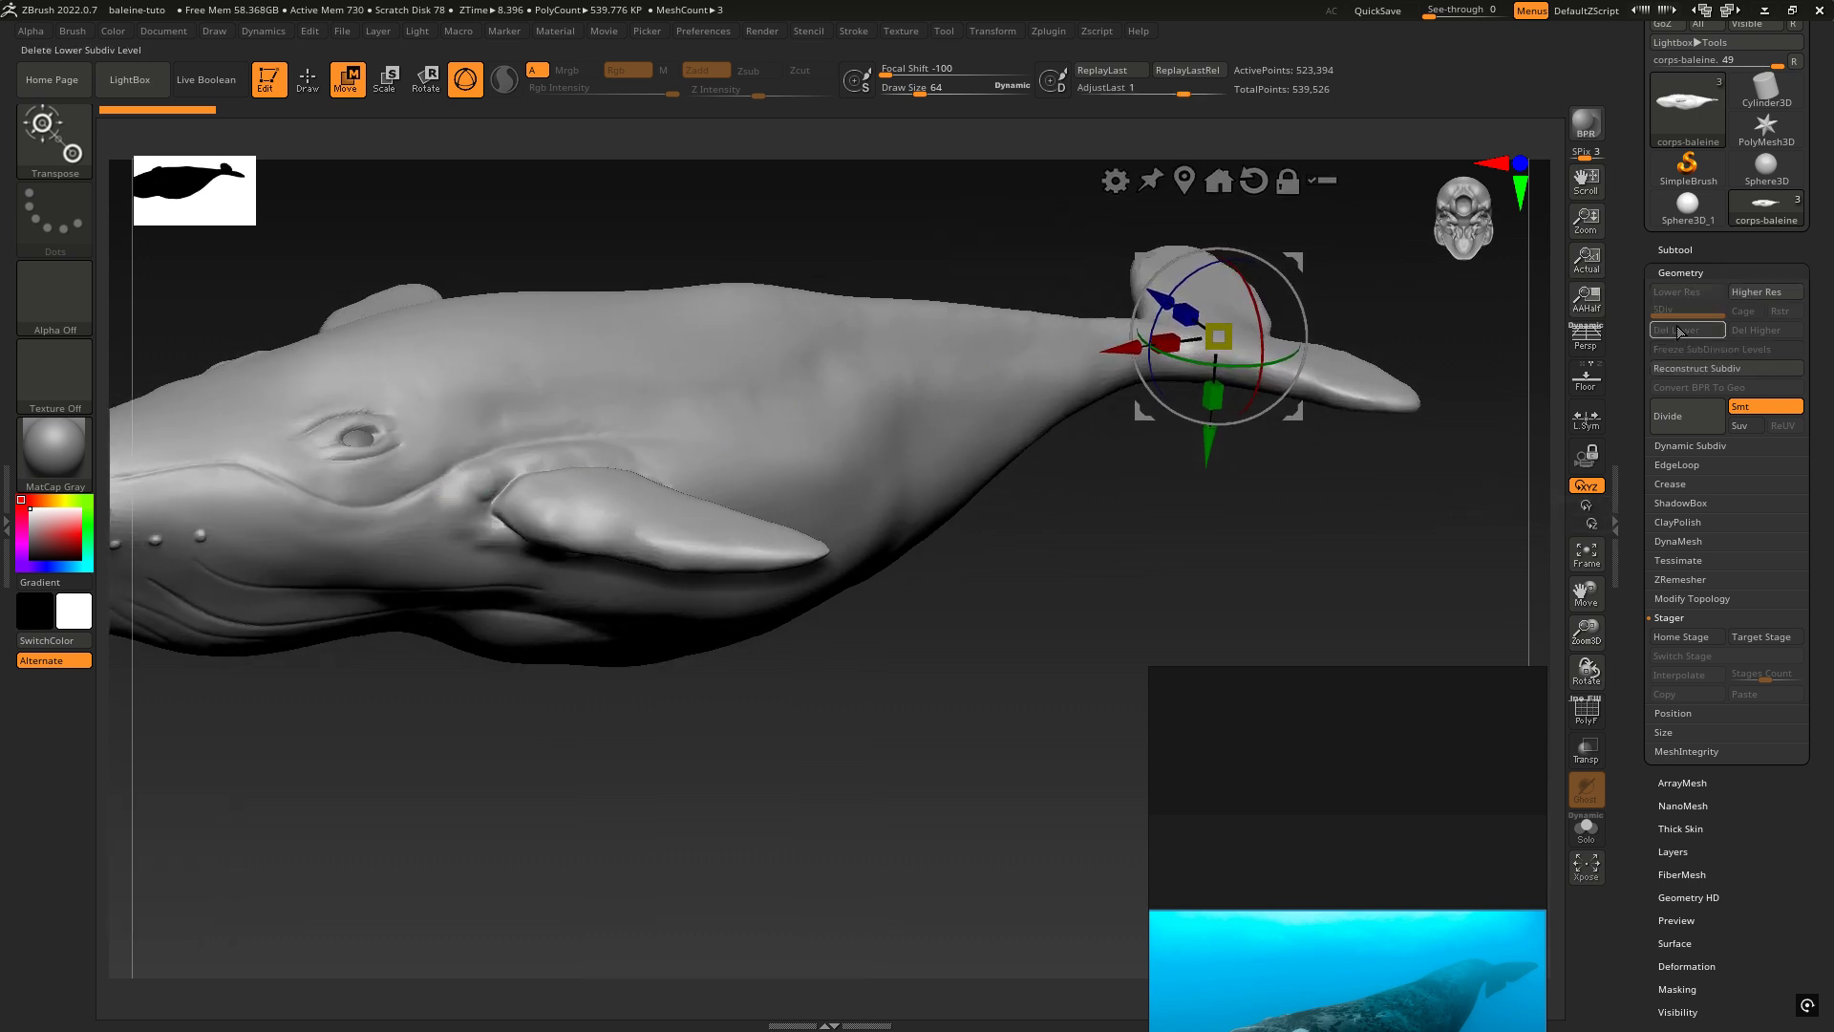
# Step: Apply the Bend Curve deformer to the whale body in side view
pyautogui.moveTo(965, 572); pyautogui.dragTo(1049, 470, button='right')
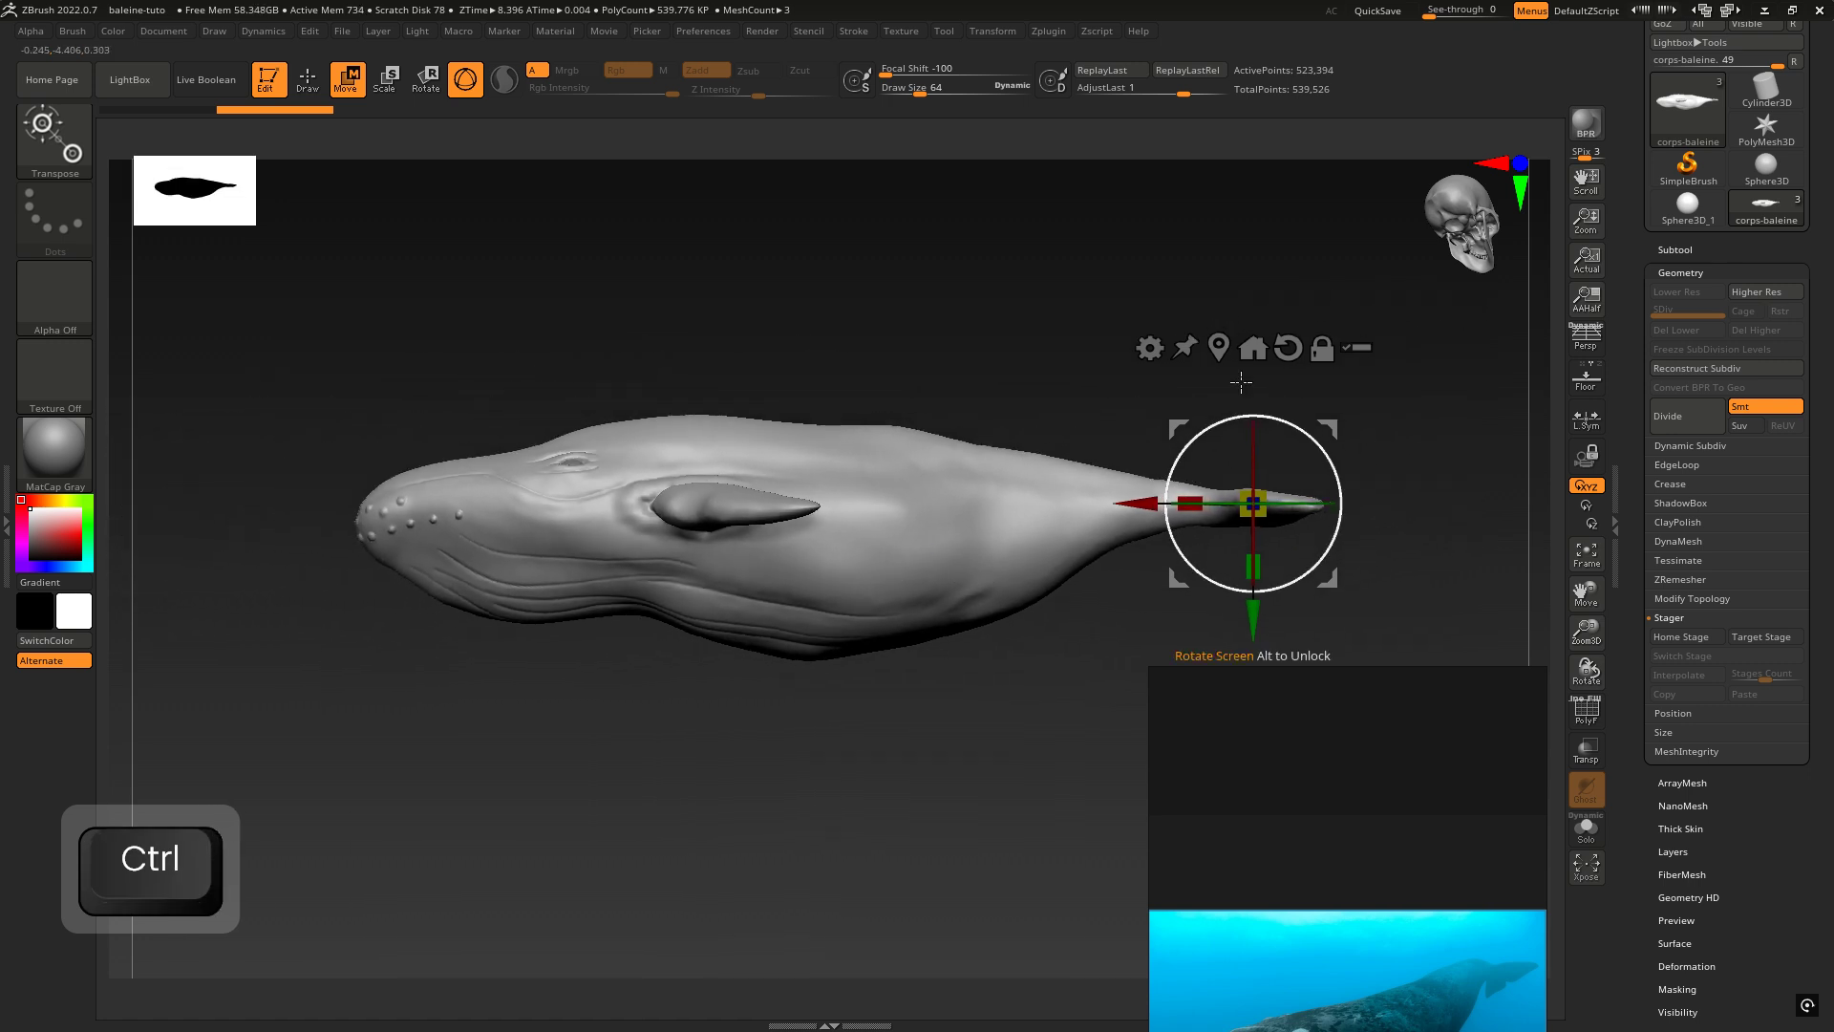
pyautogui.click(1149, 347)
pyautogui.click(1327, 391)
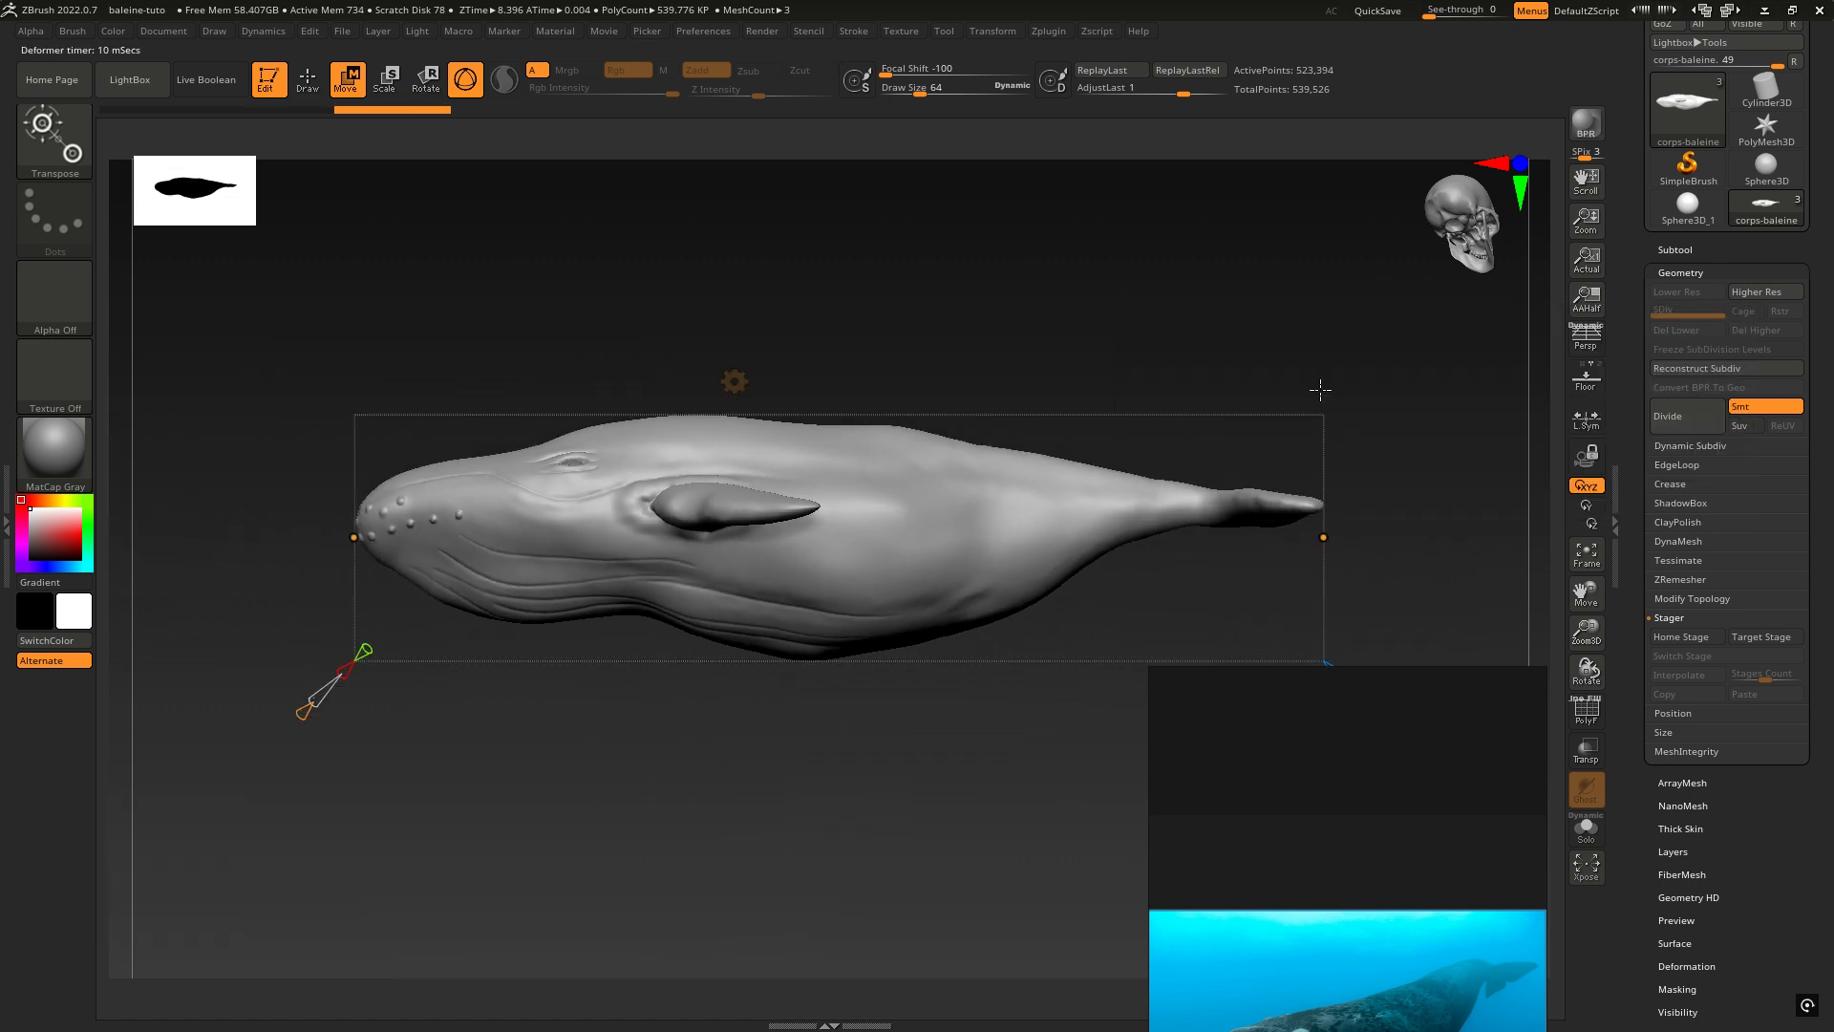
# Step: Try to bend the whale's head downward using the Bend Curve control point at the snout
pyautogui.keyDown('alt'); pyautogui.moveTo(1449, 436); pyautogui.dragTo(1348, 463); pyautogui.keyUp('alt')
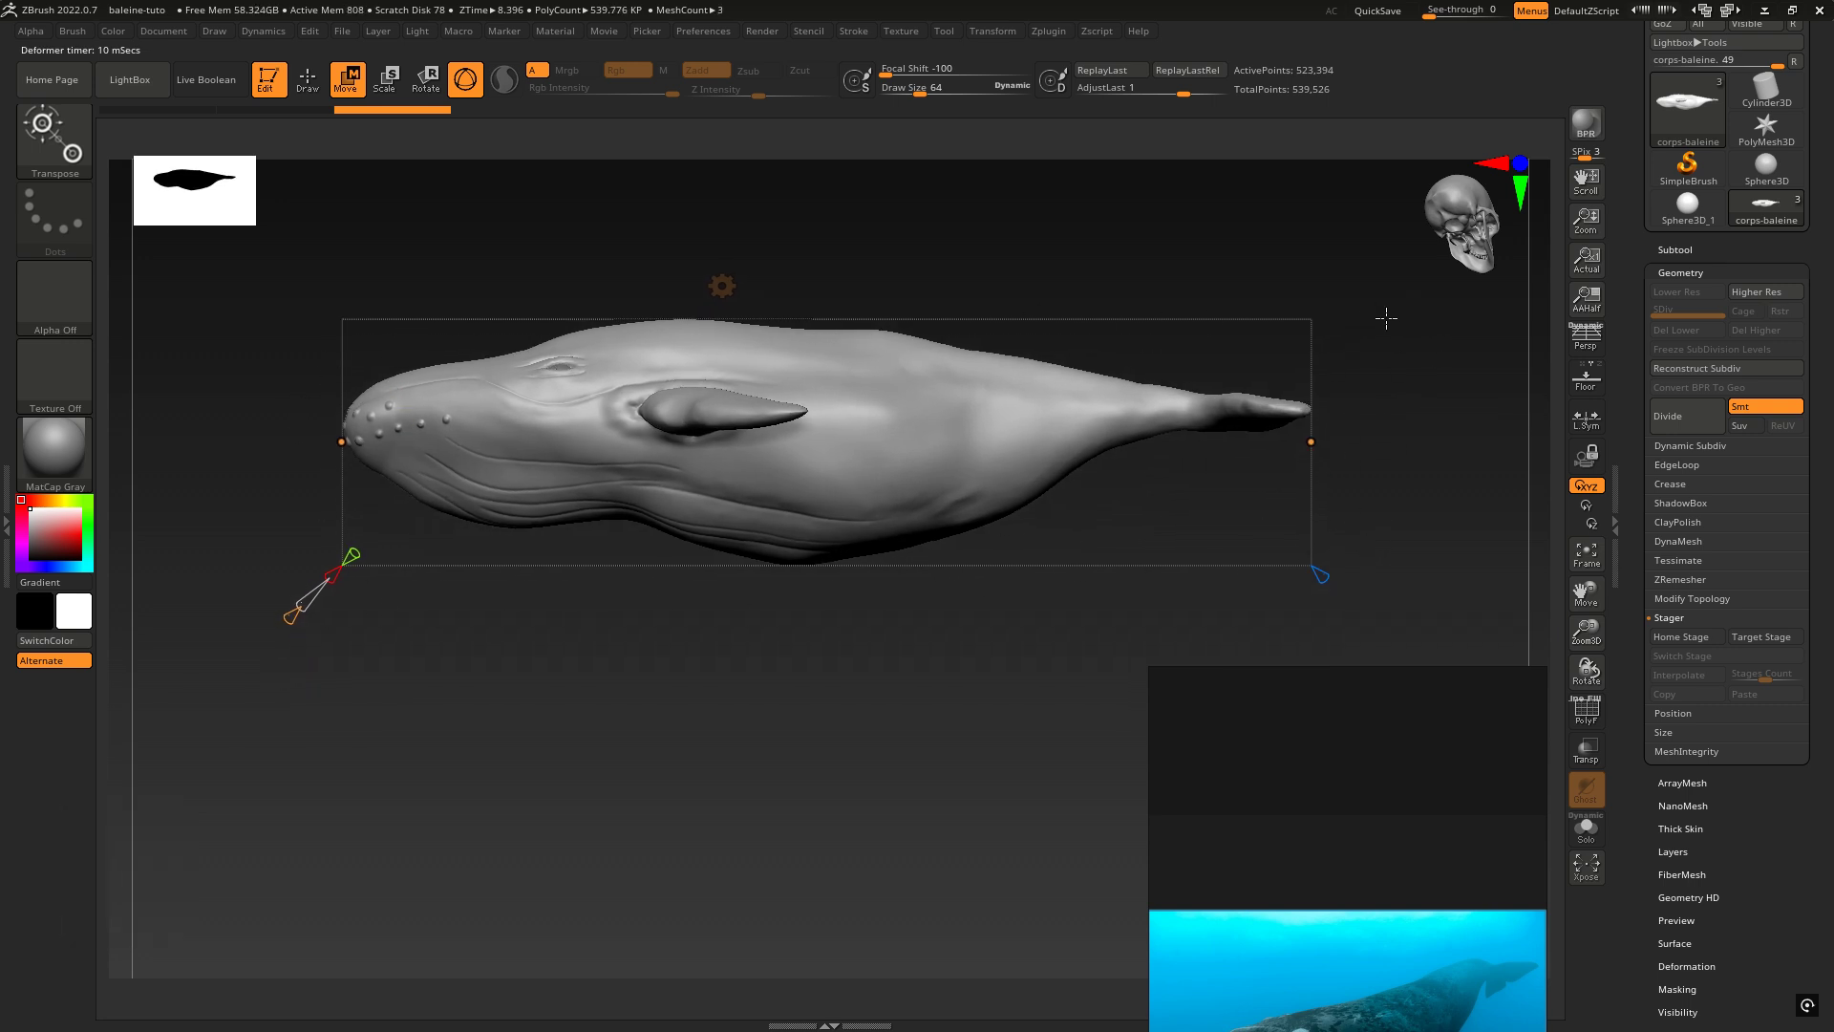
pyautogui.moveTo(1386, 329); pyautogui.dragTo(1395, 372)
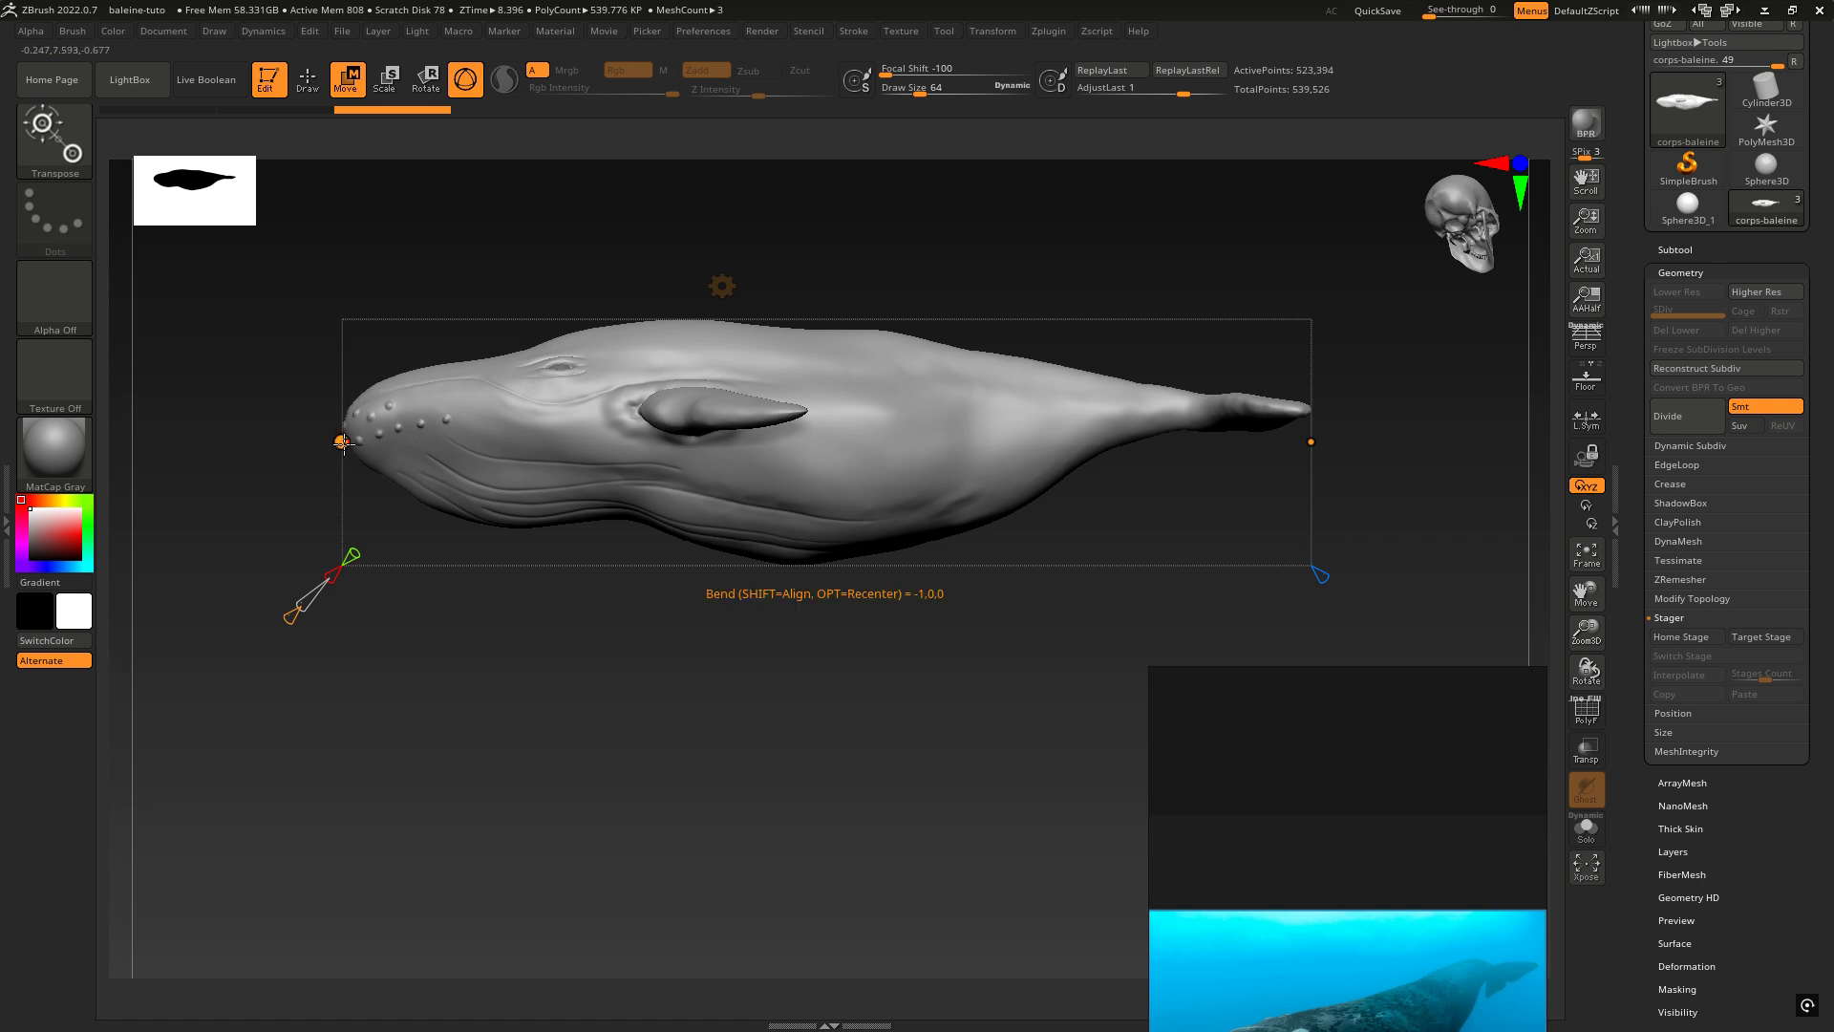
pyautogui.moveTo(343, 441); pyautogui.dragTo(421, 619)
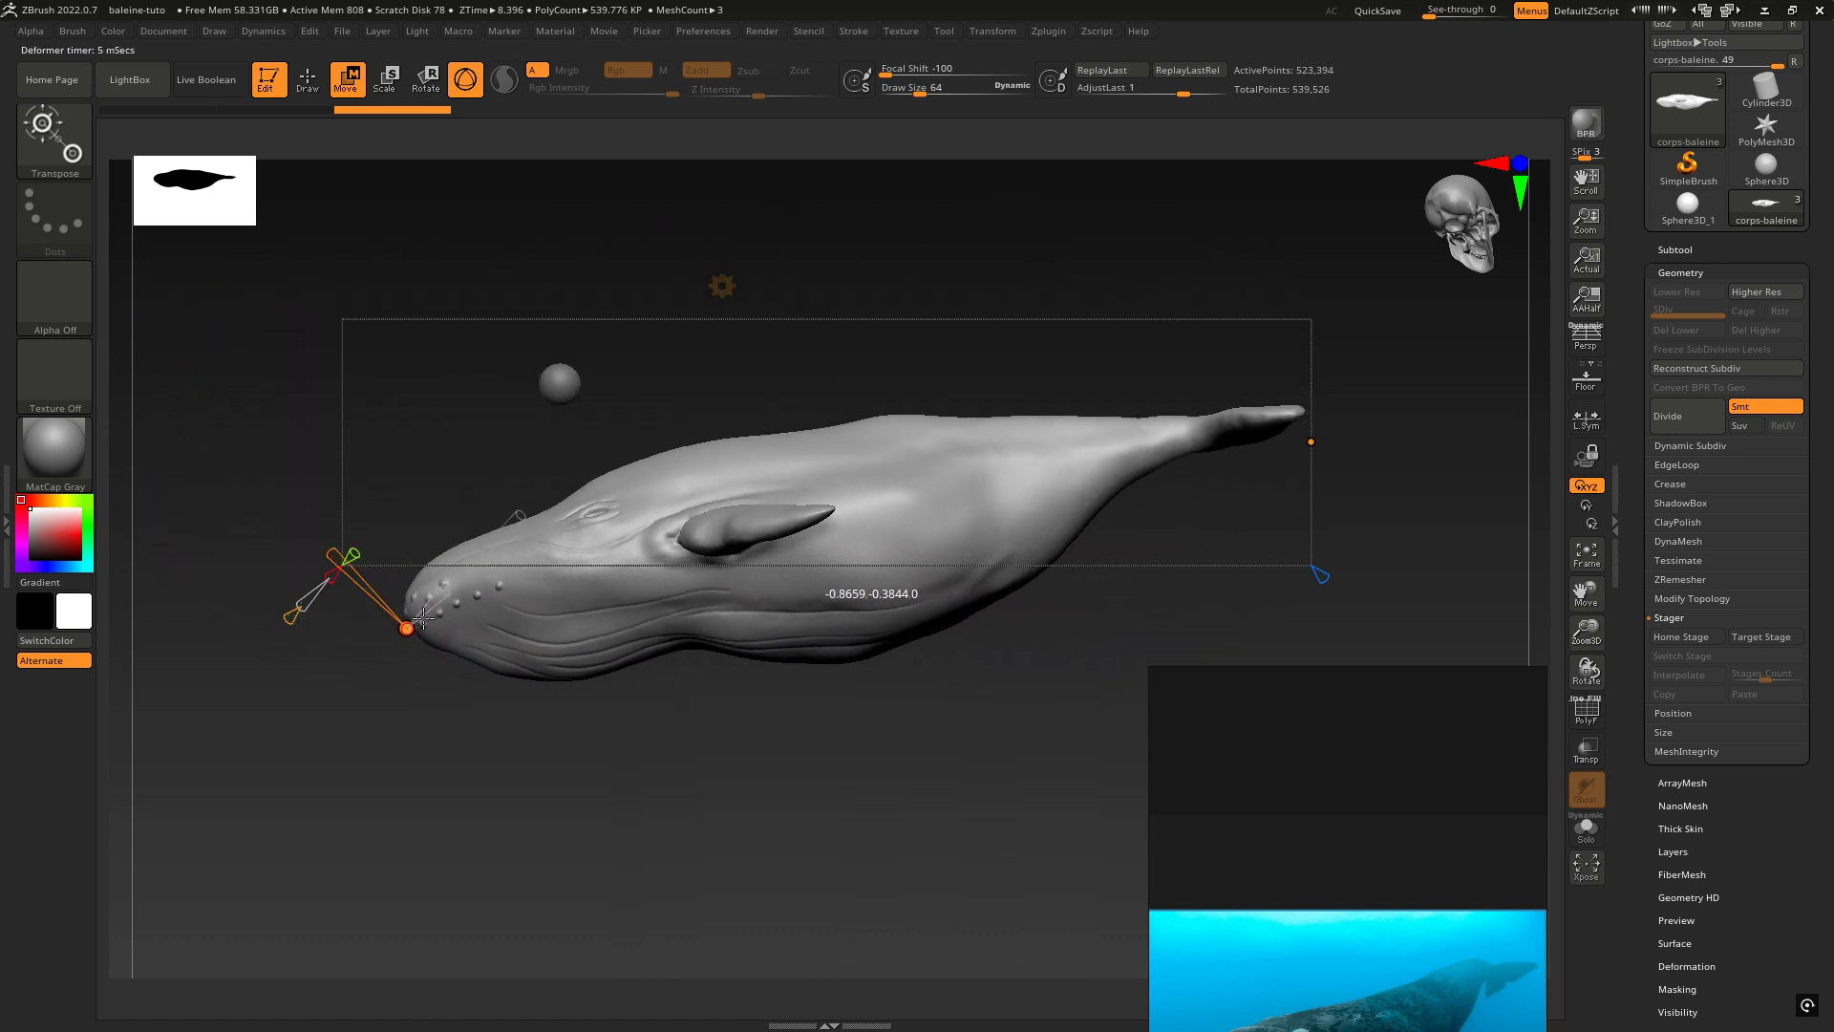
pyautogui.hotkey('ctrl', 'z')
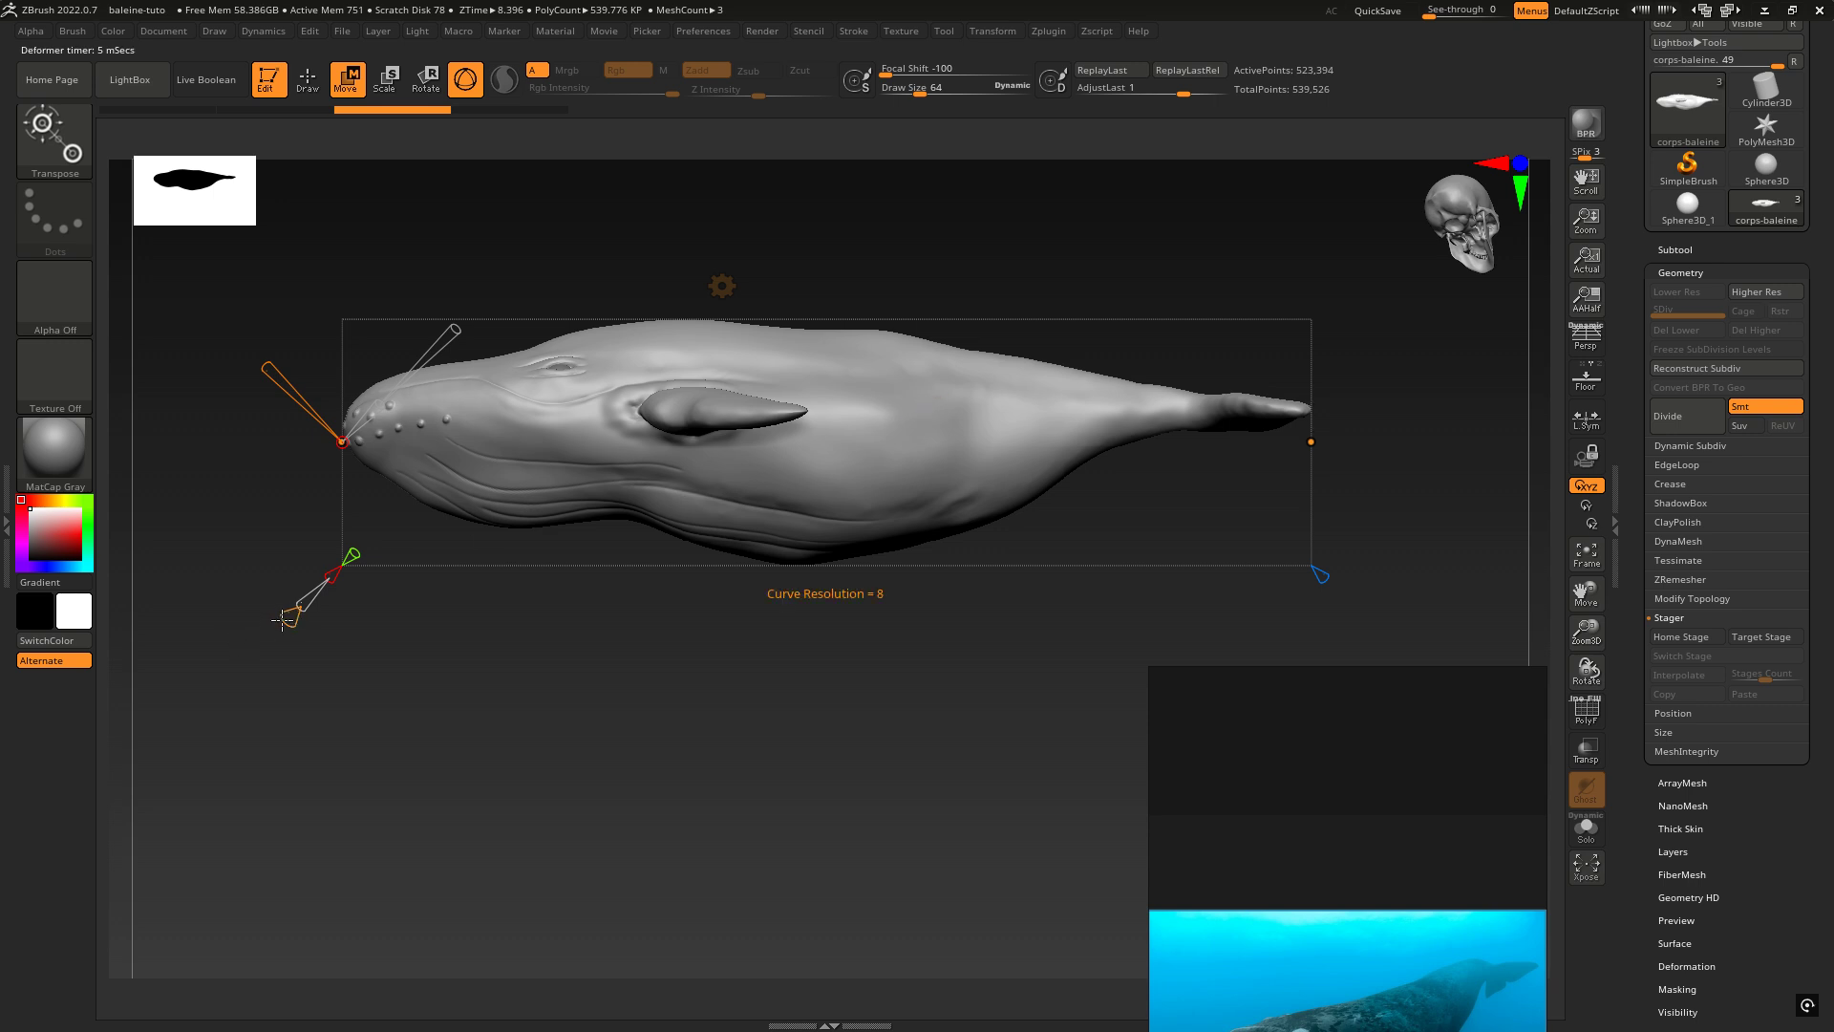
# Step: Set the Bend Curve's Curve Resolution to 5 and move the reference window up to show the whole whale photo
pyautogui.moveTo(283, 620); pyautogui.dragTo(286, 621)
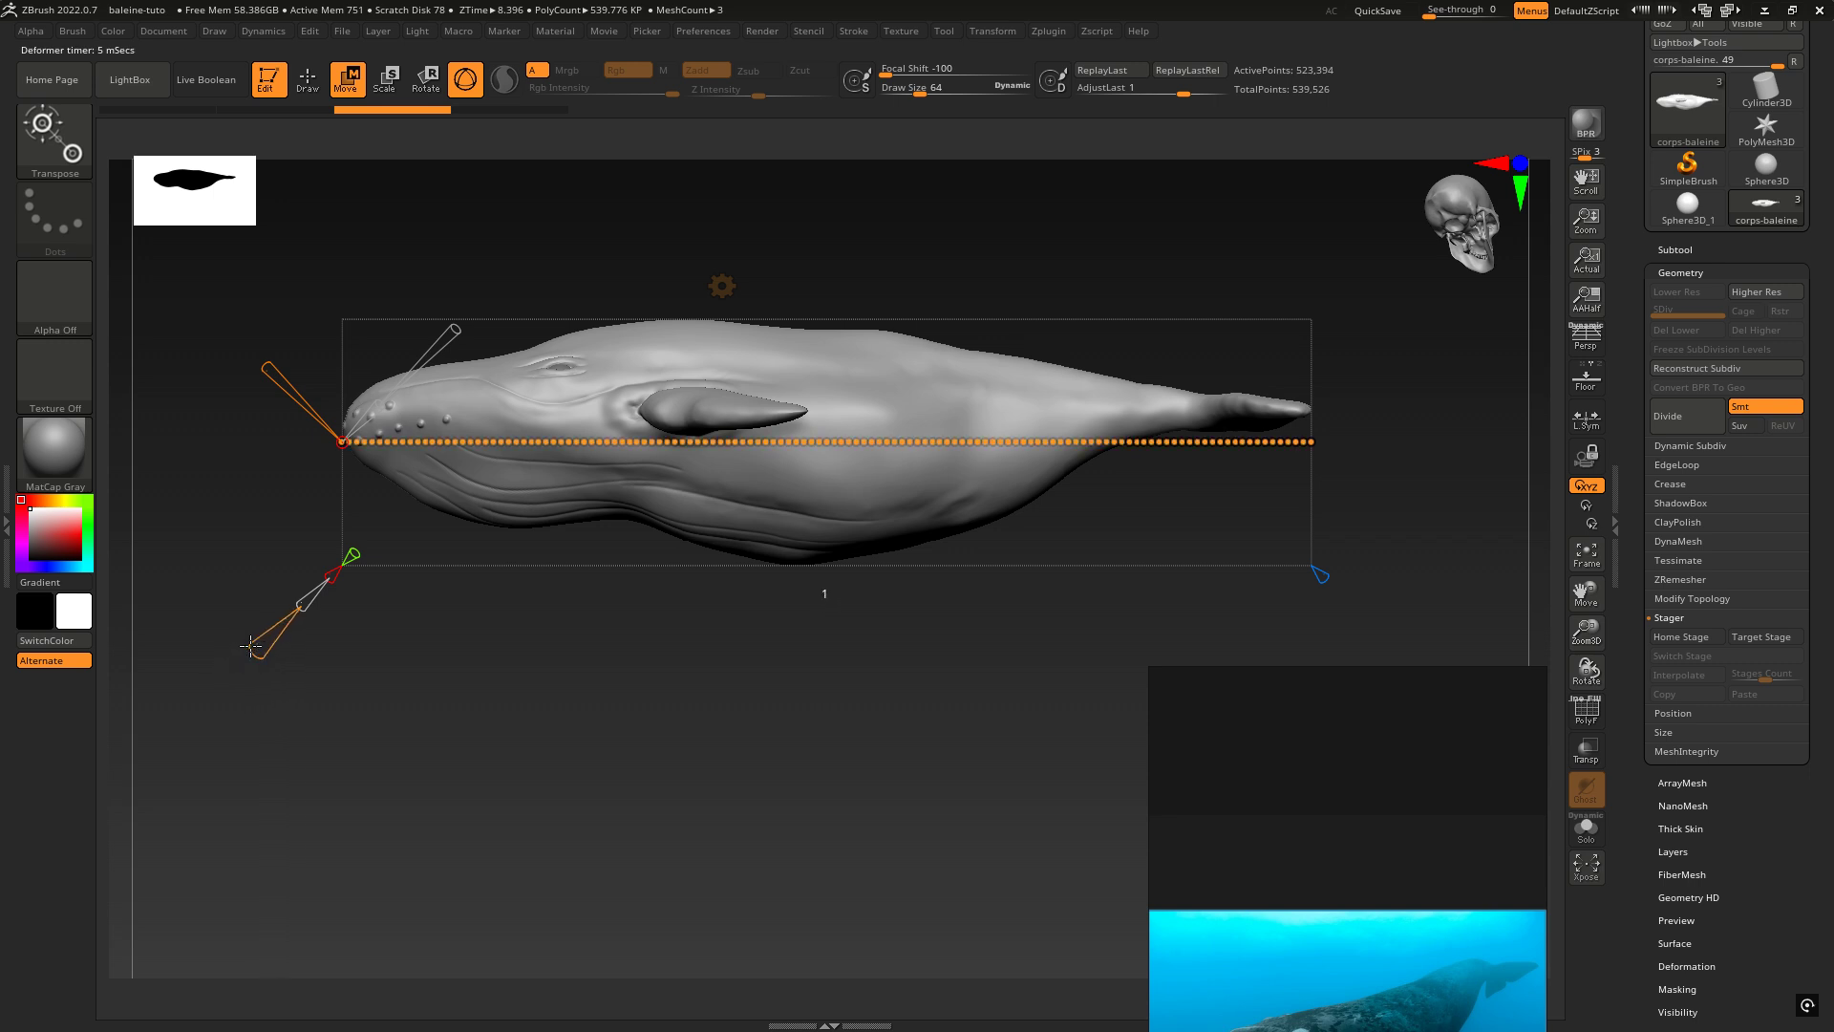
pyautogui.moveTo(250, 646); pyautogui.dragTo(278, 629)
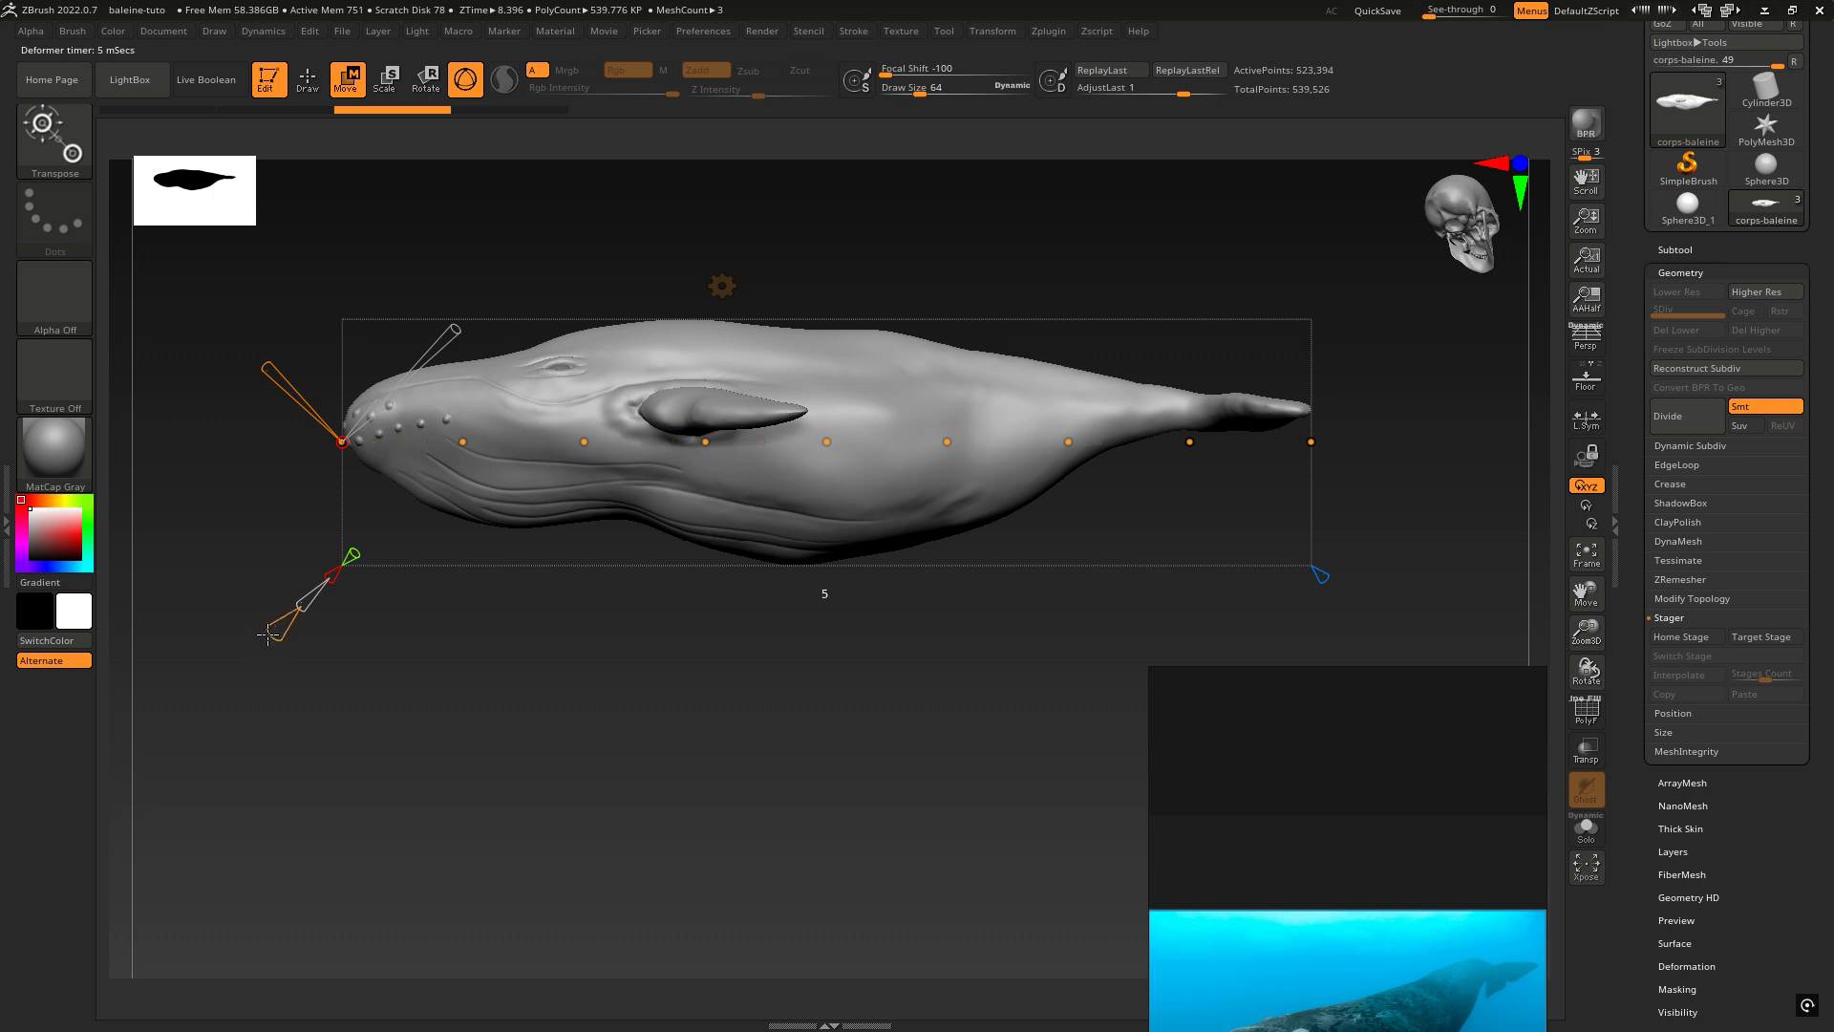
pyautogui.moveTo(1383, 680)
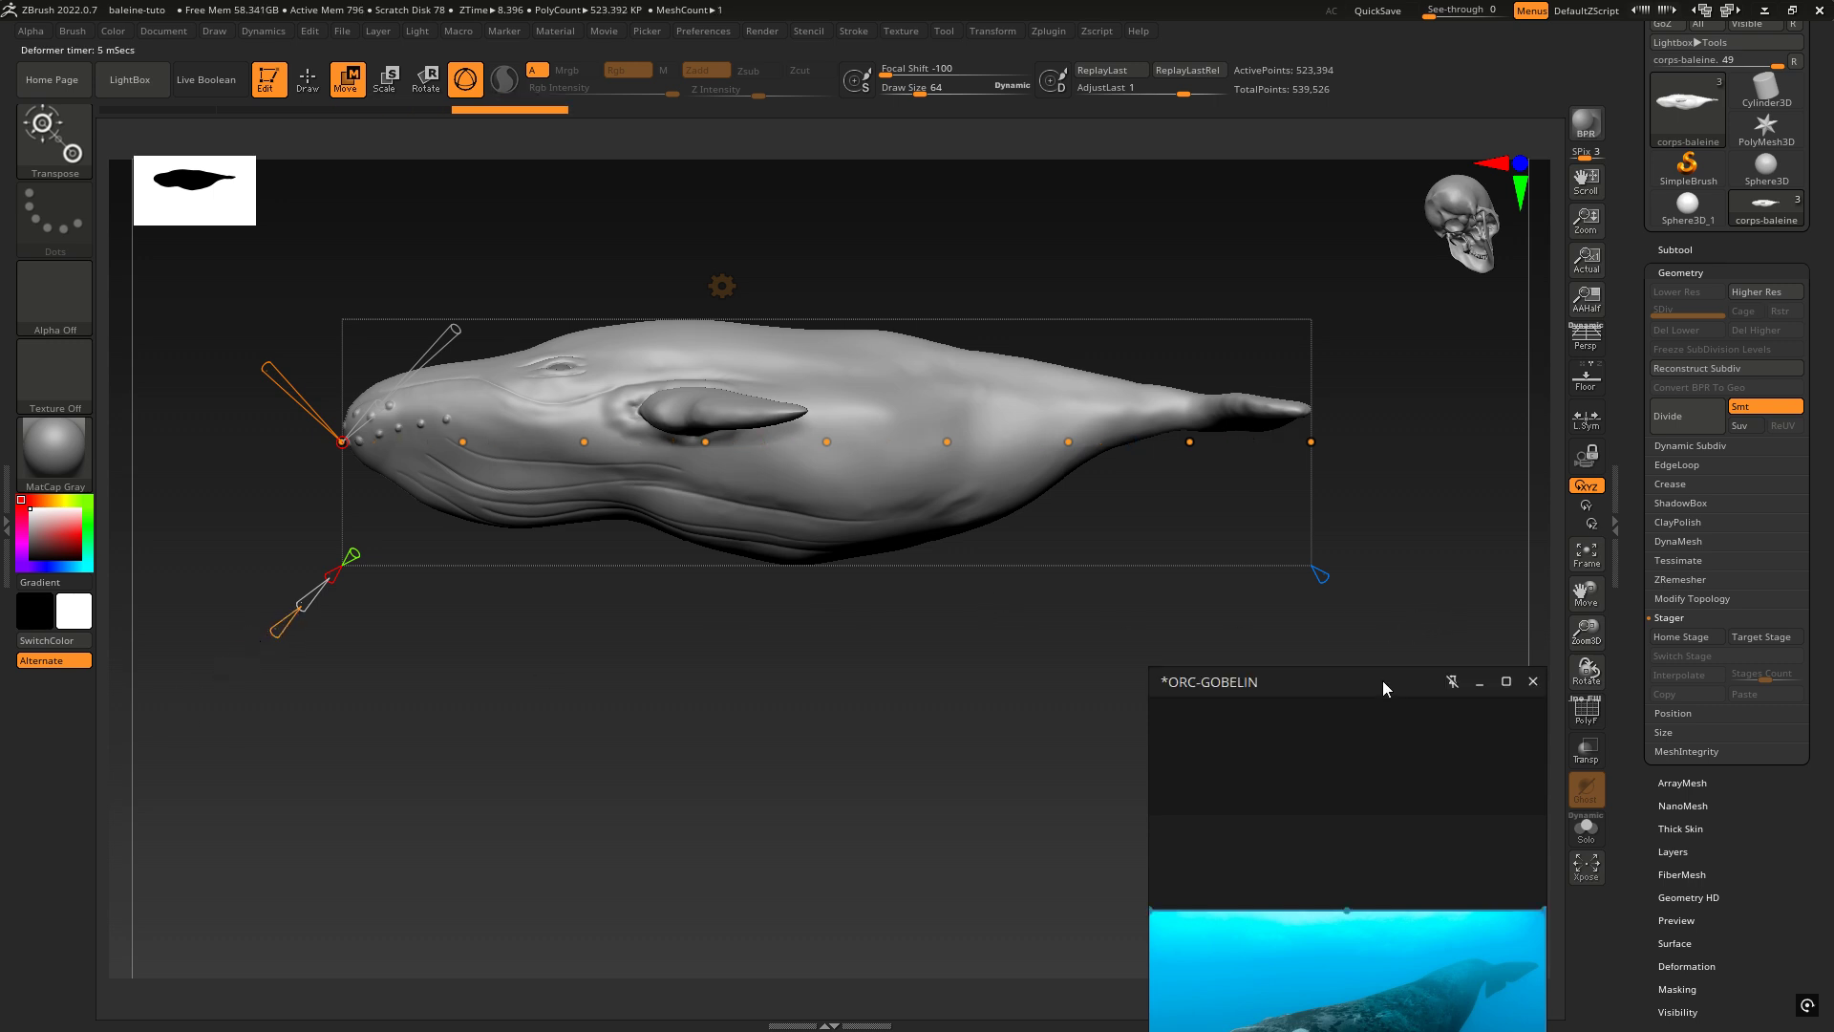
pyautogui.moveTo(1383, 680); pyautogui.dragTo(1394, 587)
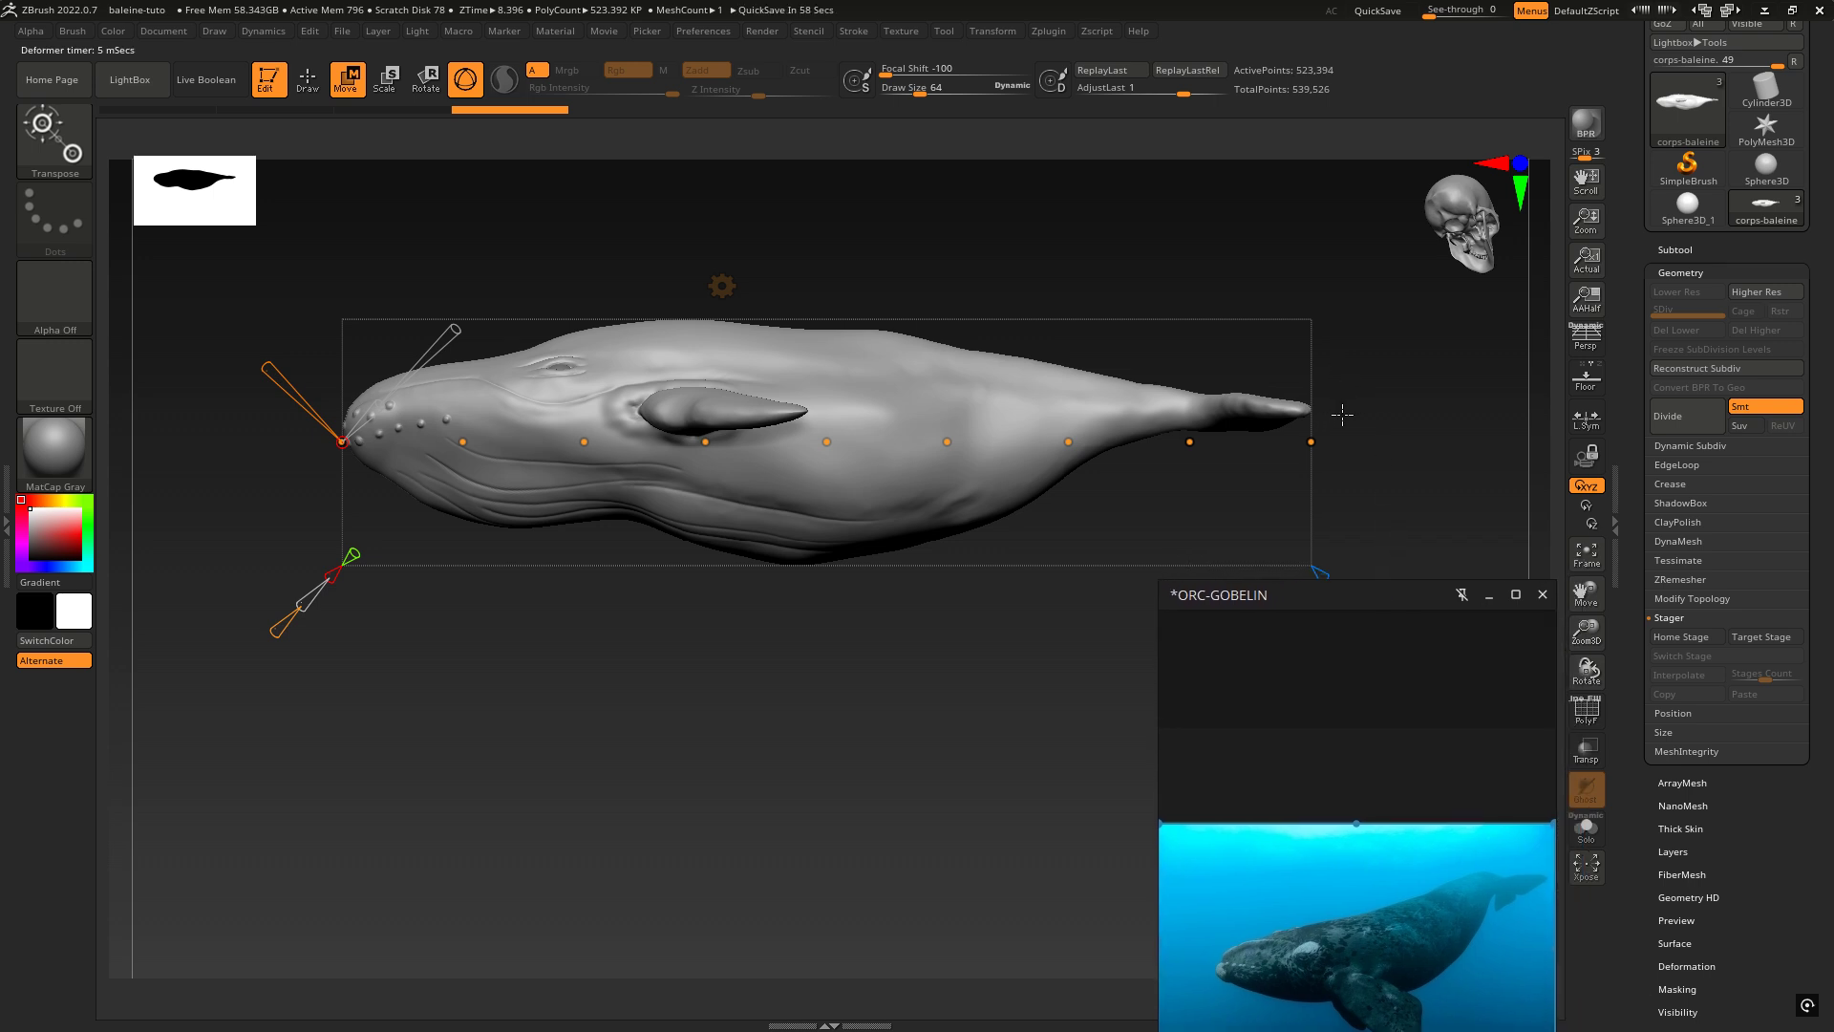
# Step: Mask the rear half of the whale's body and clear the mask
pyautogui.moveTo(1345, 364); pyautogui.dragTo(896, 535)
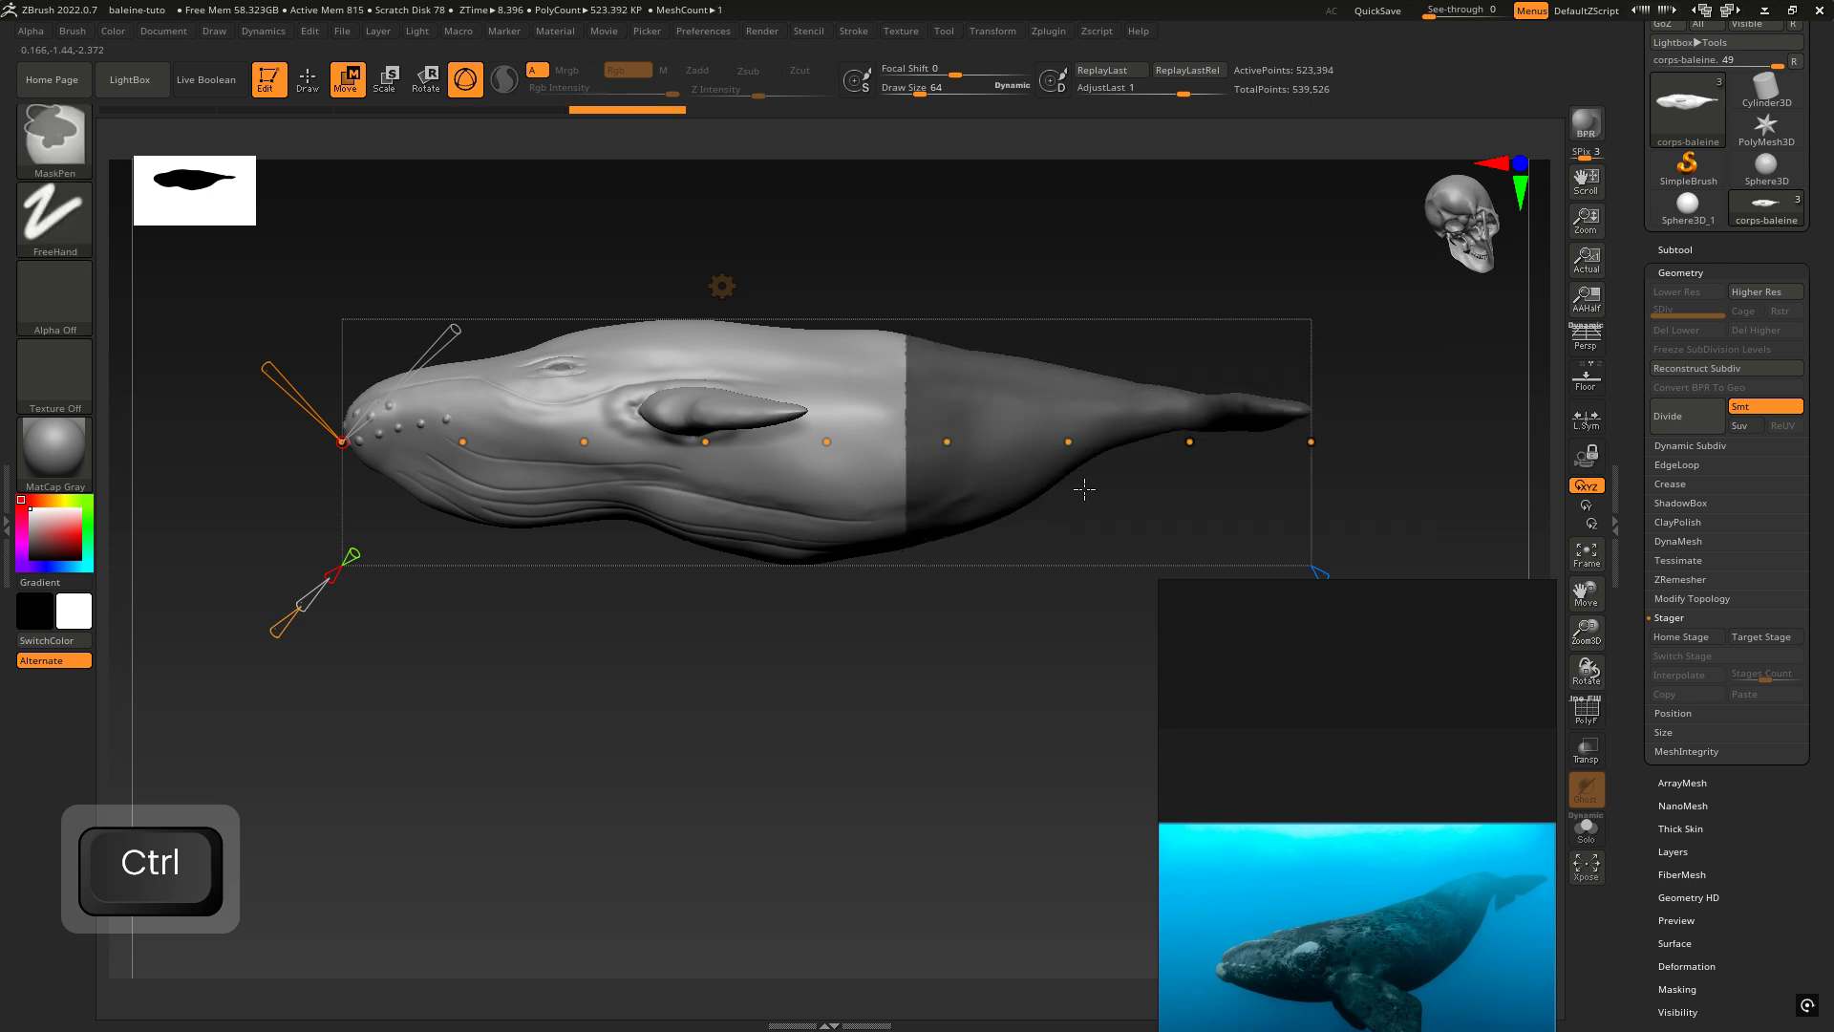
pyautogui.keyDown('ctrl'); pyautogui.moveTo(1522, 453); pyautogui.dragTo(1442, 462); pyautogui.keyUp('ctrl')
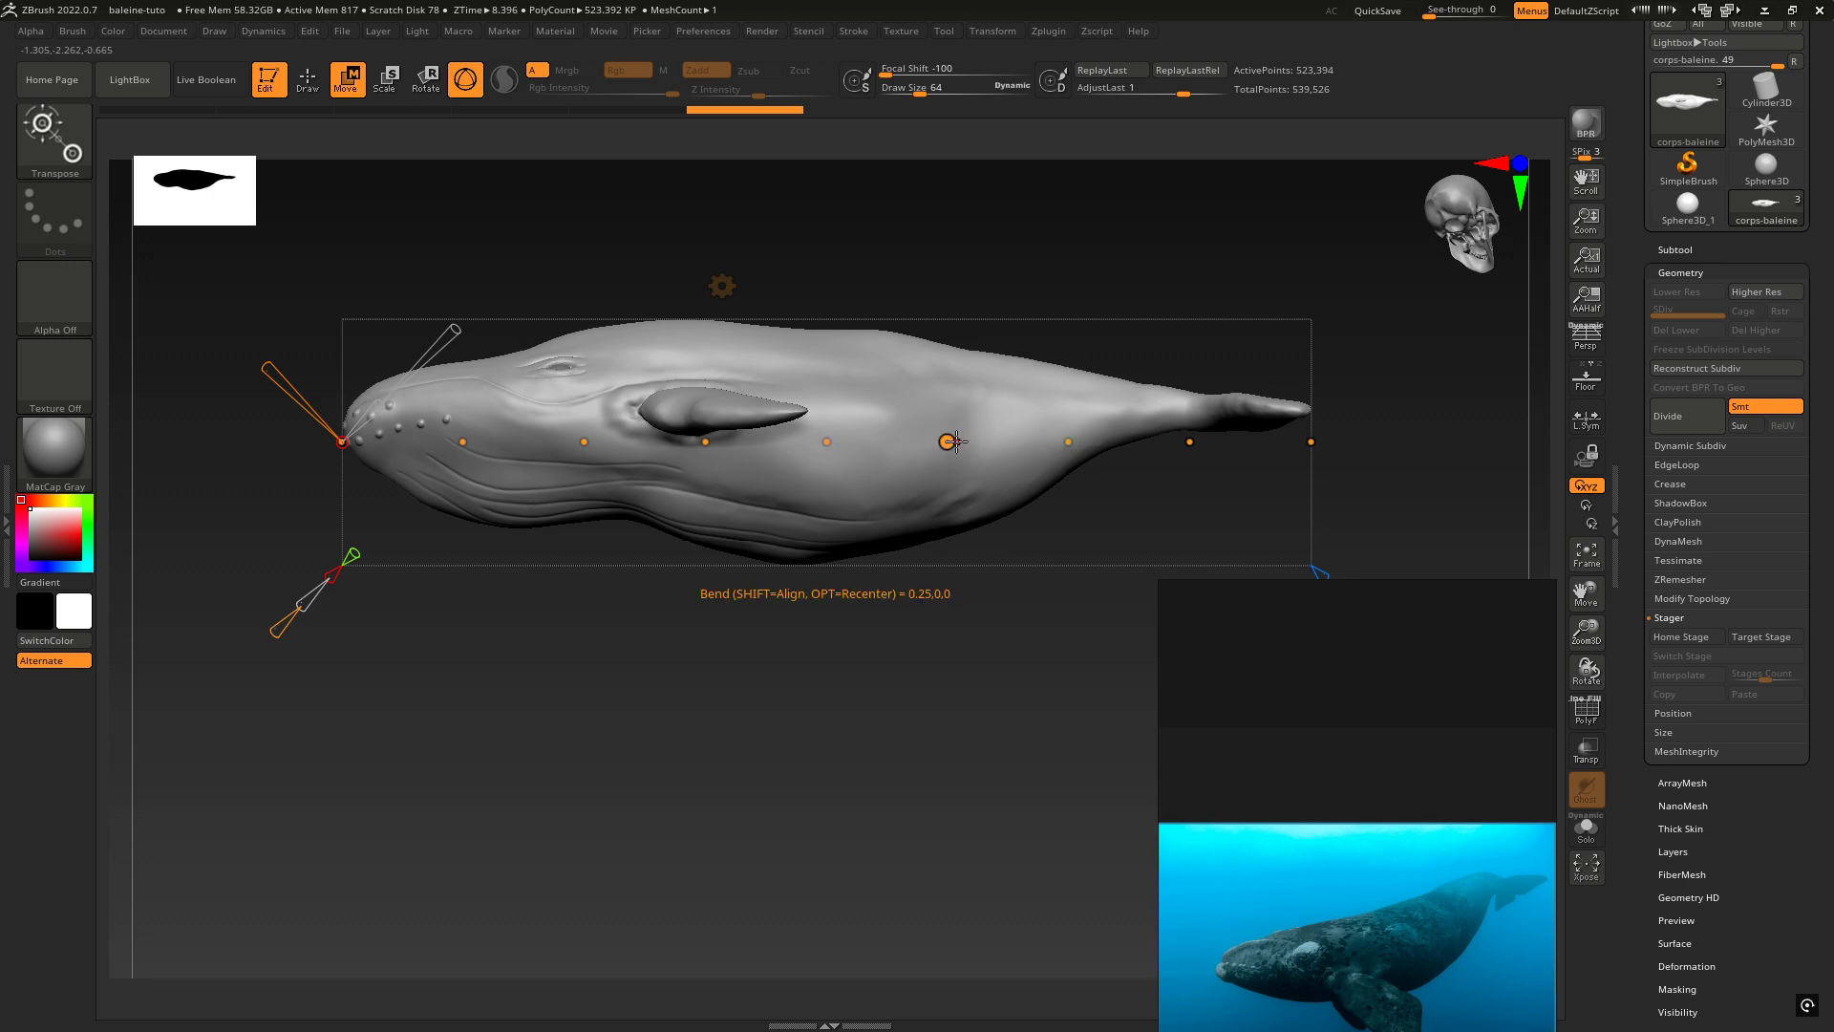
# Step: Raise the Bend Curve control points along the rear body to arch the tail upward, and adjust the mid-body points
pyautogui.moveTo(949, 439); pyautogui.dragTo(952, 432)
pyautogui.moveTo(1070, 435); pyautogui.dragTo(1075, 412)
pyautogui.moveTo(1188, 435); pyautogui.dragTo(1182, 388)
pyautogui.moveTo(947, 432); pyautogui.dragTo(821, 454)
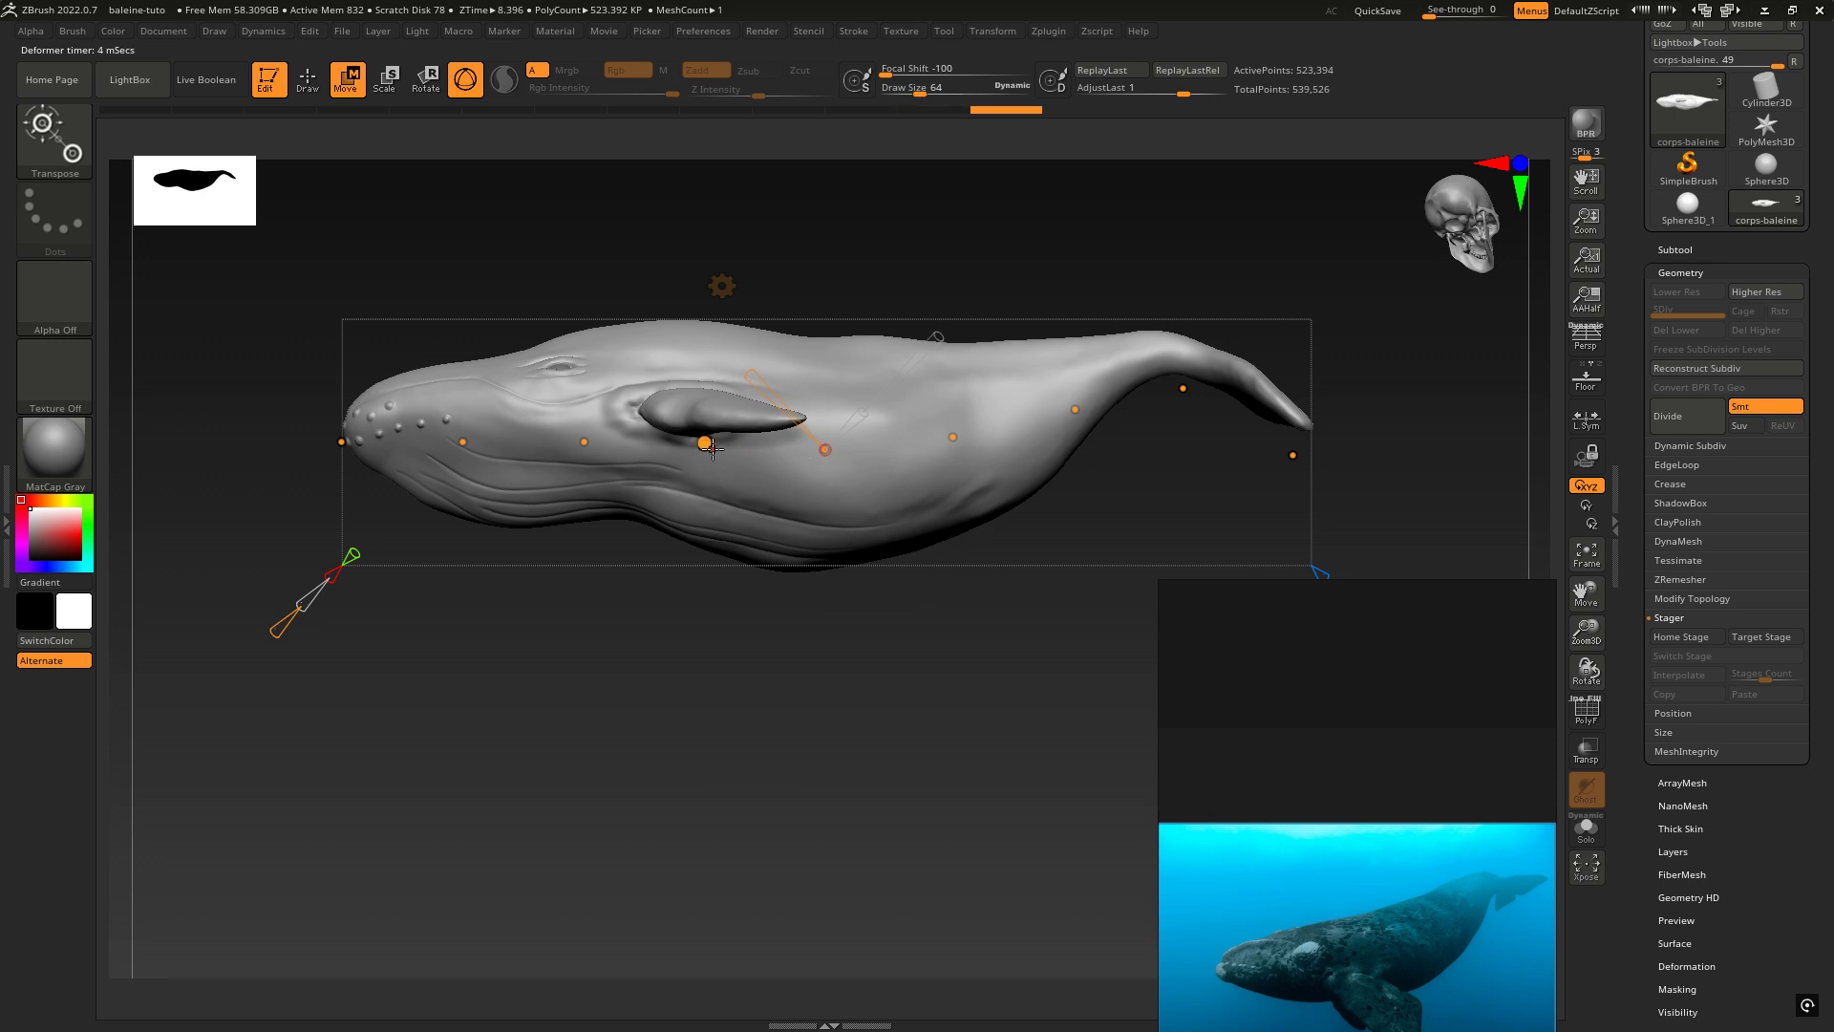
pyautogui.moveTo(705, 443); pyautogui.dragTo(700, 443)
pyautogui.moveTo(1019, 435); pyautogui.dragTo(244, 465, button='right')
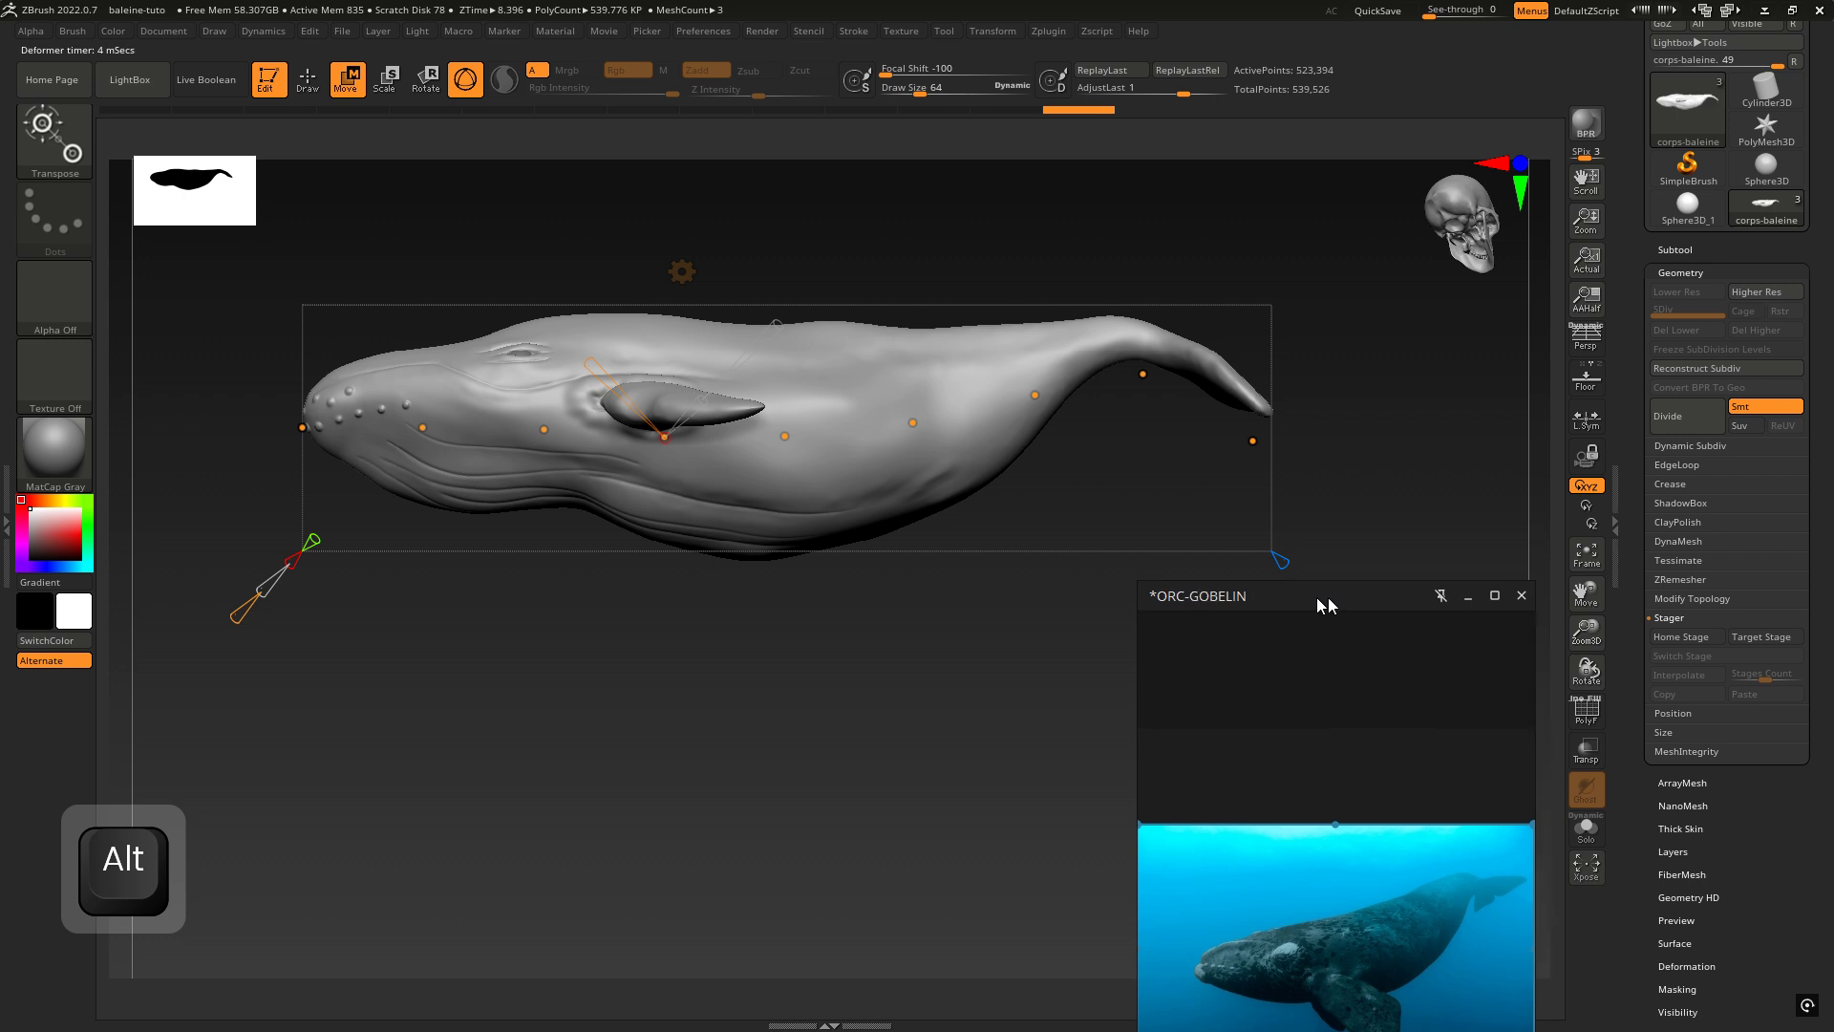
# Step: Place the reference photo beneath the whale and refine the Bend Curve control points from mid-body to snout
pyautogui.moveTo(1316, 598); pyautogui.dragTo(1048, 606)
pyautogui.moveTo(784, 441); pyautogui.dragTo(788, 450)
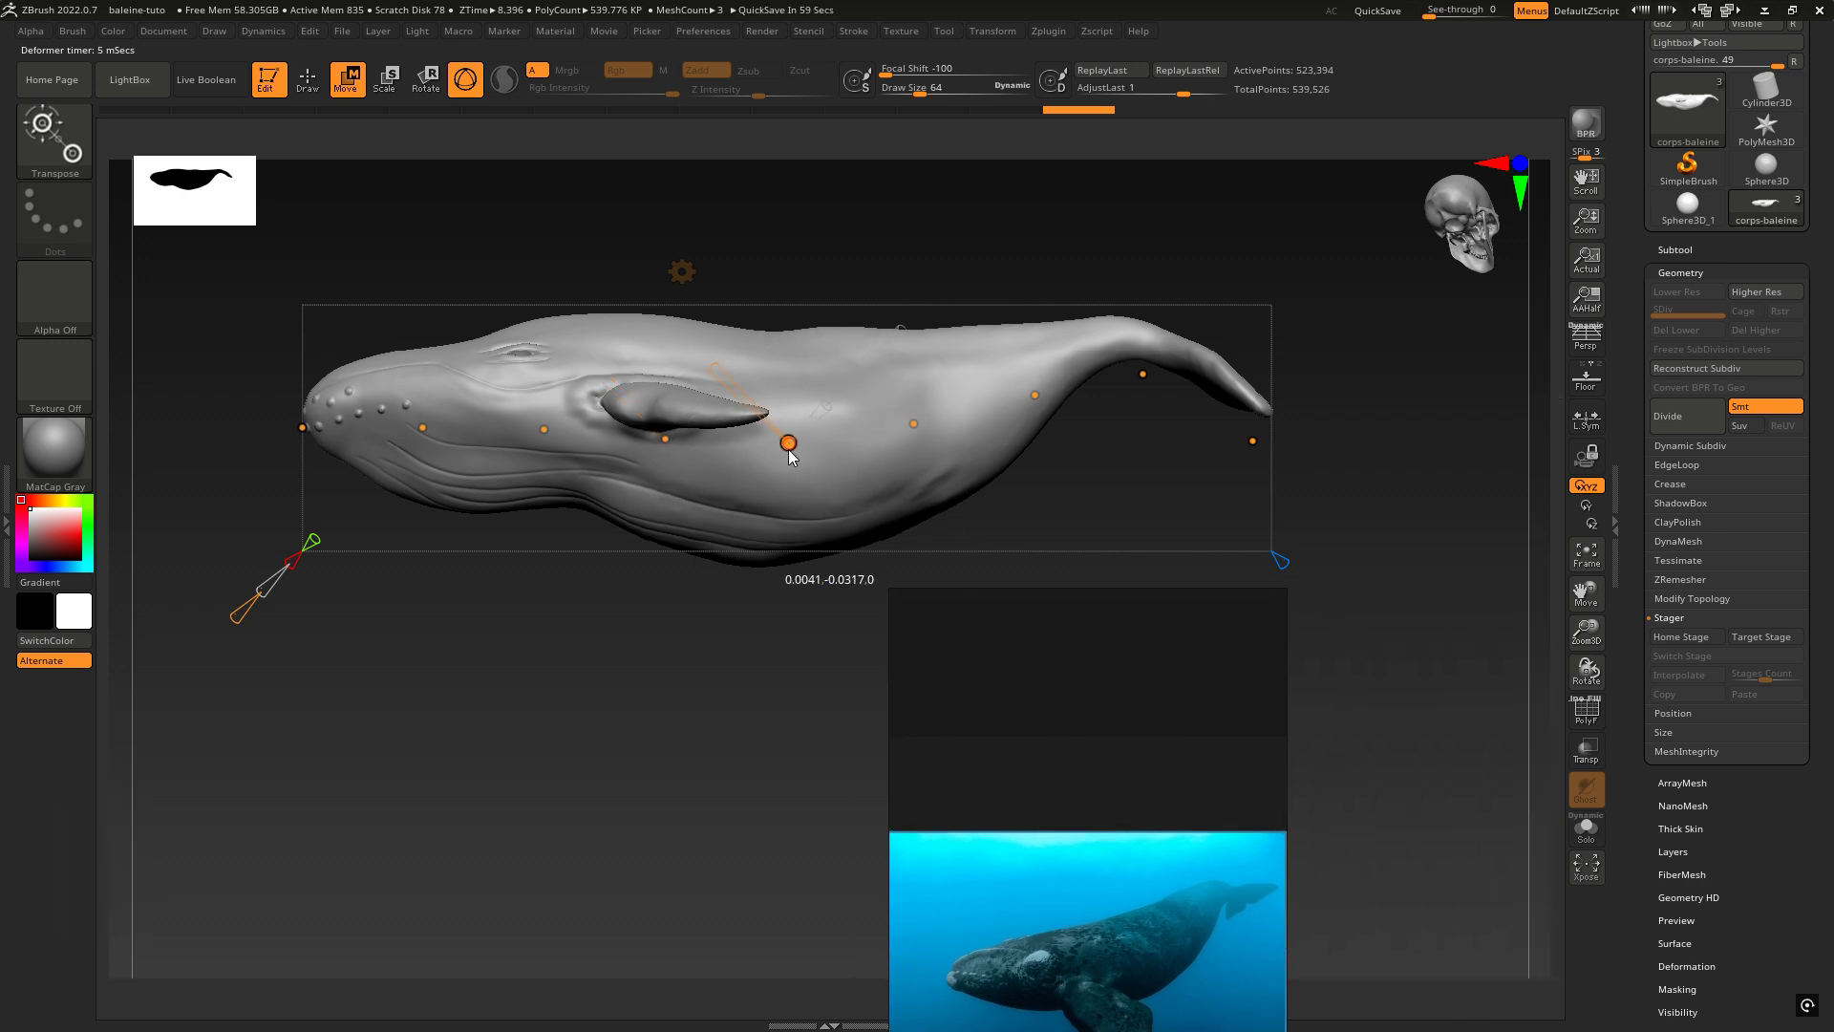
pyautogui.moveTo(647, 445); pyautogui.dragTo(653, 449)
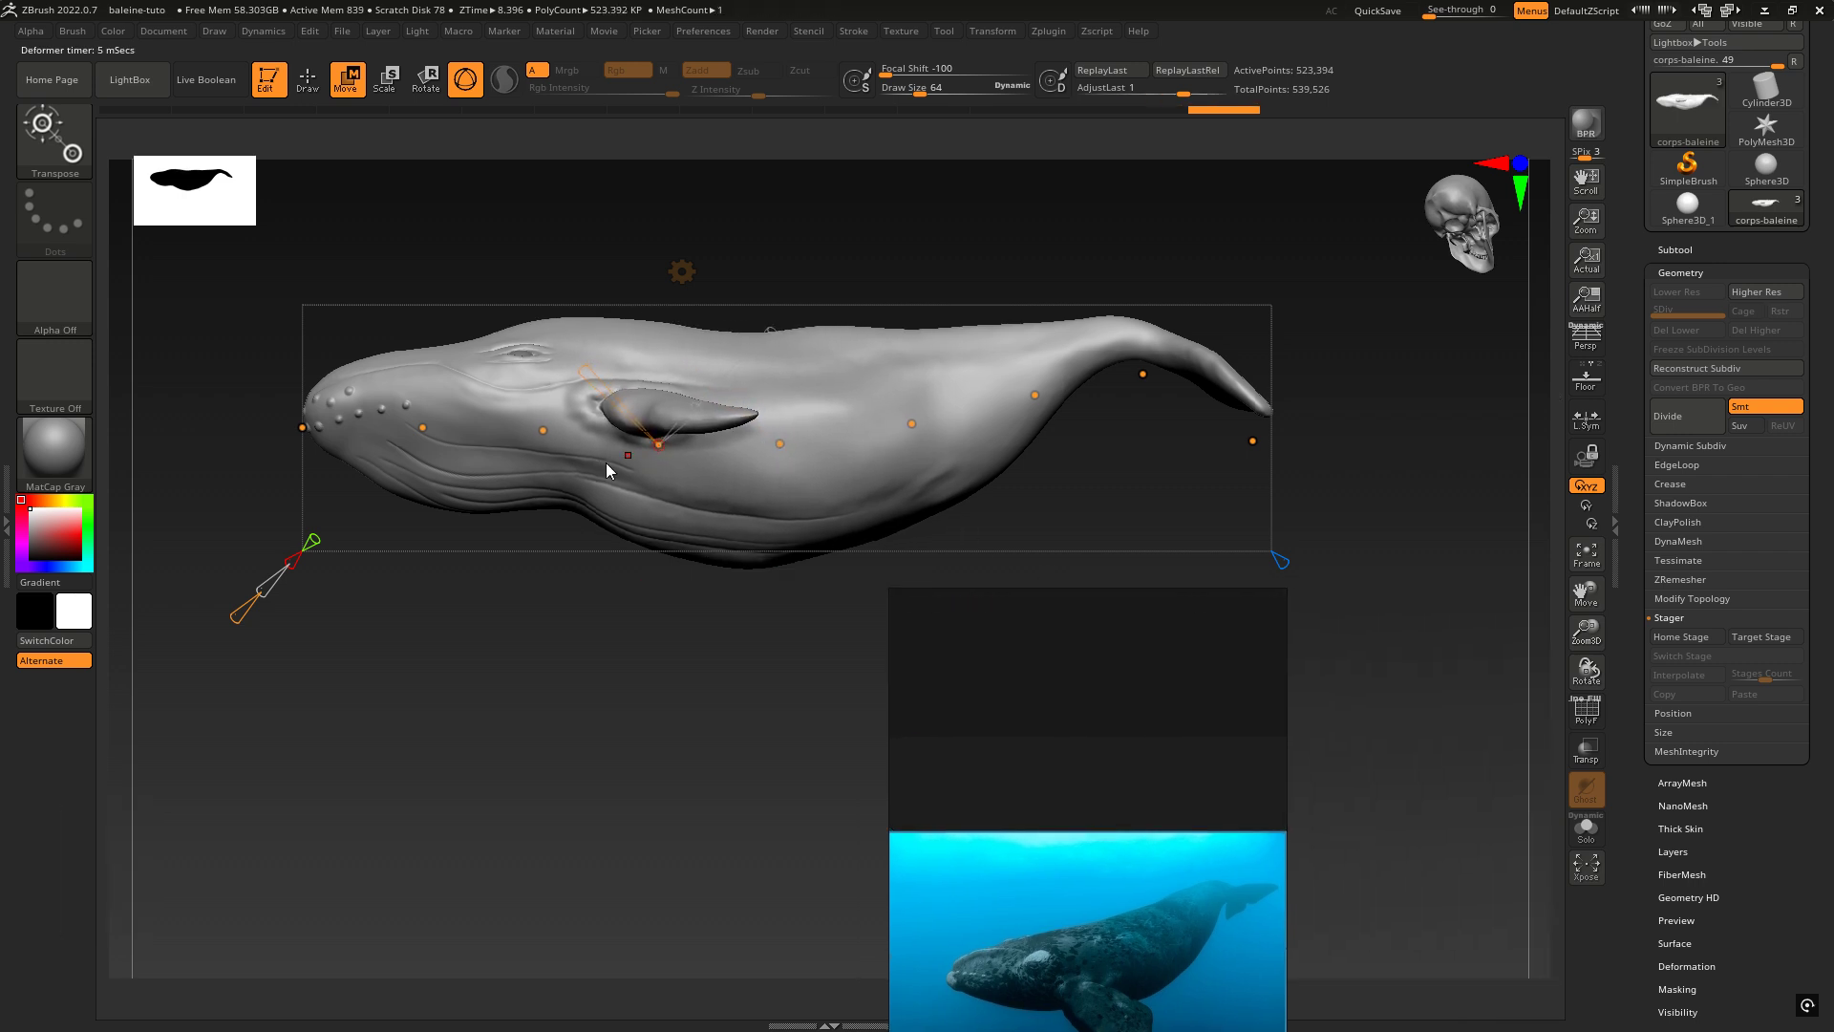
pyautogui.moveTo(545, 438); pyautogui.dragTo(541, 451)
pyautogui.click(424, 428)
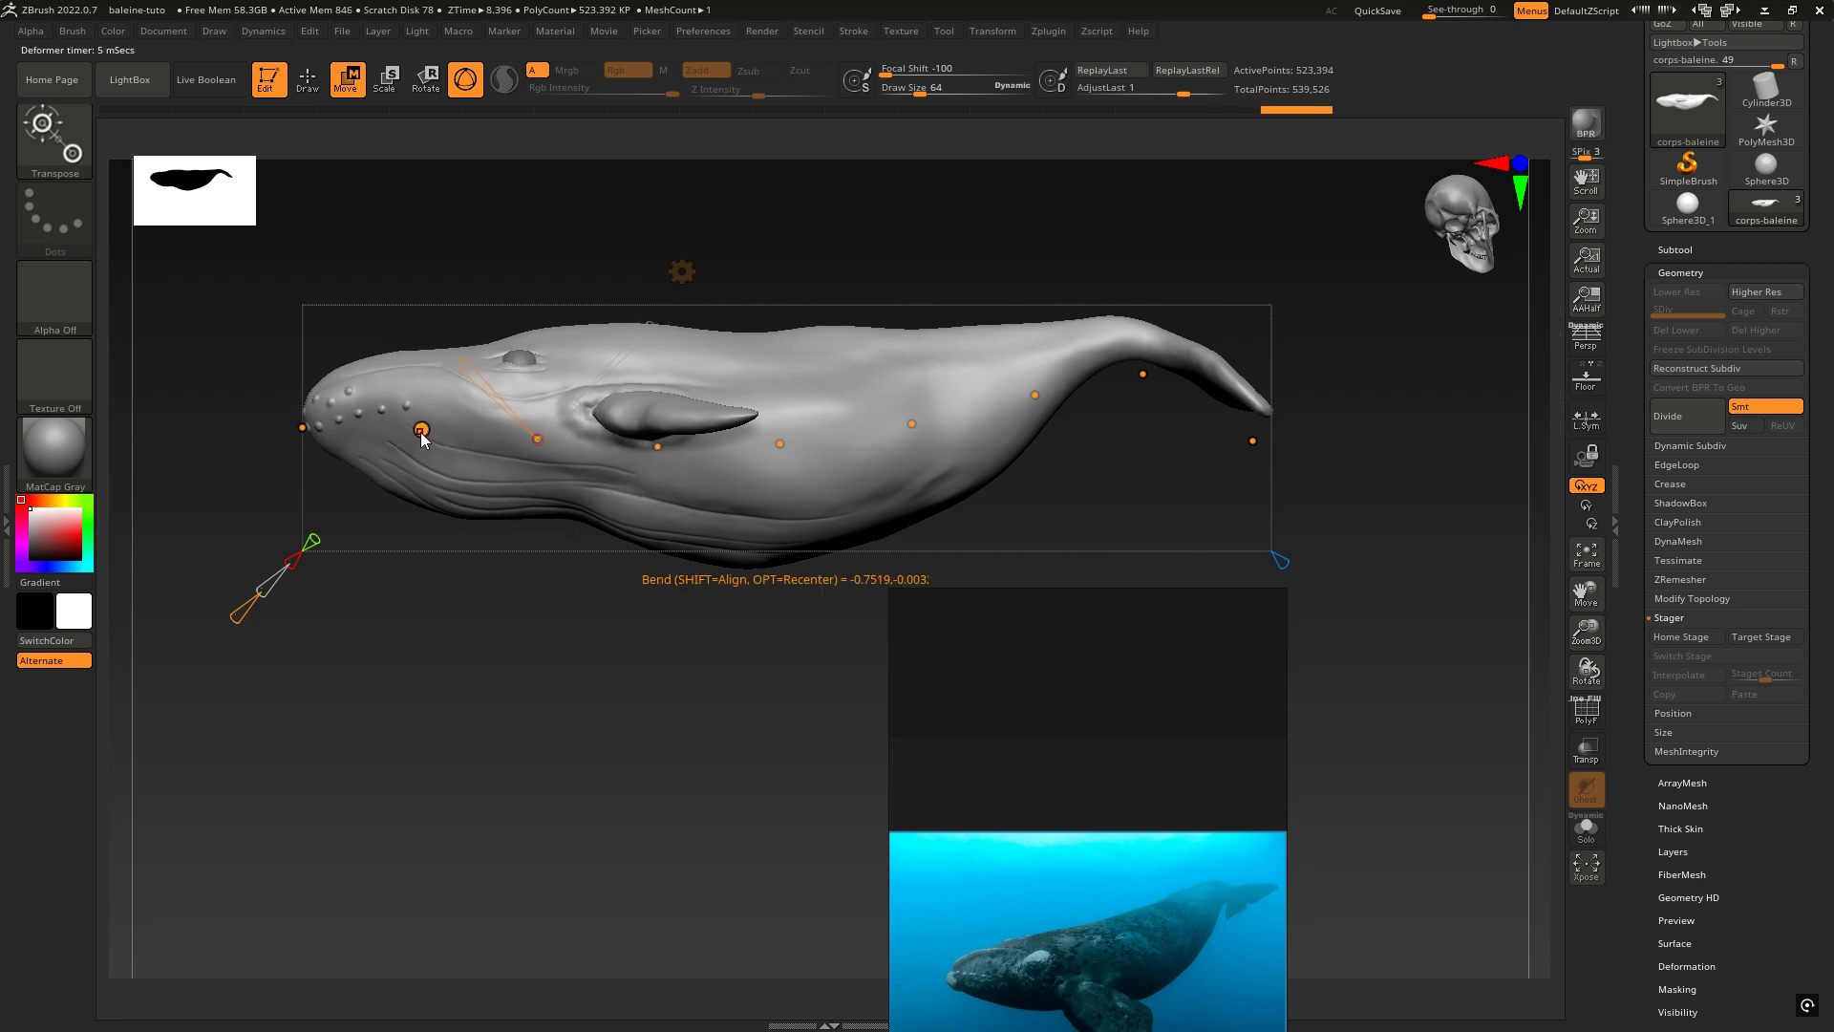
pyautogui.click(302, 429)
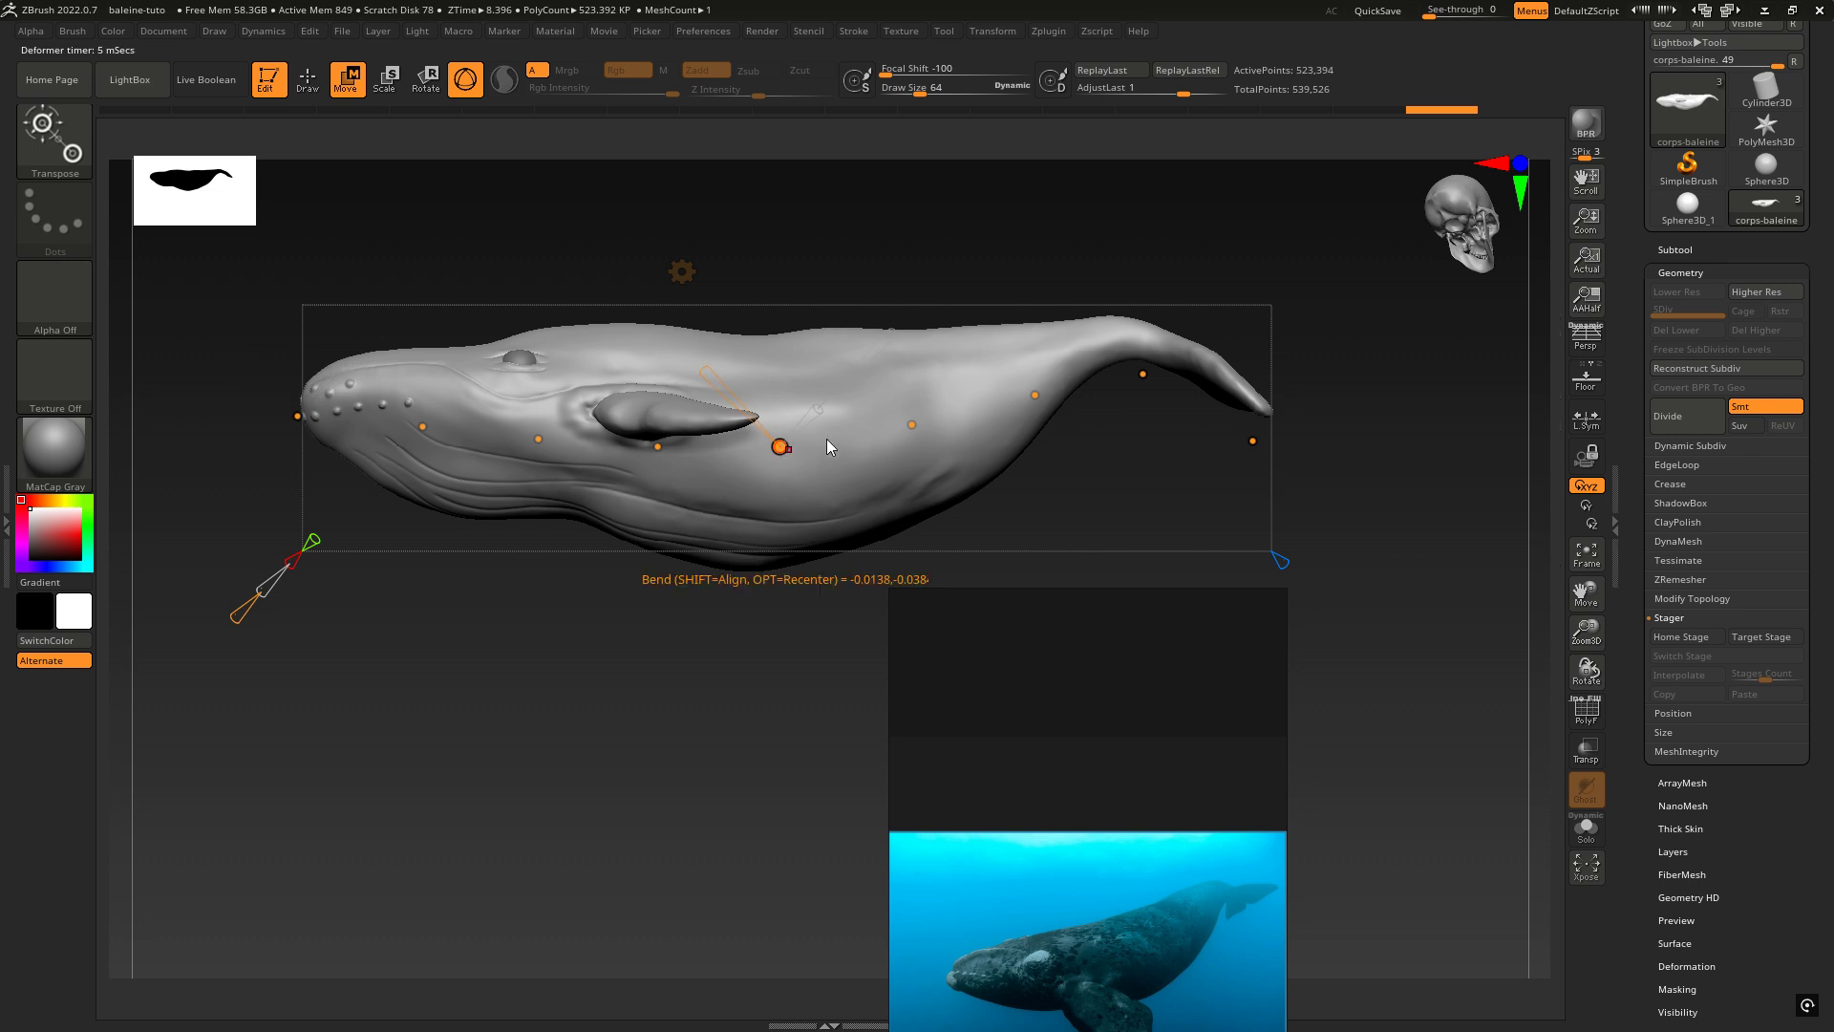
# Step: Lower the Bend Curve control point at the rear belly and shift the last tail points to tighten the tail's curl
pyautogui.click(911, 425)
pyautogui.moveTo(907, 433); pyautogui.dragTo(909, 441)
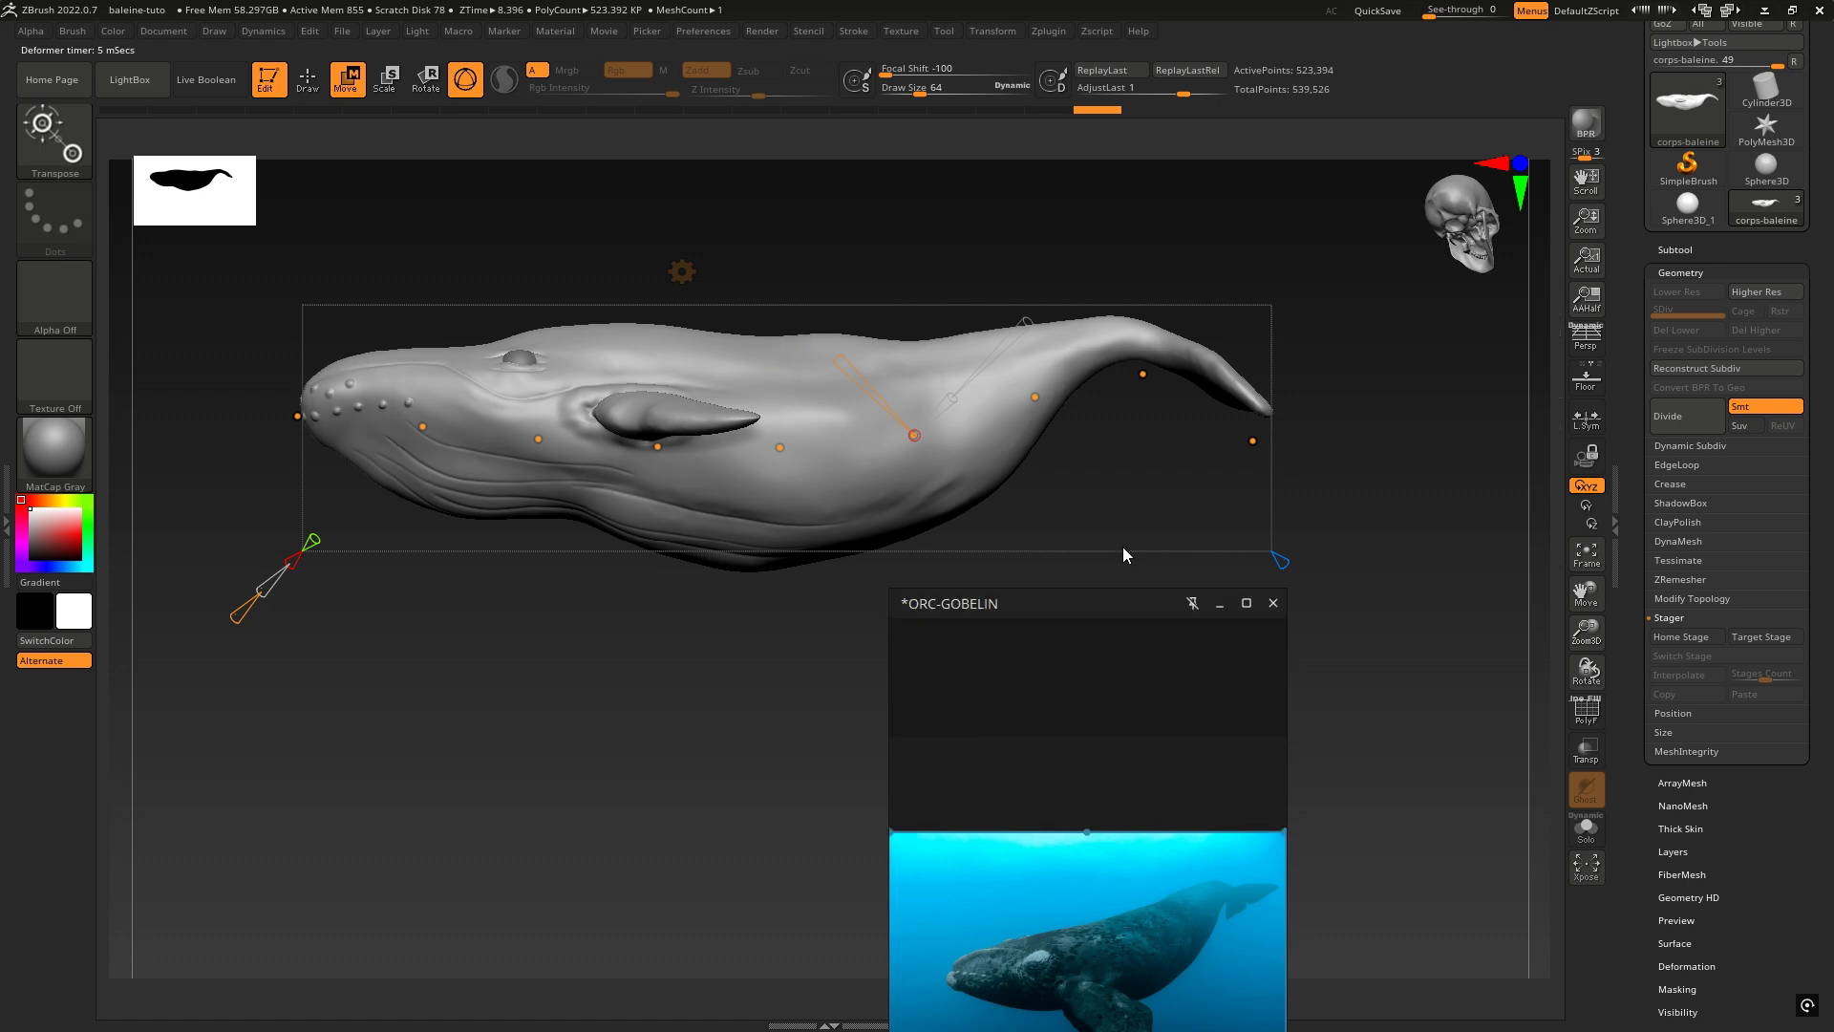
pyautogui.moveTo(1250, 441); pyautogui.dragTo(1232, 439)
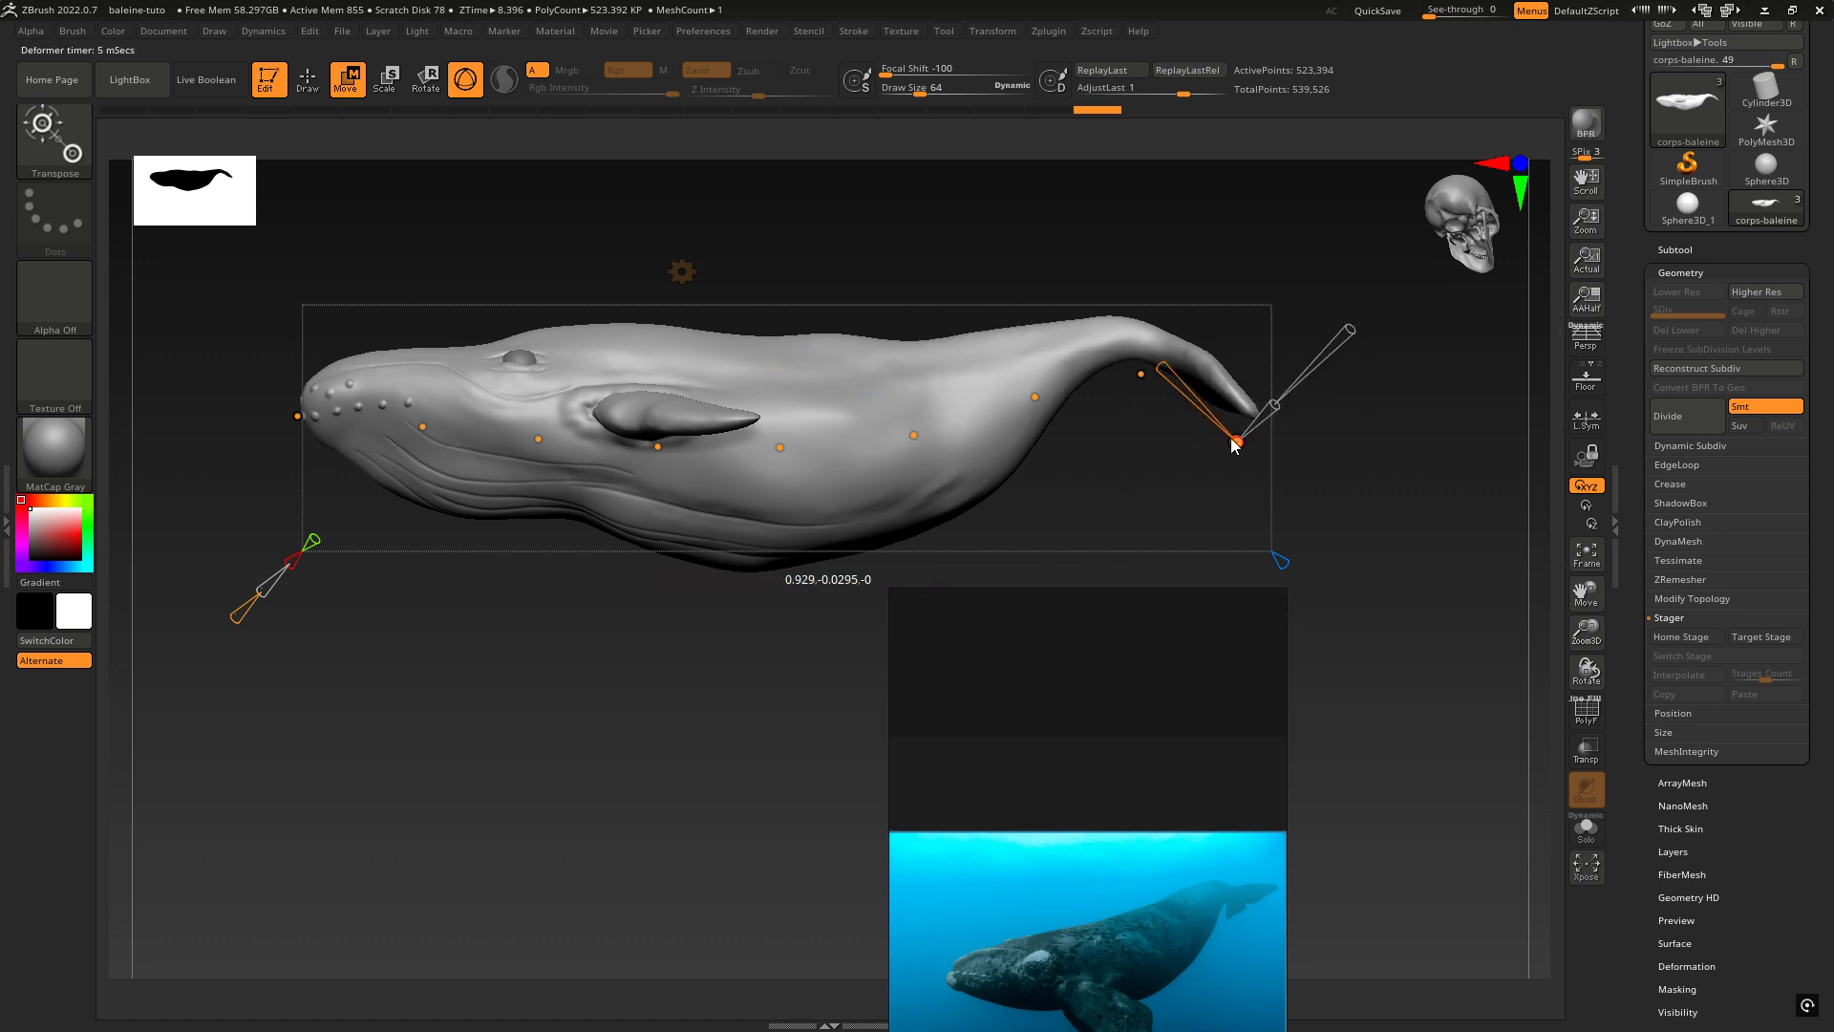
pyautogui.moveTo(1140, 374); pyautogui.dragTo(1140, 367)
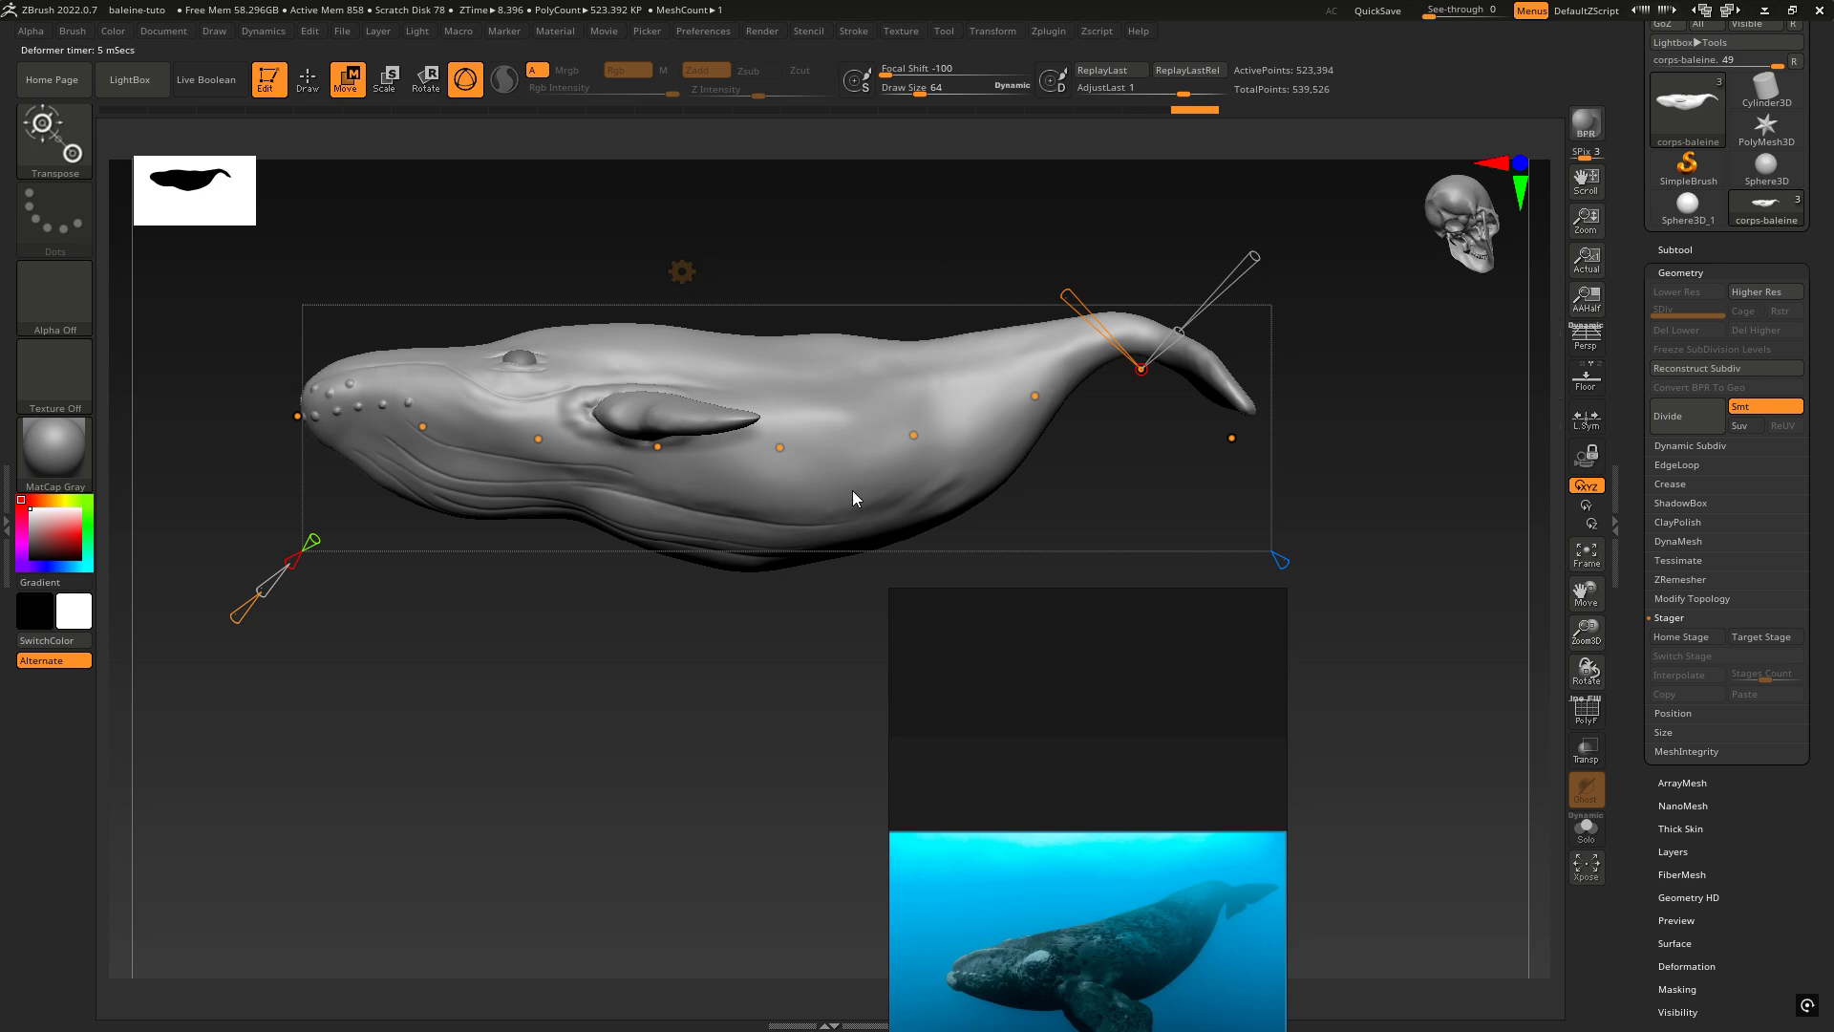
# Step: Accept the Bend Curve deformation on the whale body
pyautogui.moveTo(919, 356); pyautogui.dragTo(995, 378, button='right')
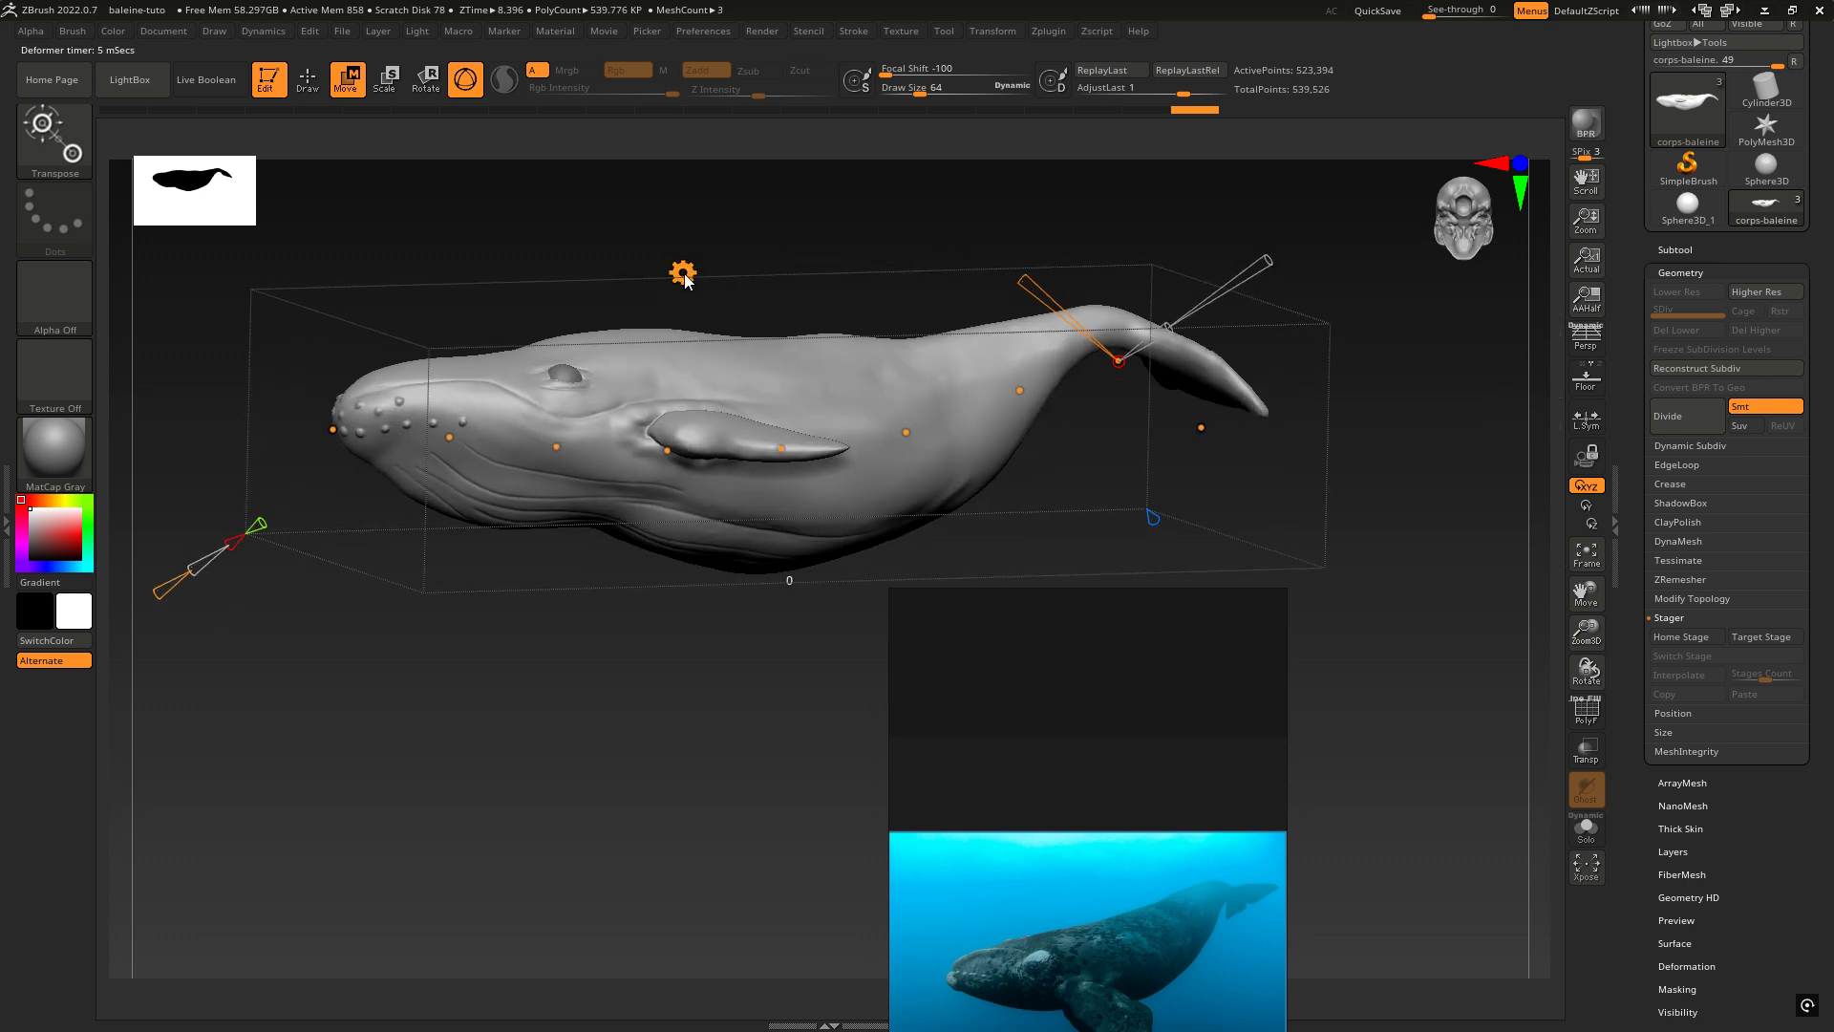
pyautogui.click(684, 275)
pyautogui.click(683, 277)
pyautogui.click(683, 277)
pyautogui.click(684, 277)
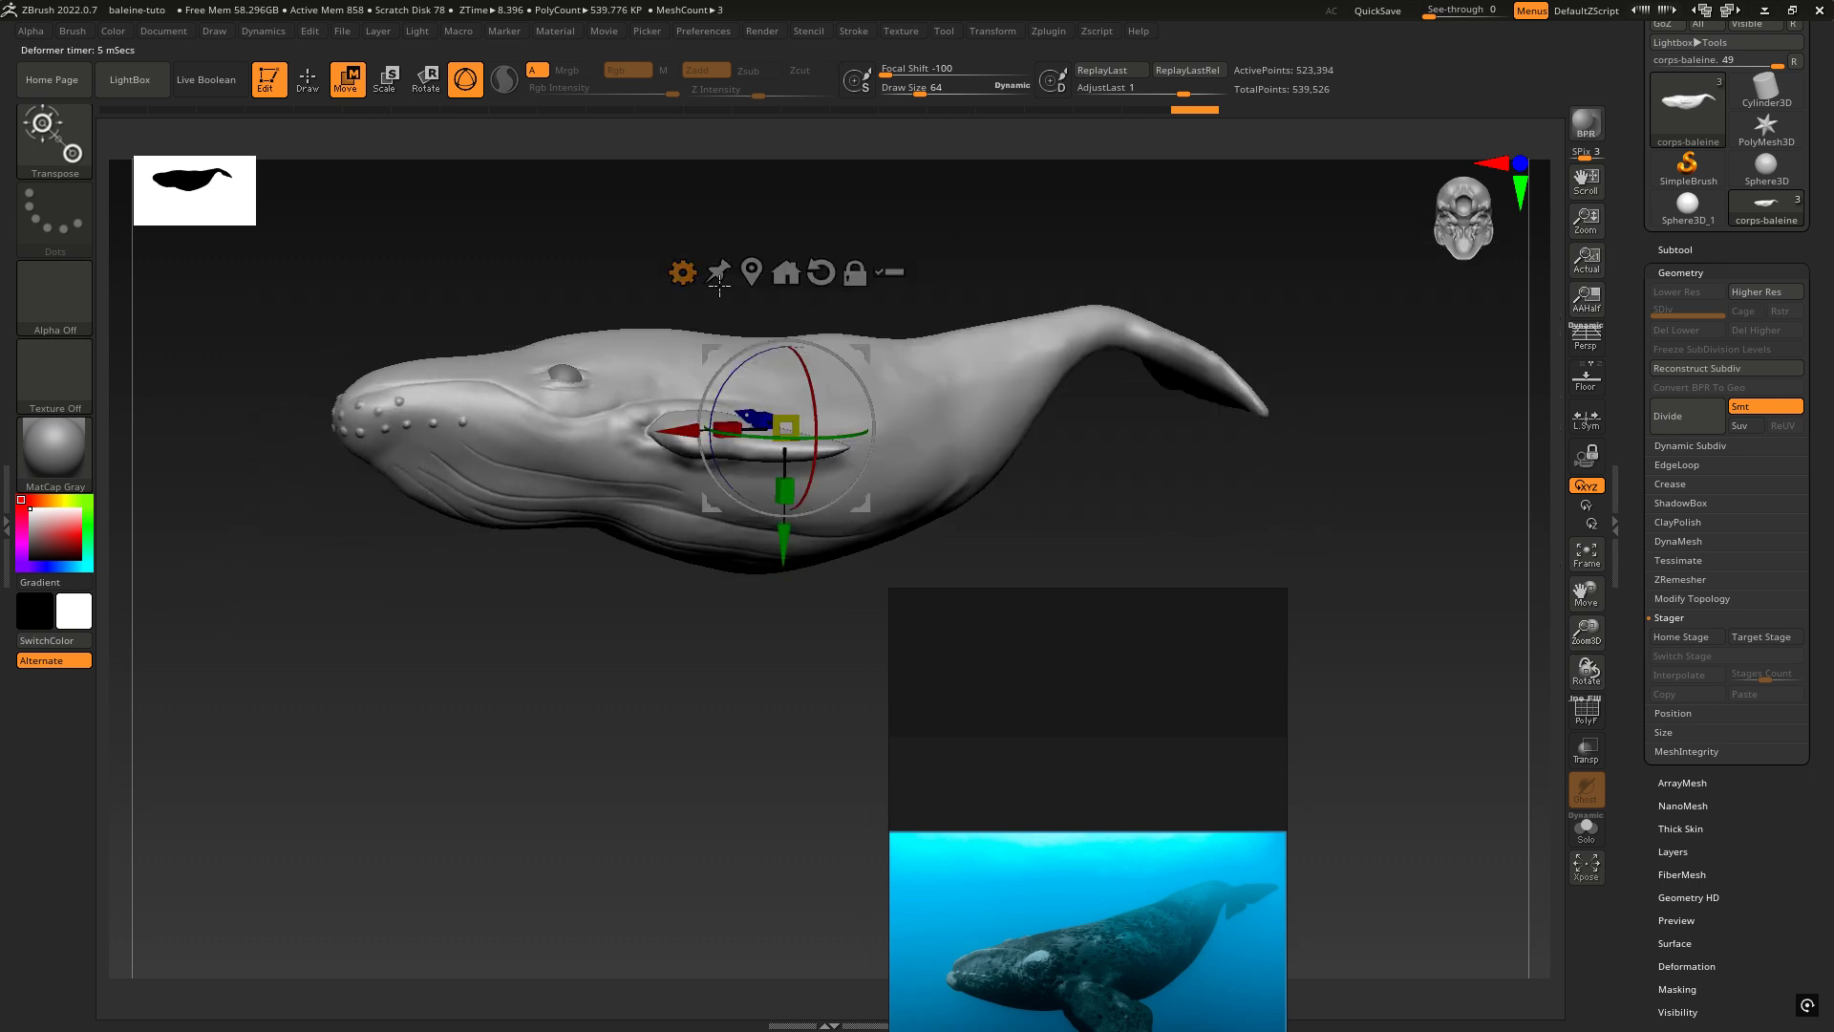
pyautogui.click(683, 275)
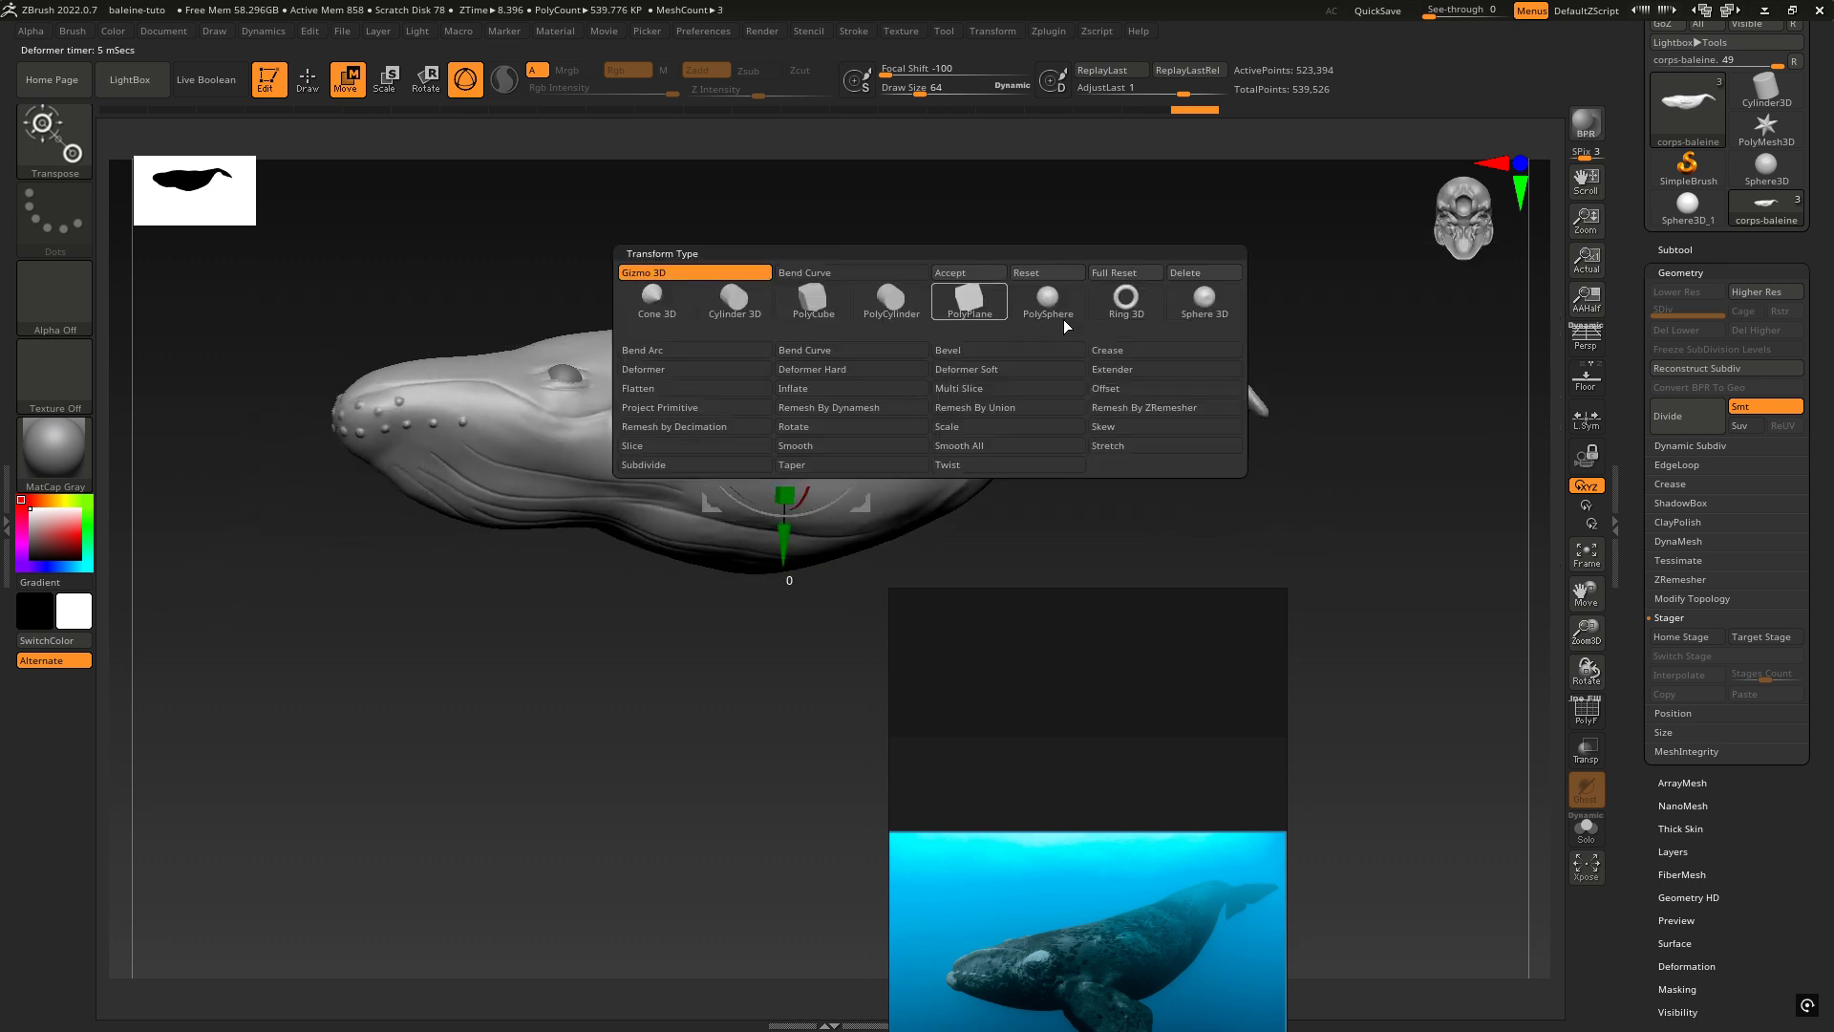
pyautogui.click(977, 279)
# Step: Select the oeil1 subtool and shift the eye slightly down and back into its socket in side view
pyautogui.moveTo(1213, 458)
pyautogui.mouseDown(button='right')
pyautogui.moveTo(1186, 462)
pyautogui.moveTo(1240, 479)
pyautogui.moveTo(1216, 478)
pyautogui.mouseUp(button='right')
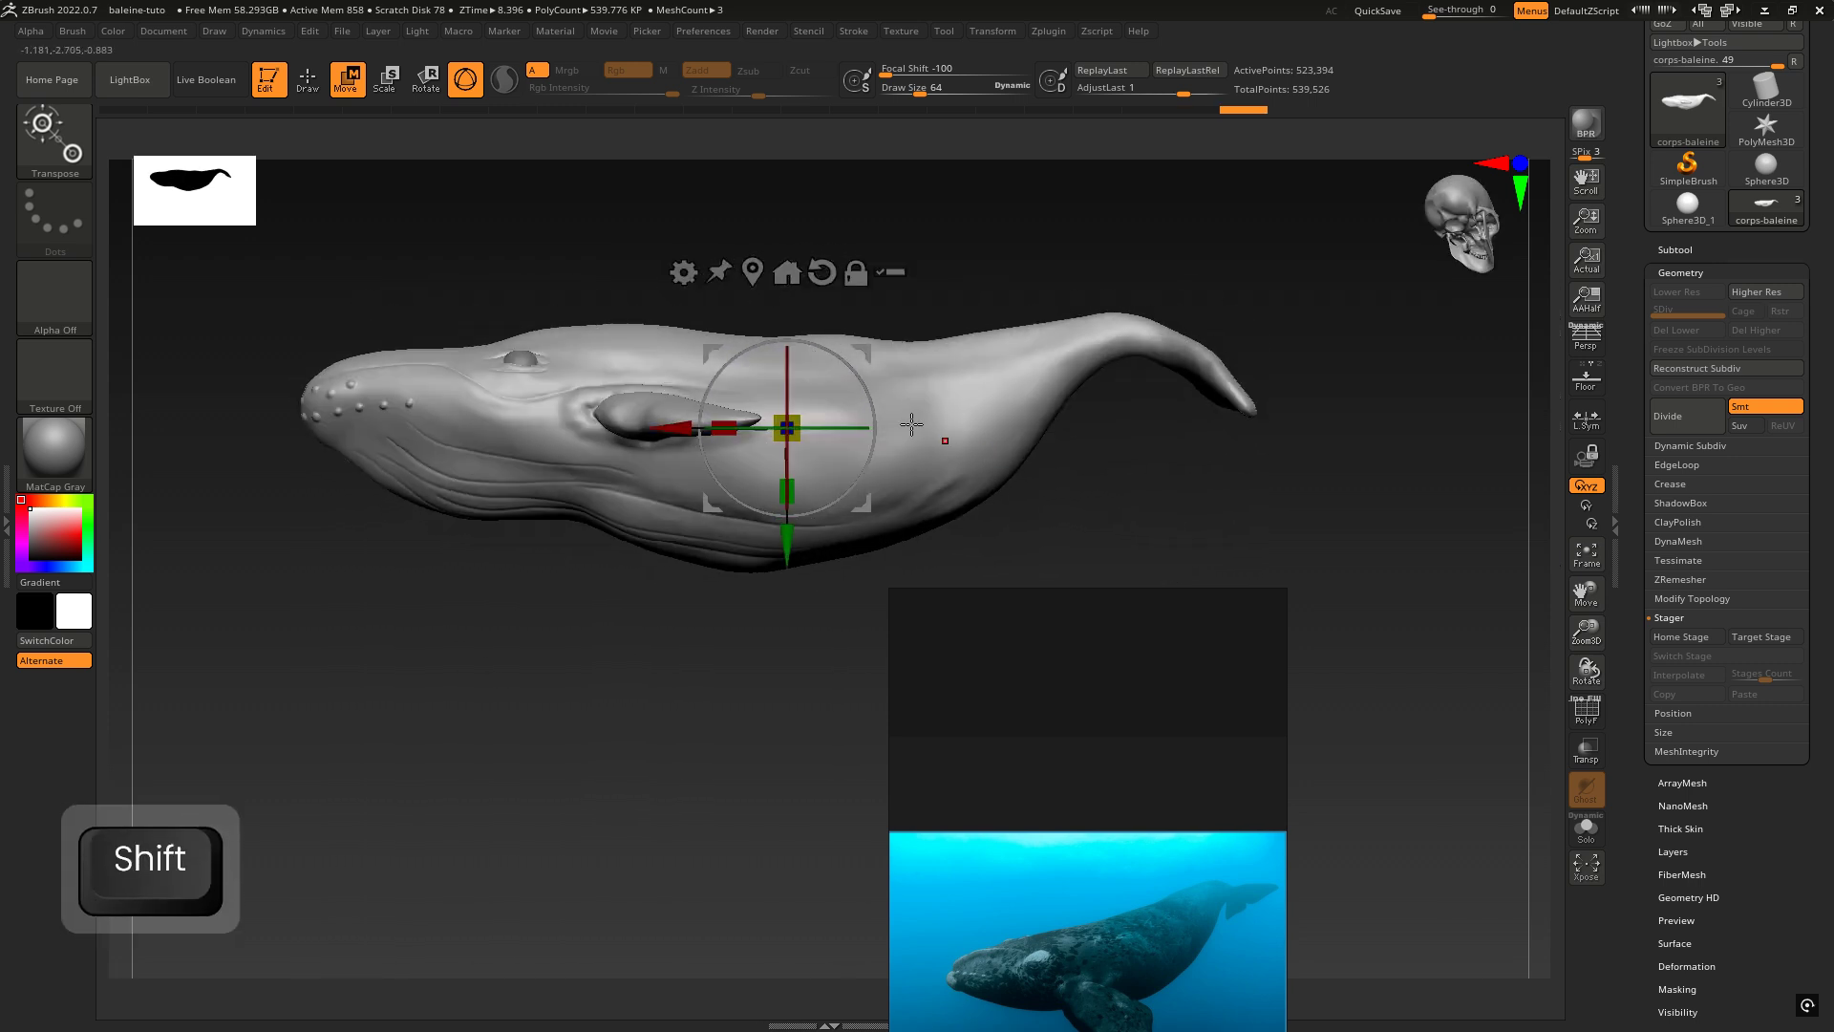
pyautogui.keyDown('ctrl'); pyautogui.moveTo(936, 397); pyautogui.dragTo(1002, 353, button='right'); pyautogui.keyUp('ctrl')
pyautogui.keyDown('alt'); pyautogui.moveTo(810, 288); pyautogui.dragTo(1092, 333, button='right'); pyautogui.keyUp('alt')
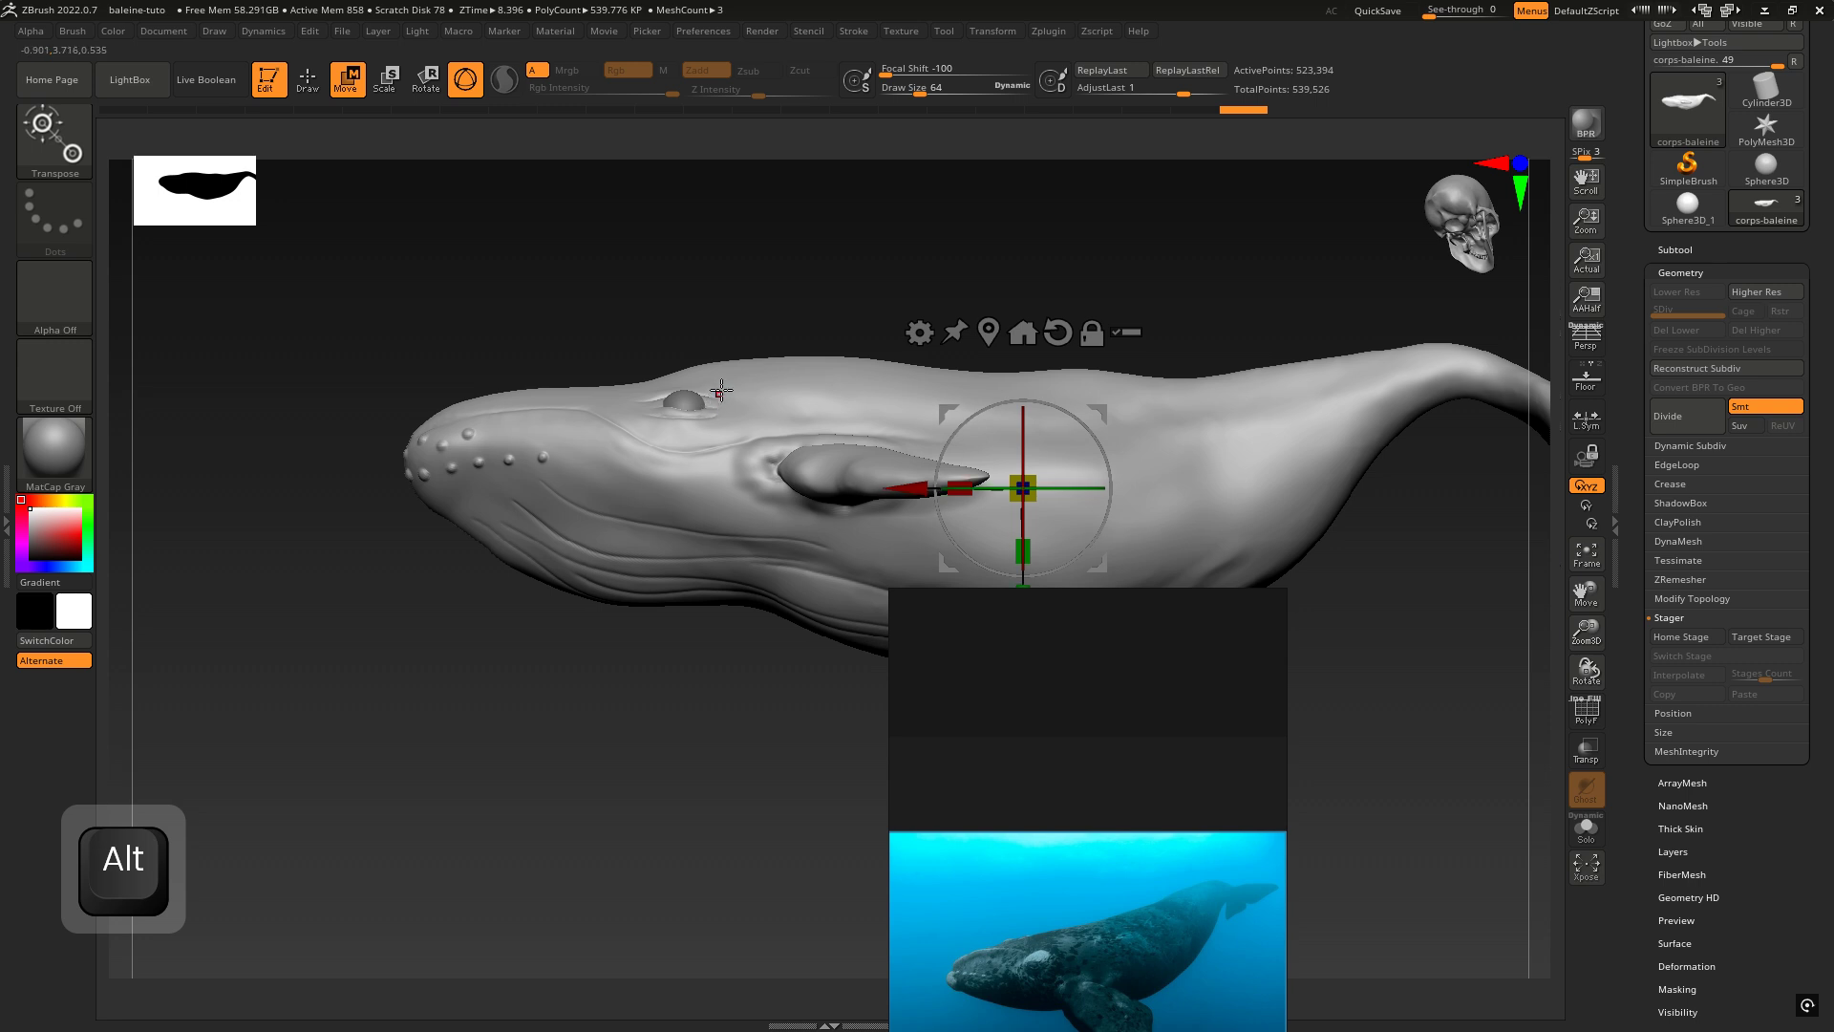
pyautogui.keyDown('alt'); pyautogui.click(688, 399); pyautogui.keyUp('alt')
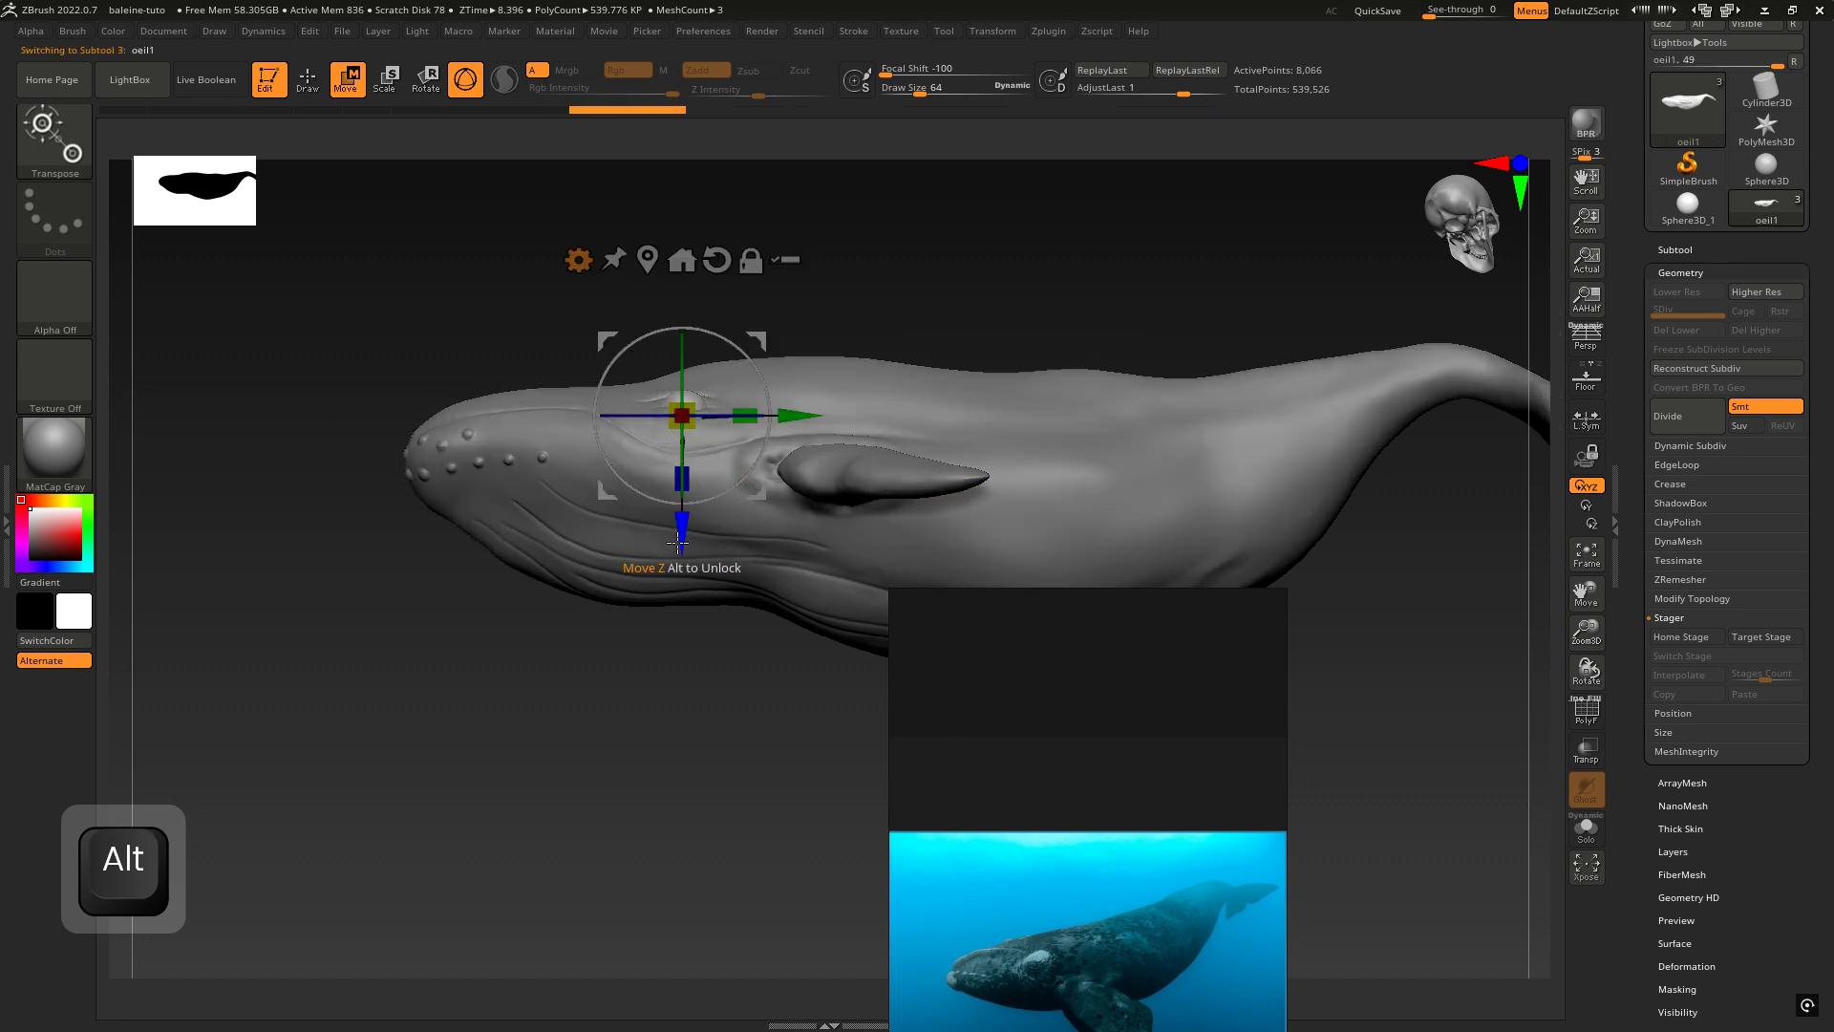
pyautogui.moveTo(678, 541); pyautogui.dragTo(680, 548)
pyautogui.moveTo(800, 423); pyautogui.dragTo(804, 423)
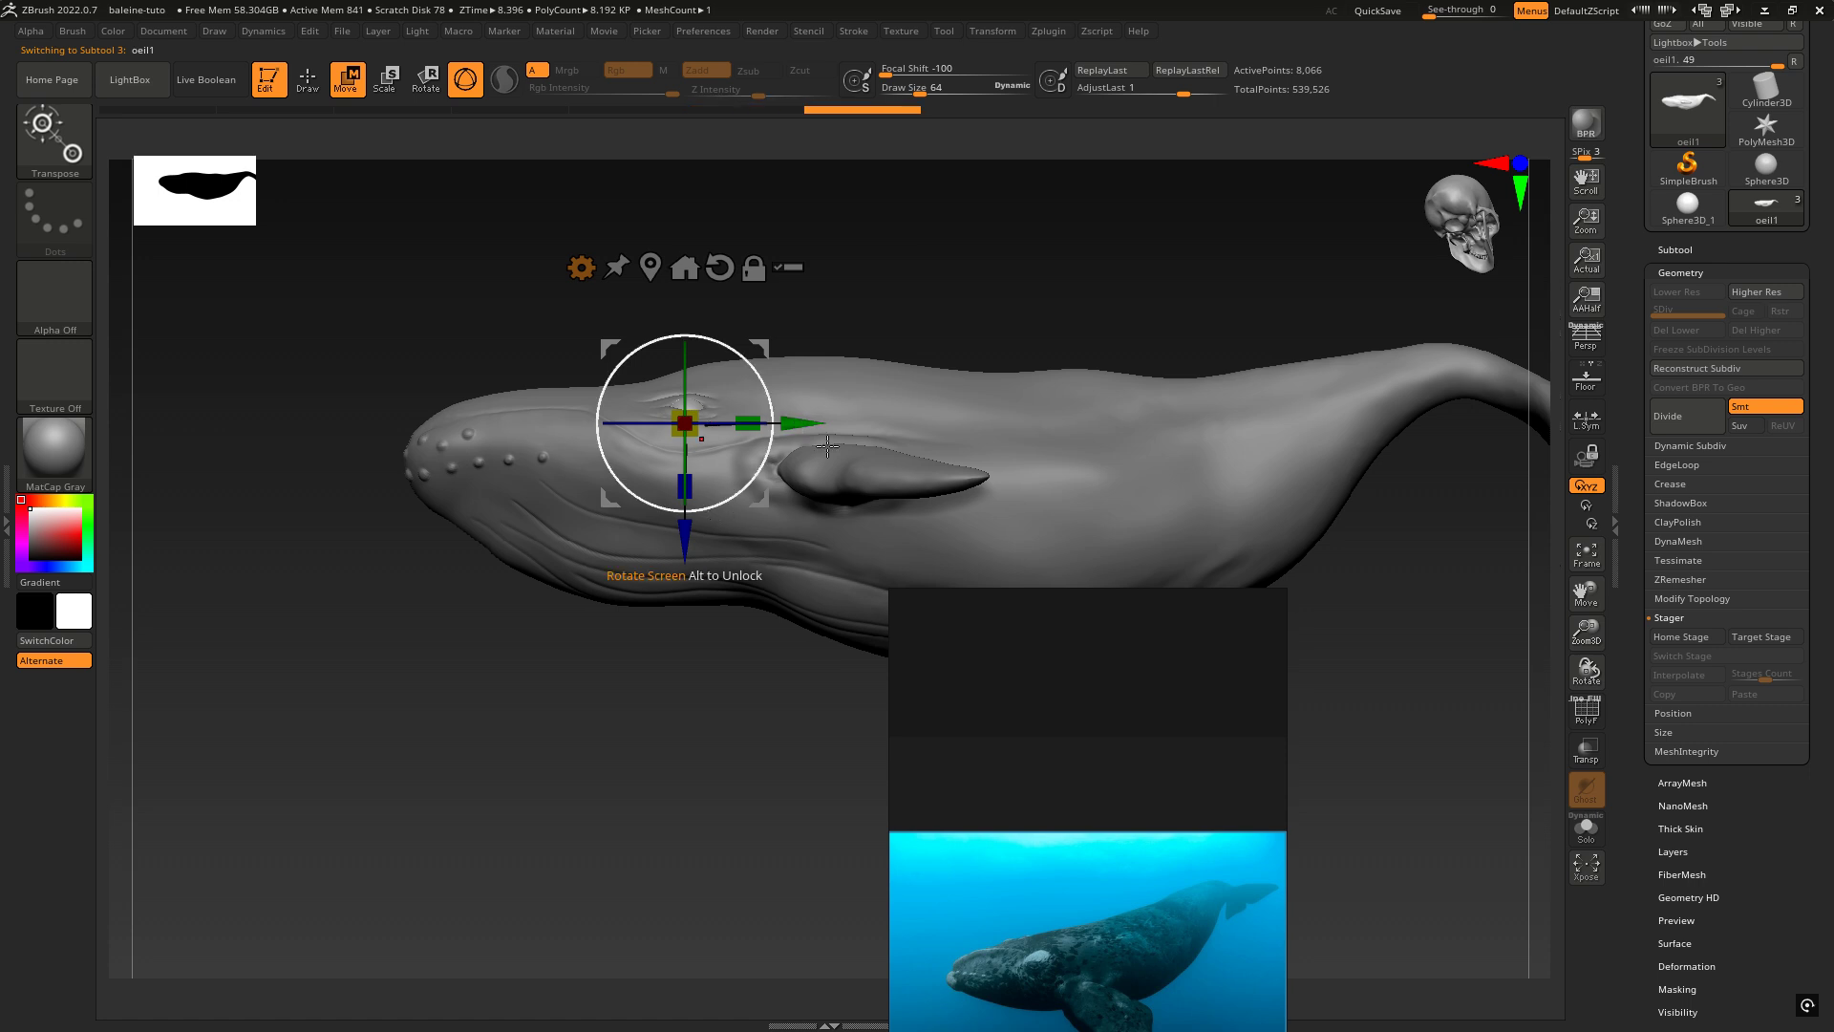
# Step: Select the whale body and nudge its back contour upward with the Move brush at a draw size of about 518
pyautogui.keyDown('alt'); pyautogui.click(1016, 397); pyautogui.keyUp('alt')
pyautogui.keyDown('alt'); pyautogui.moveTo(1146, 323); pyautogui.dragTo(951, 287); pyautogui.keyUp('alt')
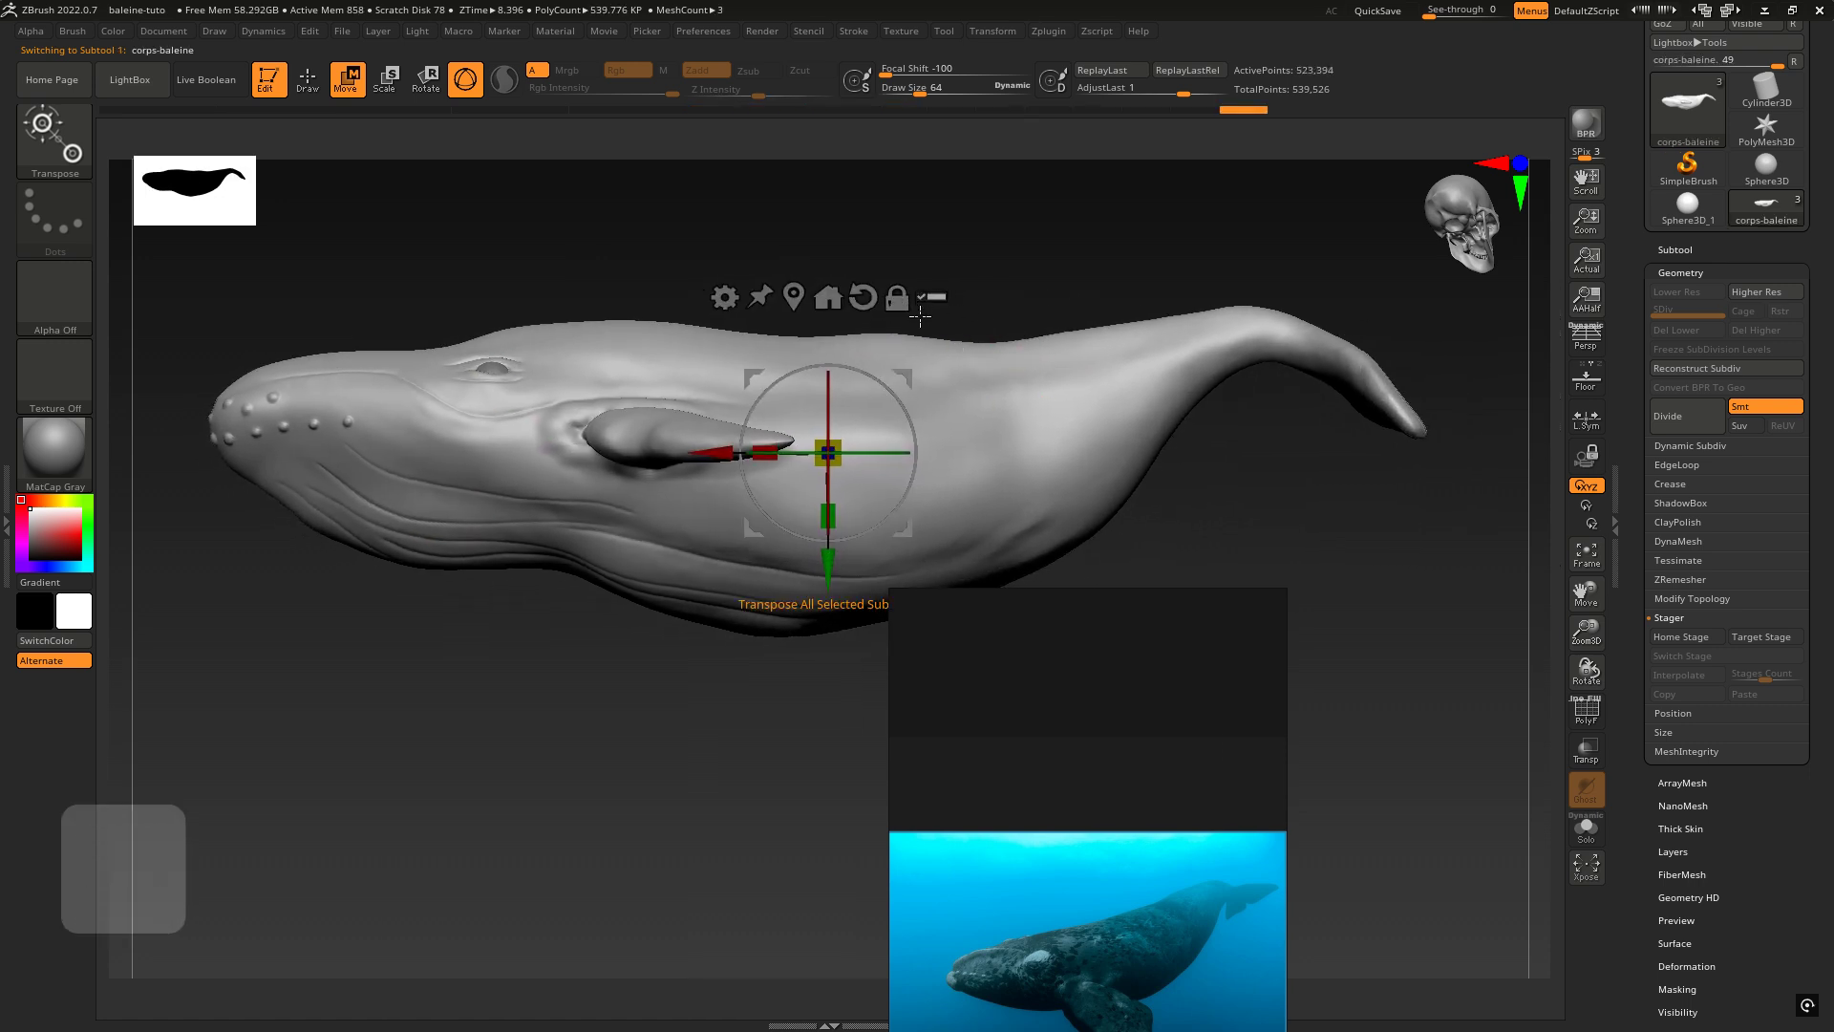
pyautogui.press('4')
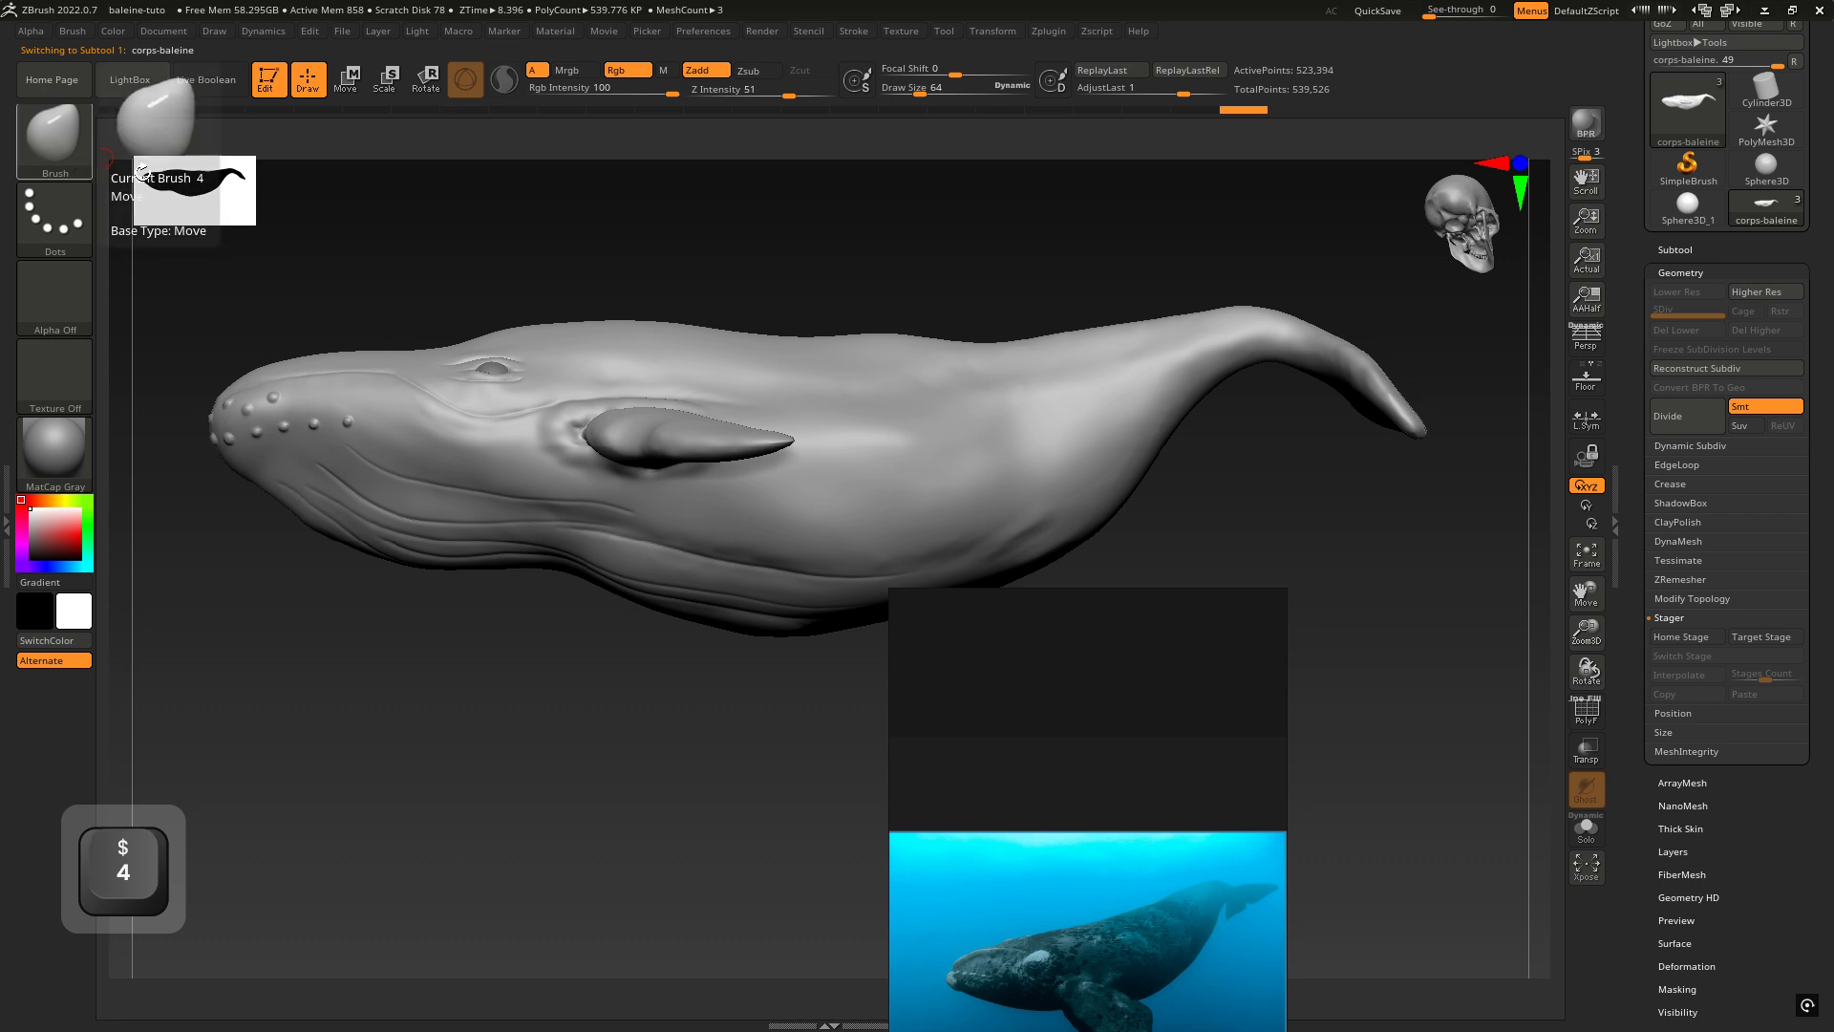
pyautogui.press('space')
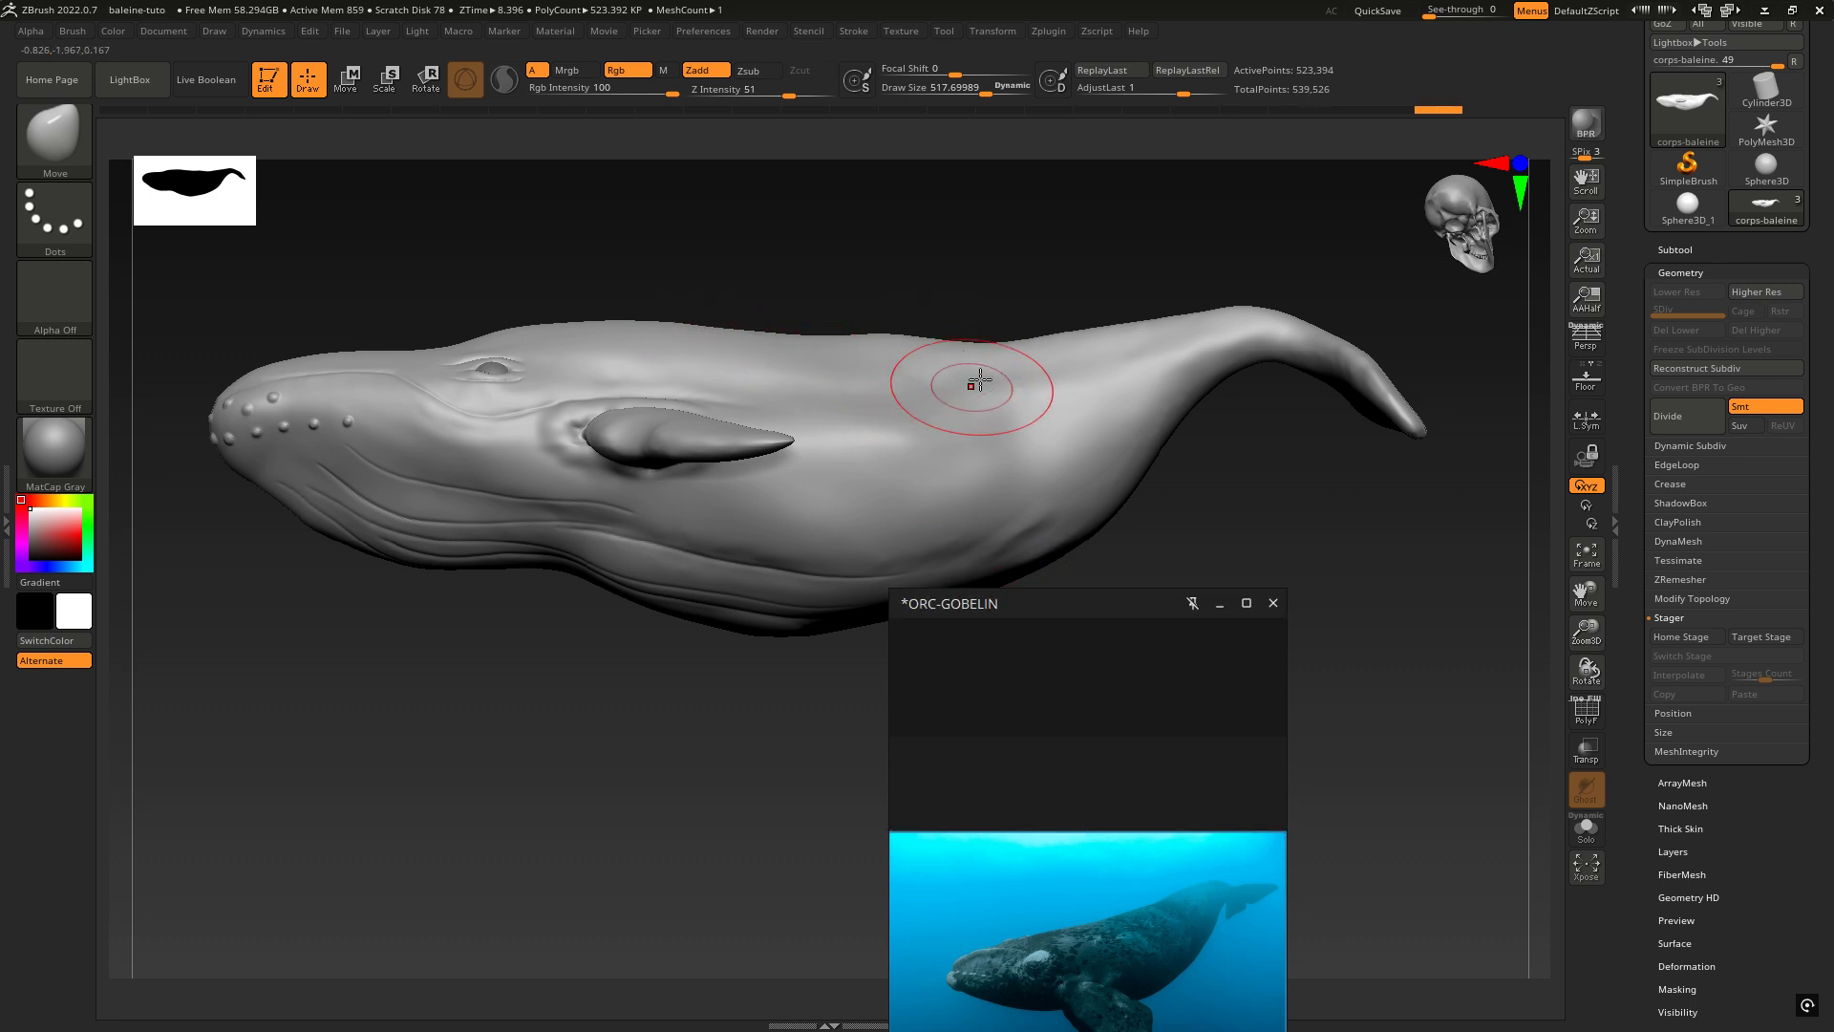
pyautogui.moveTo(888, 341); pyautogui.dragTo(876, 333)
pyautogui.moveTo(876, 333); pyautogui.dragTo(941, 393, button='right')
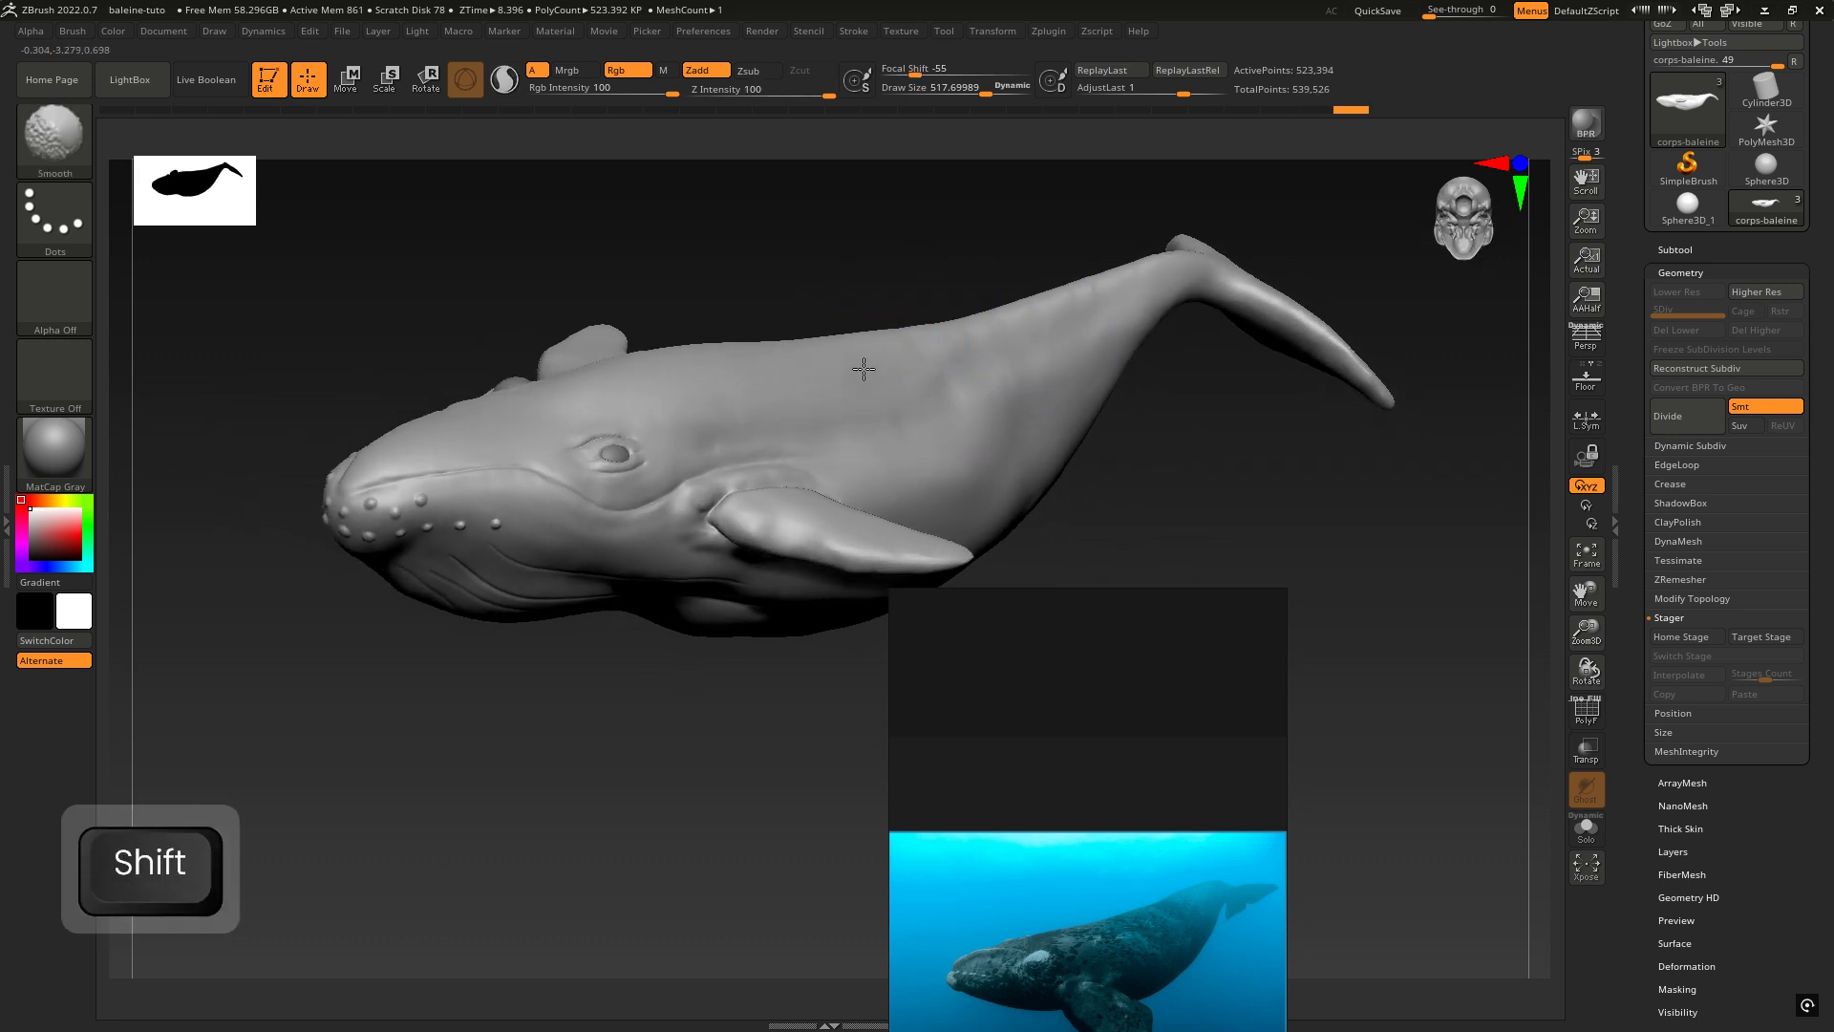
# Step: Smooth the surface of the whale's back toward the base of the tail
pyautogui.keyDown('shift'); pyautogui.moveTo(920, 365); pyautogui.dragTo(1034, 333); pyautogui.keyUp('shift')
pyautogui.keyDown('shift'); pyautogui.moveTo(896, 366); pyautogui.dragTo(939, 368); pyautogui.keyUp('shift')
pyautogui.moveTo(1114, 421); pyautogui.dragTo(1023, 496, button='right')
pyautogui.moveTo(927, 365)
pyautogui.keyDown('shift'); pyautogui.mouseDown()
pyautogui.moveTo(1027, 331)
pyautogui.moveTo(963, 357)
pyautogui.mouseUp(); pyautogui.keyUp('shift')
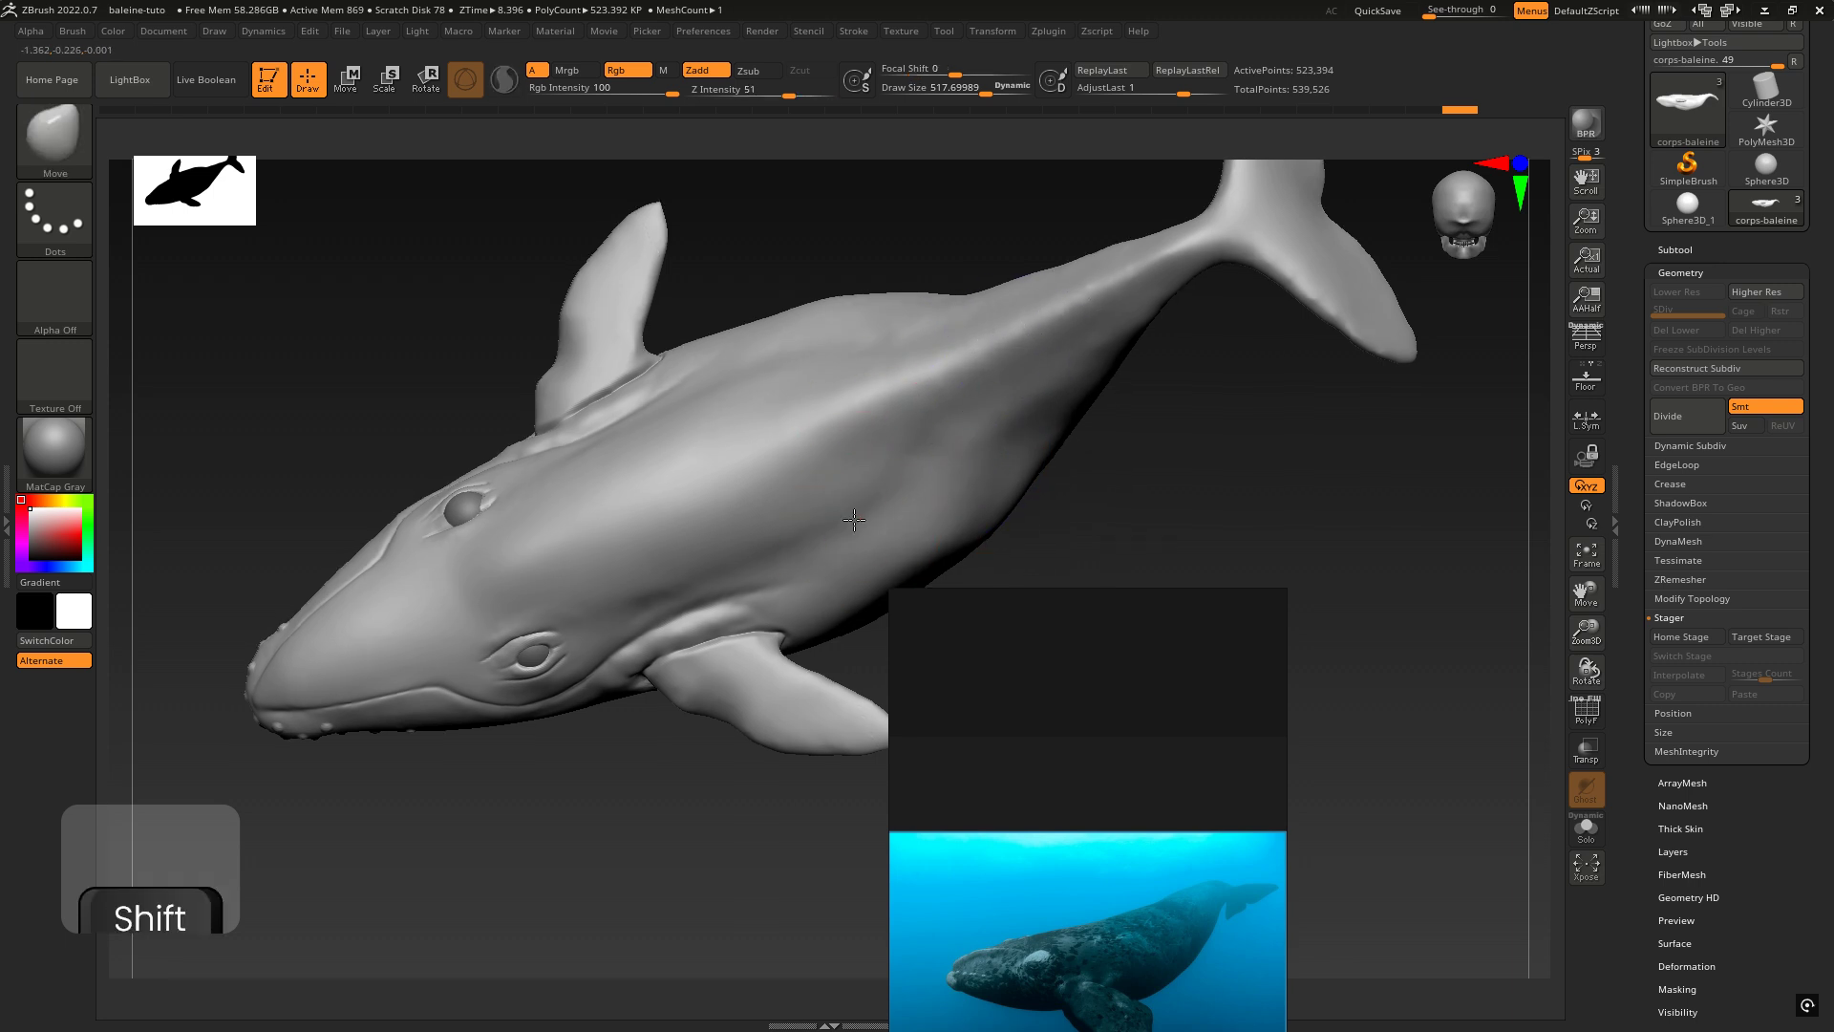
# Step: Select the oeil subtool on the opposite side of the head and move that eye down into its socket
pyautogui.moveTo(946, 373)
pyautogui.mouseDown(button='right')
pyautogui.moveTo(851, 385)
pyautogui.moveTo(840, 458)
pyautogui.moveTo(709, 502)
pyautogui.moveTo(650, 457)
pyautogui.moveTo(638, 573)
pyautogui.mouseUp(button='right')
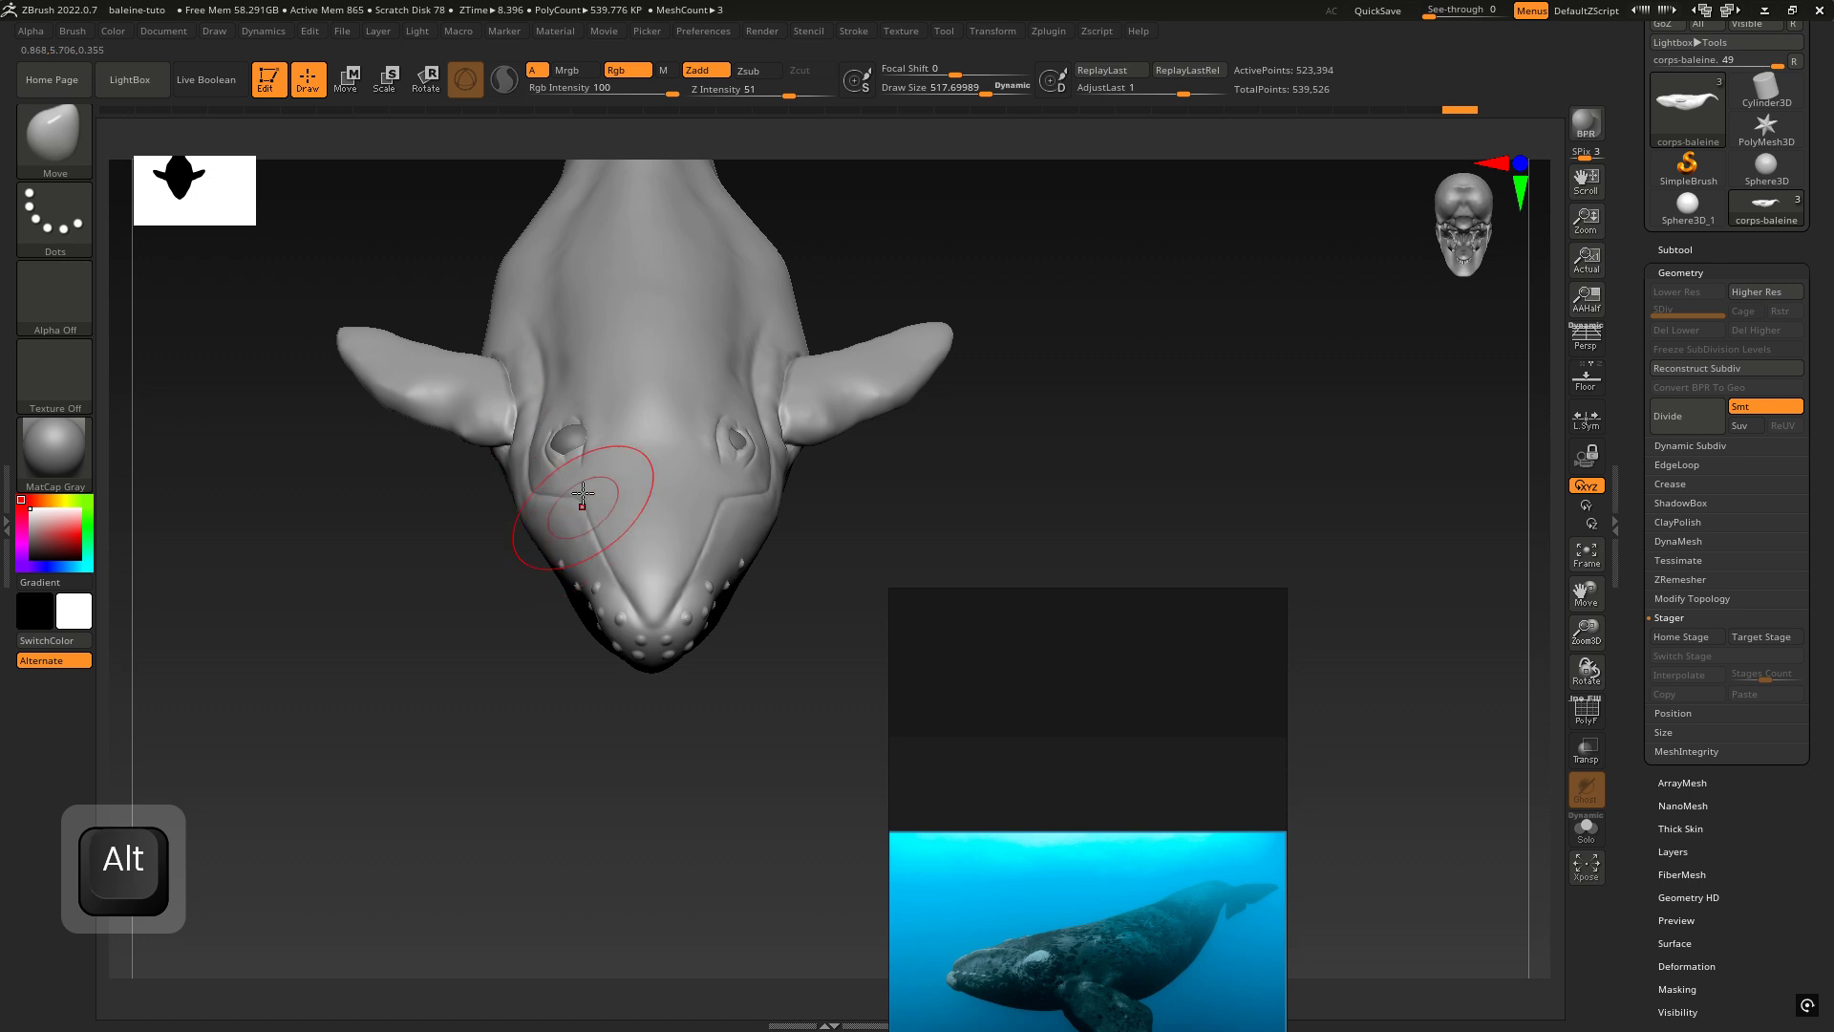
pyautogui.moveTo(594, 479); pyautogui.dragTo(687, 421, button='right')
pyautogui.press('ctrl')
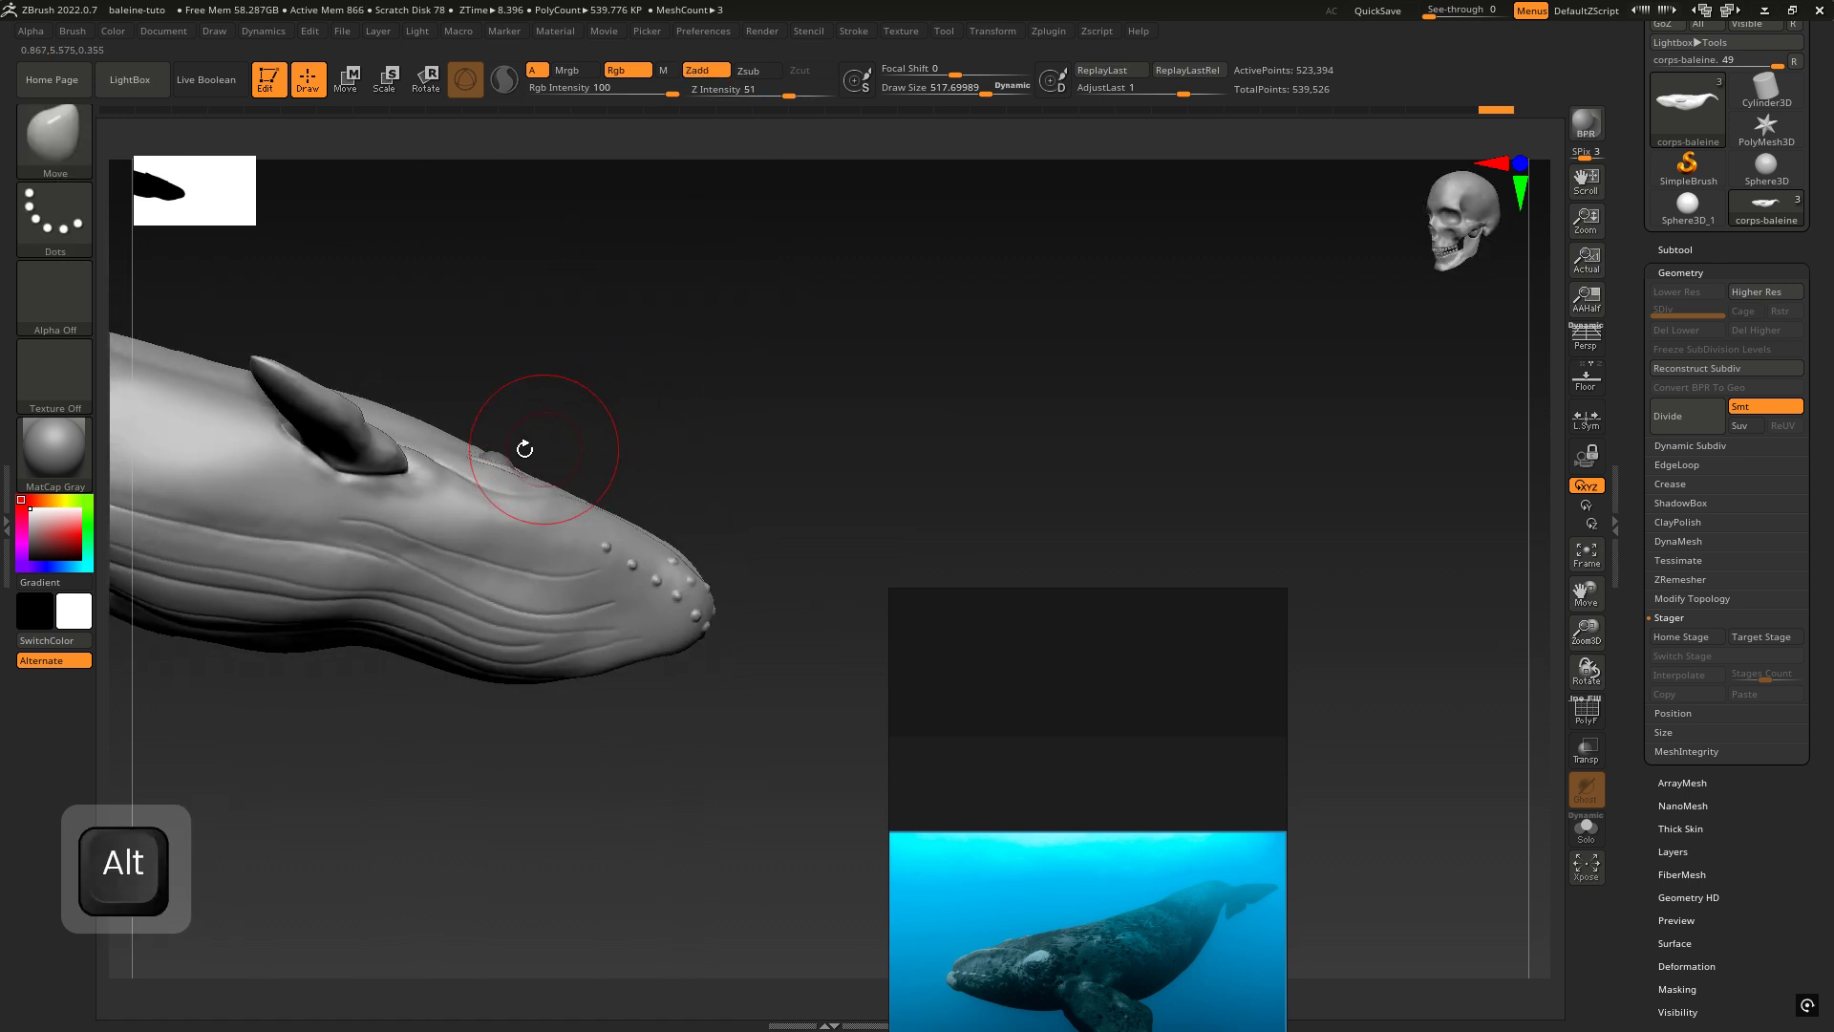
pyautogui.keyDown('alt'); pyautogui.click(494, 456); pyautogui.keyUp('alt')
pyautogui.press('w')
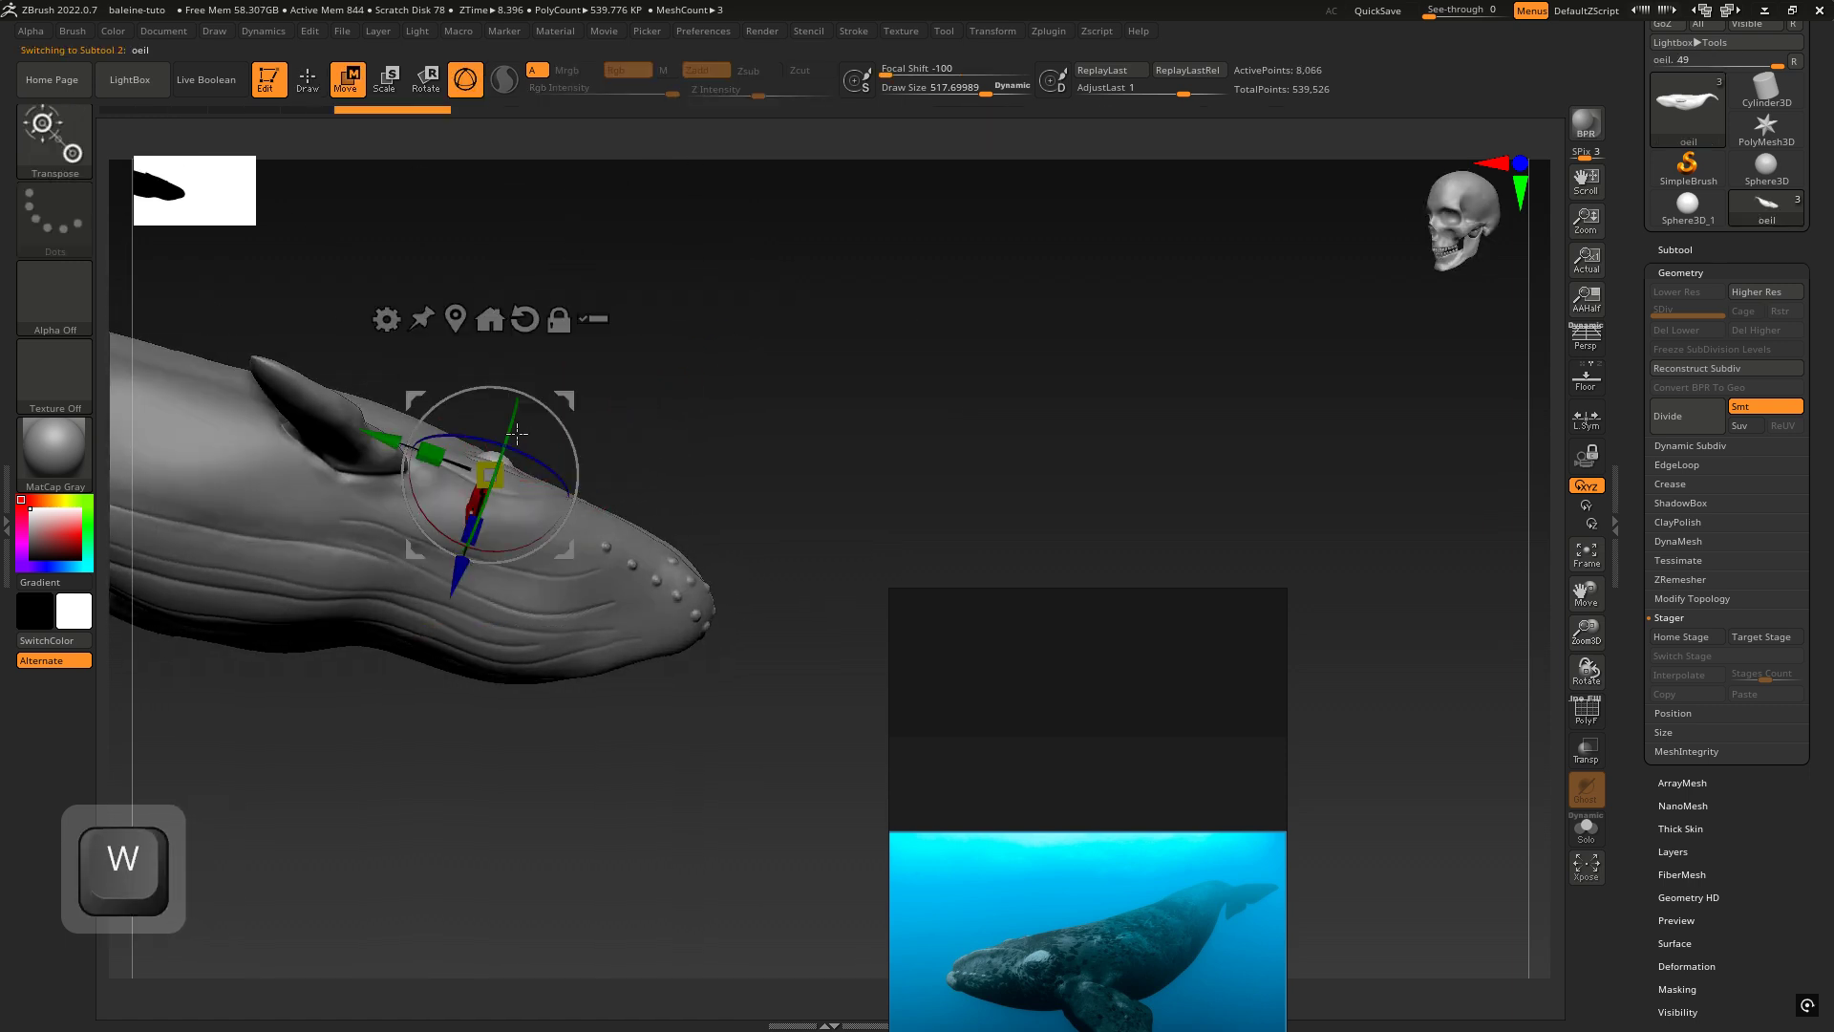
pyautogui.moveTo(443, 590); pyautogui.dragTo(442, 592)
pyautogui.moveTo(554, 573); pyautogui.dragTo(425, 557, button='right')
pyautogui.moveTo(764, 516); pyautogui.dragTo(664, 528, button='right')
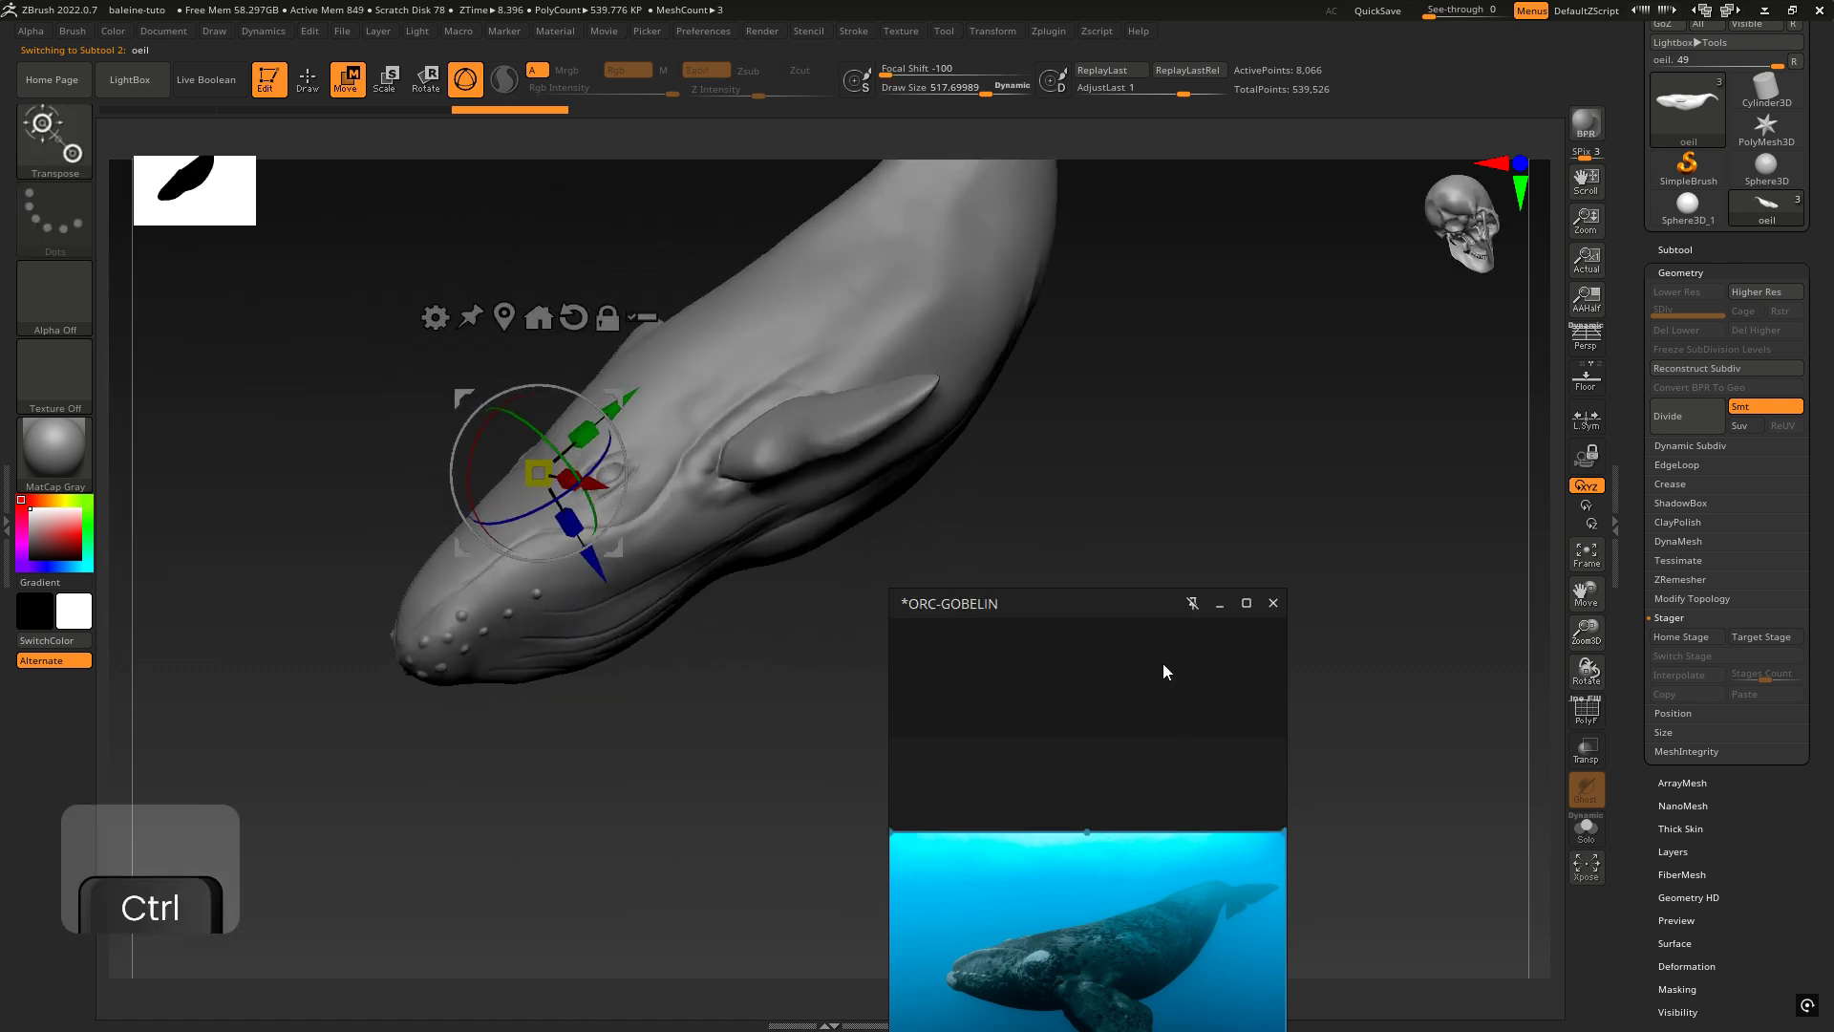
# Step: Select the corps-baleine subtool in side view and mask the tail fluke with a rectangular mask
pyautogui.moveTo(1175, 601); pyautogui.dragTo(1229, 435)
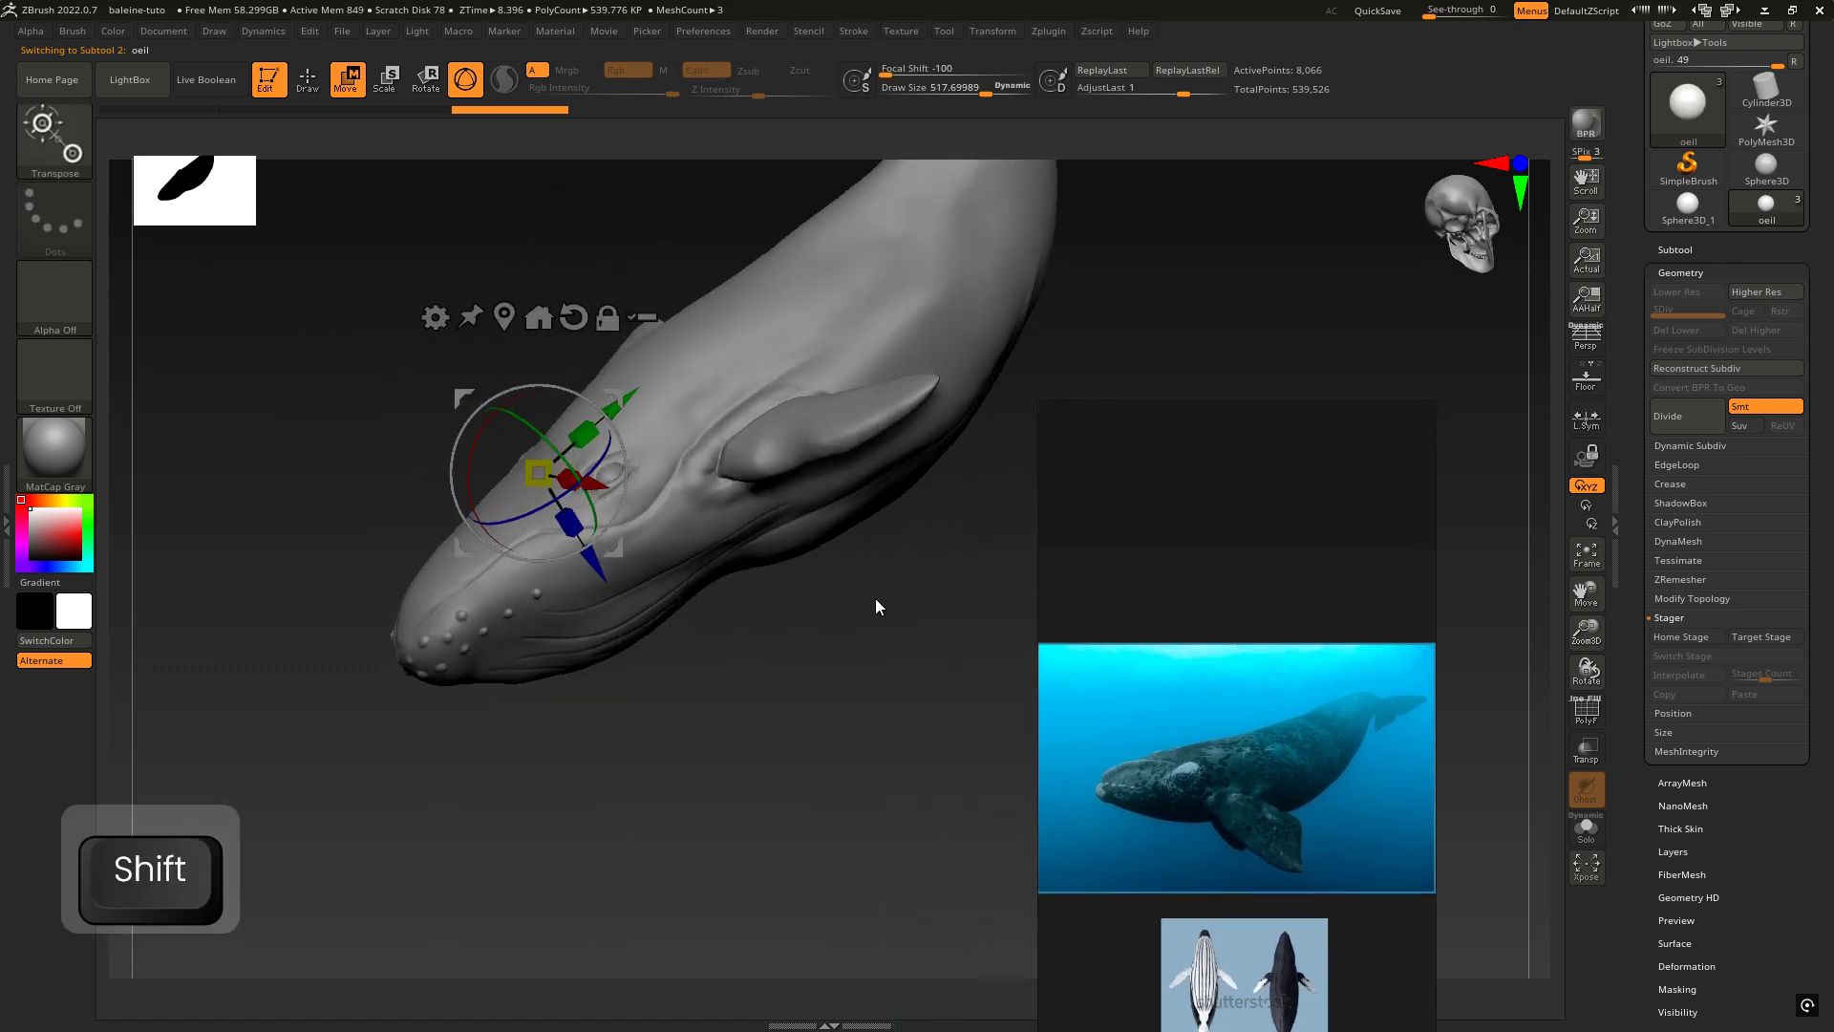
pyautogui.keyDown('shift'); pyautogui.moveTo(872, 605); pyautogui.dragTo(667, 546, button='right'); pyautogui.keyUp('shift')
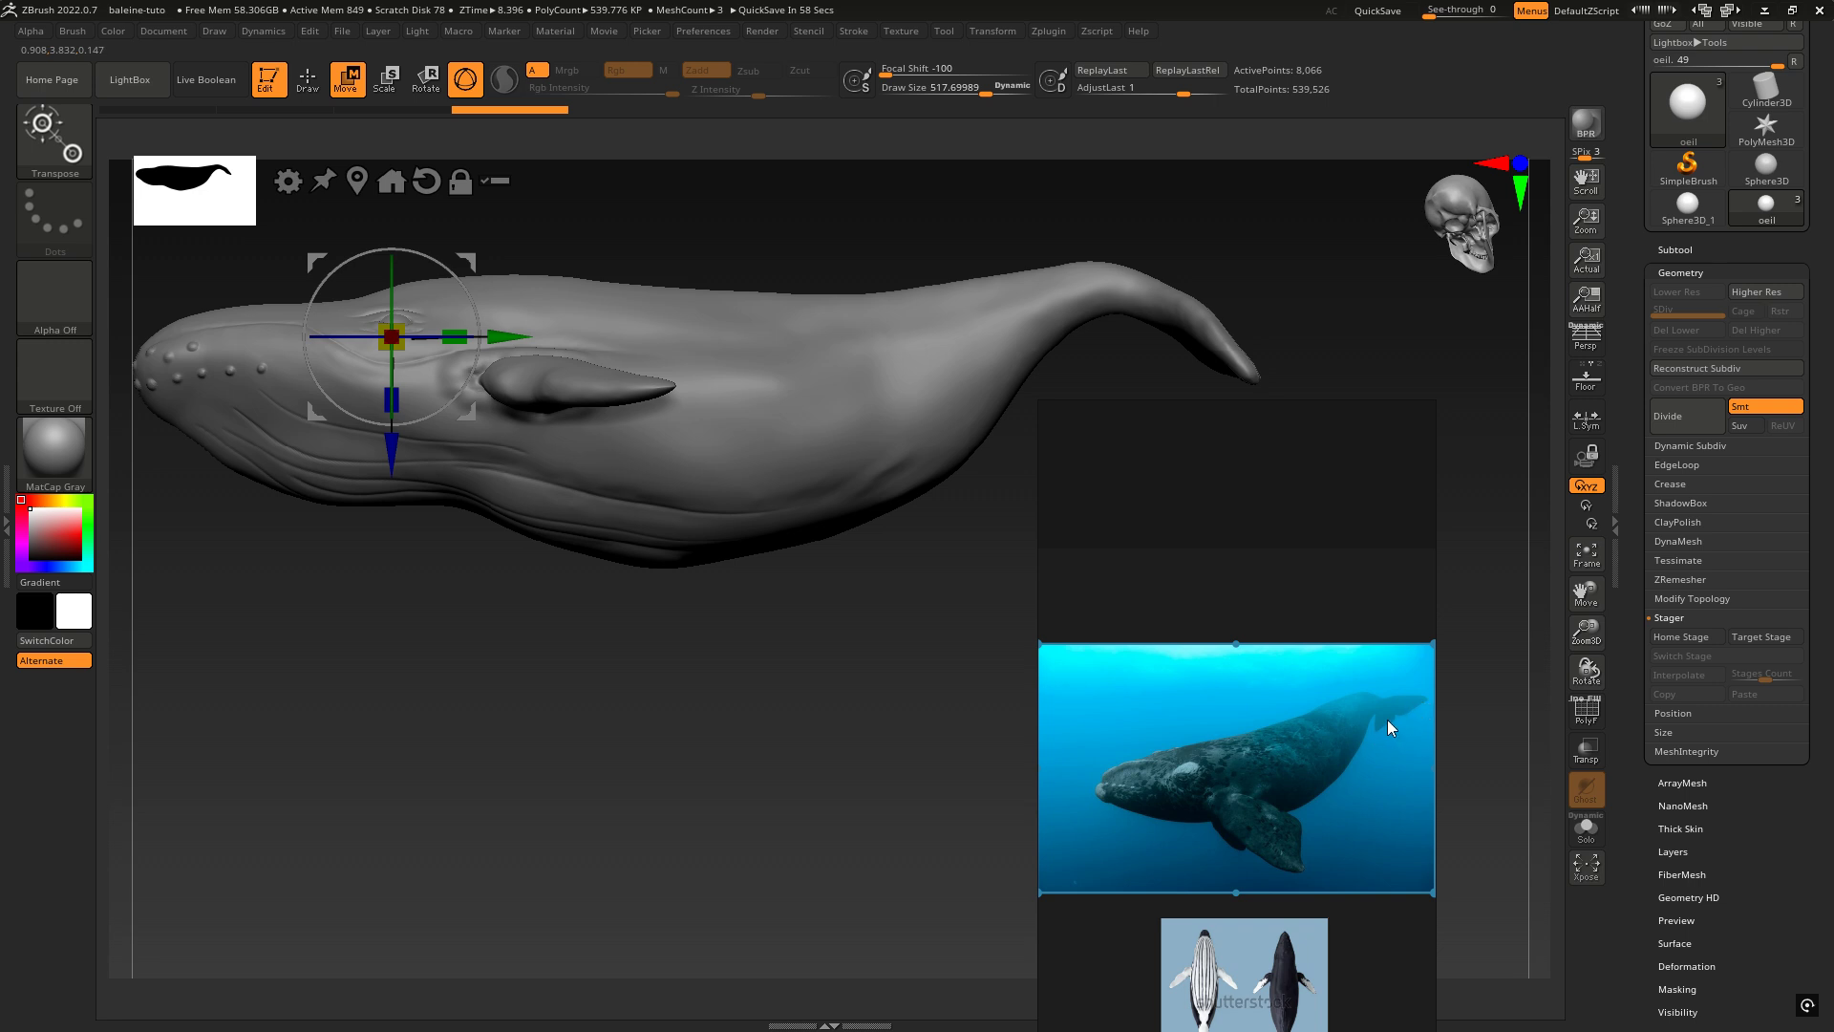
pyautogui.press('alt')
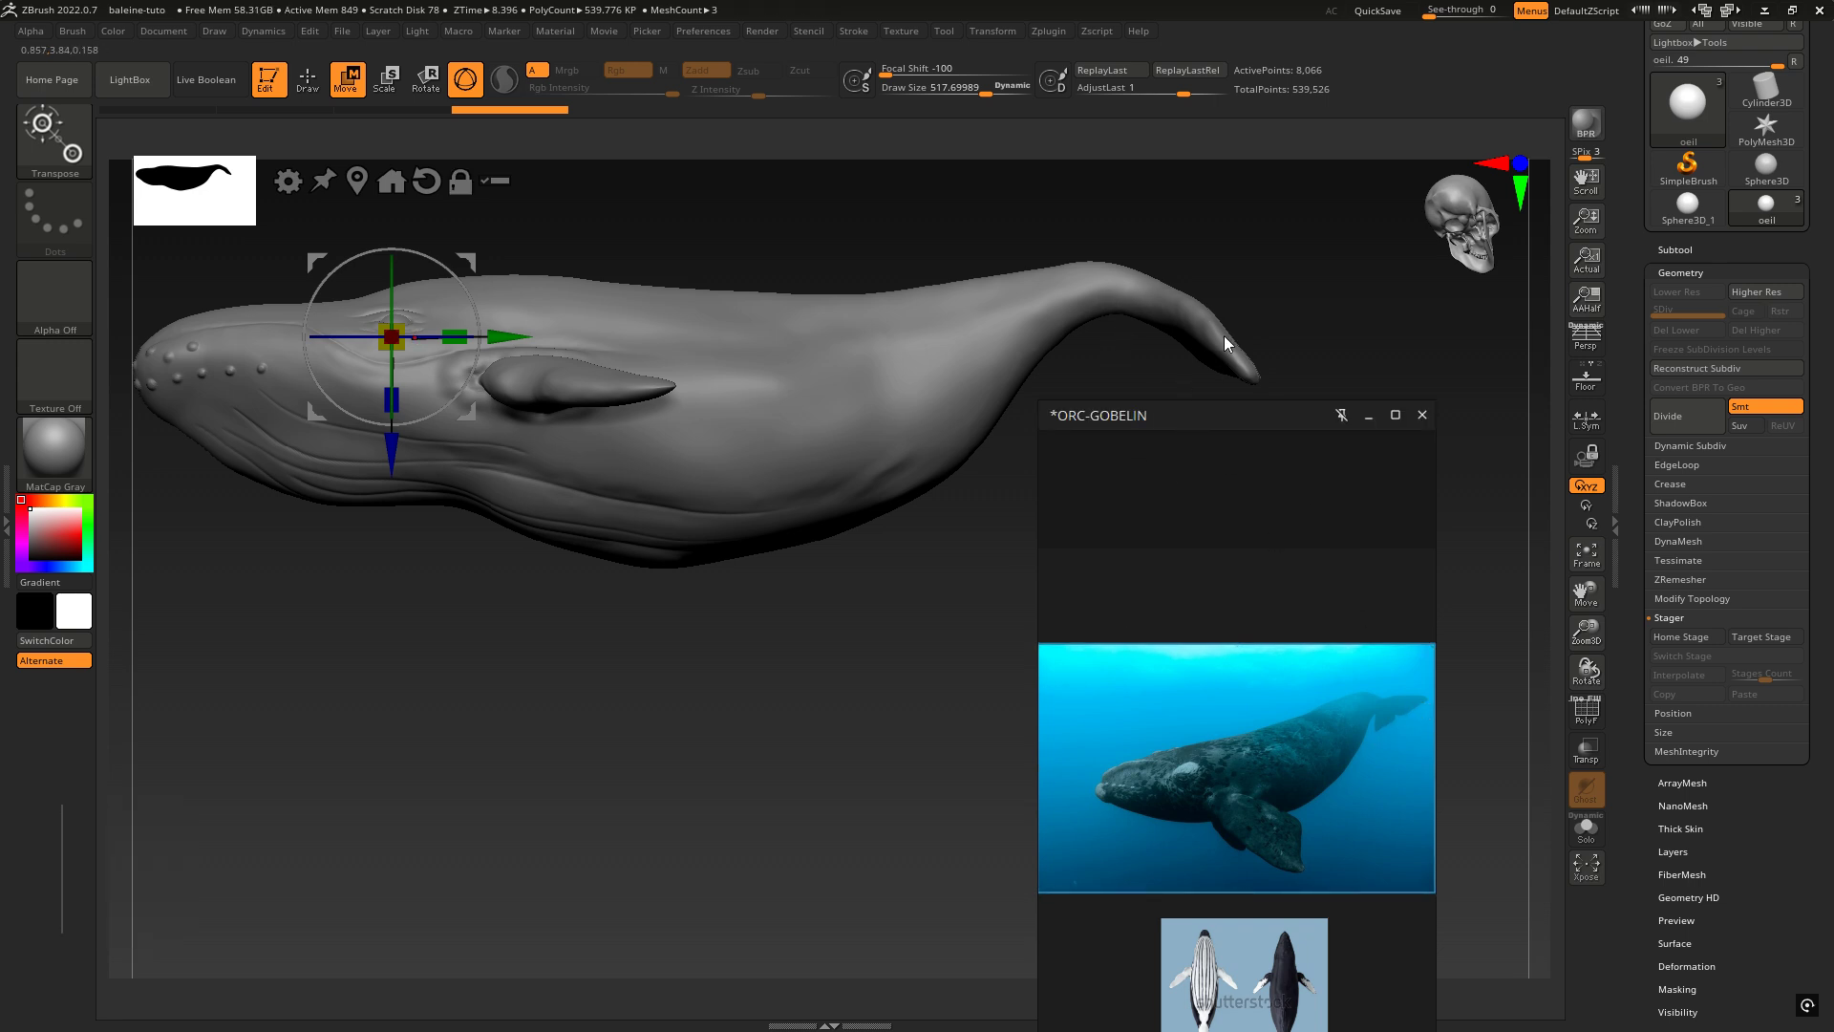
pyautogui.moveTo(1224, 336)
pyautogui.mouseDown()
pyautogui.moveTo(1194, 351)
pyautogui.moveTo(1297, 296)
pyautogui.moveTo(1182, 248)
pyautogui.mouseUp()
pyautogui.press('ctrl')
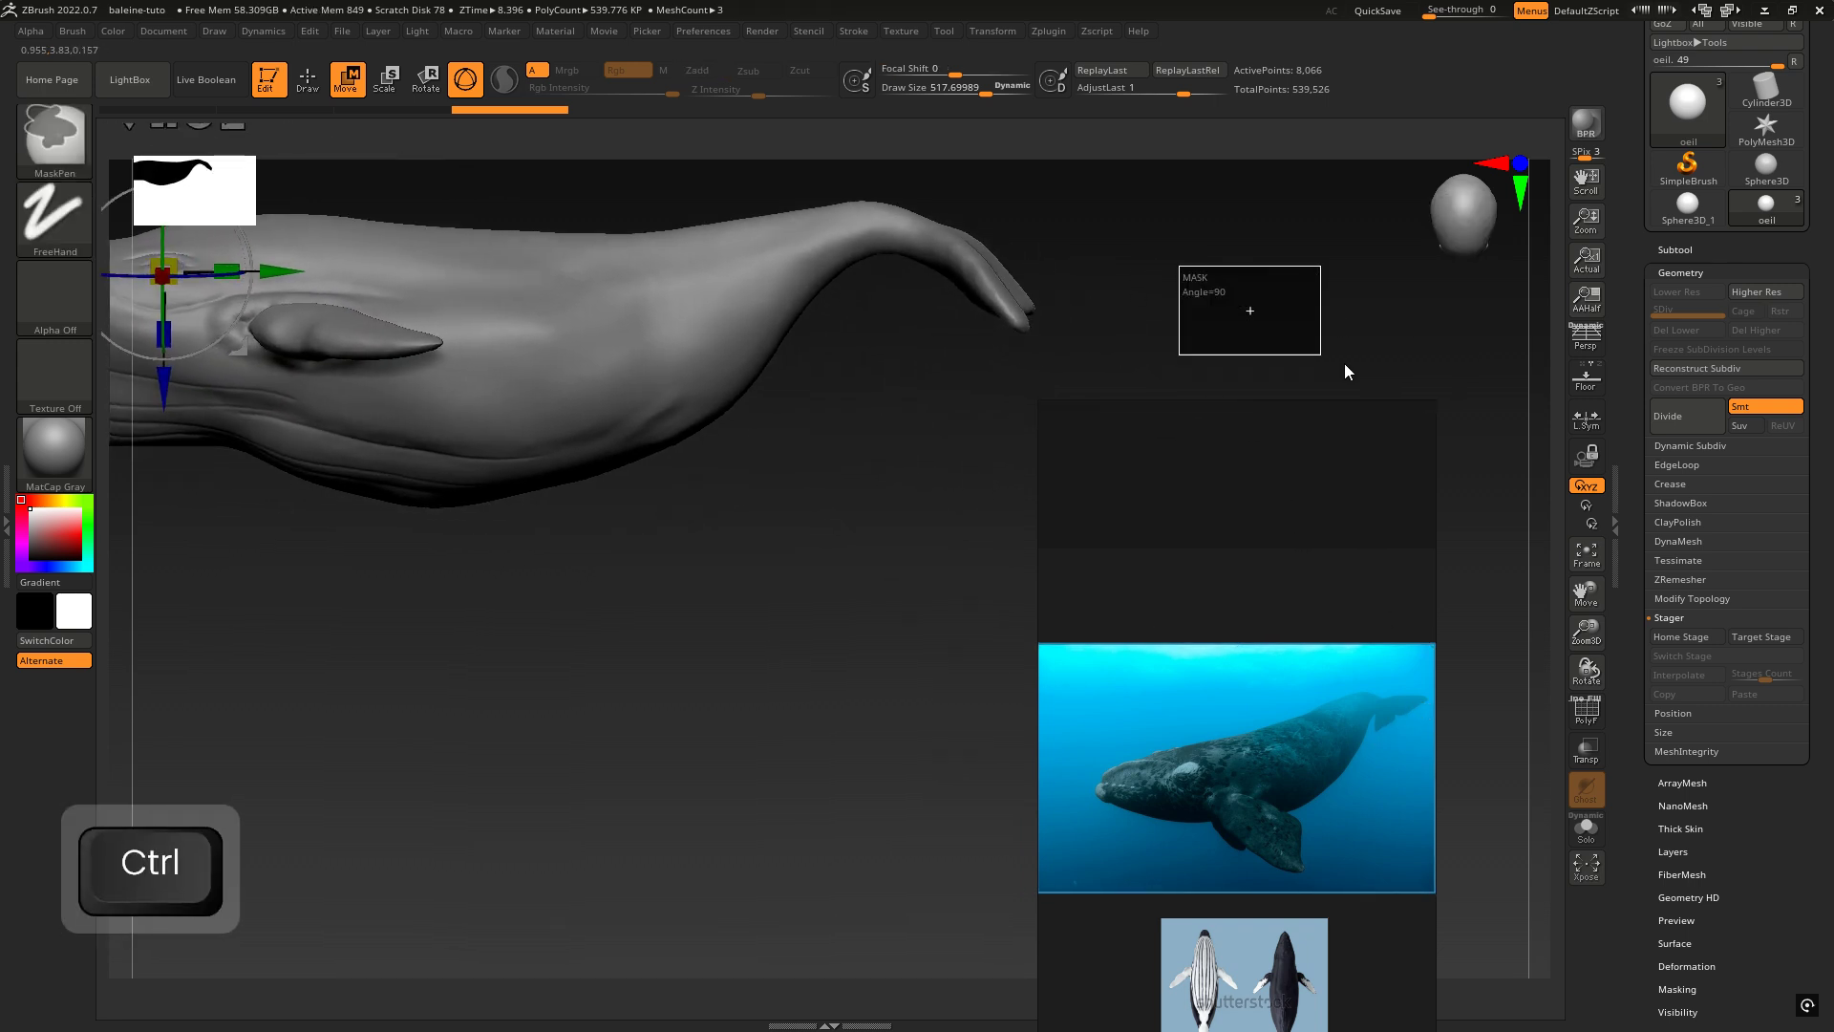
pyautogui.keyDown('alt'); pyautogui.click(720, 302); pyautogui.keyUp('alt')
pyautogui.press('ctrl')
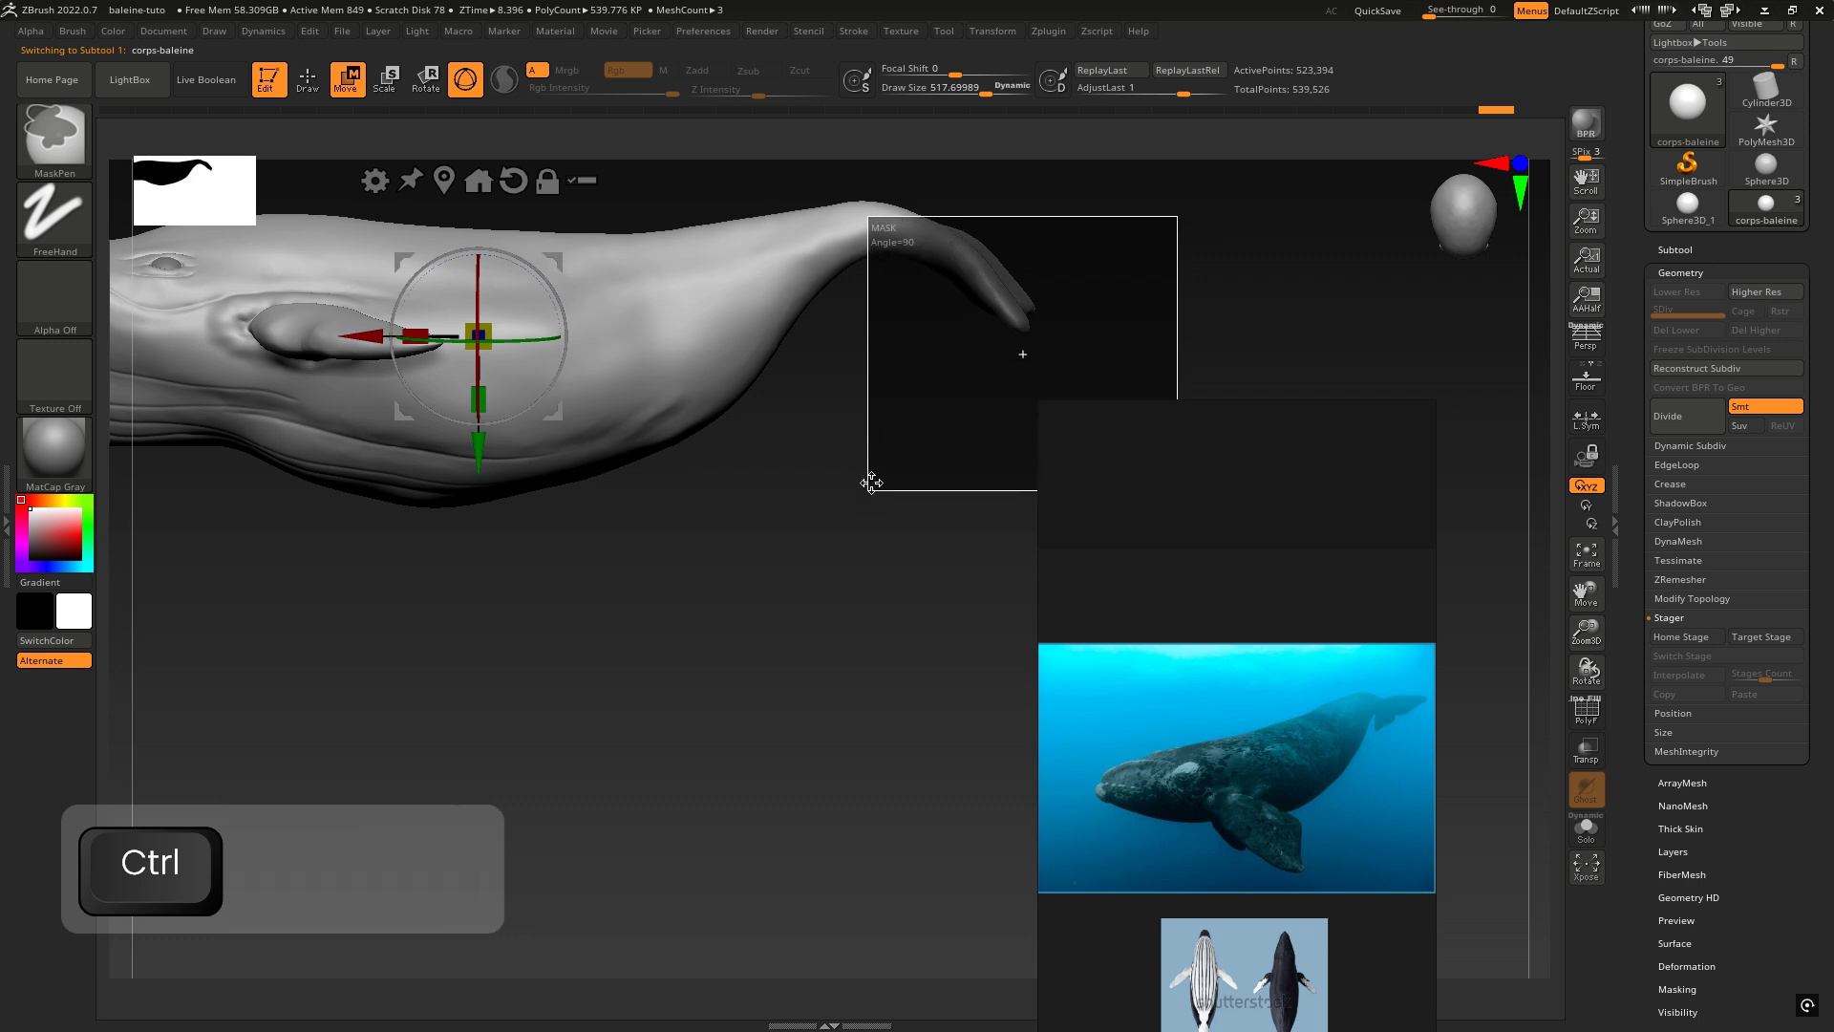
pyautogui.moveTo(871, 482)
pyautogui.keyDown('ctrl'); pyautogui.mouseDown()
pyautogui.moveTo(859, 405)
pyautogui.moveTo(853, 482)
pyautogui.mouseUp(); pyautogui.keyUp('ctrl')
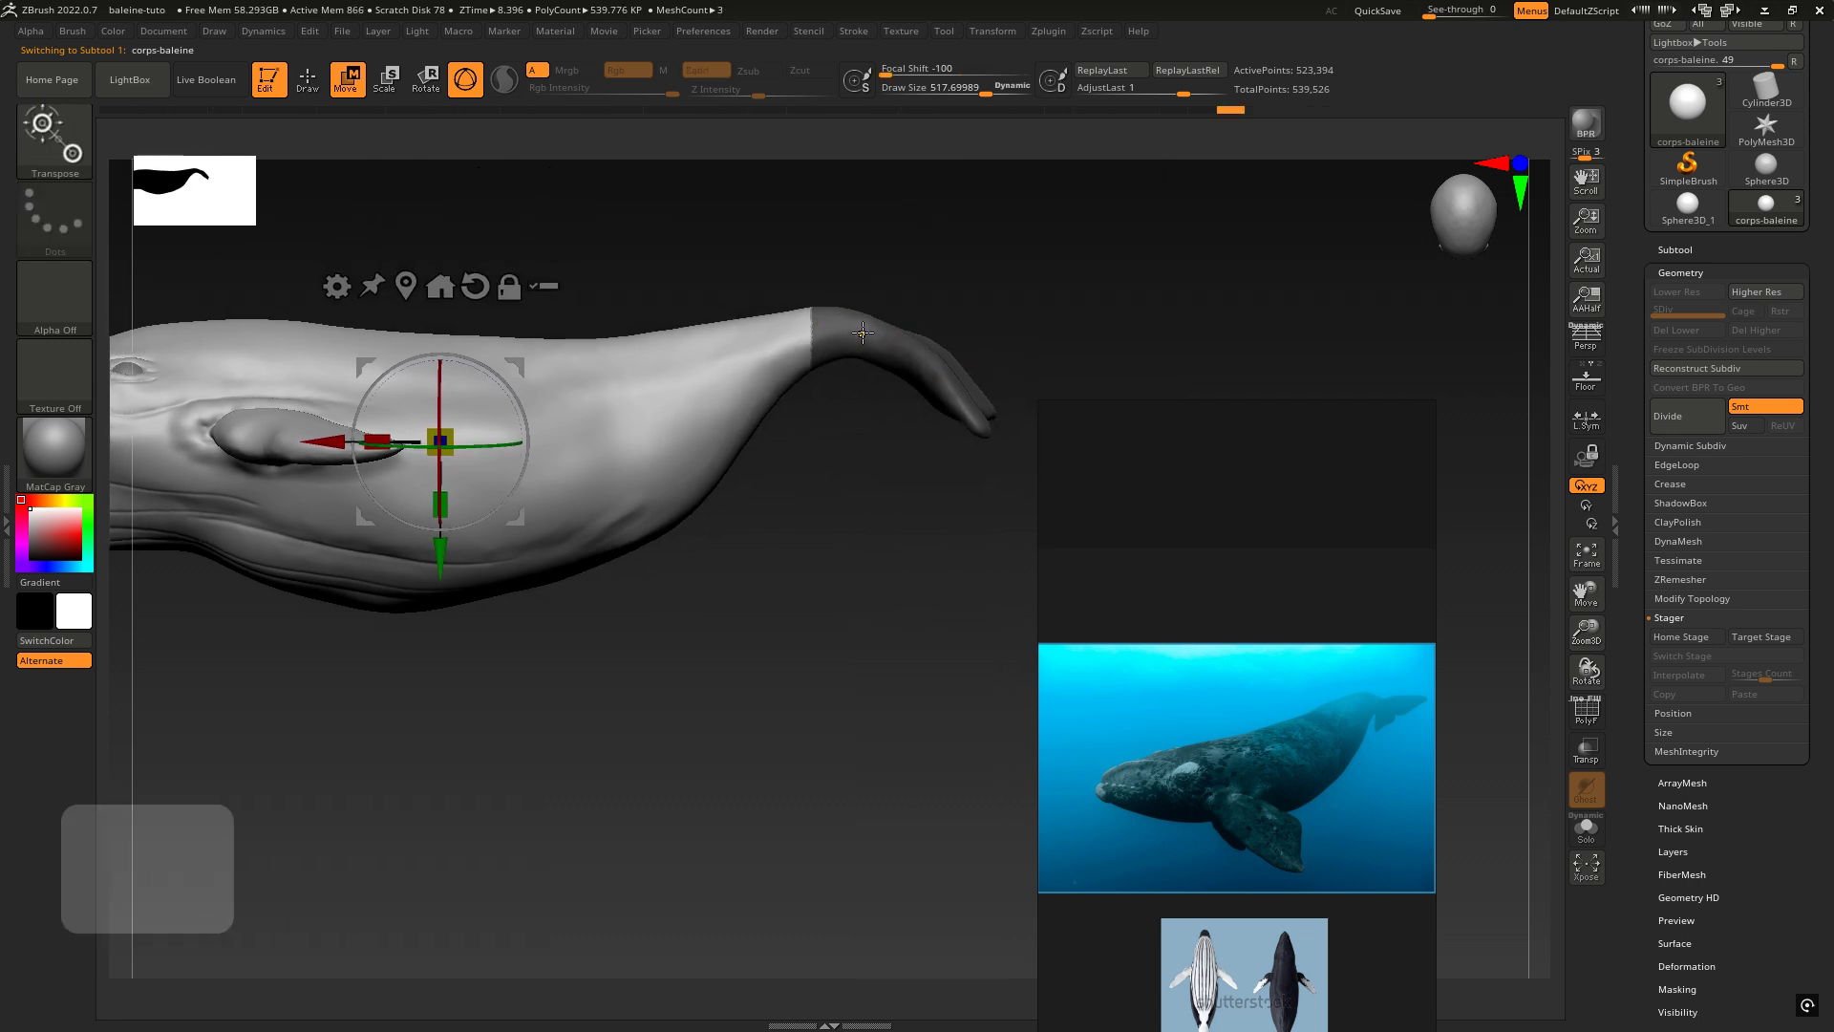
# Step: Soften the edge of the tail mask and invert it to leave only the tail editable
pyautogui.keyDown('ctrl'); pyautogui.click(863, 334); pyautogui.keyUp('ctrl')
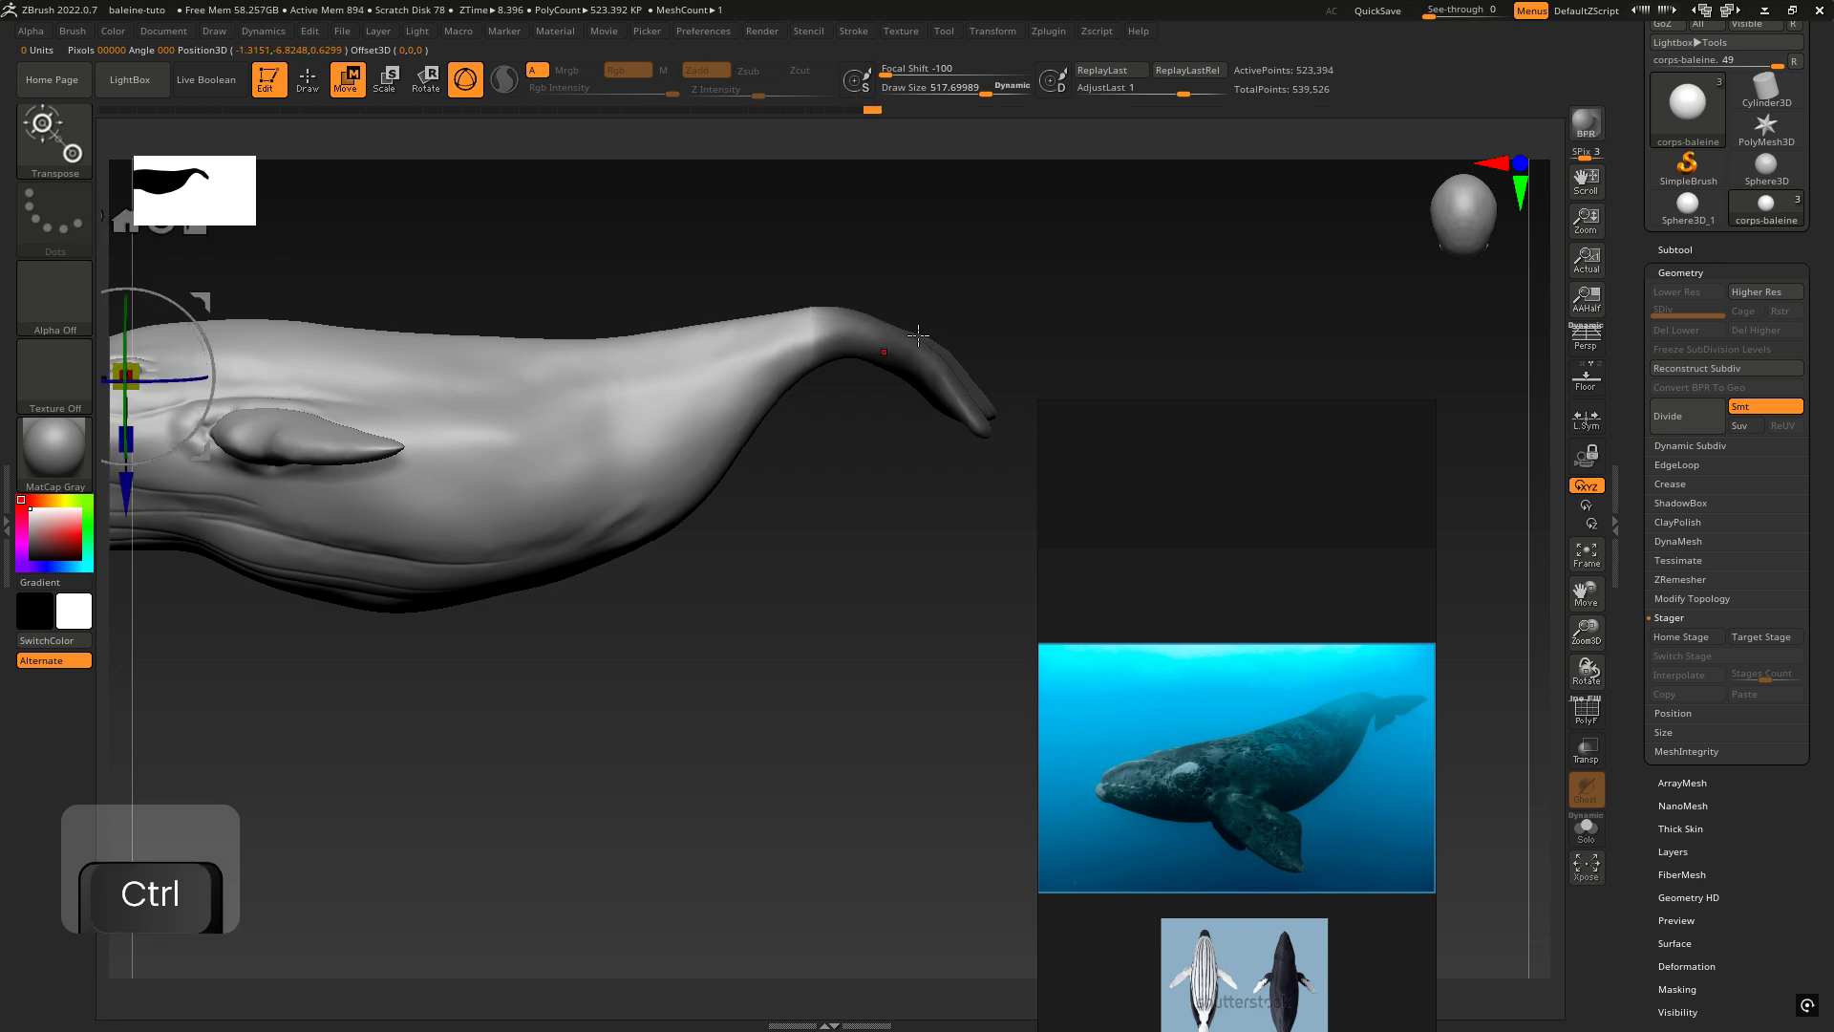
pyautogui.keyDown('ctrl'); pyautogui.click(1246, 290); pyautogui.keyUp('ctrl')
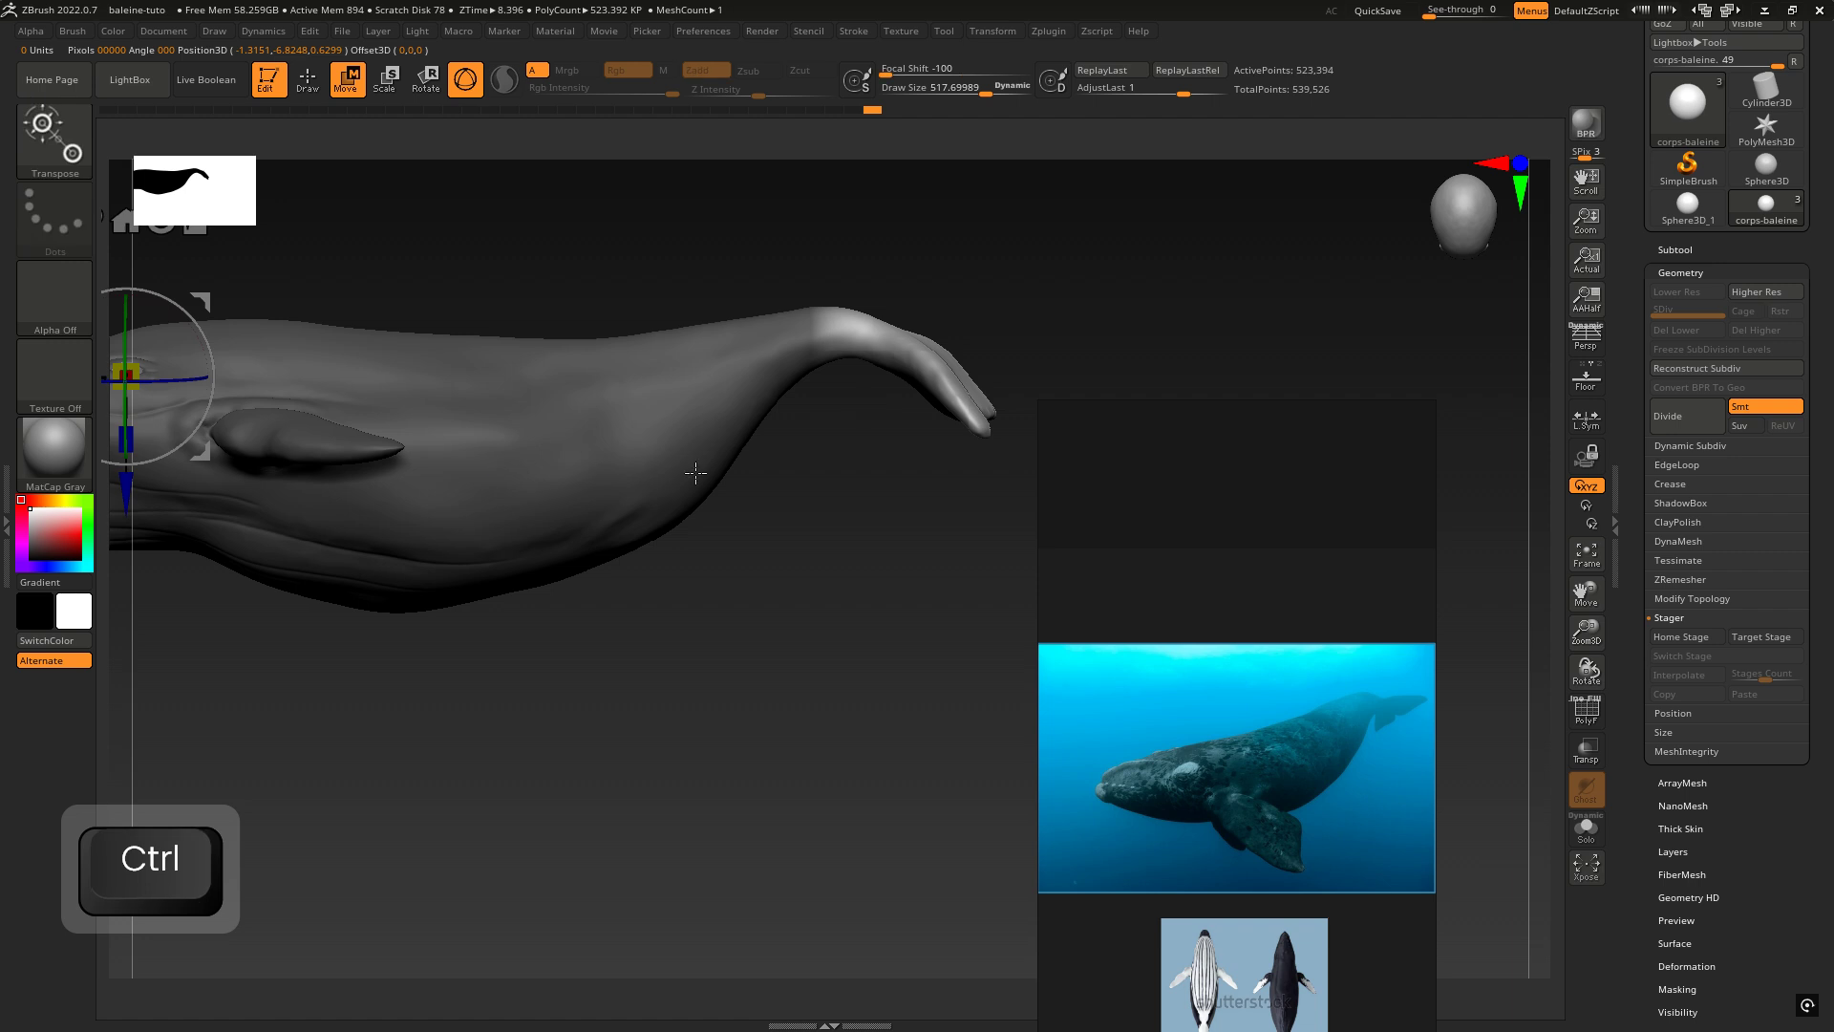
pyautogui.moveTo(747, 583); pyautogui.dragTo(950, 386)
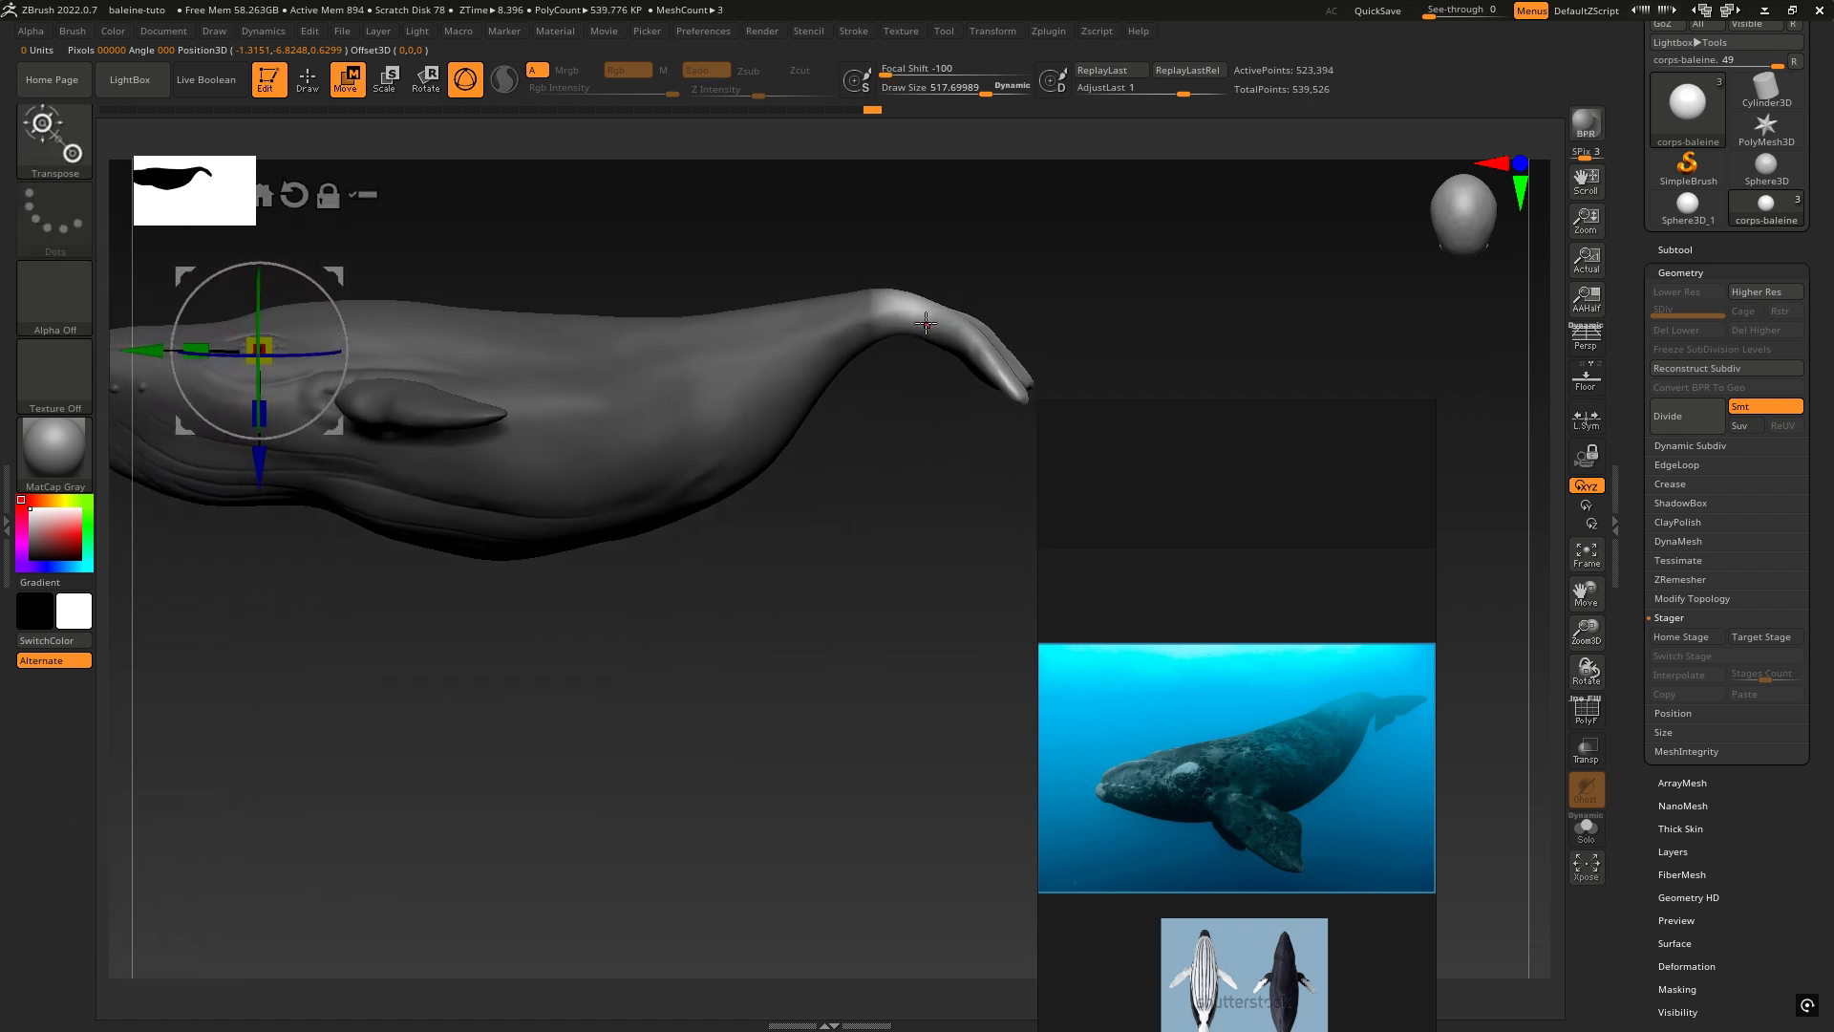
# Step: Center the gizmo on the unmasked tail and shift its pivot to the base of the fluke
pyautogui.keyDown('alt'); pyautogui.moveTo(557, 238); pyautogui.dragTo(640, 310); pyautogui.keyUp('alt')
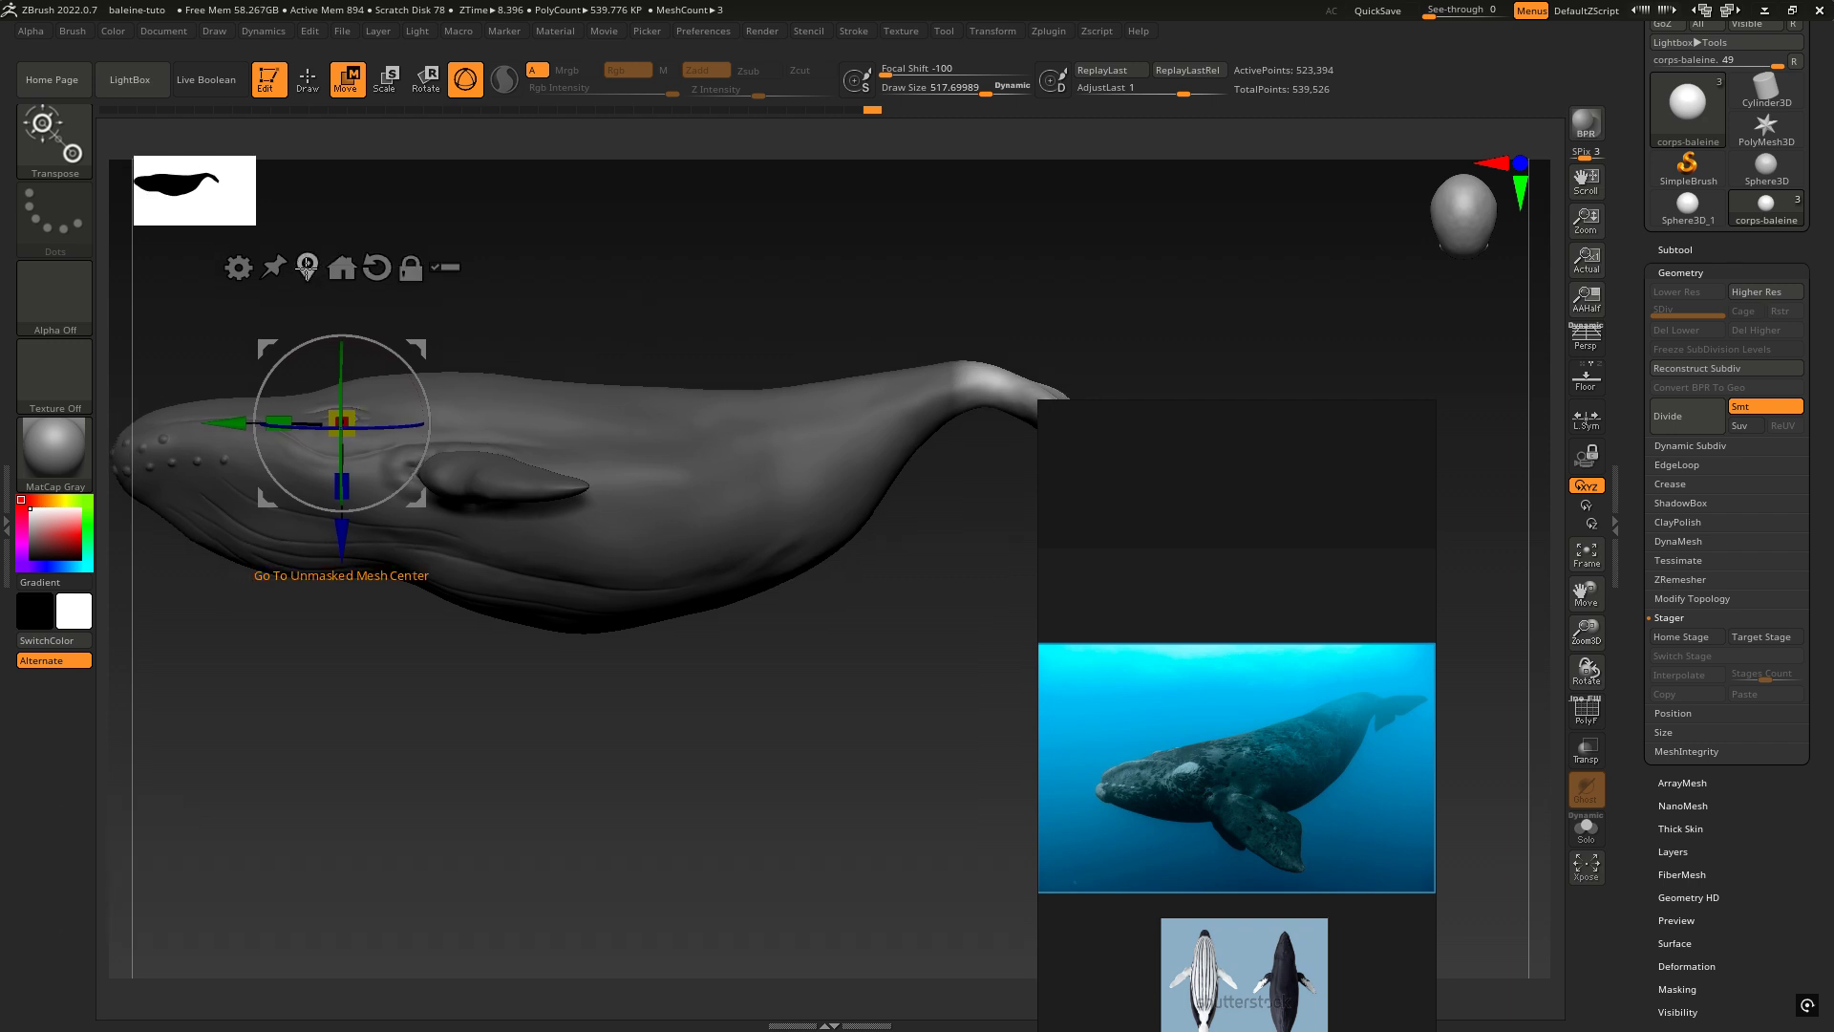
pyautogui.click(307, 269)
pyautogui.keyDown('alt'); pyautogui.moveTo(1100, 287); pyautogui.dragTo(754, 291); pyautogui.keyUp('alt')
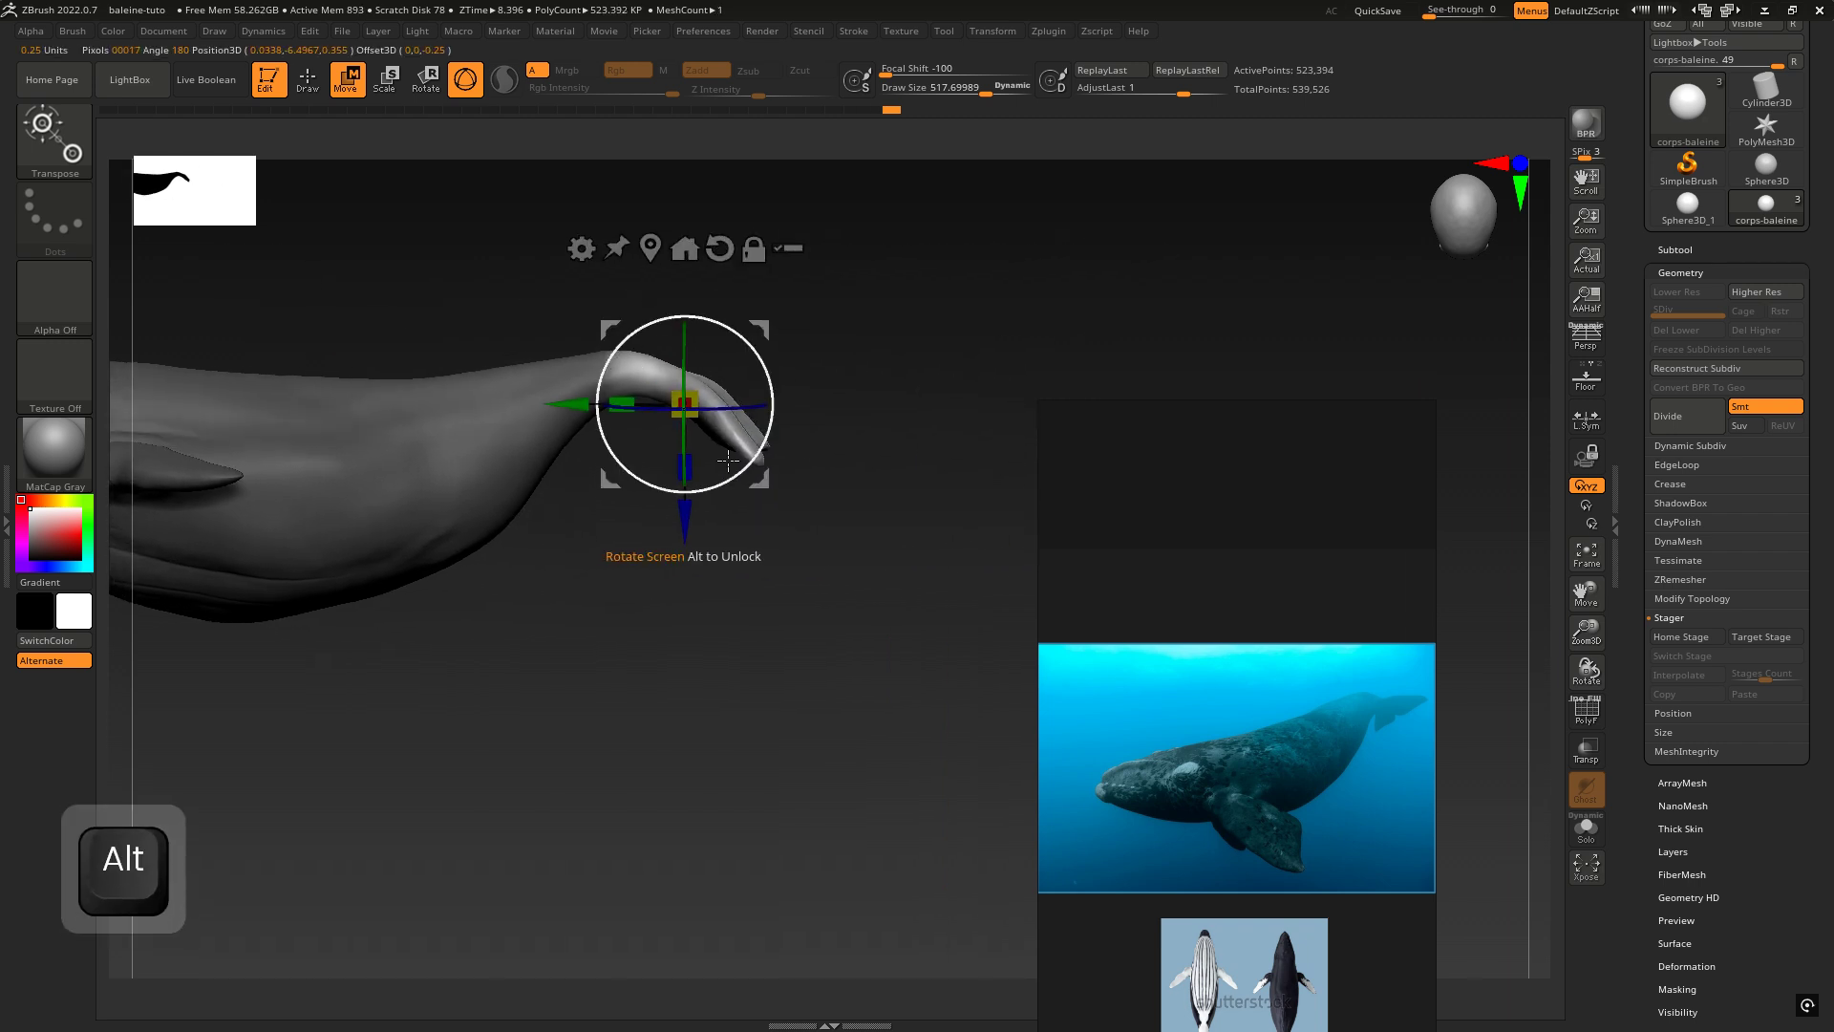
pyautogui.moveTo(729, 460); pyautogui.dragTo(764, 449)
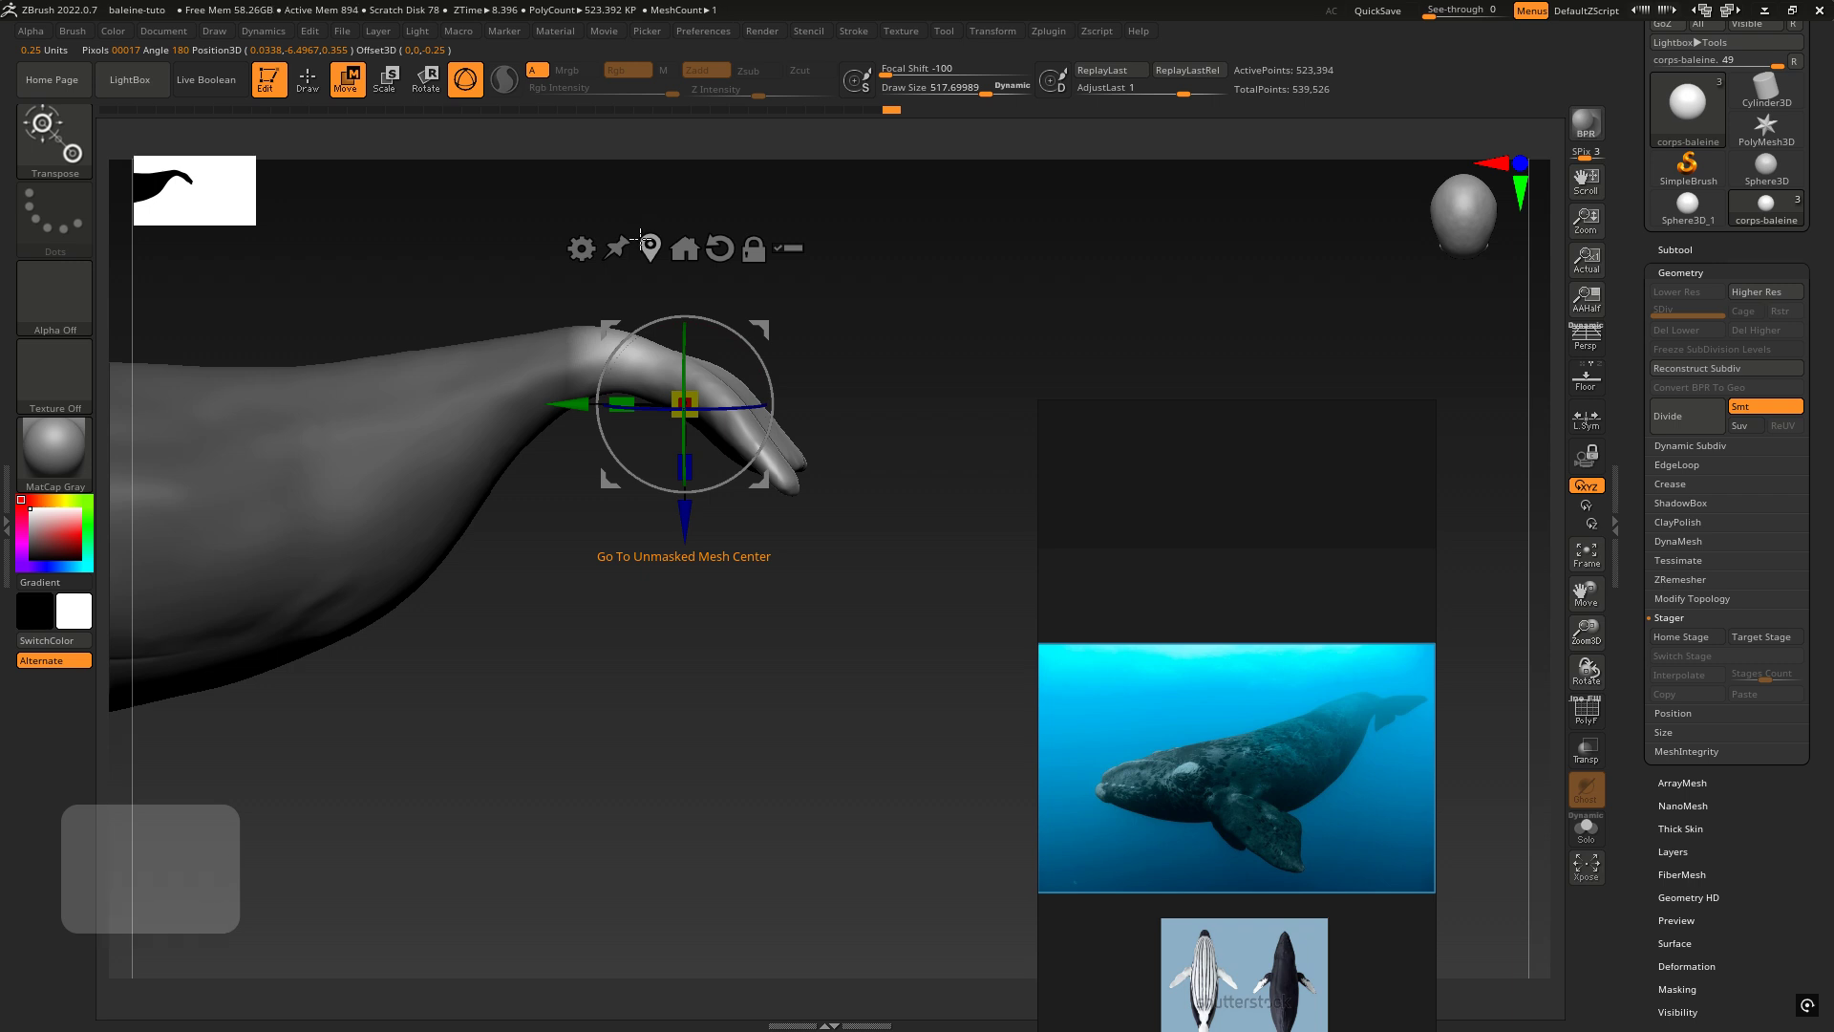
pyautogui.moveTo(789, 522); pyautogui.dragTo(690, 542)
pyautogui.moveTo(722, 519); pyautogui.dragTo(590, 474, button='right')
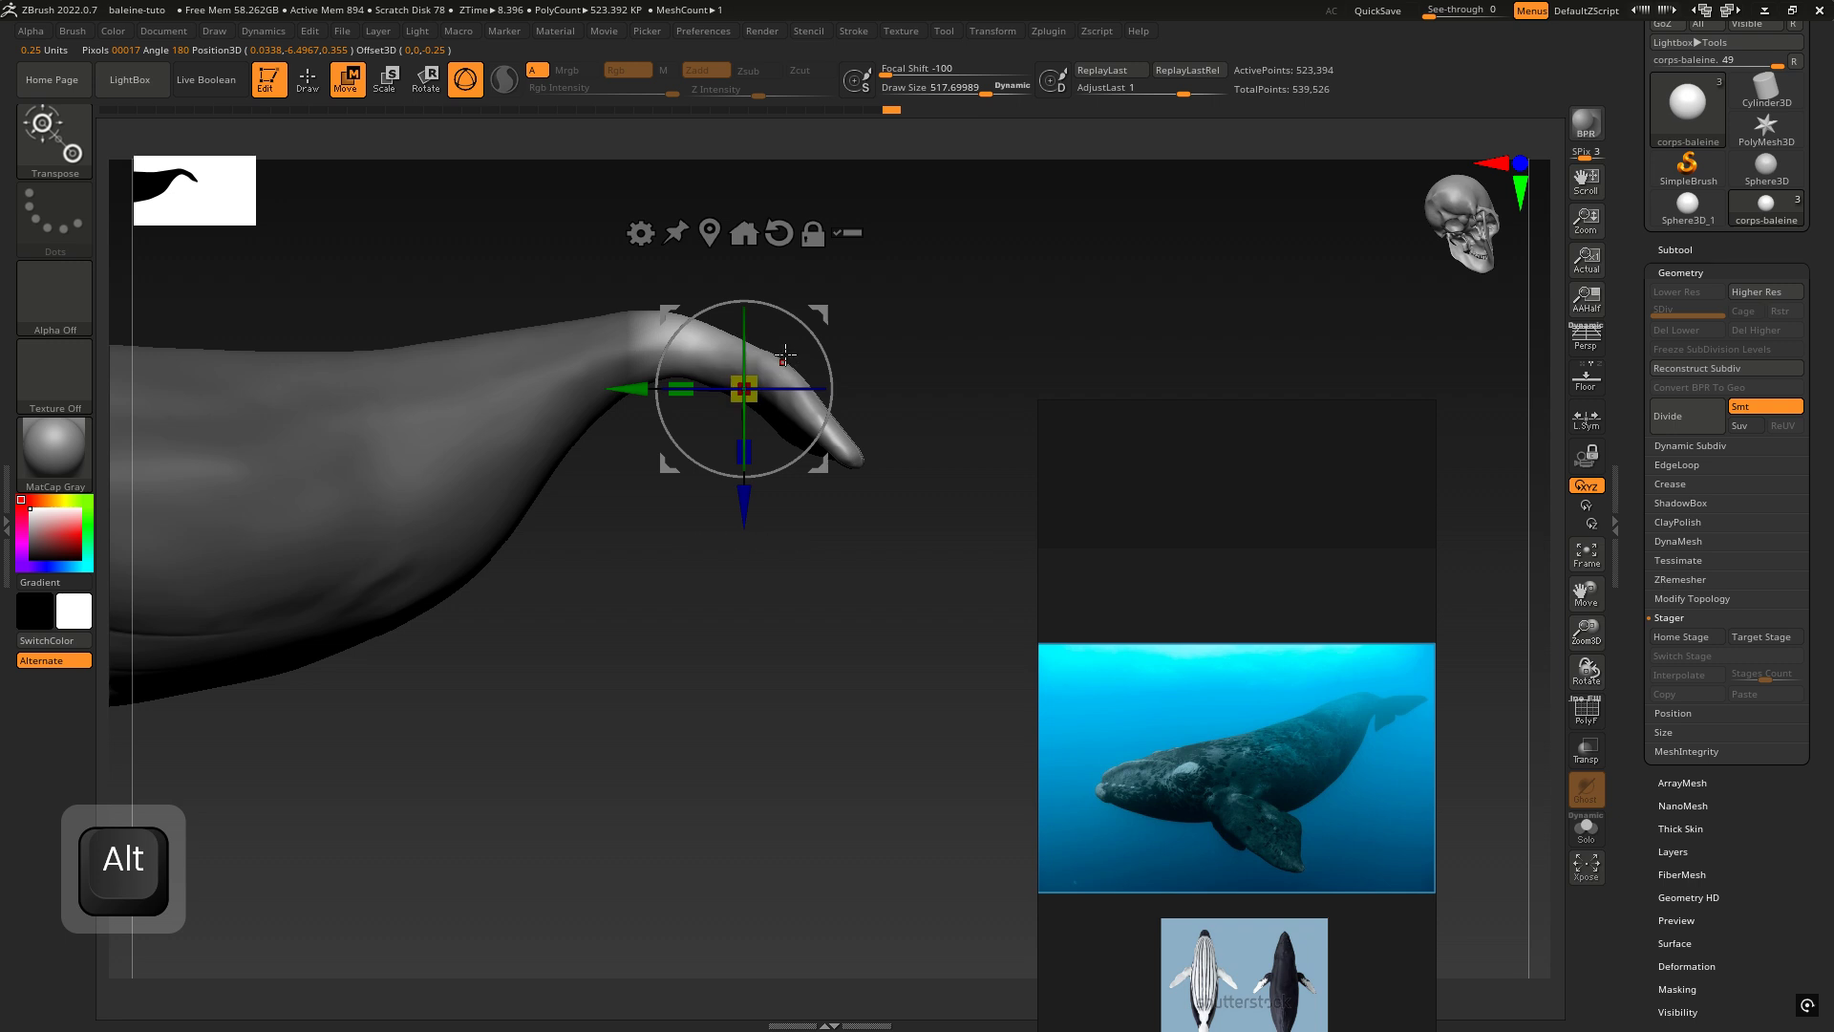
pyautogui.moveTo(784, 356); pyautogui.dragTo(677, 392, button='right')
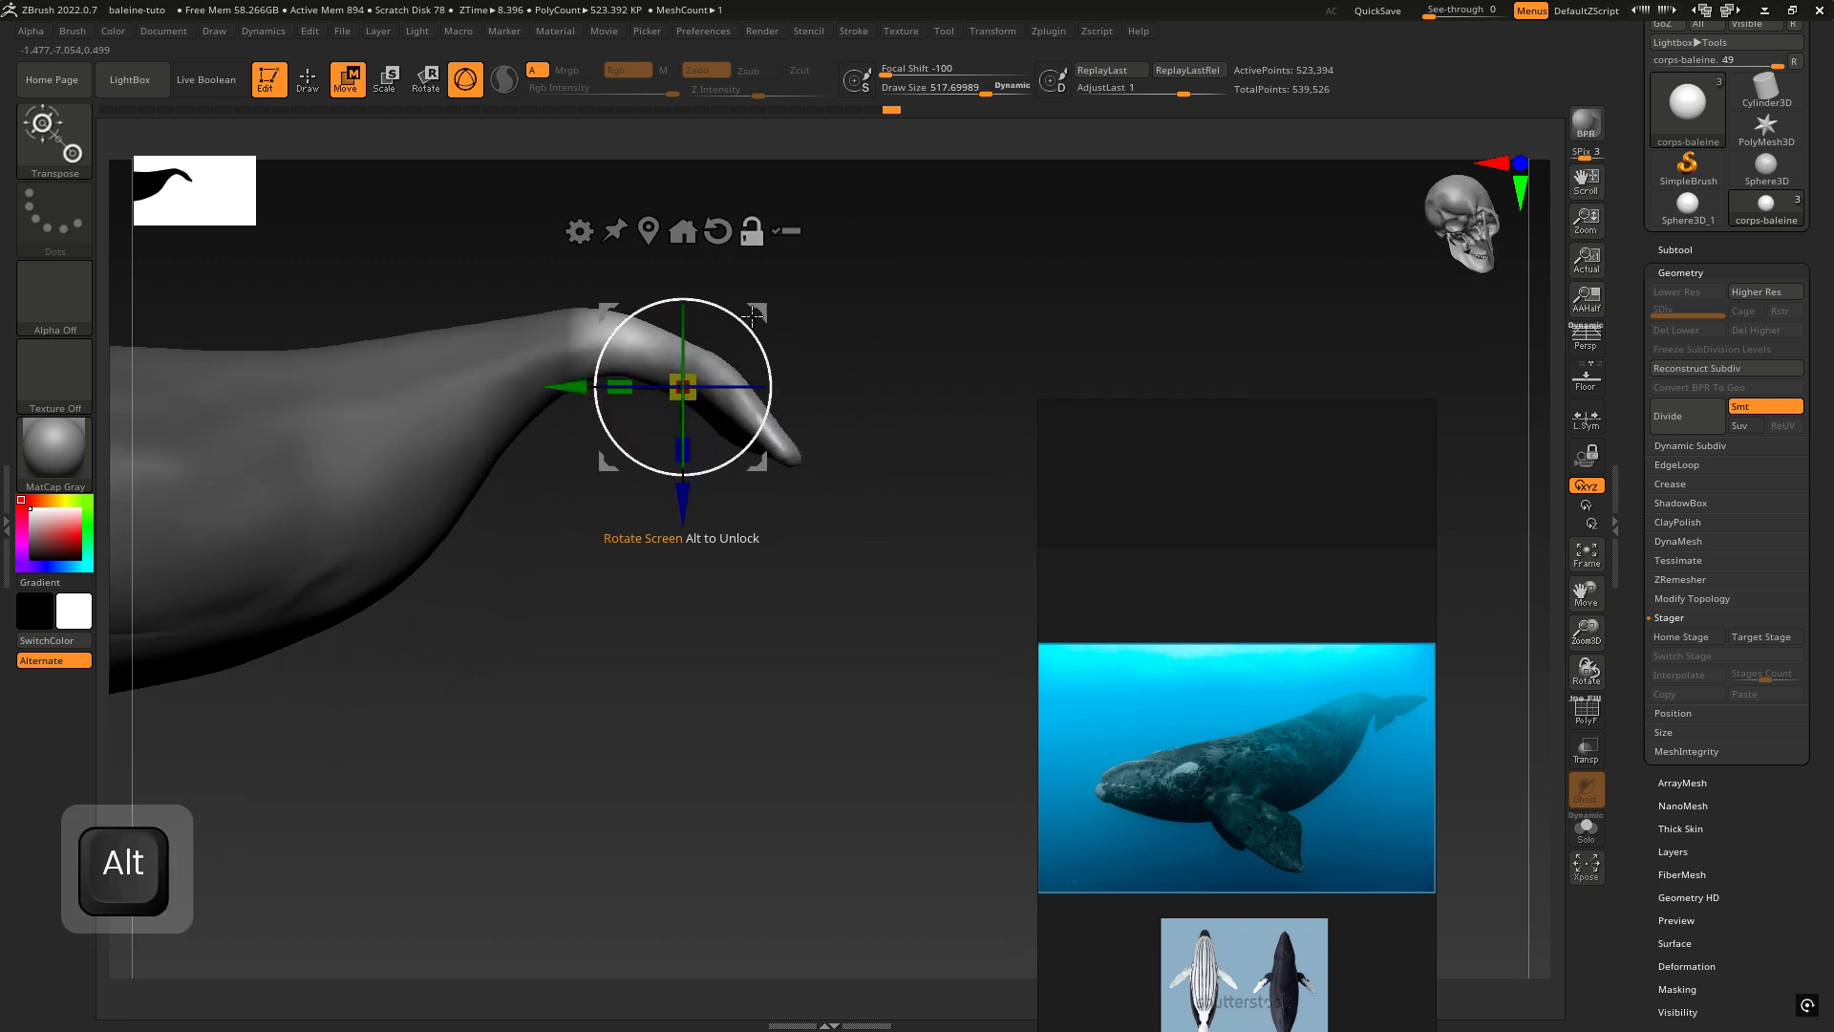
pyautogui.keyDown('alt'); pyautogui.moveTo(762, 310); pyautogui.dragTo(722, 270); pyautogui.keyUp('alt')
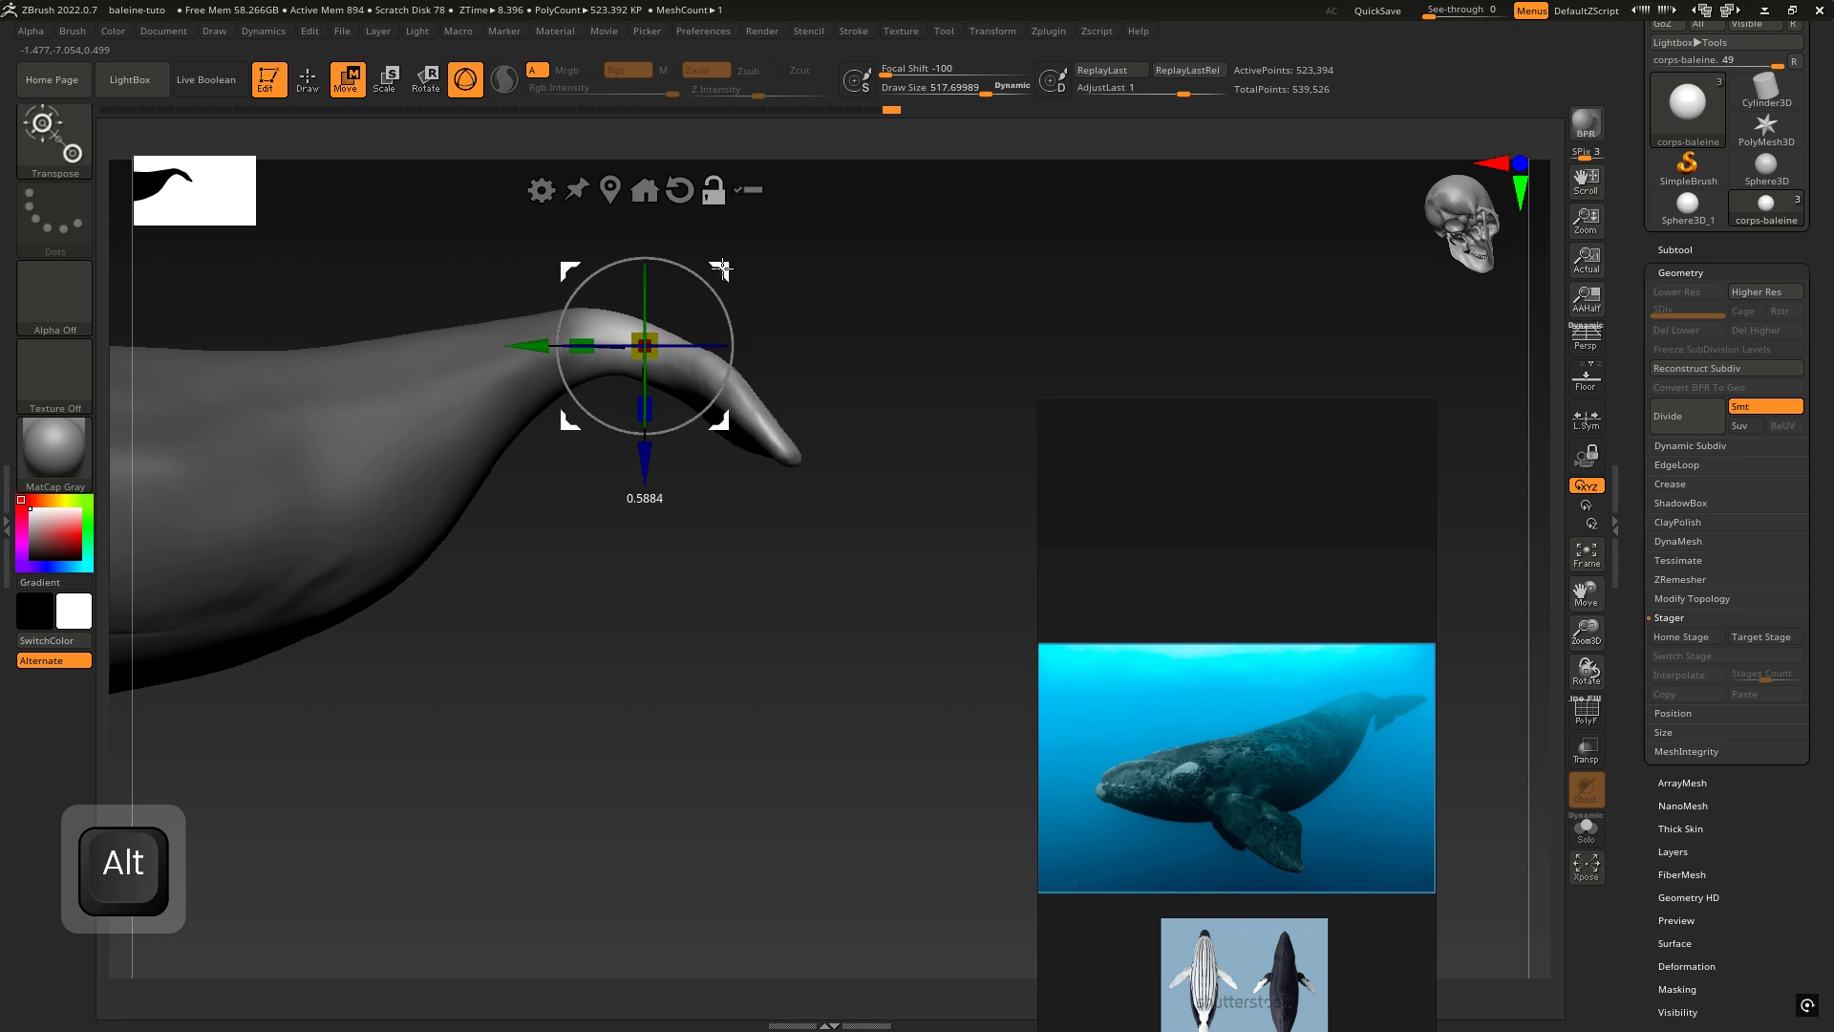
# Step: Rotate the tail fluke upward and tilt it slightly sideways about its base, and clear the mask
pyautogui.moveTo(730, 274); pyautogui.dragTo(820, 292, button='right')
pyautogui.moveTo(691, 304); pyautogui.dragTo(686, 279)
pyautogui.moveTo(788, 487); pyautogui.dragTo(734, 512, button='right')
pyautogui.moveTo(653, 282); pyautogui.dragTo(650, 274)
pyautogui.moveTo(669, 262); pyautogui.dragTo(506, 287, button='right')
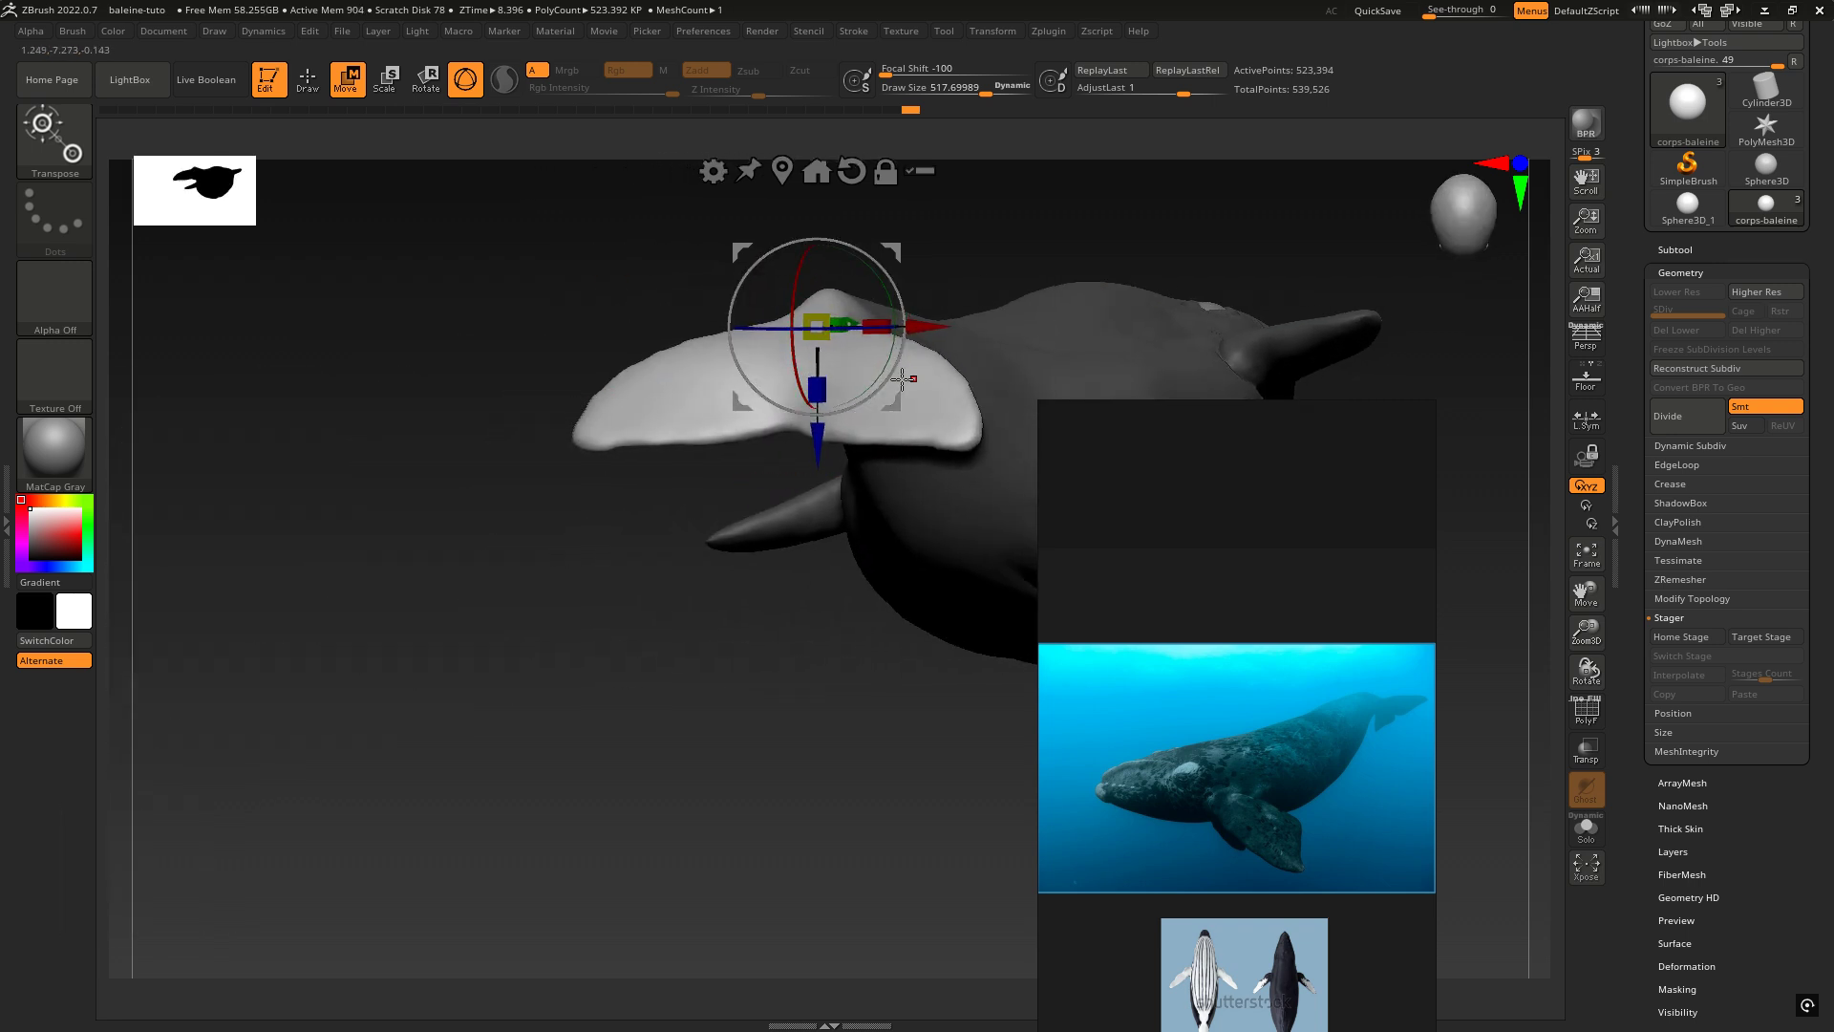
pyautogui.moveTo(874, 375); pyautogui.dragTo(869, 382)
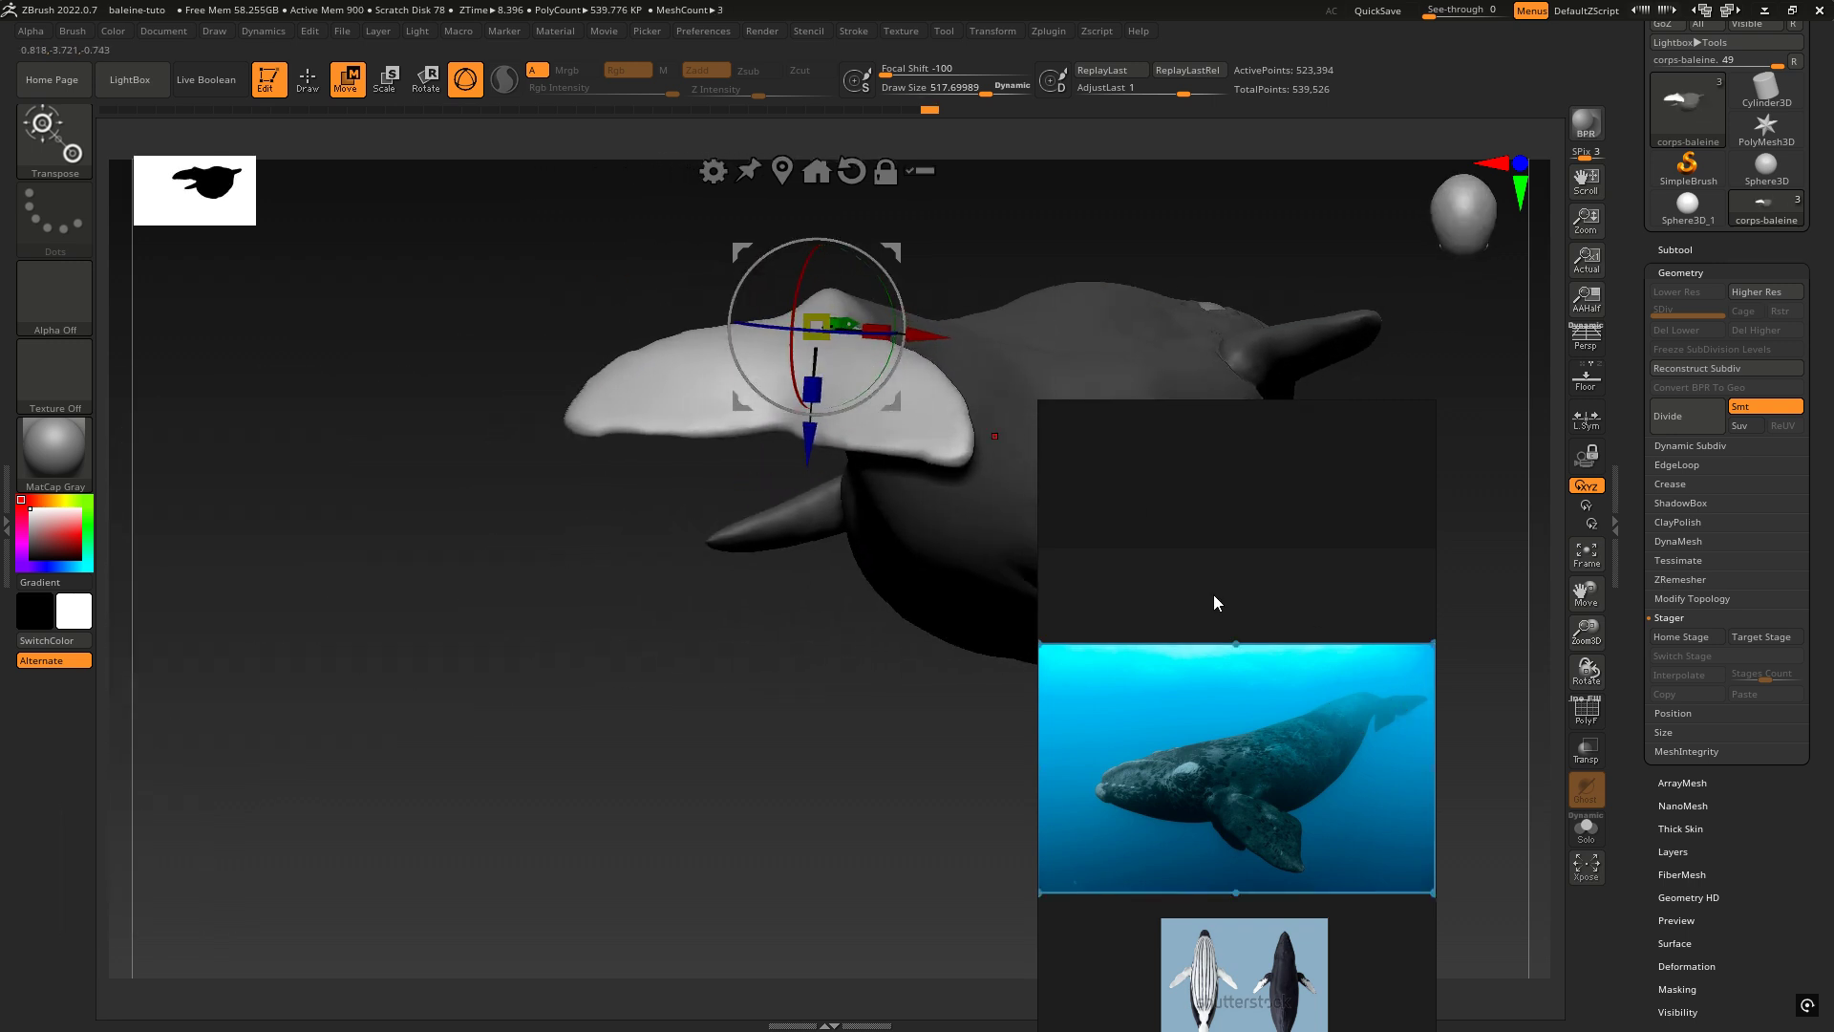
pyautogui.moveTo(623, 598); pyautogui.dragTo(743, 586, button='right')
pyautogui.keyDown('ctrl'); pyautogui.click(862, 838); pyautogui.keyUp('ctrl')
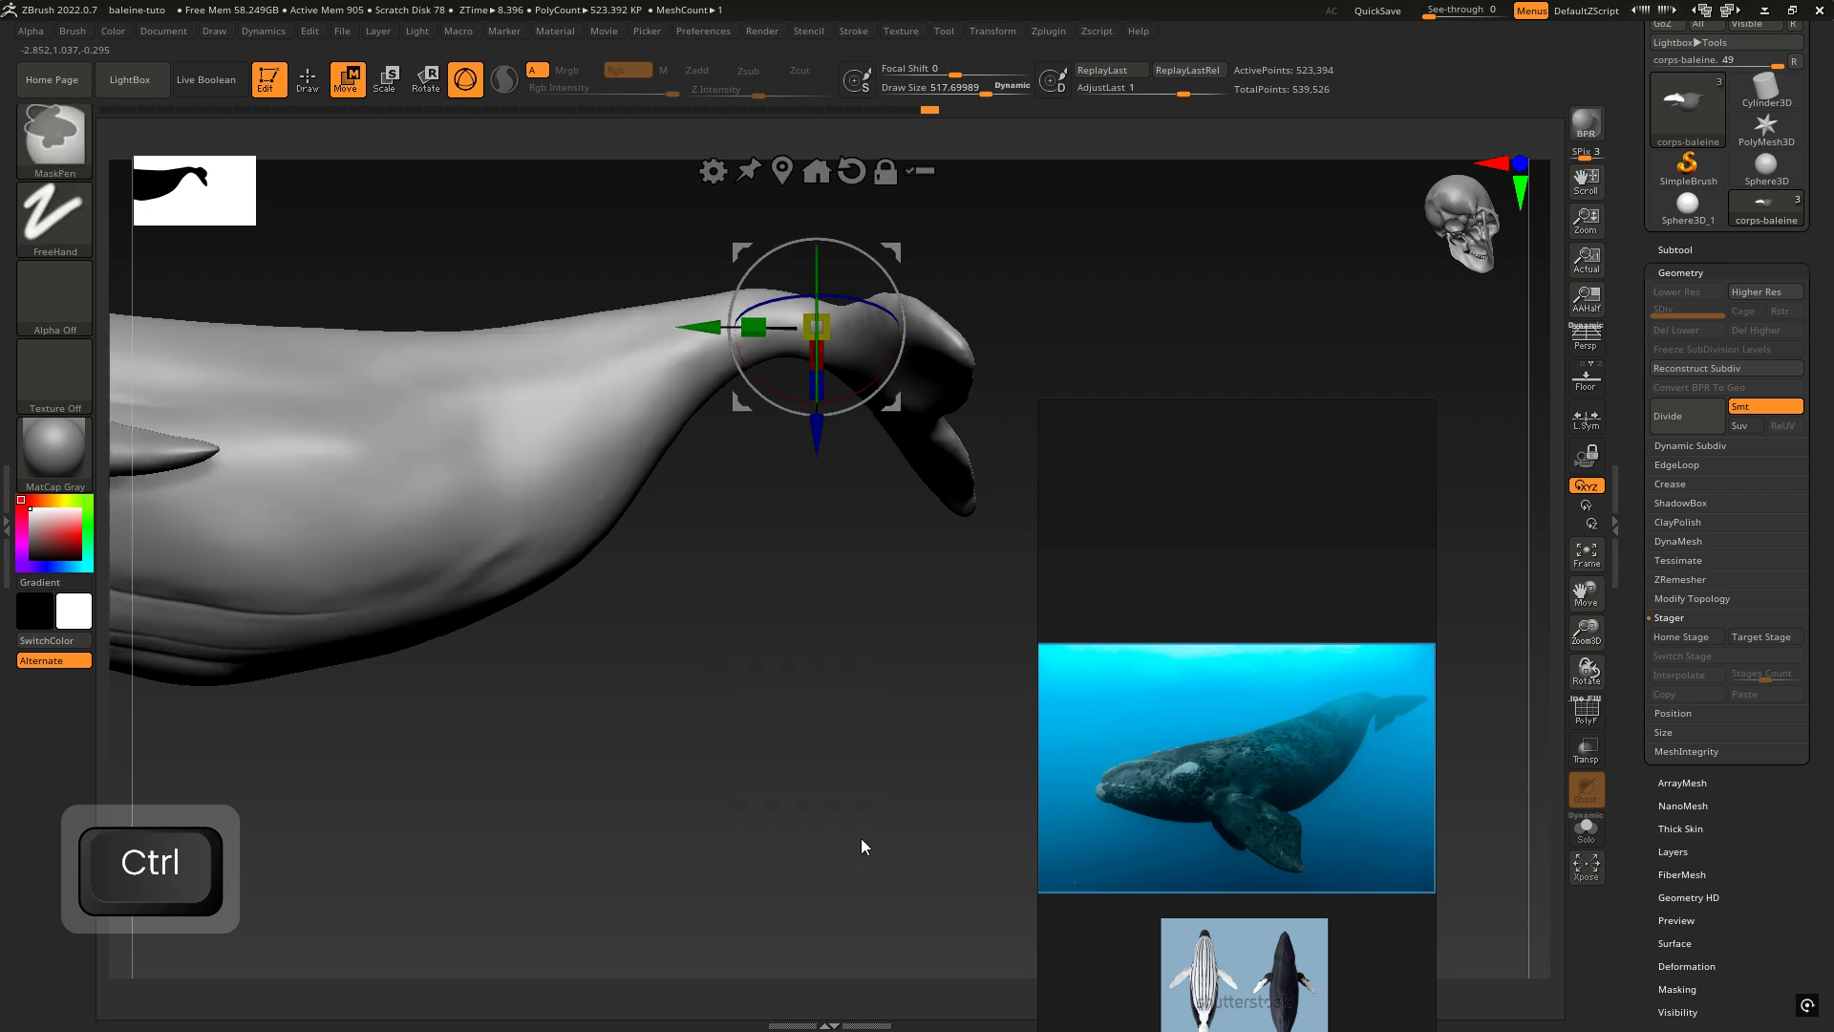
# Step: Smooth the underside of the narrow tail stock just before the fluke at a draw size of about 244
pyautogui.press('q')
pyautogui.moveTo(802, 426)
pyautogui.mouseDown(button='right')
pyautogui.moveTo(839, 561)
pyautogui.moveTo(736, 352)
pyautogui.mouseUp(button='right')
pyautogui.press('space')
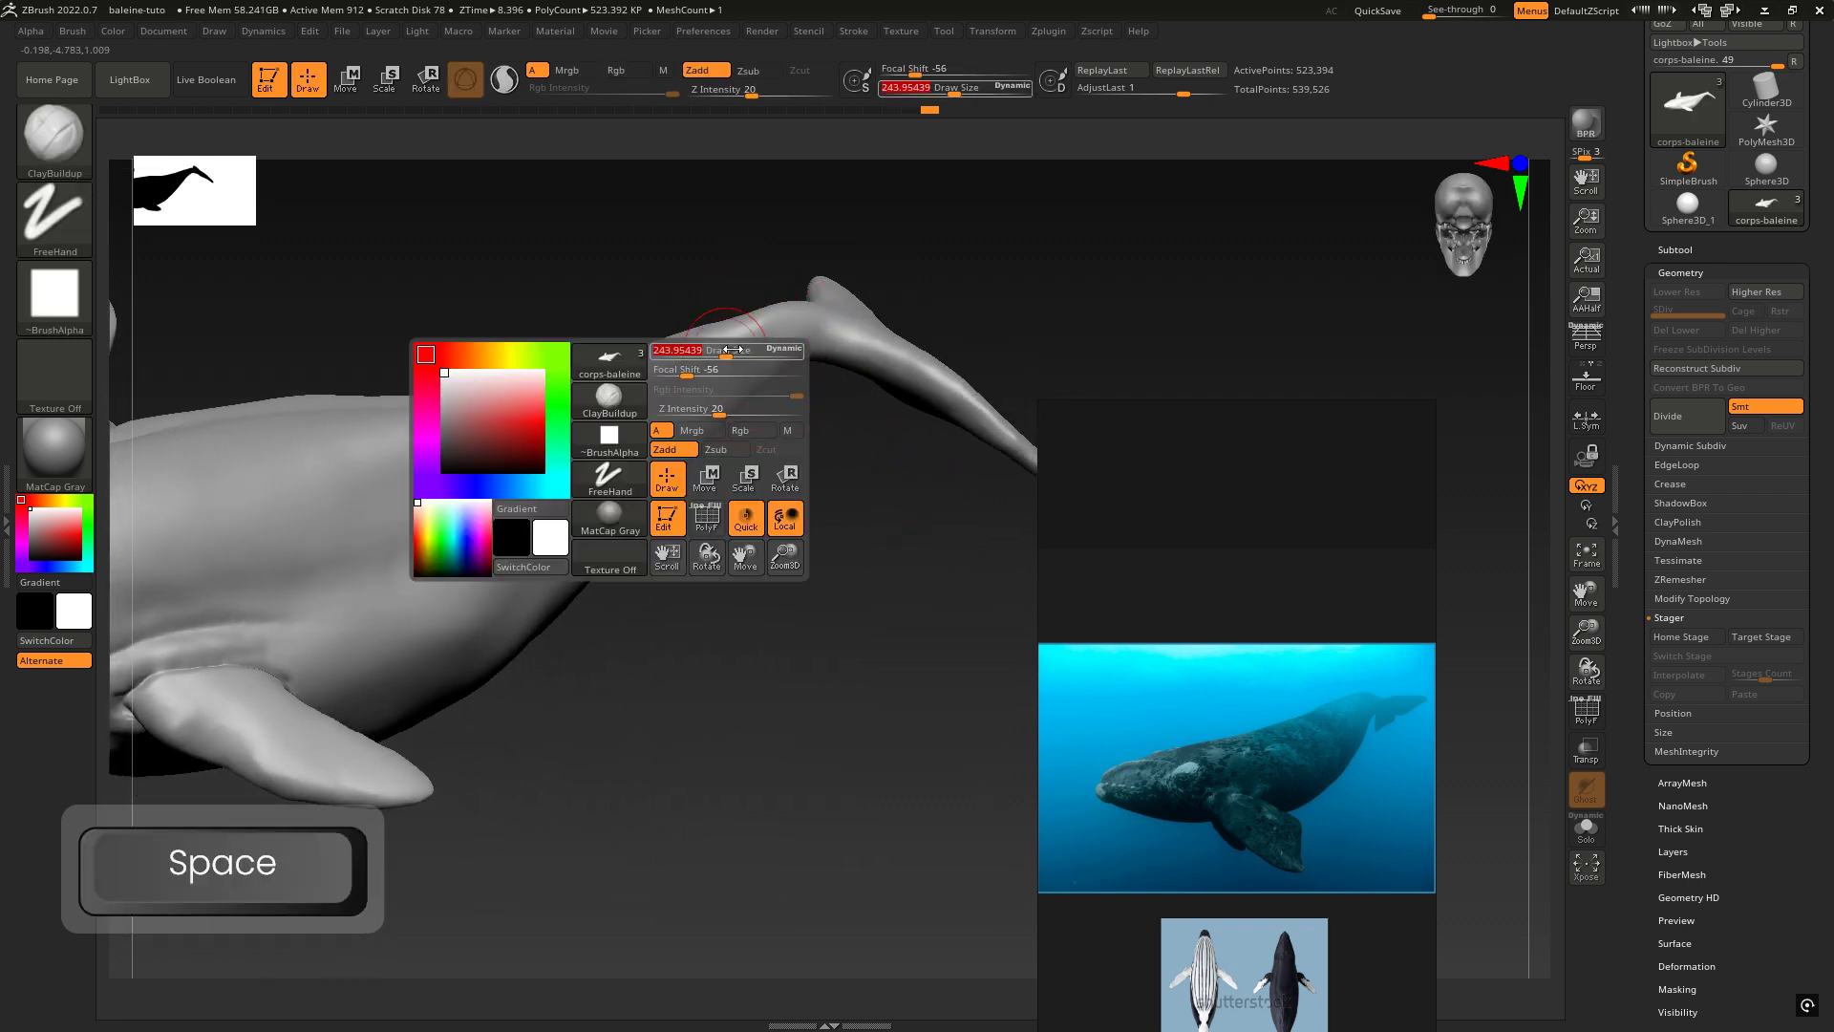
pyautogui.press('shift')
pyautogui.moveTo(758, 376); pyautogui.dragTo(635, 164, button='right')
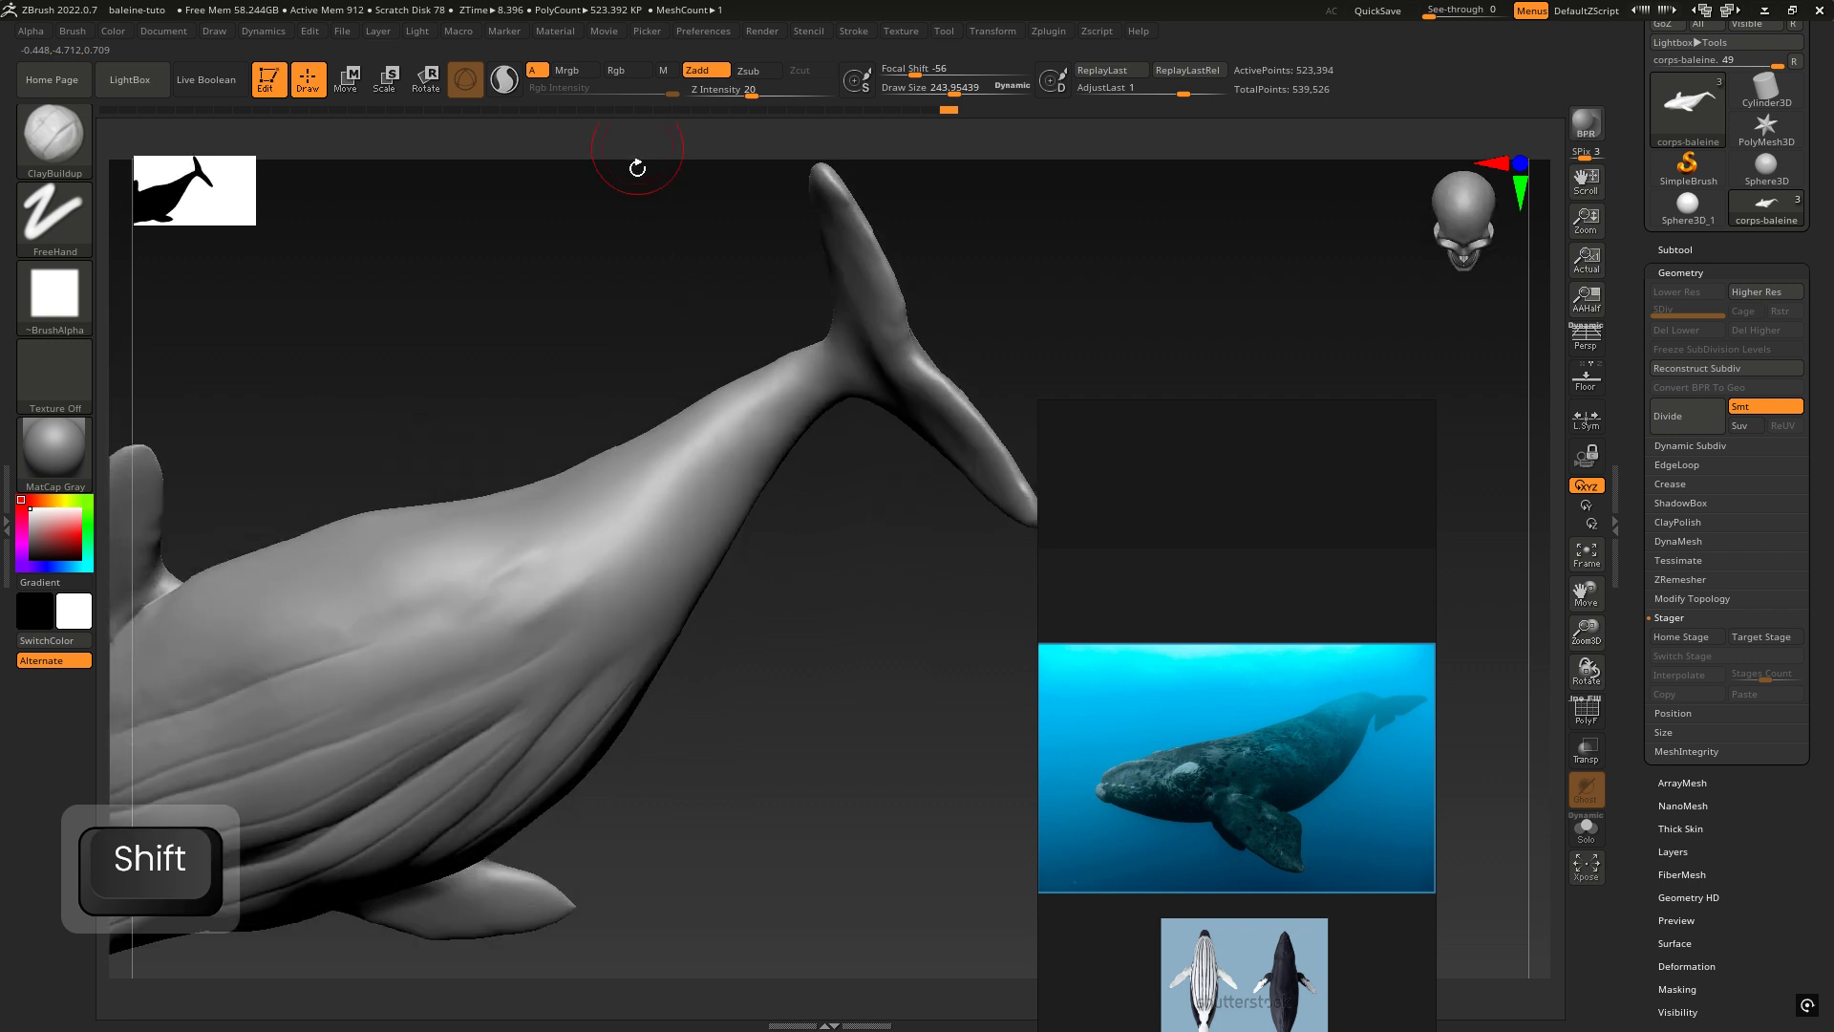
pyautogui.press('shift')
pyautogui.moveTo(805, 386)
pyautogui.mouseDown(button='right')
pyautogui.moveTo(742, 381)
pyautogui.moveTo(813, 512)
pyautogui.mouseUp(button='right')
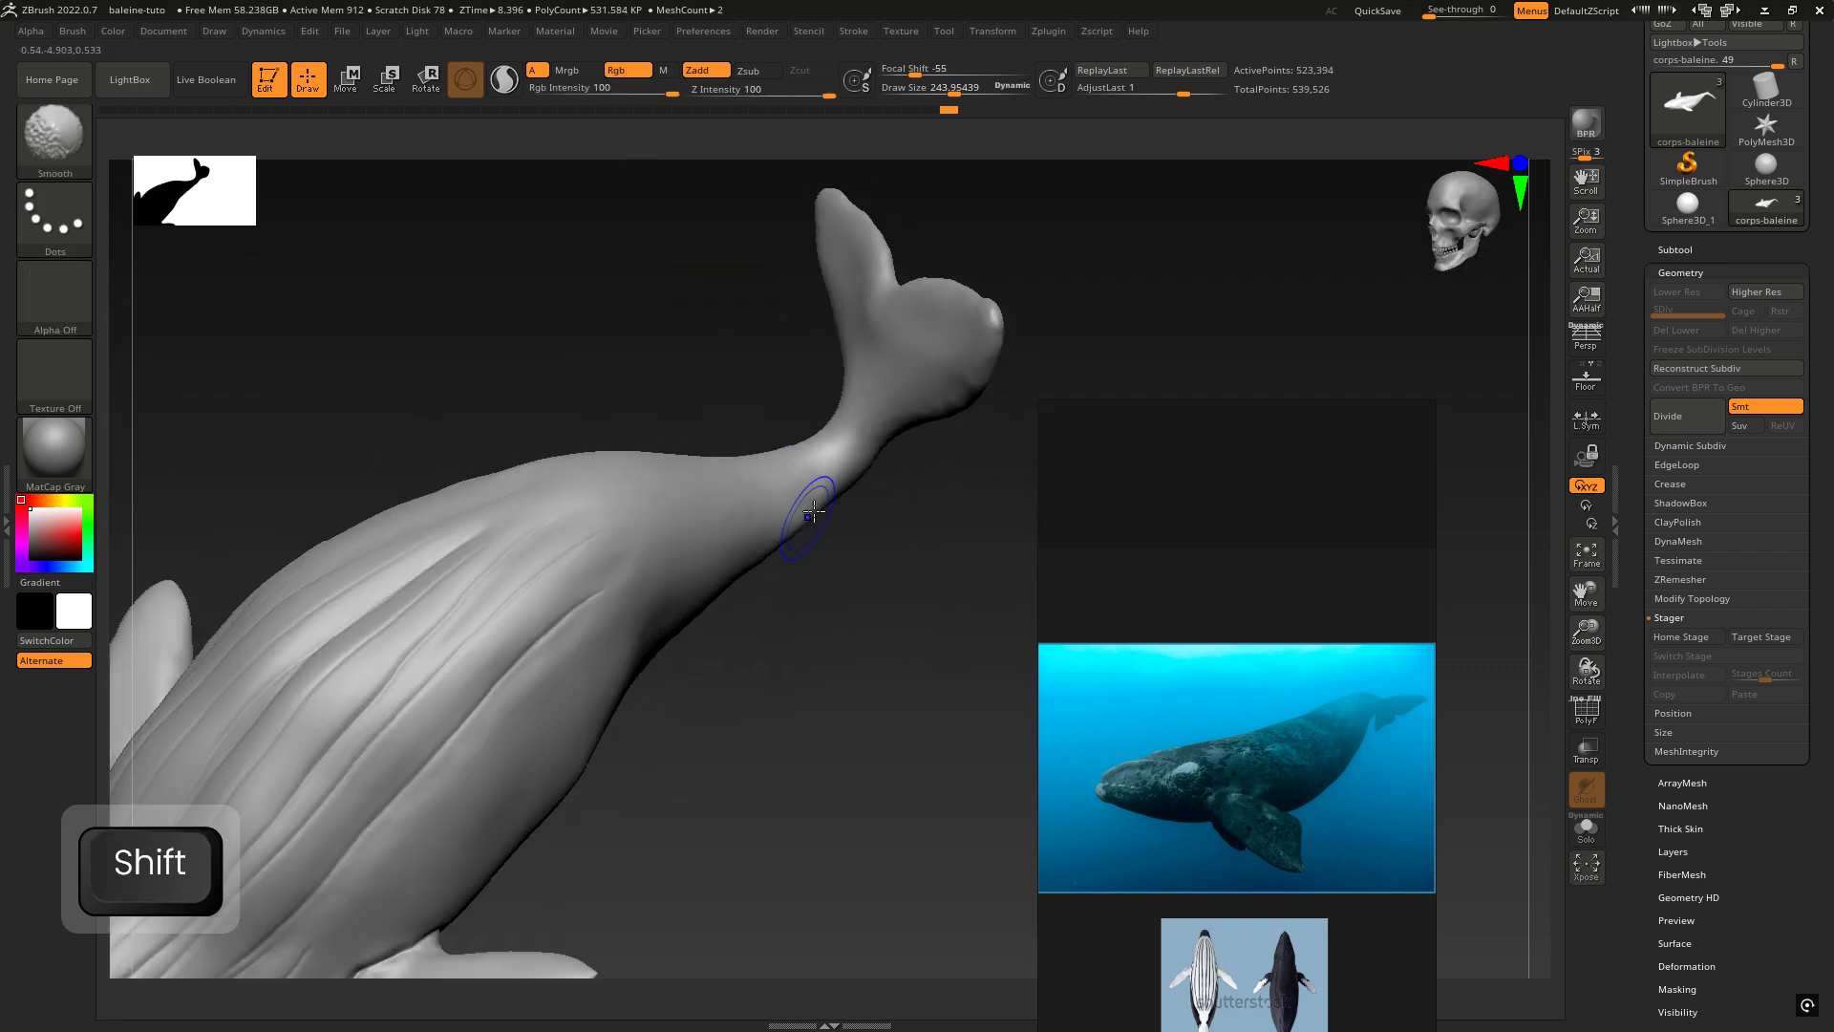
pyautogui.keyDown('shift'); pyautogui.moveTo(787, 489); pyautogui.dragTo(832, 442); pyautogui.keyUp('shift')
# Step: Smooth the faces and edges of the tail fluke where it joins the tail stock
pyautogui.moveTo(846, 410)
pyautogui.mouseDown(button='right')
pyautogui.moveTo(909, 507)
pyautogui.moveTo(927, 407)
pyautogui.mouseUp(button='right')
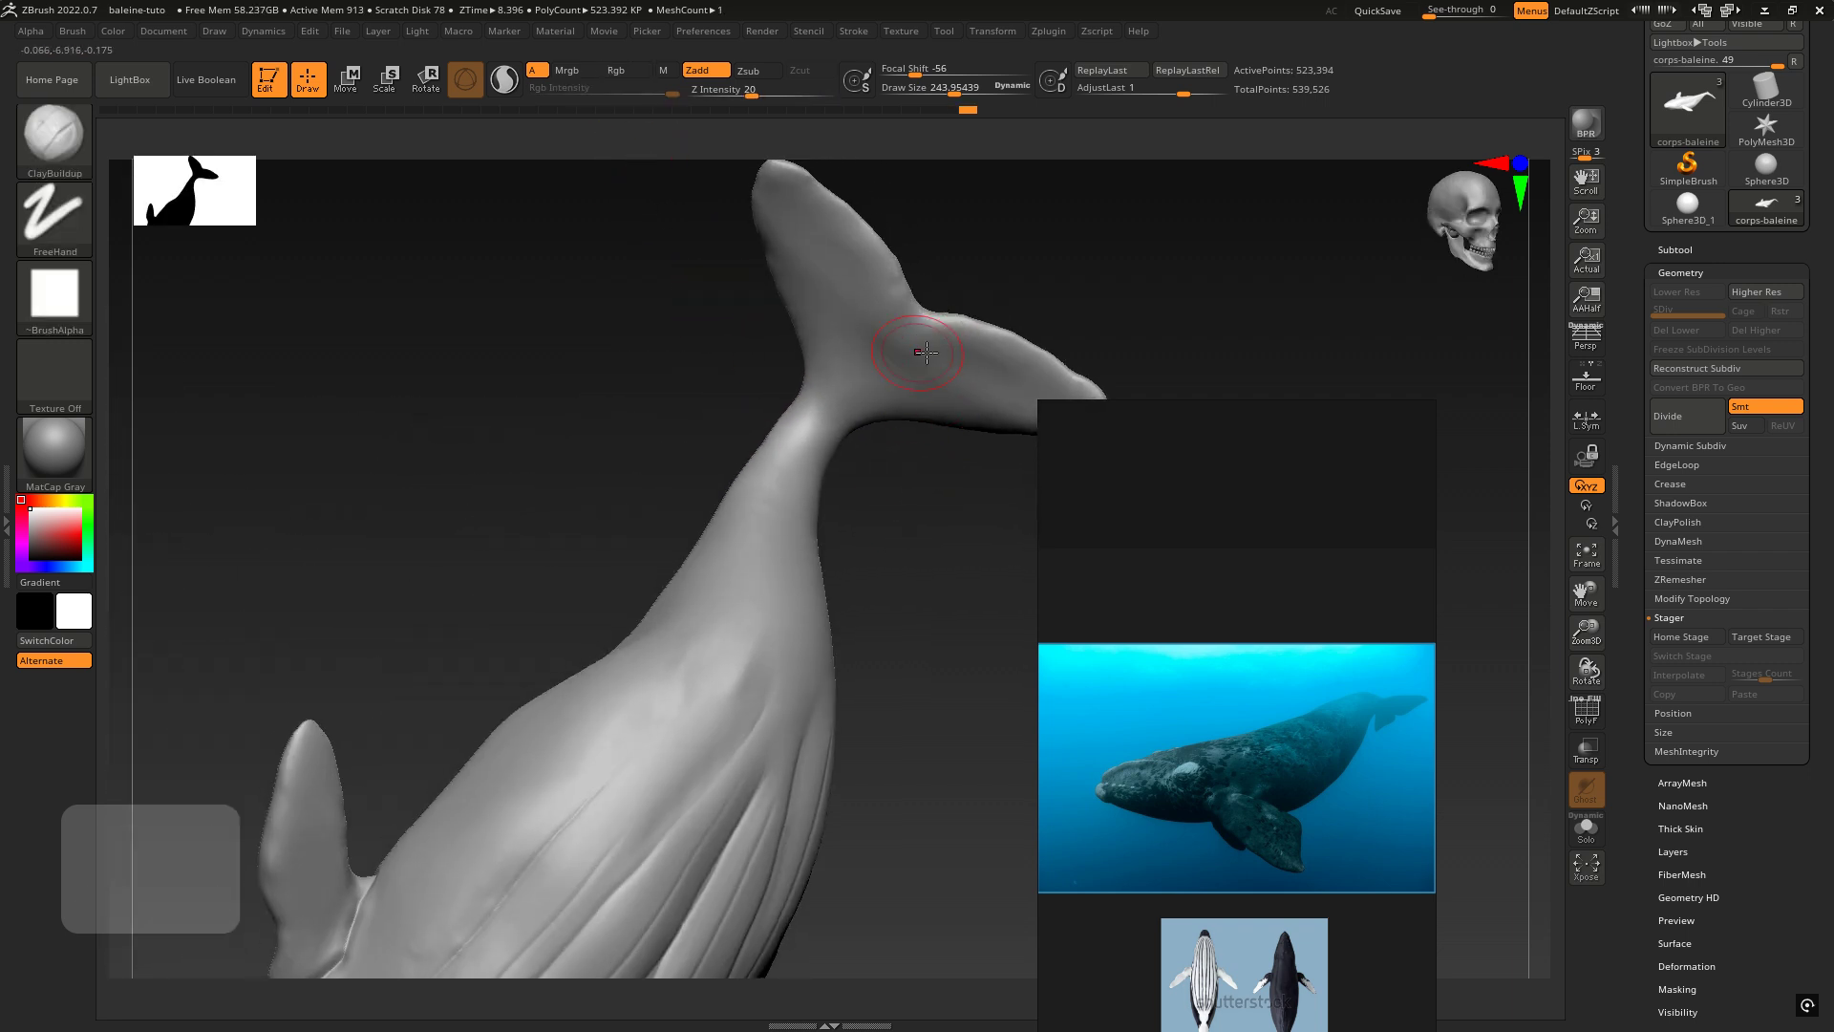
pyautogui.keyDown('shift'); pyautogui.moveTo(889, 368); pyautogui.dragTo(783, 252); pyautogui.keyUp('shift')
pyautogui.moveTo(812, 277)
pyautogui.mouseDown(button='right')
pyautogui.moveTo(860, 517)
pyautogui.moveTo(827, 425)
pyautogui.moveTo(780, 402)
pyautogui.moveTo(908, 295)
pyautogui.moveTo(840, 226)
pyautogui.moveTo(560, 410)
pyautogui.moveTo(488, 397)
pyautogui.mouseUp(button='right')
pyautogui.press('shift')
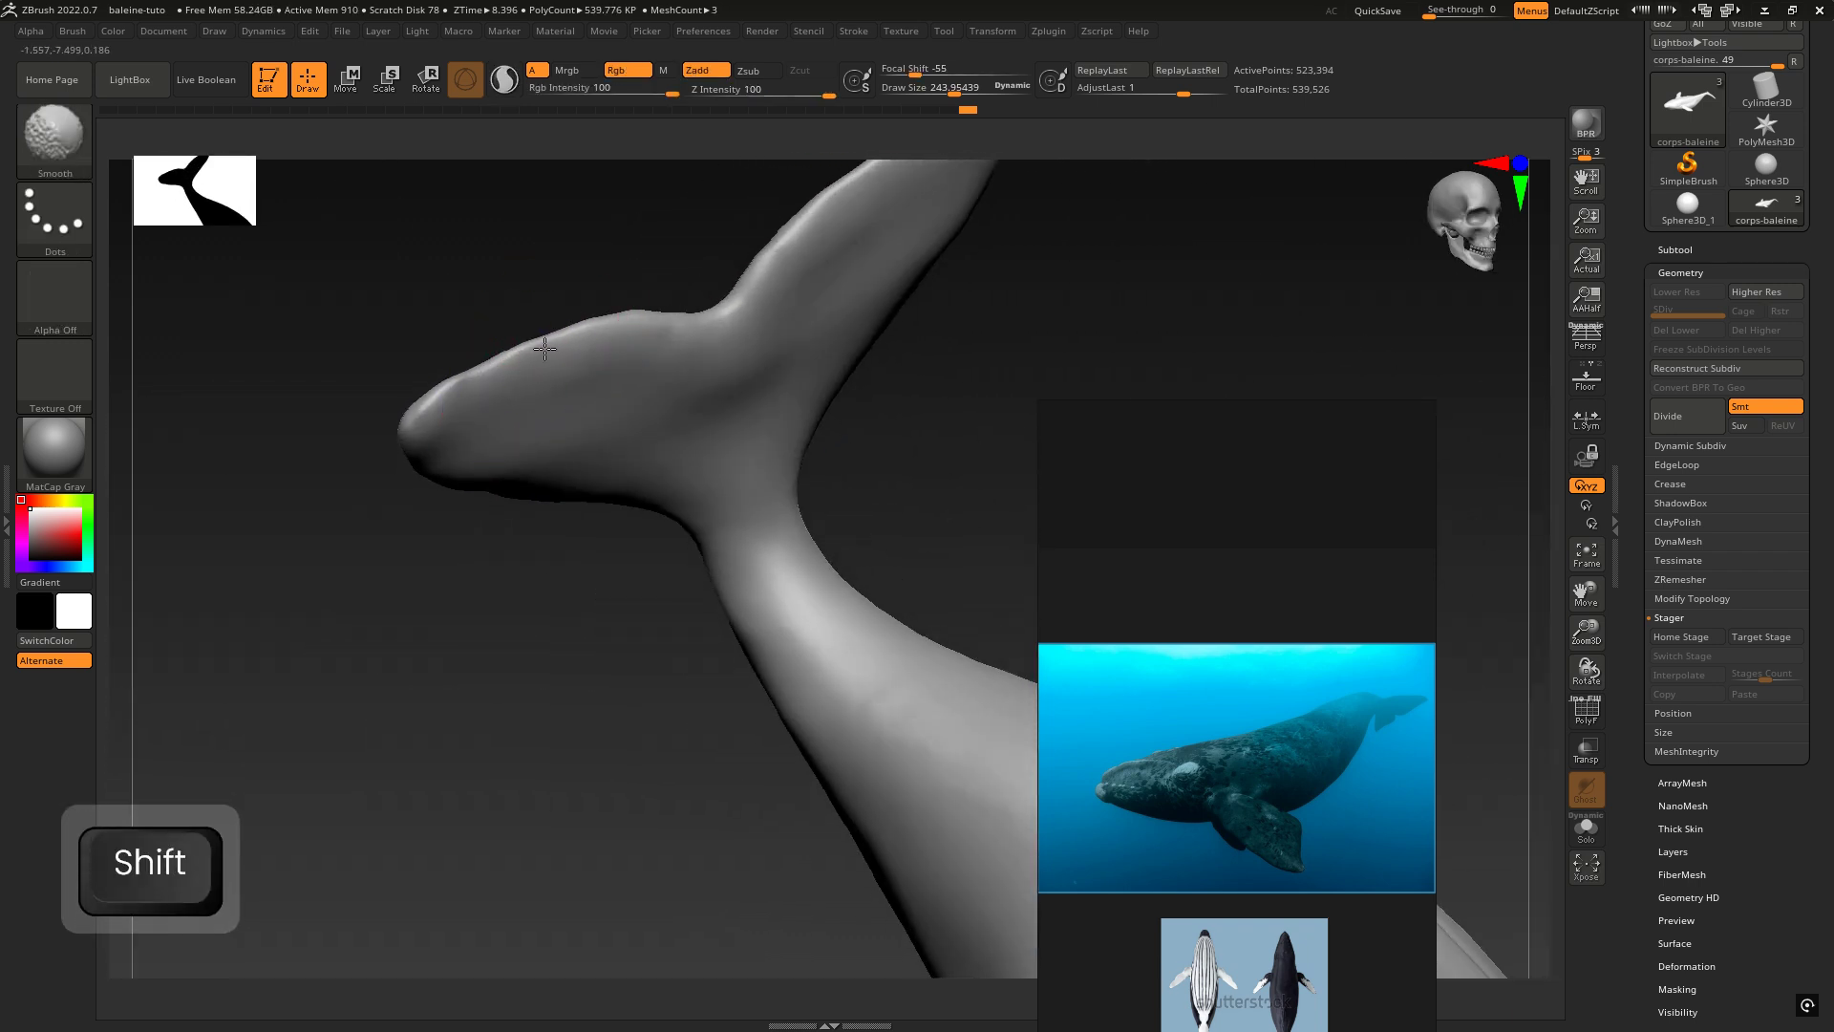
pyautogui.keyDown('shift'); pyautogui.moveTo(743, 372); pyautogui.dragTo(732, 346); pyautogui.keyUp('shift')
pyautogui.moveTo(733, 346)
pyautogui.mouseDown(button='right')
pyautogui.moveTo(761, 369)
pyautogui.moveTo(856, 335)
pyautogui.moveTo(765, 306)
pyautogui.mouseUp(button='right')
pyautogui.keyDown('shift'); pyautogui.moveTo(857, 444); pyautogui.dragTo(867, 463); pyautogui.keyUp('shift')
pyautogui.press('shift')
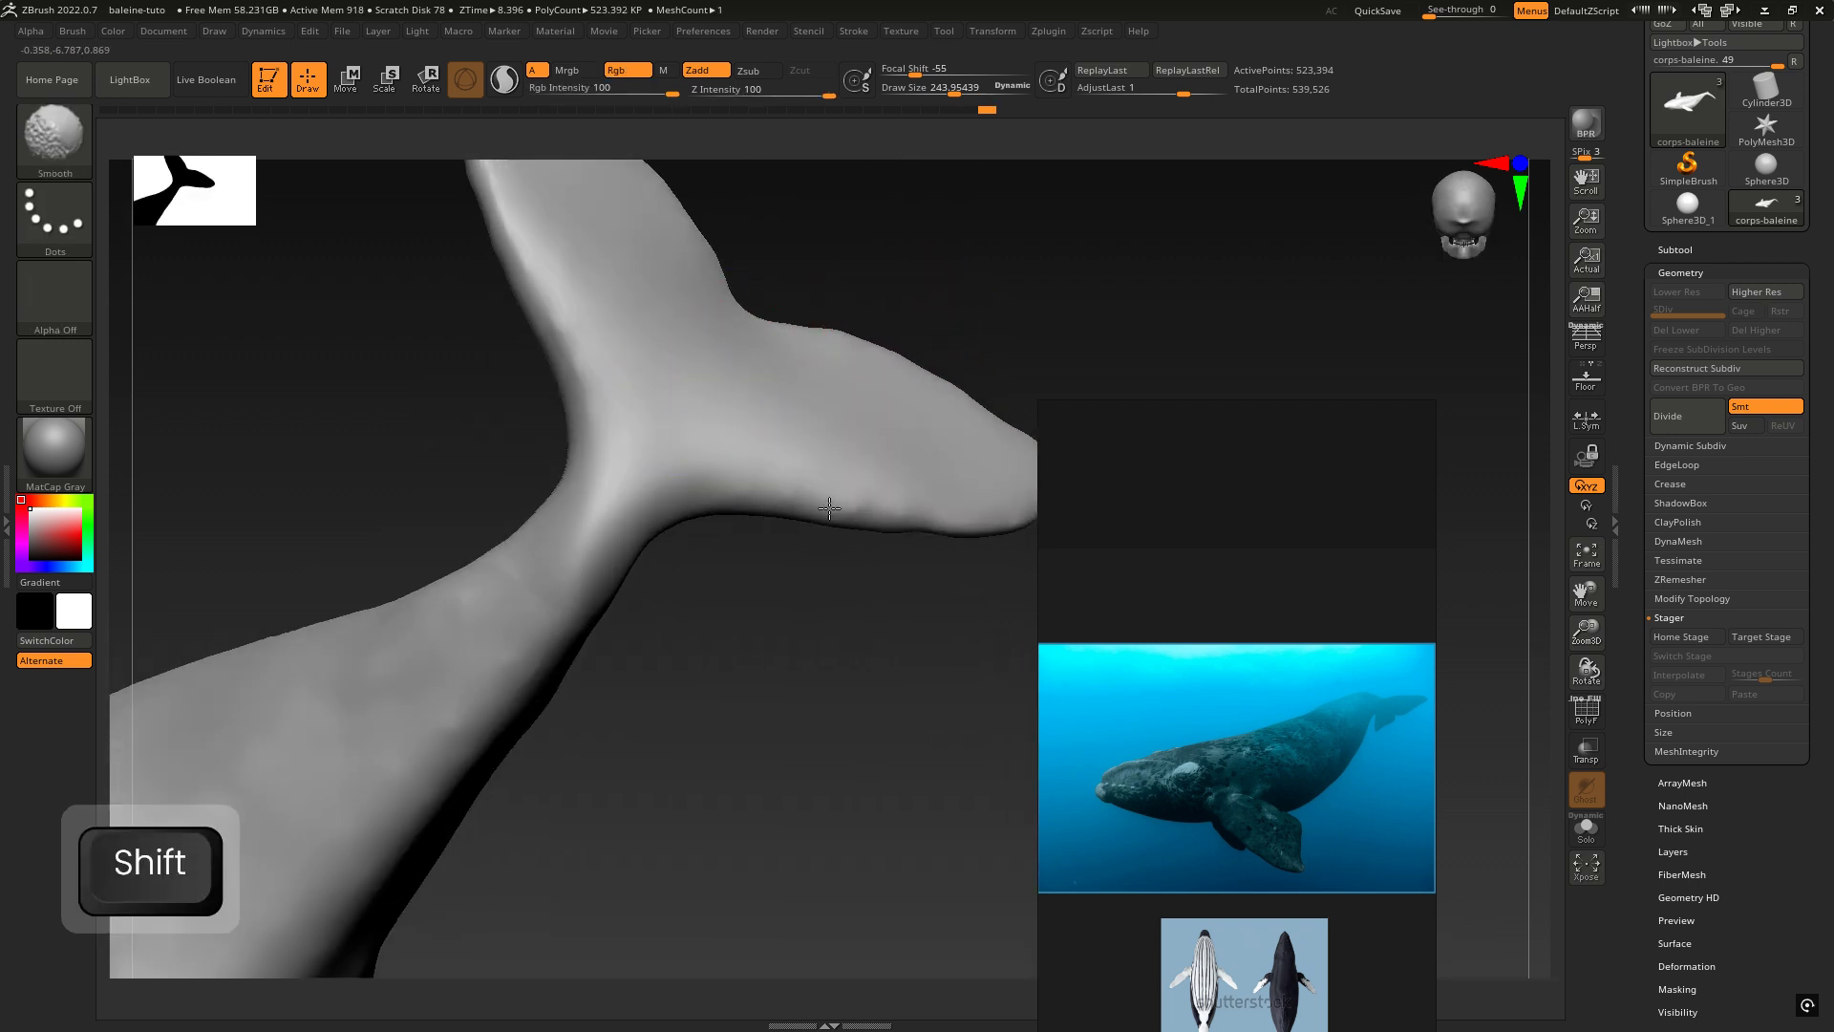
# Step: Examine the whole whale's pose from both sides against the reference photo, moving the reference window out of the way
pyautogui.keyDown('ctrl'); pyautogui.moveTo(888, 498); pyautogui.dragTo(611, 467, button='right'); pyautogui.keyUp('ctrl')
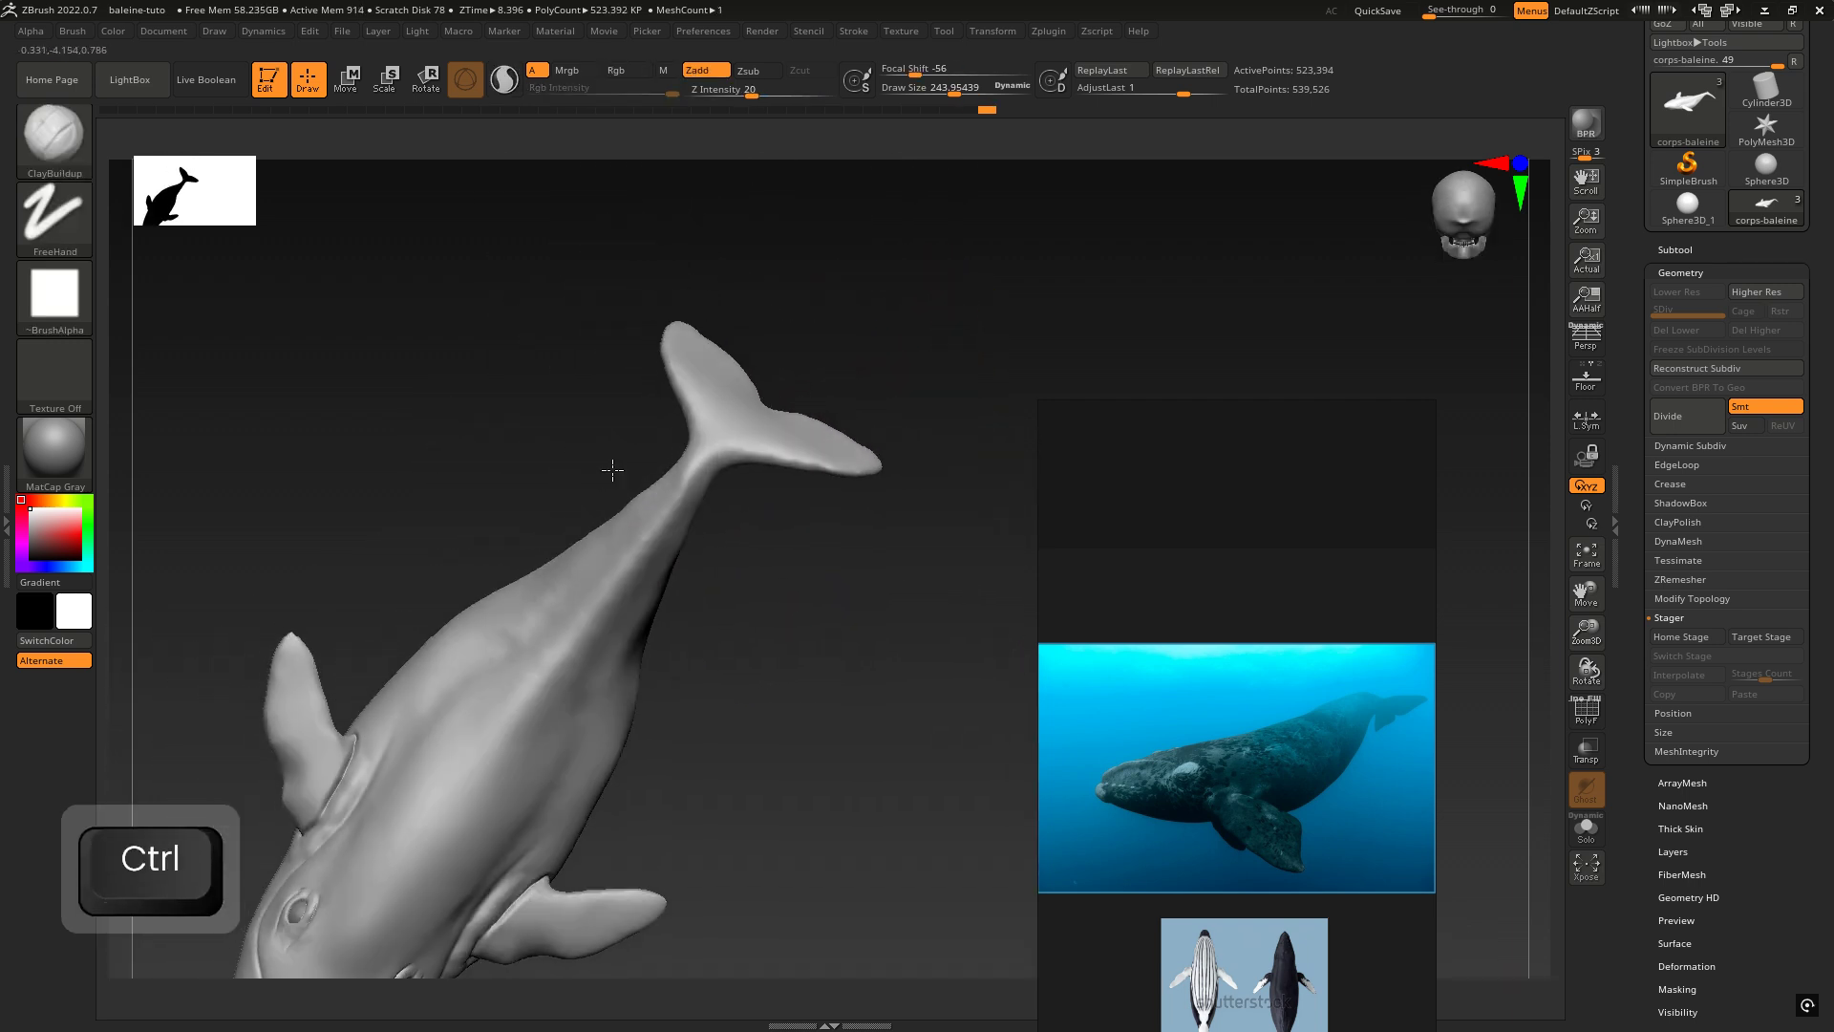
pyautogui.moveTo(647, 404)
pyautogui.mouseDown(button='right')
pyautogui.moveTo(679, 446)
pyautogui.moveTo(664, 562)
pyautogui.moveTo(606, 553)
pyautogui.mouseUp(button='right')
pyautogui.press('shift')
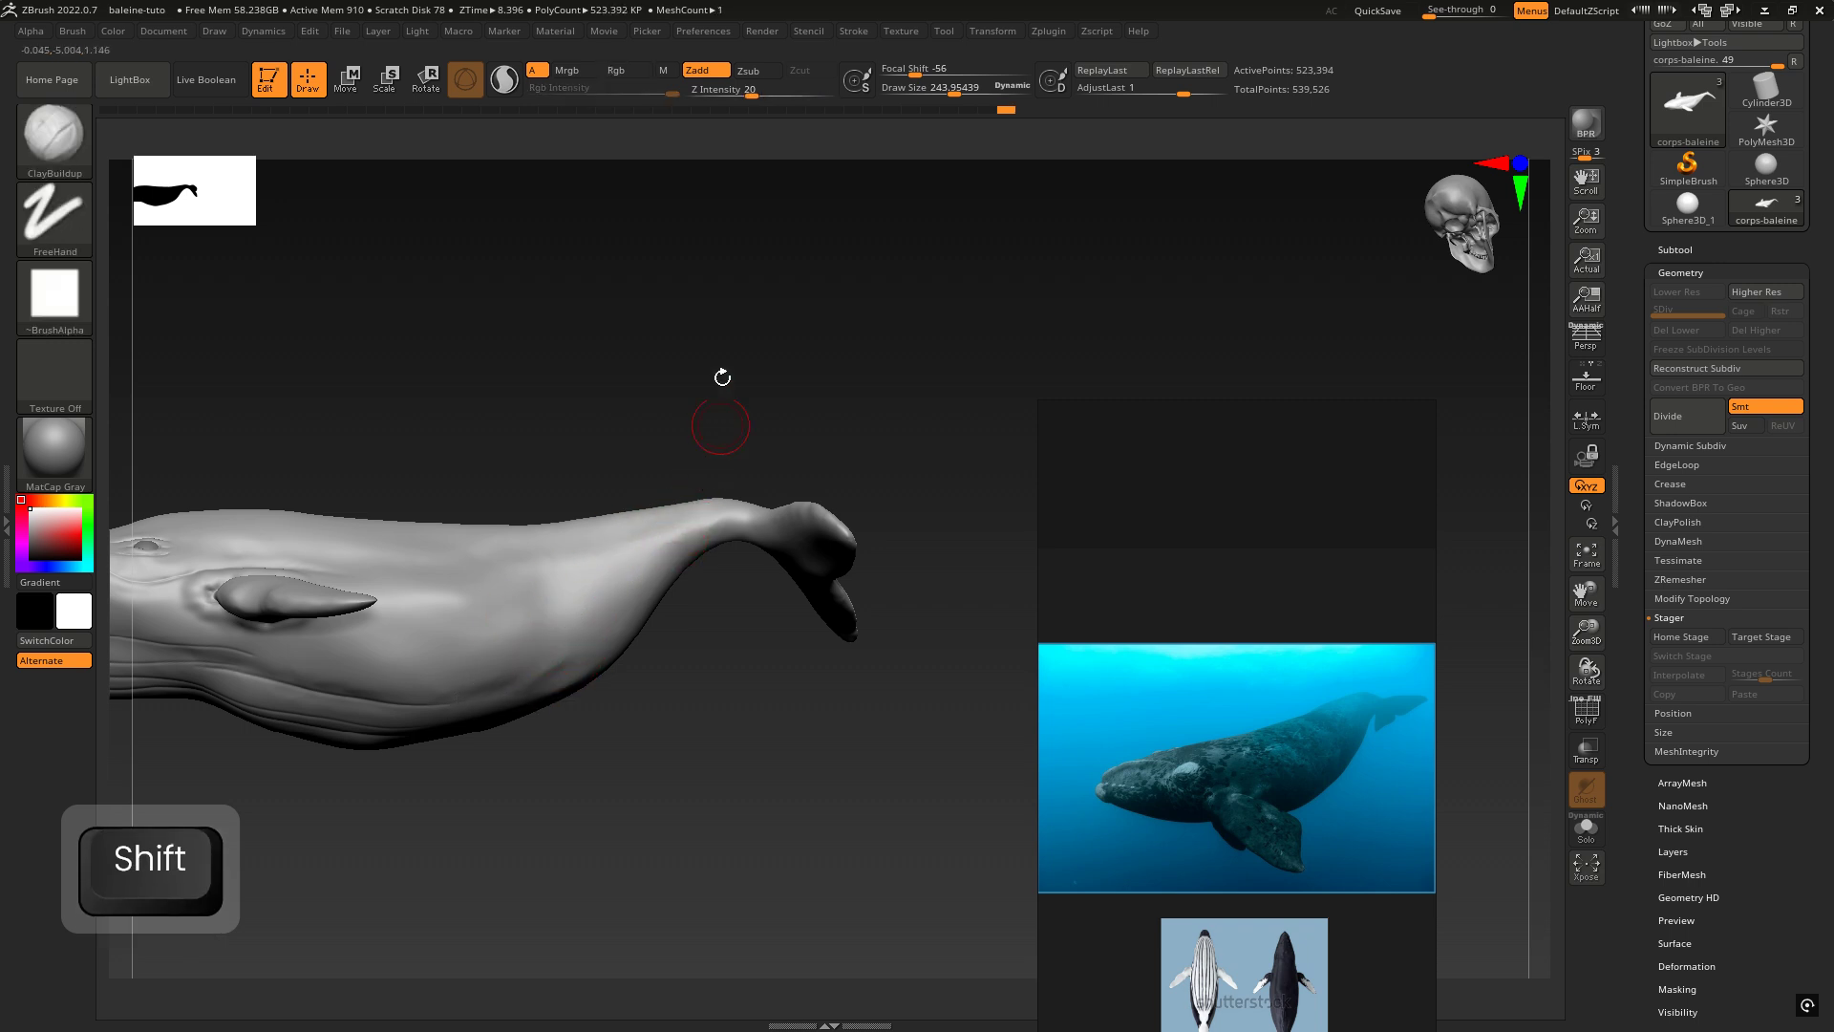
pyautogui.keyDown('ctrl'); pyautogui.moveTo(621, 180); pyautogui.dragTo(921, 359, button='right'); pyautogui.keyUp('ctrl')
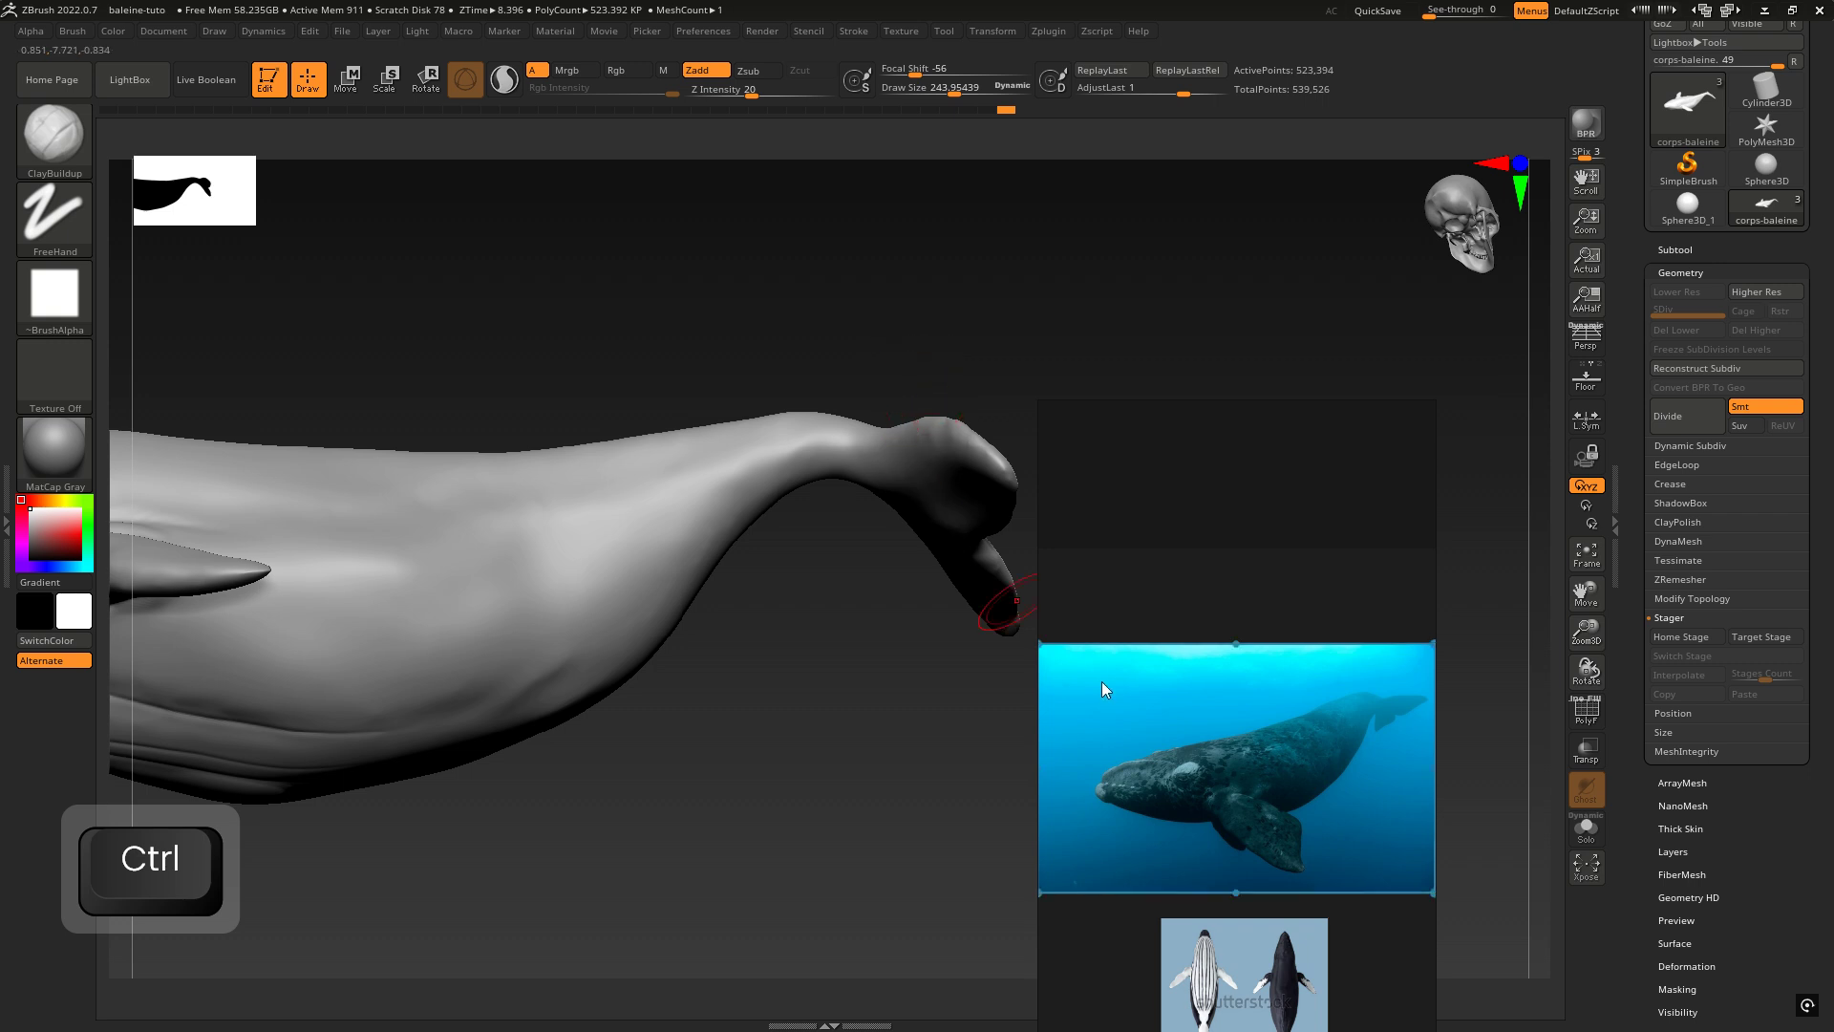
pyautogui.moveTo(794, 680)
pyautogui.keyDown('ctrl'); pyautogui.mouseDown(button='right')
pyautogui.moveTo(759, 687)
pyautogui.moveTo(700, 649)
pyautogui.moveTo(741, 667)
pyautogui.moveTo(737, 725)
pyautogui.moveTo(686, 698)
pyautogui.moveTo(790, 614)
pyautogui.moveTo(883, 597)
pyautogui.moveTo(892, 614)
pyautogui.moveTo(403, 560)
pyautogui.mouseUp(button='right'); pyautogui.keyUp('ctrl')
pyautogui.moveTo(1191, 400); pyautogui.dragTo(1260, 512)
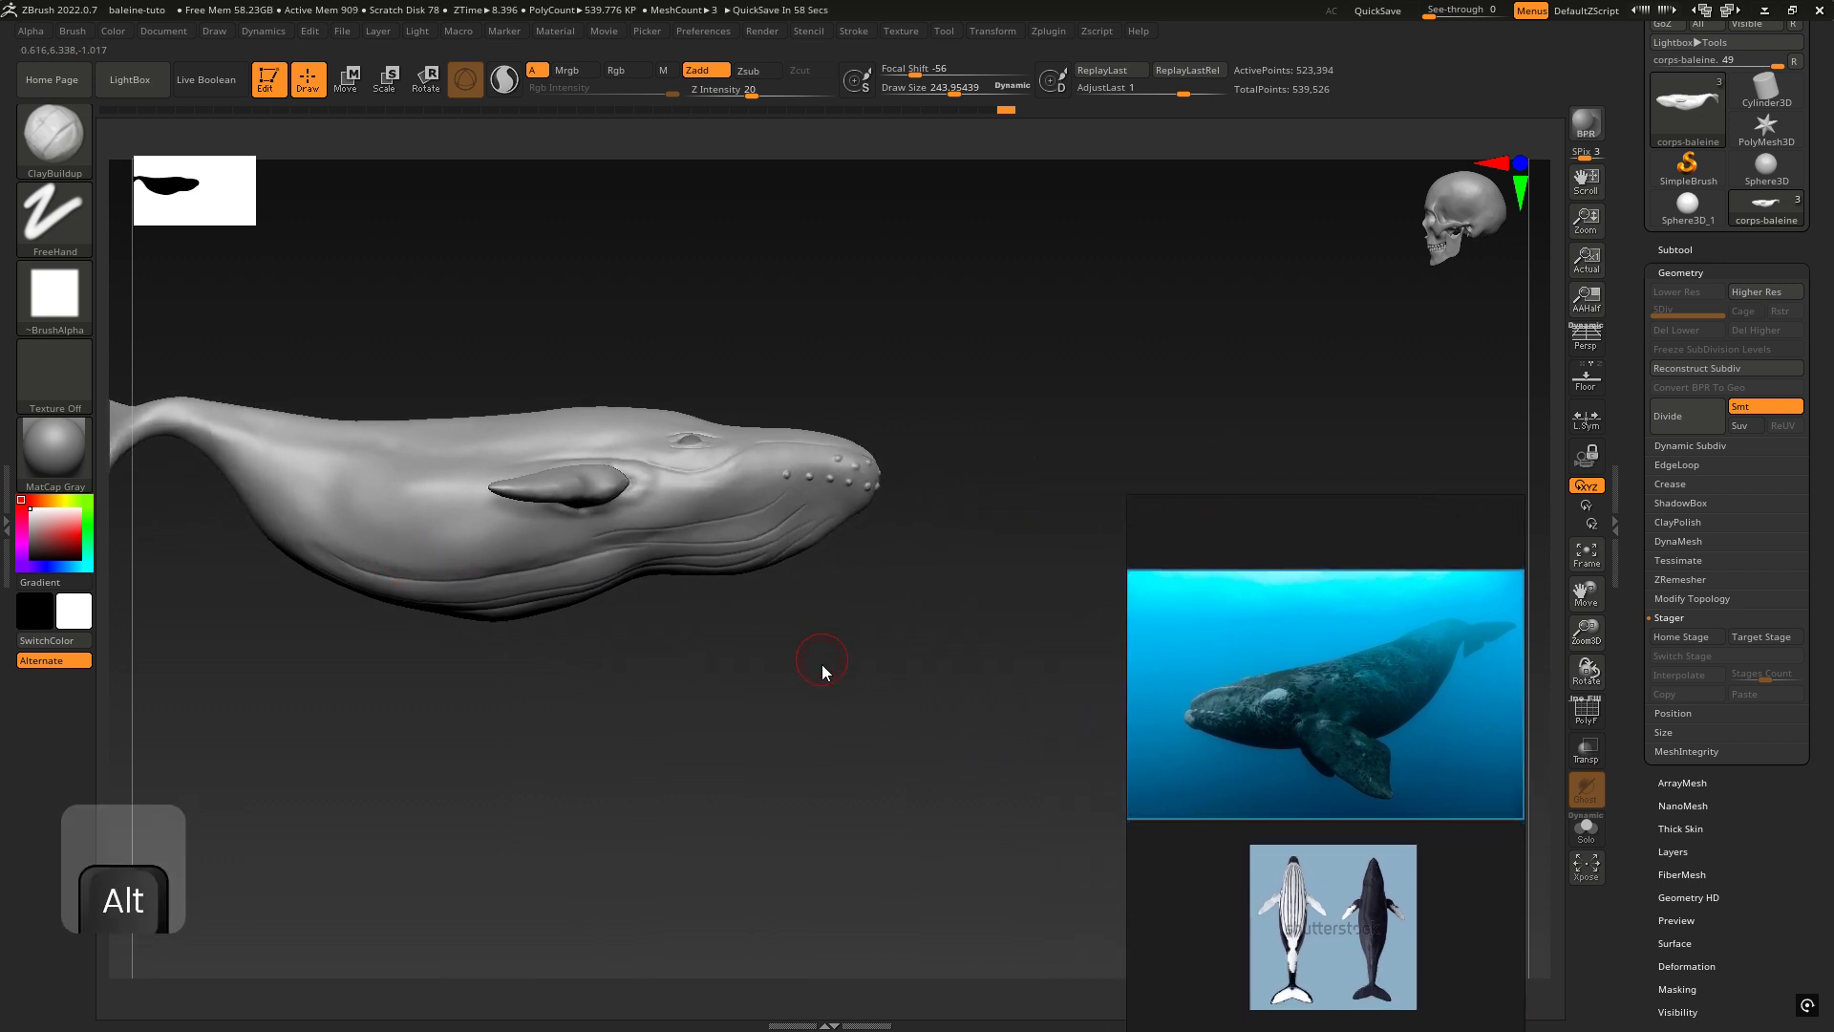
pyautogui.keyDown('alt'); pyautogui.moveTo(800, 611); pyautogui.dragTo(831, 663, button='right'); pyautogui.keyUp('alt')
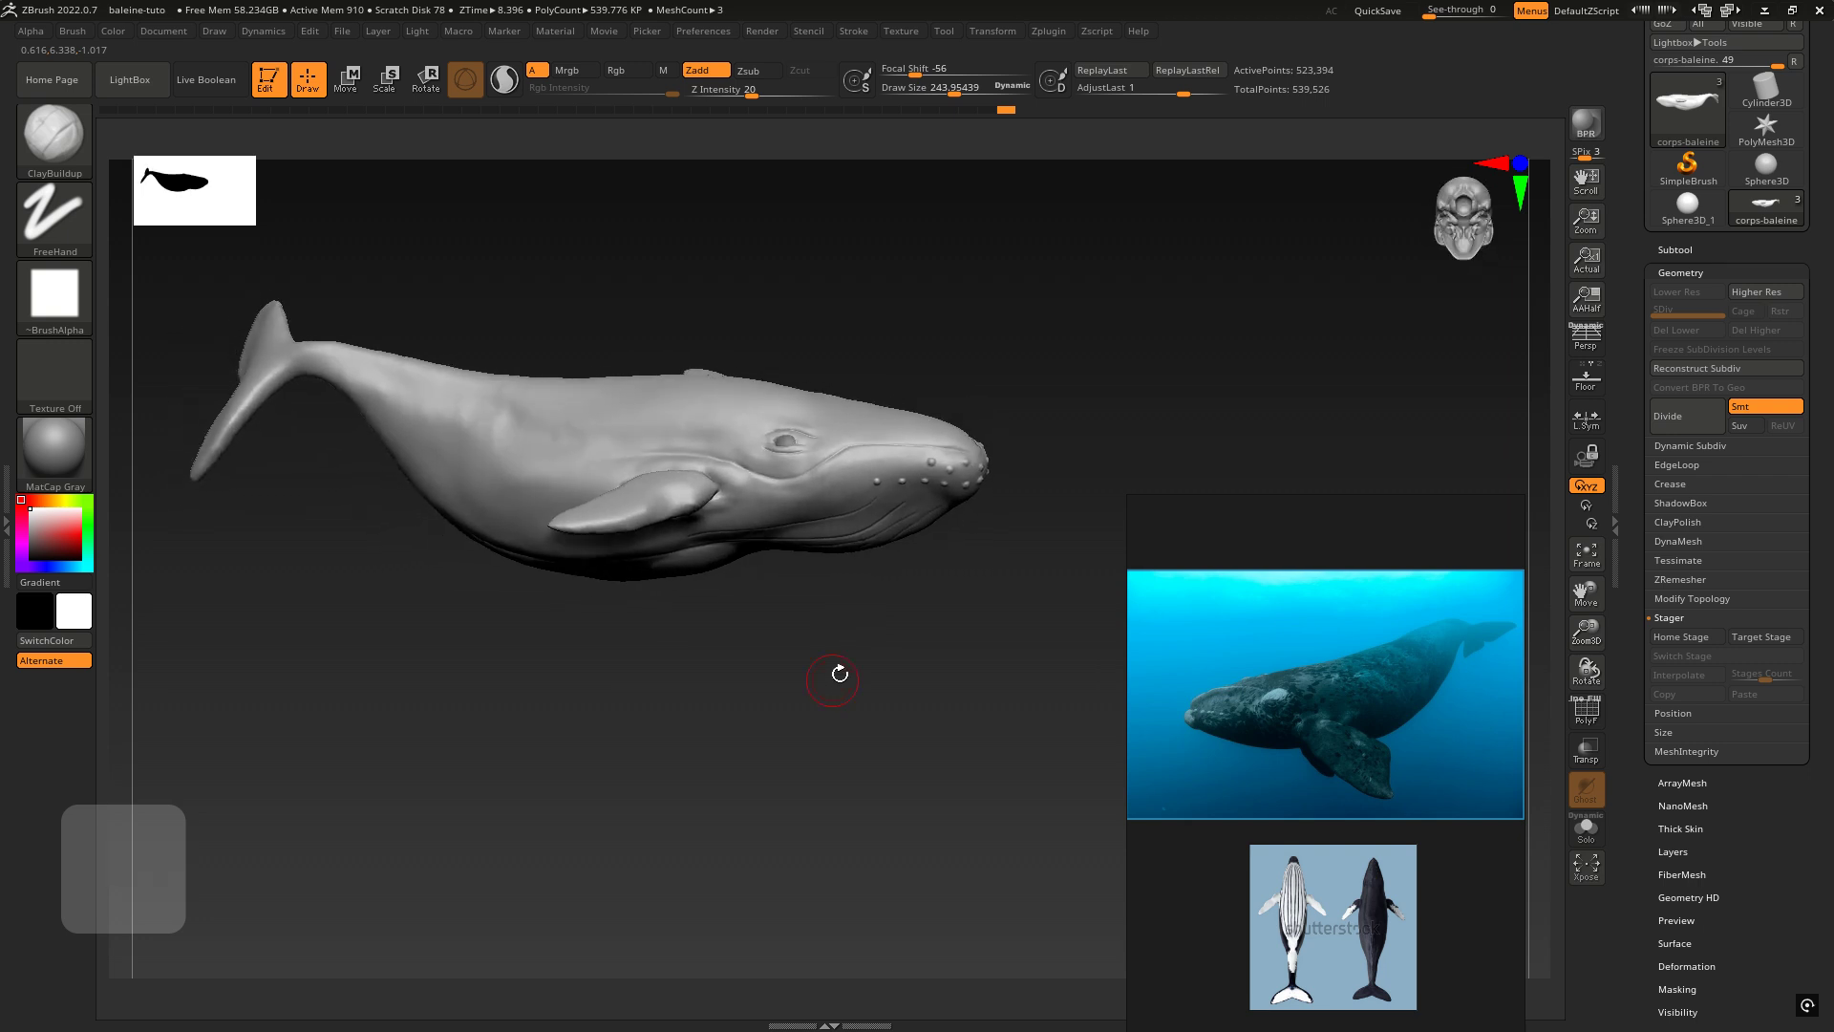
# Step: Show the subtool list and turn on polypaint for the corps-baleine subtool
pyautogui.click(1680, 274)
pyautogui.click(1673, 250)
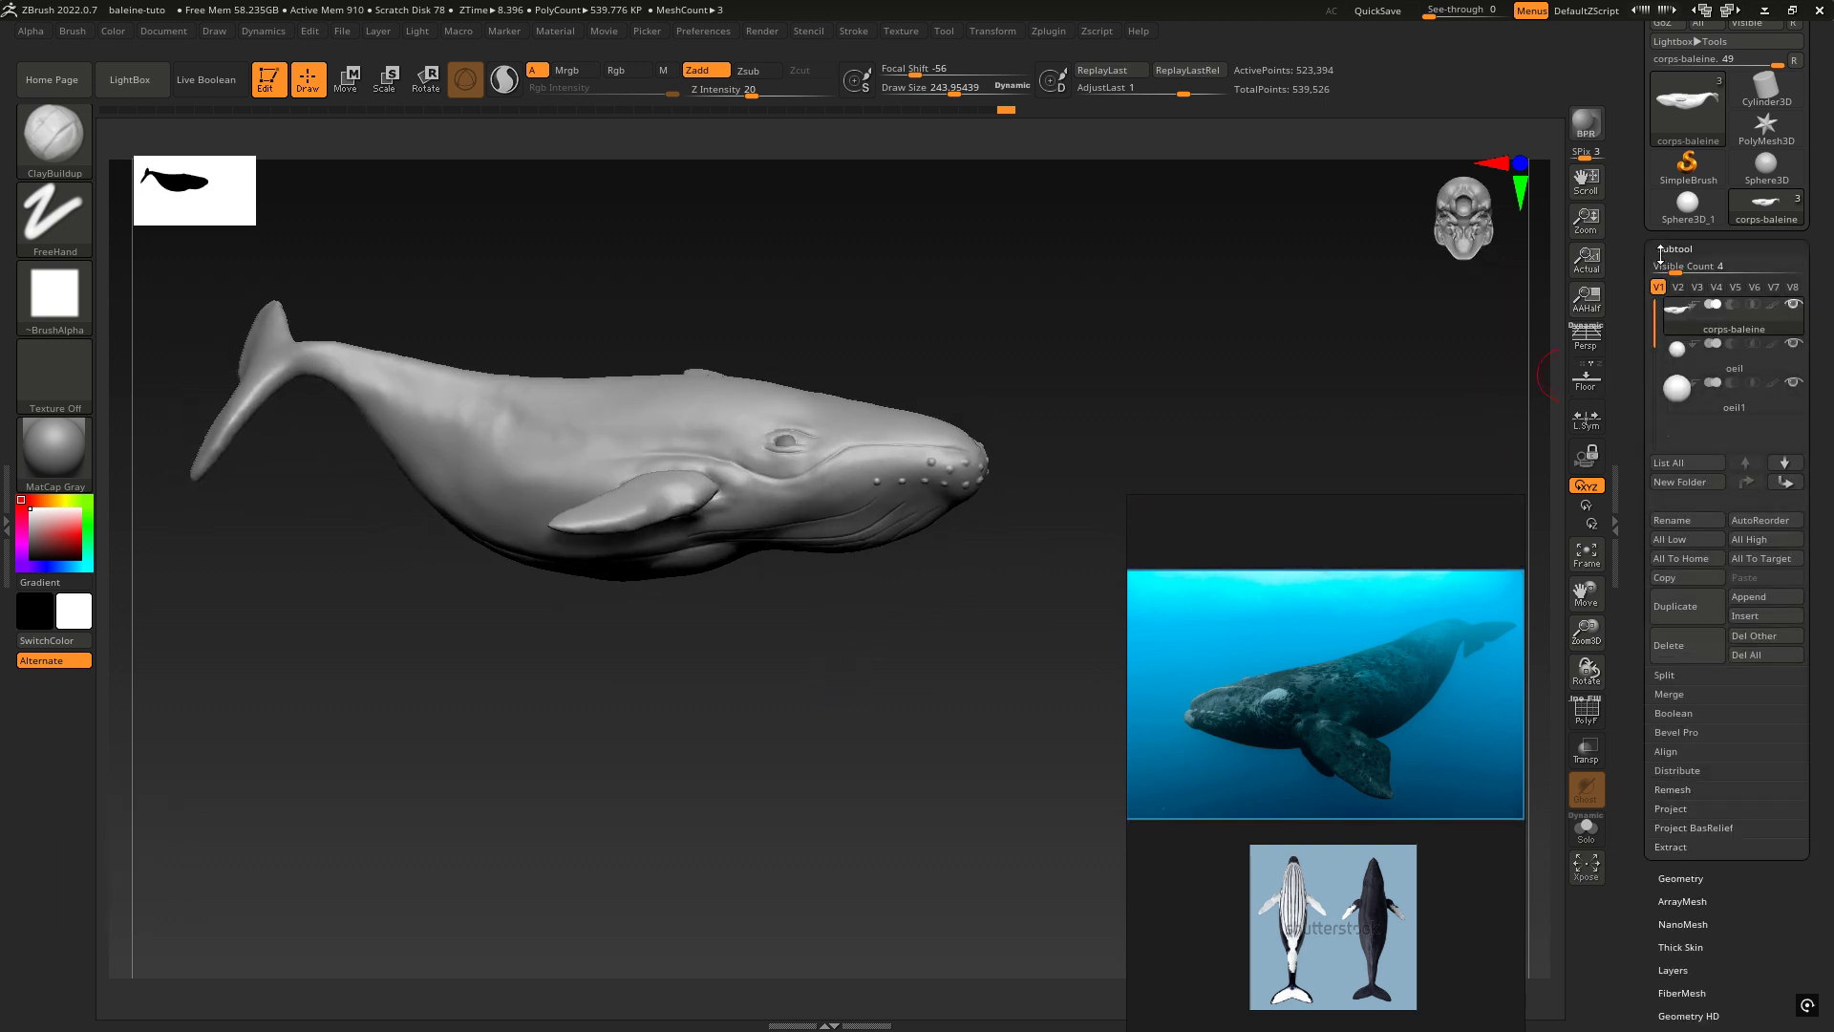
pyautogui.moveTo(1769, 312)
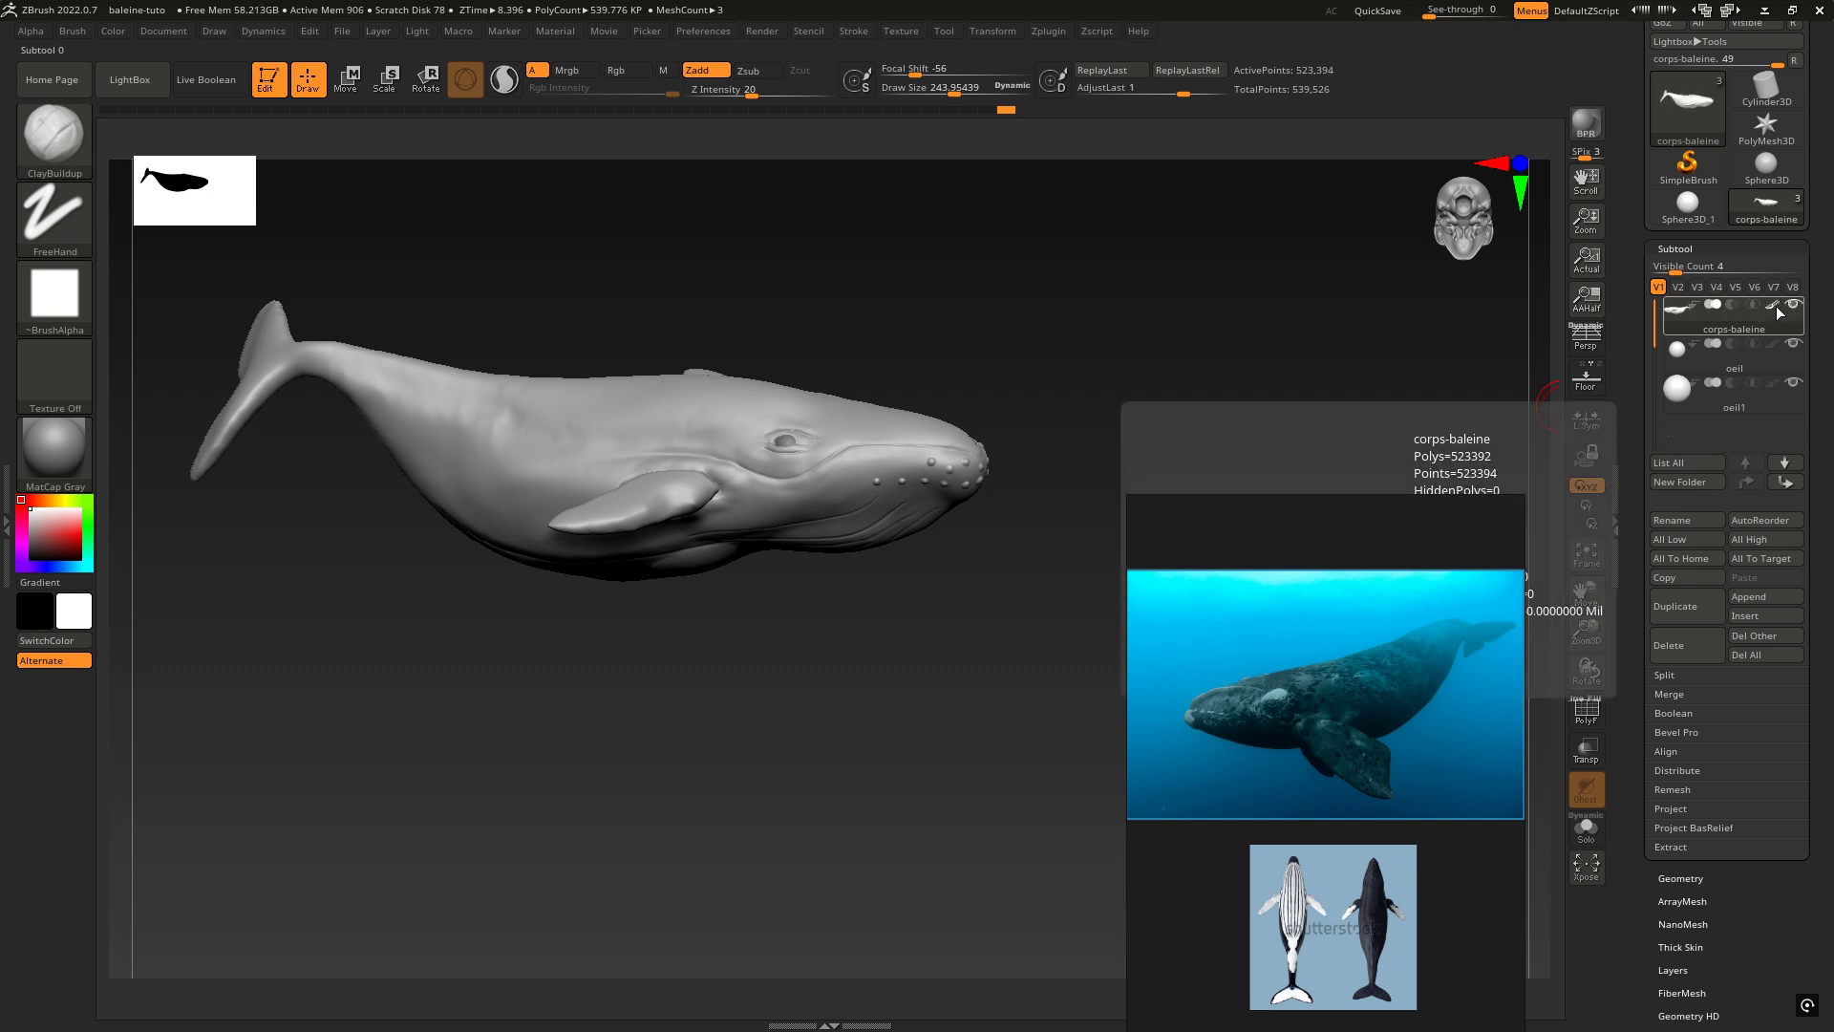
# Step: Apply the SkinShade4 standard material to the whale model
pyautogui.moveTo(940, 583); pyautogui.dragTo(680, 693)
pyautogui.moveTo(728, 536); pyautogui.dragTo(753, 561, button='right')
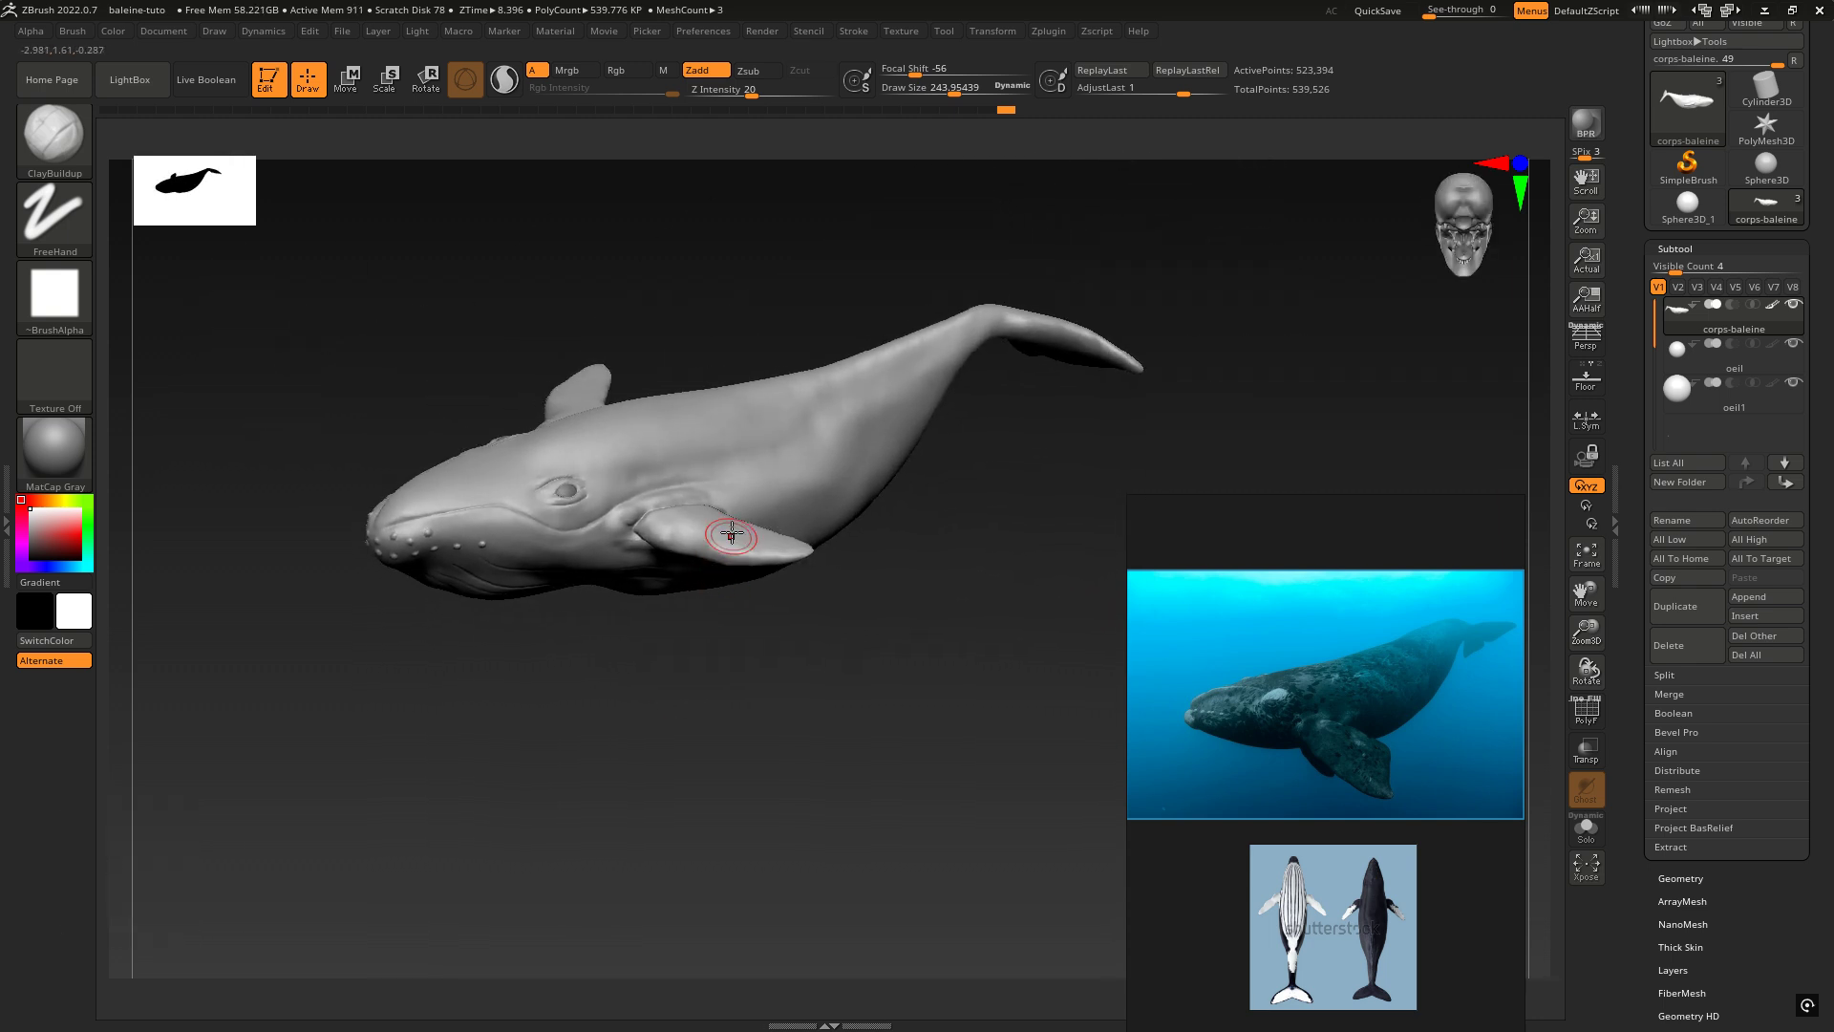
pyautogui.keyDown('ctrl'); pyautogui.moveTo(644, 460); pyautogui.dragTo(777, 429, button='right'); pyautogui.keyUp('ctrl')
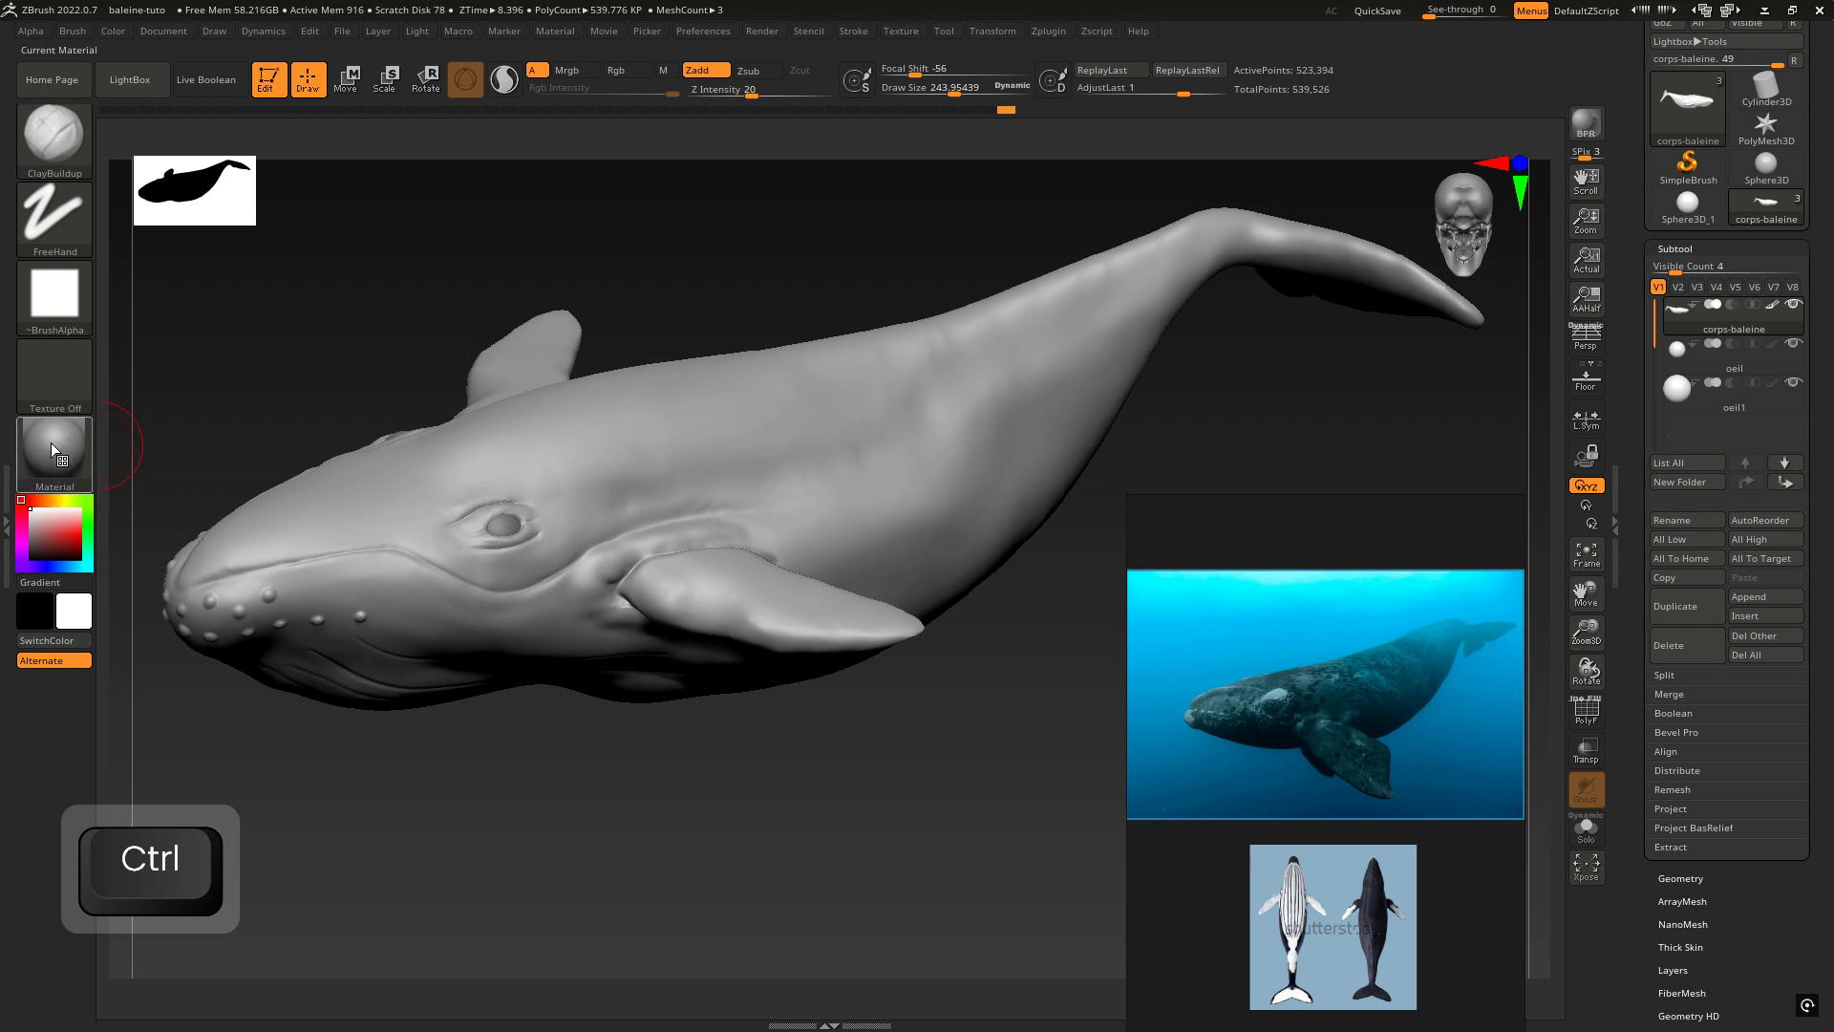
pyautogui.moveTo(59, 440)
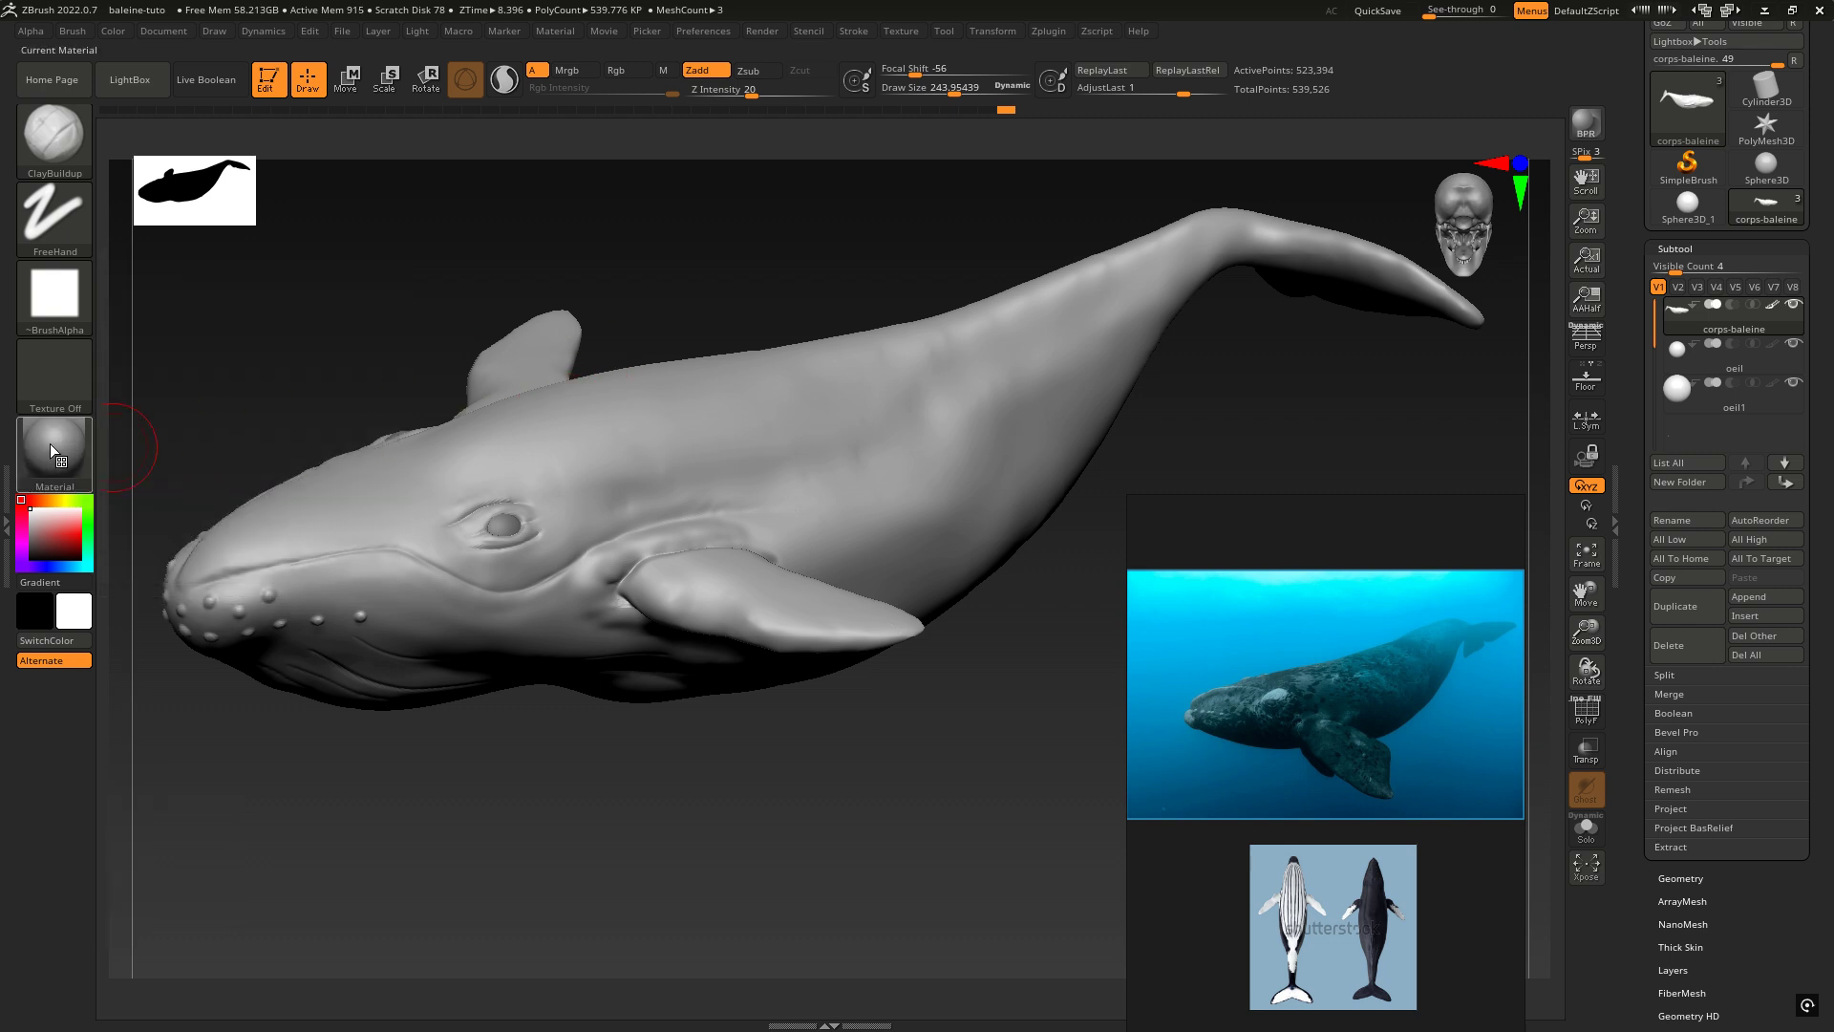
pyautogui.click(51, 445)
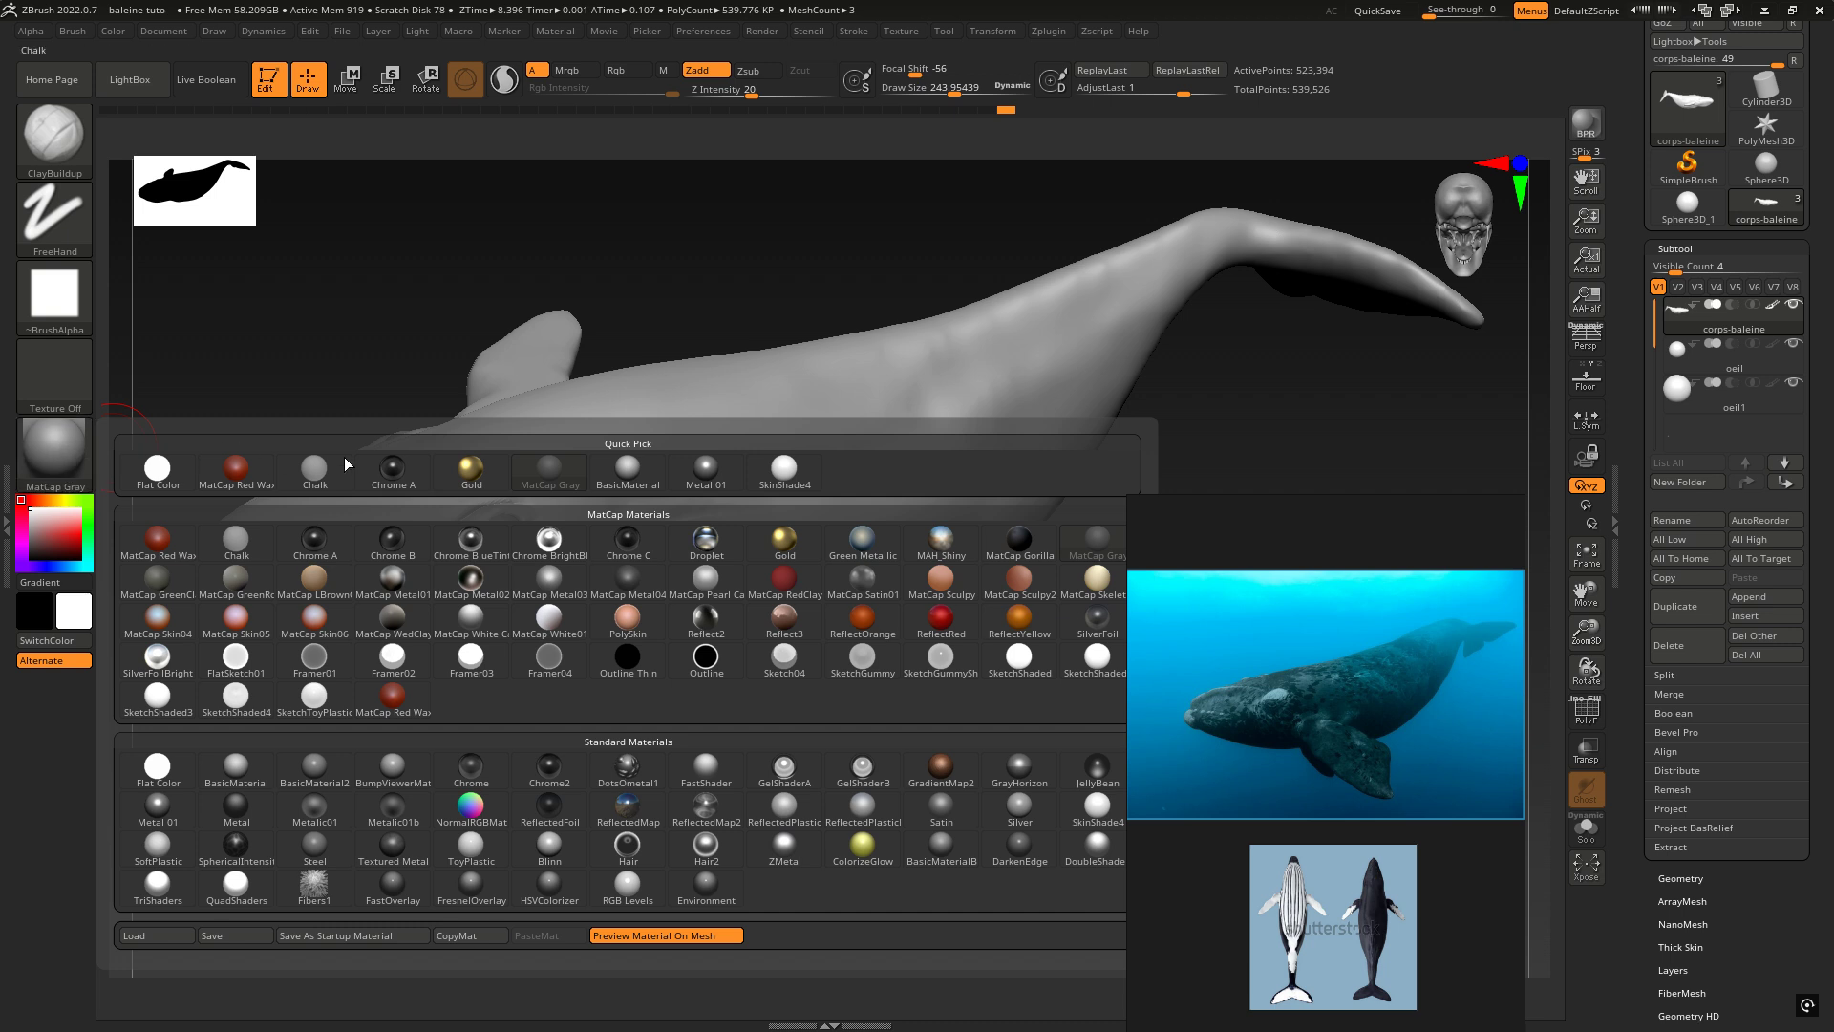
pyautogui.moveTo(595, 484)
pyautogui.moveTo(1095, 816)
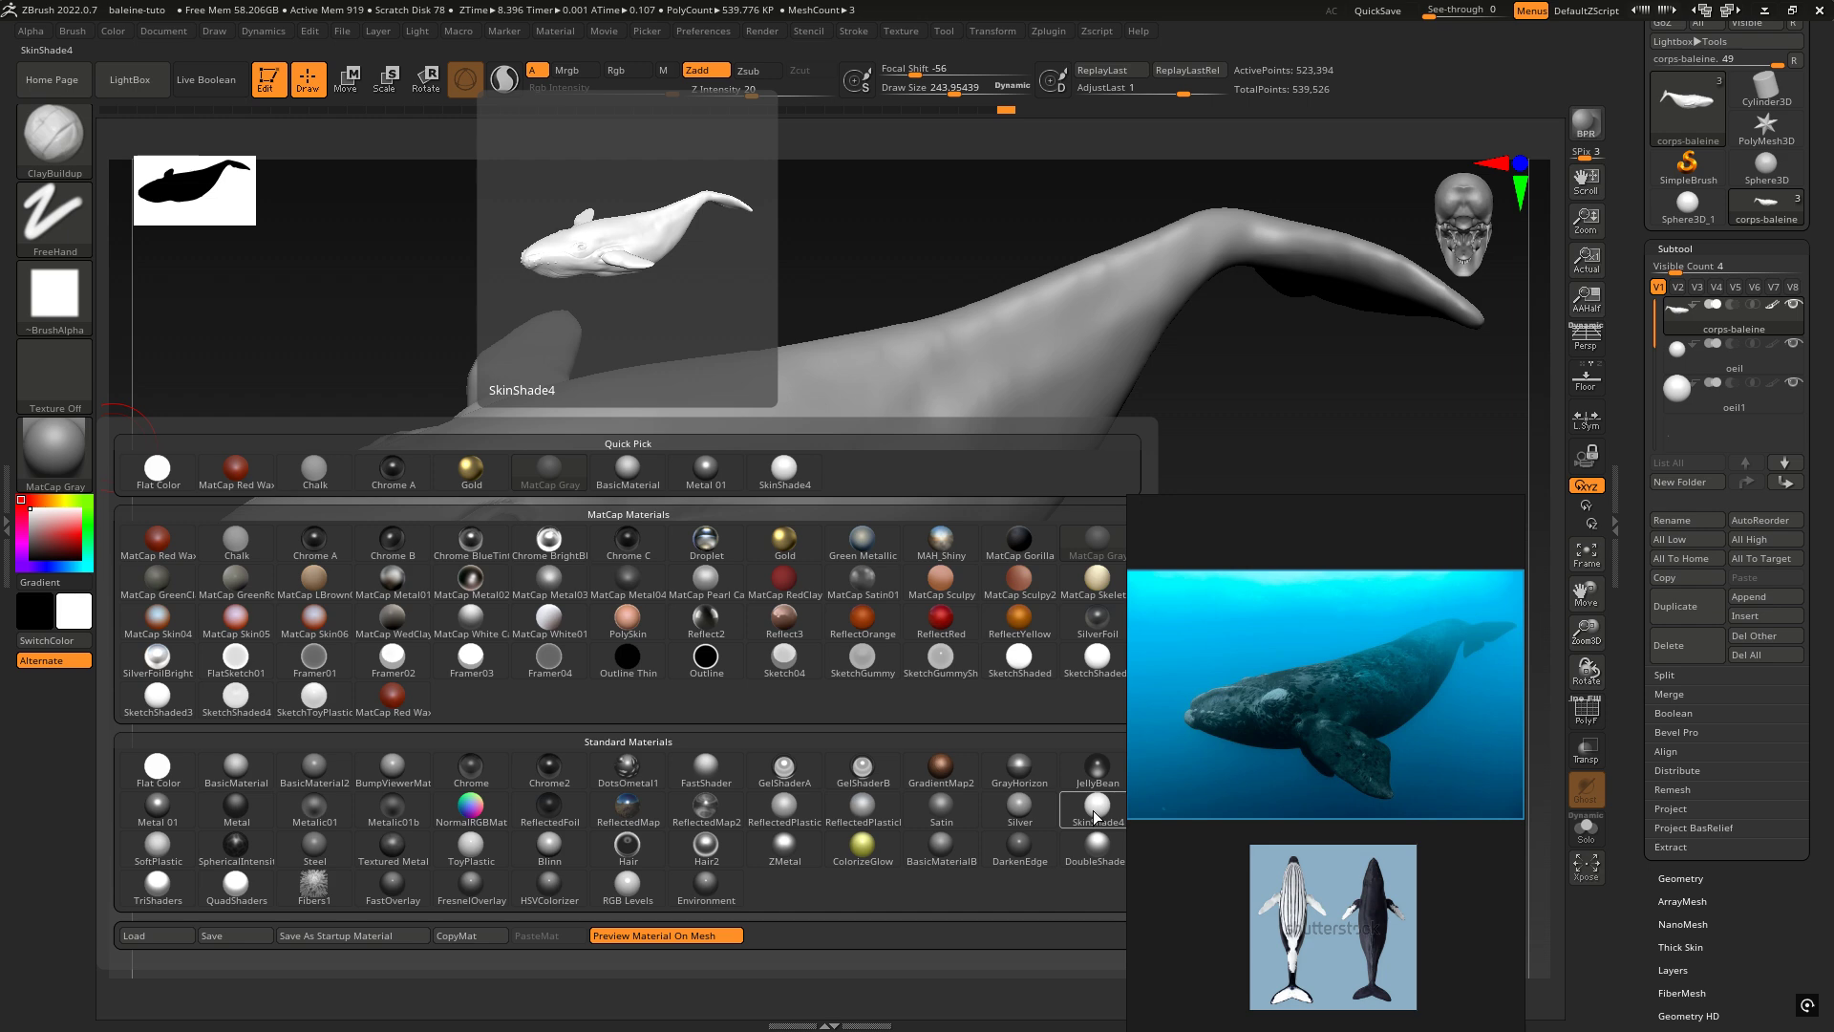
pyautogui.click(1094, 818)
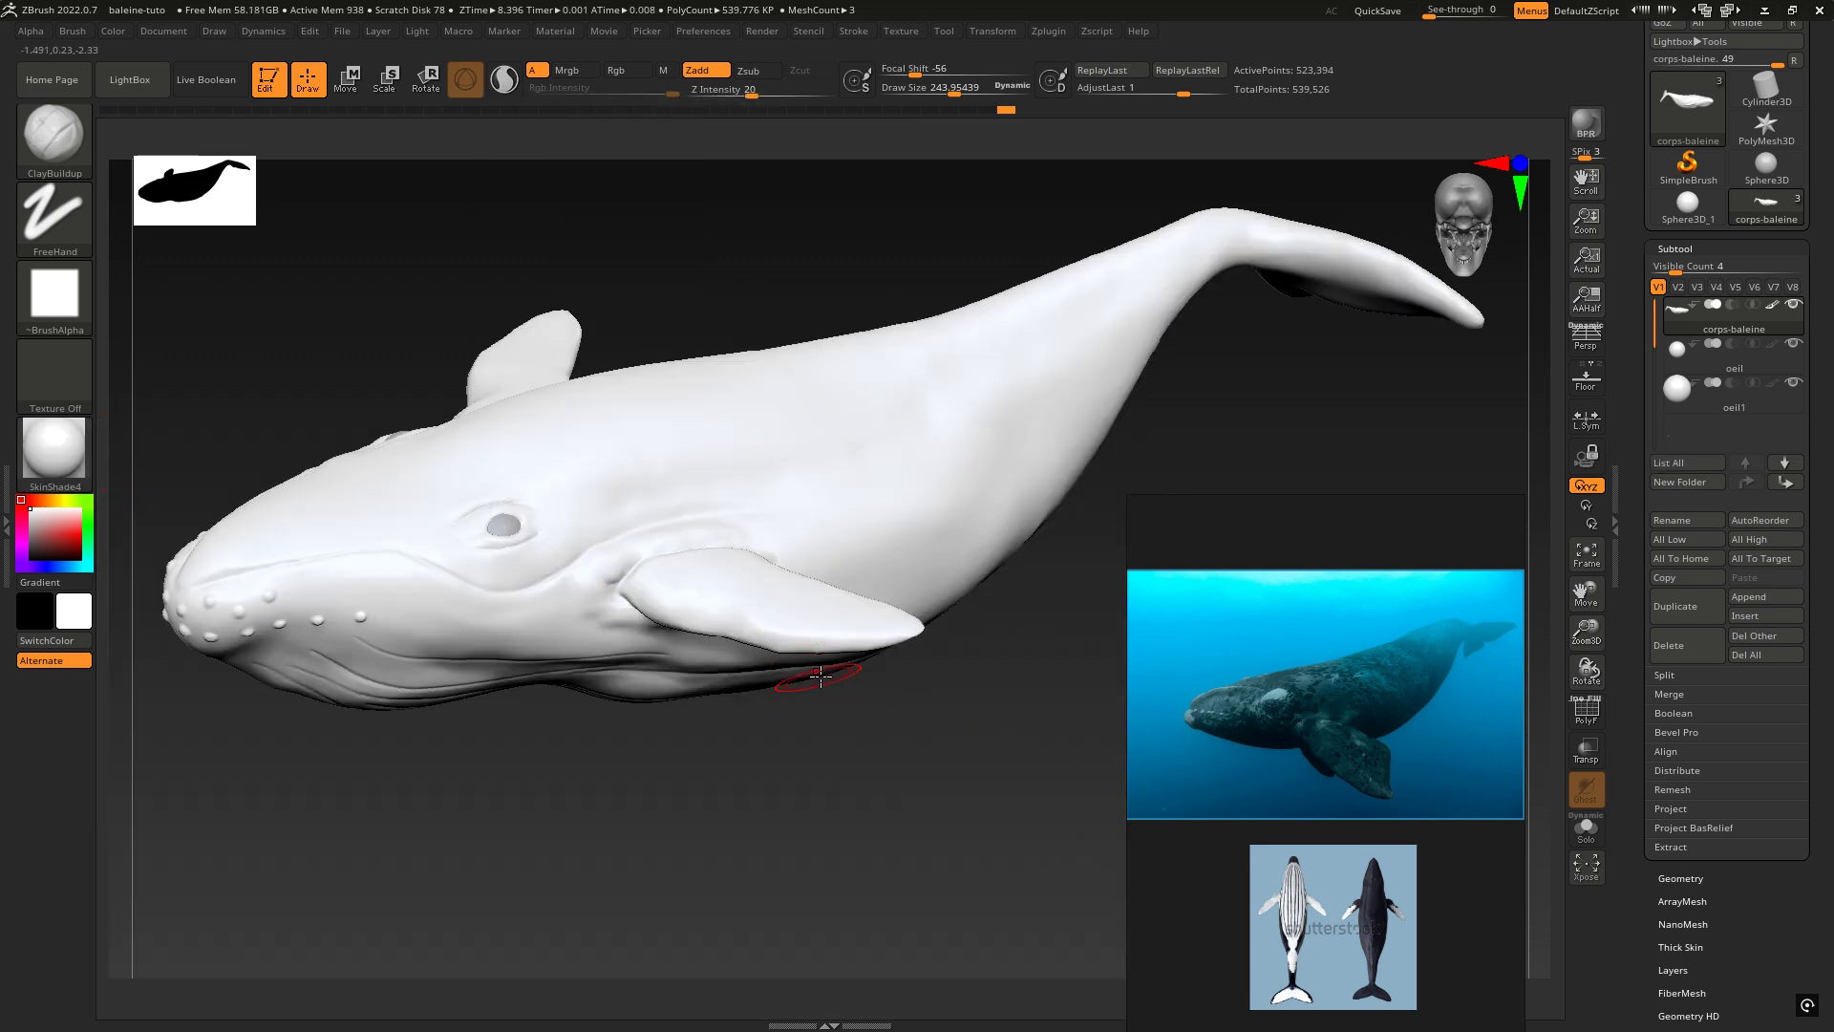
# Step: Switch to the Paint brush, moving the reference photo window clear of the brush library and back beside the whale
pyautogui.moveTo(820, 676); pyautogui.dragTo(870, 656)
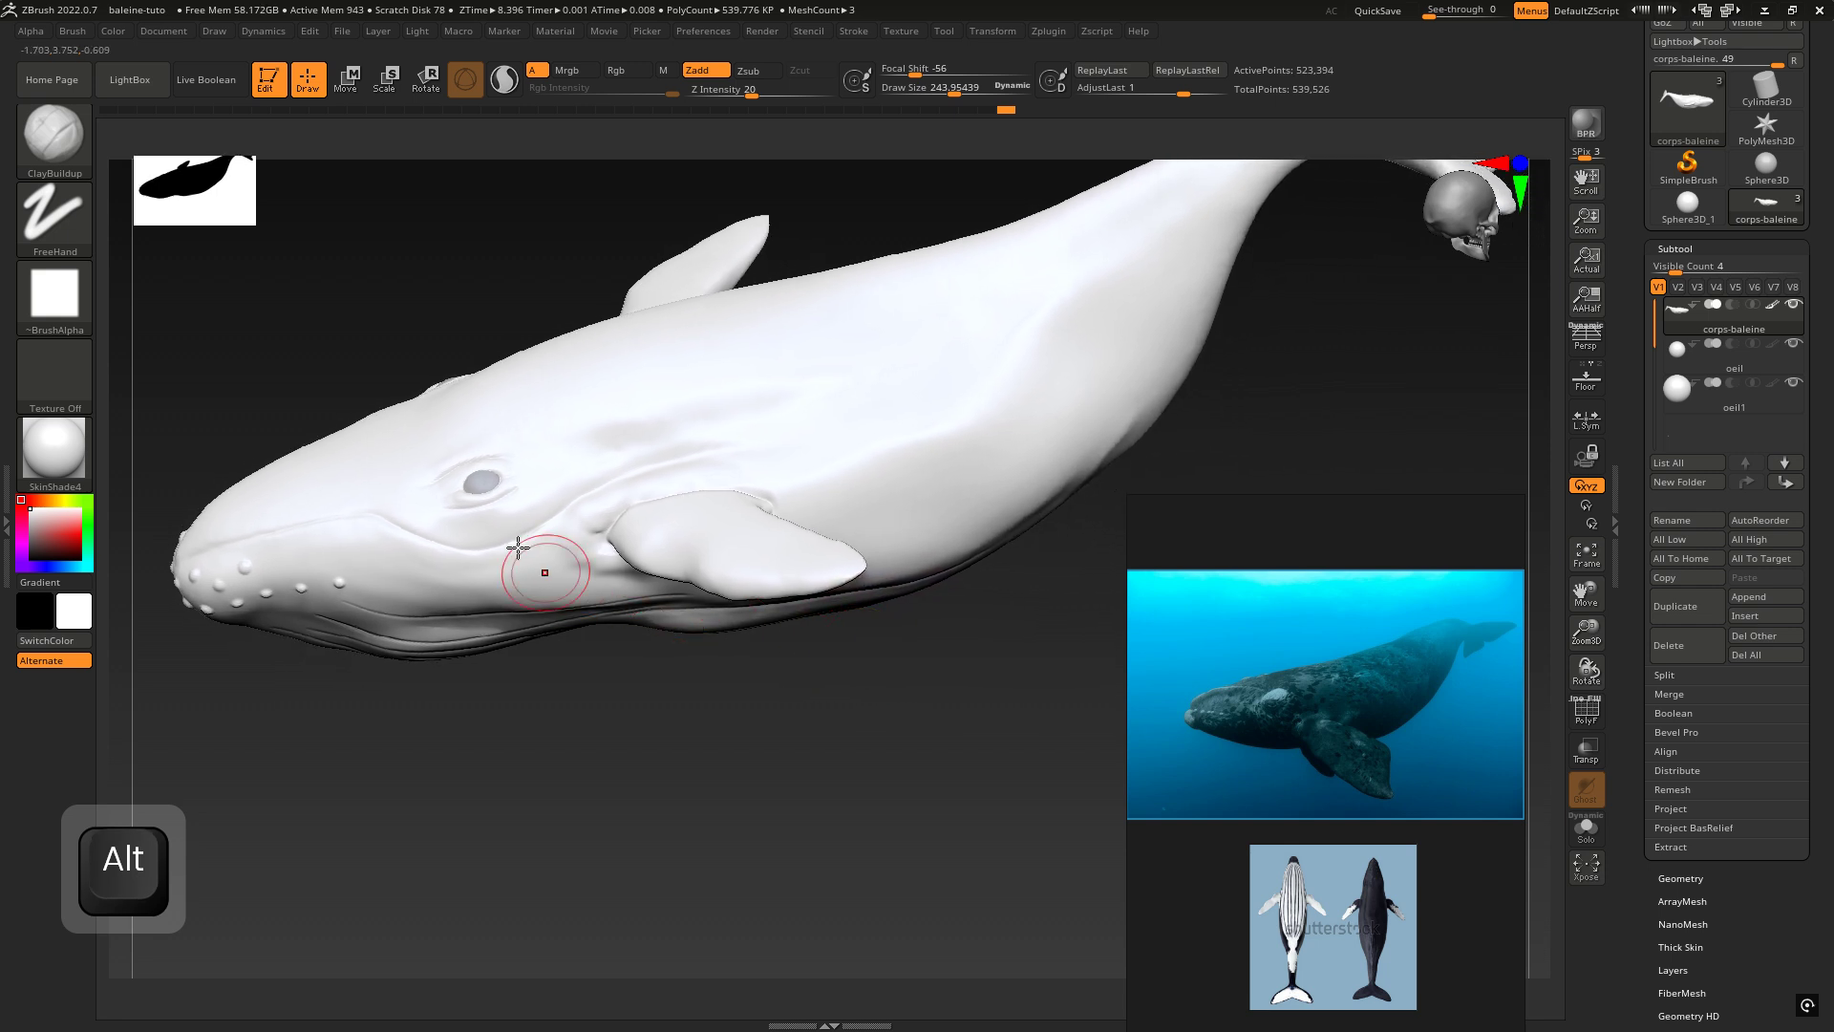
pyautogui.click(67, 153)
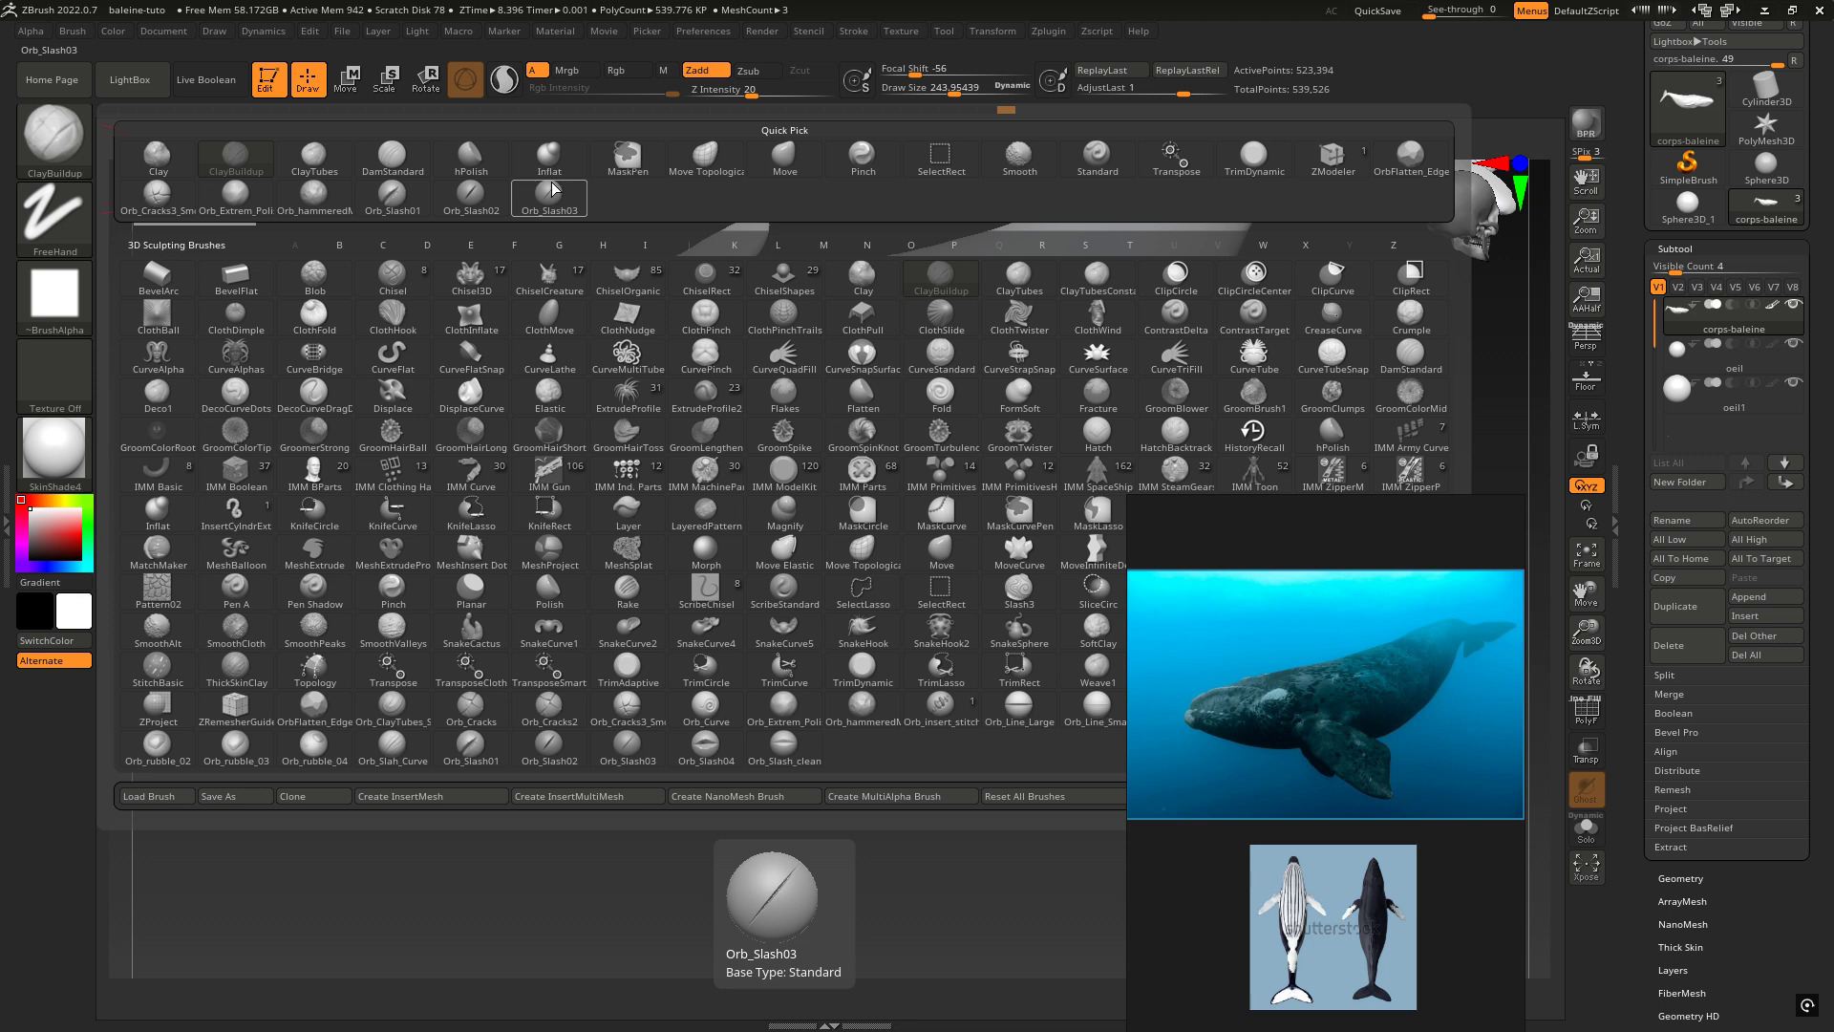
pyautogui.moveTo(1352, 537)
pyautogui.moveTo(1305, 519); pyautogui.dragTo(1303, 818)
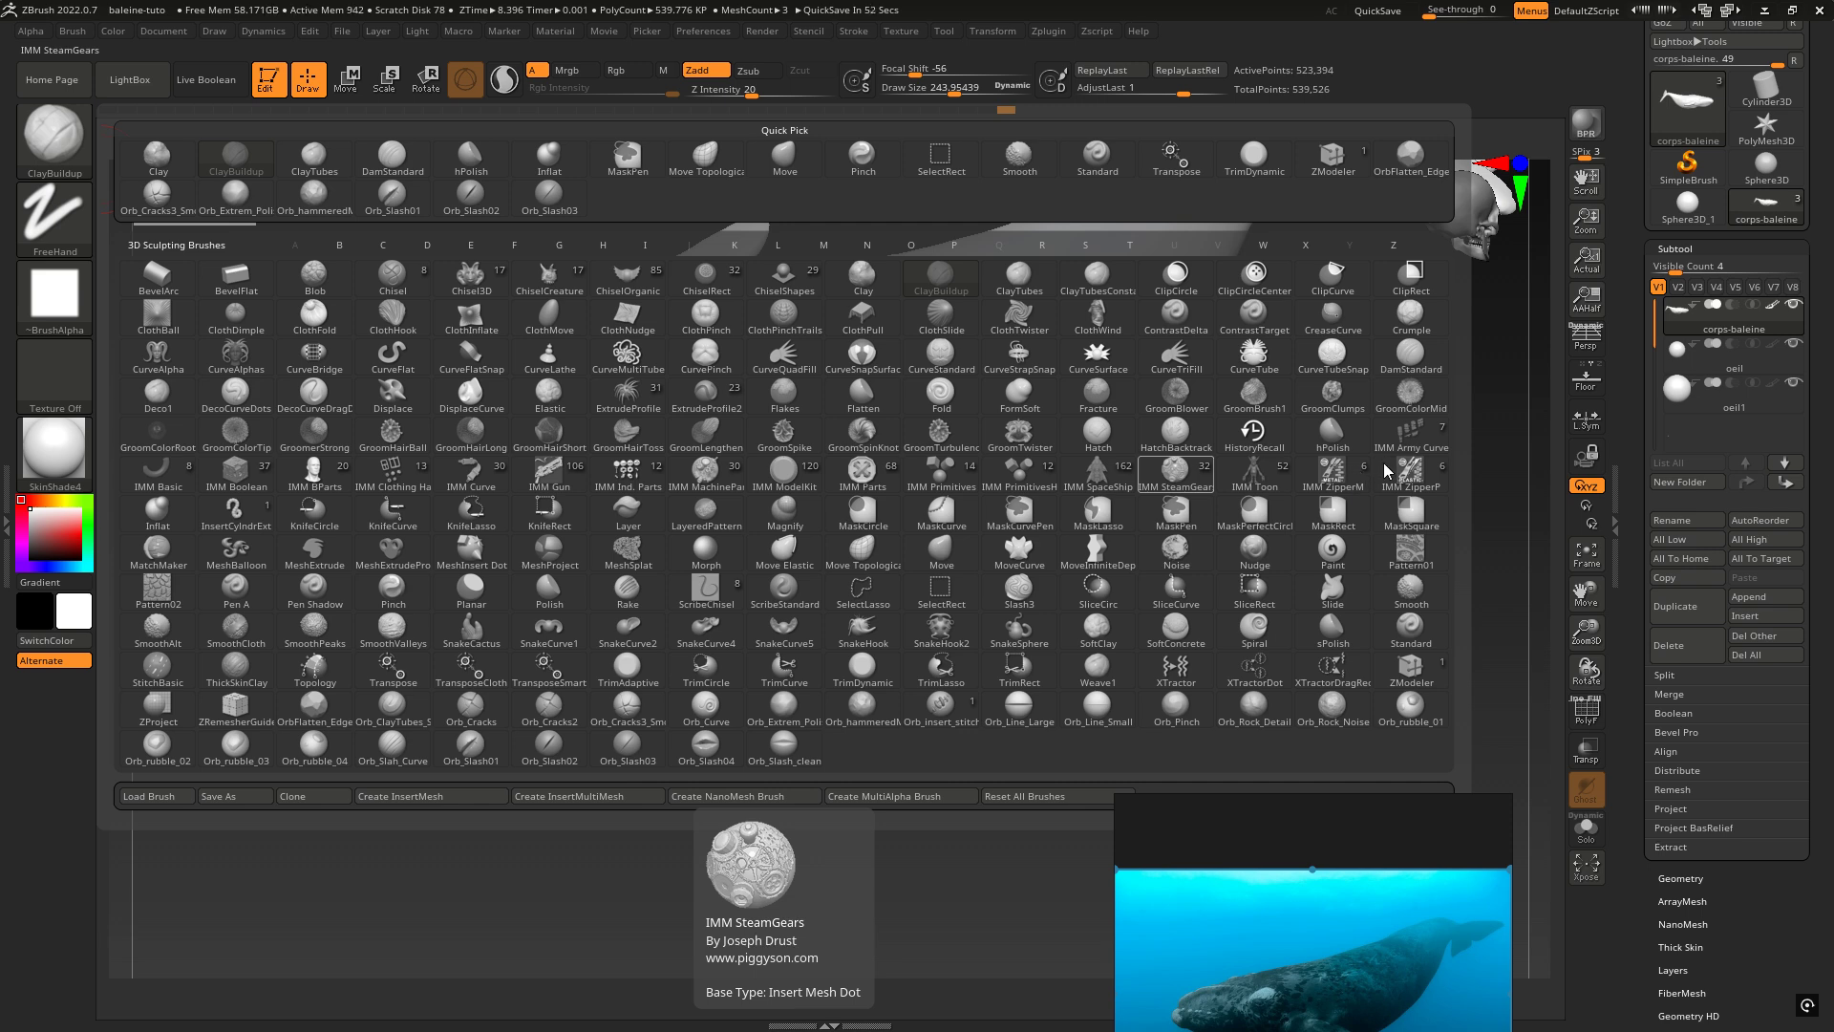
pyautogui.click(1337, 552)
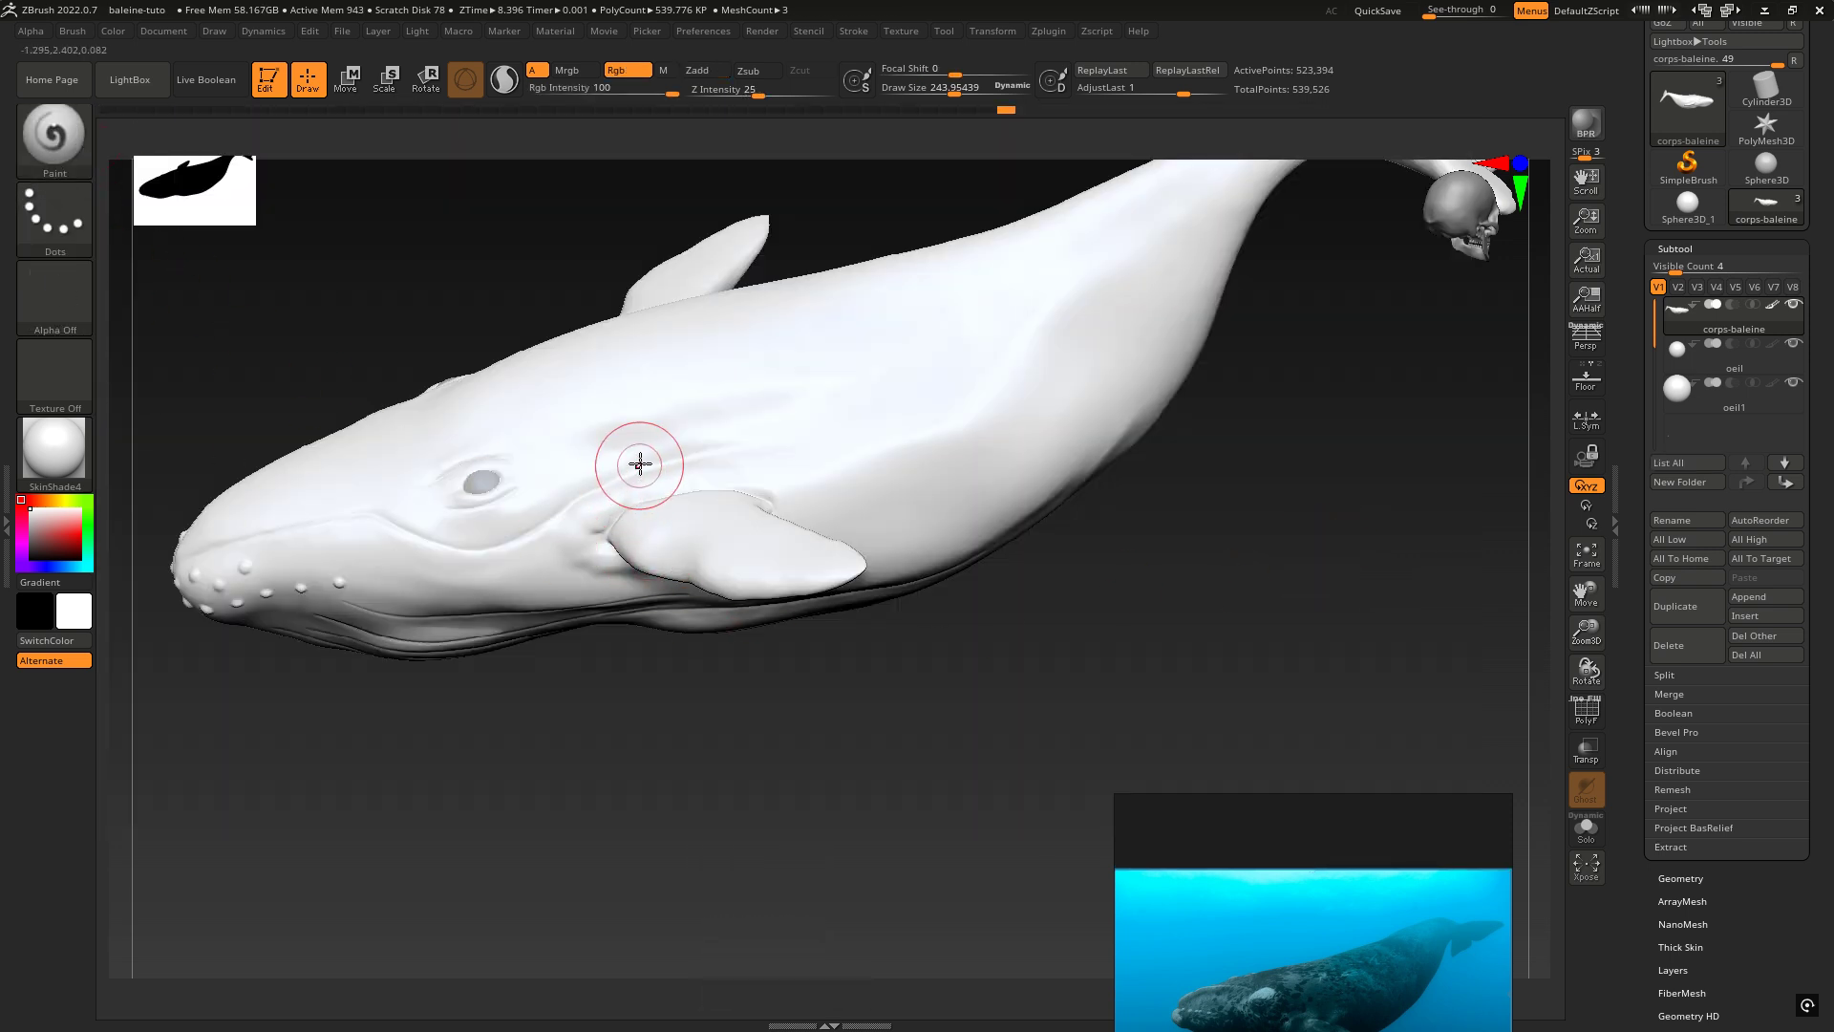
pyautogui.moveTo(1274, 812); pyautogui.dragTo(1250, 667)
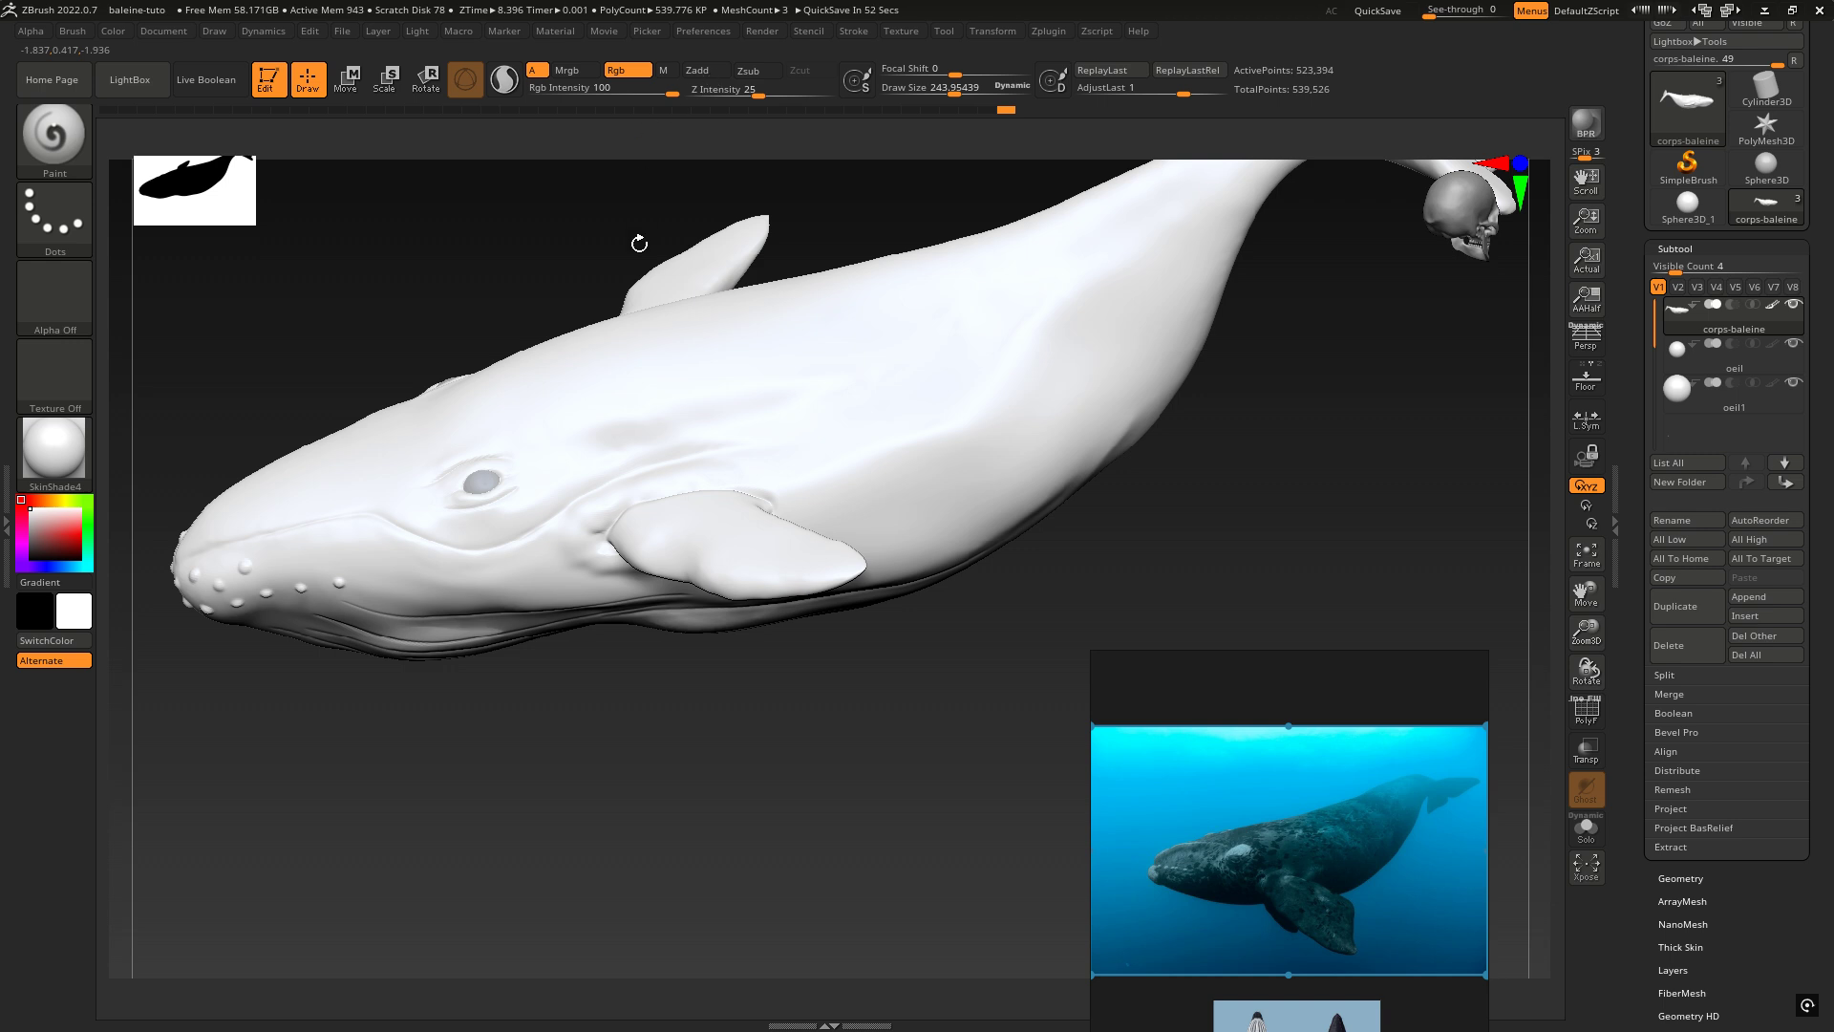
# Step: Try several red shades as the active colour, then a neutral grey of 187, 187, 187
pyautogui.moveTo(655, 478); pyautogui.dragTo(696, 517, button='right')
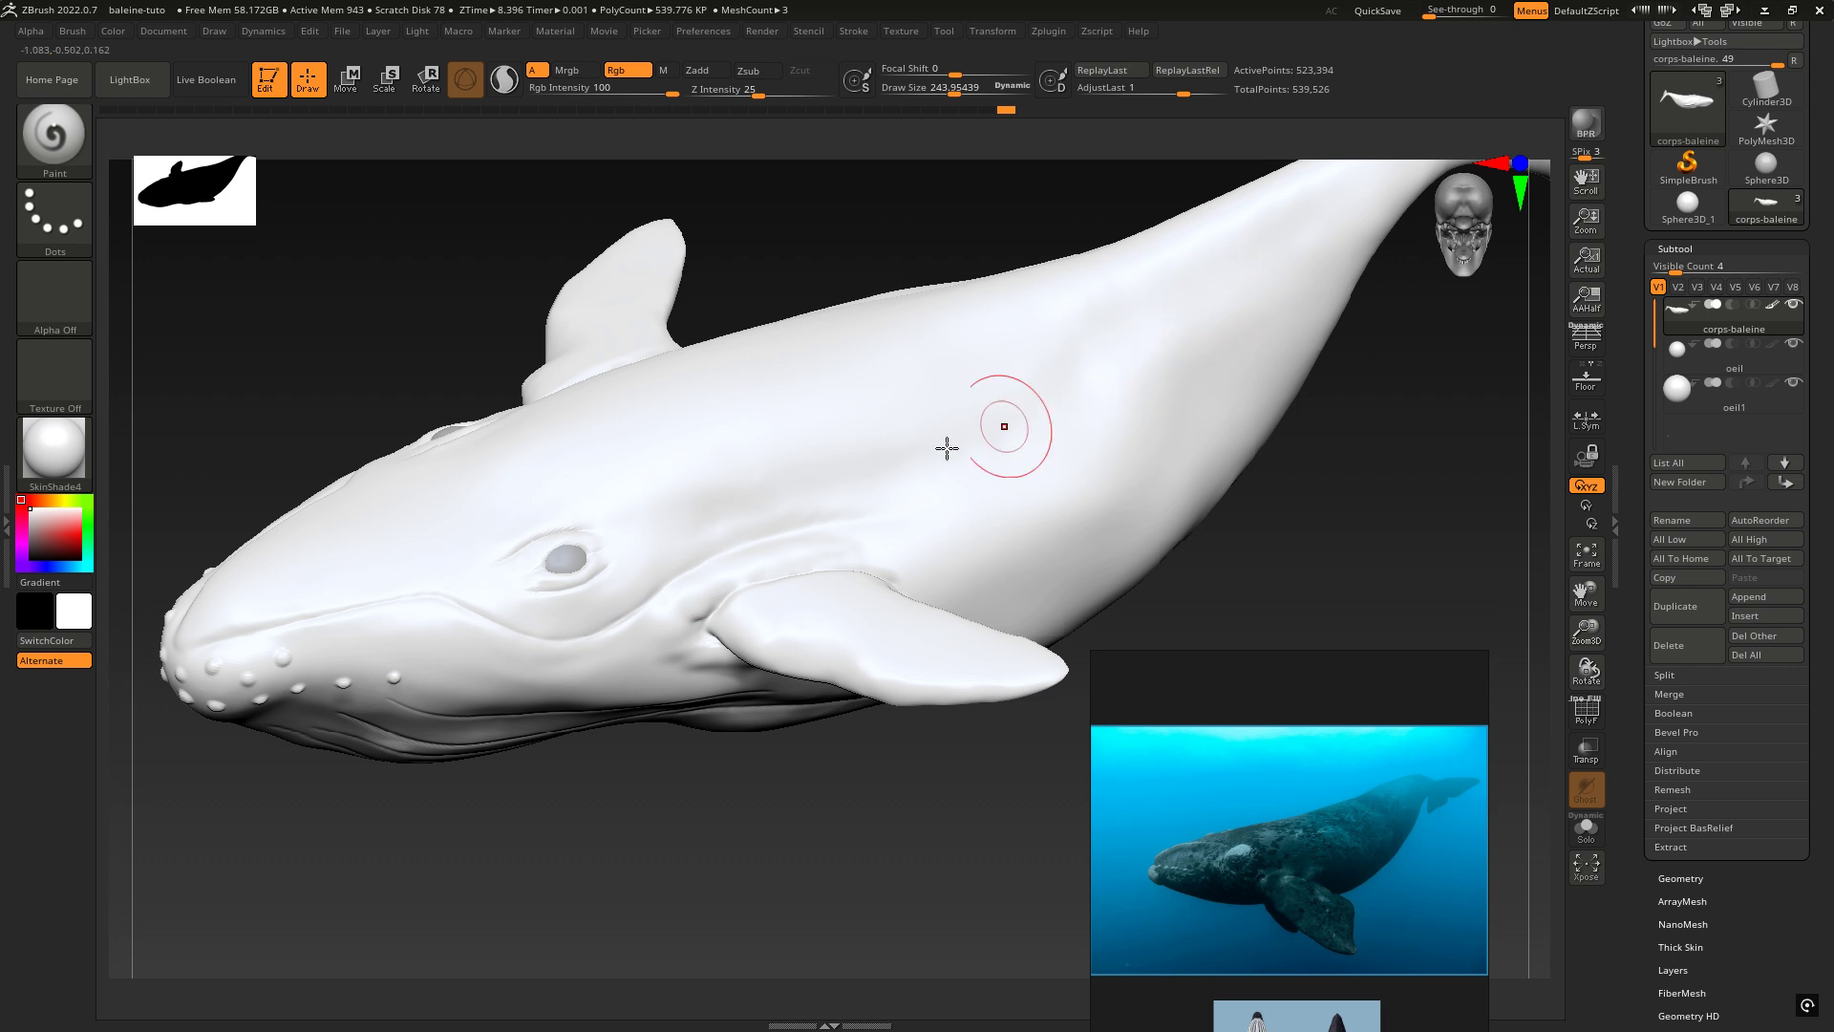
pyautogui.moveTo(561, 642); pyautogui.dragTo(553, 643, button='right')
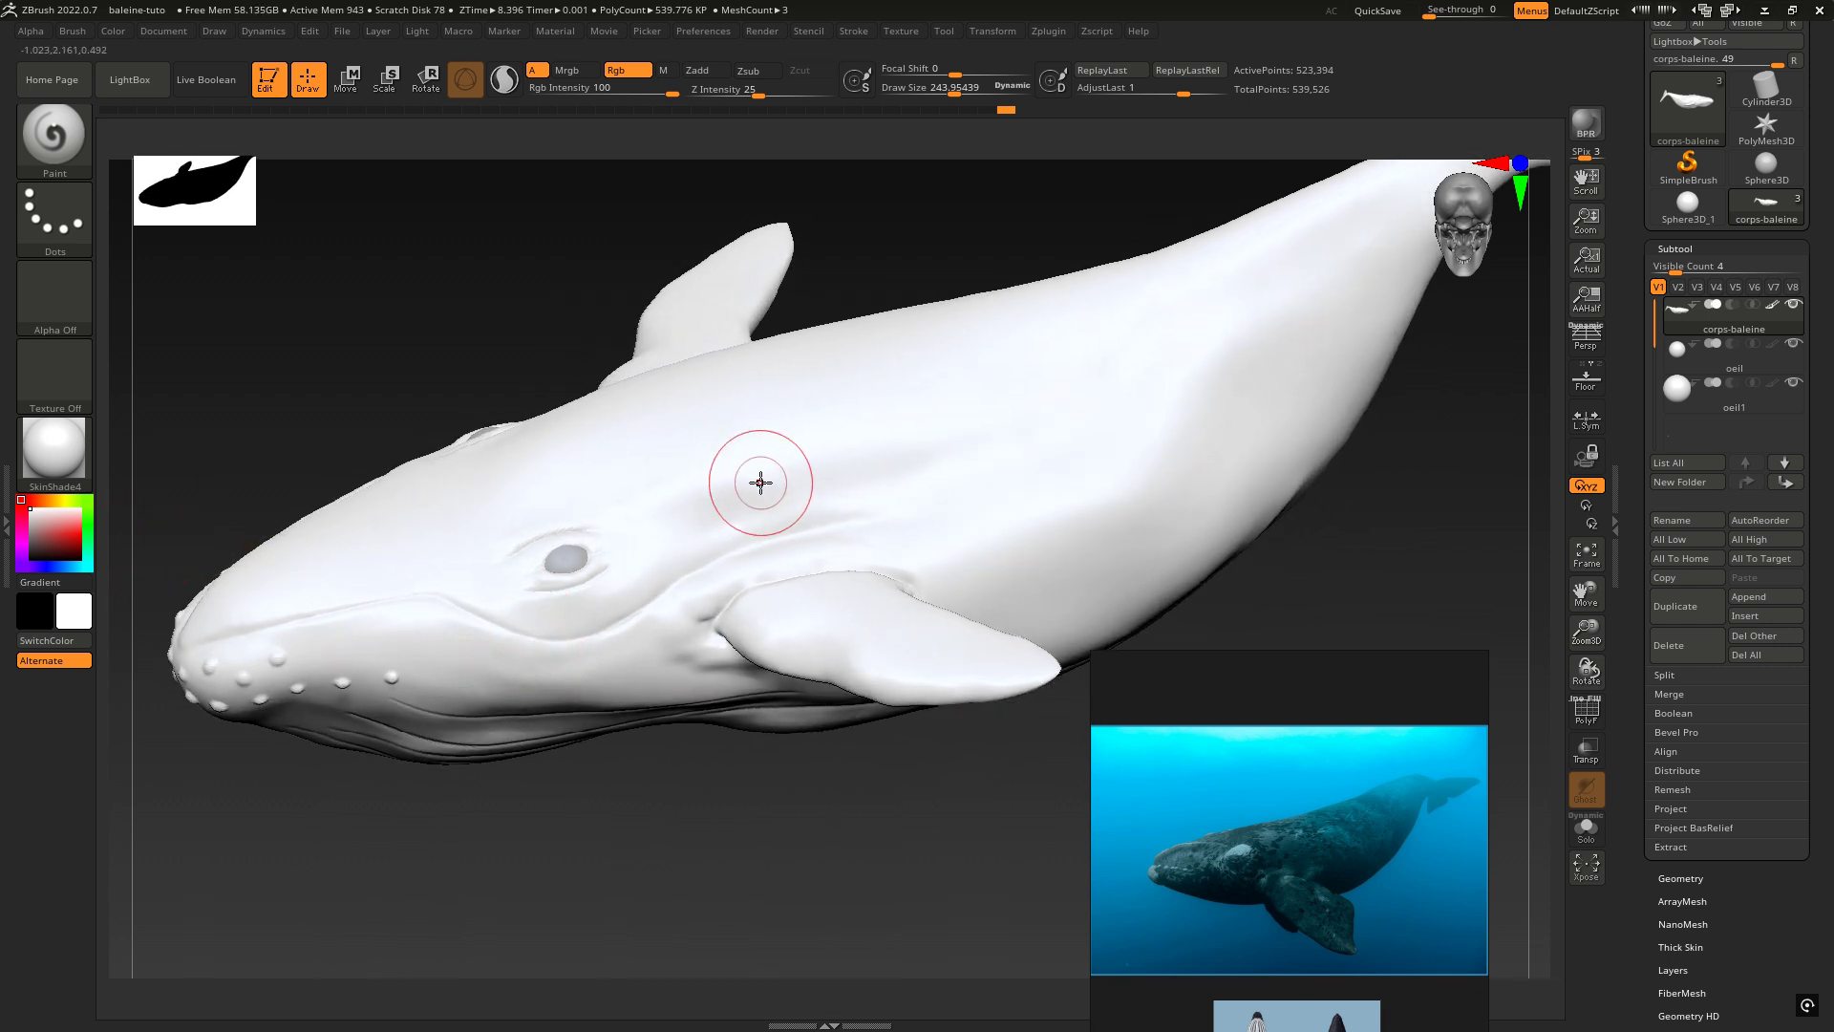
pyautogui.press('space')
pyautogui.click(507, 541)
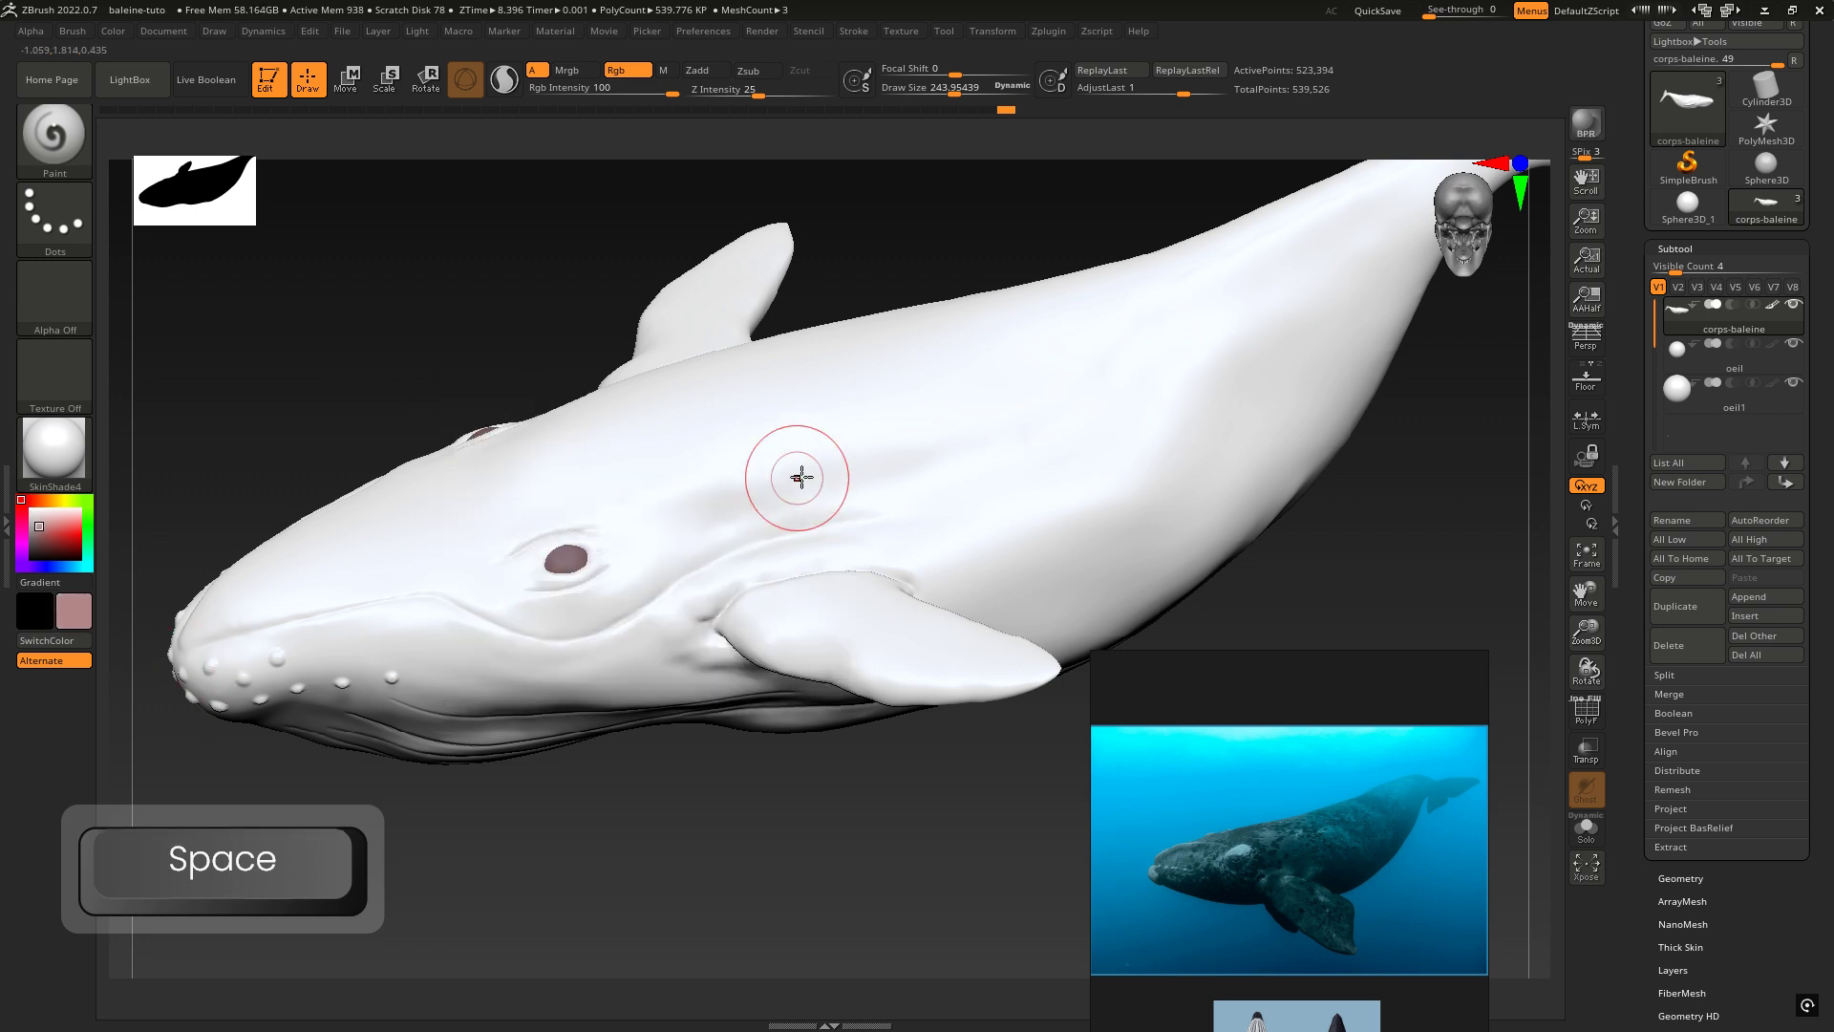
pyautogui.press('alt')
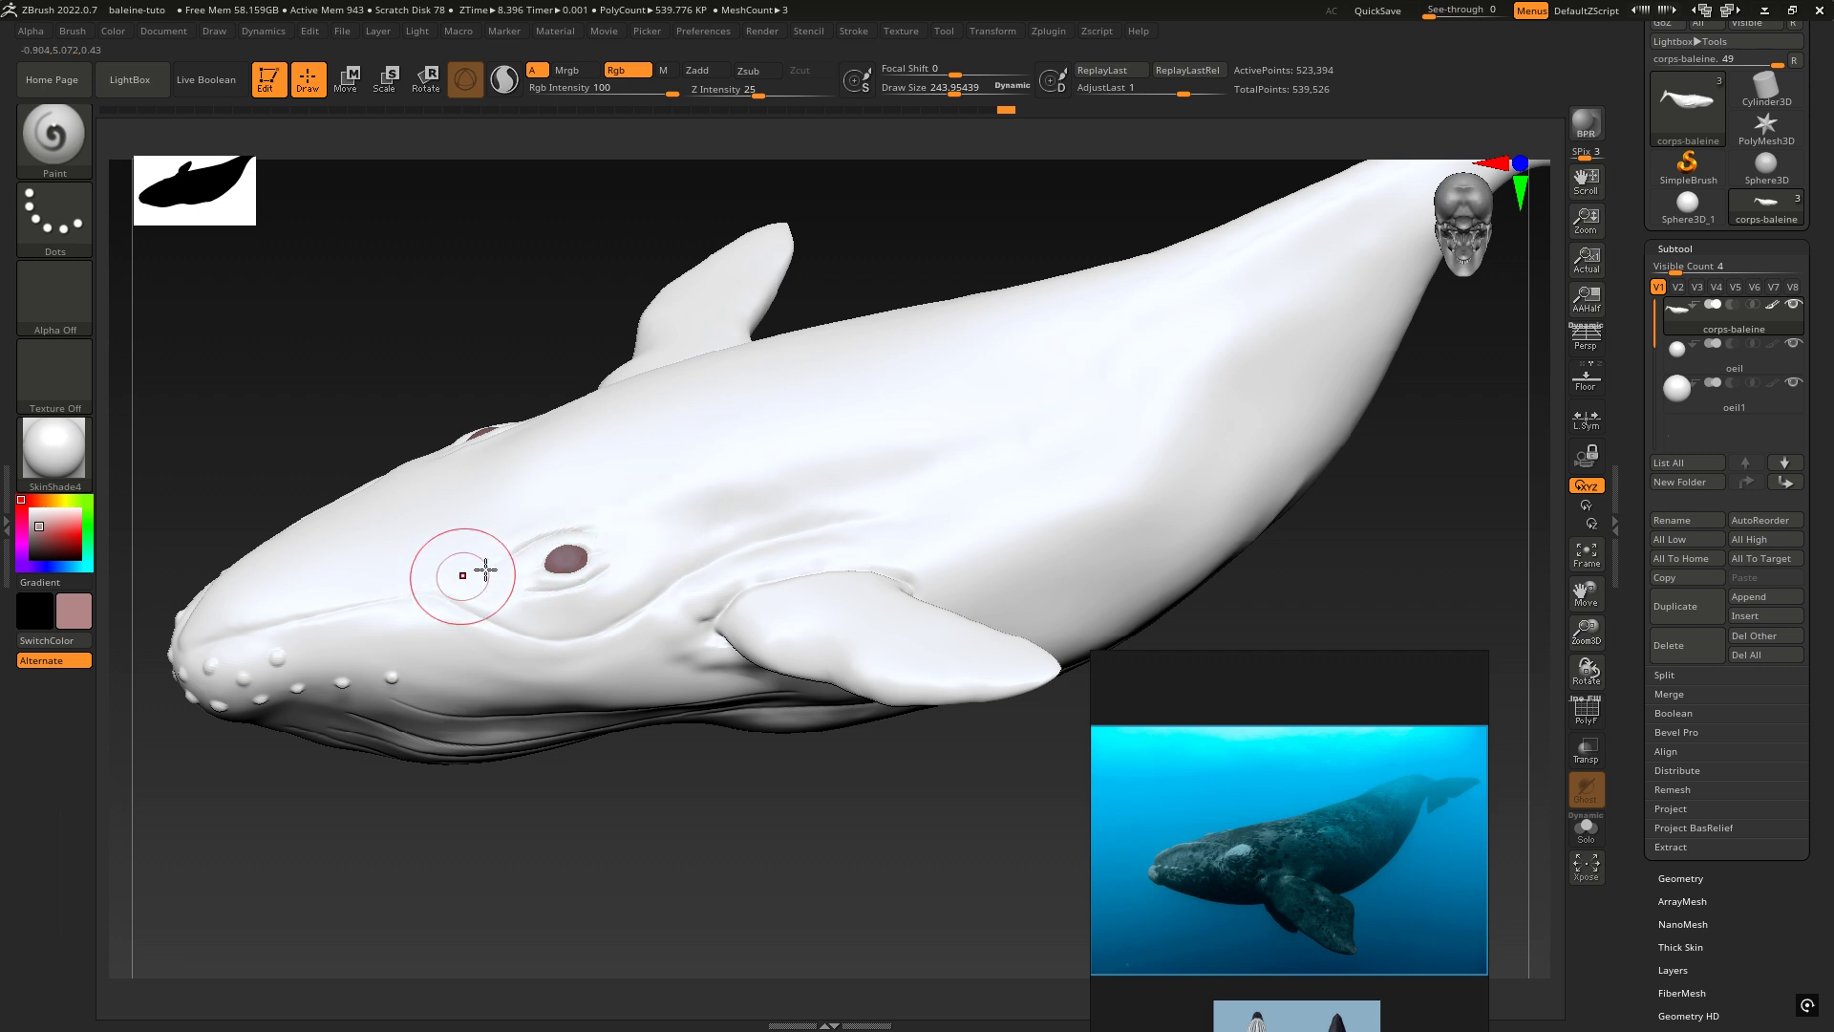
pyautogui.press('space')
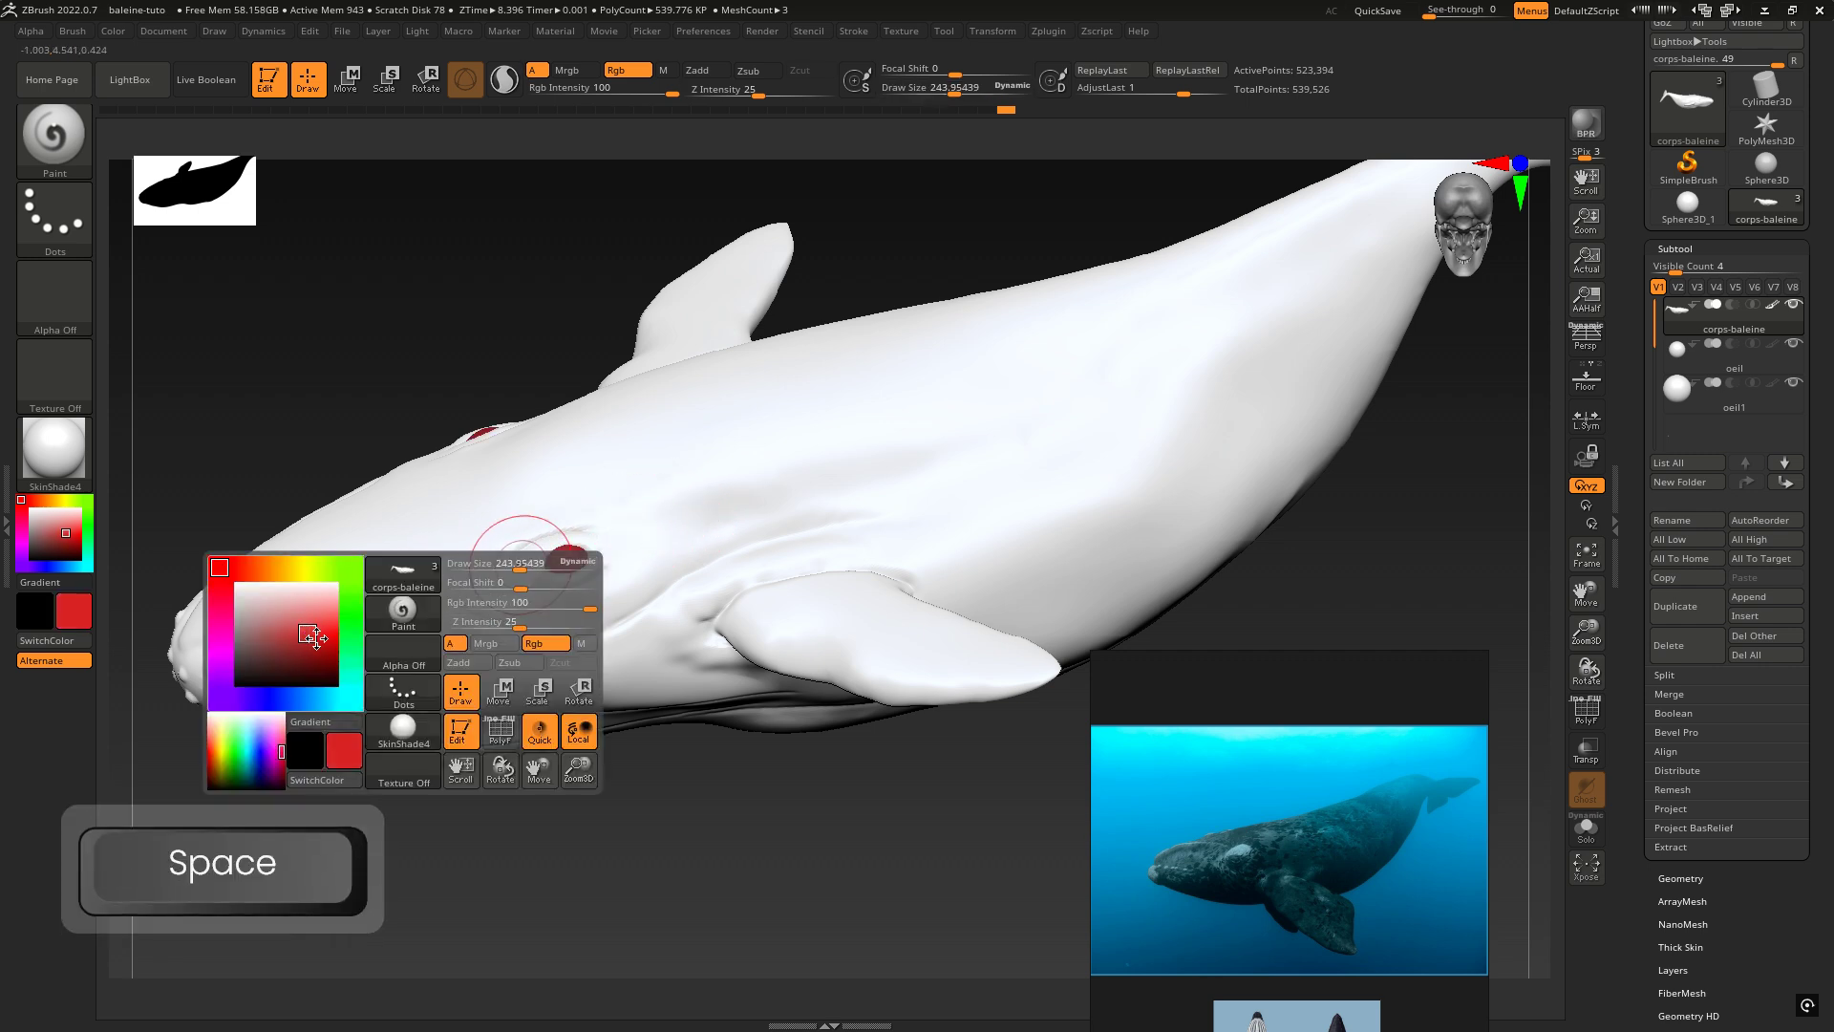
pyautogui.click(314, 599)
pyautogui.click(285, 639)
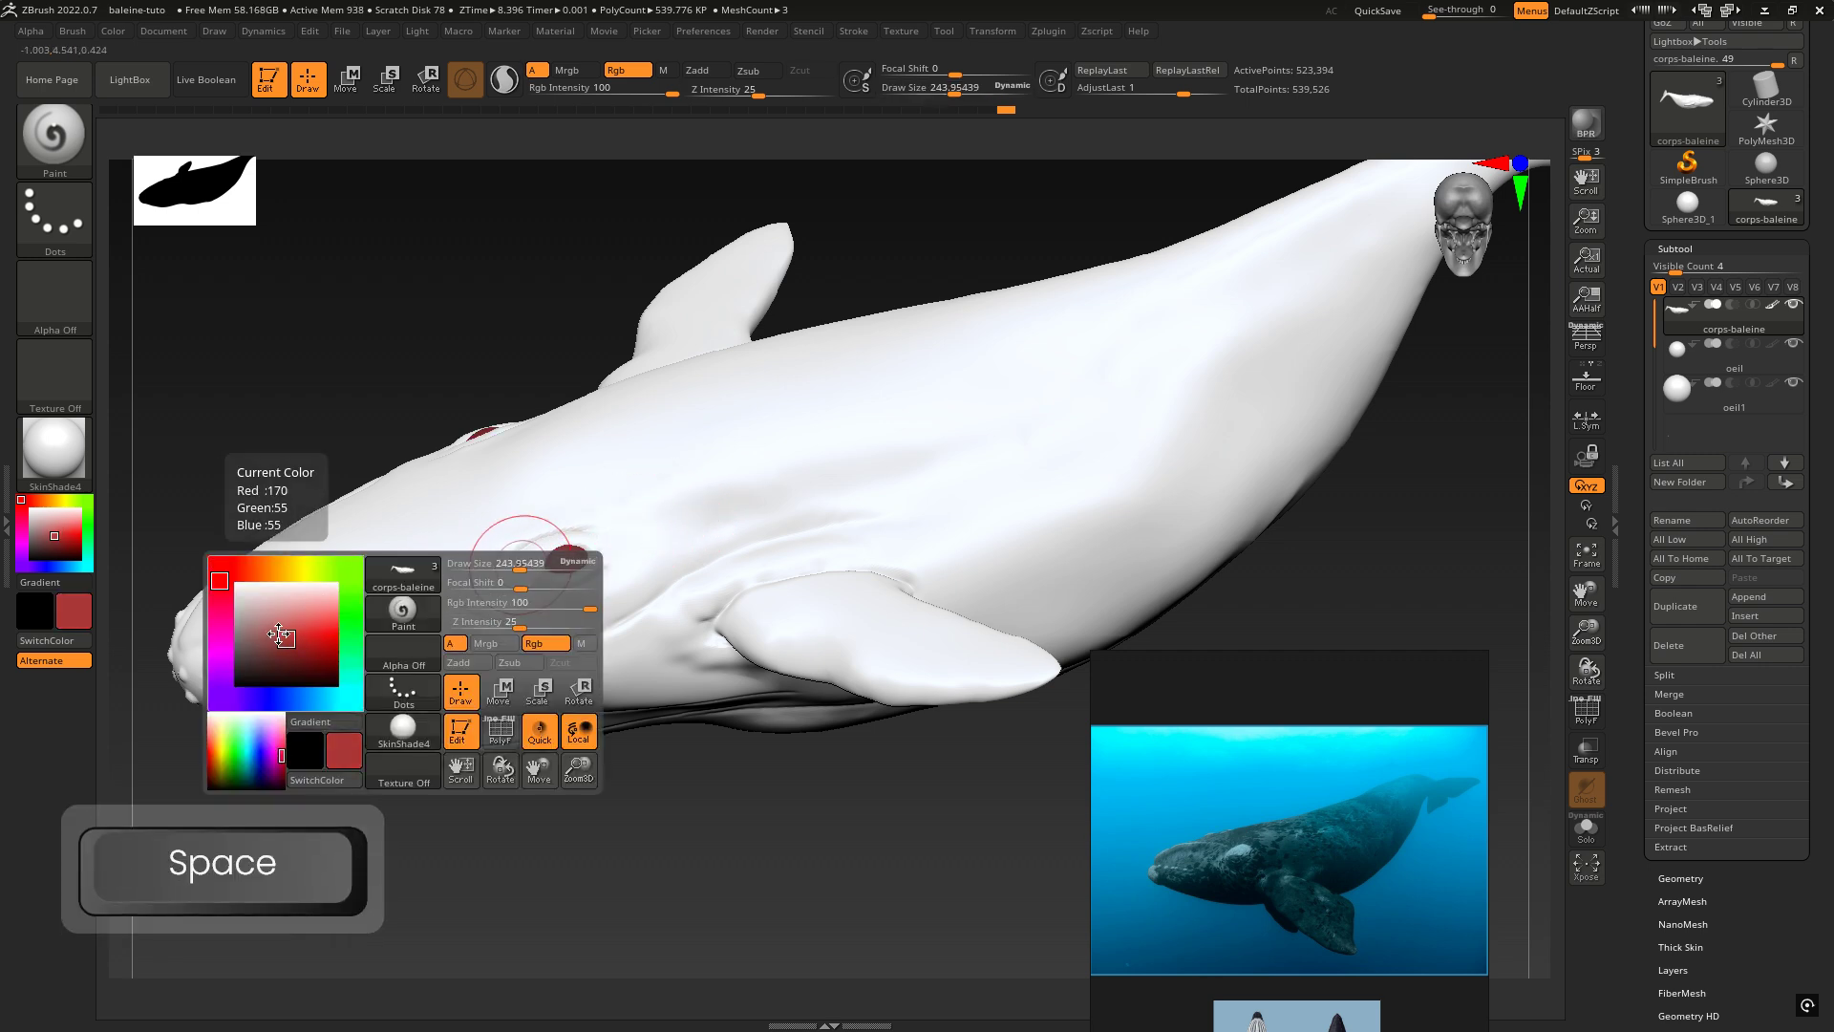
pyautogui.click(262, 620)
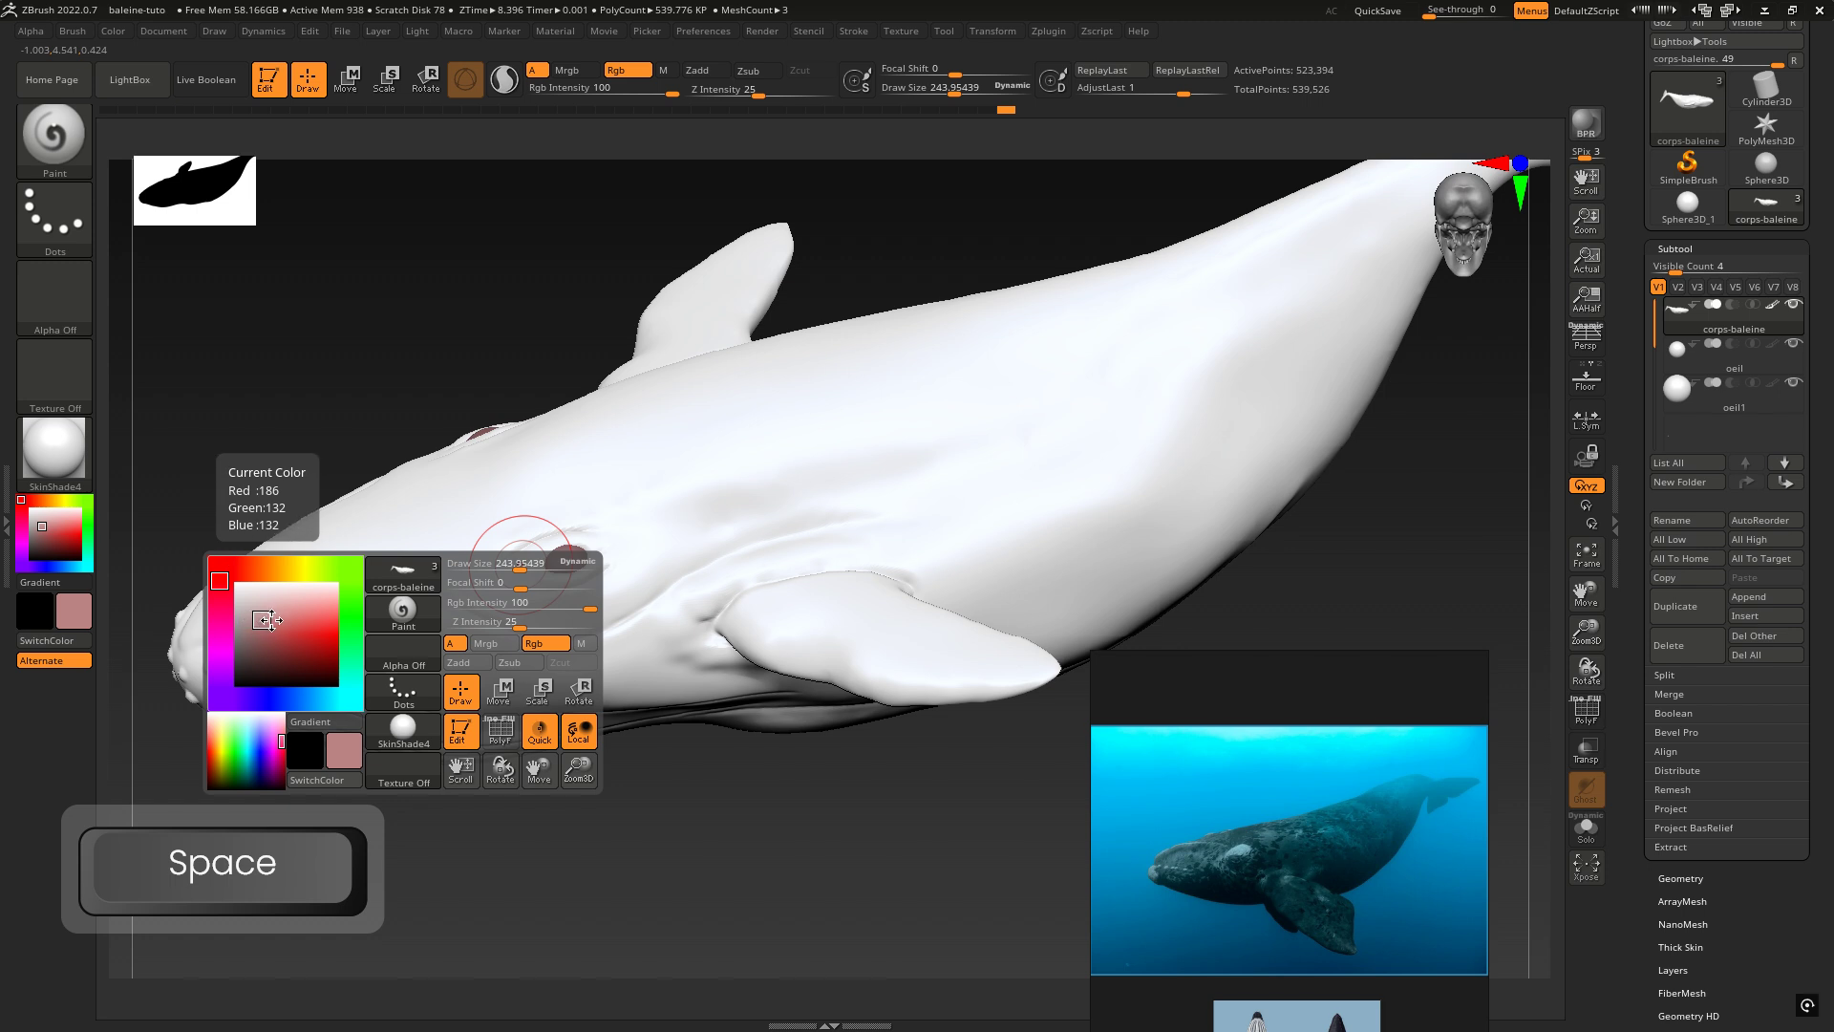
pyautogui.moveTo(250, 619); pyautogui.dragTo(237, 611)
pyautogui.moveTo(235, 607)
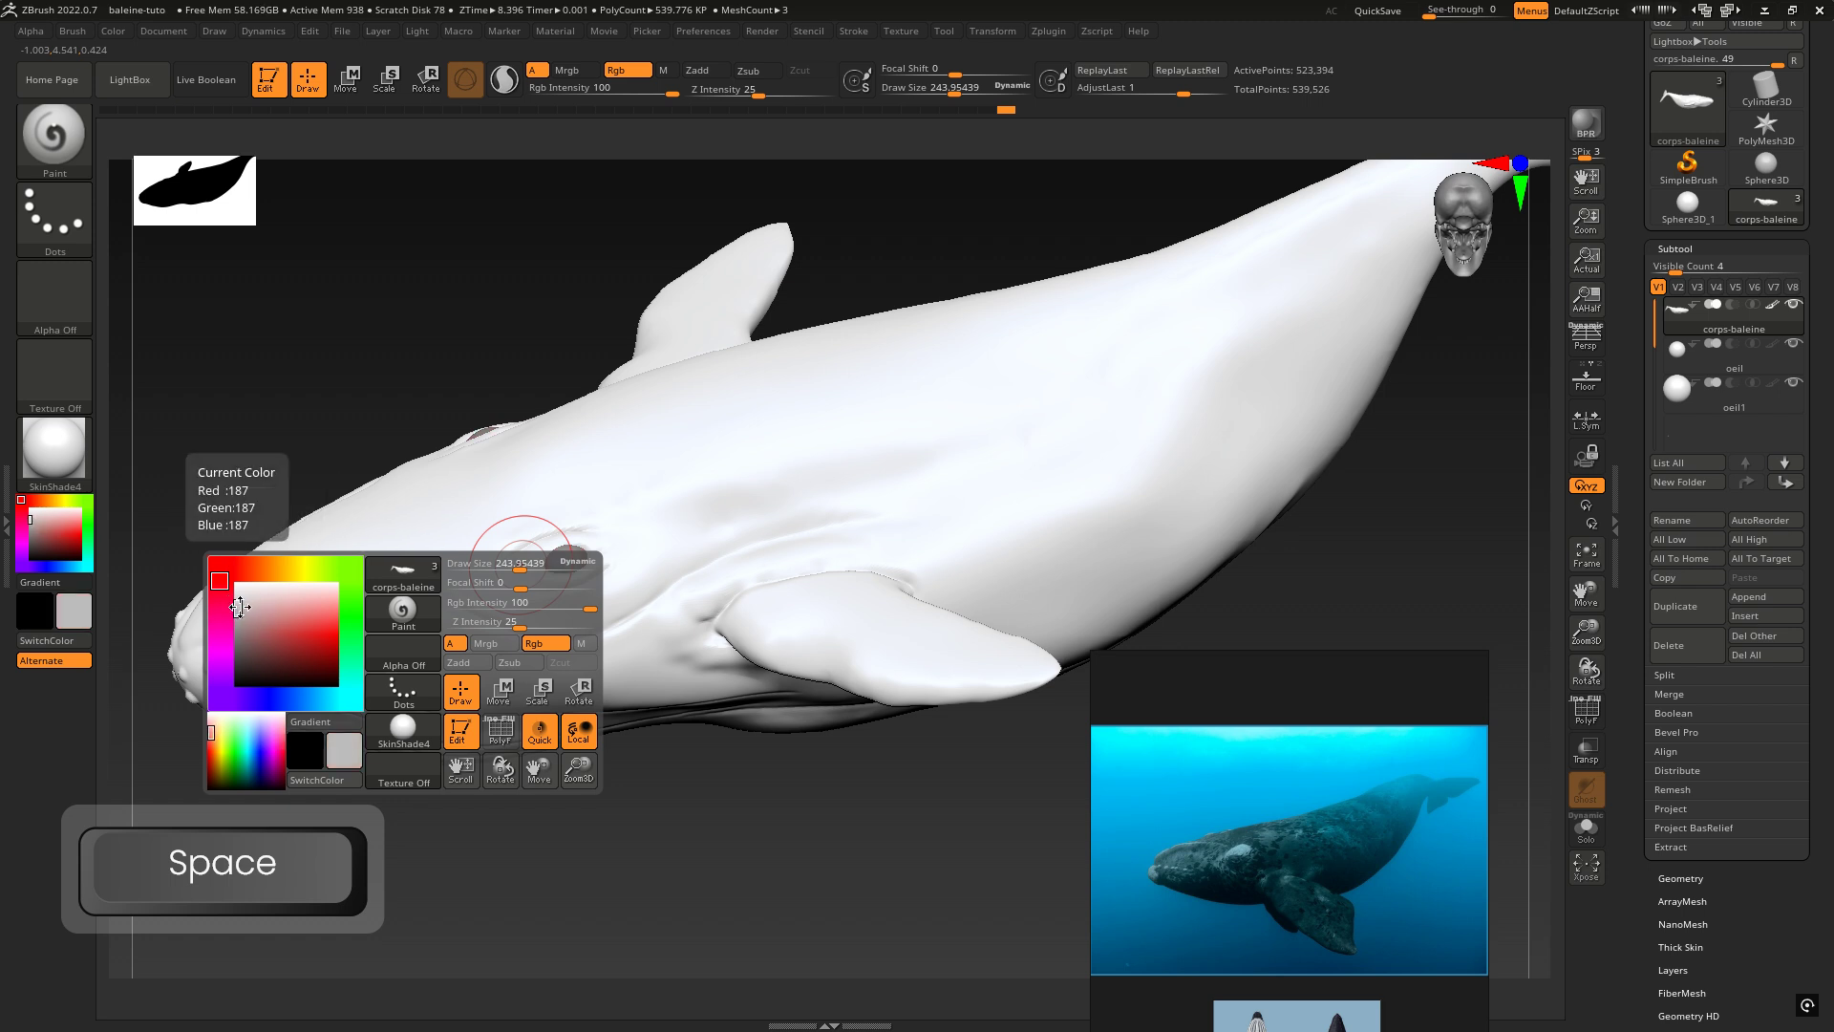
# Step: Pick a salmon pink (R 223, G 118, B 118) and fill the whole corps-baleine subtool with it
pyautogui.click(304, 621)
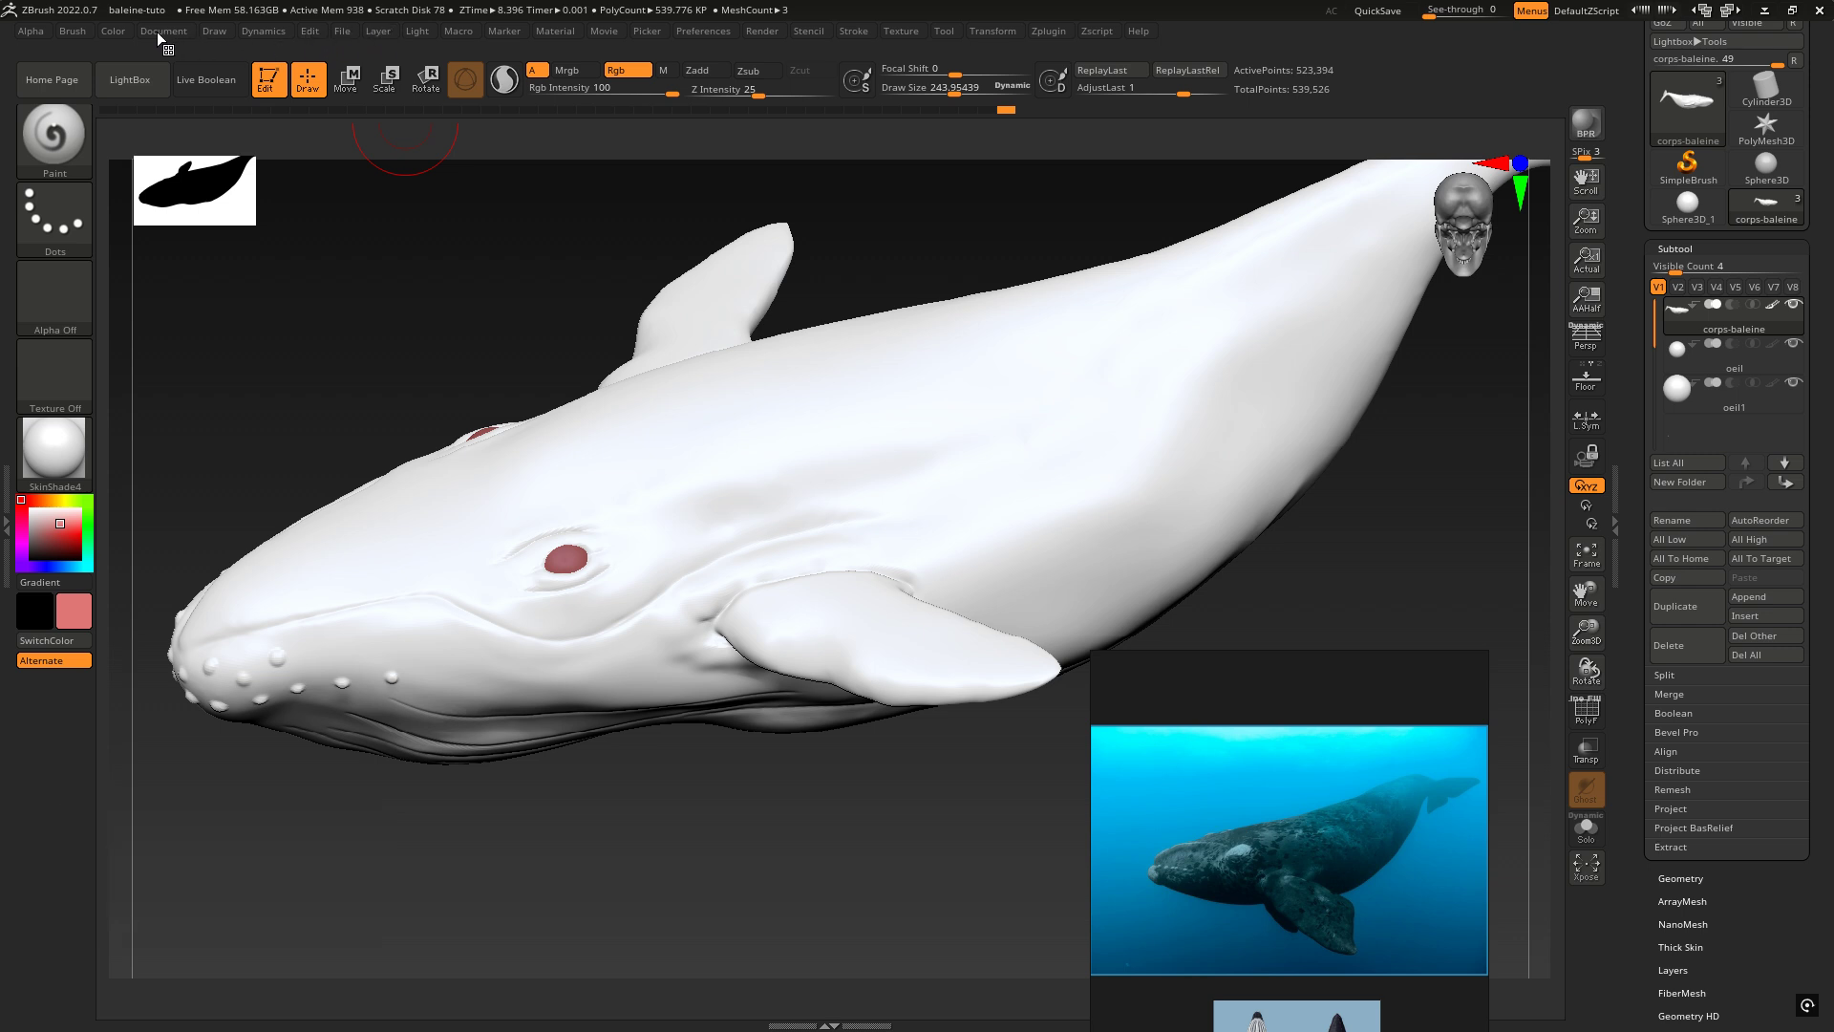
pyautogui.click(116, 33)
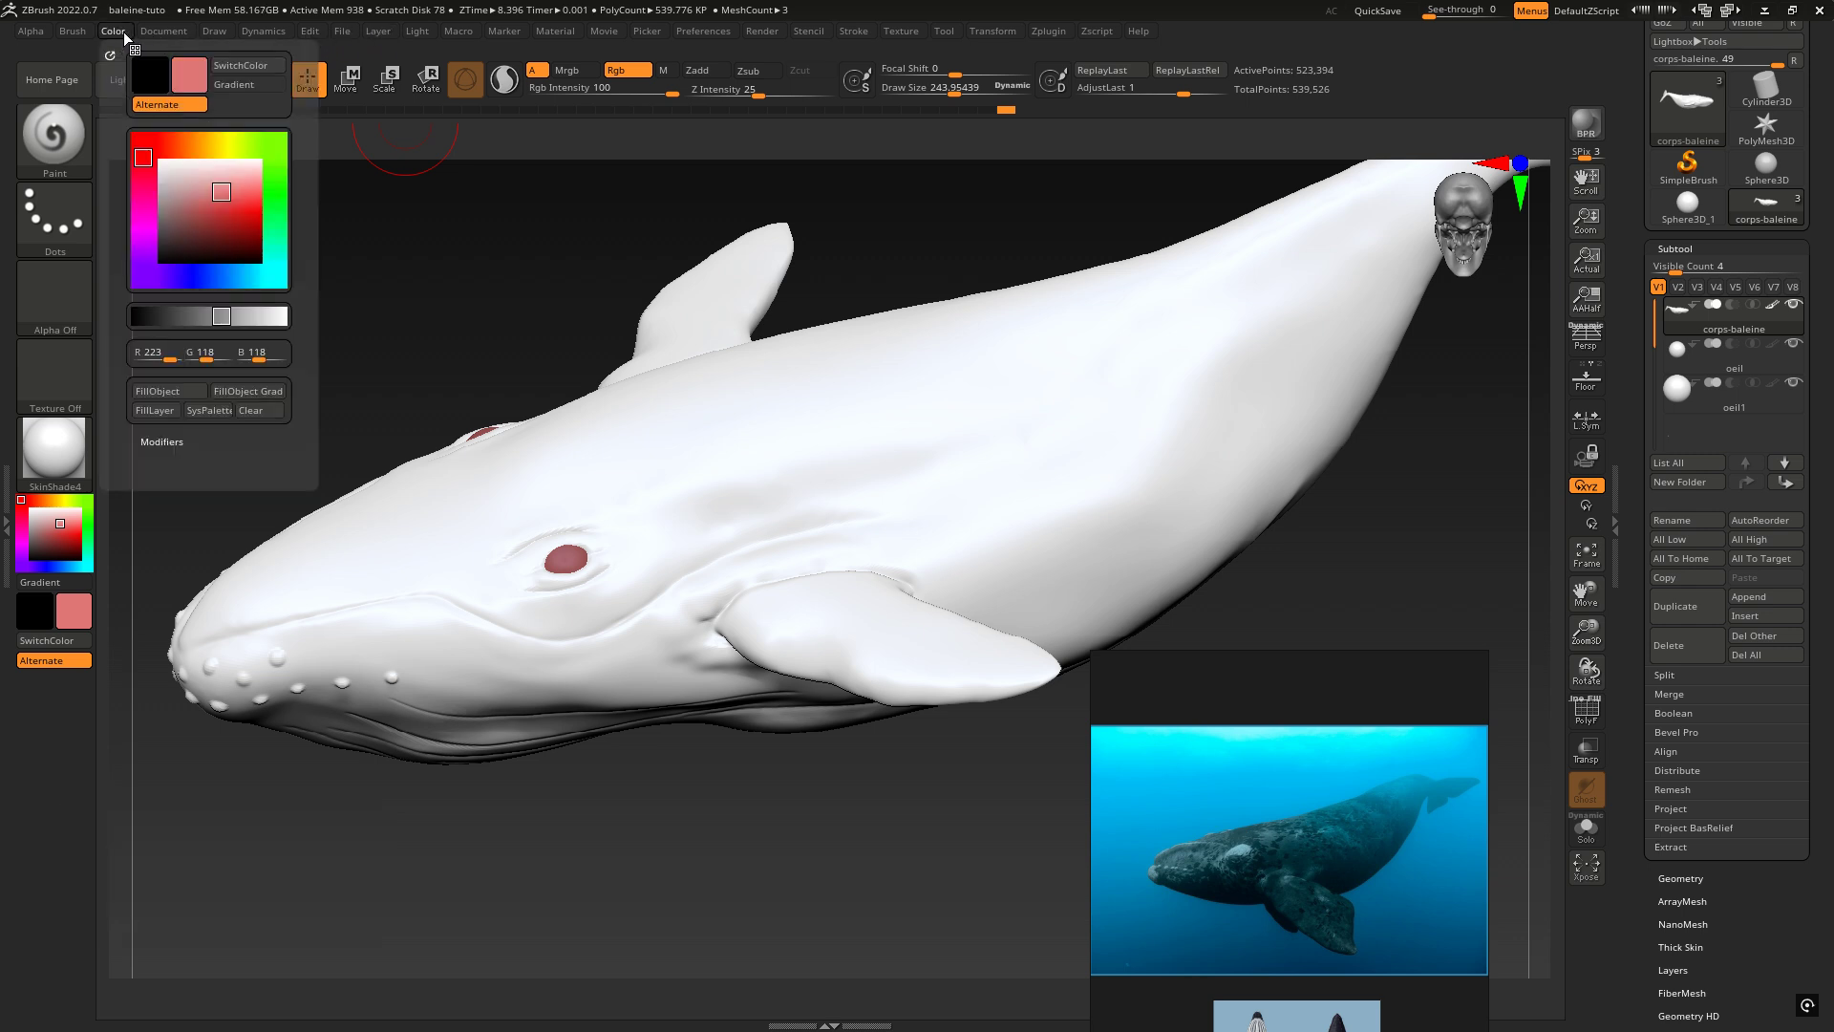
pyautogui.click(153, 392)
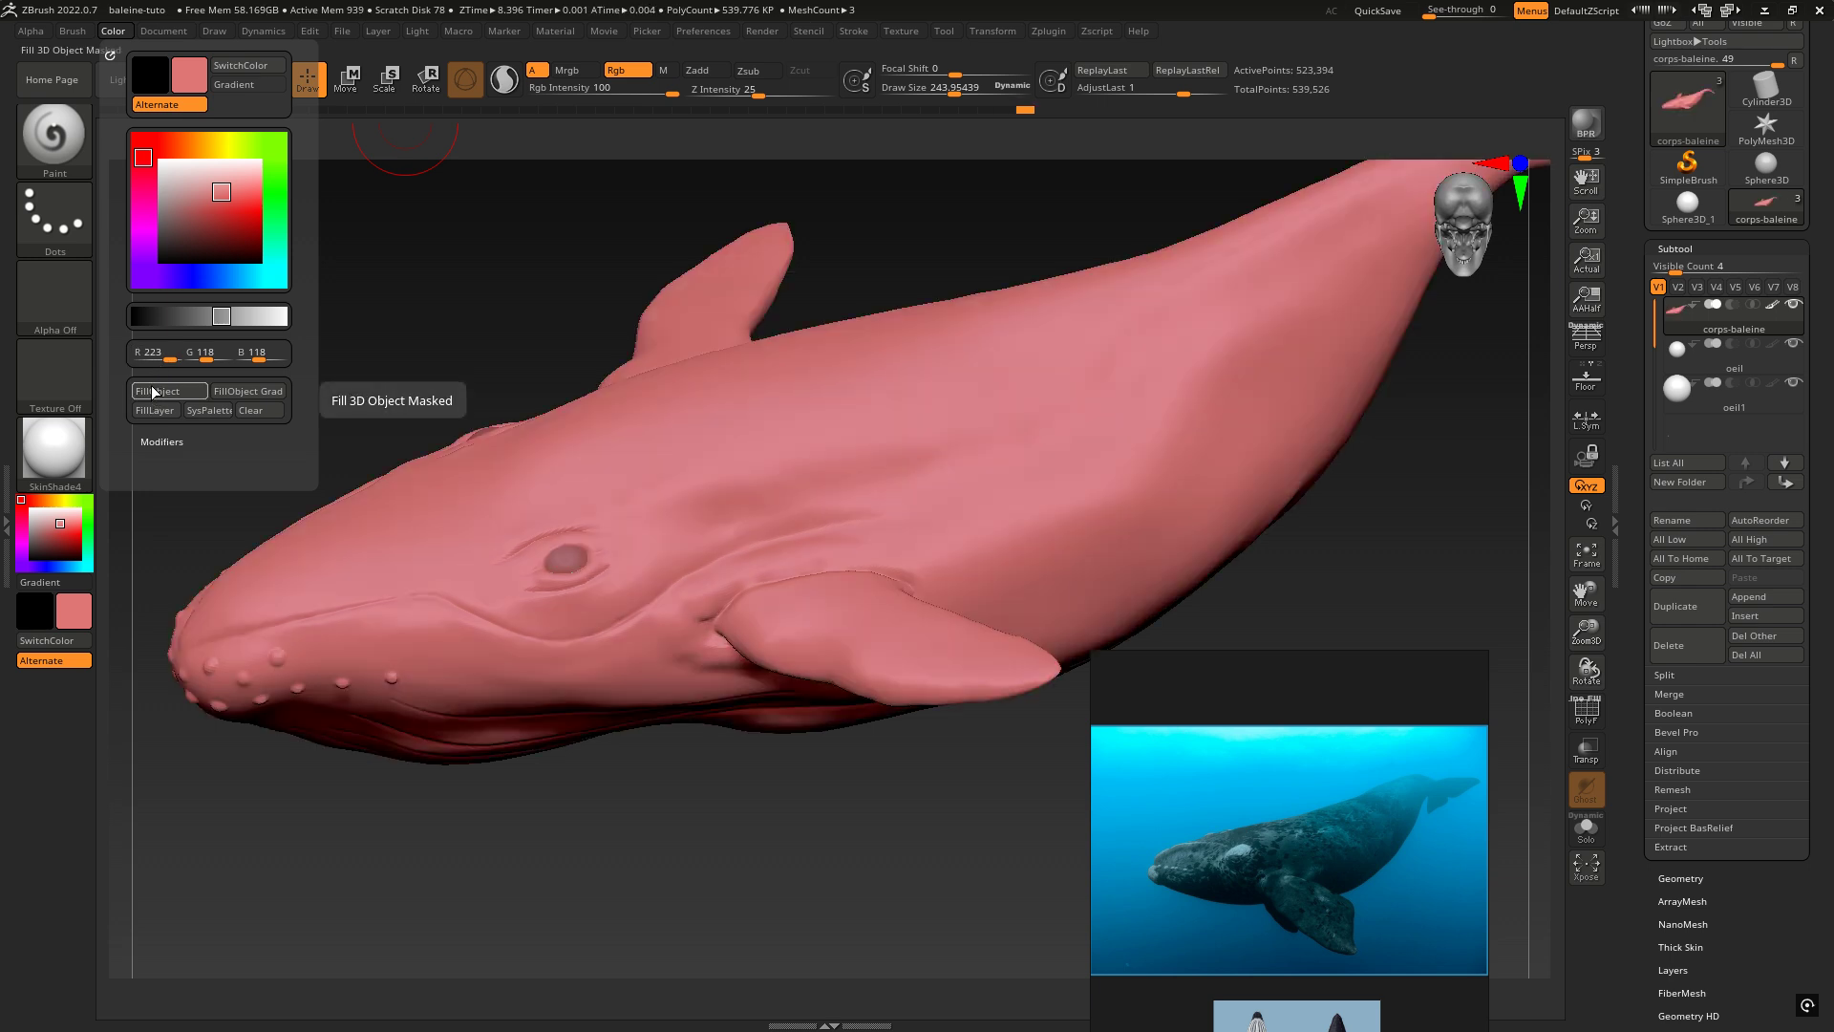
# Step: Set the active colour to a dark desaturated blue, R 32, G 55, B 76, to suit the whale's skin
pyautogui.press('space')
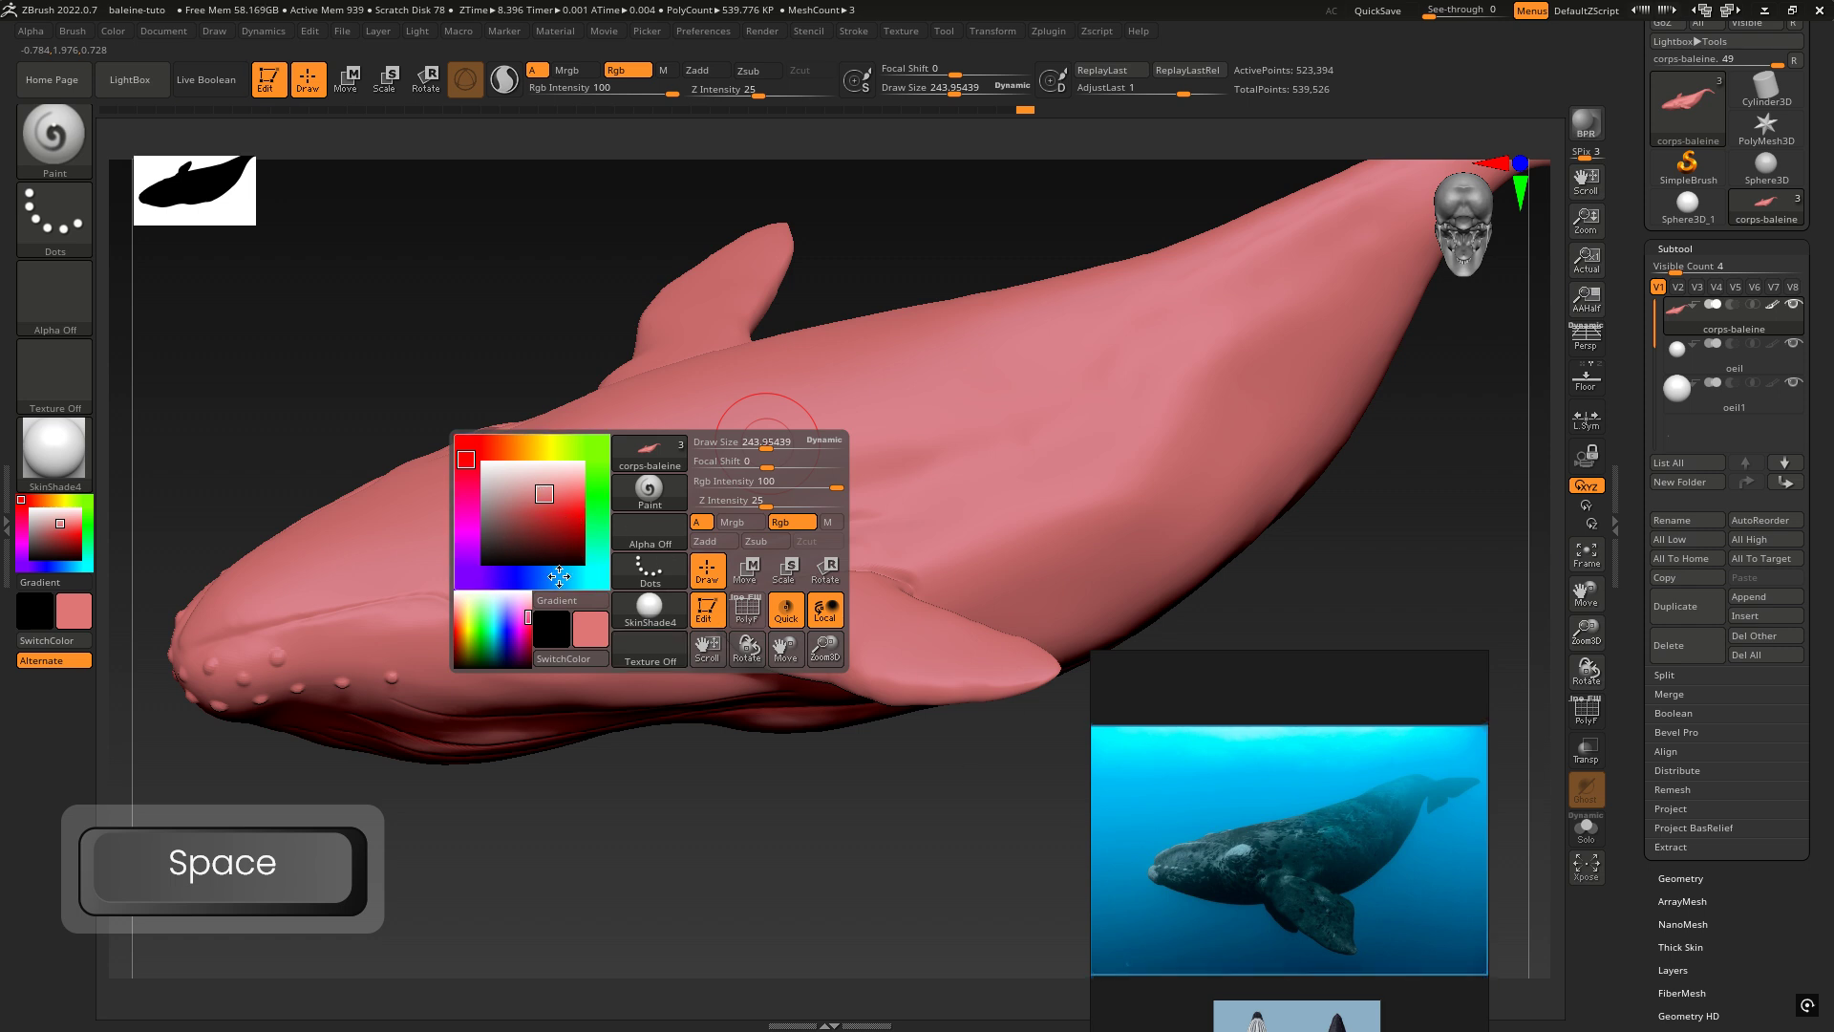
pyautogui.moveTo(559, 576); pyautogui.dragTo(554, 577)
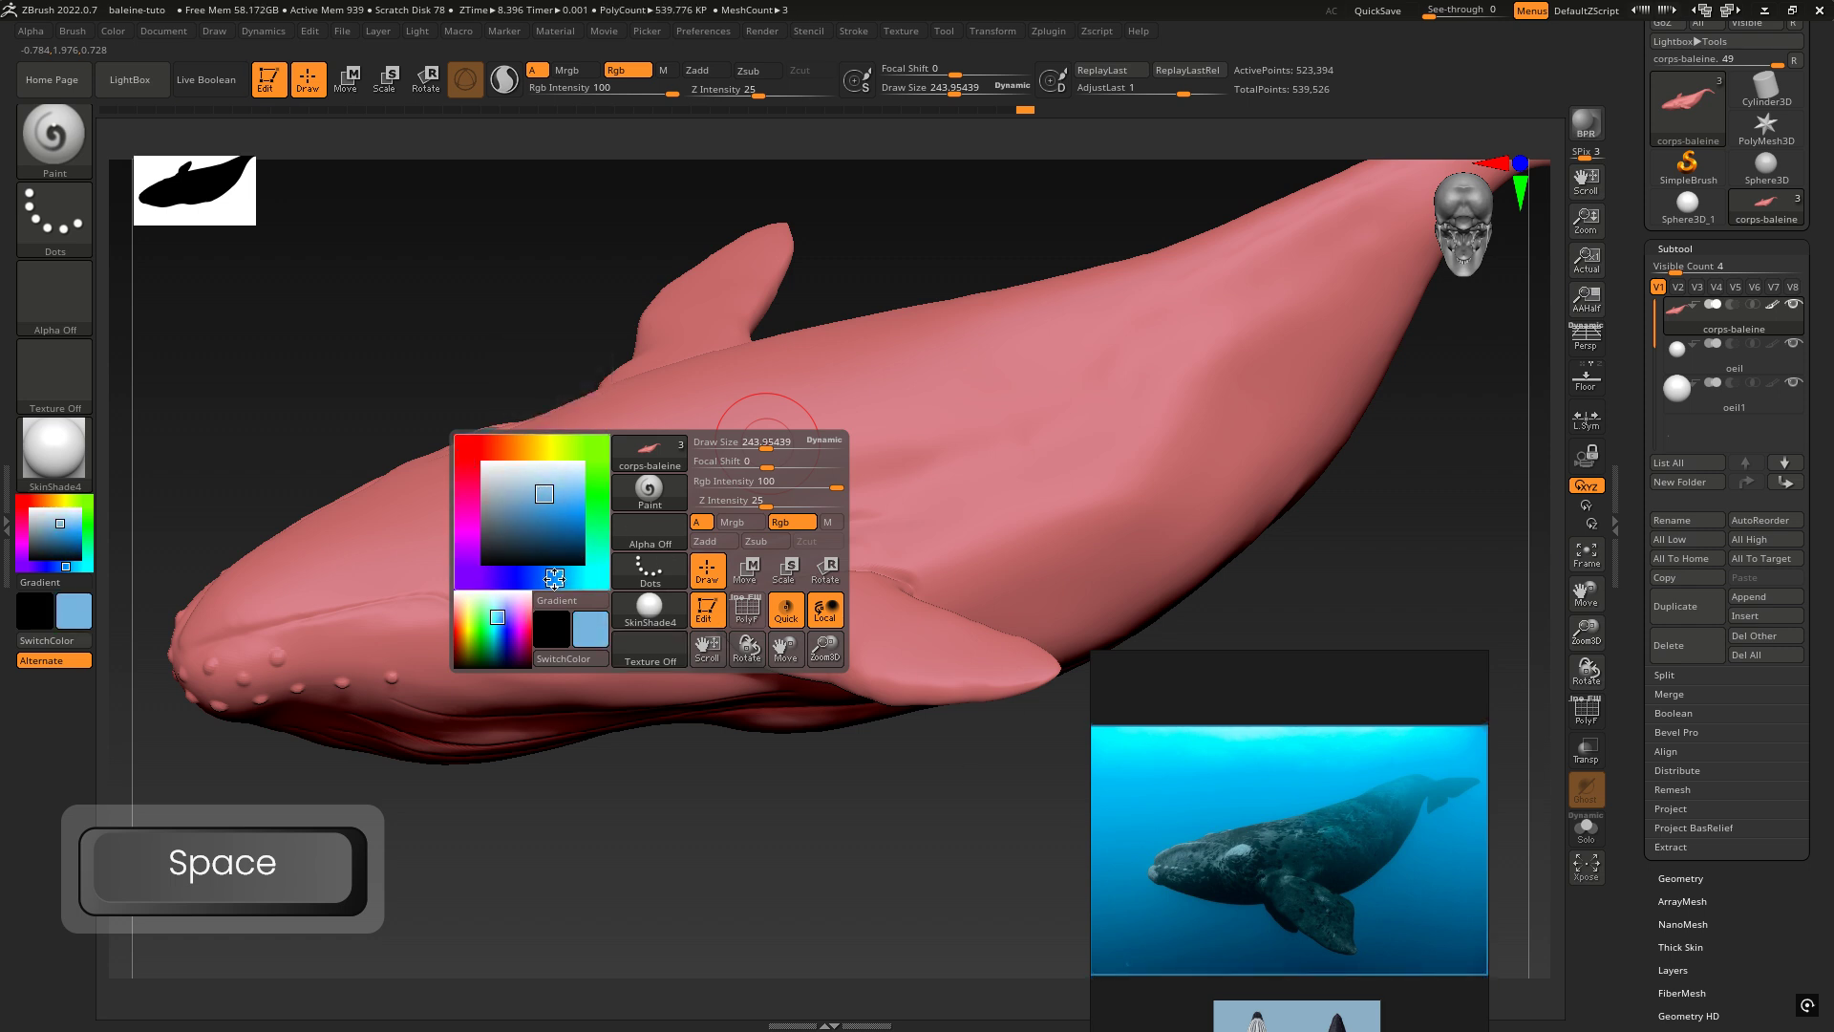
pyautogui.moveTo(554, 549); pyautogui.dragTo(514, 517)
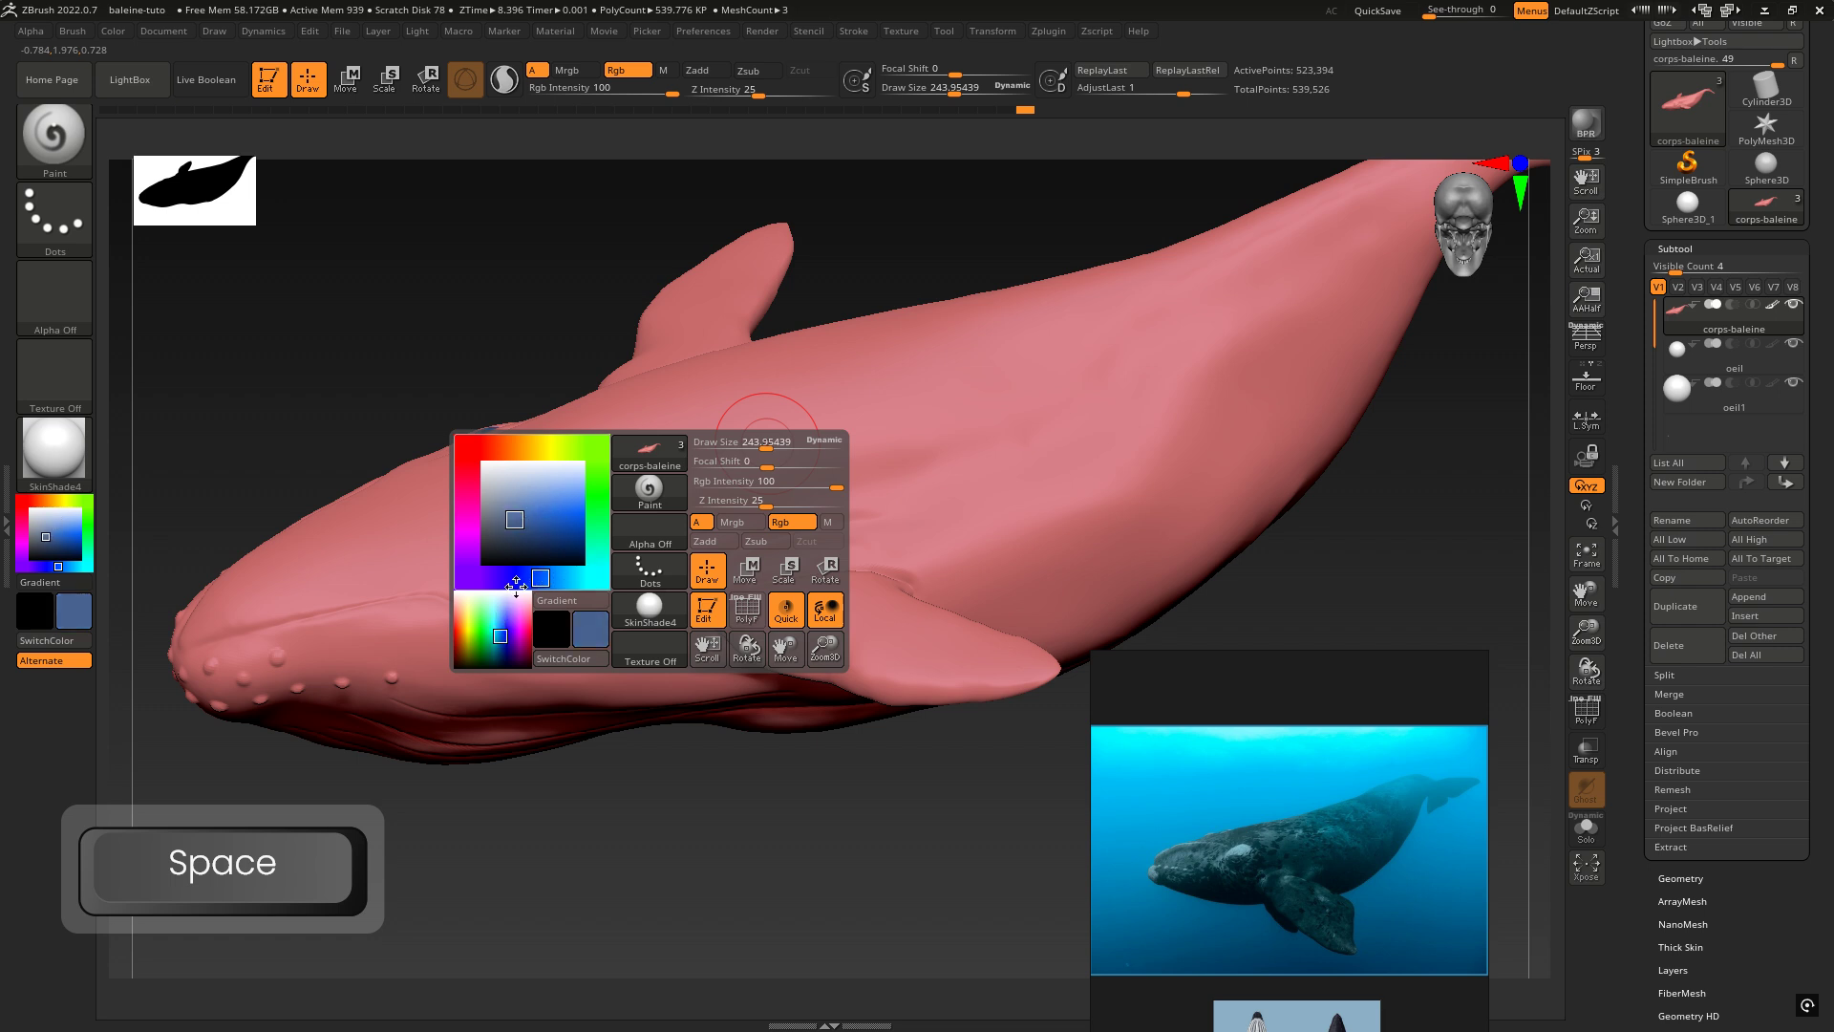
pyautogui.moveTo(514, 519); pyautogui.dragTo(507, 530)
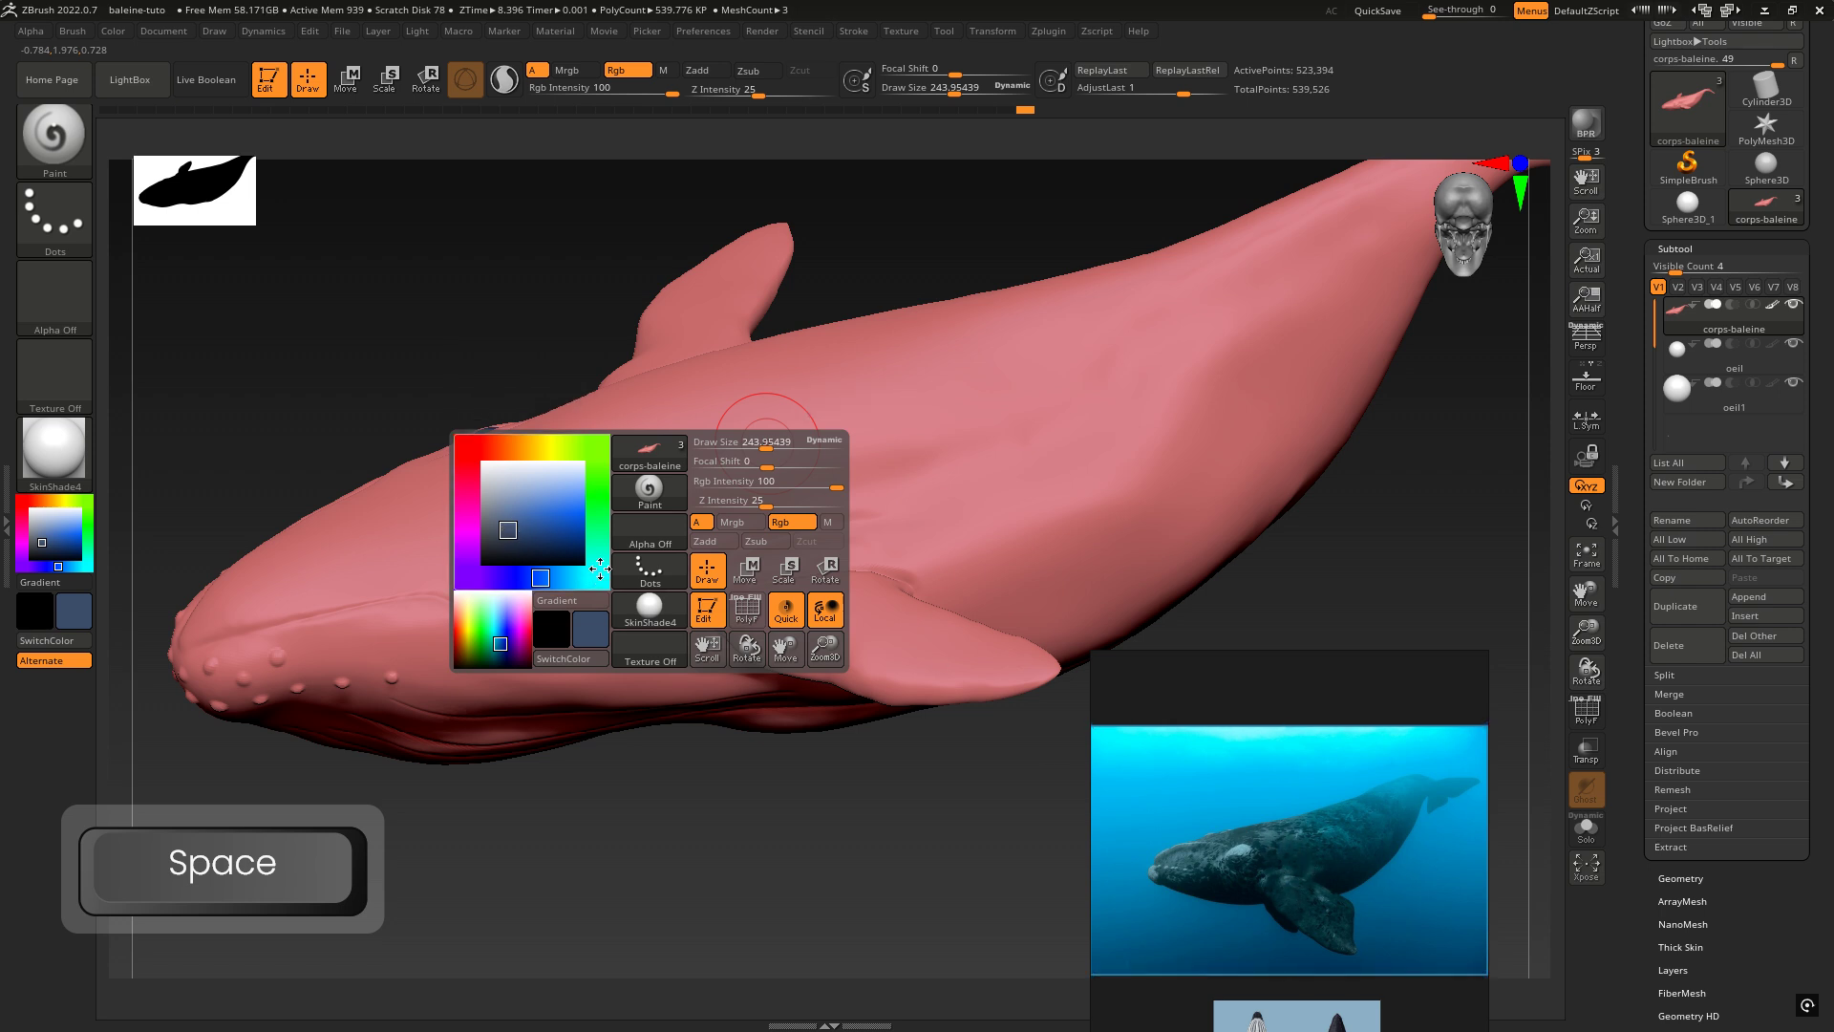
pyautogui.click(504, 537)
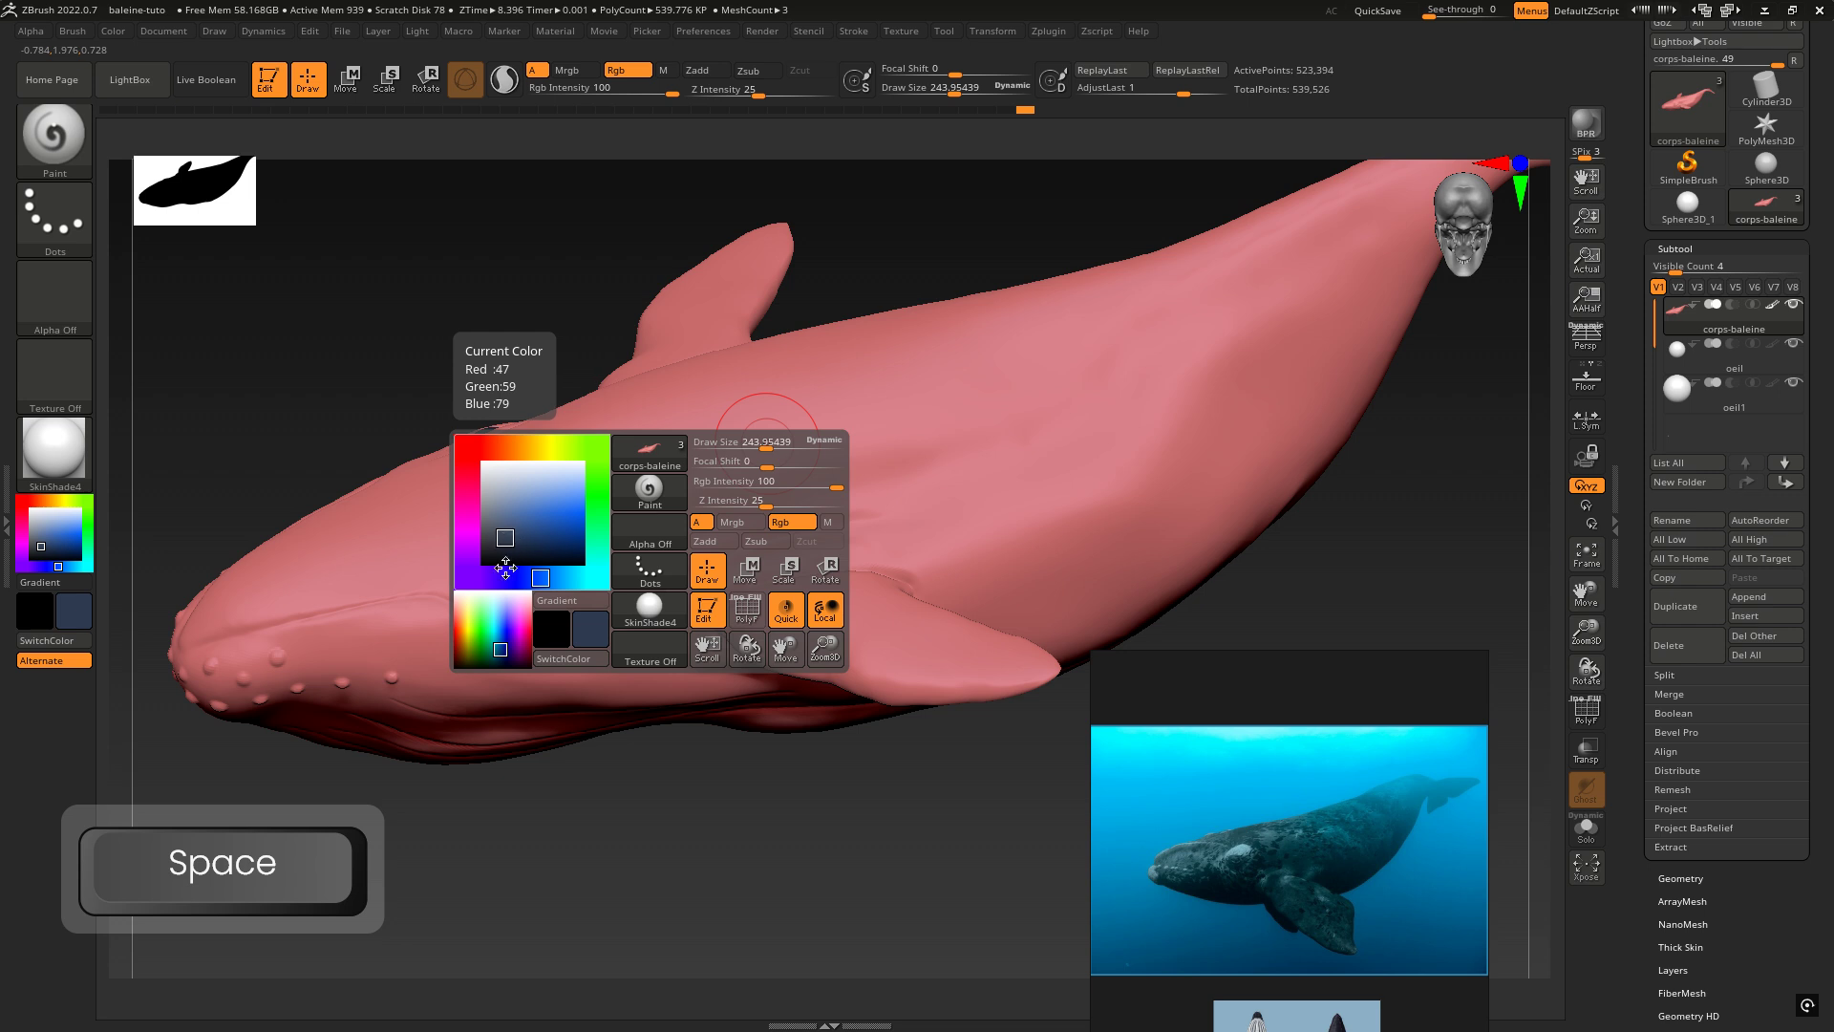
pyautogui.click(494, 644)
pyautogui.click(490, 646)
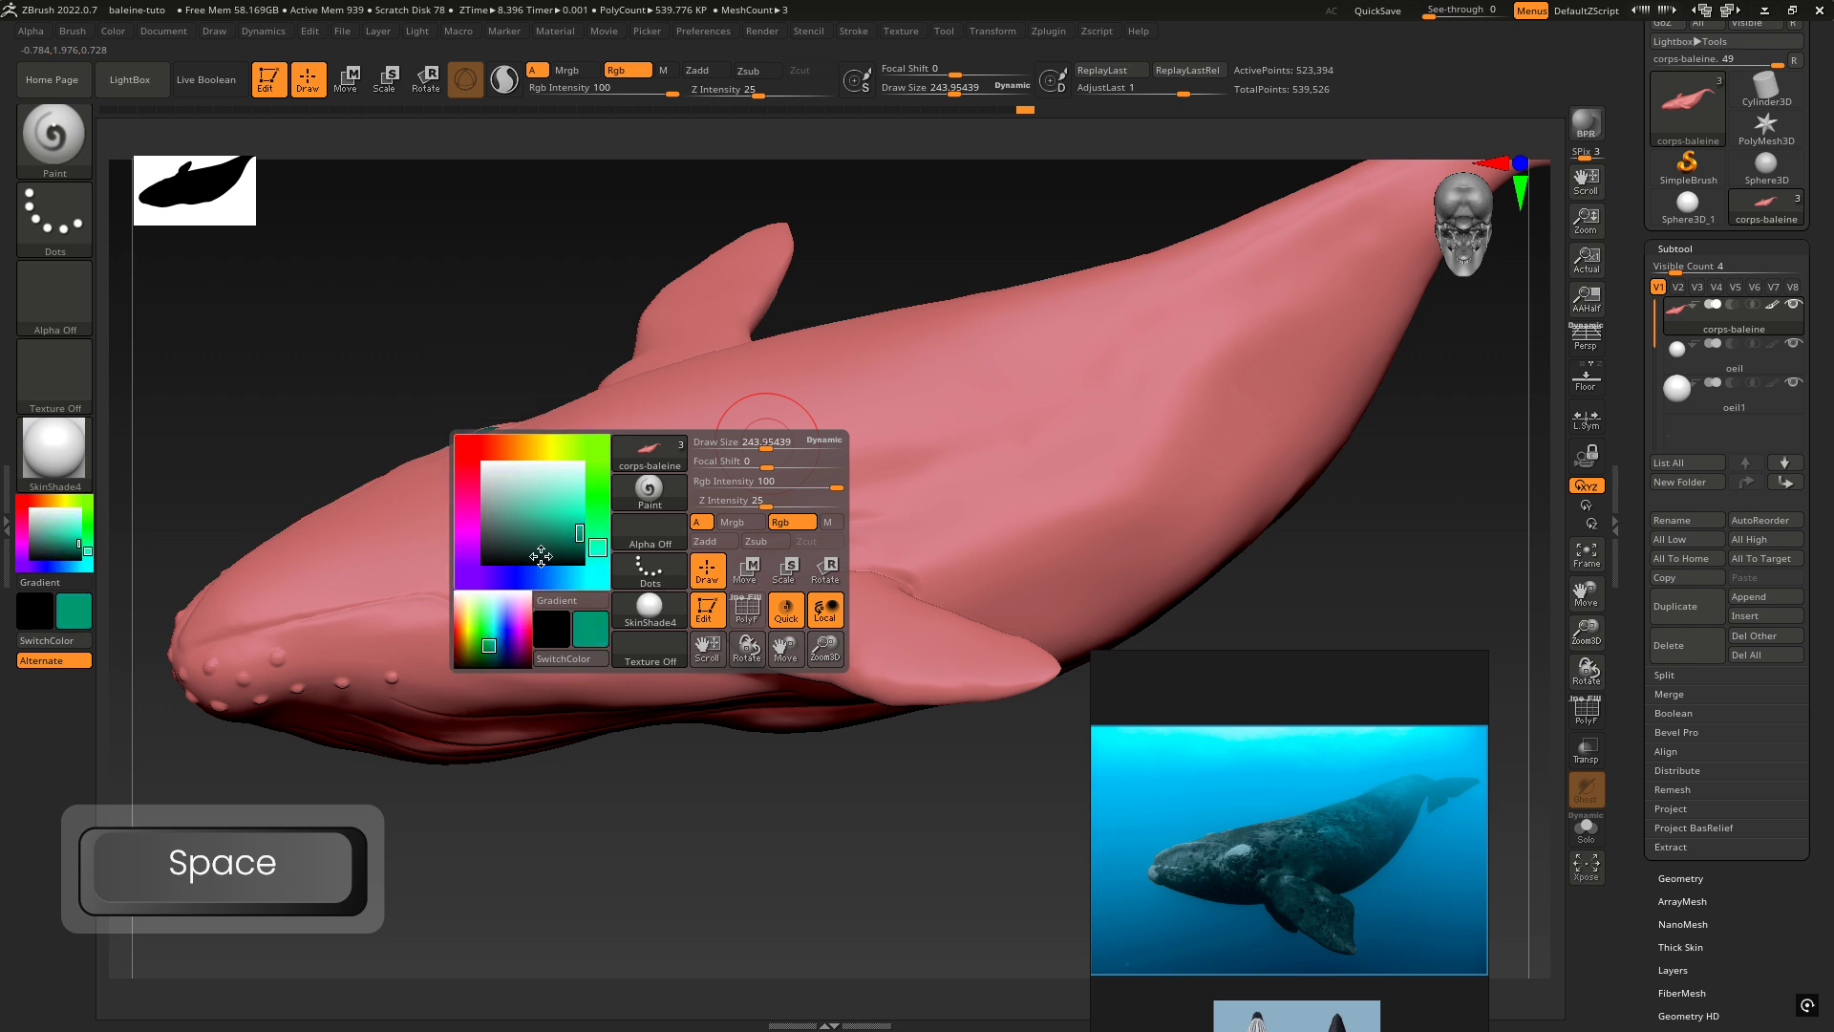
pyautogui.click(498, 647)
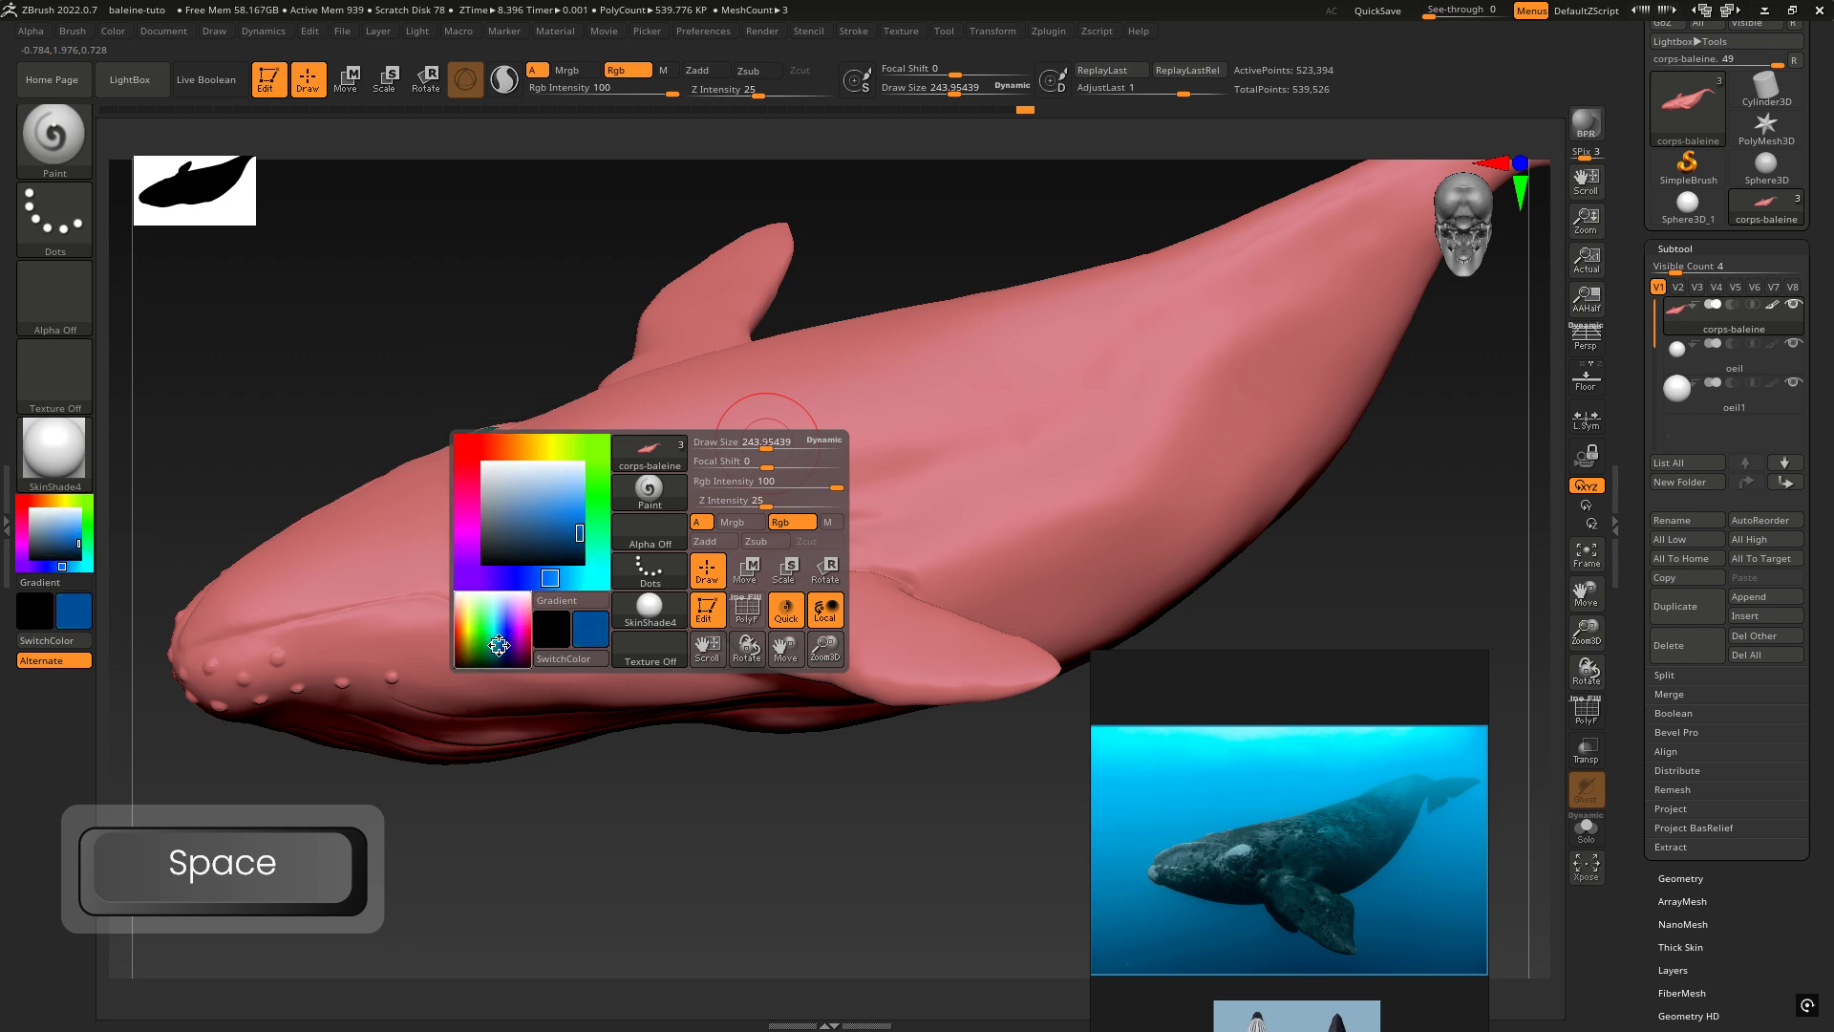
pyautogui.click(553, 535)
pyautogui.moveTo(553, 535); pyautogui.dragTo(518, 543)
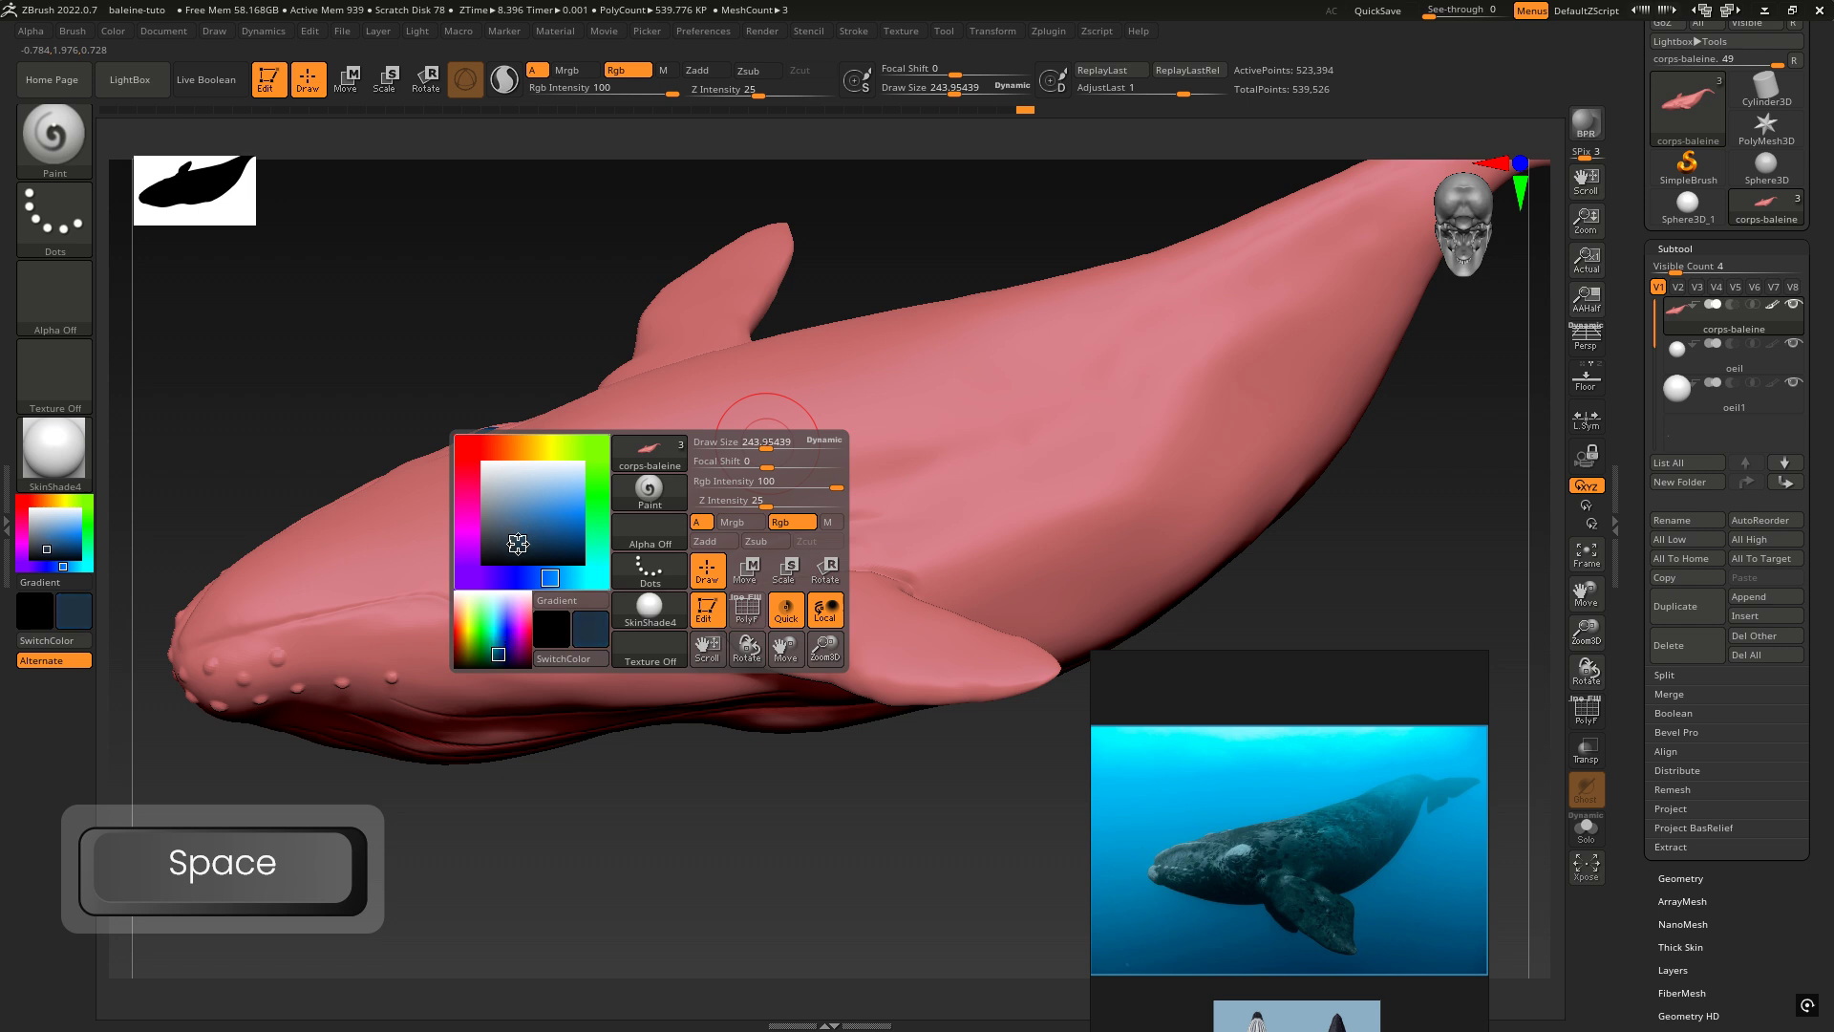
pyautogui.press('space')
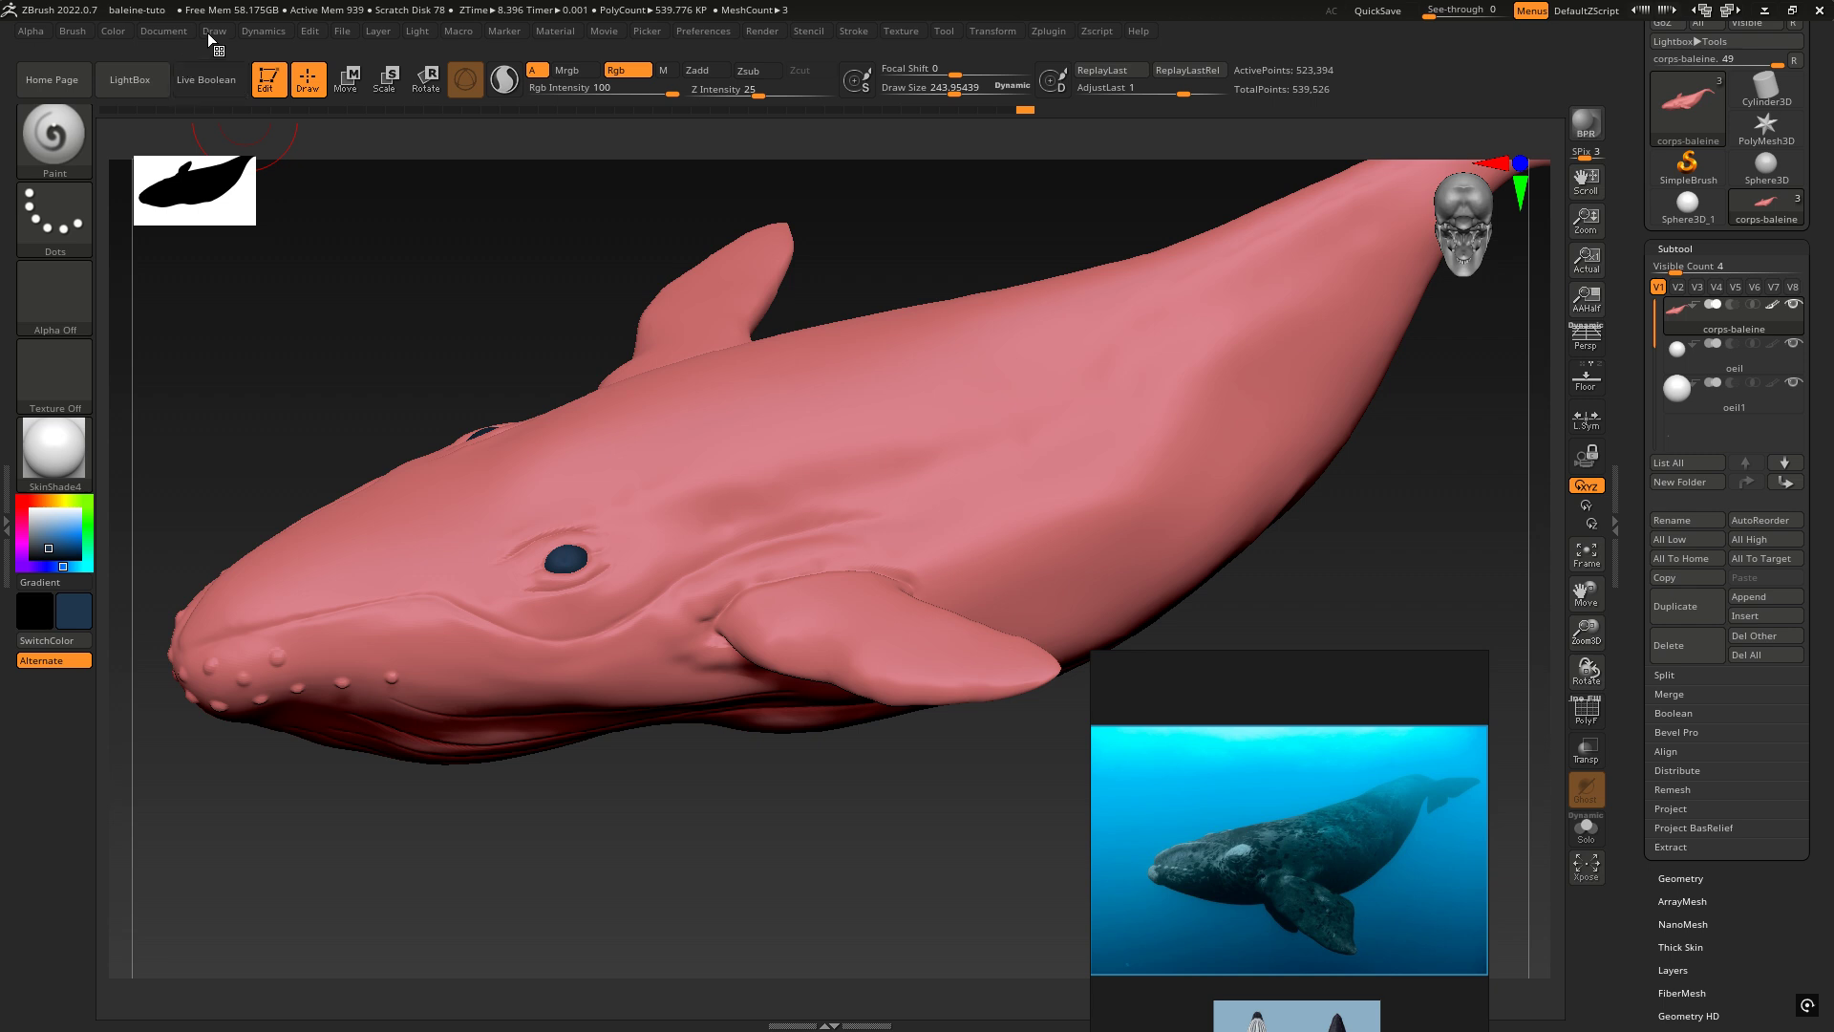
# Step: Fill the entire corps-baleine subtool with the active dark blue
pyautogui.click(163, 32)
pyautogui.click(114, 33)
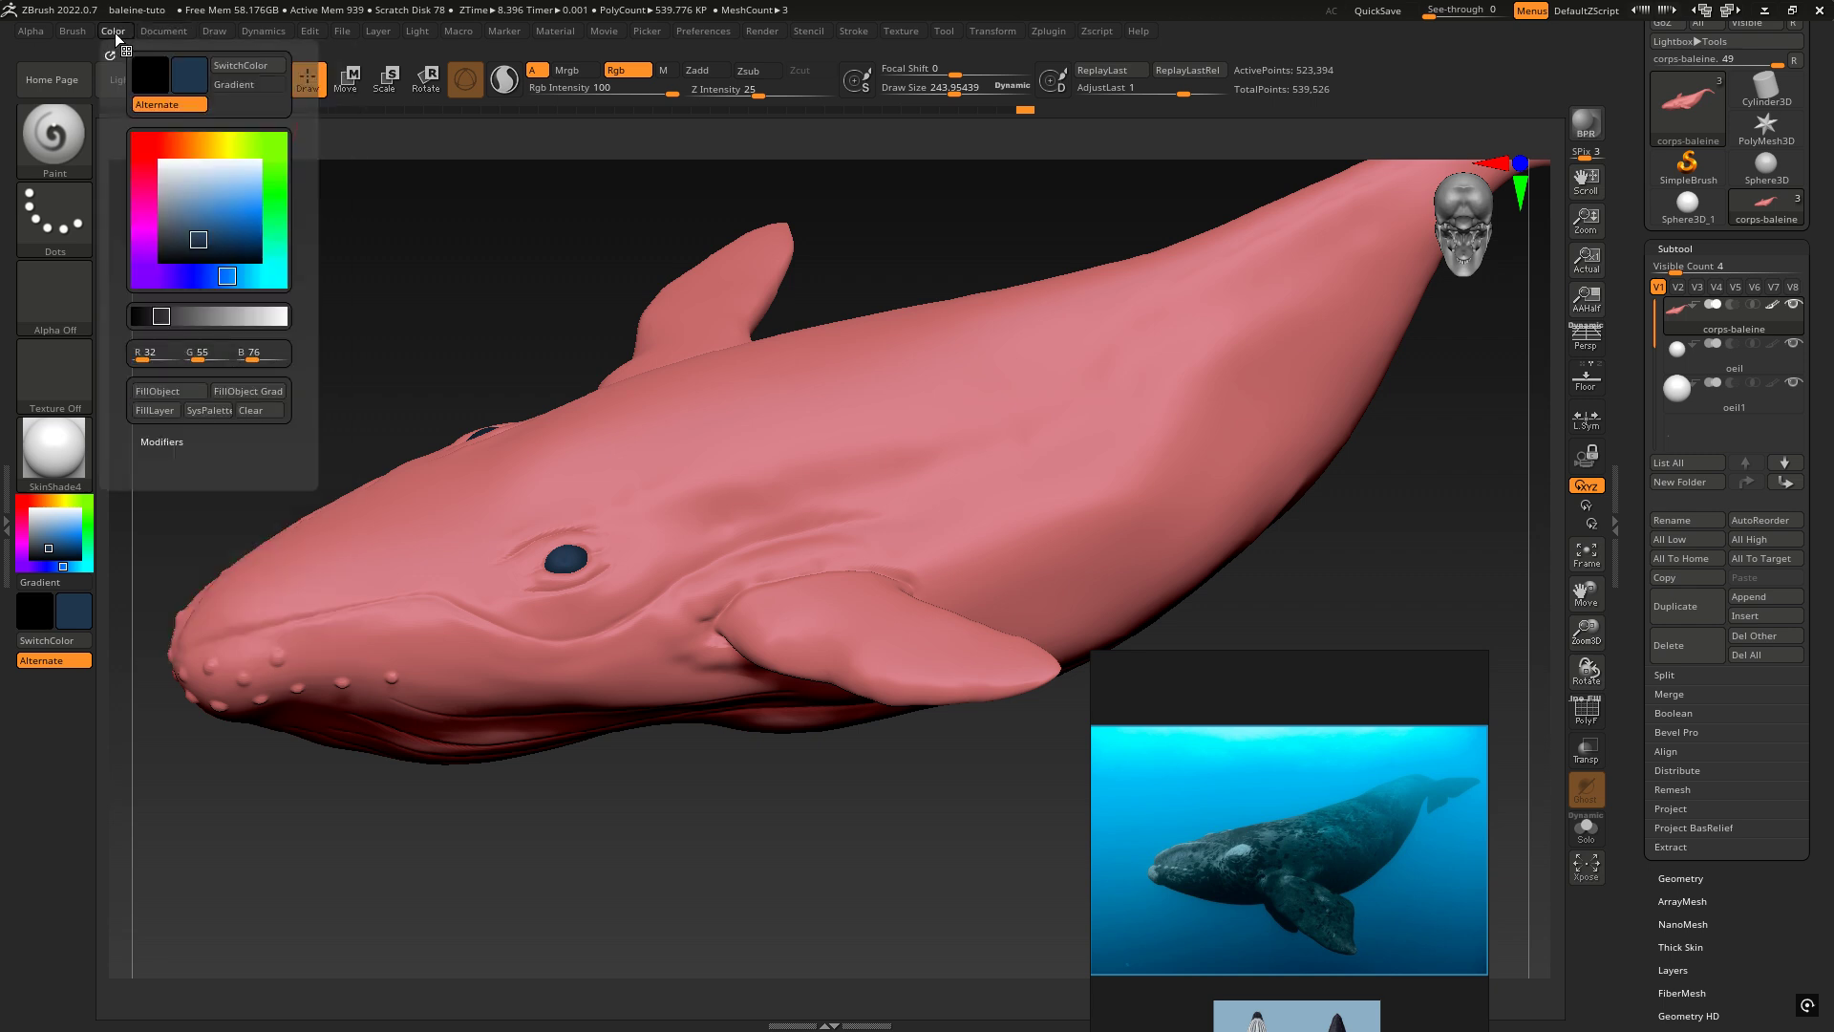
pyautogui.click(182, 393)
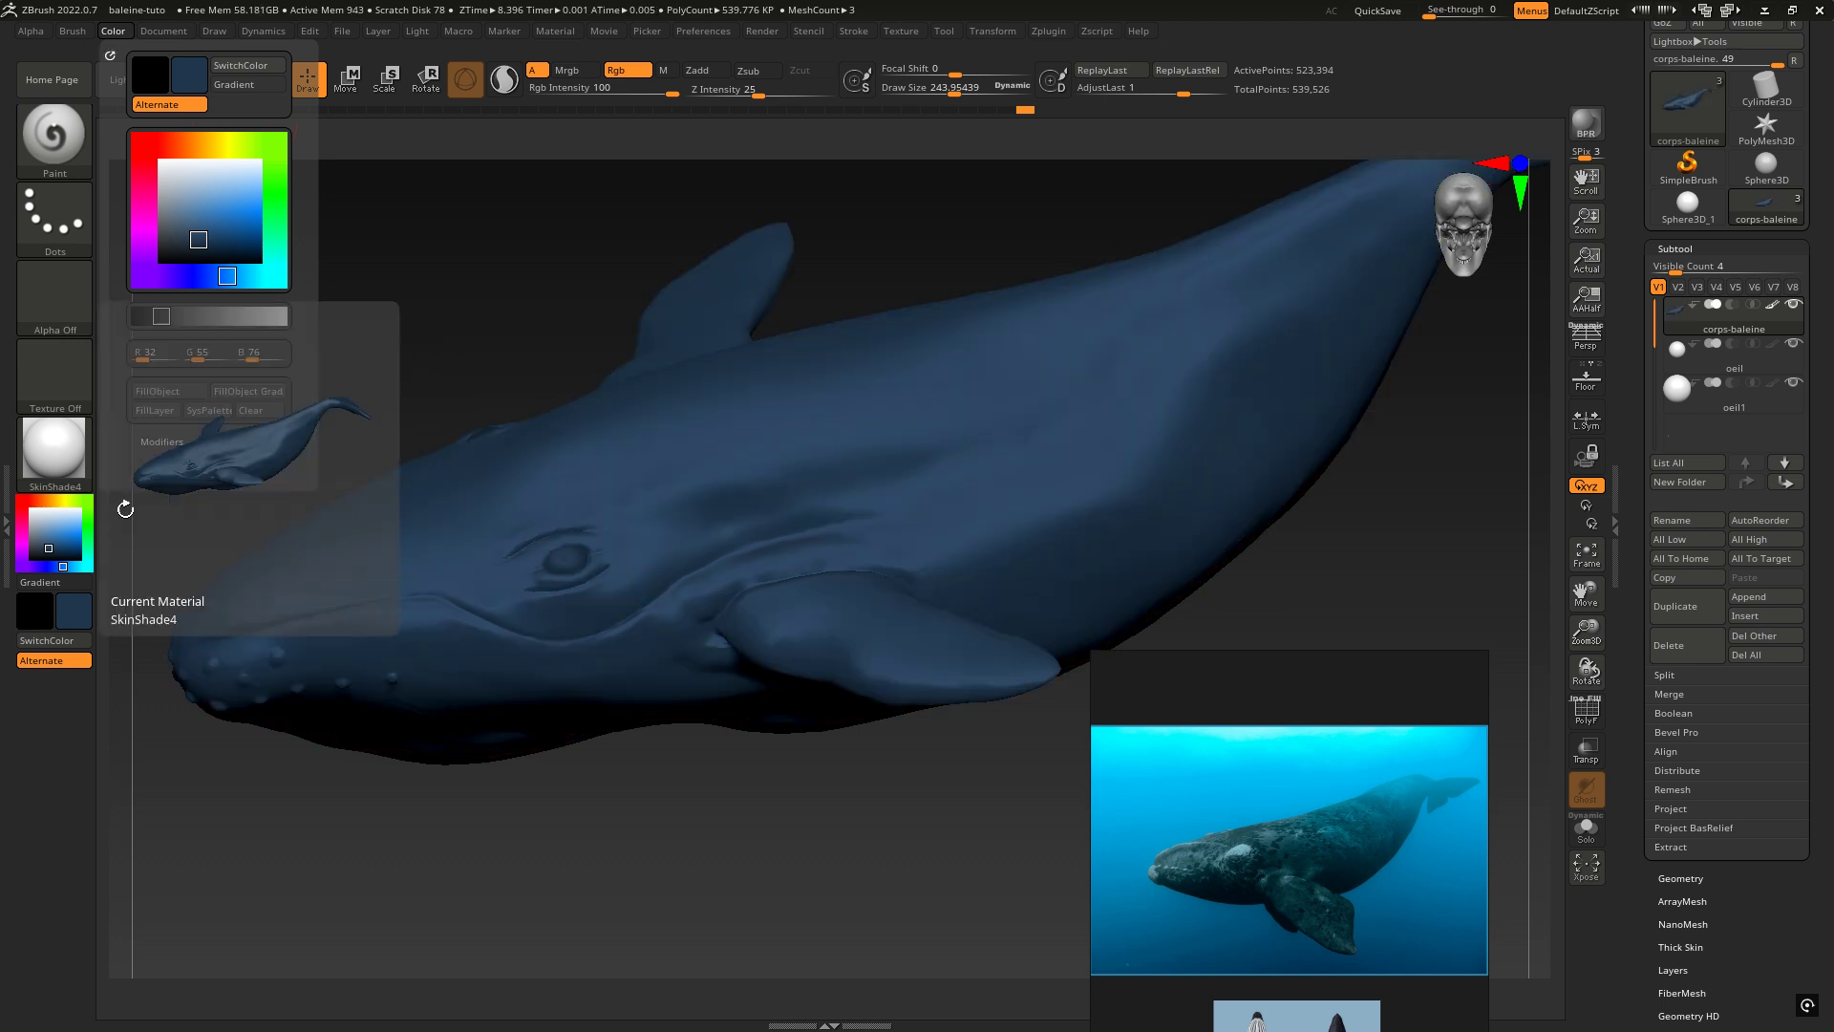
# Step: Set the draw size to about 237, pick a more saturated dark blue and paint a patch on the back behind the head
pyautogui.moveTo(666, 558)
pyautogui.mouseDown(button='right')
pyautogui.moveTo(822, 453)
pyautogui.moveTo(849, 478)
pyautogui.mouseUp(button='right')
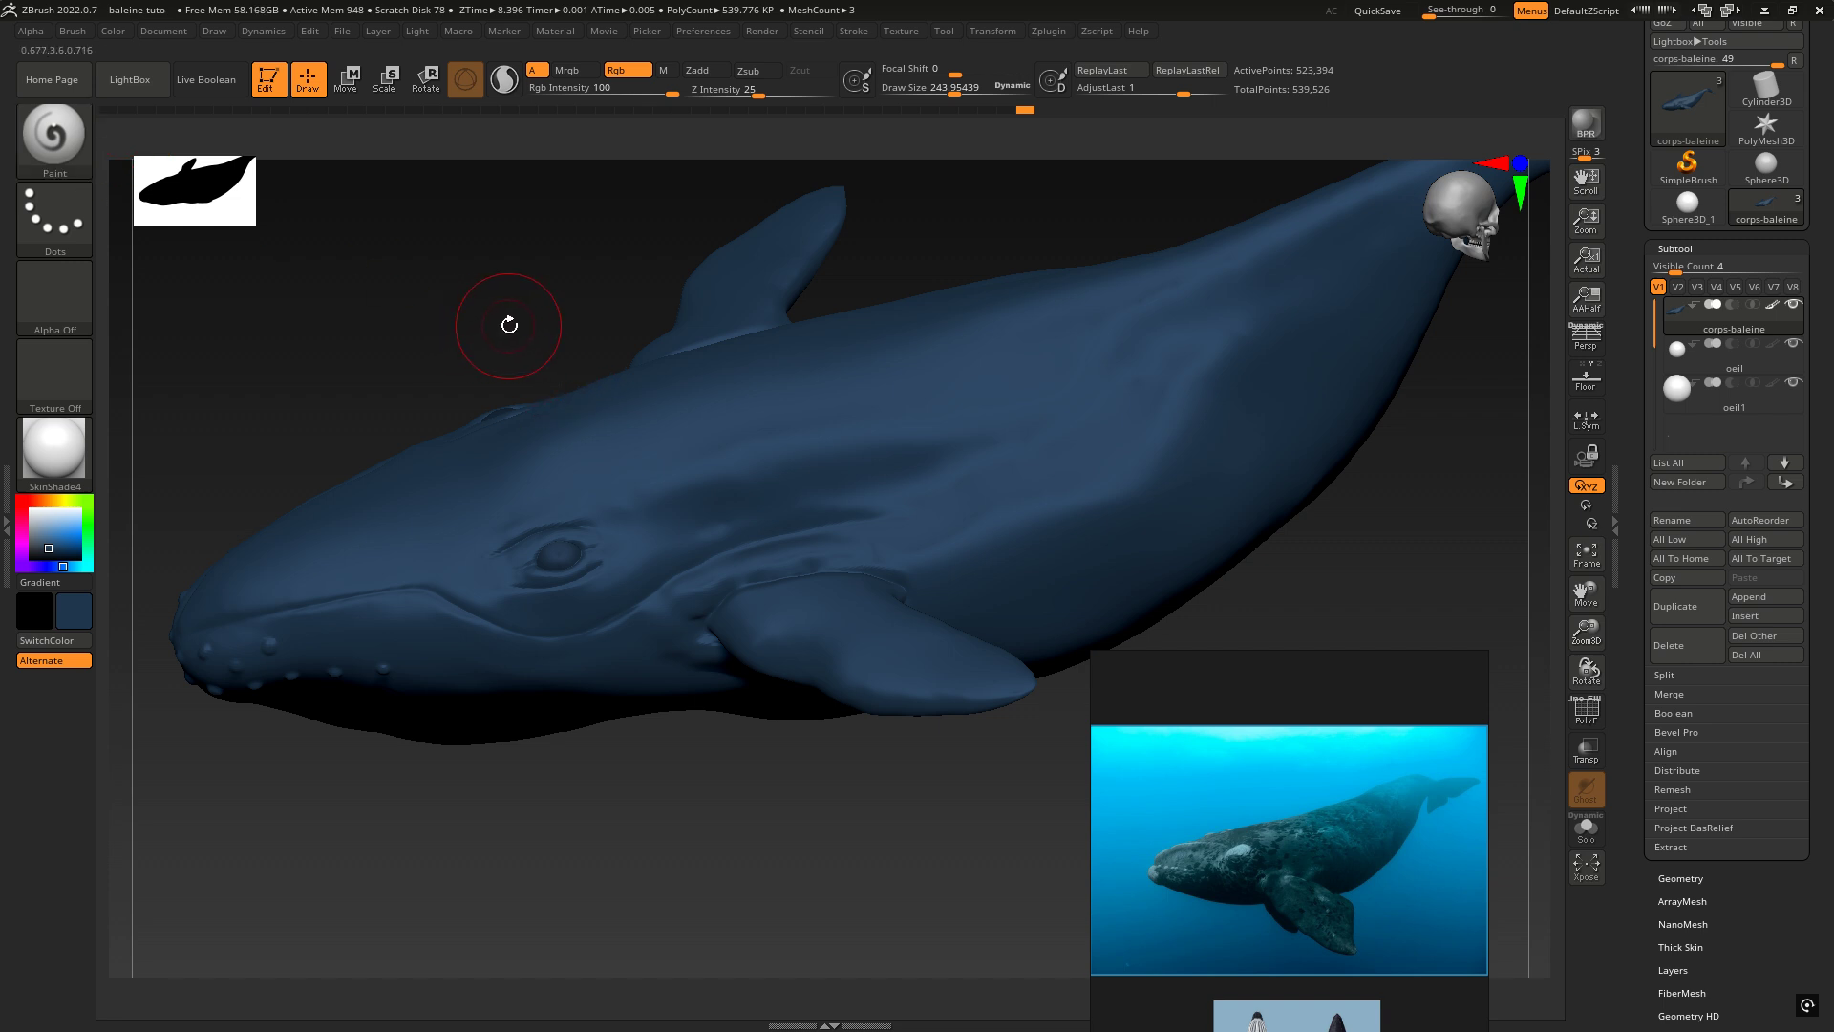
pyautogui.press('space')
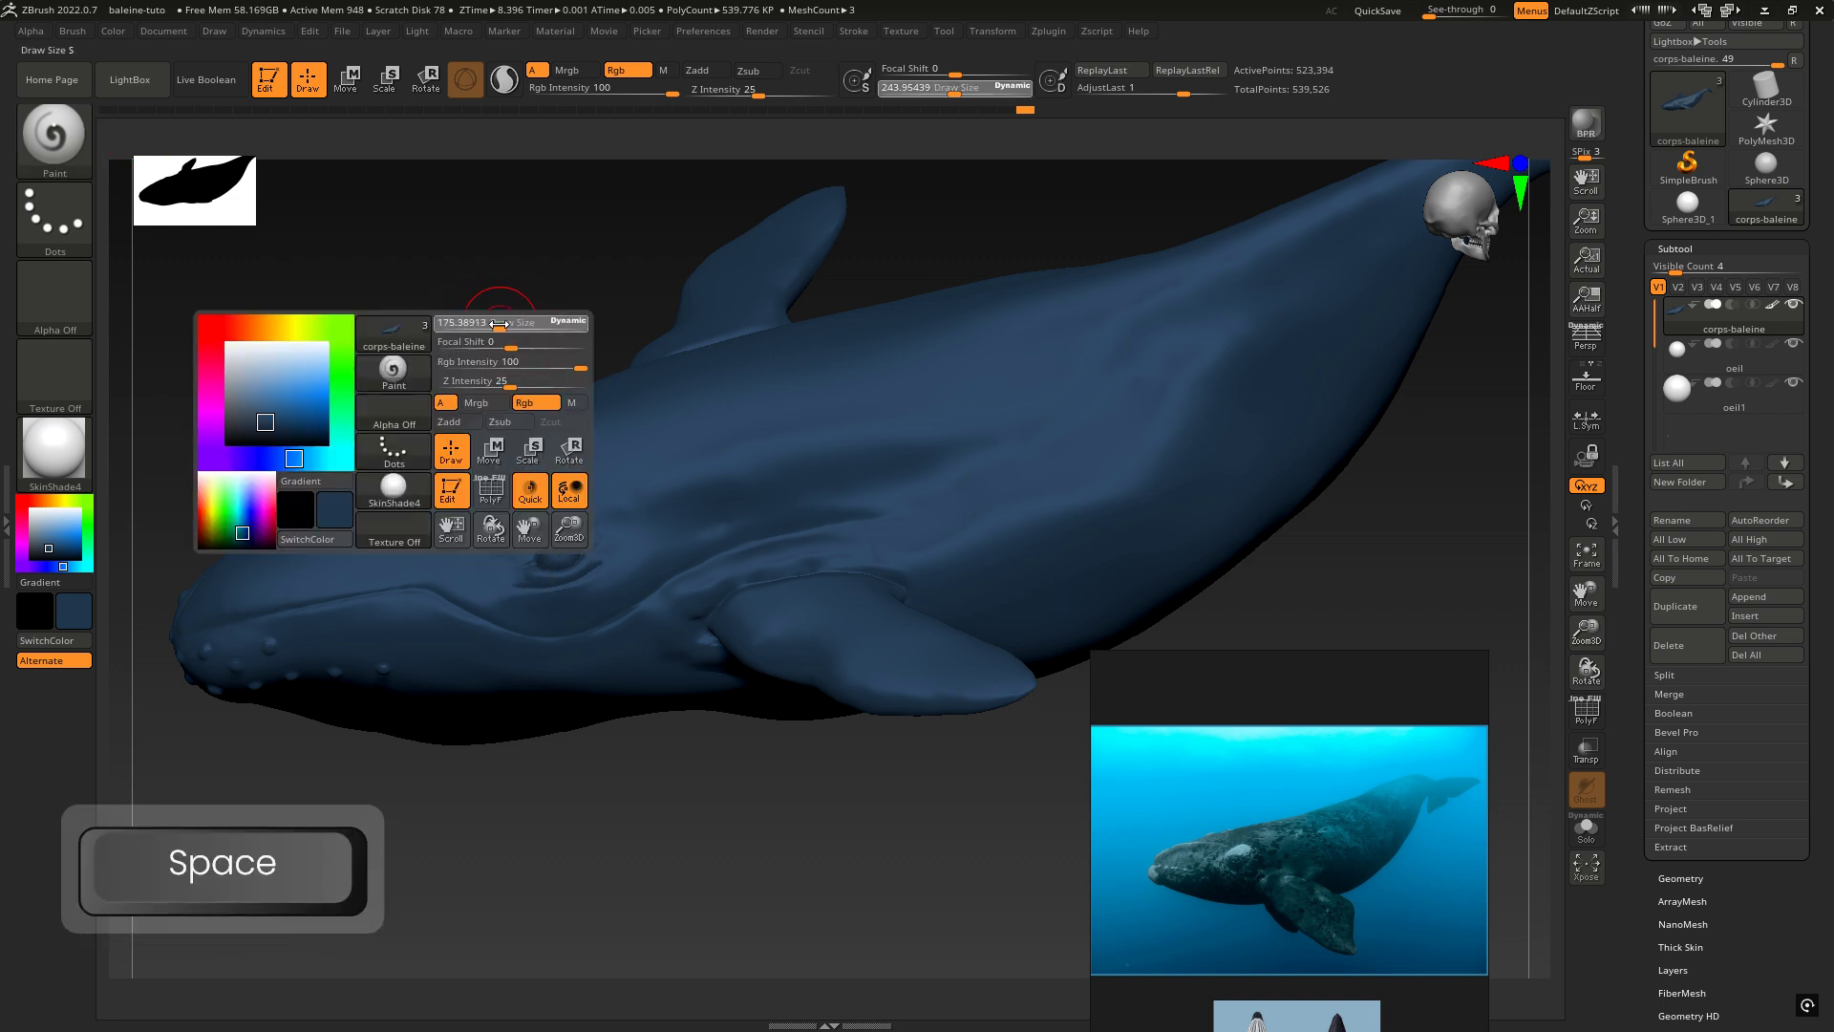
pyautogui.moveTo(503, 323); pyautogui.dragTo(510, 324)
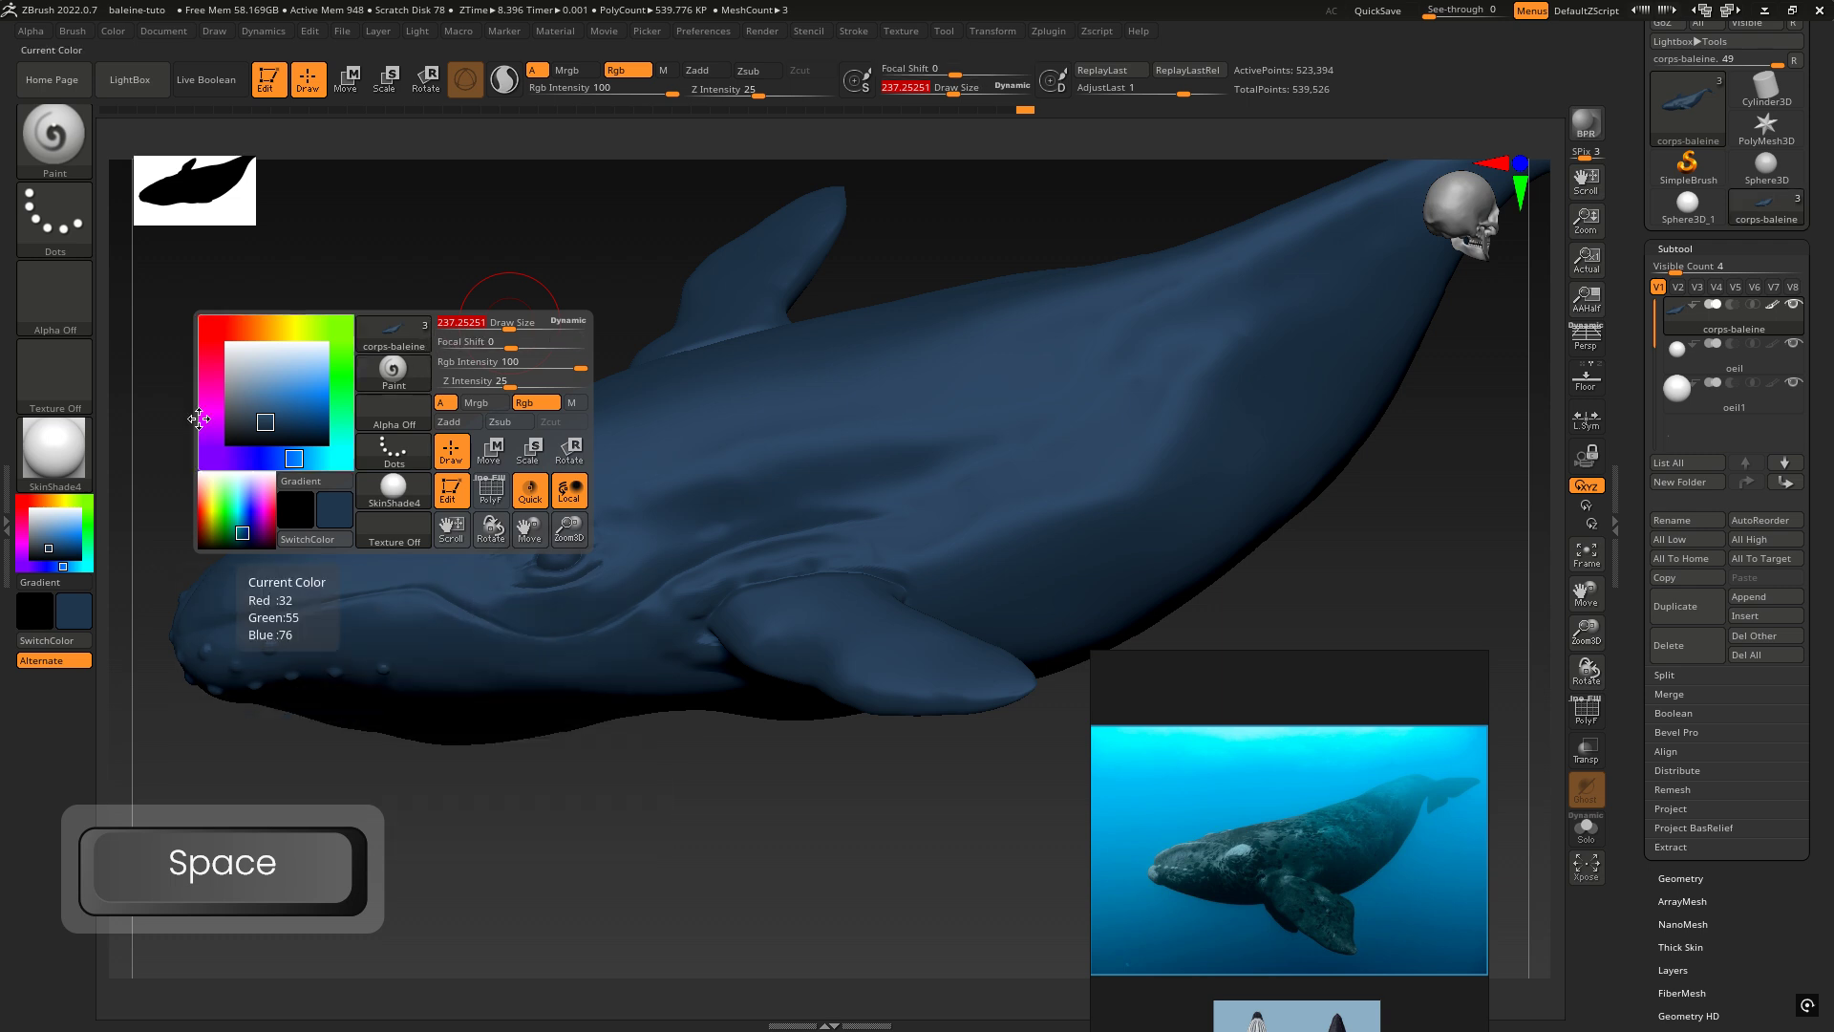
pyautogui.press('space')
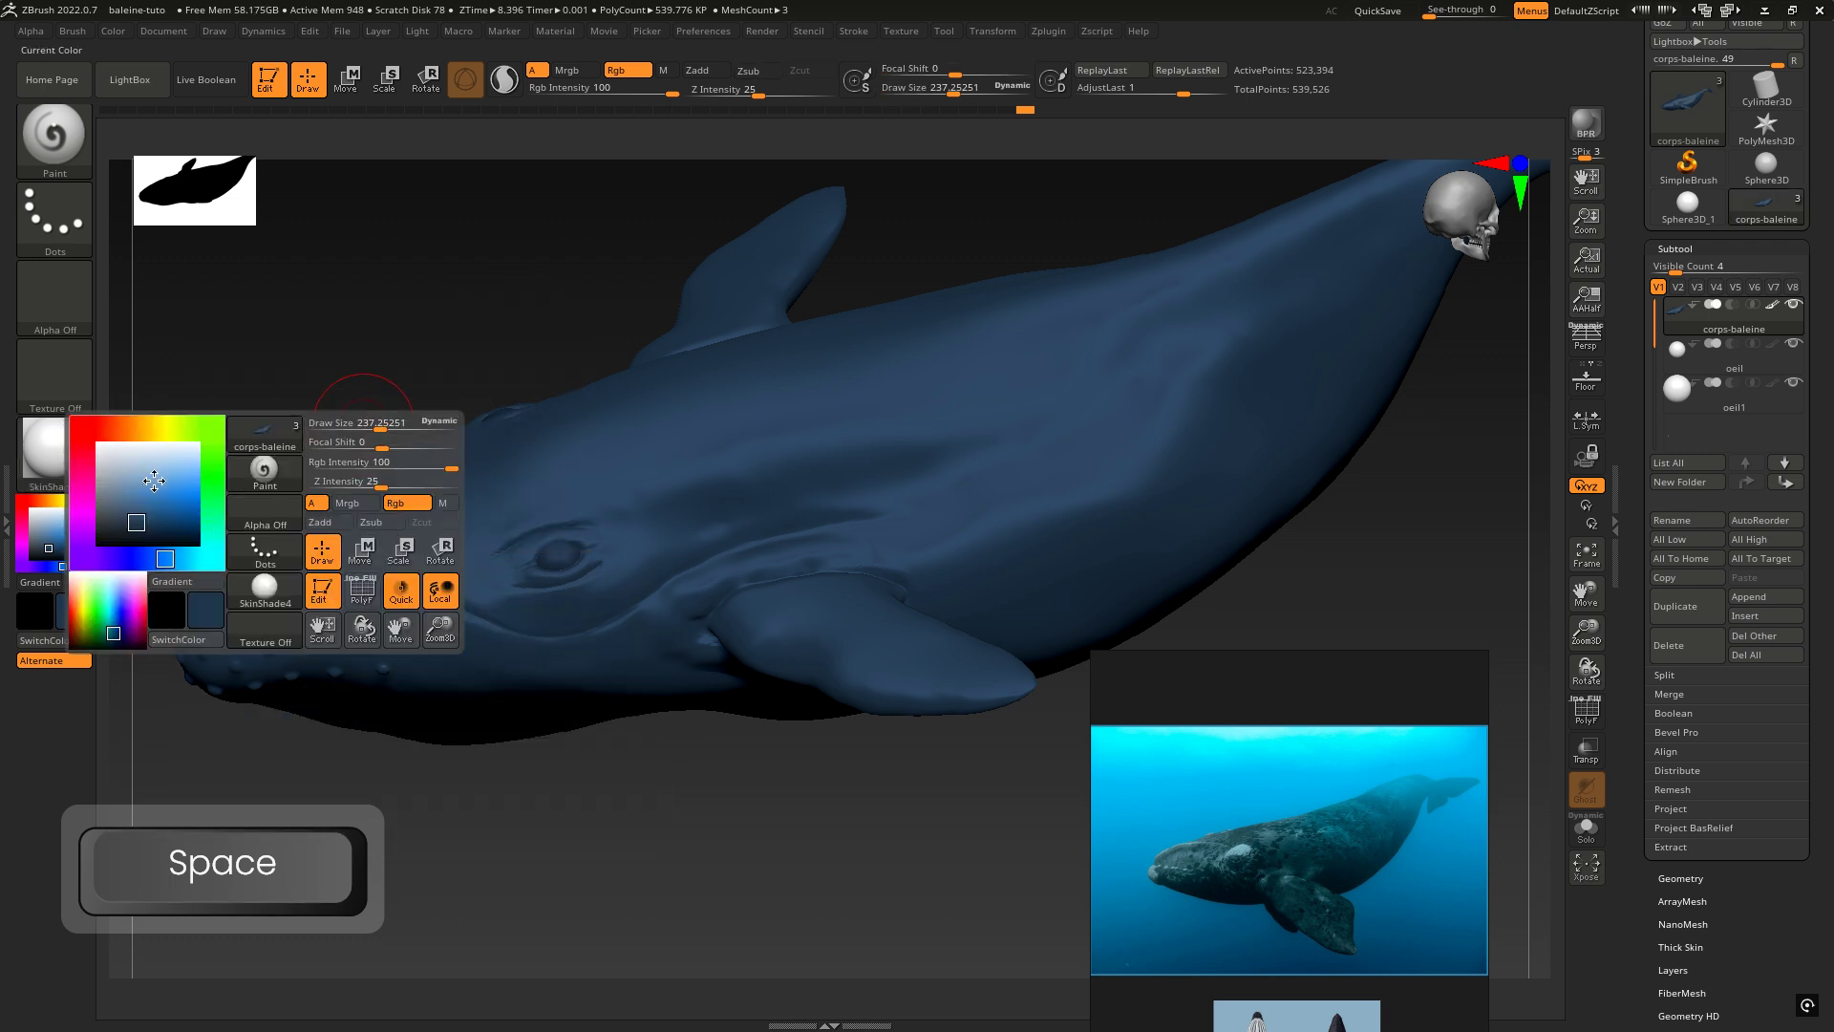
pyautogui.moveTo(168, 523); pyautogui.dragTo(176, 528)
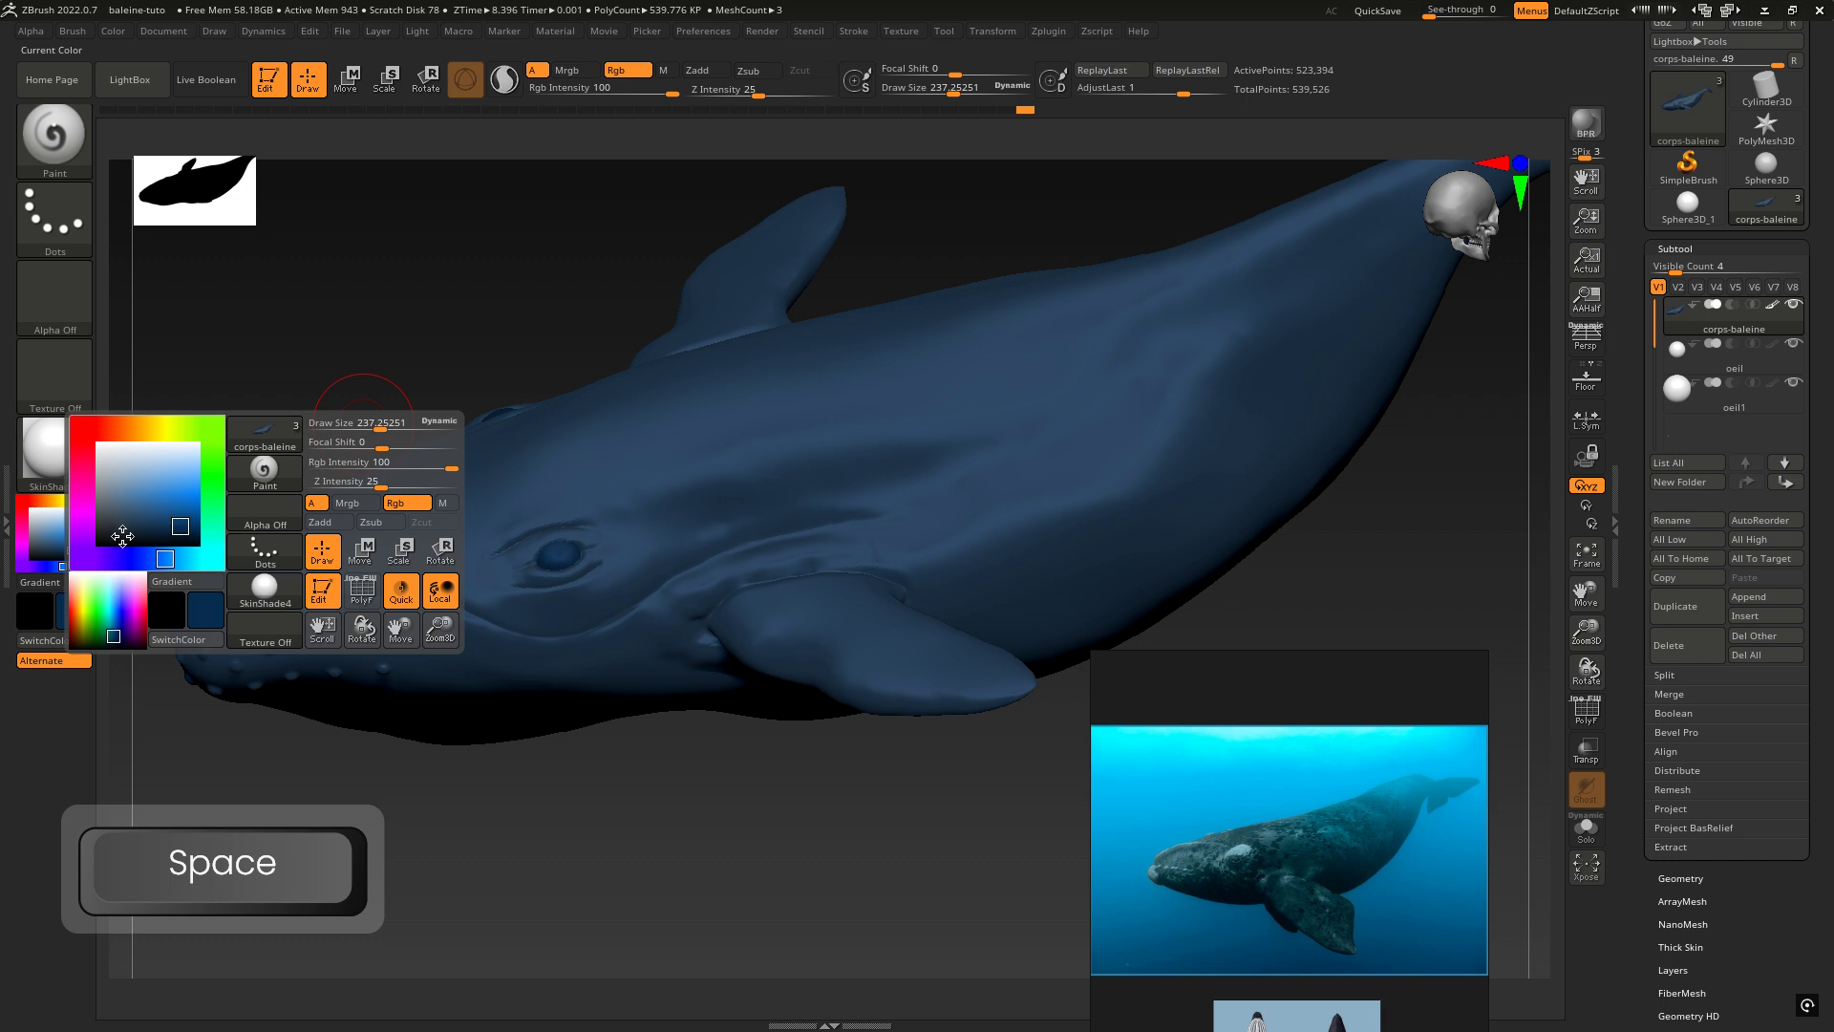
pyautogui.moveTo(692, 441); pyautogui.dragTo(714, 422)
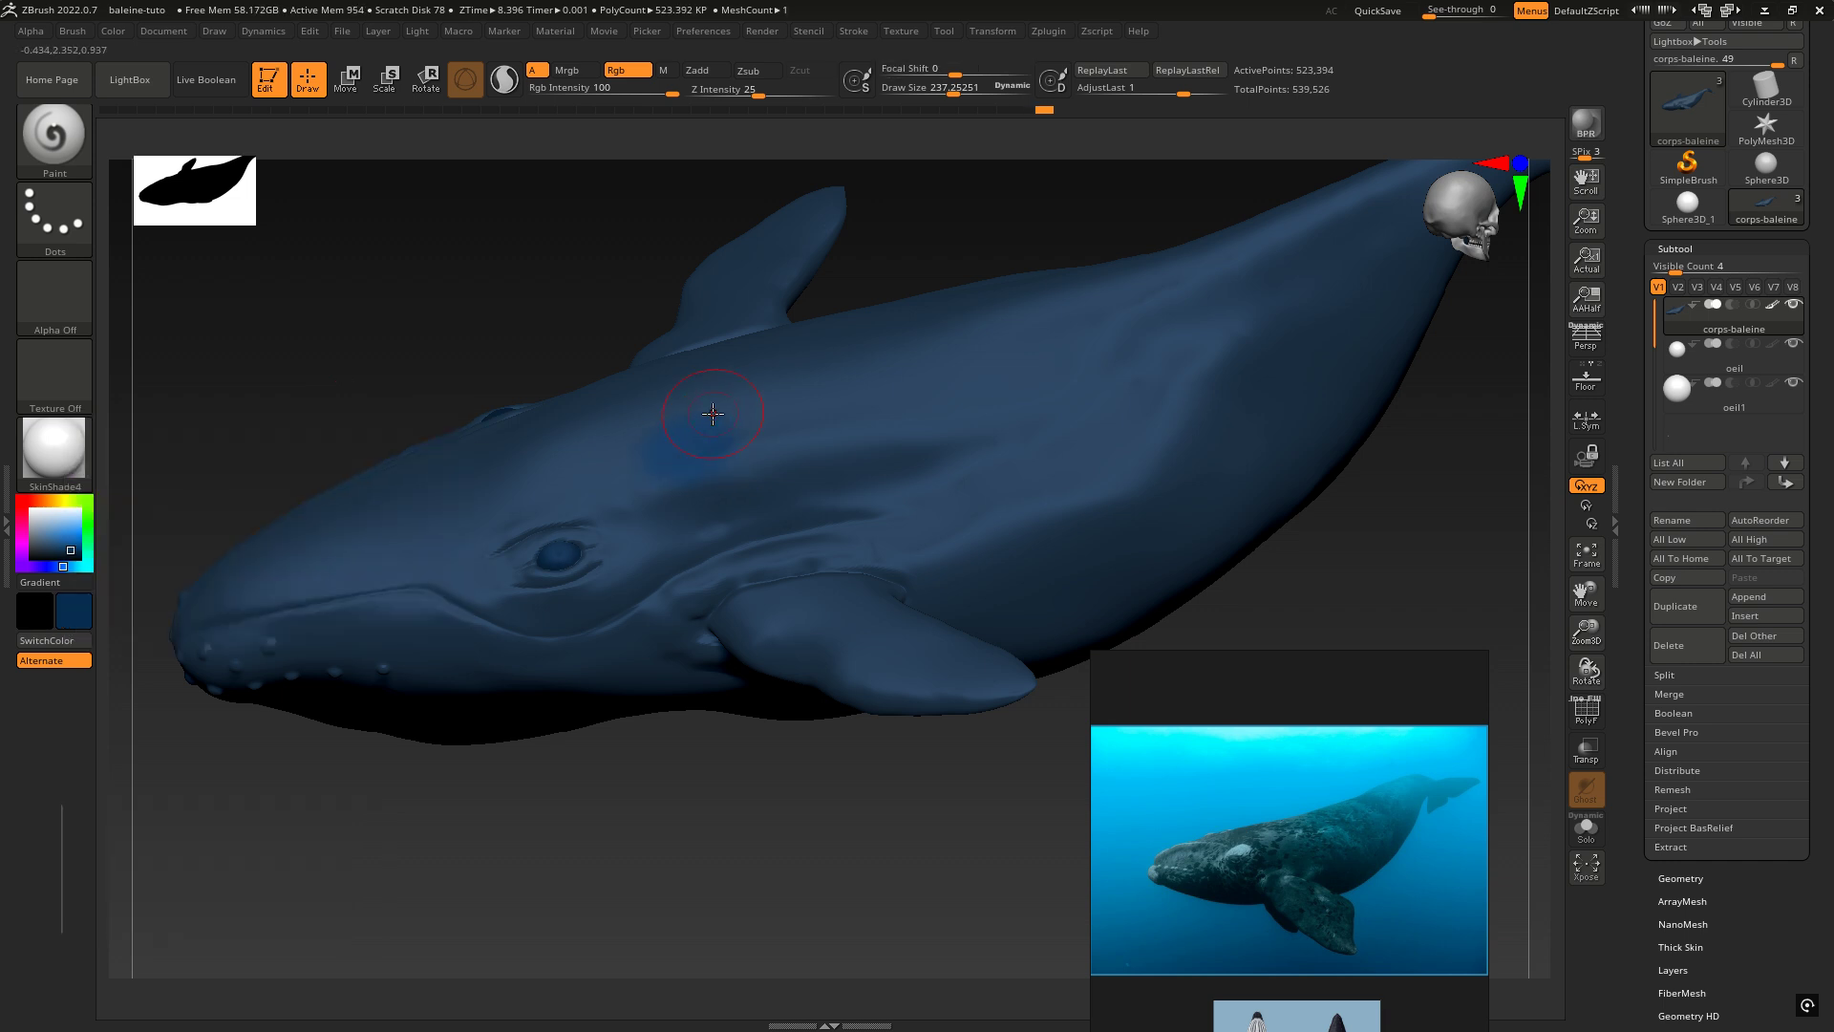
# Step: Pick a darker navy blue and paint a dark band from the upper back towards the top of the head
pyautogui.moveTo(709, 422); pyautogui.dragTo(646, 457, button='right')
pyautogui.press('space')
pyautogui.moveTo(426, 565); pyautogui.dragTo(443, 570)
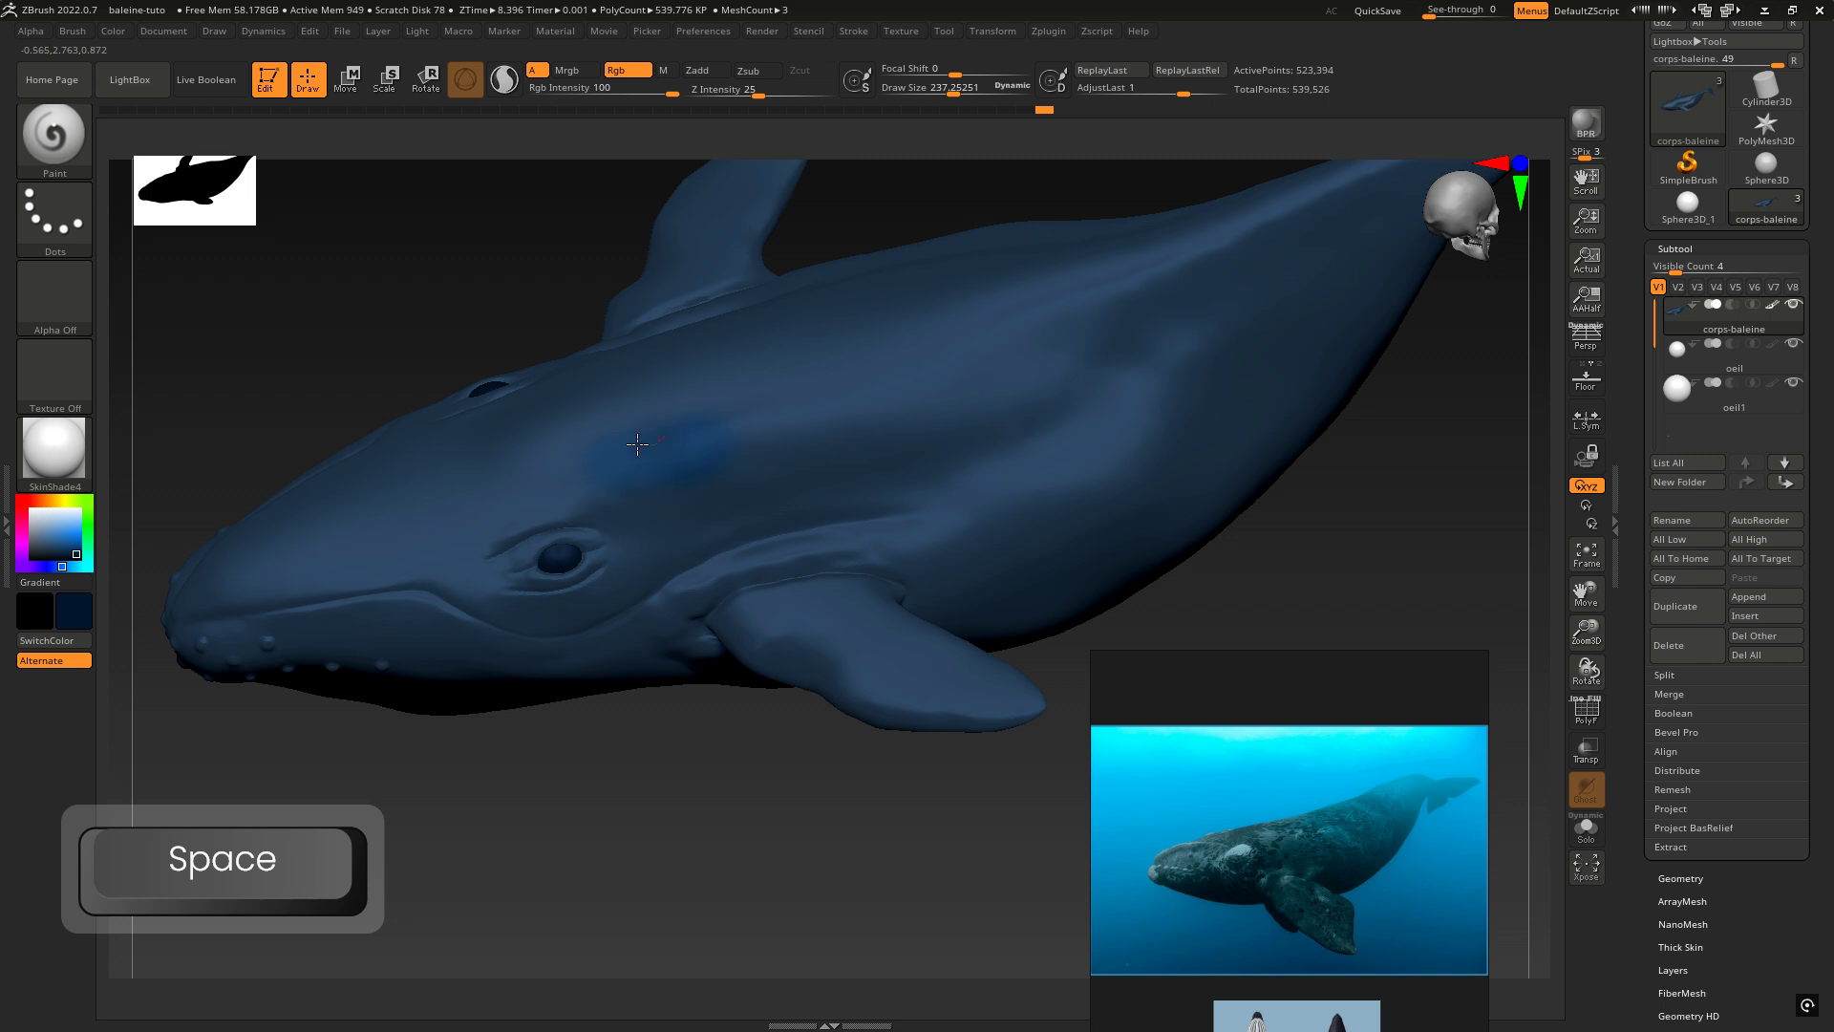
pyautogui.moveTo(637, 444)
pyautogui.mouseDown()
pyautogui.moveTo(558, 466)
pyautogui.moveTo(516, 449)
pyautogui.moveTo(461, 505)
pyautogui.moveTo(418, 479)
pyautogui.moveTo(512, 435)
pyautogui.mouseUp()
# Step: Reduce the draw size to about 170 and paint irregular dark navy blotches across the top of the head and upper back
pyautogui.press('space')
pyautogui.moveTo(657, 382); pyautogui.dragTo(634, 394)
pyautogui.moveTo(506, 496); pyautogui.dragTo(393, 470)
pyautogui.moveTo(381, 502); pyautogui.dragTo(388, 541, button='right')
pyautogui.moveTo(393, 491)
pyautogui.mouseDown()
pyautogui.moveTo(376, 524)
pyautogui.moveTo(433, 539)
pyautogui.moveTo(427, 566)
pyautogui.mouseUp()
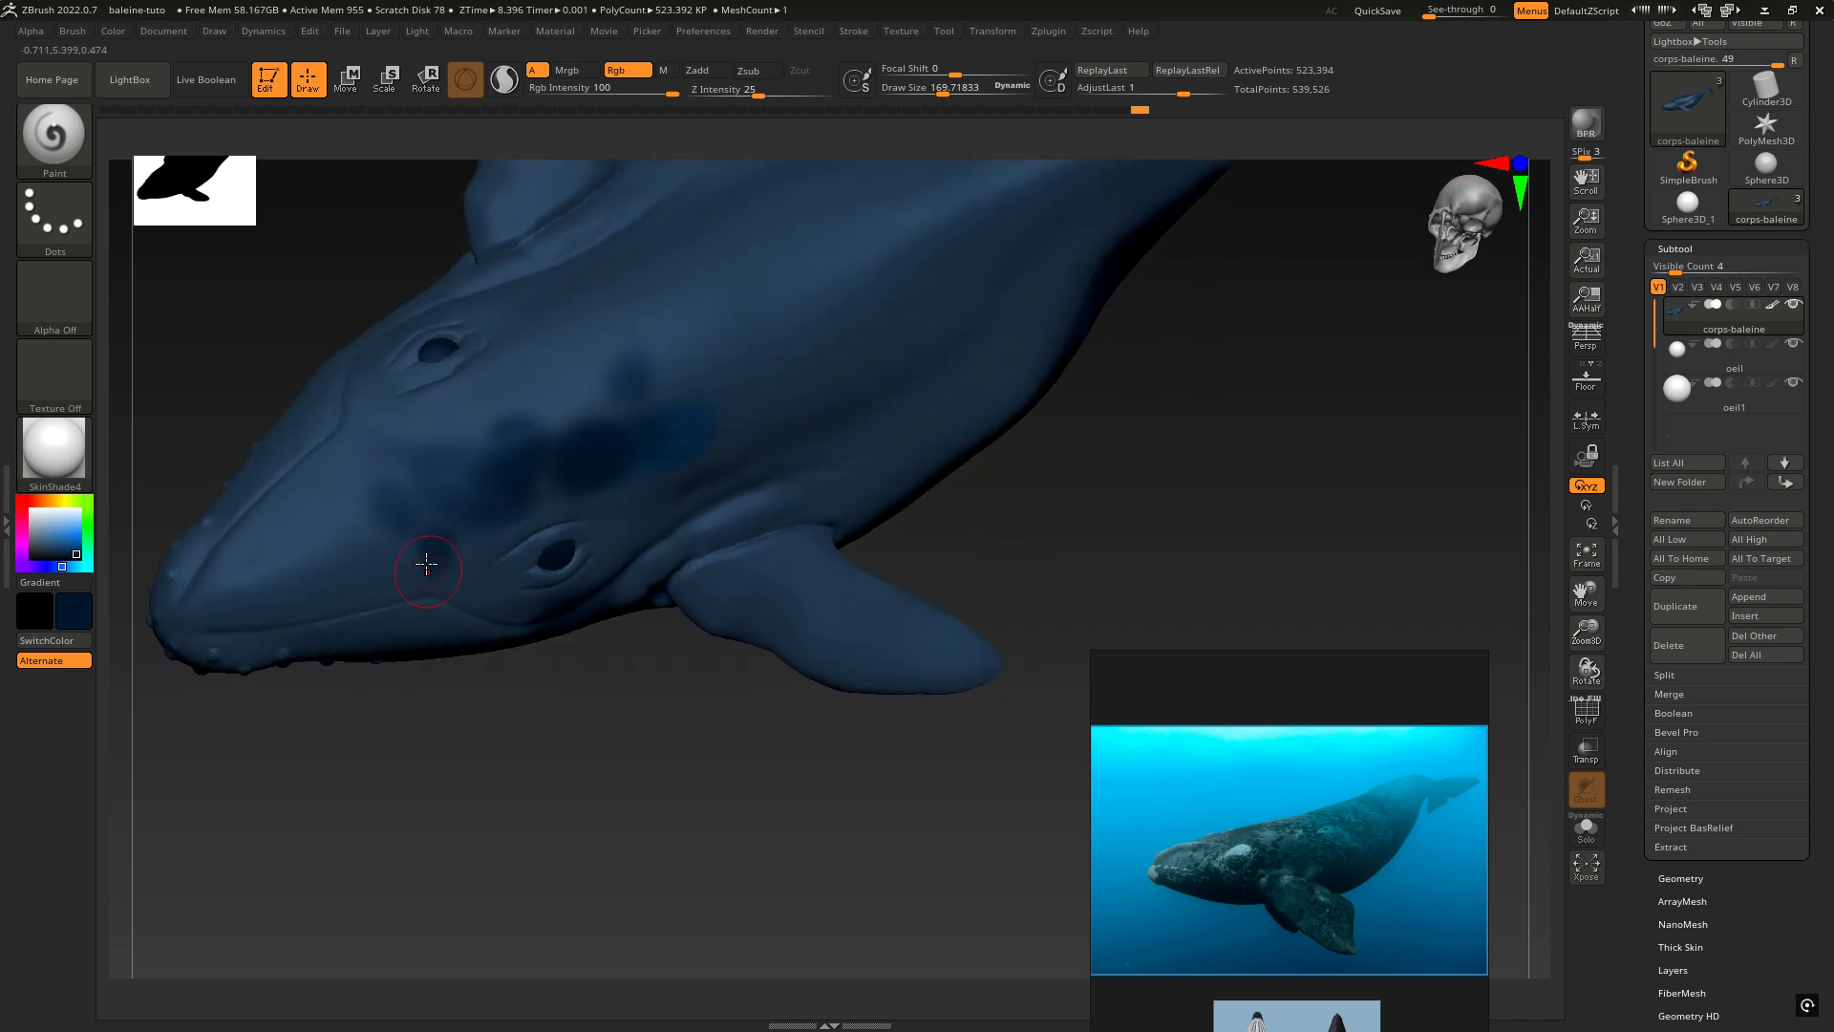
pyautogui.moveTo(427, 566); pyautogui.dragTo(392, 537, button='right')
pyautogui.moveTo(391, 535); pyautogui.dragTo(390, 555)
pyautogui.moveTo(373, 475); pyautogui.dragTo(425, 551)
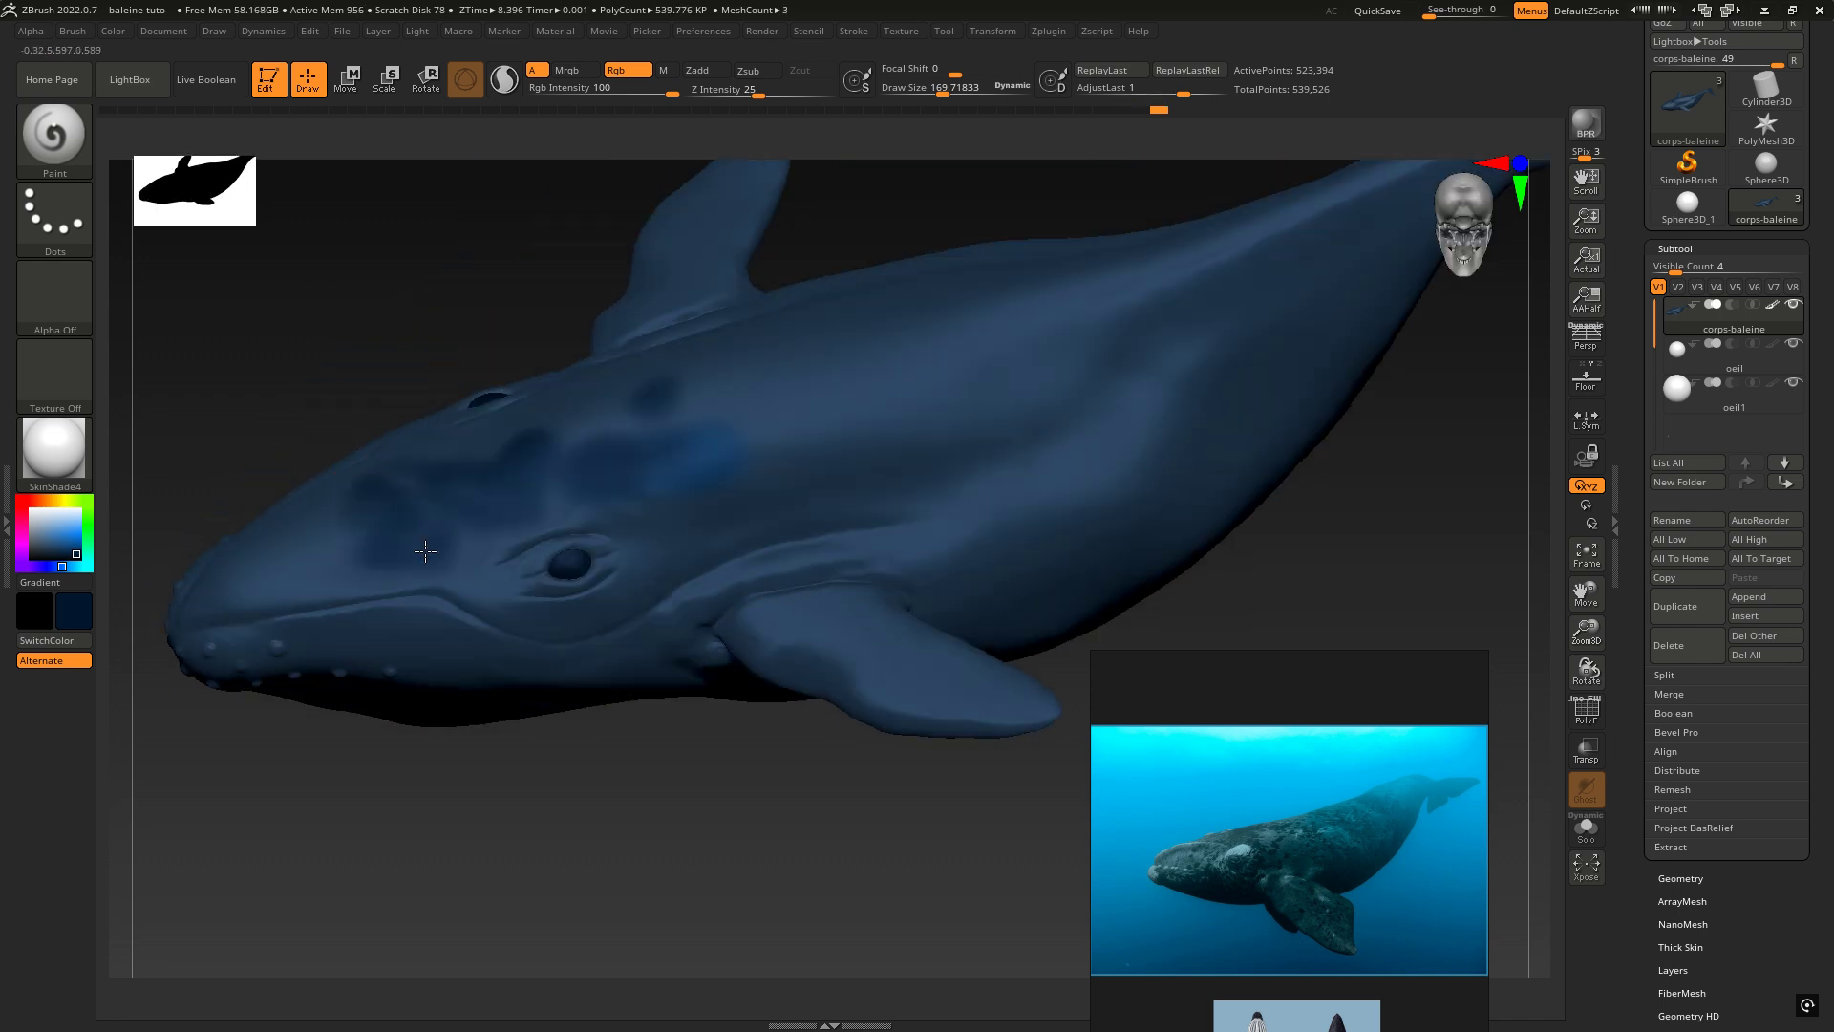
pyautogui.moveTo(498, 457); pyautogui.dragTo(555, 414, button='right')
pyautogui.moveTo(836, 379); pyautogui.dragTo(820, 397)
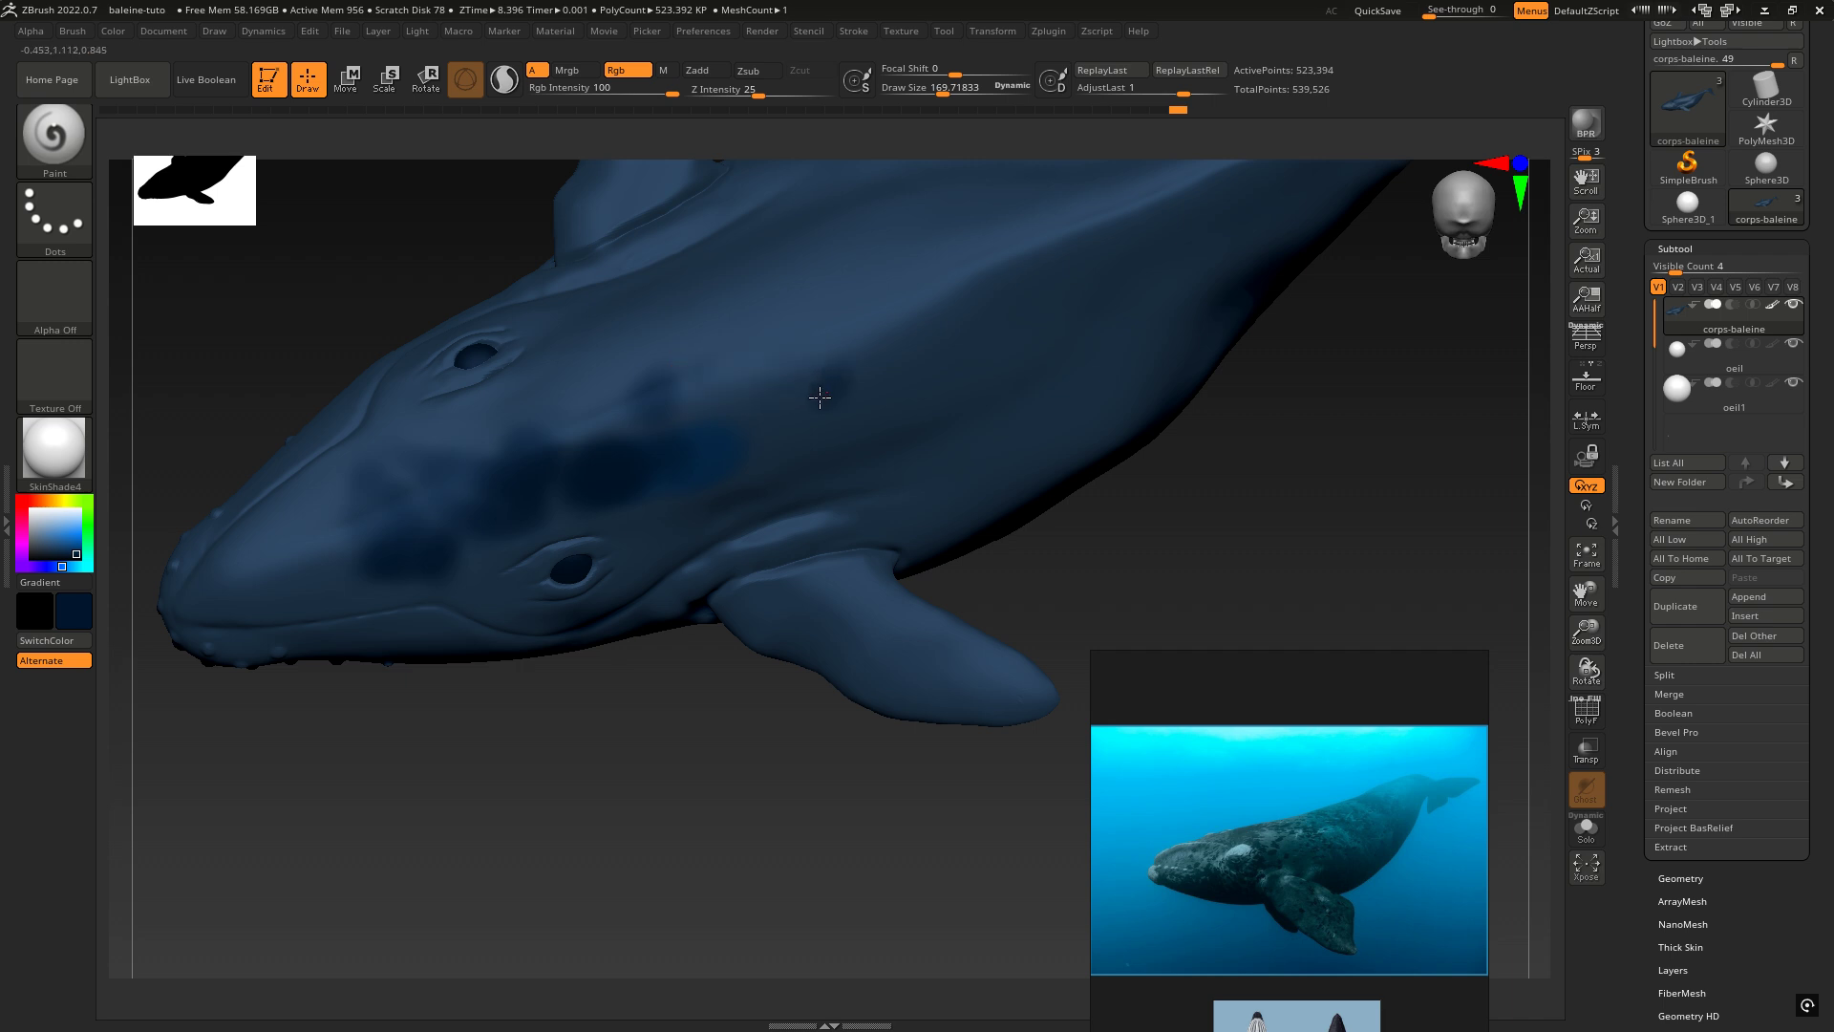
pyautogui.moveTo(585, 389)
pyautogui.mouseDown()
pyautogui.moveTo(575, 374)
pyautogui.moveTo(604, 420)
pyautogui.moveTo(470, 428)
pyautogui.mouseUp()
# Step: Blend the painted navy blotches on the top of the head with the Smooth brush
pyautogui.moveTo(497, 401); pyautogui.dragTo(616, 328, button='right')
pyautogui.moveTo(650, 396); pyautogui.dragTo(714, 429, button='right')
pyautogui.moveTo(535, 579)
pyautogui.mouseDown(button='right')
pyautogui.moveTo(443, 553)
pyautogui.moveTo(705, 473)
pyautogui.mouseUp(button='right')
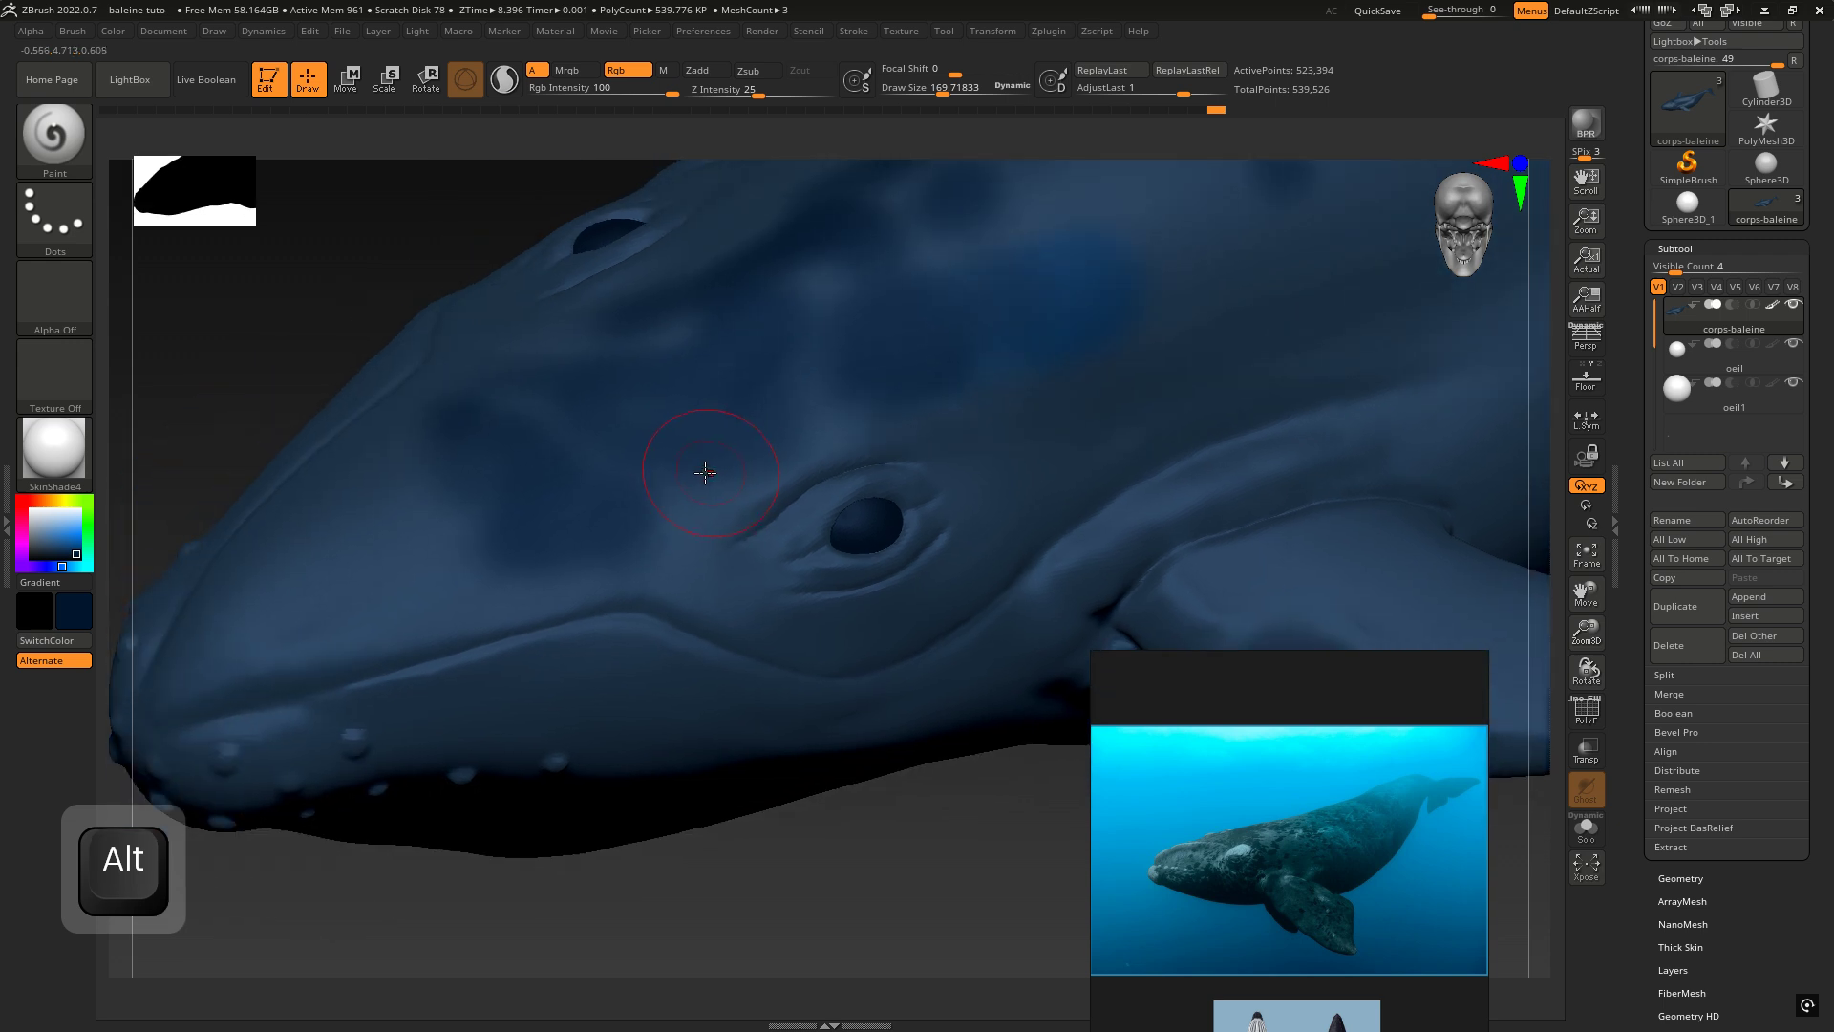
pyautogui.press('shift')
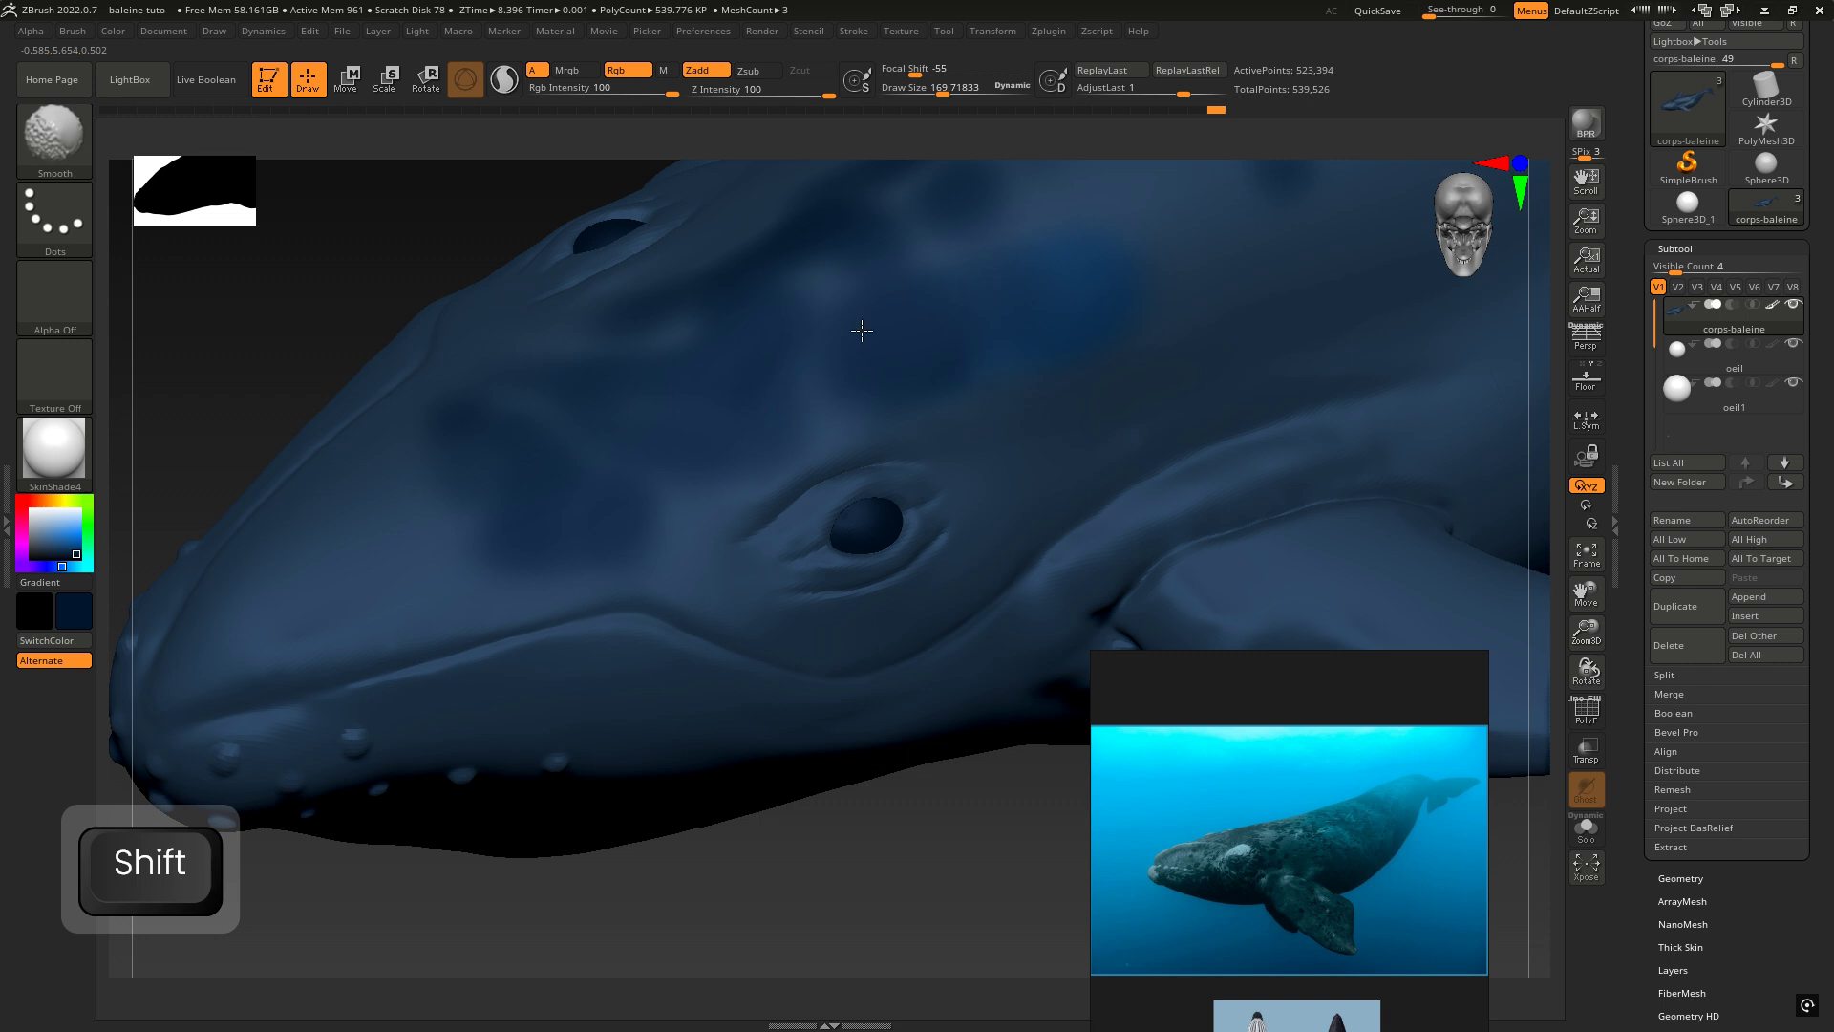
pyautogui.keyDown('shift'); pyautogui.moveTo(420, 418); pyautogui.dragTo(494, 353, button='right'); pyautogui.keyUp('shift')
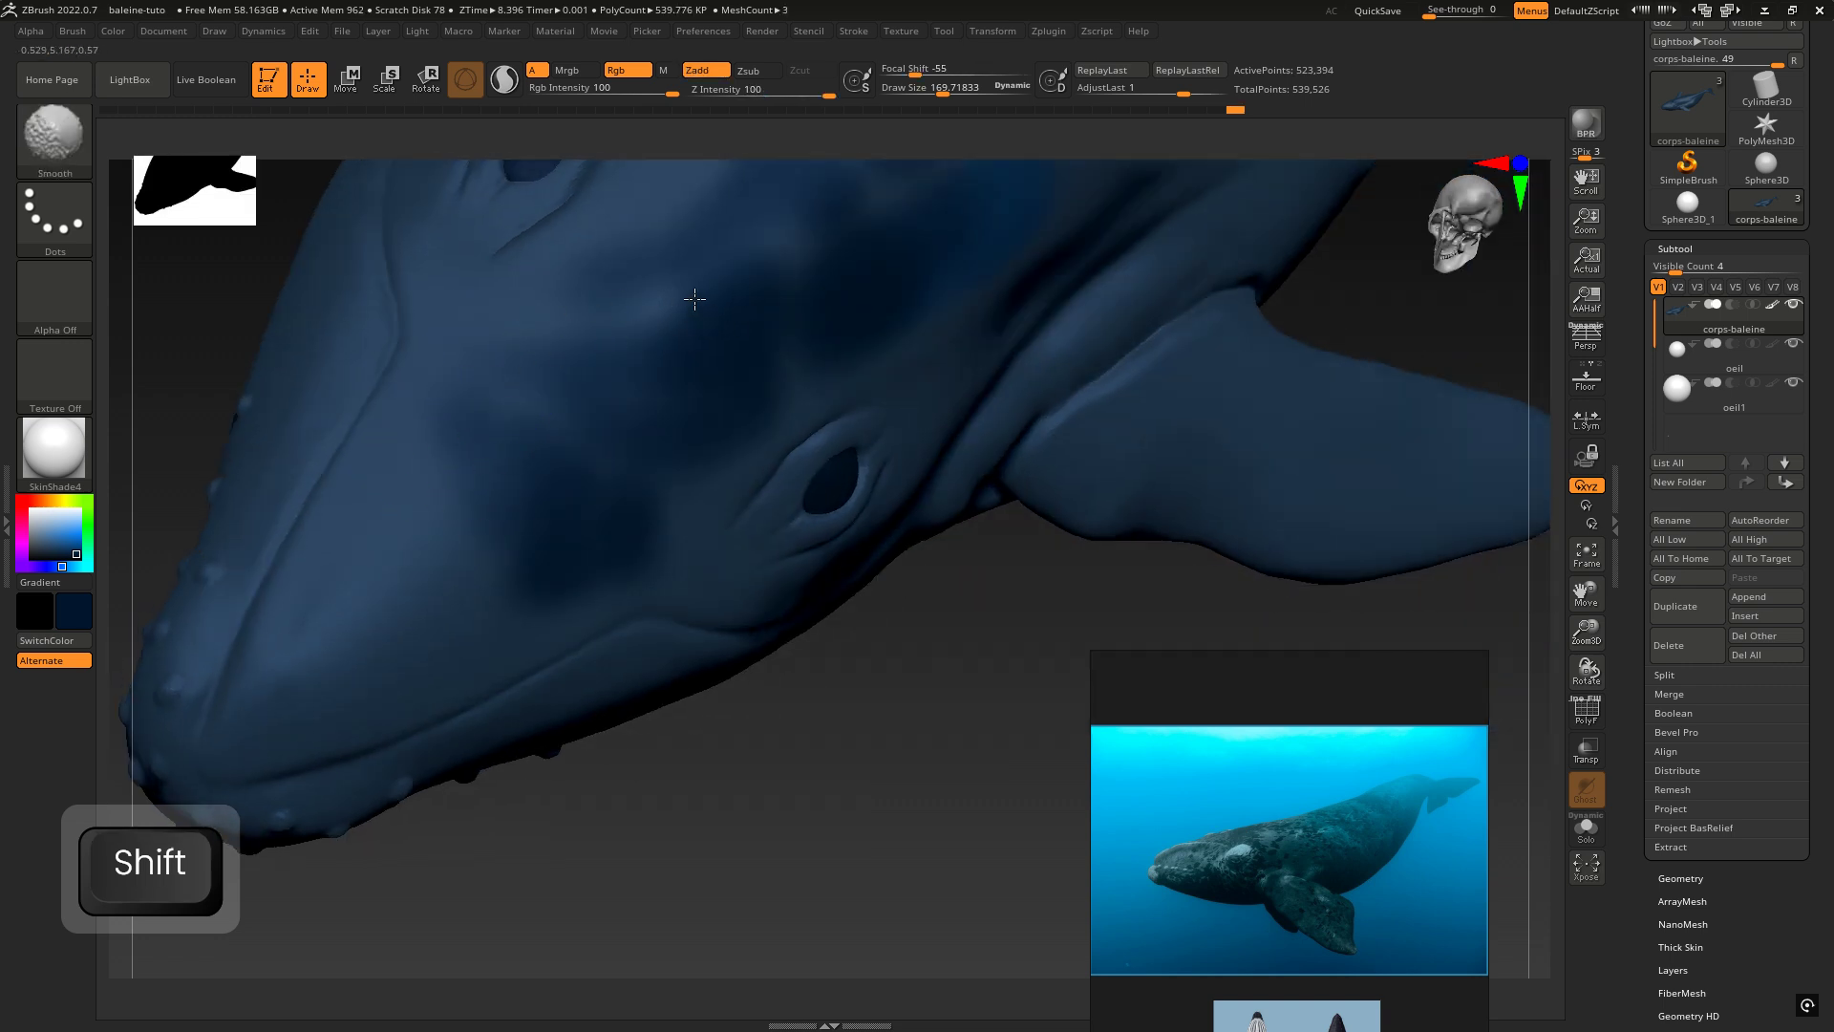
pyautogui.moveTo(694, 299); pyautogui.dragTo(554, 296, button='right')
pyautogui.keyDown('ctrl'); pyautogui.moveTo(704, 459); pyautogui.dragTo(593, 458, button='right'); pyautogui.keyUp('ctrl')
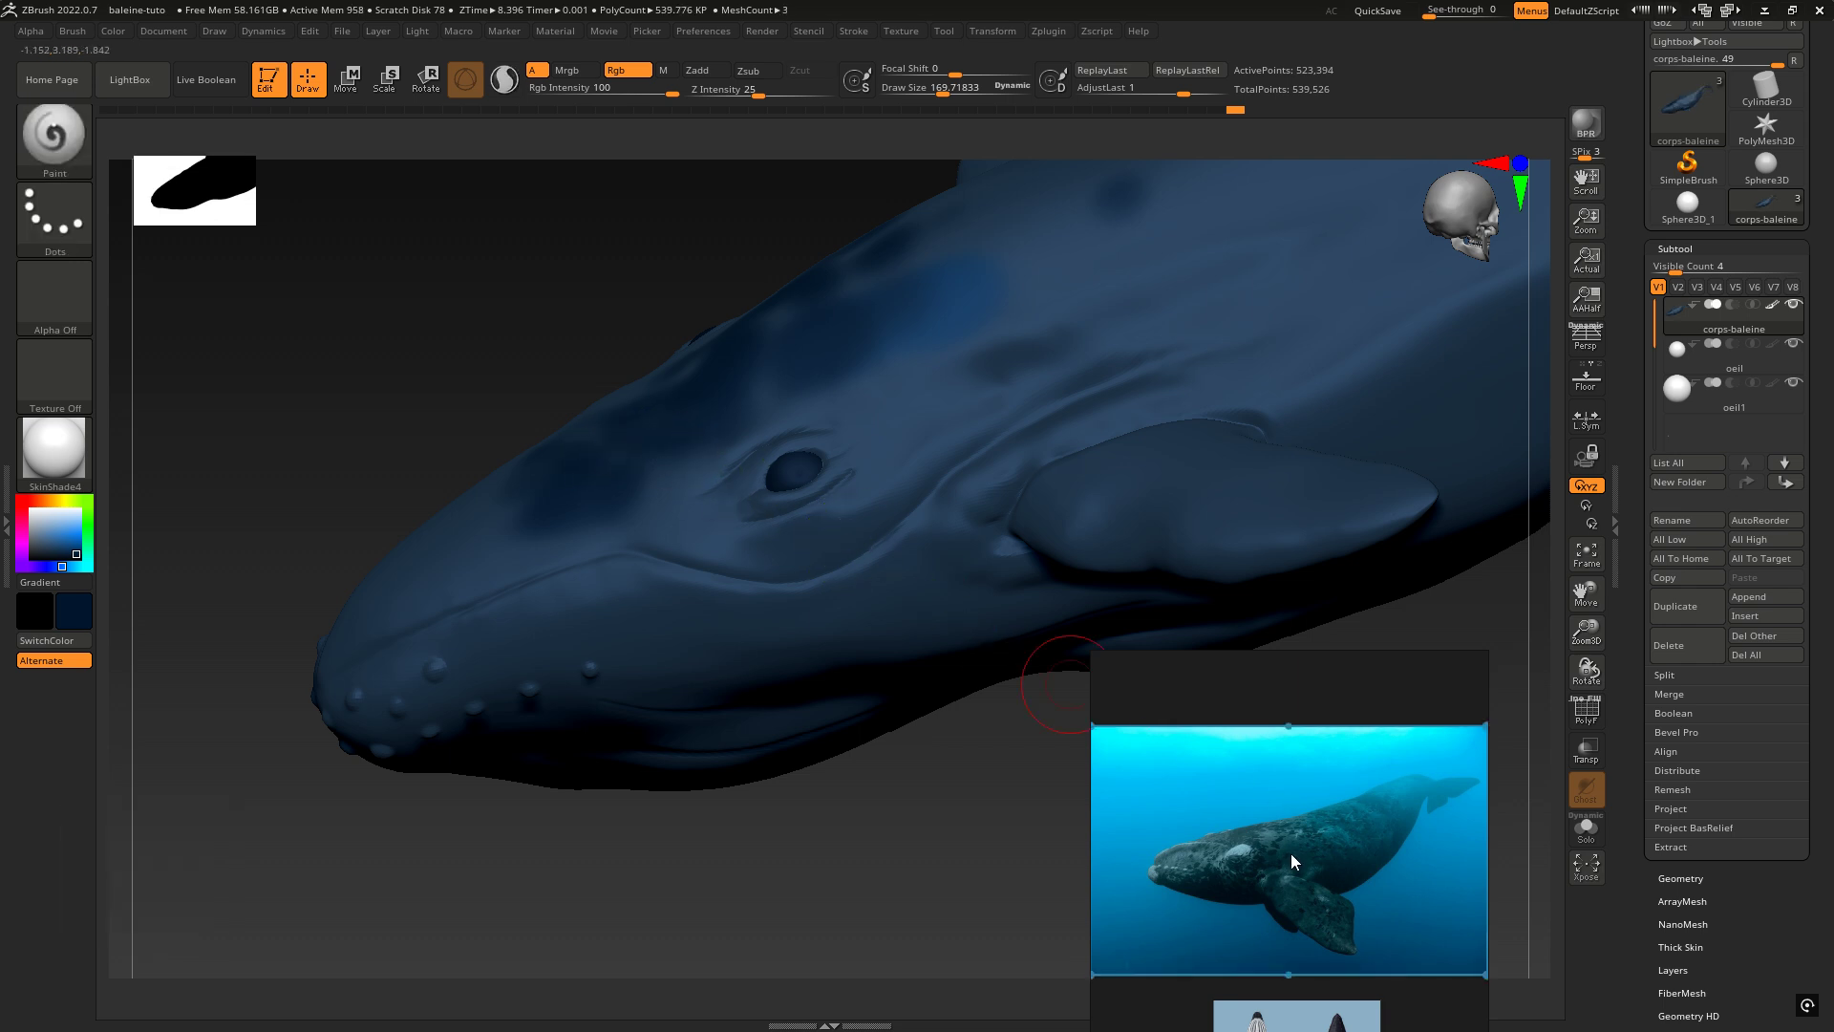
# Step: Pick white and paint a light patch on the skin just above the whale's eye
pyautogui.moveTo(725, 533); pyautogui.dragTo(760, 550, button='right')
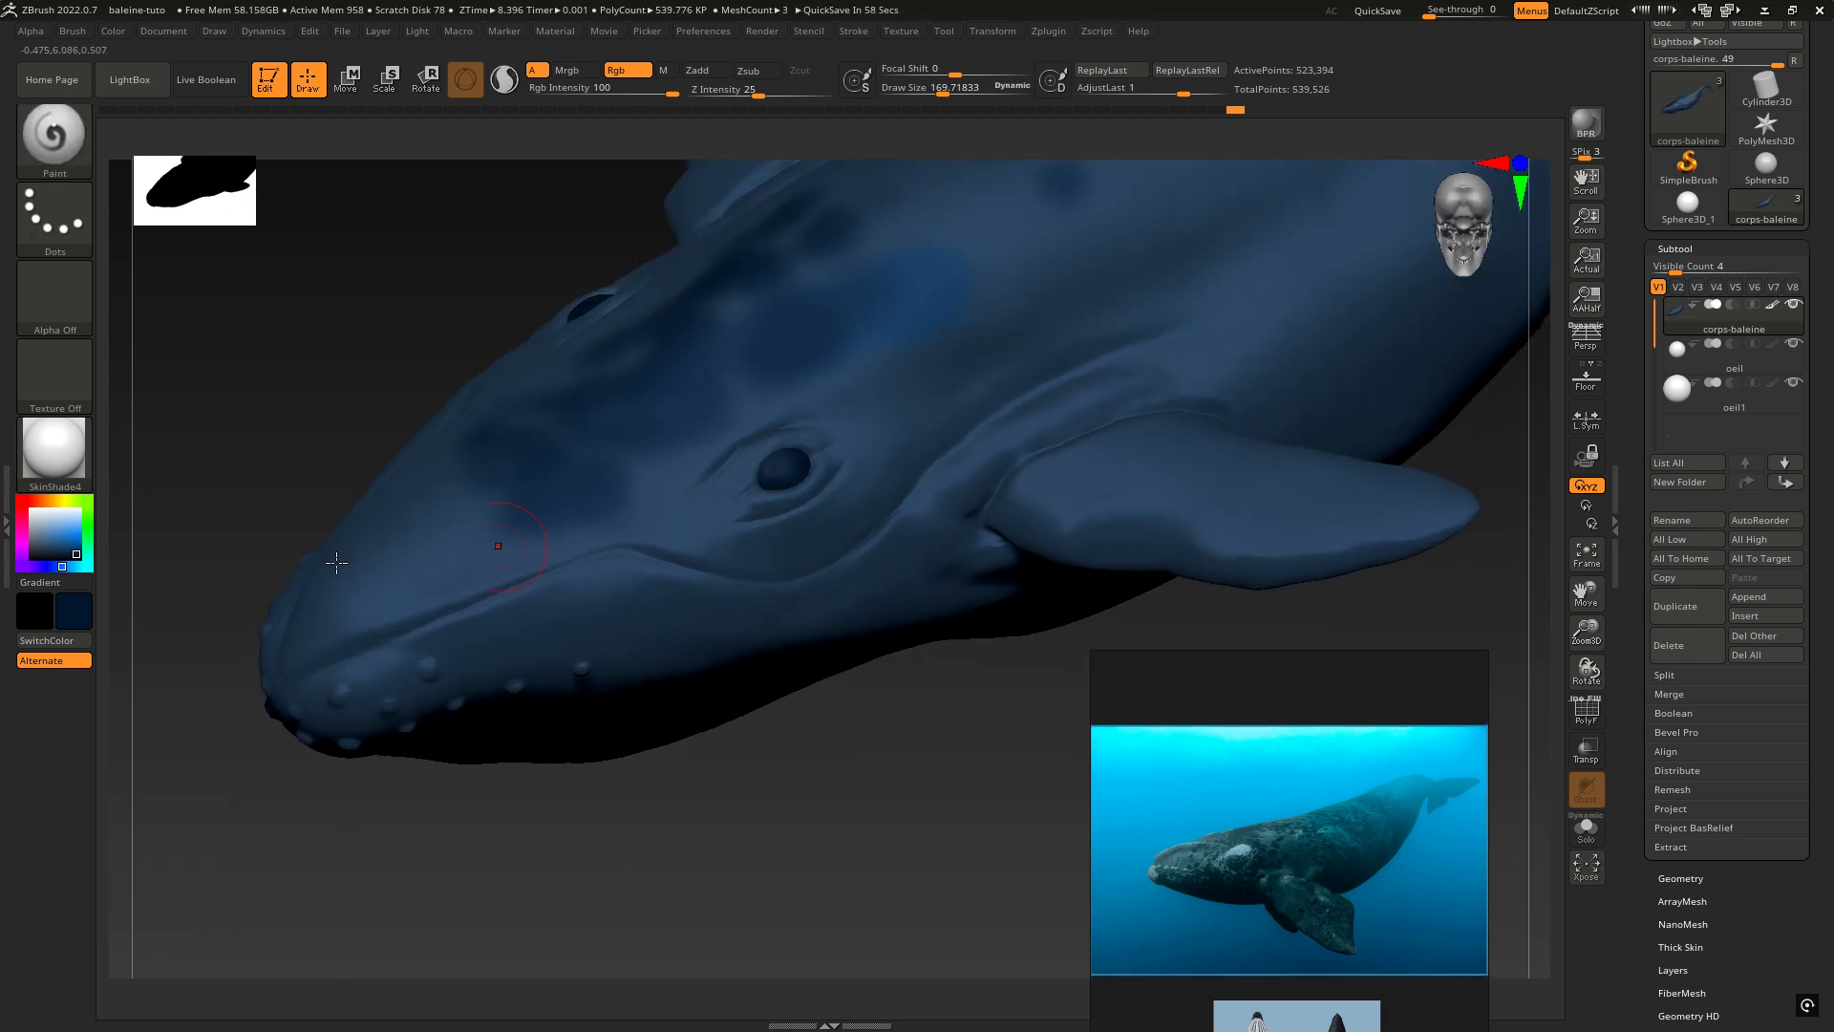
pyautogui.press('space')
pyautogui.moveTo(462, 521); pyautogui.dragTo(446, 496)
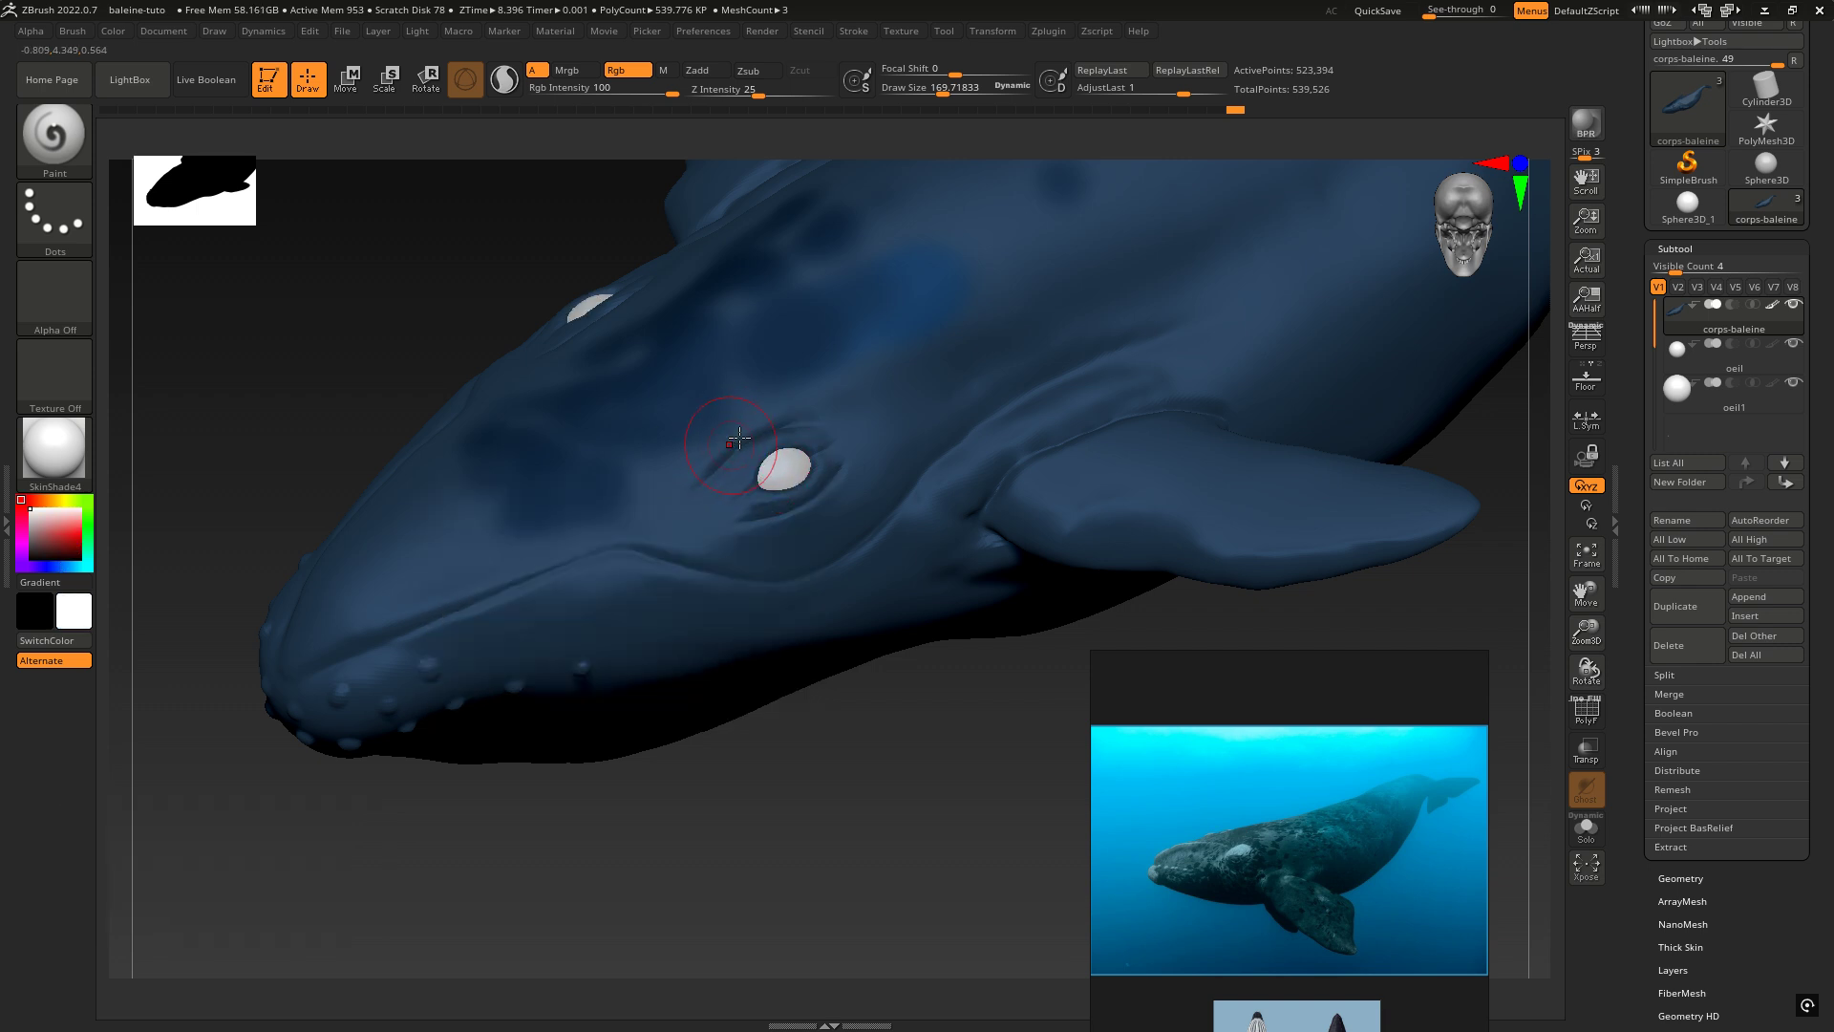
pyautogui.moveTo(731, 440)
pyautogui.mouseDown()
pyautogui.moveTo(841, 400)
pyautogui.moveTo(763, 409)
pyautogui.moveTo(783, 466)
pyautogui.moveTo(840, 410)
pyautogui.moveTo(715, 481)
pyautogui.mouseUp()
pyautogui.moveTo(801, 420)
pyautogui.mouseDown()
pyautogui.moveTo(767, 432)
pyautogui.moveTo(779, 468)
pyautogui.mouseUp()
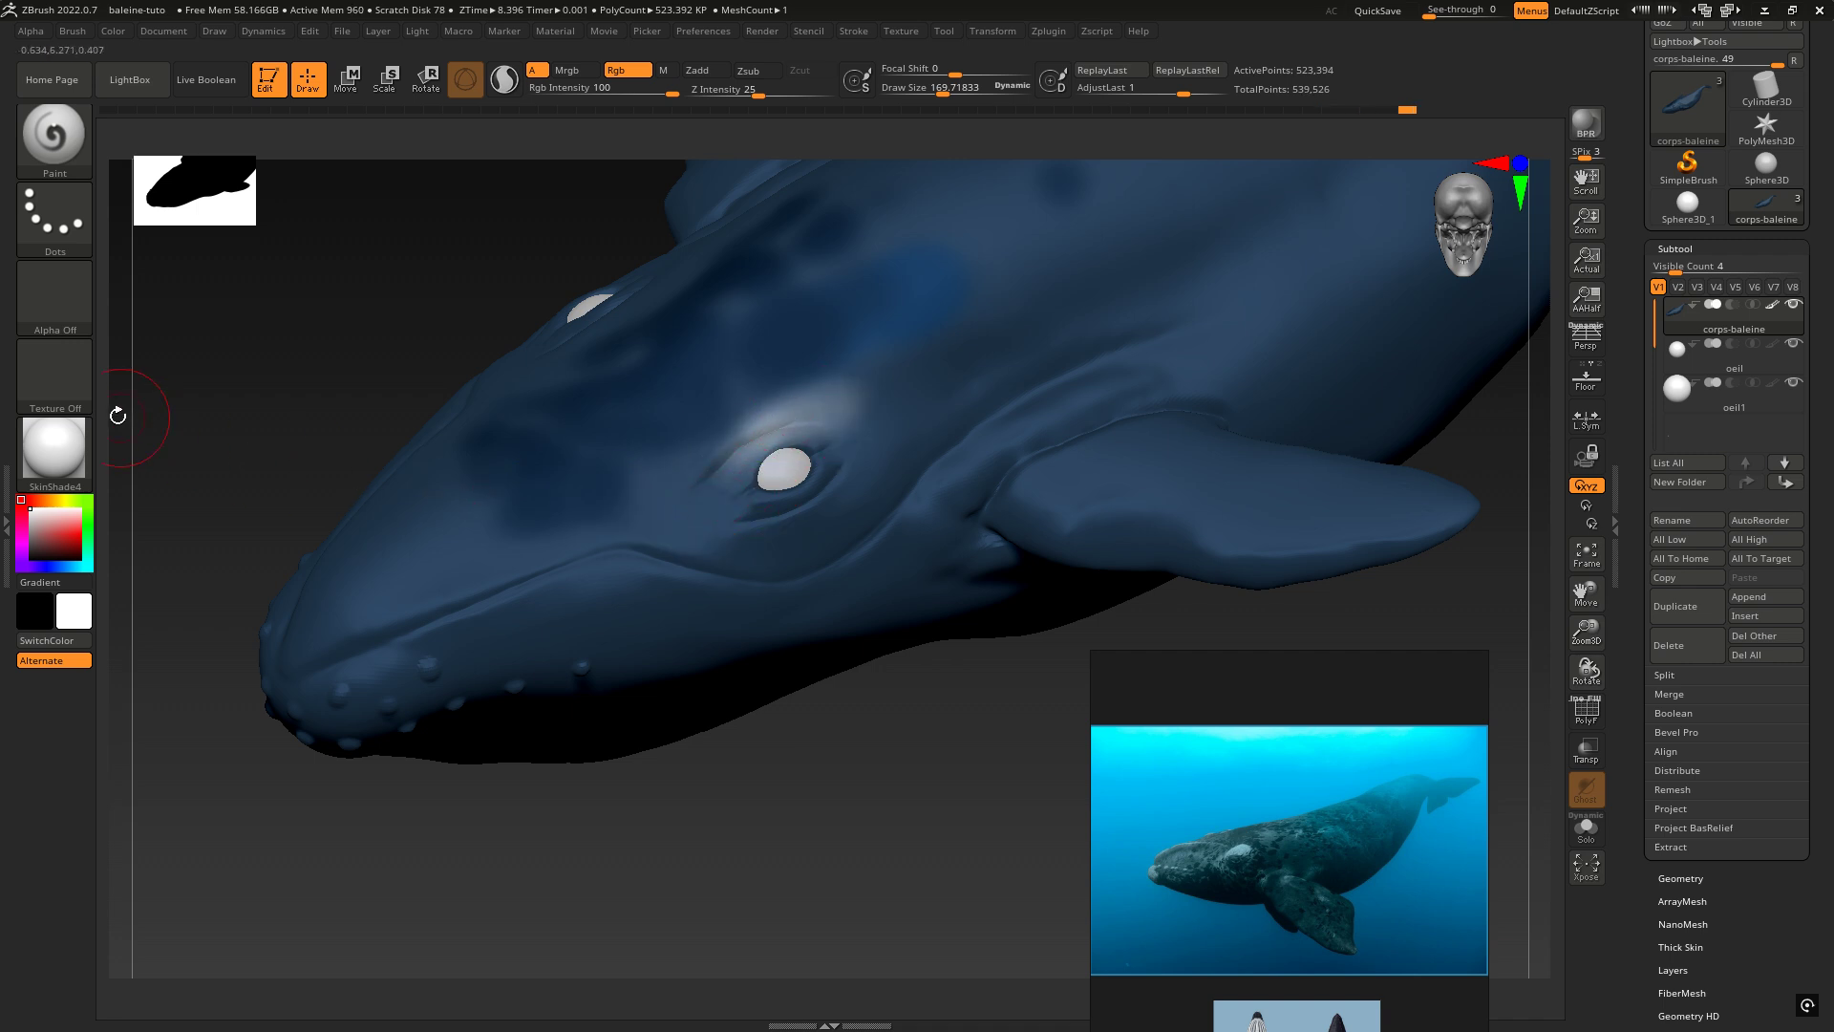
pyautogui.moveTo(798, 686); pyautogui.dragTo(789, 671, button='right')
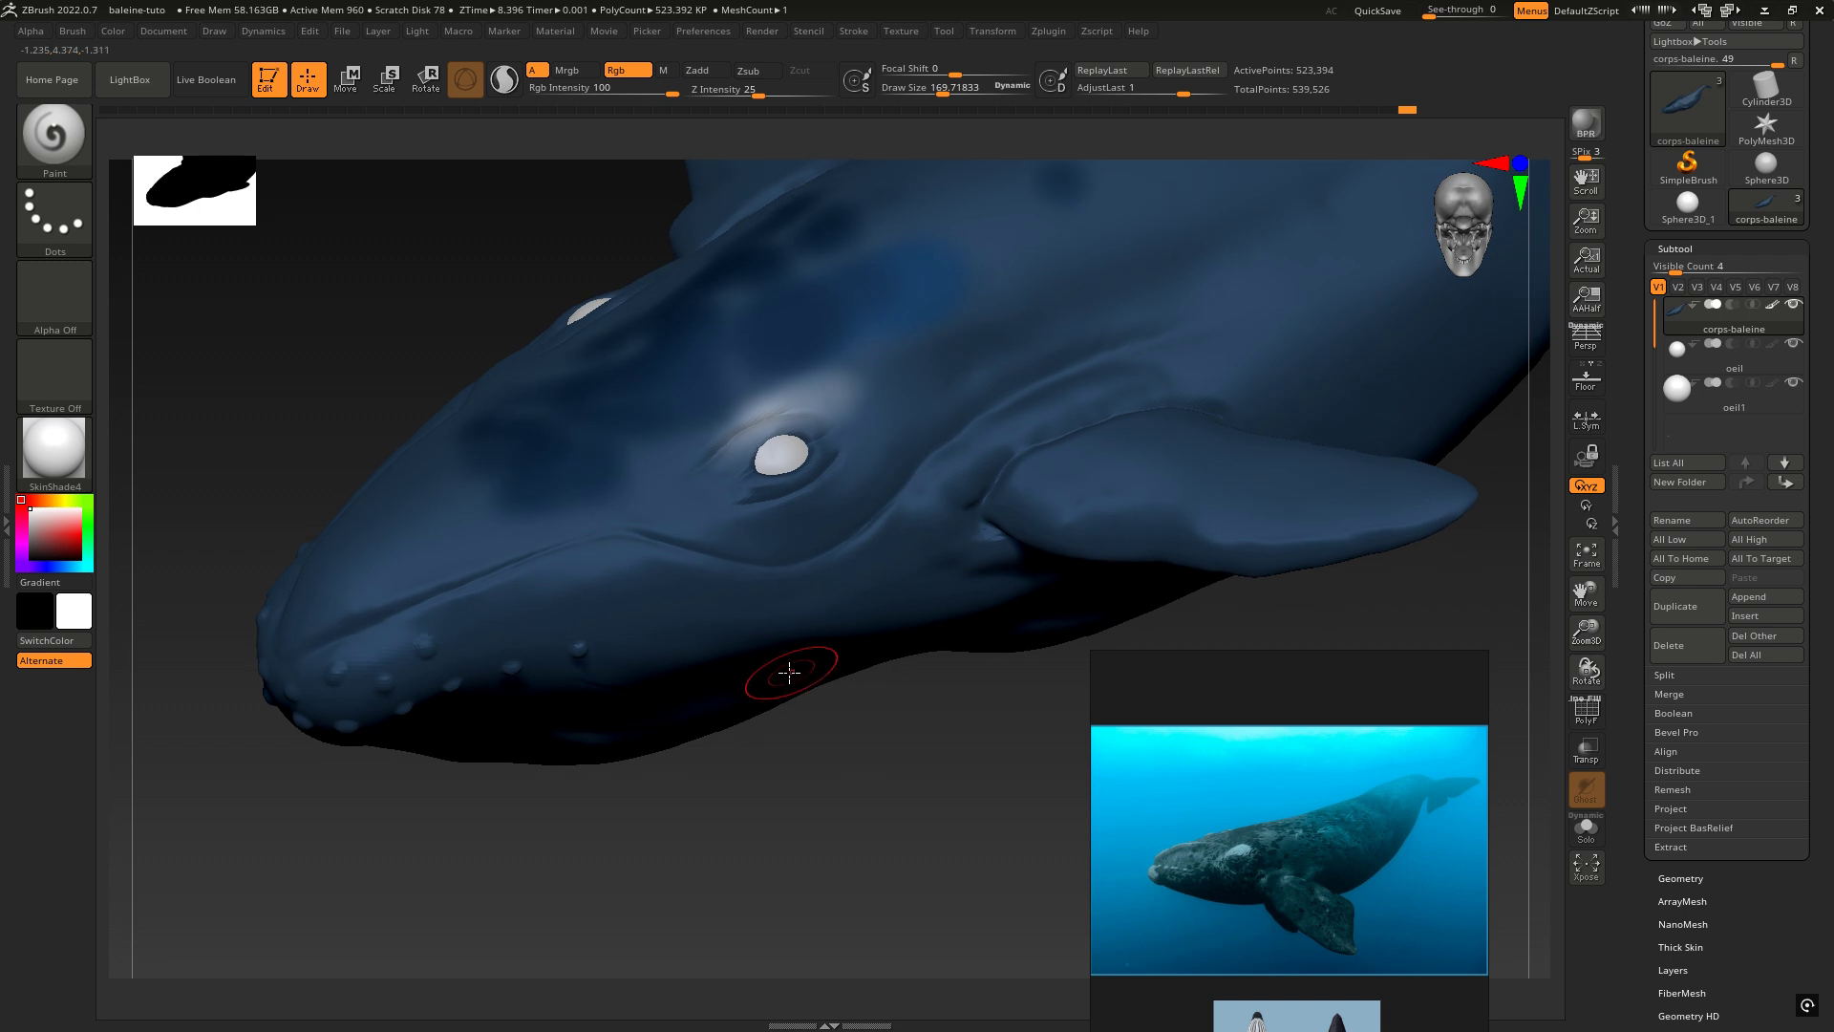
# Step: Make the oeil1 eye the active subtool and try a near-black blue as the active colour
pyautogui.press('alt')
pyautogui.keyDown('alt'); pyautogui.click(781, 457); pyautogui.keyUp('alt')
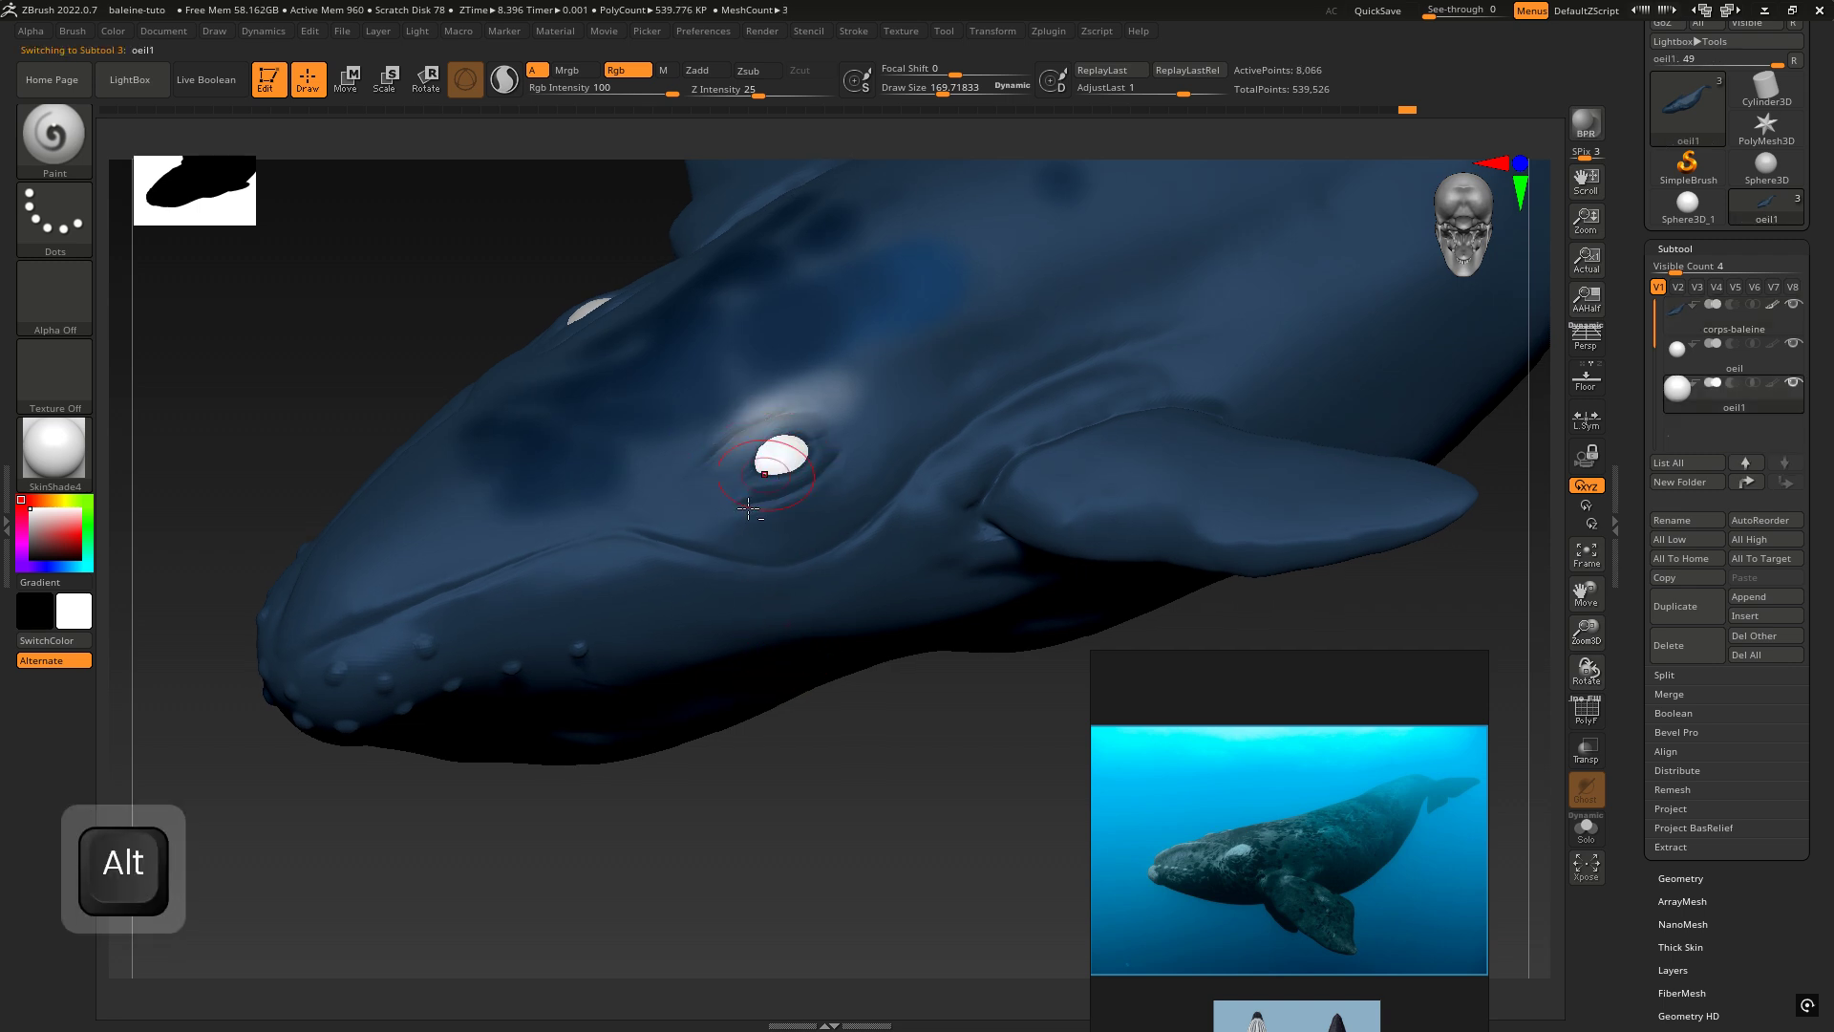
pyautogui.press('space')
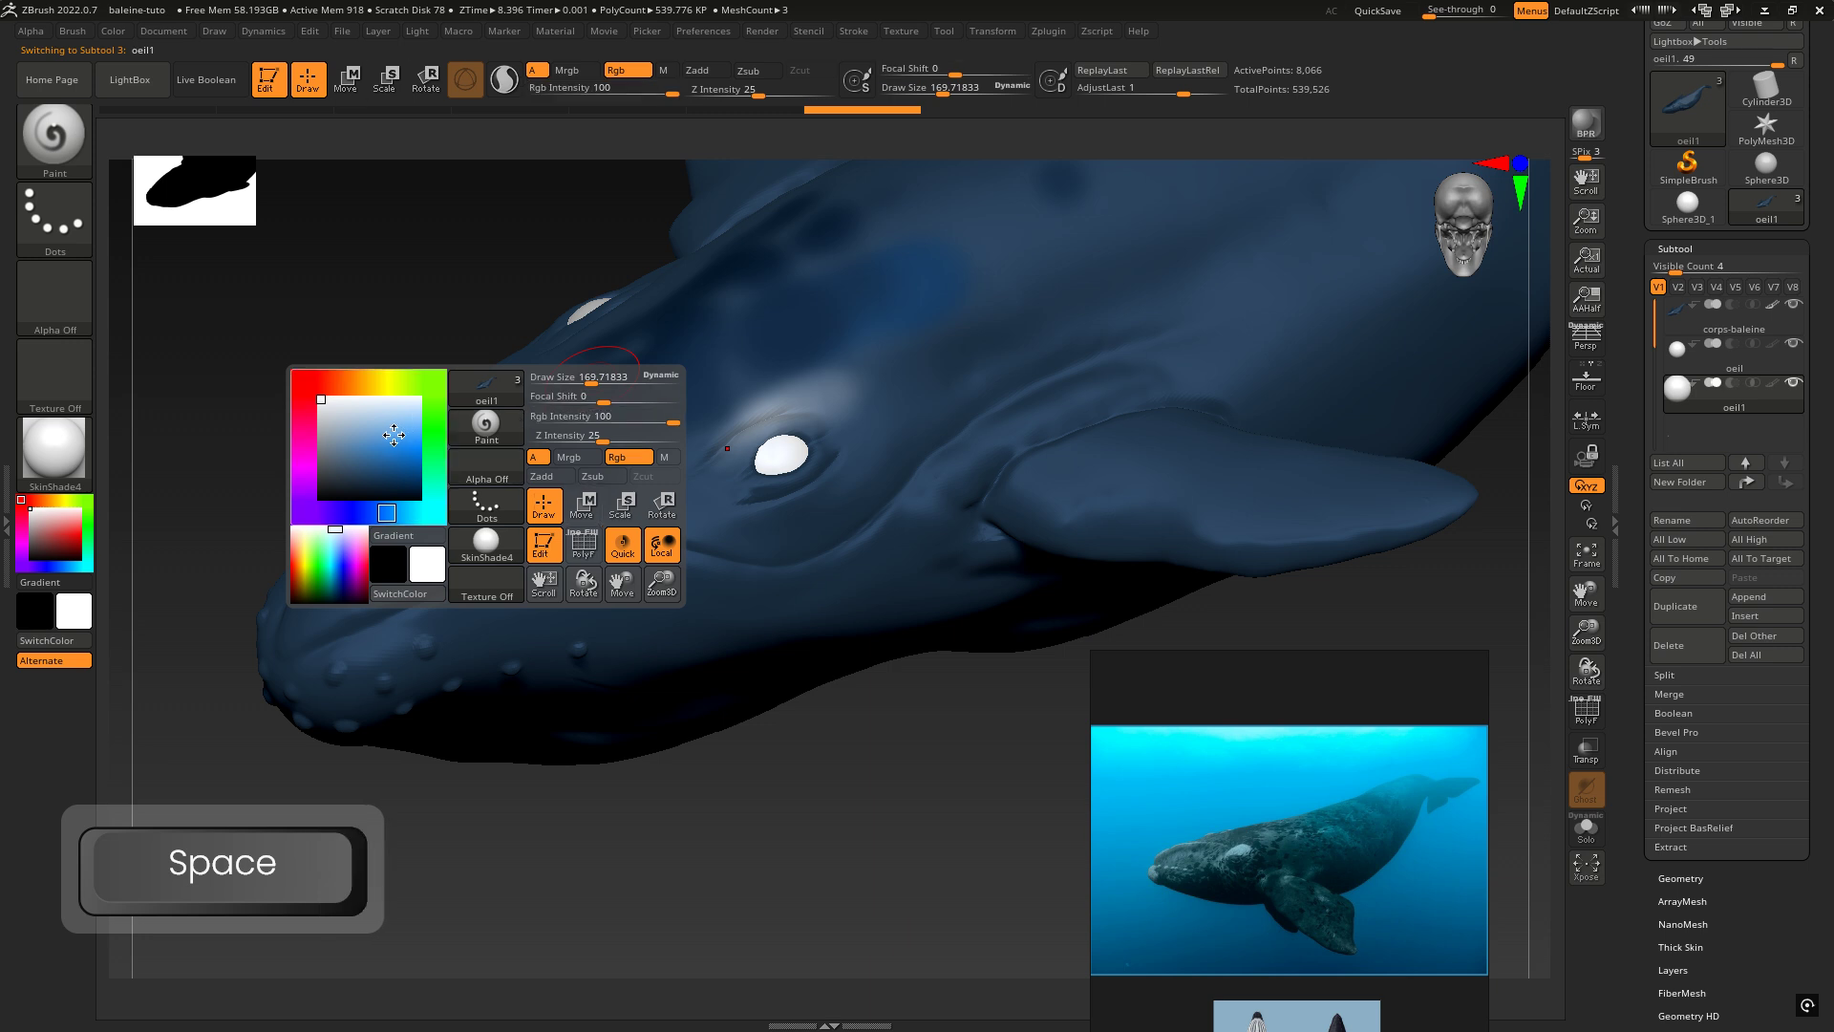
pyautogui.moveTo(355, 456)
pyautogui.mouseDown()
pyautogui.moveTo(327, 496)
pyautogui.moveTo(350, 488)
pyautogui.mouseUp()
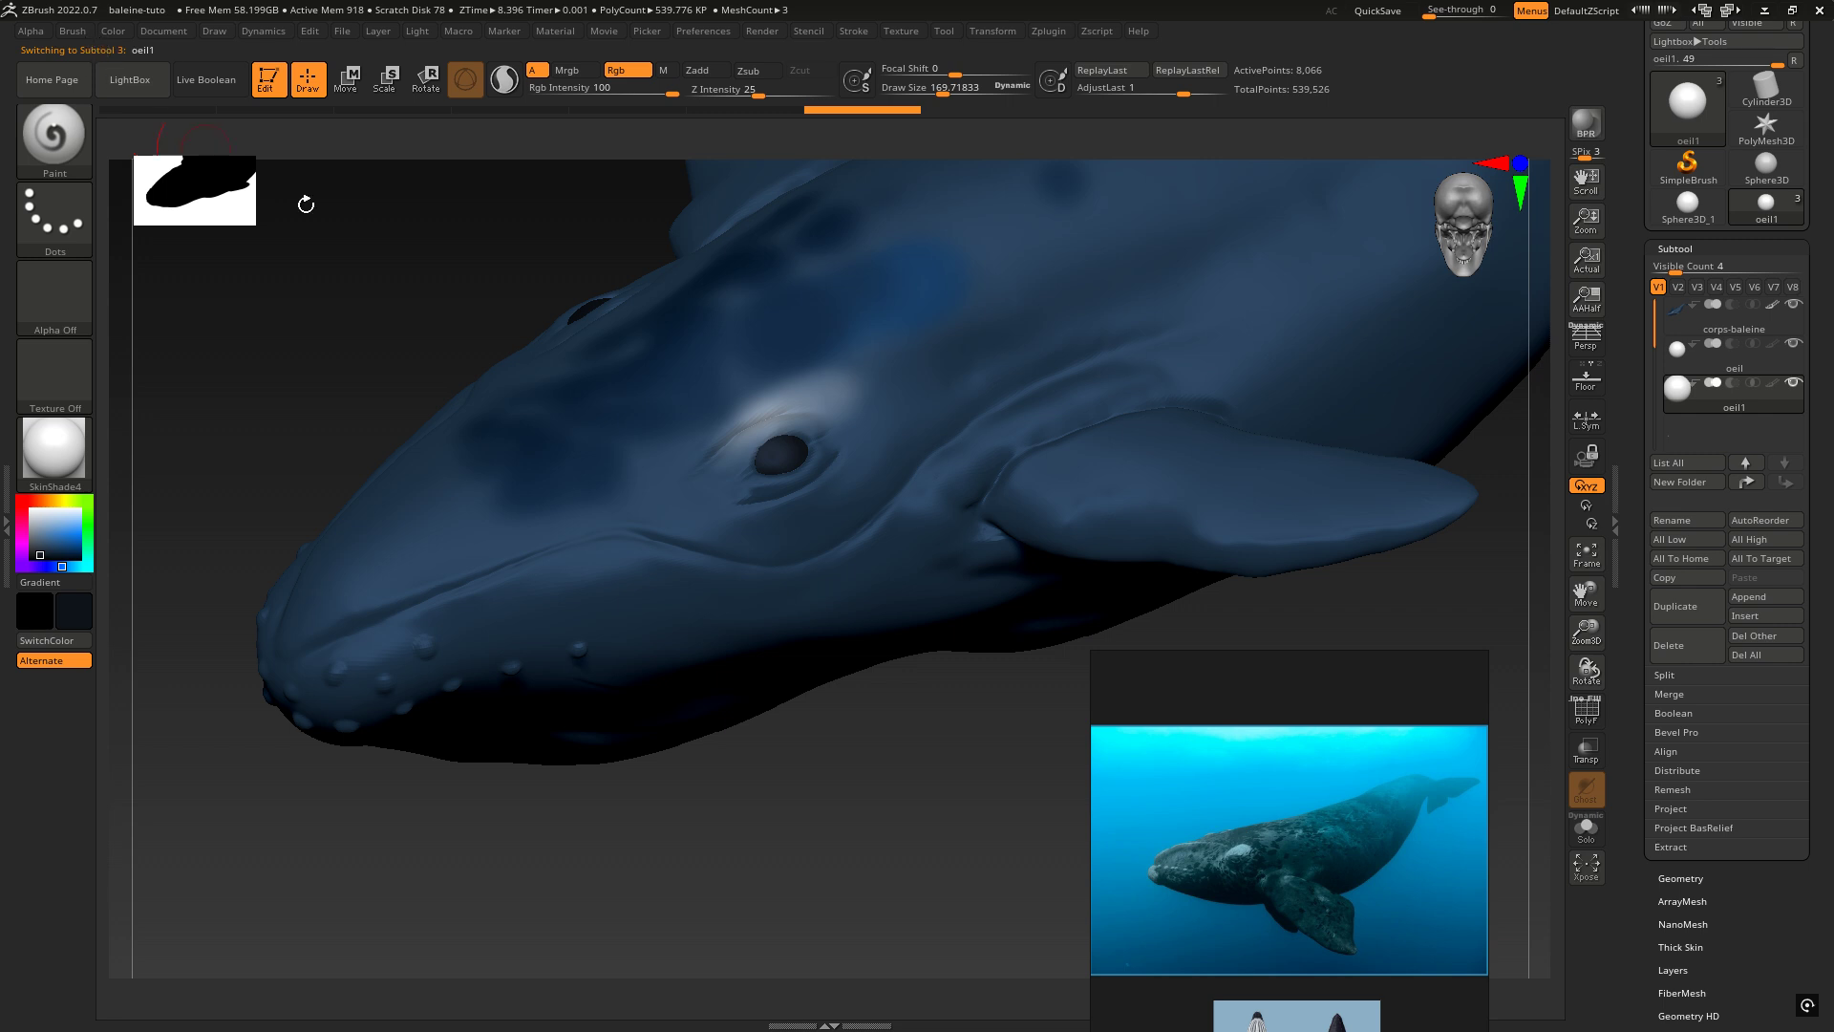
# Step: Return to the corps-baleine subtool and try brighter and darker blues as the active colour
pyautogui.keyDown('alt'); pyautogui.click(426, 555); pyautogui.keyUp('alt')
pyautogui.moveTo(614, 574); pyautogui.dragTo(496, 549, button='right')
pyautogui.press('space')
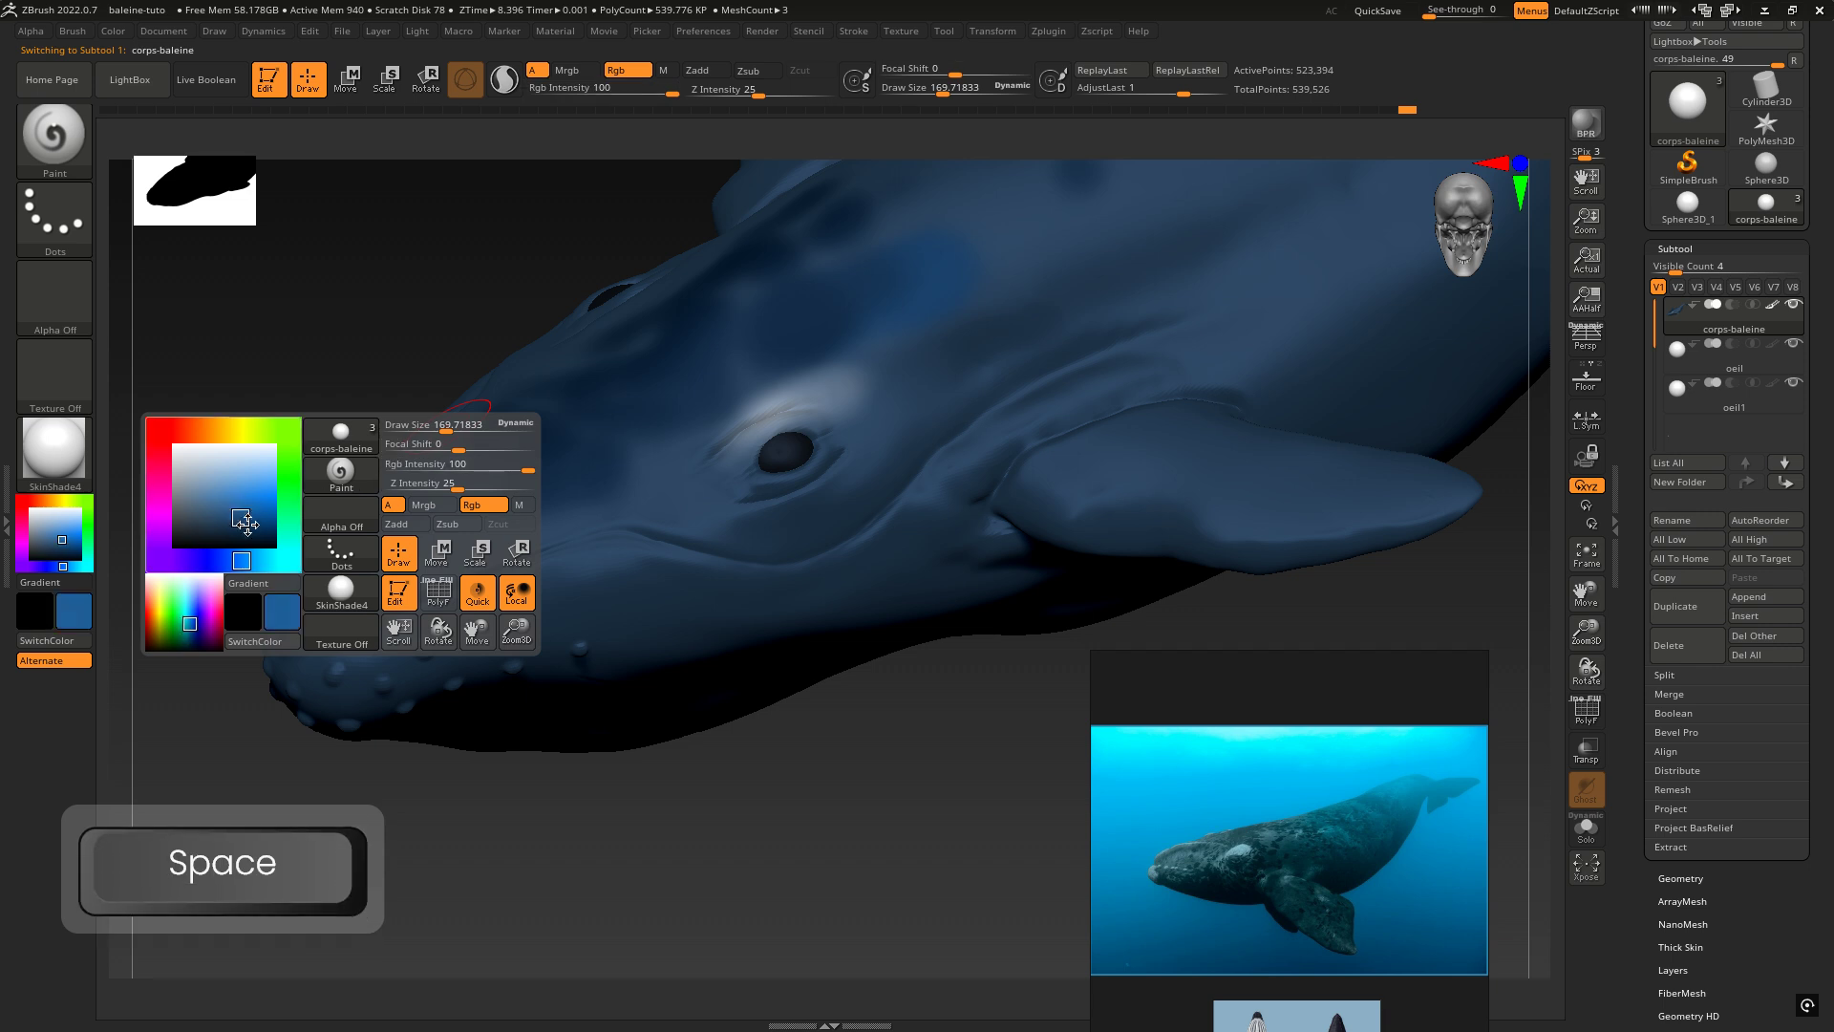
pyautogui.click(216, 535)
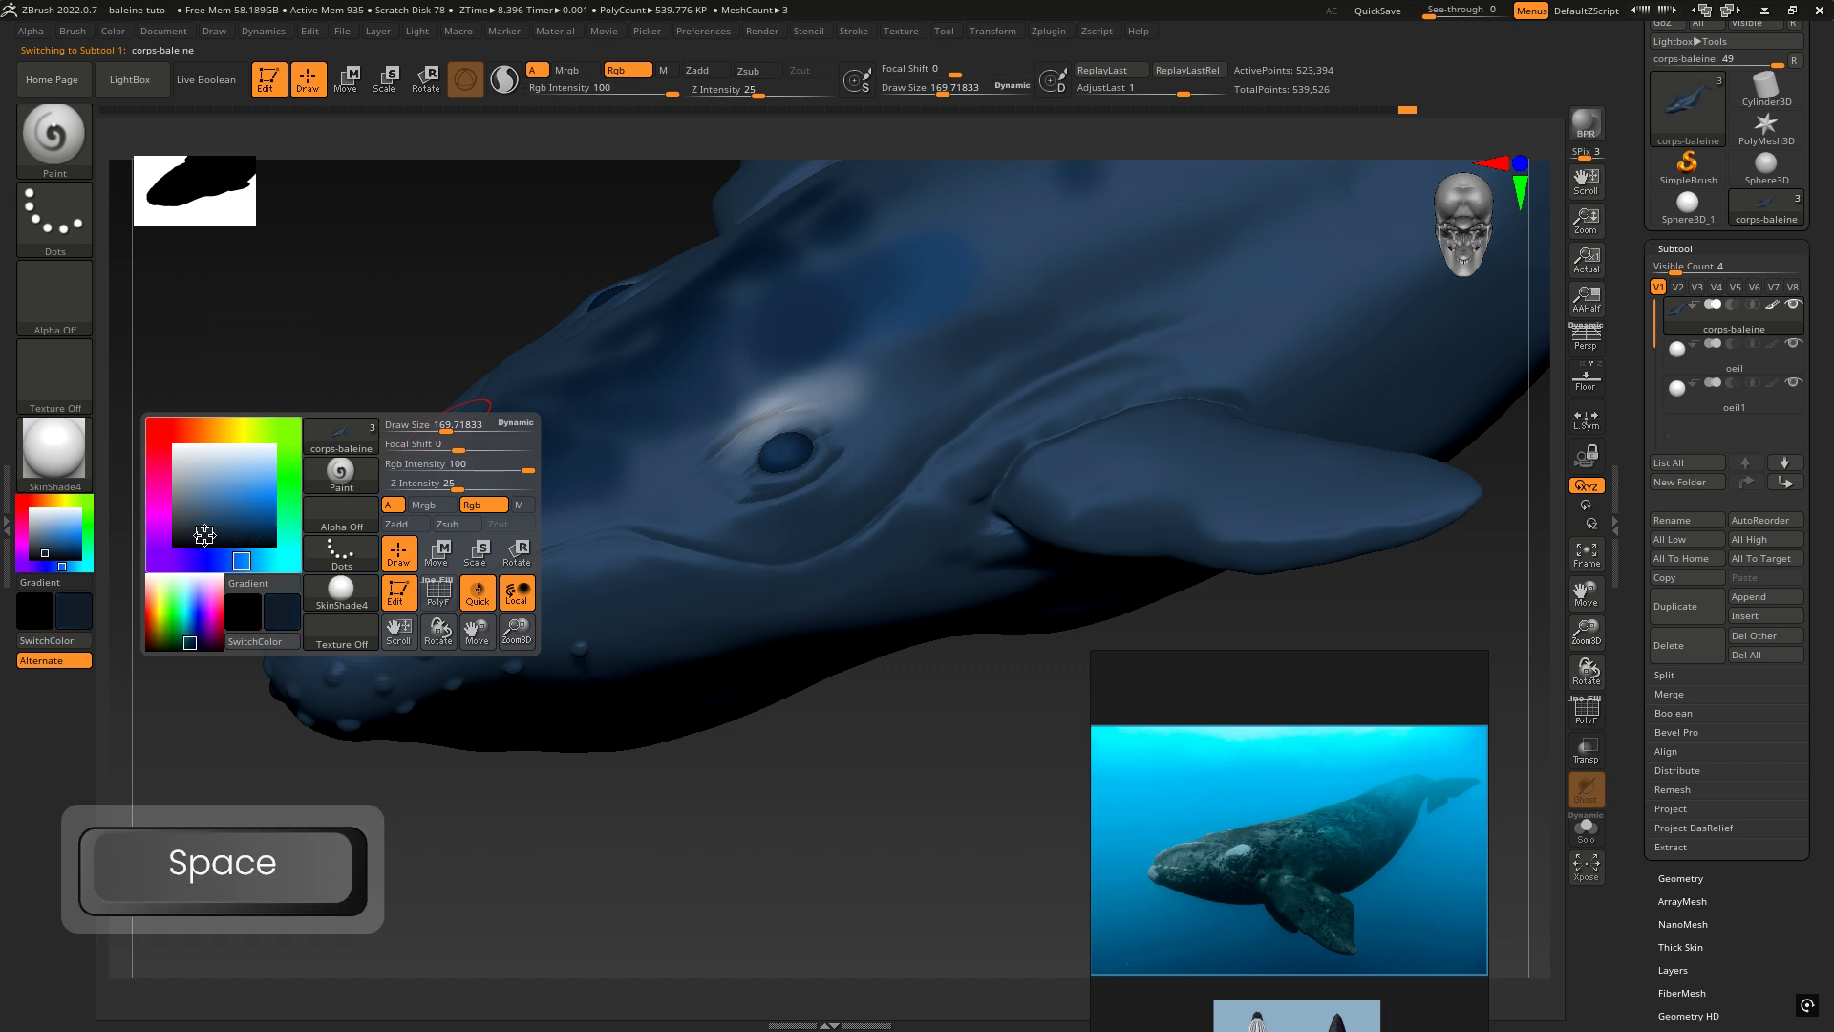
# Step: Select the oeil1 eye subtool, choose a very dark blue-grey and fill the whole eye with it
pyautogui.keyDown('alt'); pyautogui.click(785, 451); pyautogui.keyUp('alt')
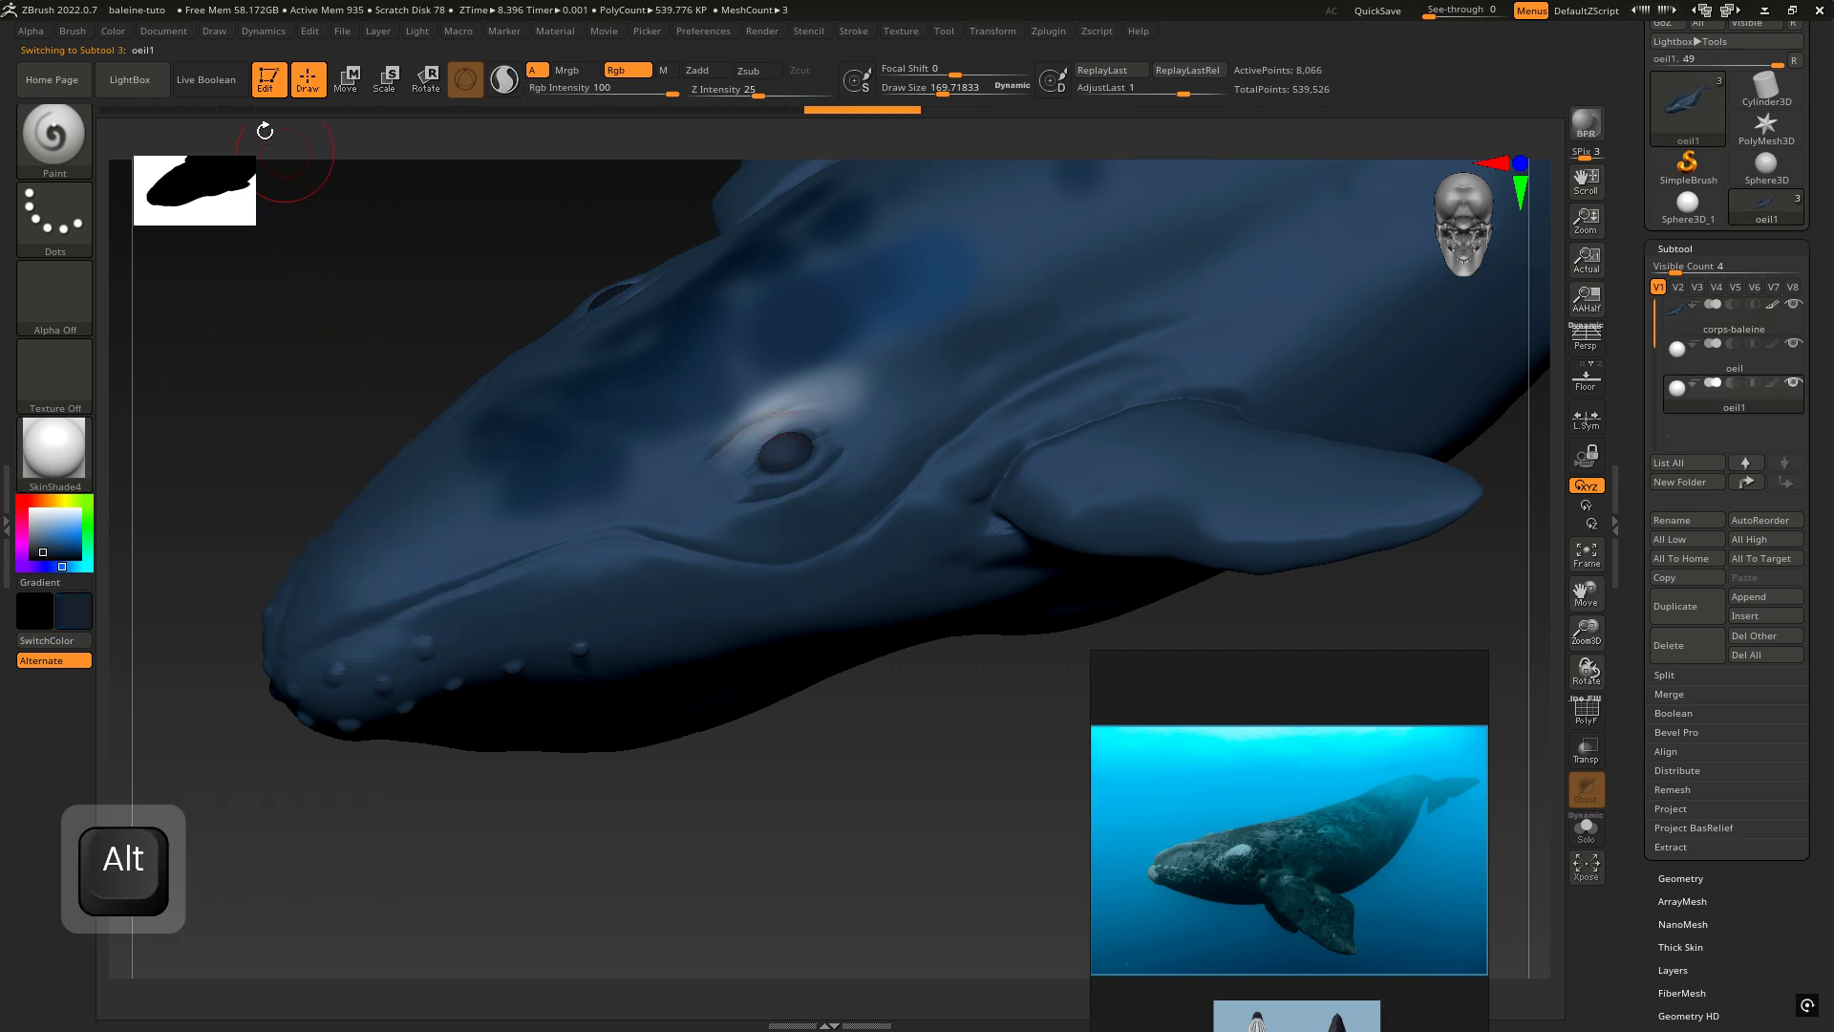
pyautogui.press('space')
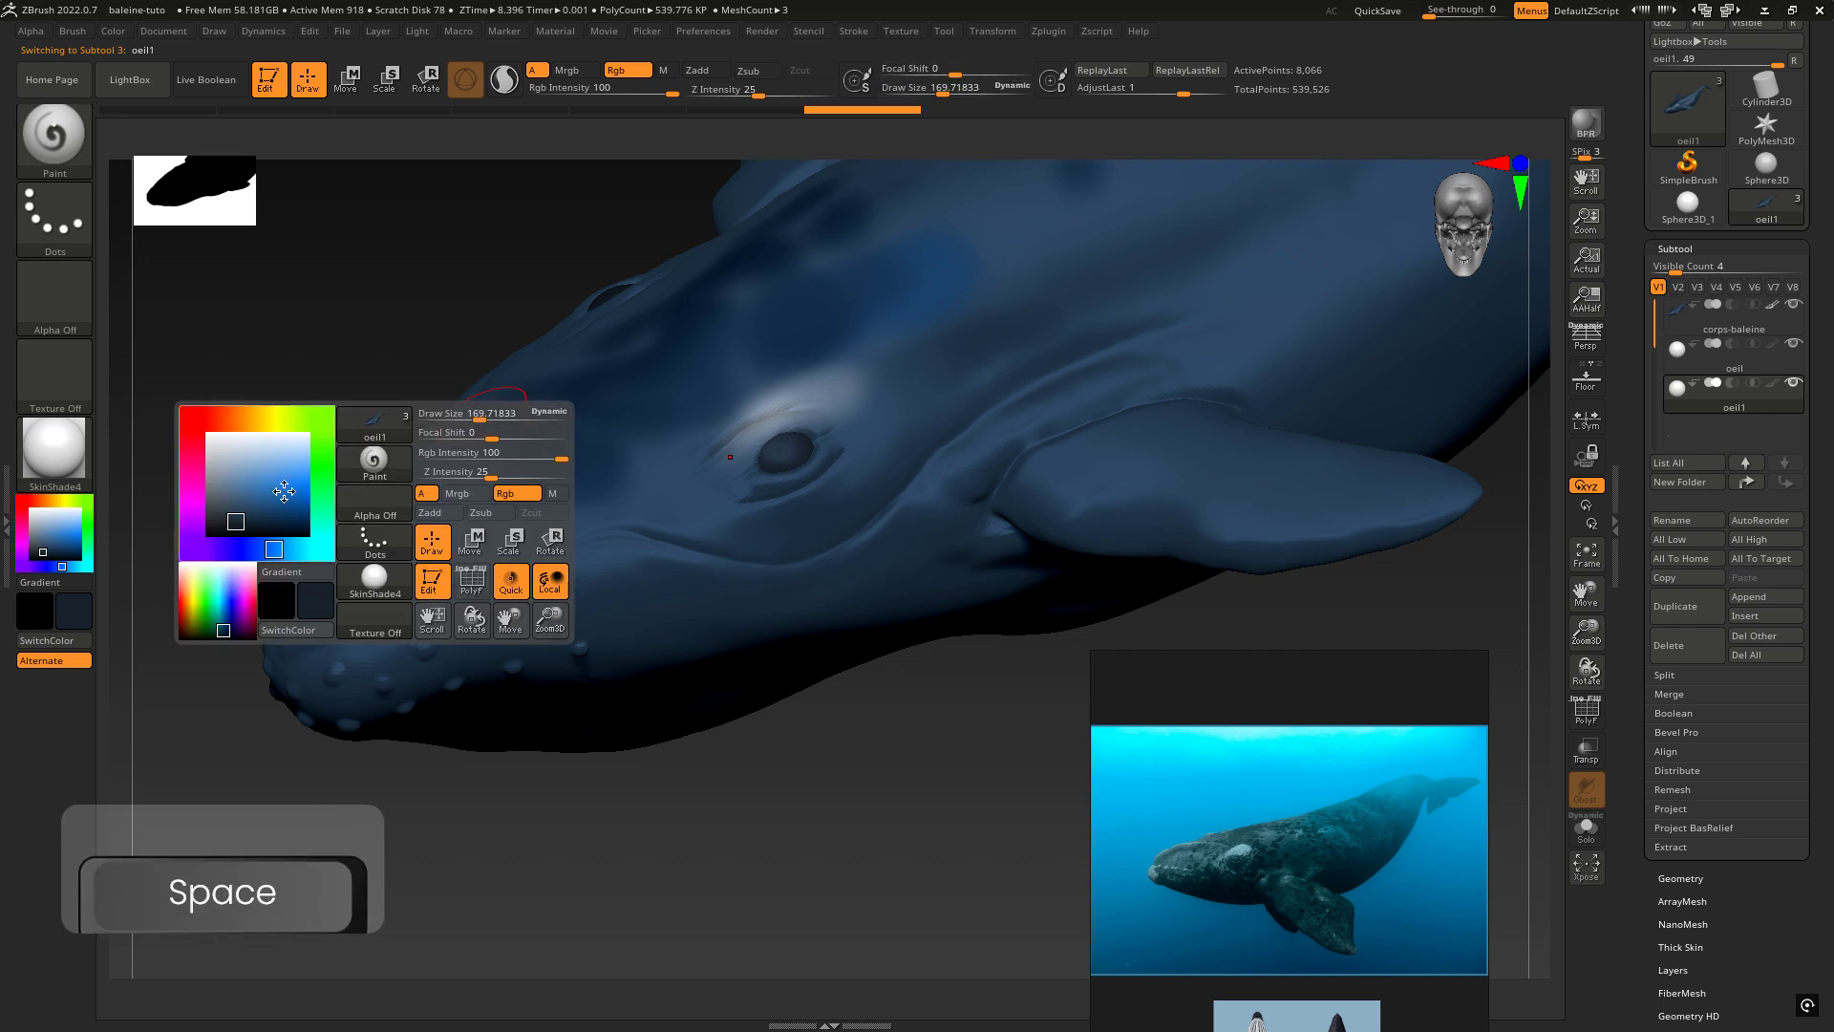
pyautogui.press('space')
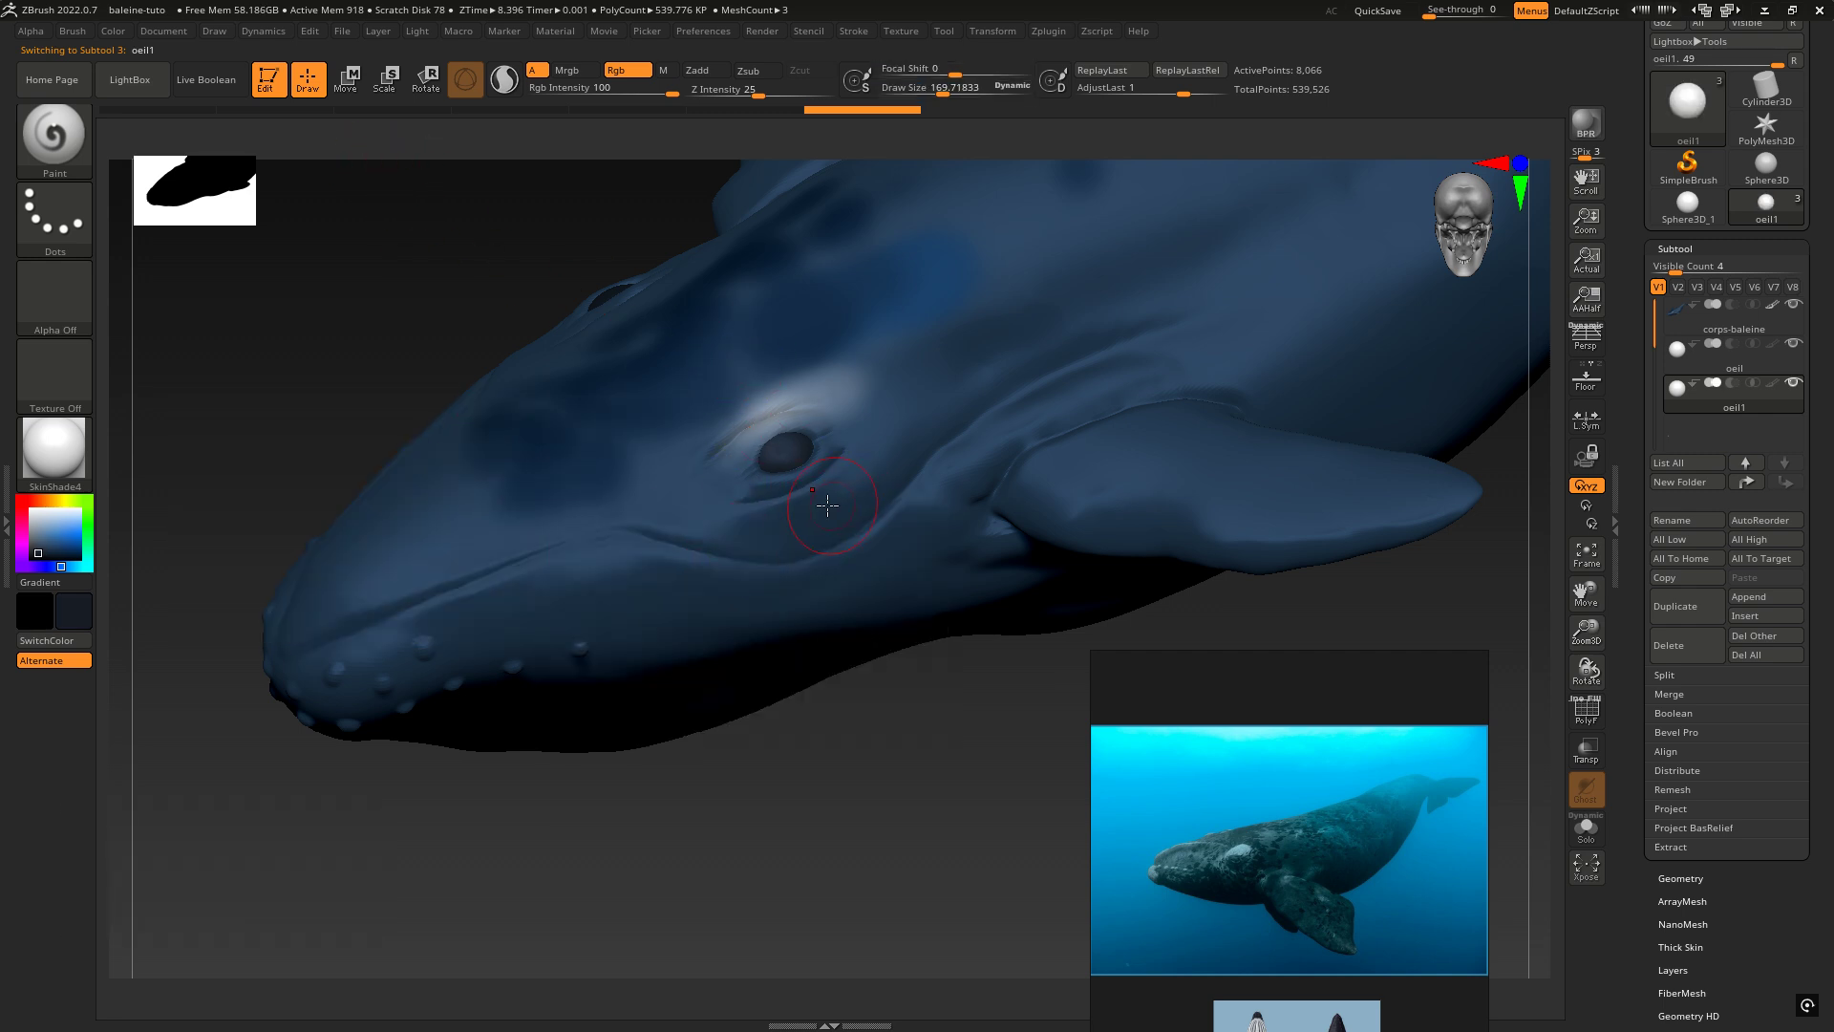
pyautogui.press('alt')
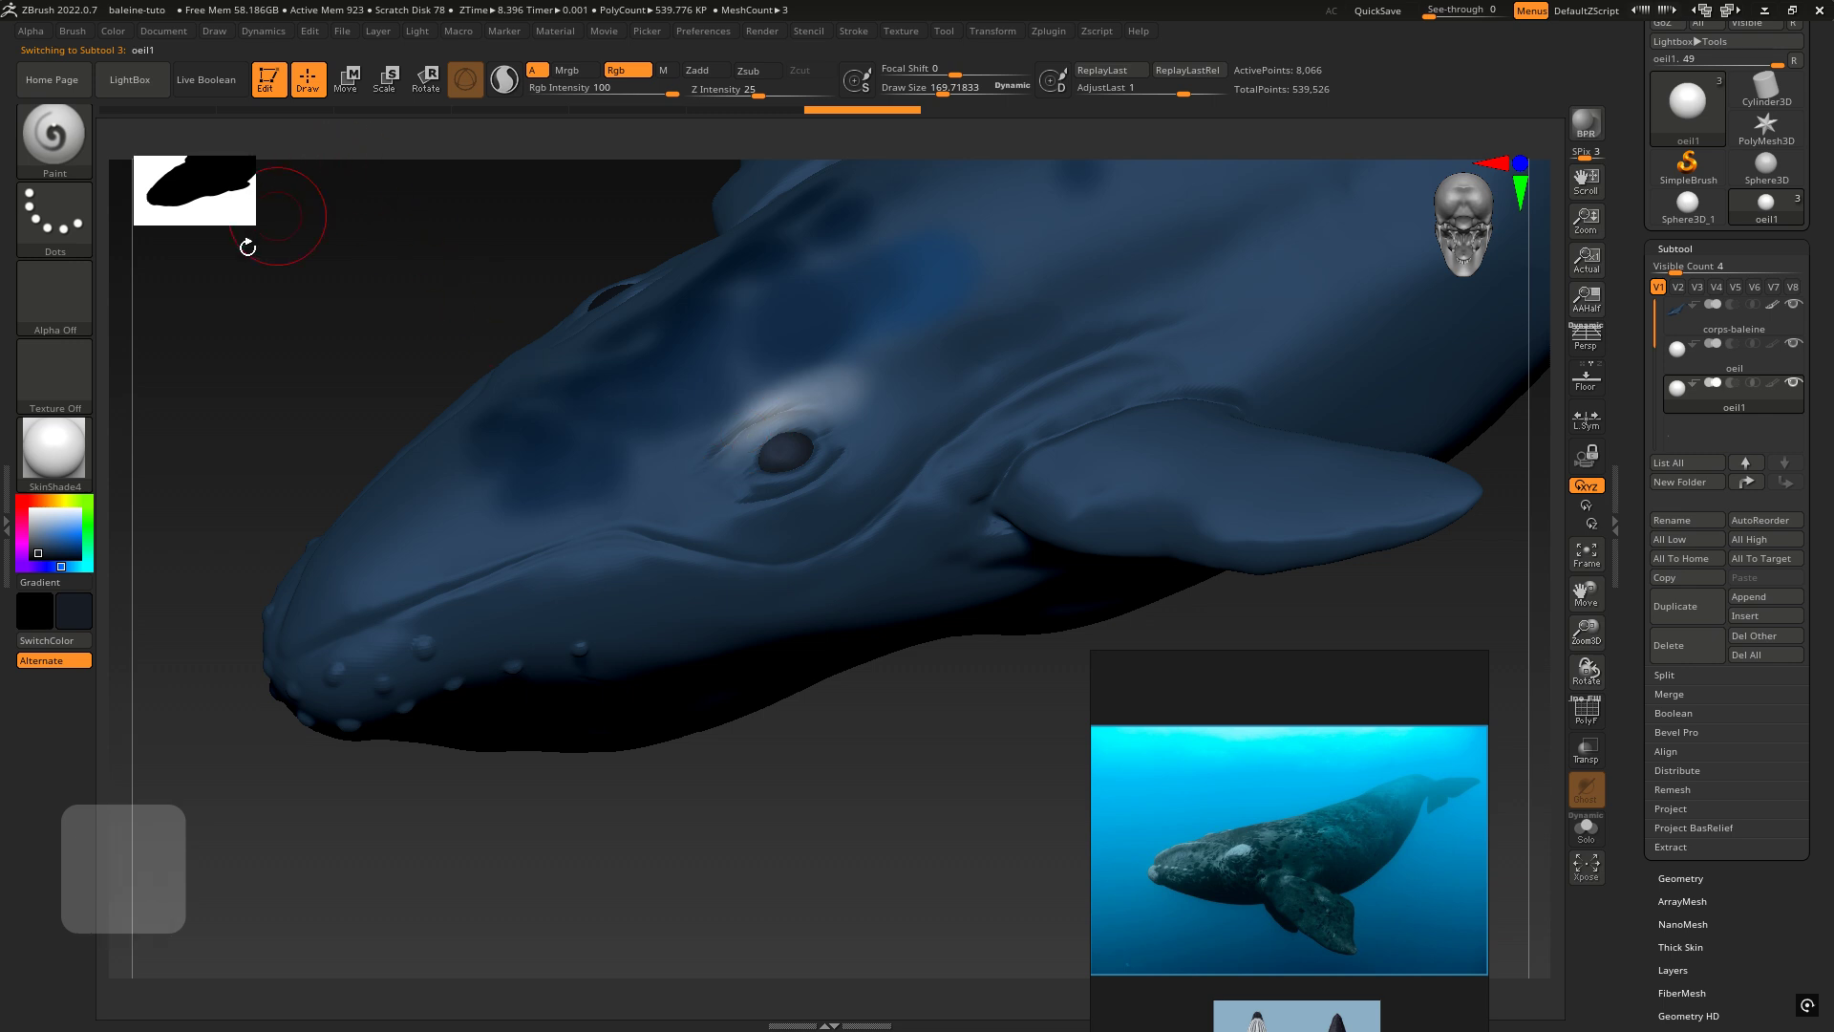
pyautogui.click(123, 30)
pyautogui.click(170, 390)
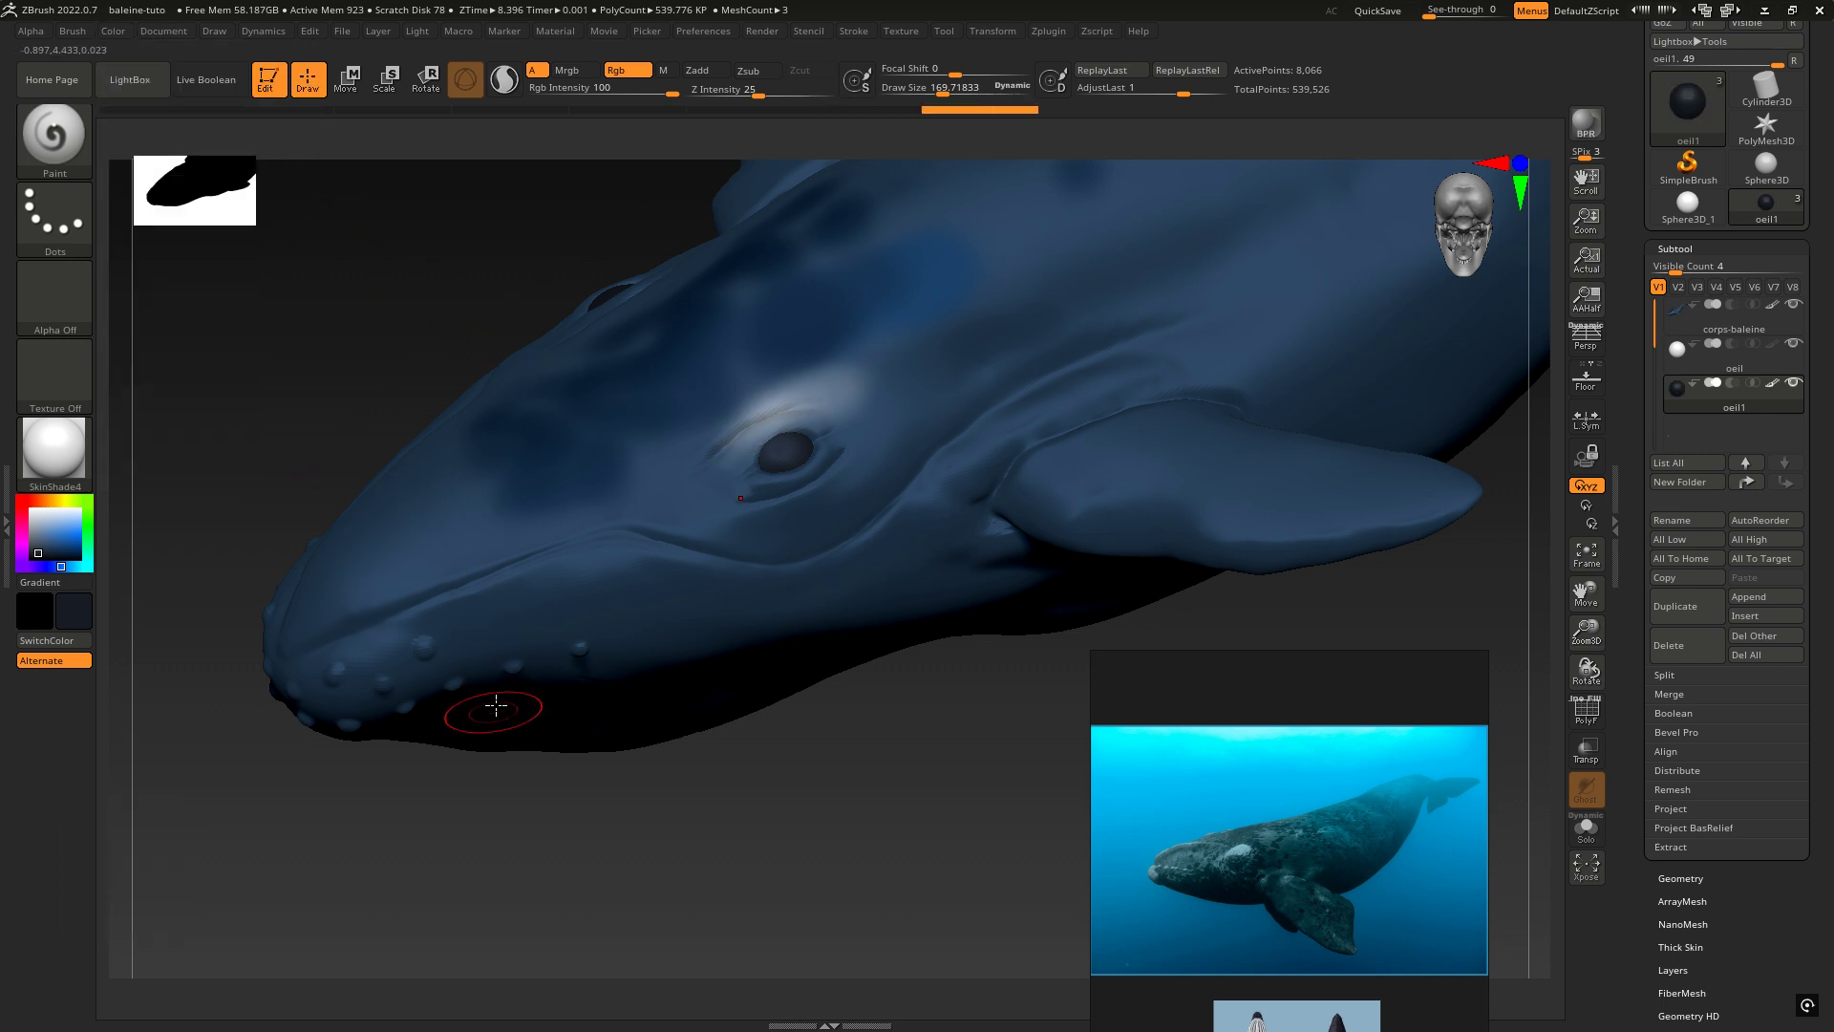
# Step: Return to the corps-baleine subtool and try a dark blue (R 30, G 52, B 78), followed by near-white, as the active colour
pyautogui.keyDown('alt'); pyautogui.click(461, 545); pyautogui.keyUp('alt')
pyautogui.moveTo(444, 540); pyautogui.dragTo(724, 459, button='right')
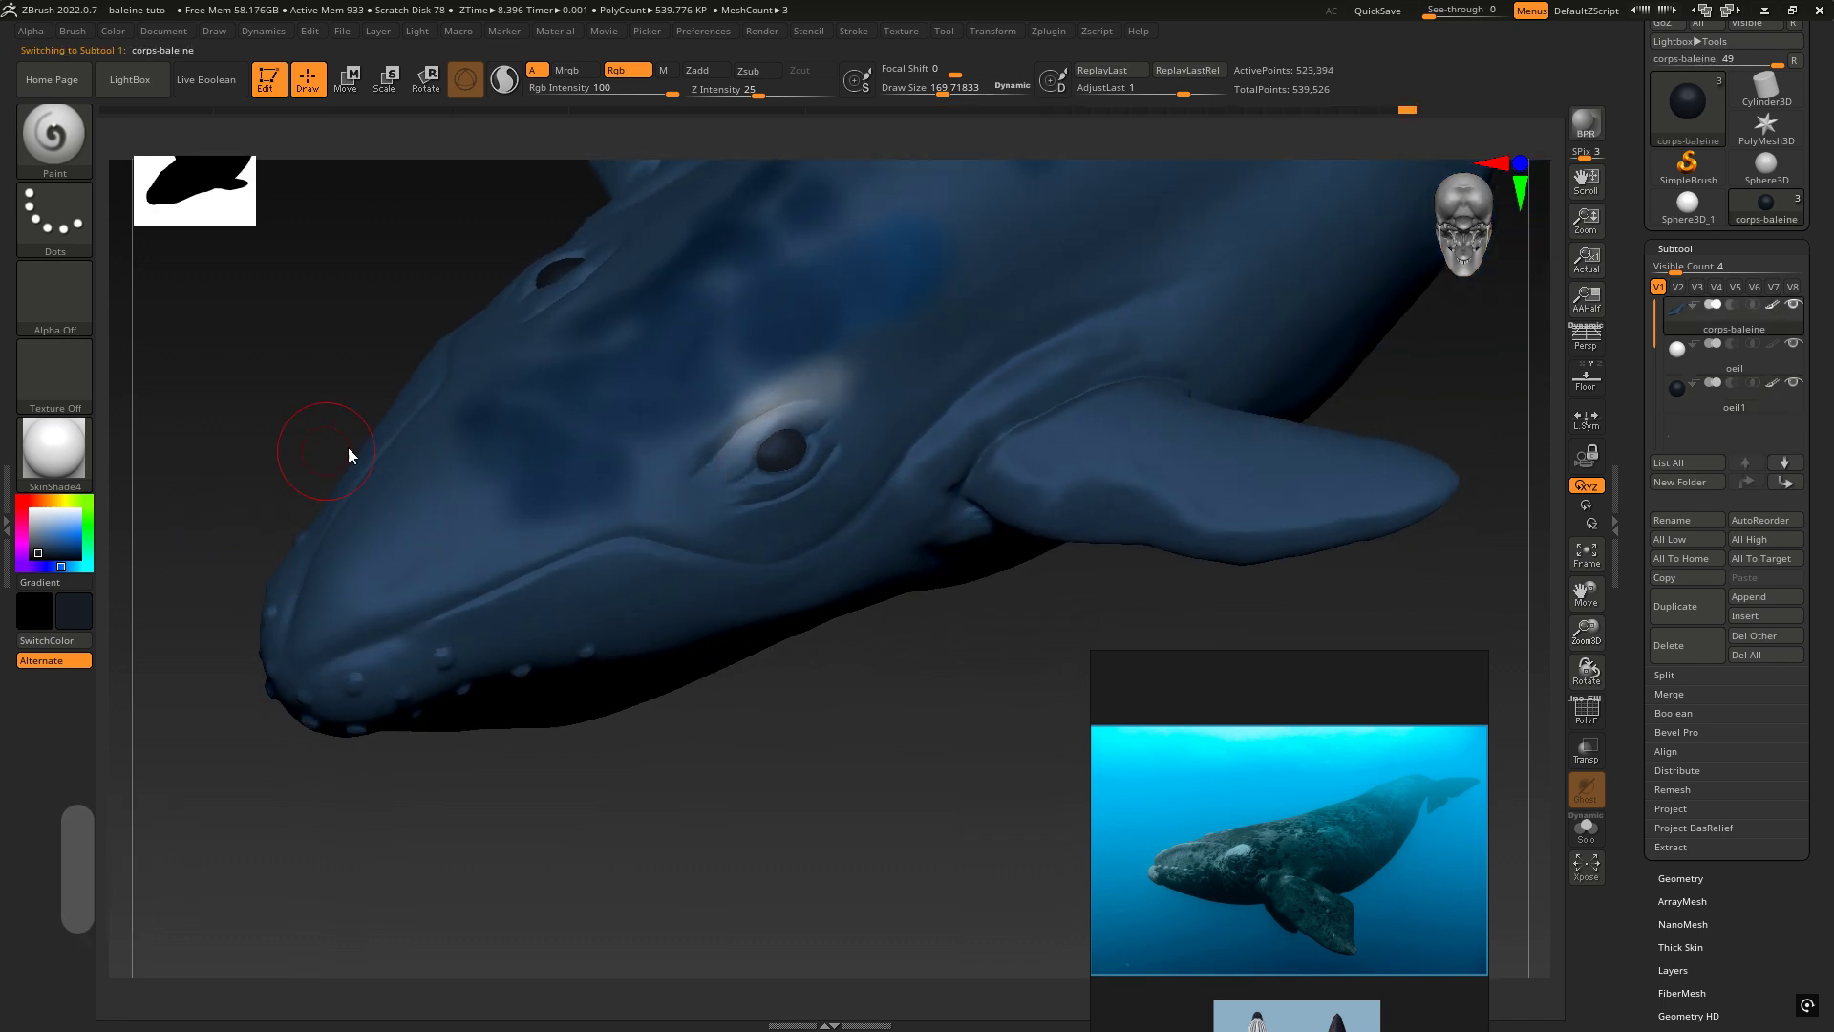
pyautogui.press('space')
pyautogui.moveTo(139, 554); pyautogui.dragTo(131, 556)
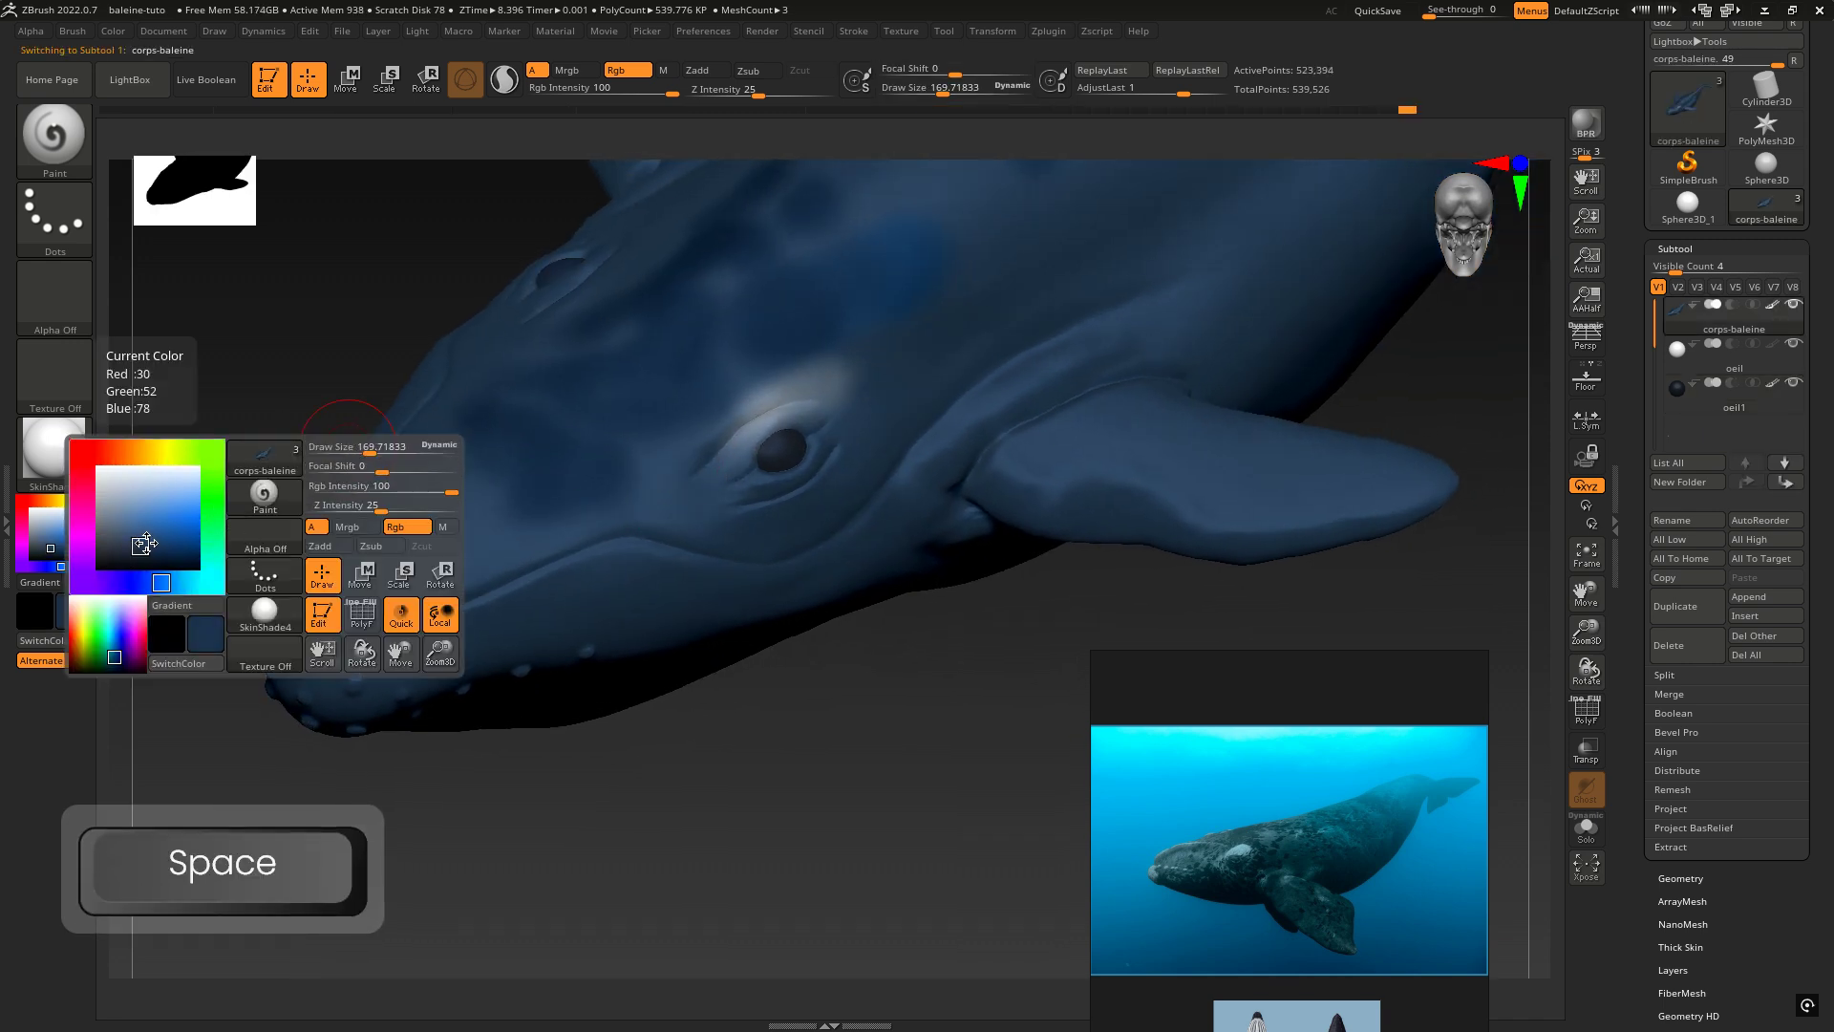
pyautogui.click(114, 601)
pyautogui.moveTo(552, 371); pyautogui.dragTo(657, 348, button='right')
pyautogui.moveTo(494, 253)
pyautogui.mouseDown(button='right')
pyautogui.moveTo(498, 365)
pyautogui.moveTo(543, 374)
pyautogui.moveTo(579, 512)
pyautogui.mouseUp(button='right')
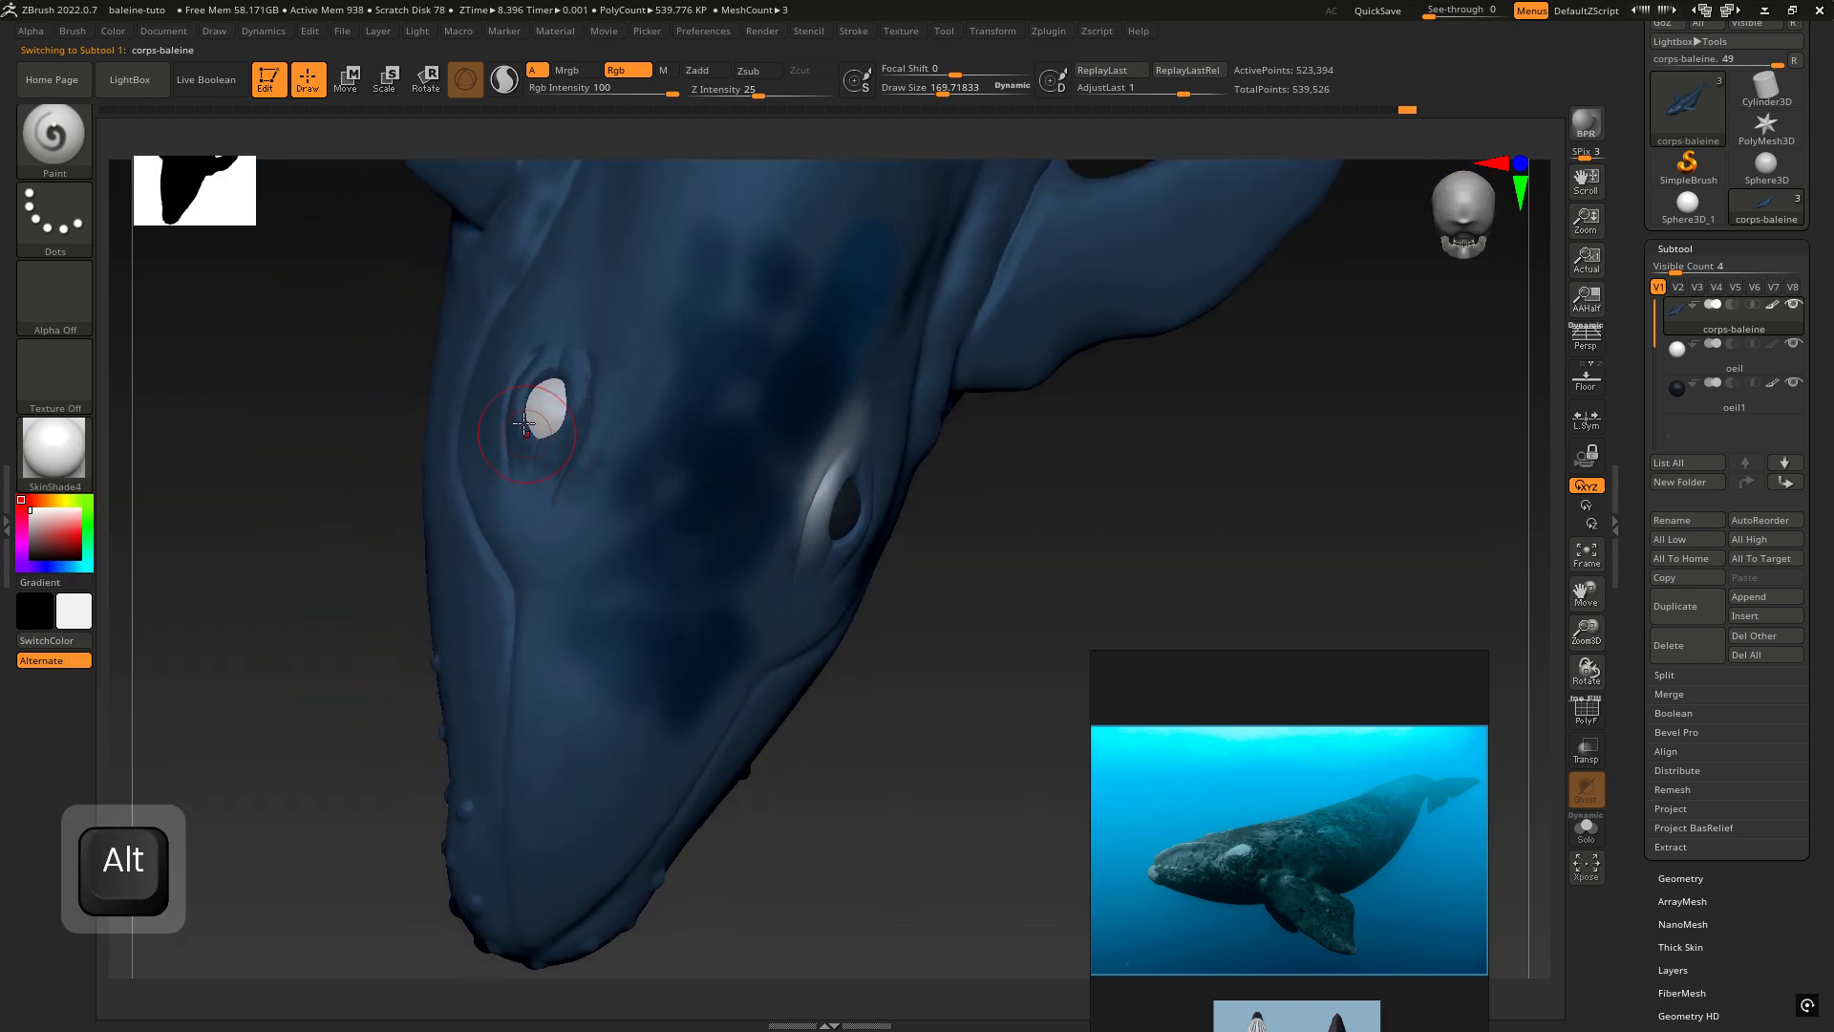
# Step: Make the oeil eye the active subtool, choose a very dark blue-grey (R 24, G 30, B 37) and fill the whole eye with it
pyautogui.keyDown('alt'); pyautogui.click(535, 409); pyautogui.keyUp('alt')
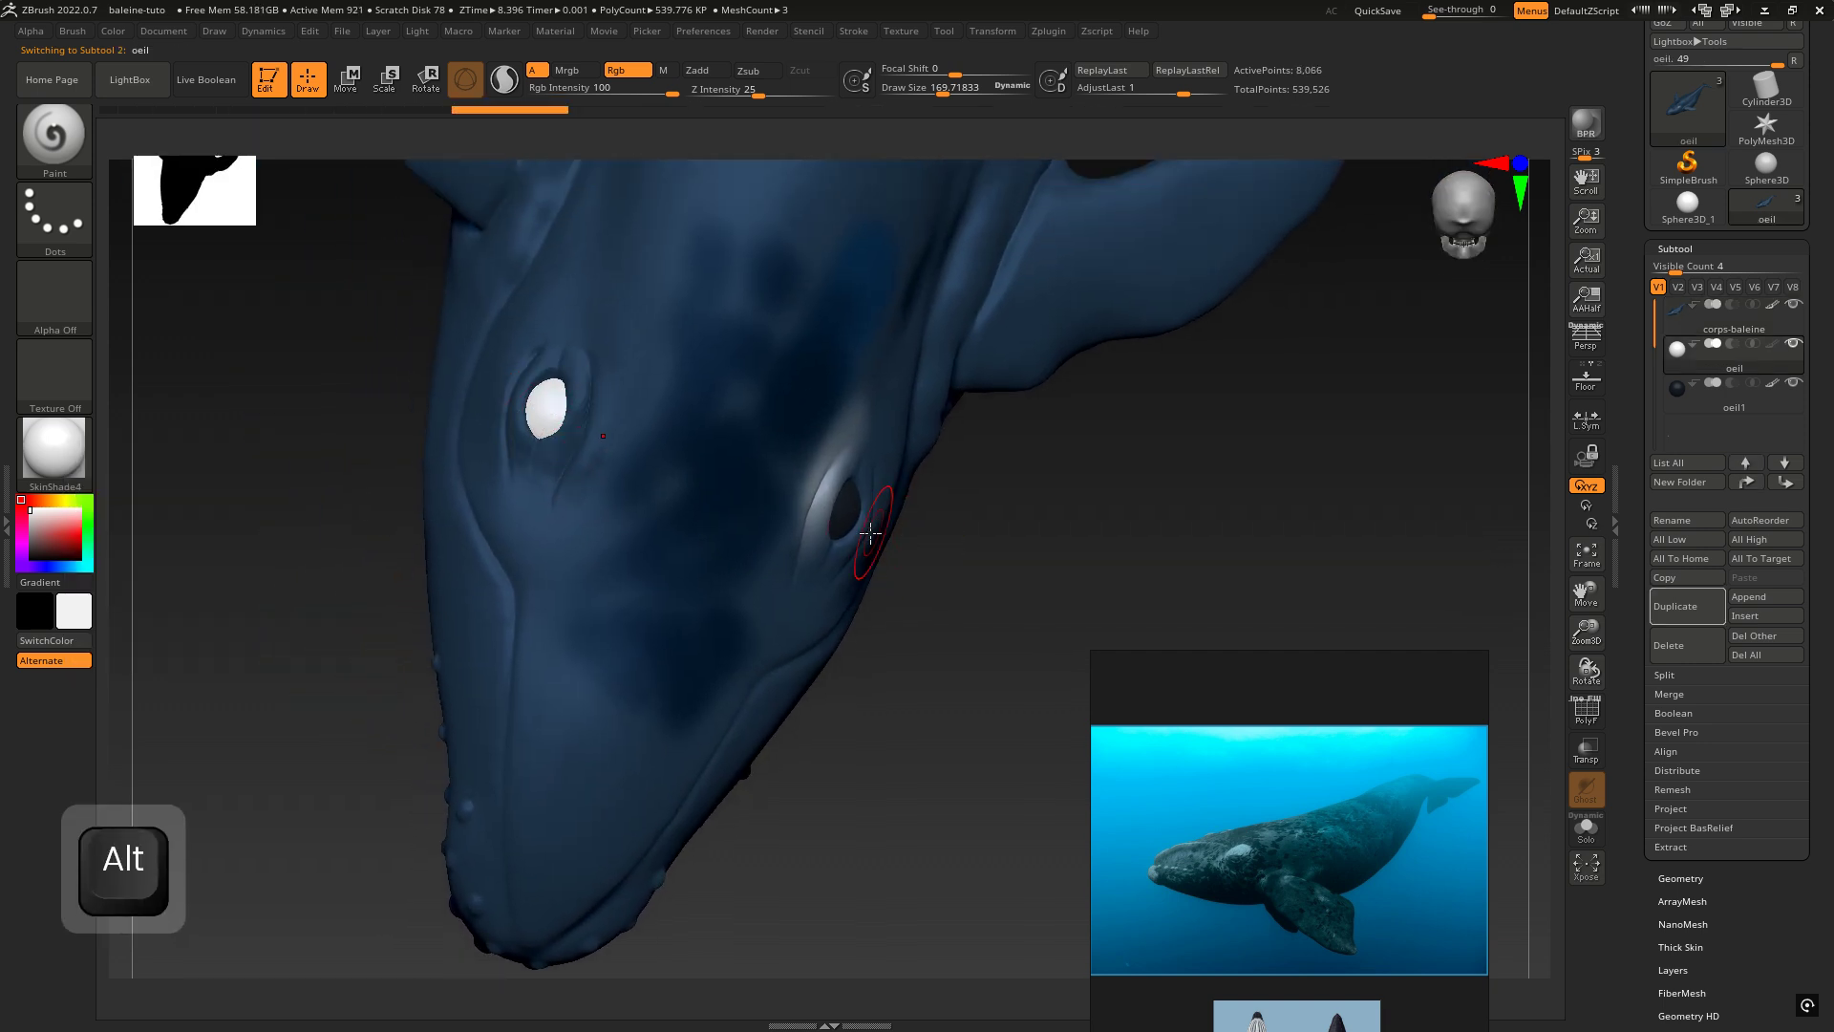
pyautogui.press('c')
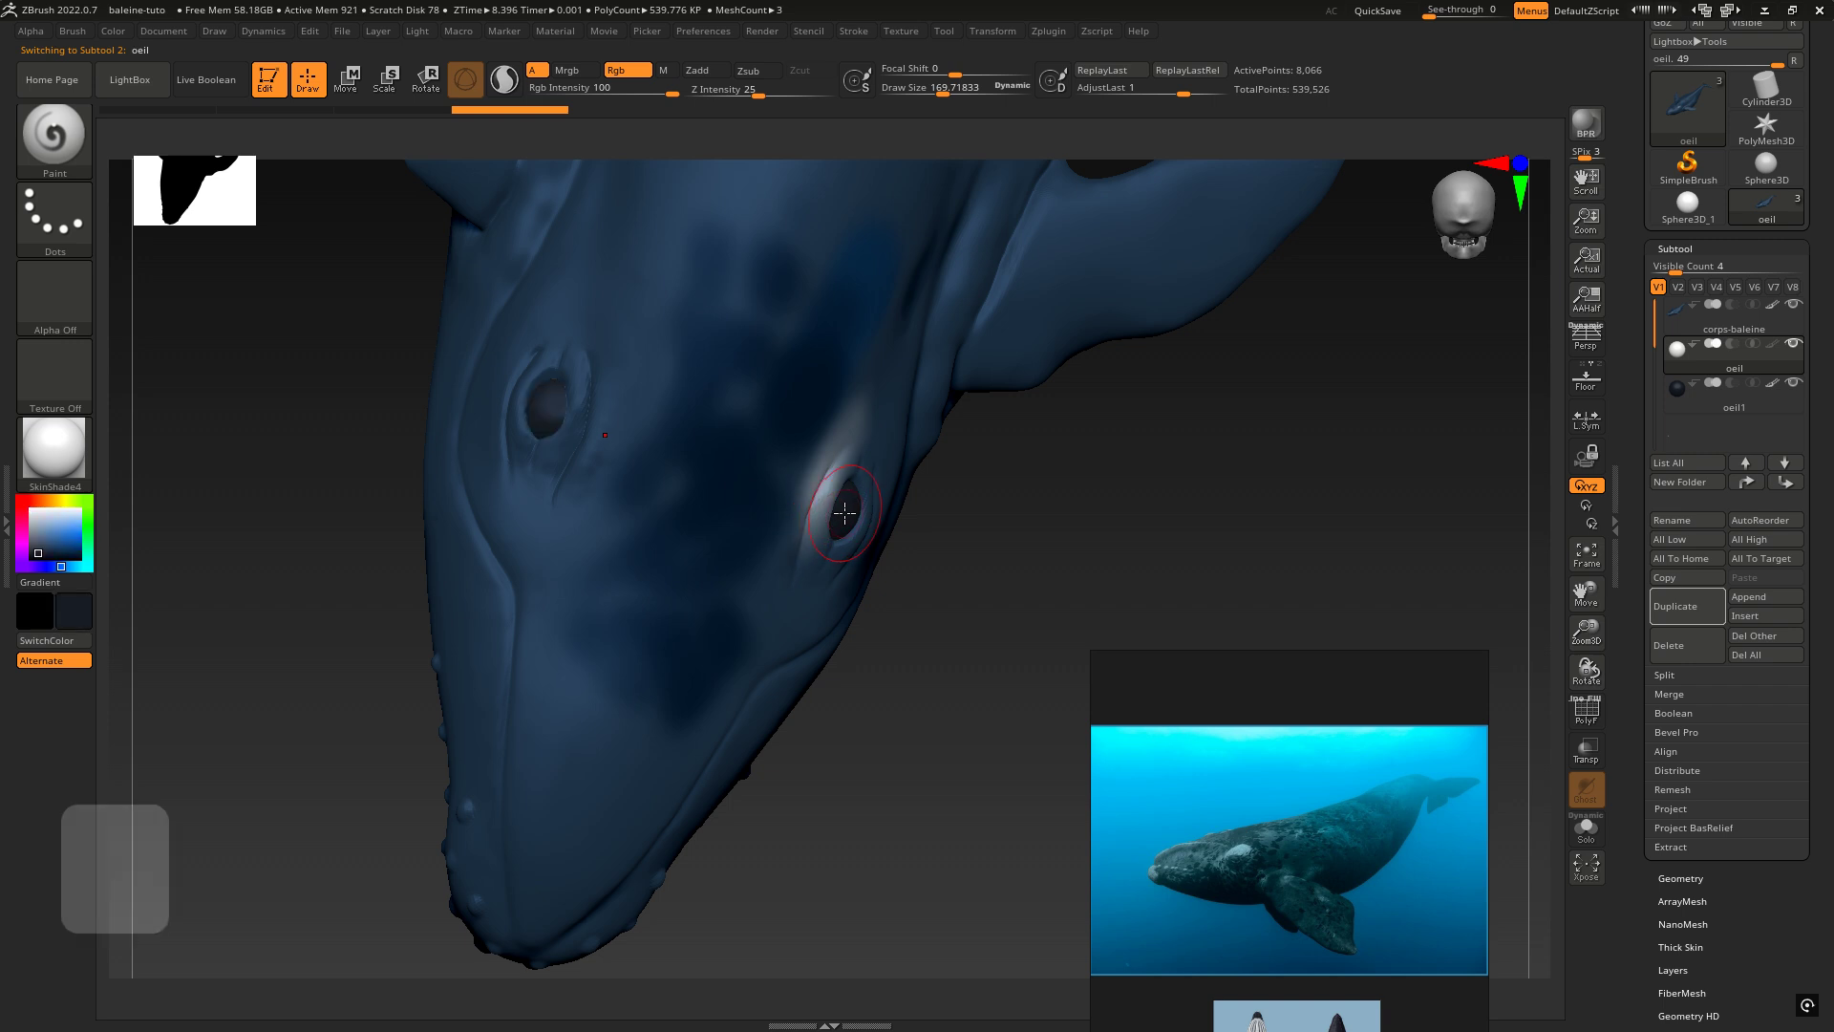
pyautogui.press('c')
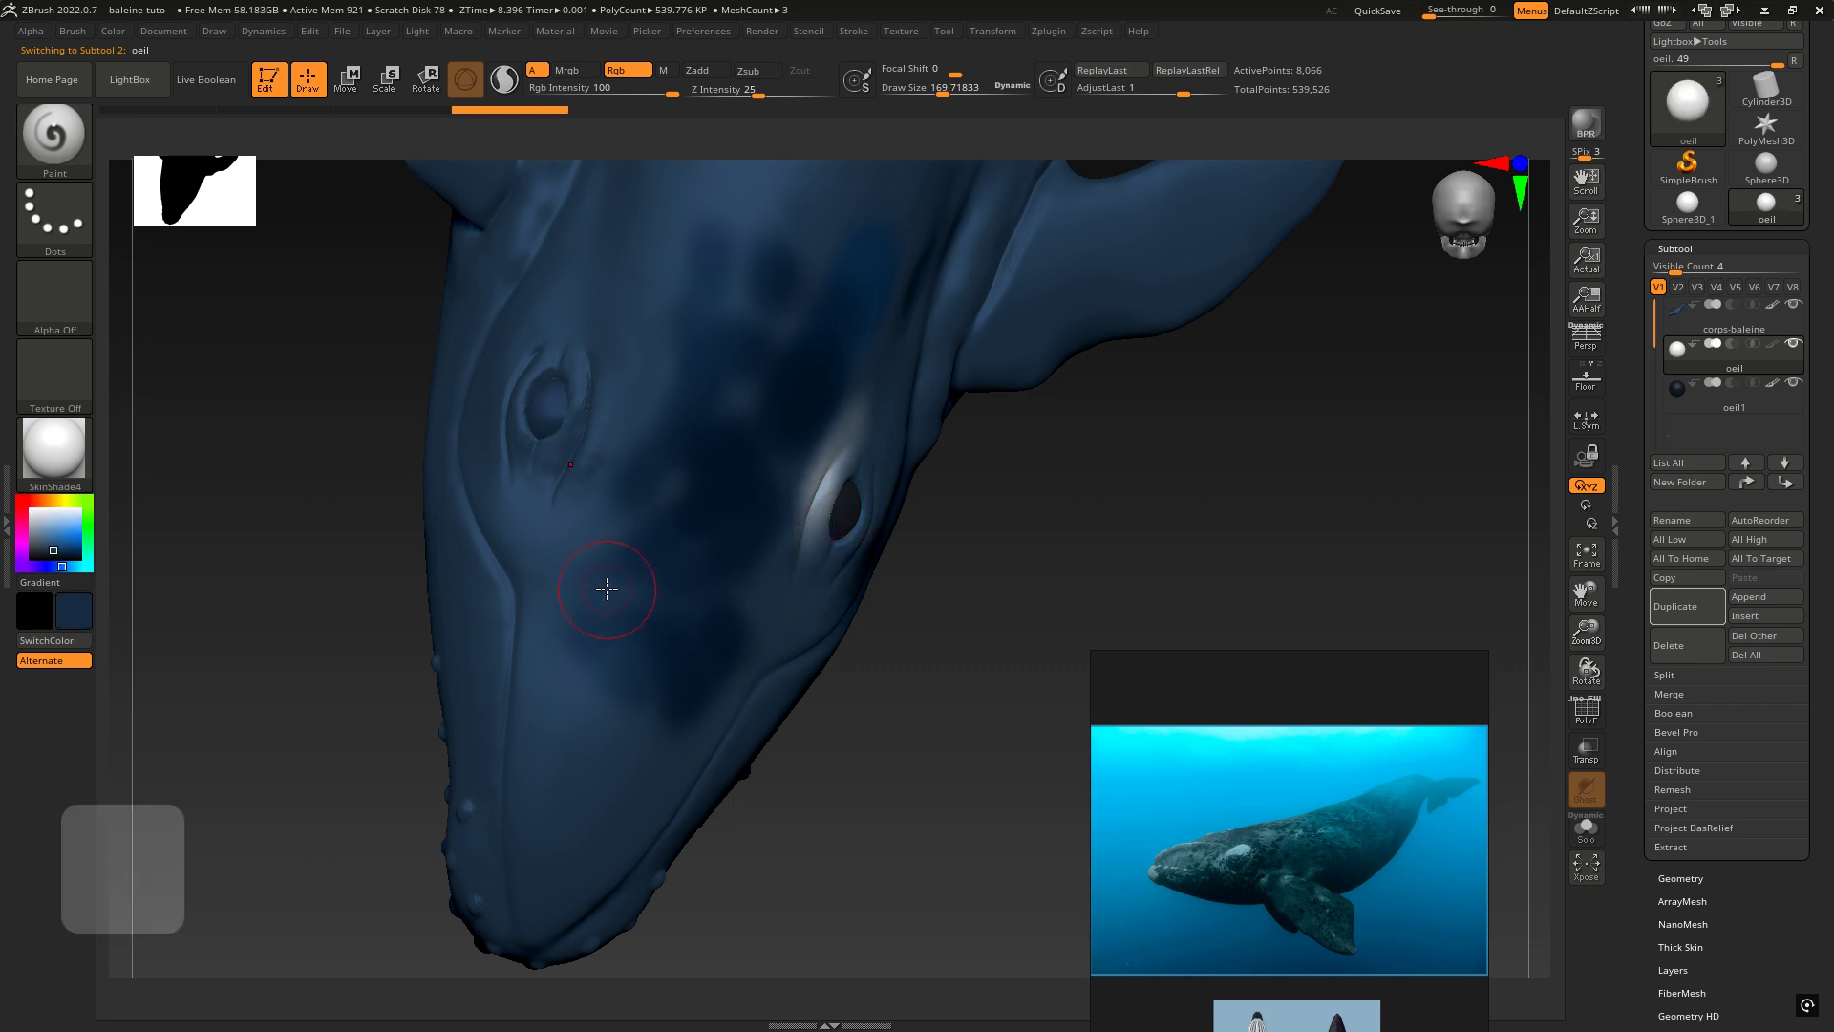
pyautogui.press('c')
pyautogui.press('c')
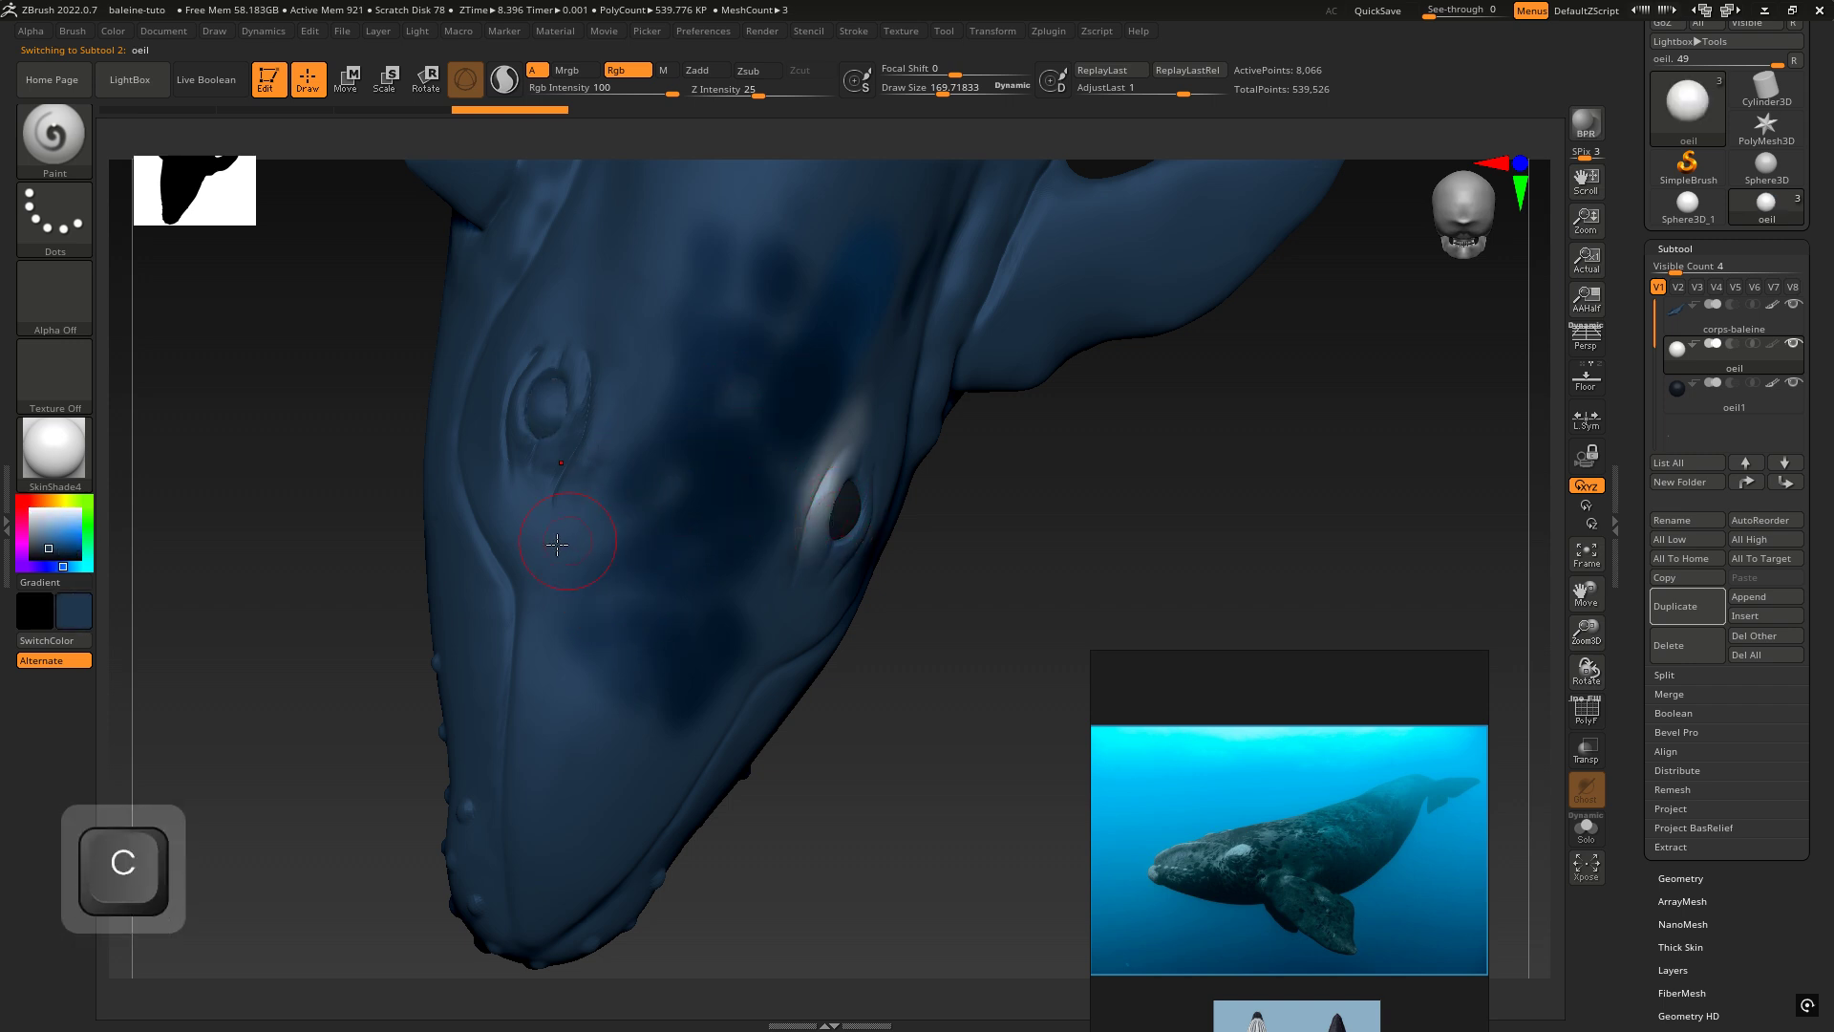
pyautogui.press('c')
pyautogui.press('c')
pyautogui.press('c')
pyautogui.press('c')
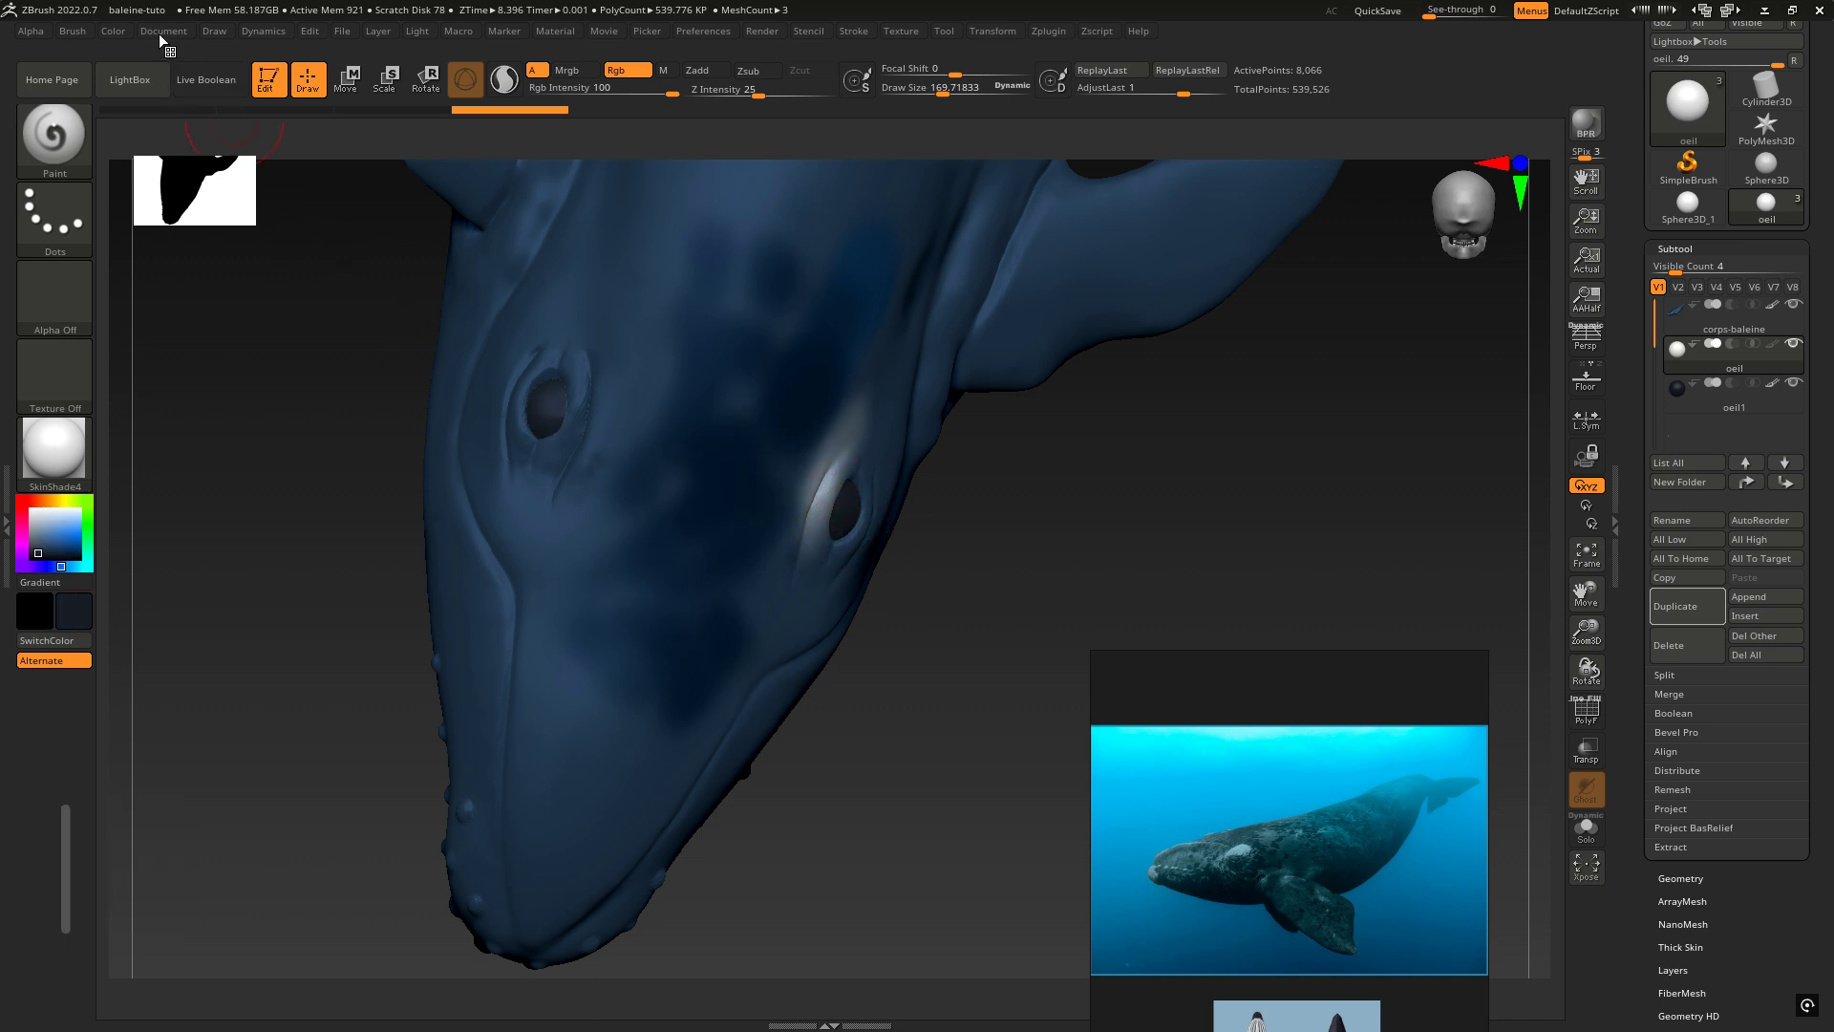
pyautogui.click(114, 31)
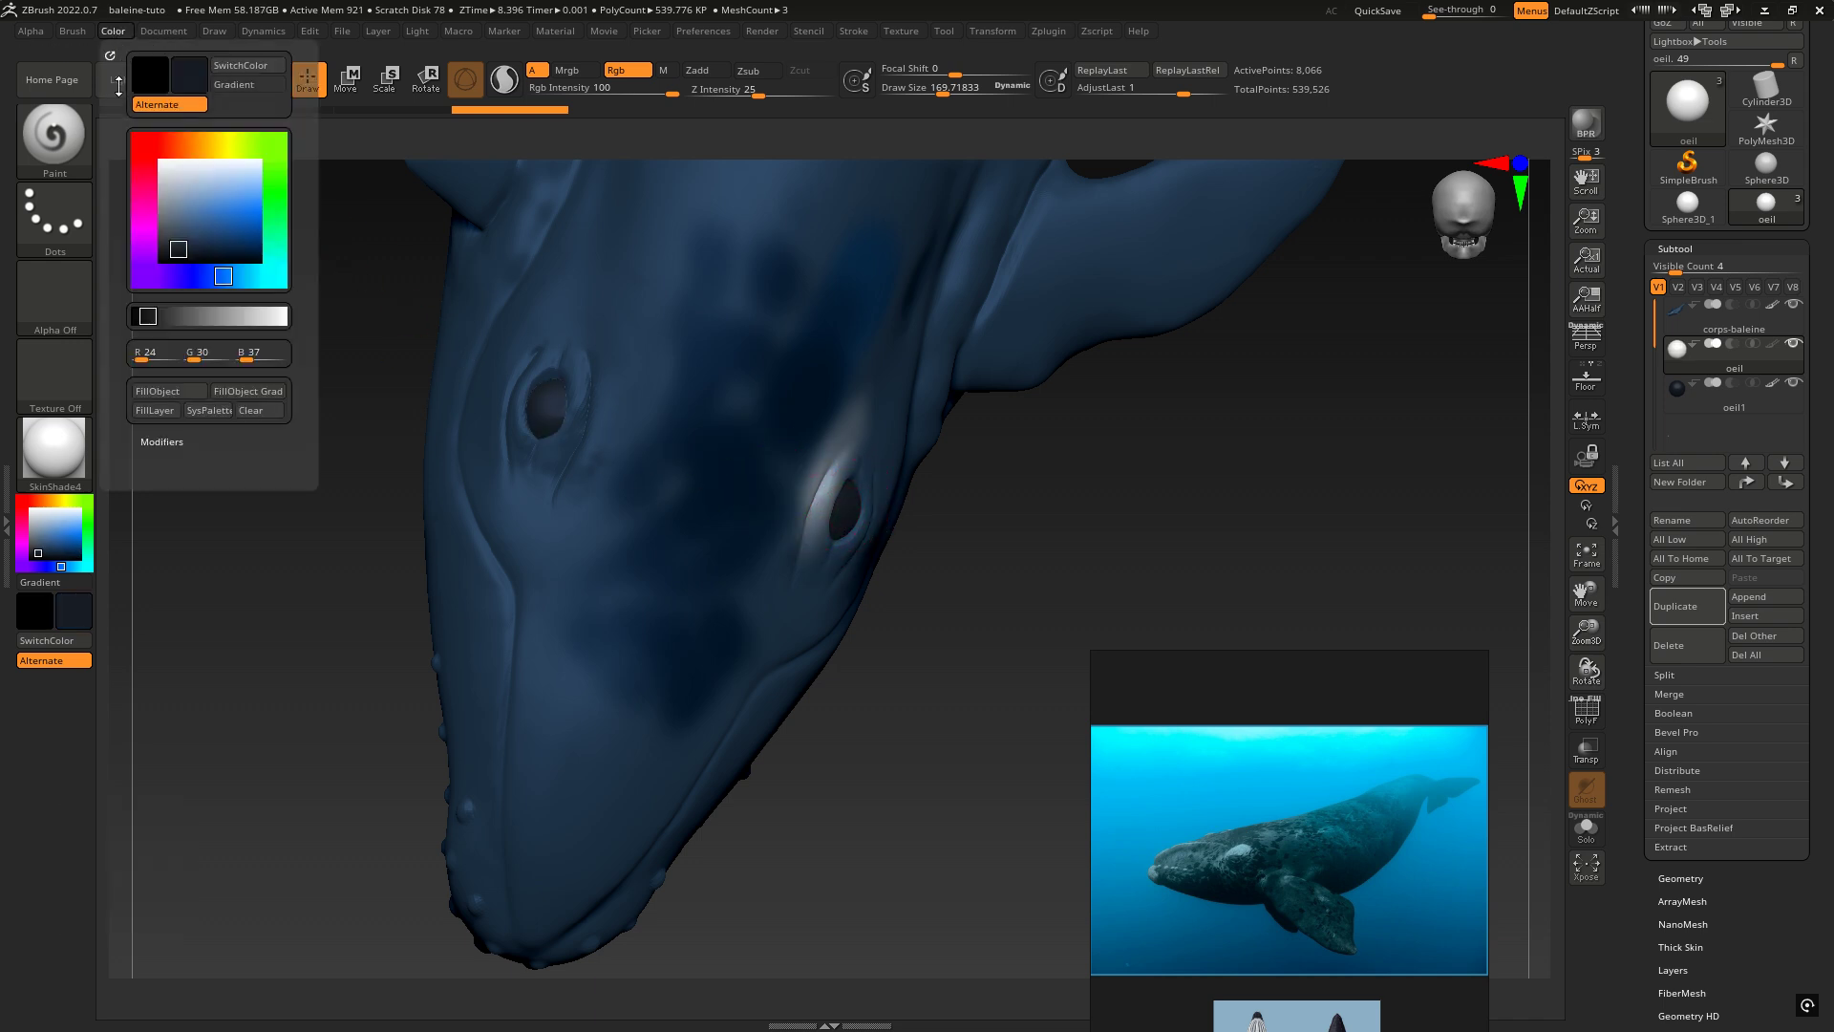
pyautogui.click(162, 398)
# Step: Return to the corps-baleine subtool, turn on X symmetry and paint a dark spot on the back behind the head
pyautogui.moveTo(654, 521); pyautogui.dragTo(605, 463, button='right')
pyautogui.keyDown('alt'); pyautogui.click(578, 568); pyautogui.keyUp('alt')
pyautogui.moveTo(577, 568); pyautogui.dragTo(645, 539, button='right')
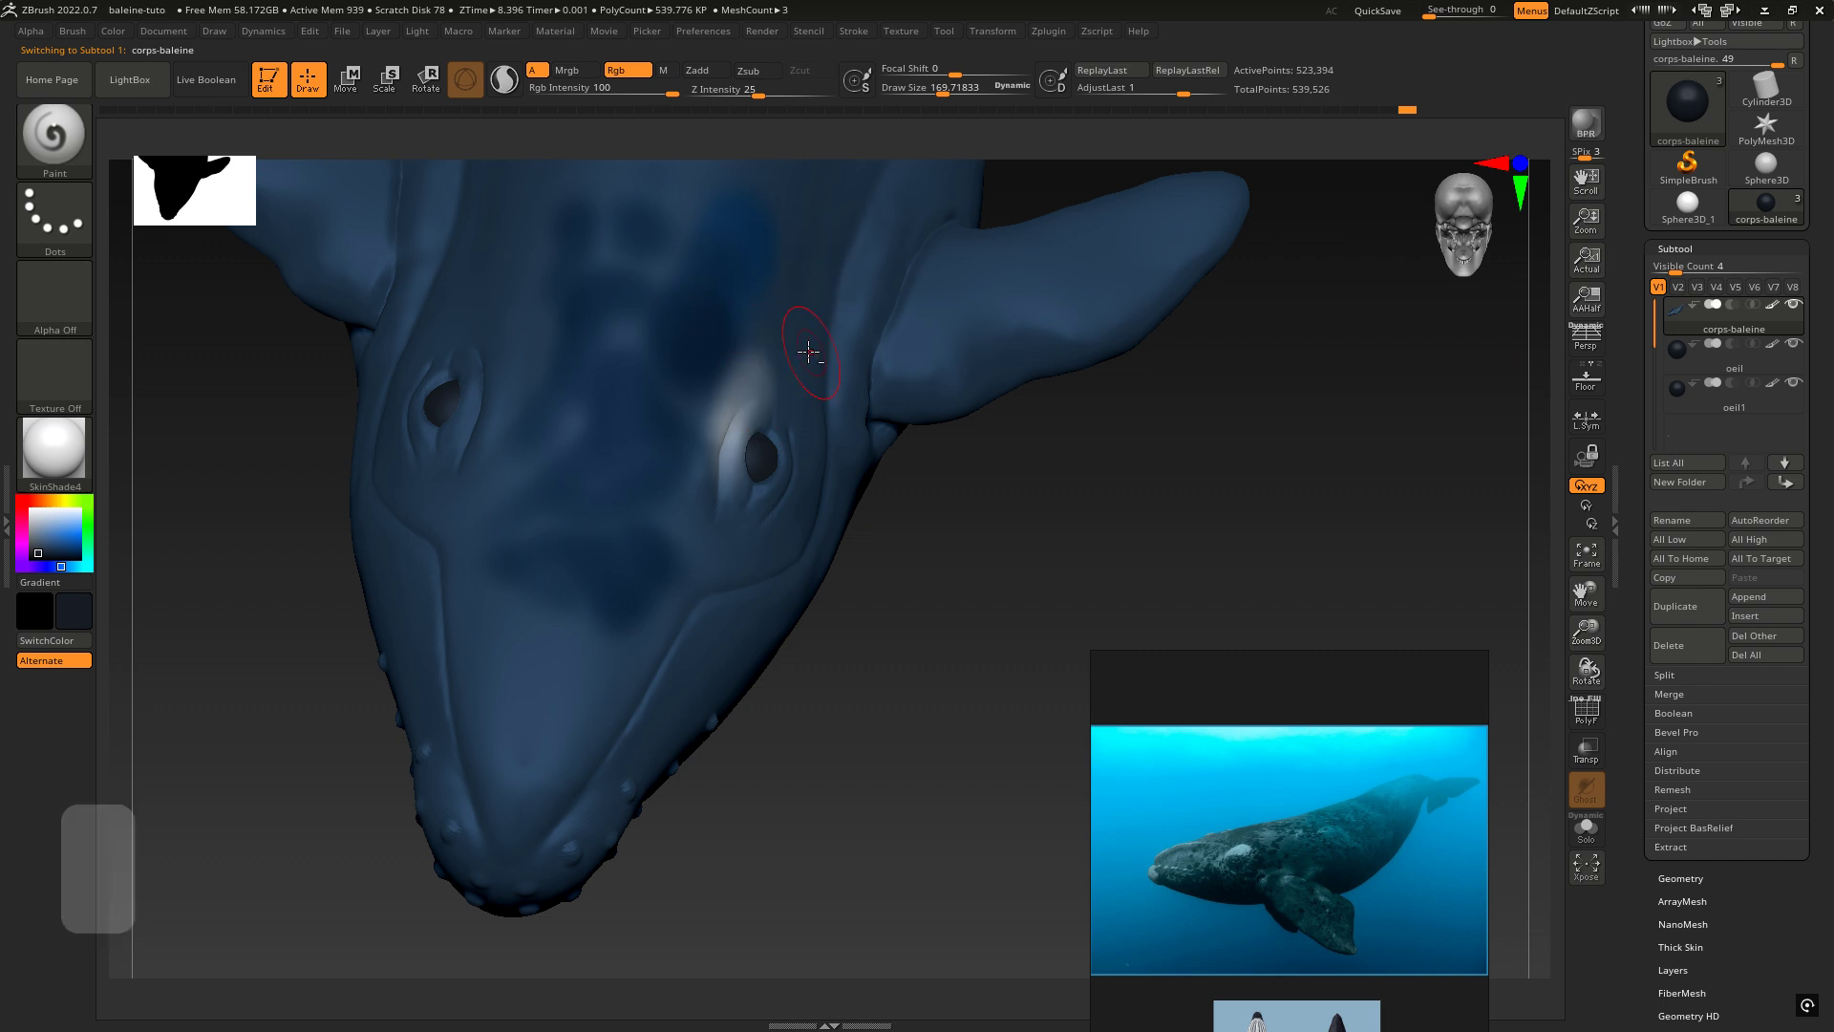
pyautogui.keyDown('alt'); pyautogui.moveTo(777, 386); pyautogui.dragTo(696, 483, button='right'); pyautogui.keyUp('alt')
pyautogui.press('x')
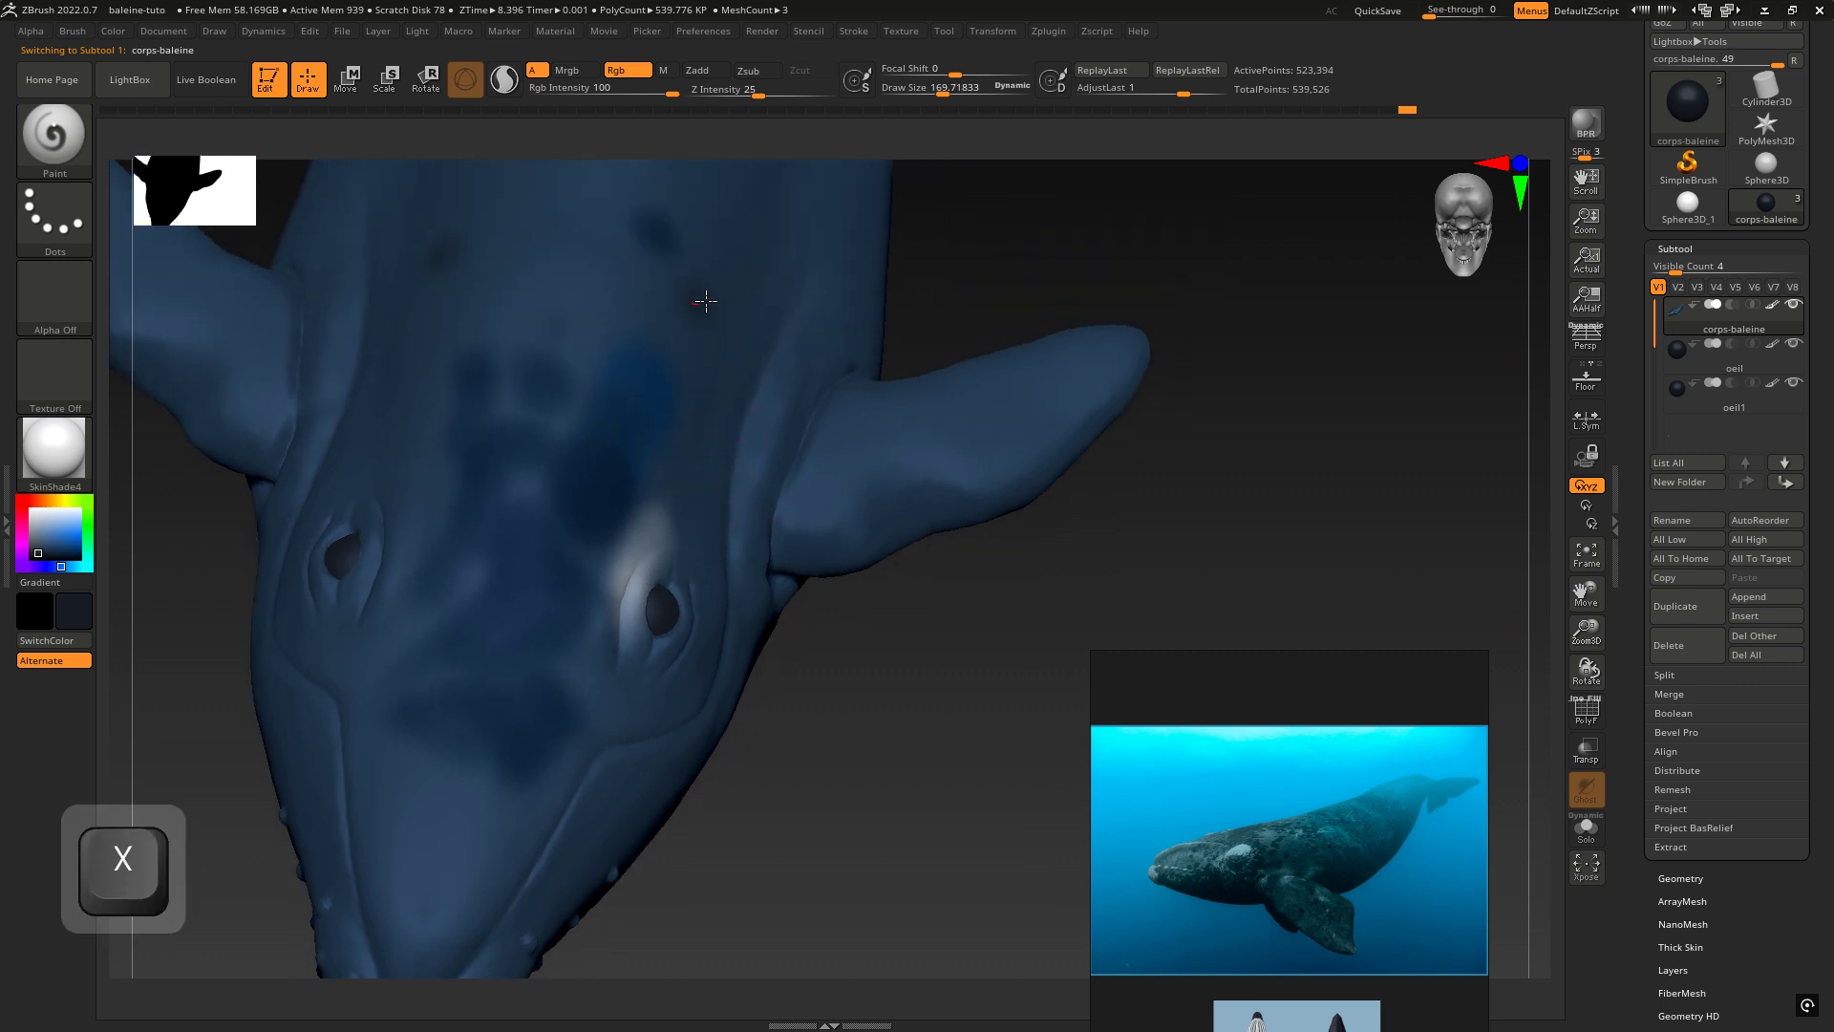
pyautogui.click(709, 298)
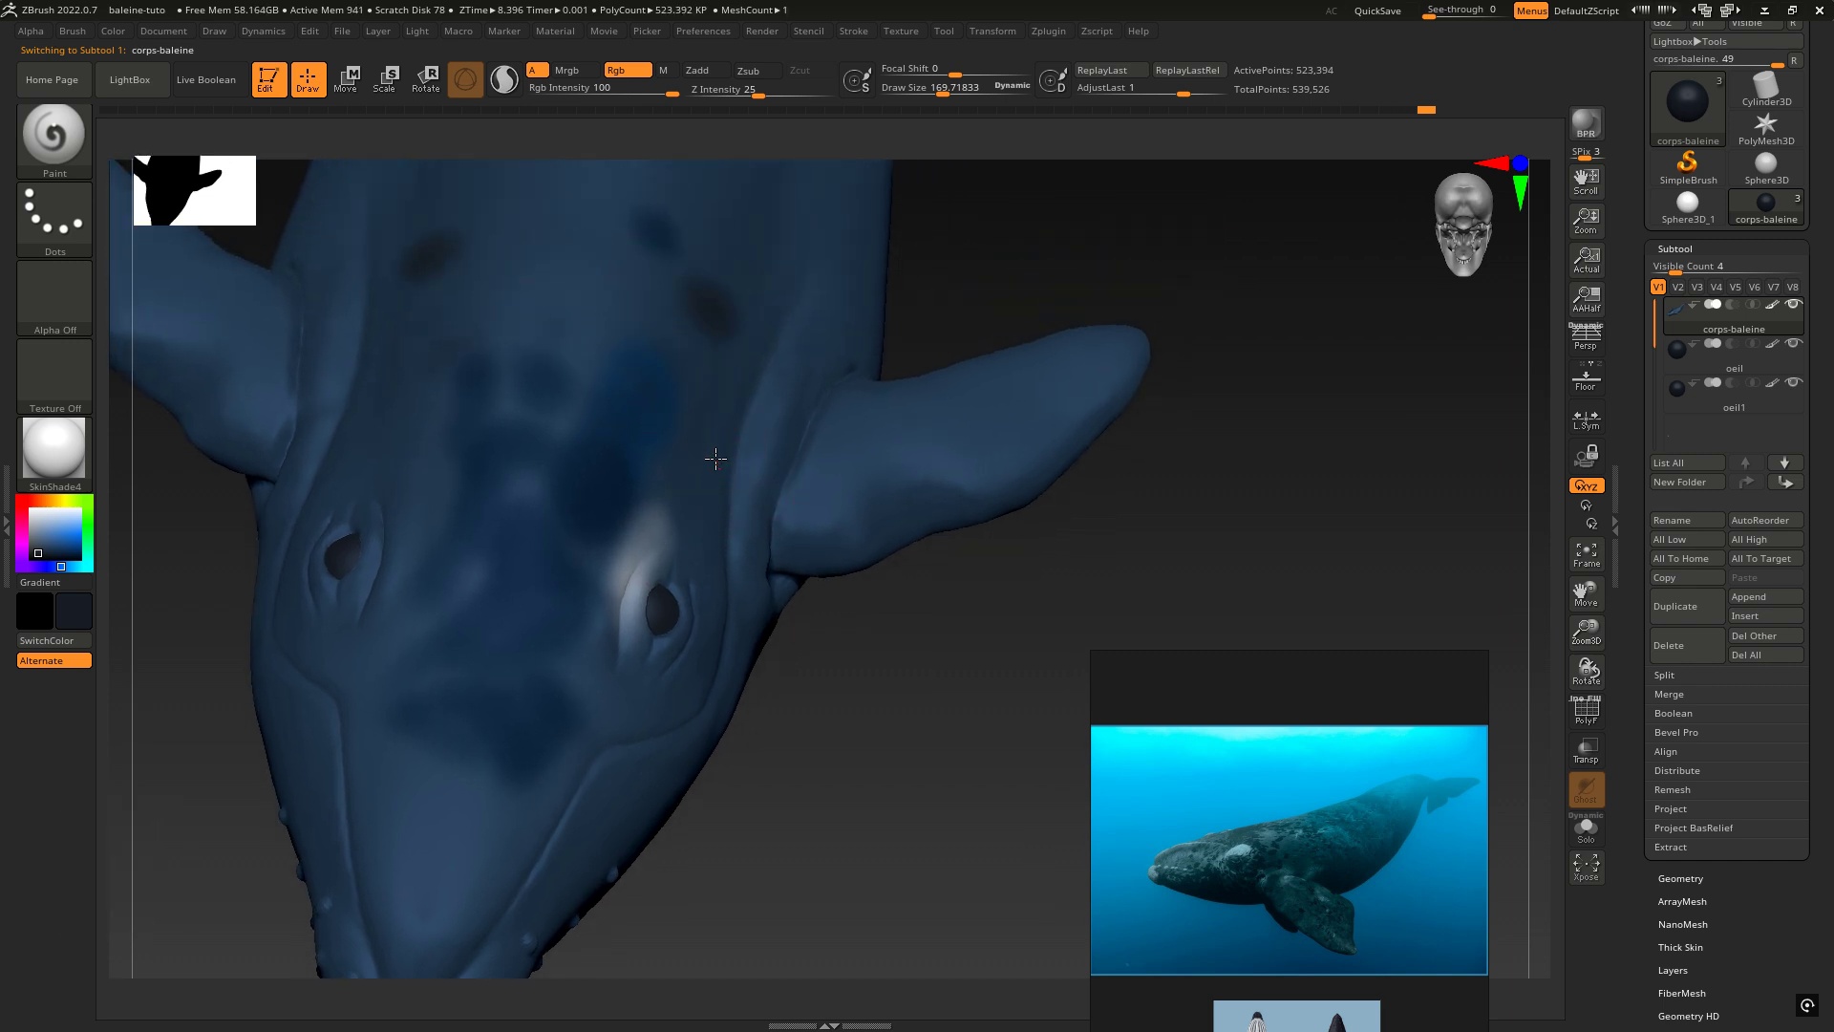
# Step: Reduce the brush draw size to about 109 and paint small dark spots on the snout along the mouth
pyautogui.moveTo(716, 459); pyautogui.dragTo(675, 374, button='right')
pyautogui.keyDown('alt'); pyautogui.moveTo(525, 653); pyautogui.dragTo(595, 486, button='right'); pyautogui.keyUp('alt')
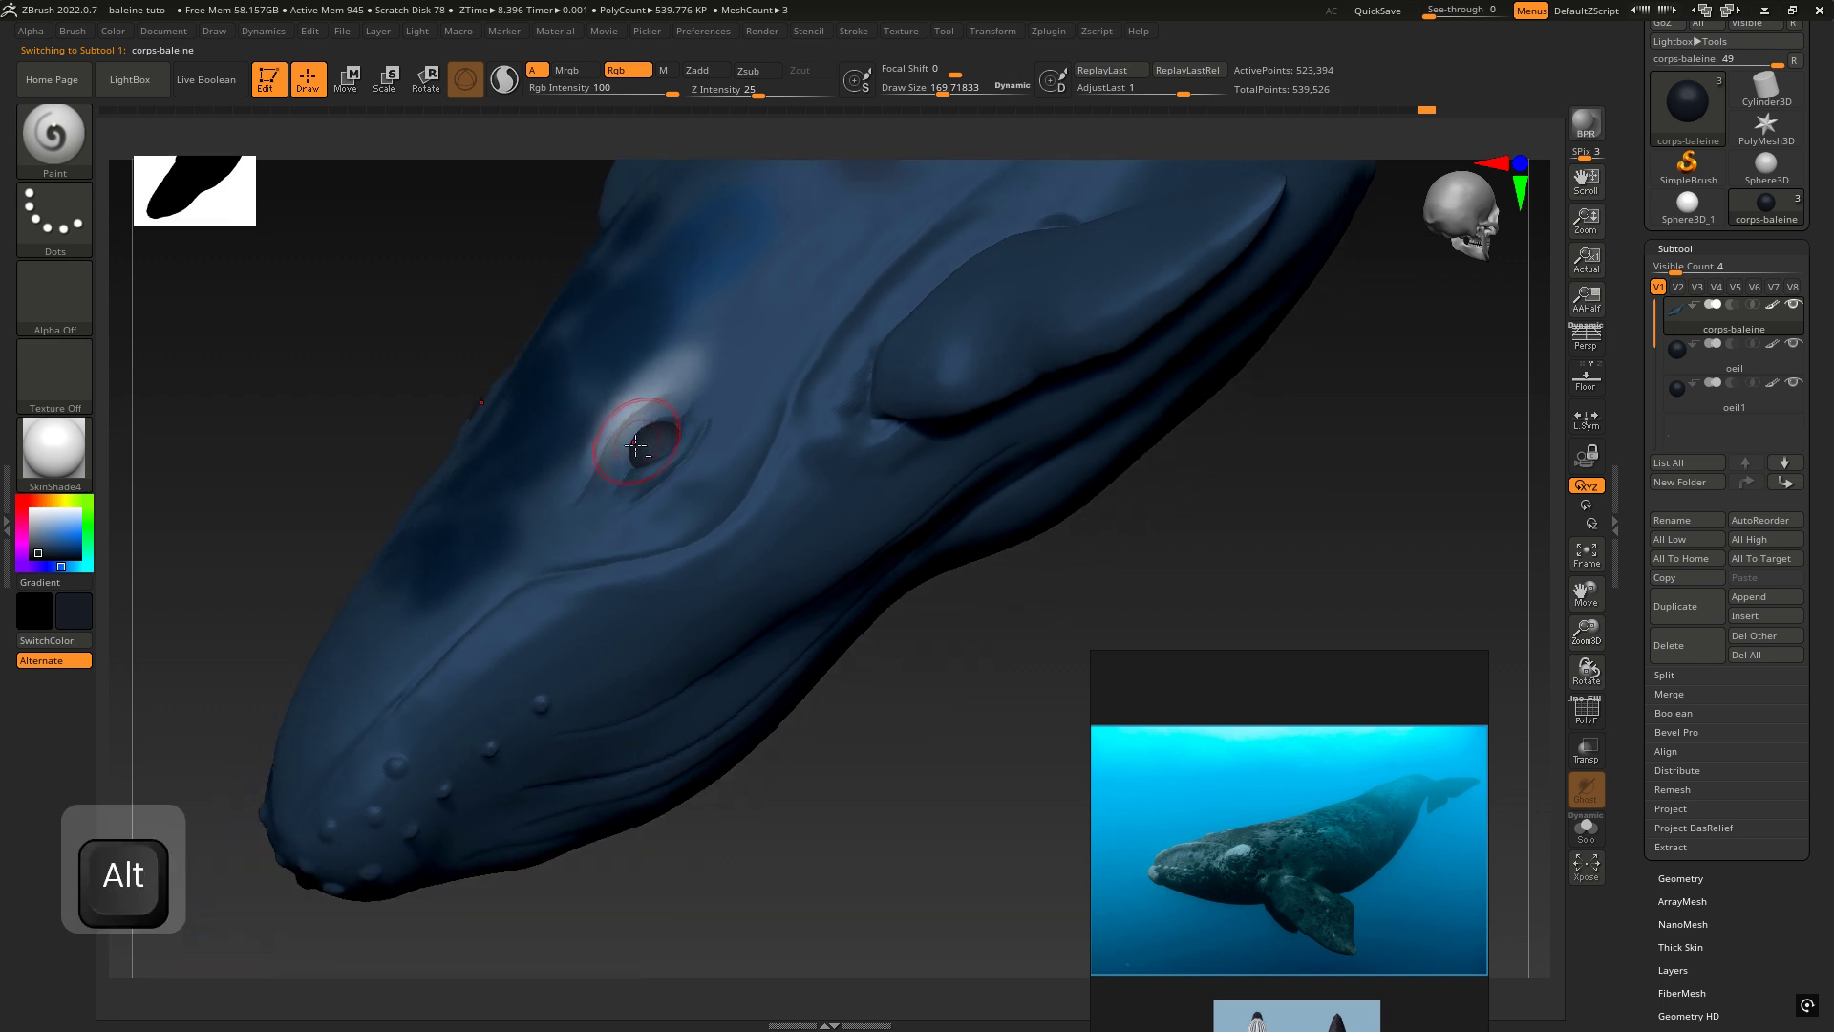
pyautogui.press('space')
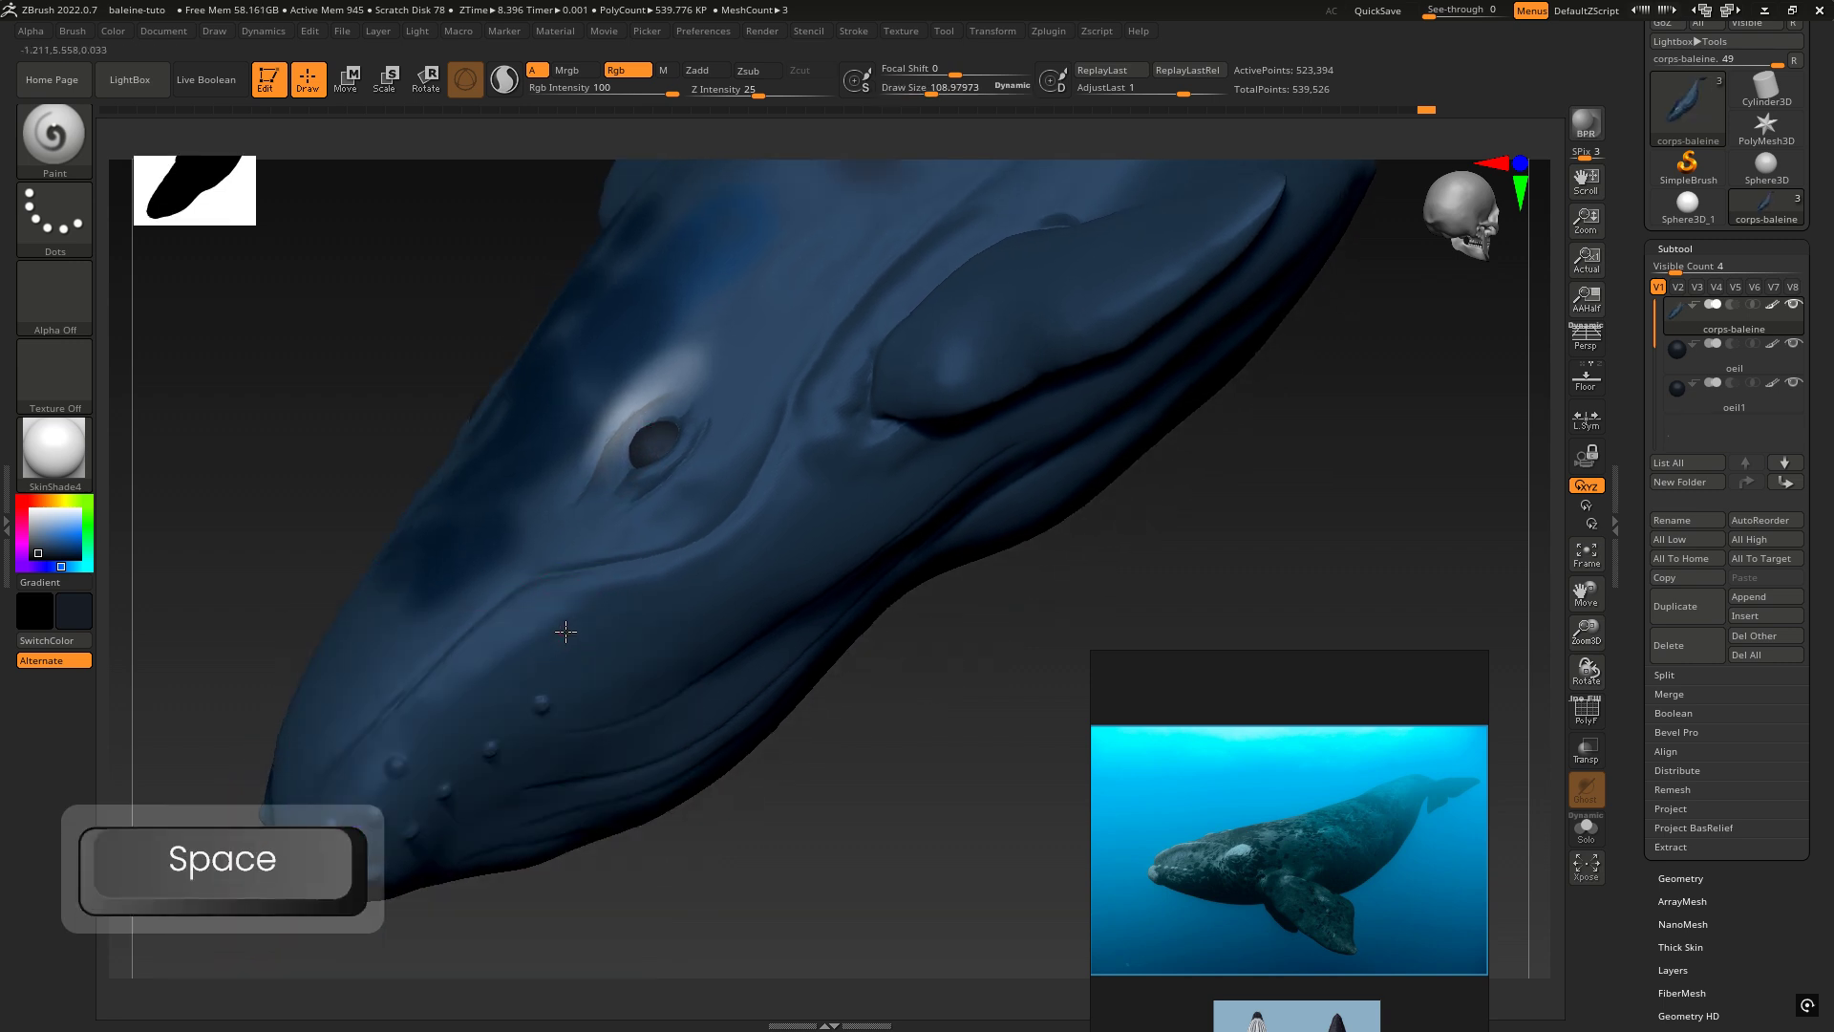
pyautogui.moveTo(617, 626); pyautogui.dragTo(613, 625)
pyautogui.moveTo(596, 460)
pyautogui.mouseDown(button='right')
pyautogui.moveTo(825, 478)
pyautogui.moveTo(809, 591)
pyautogui.moveTo(994, 496)
pyautogui.moveTo(707, 731)
pyautogui.mouseUp(button='right')
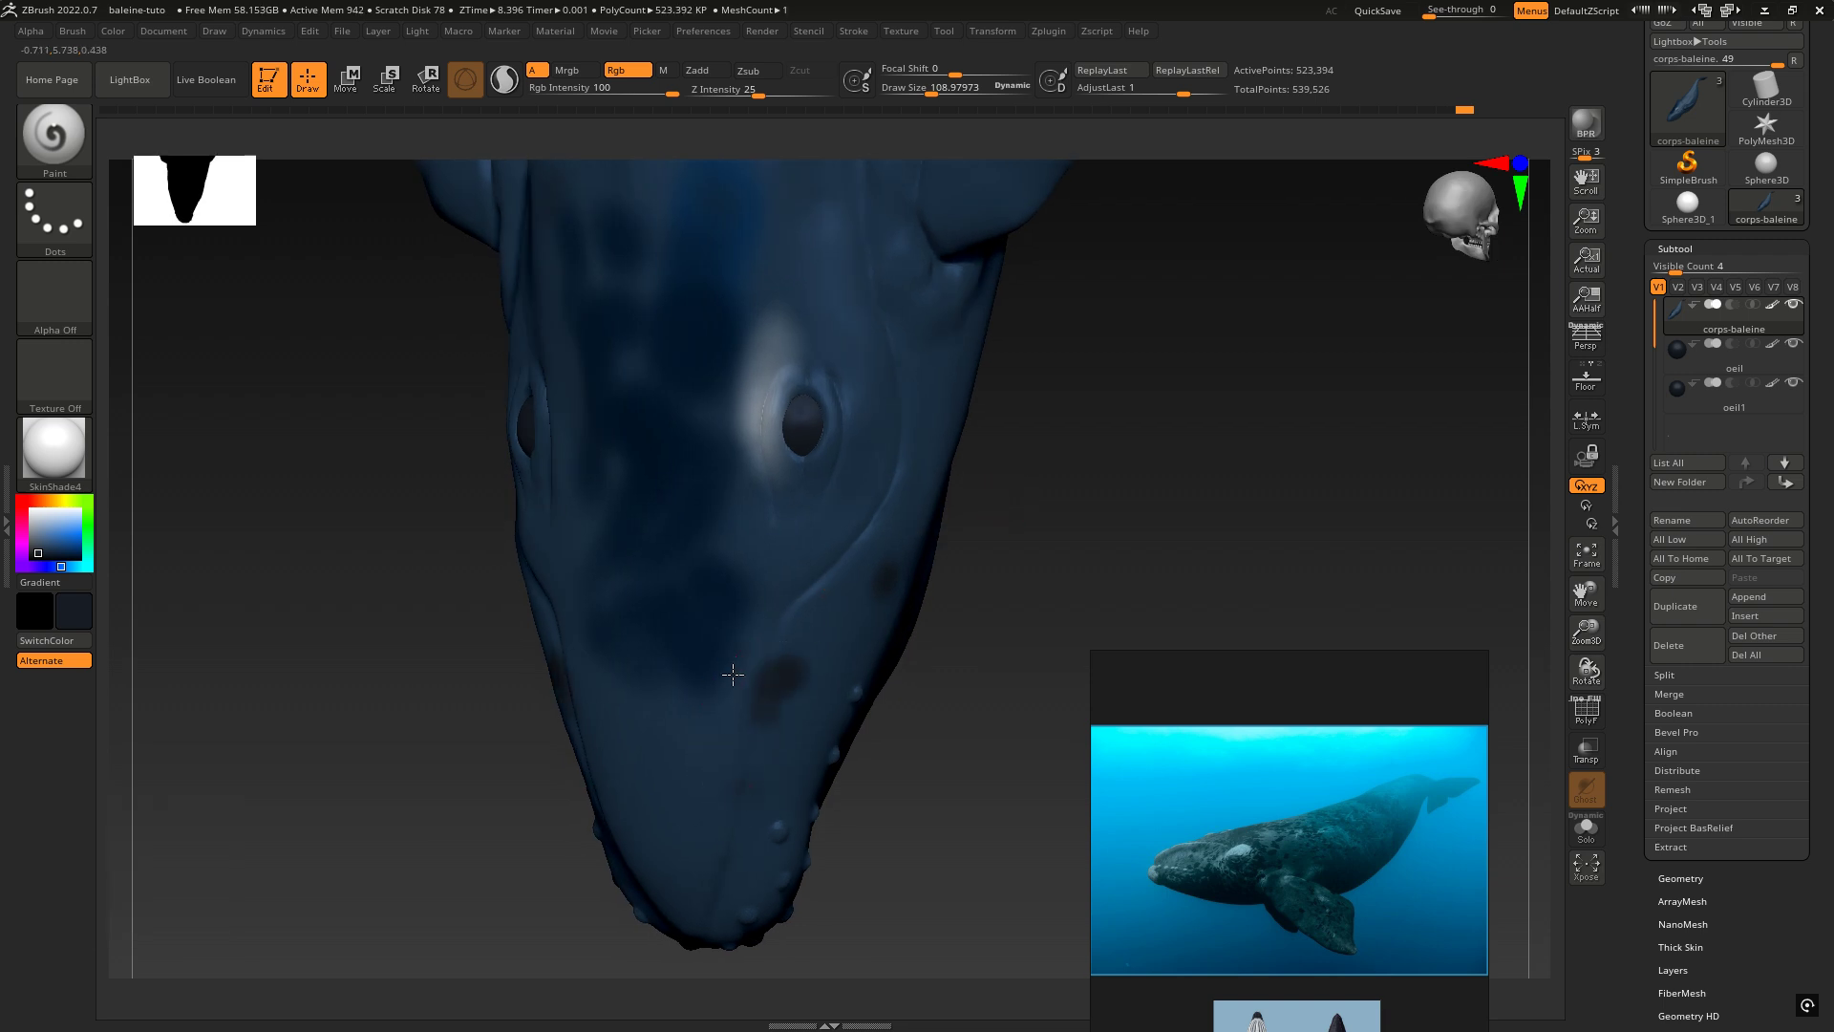
pyautogui.moveTo(767, 630); pyautogui.dragTo(737, 442, button='right')
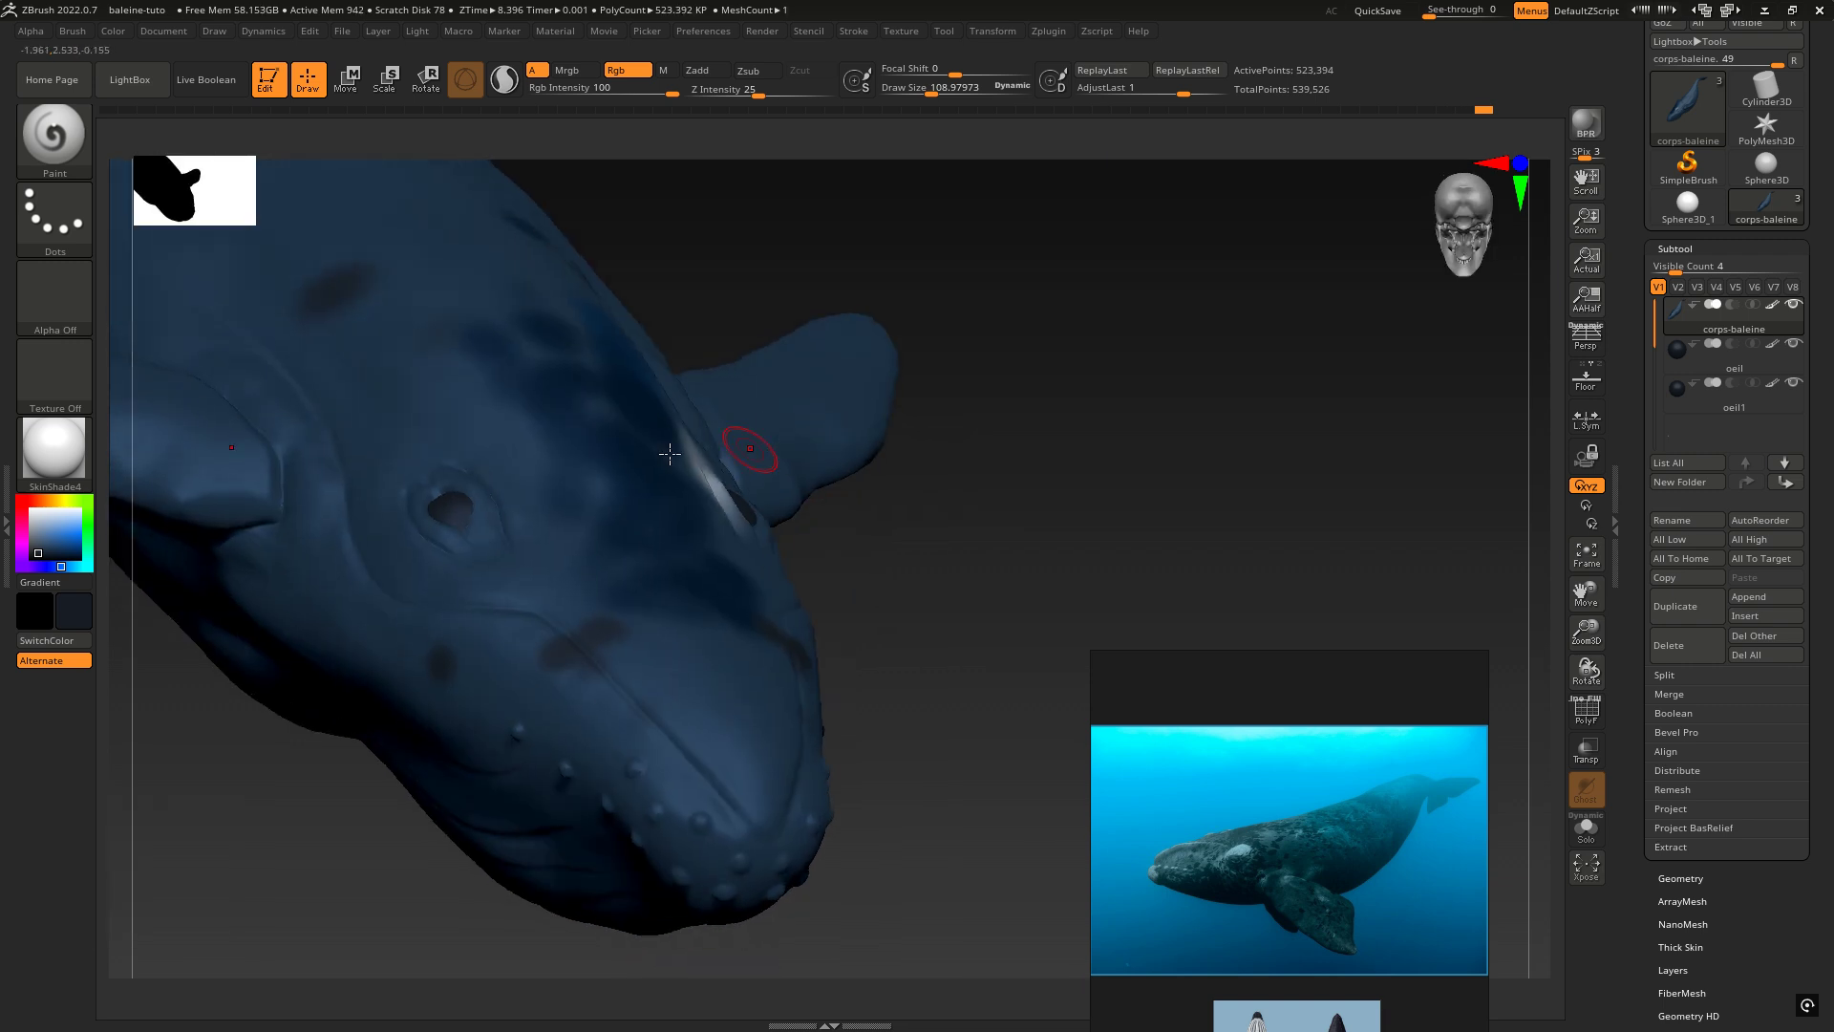
# Step: Change the Paint brush's stroke type to Spray and bring up its stroke settings
pyautogui.click(49, 302)
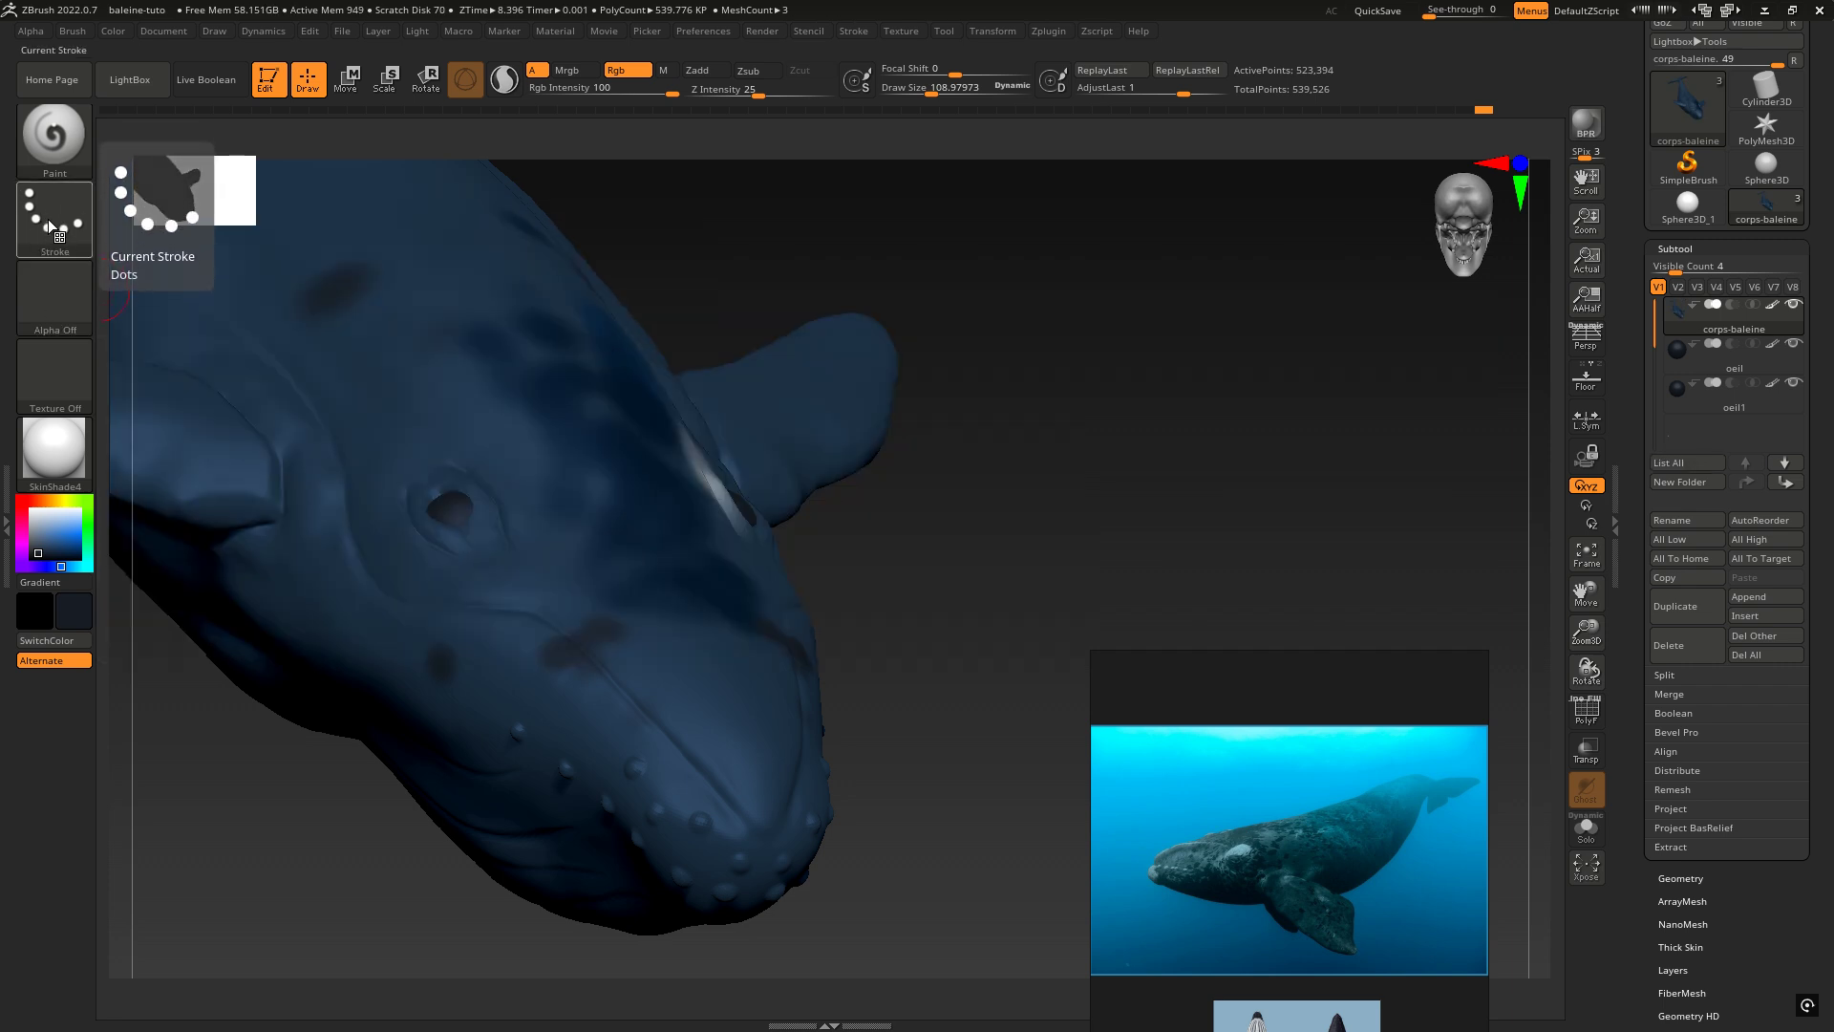
pyautogui.click(53, 221)
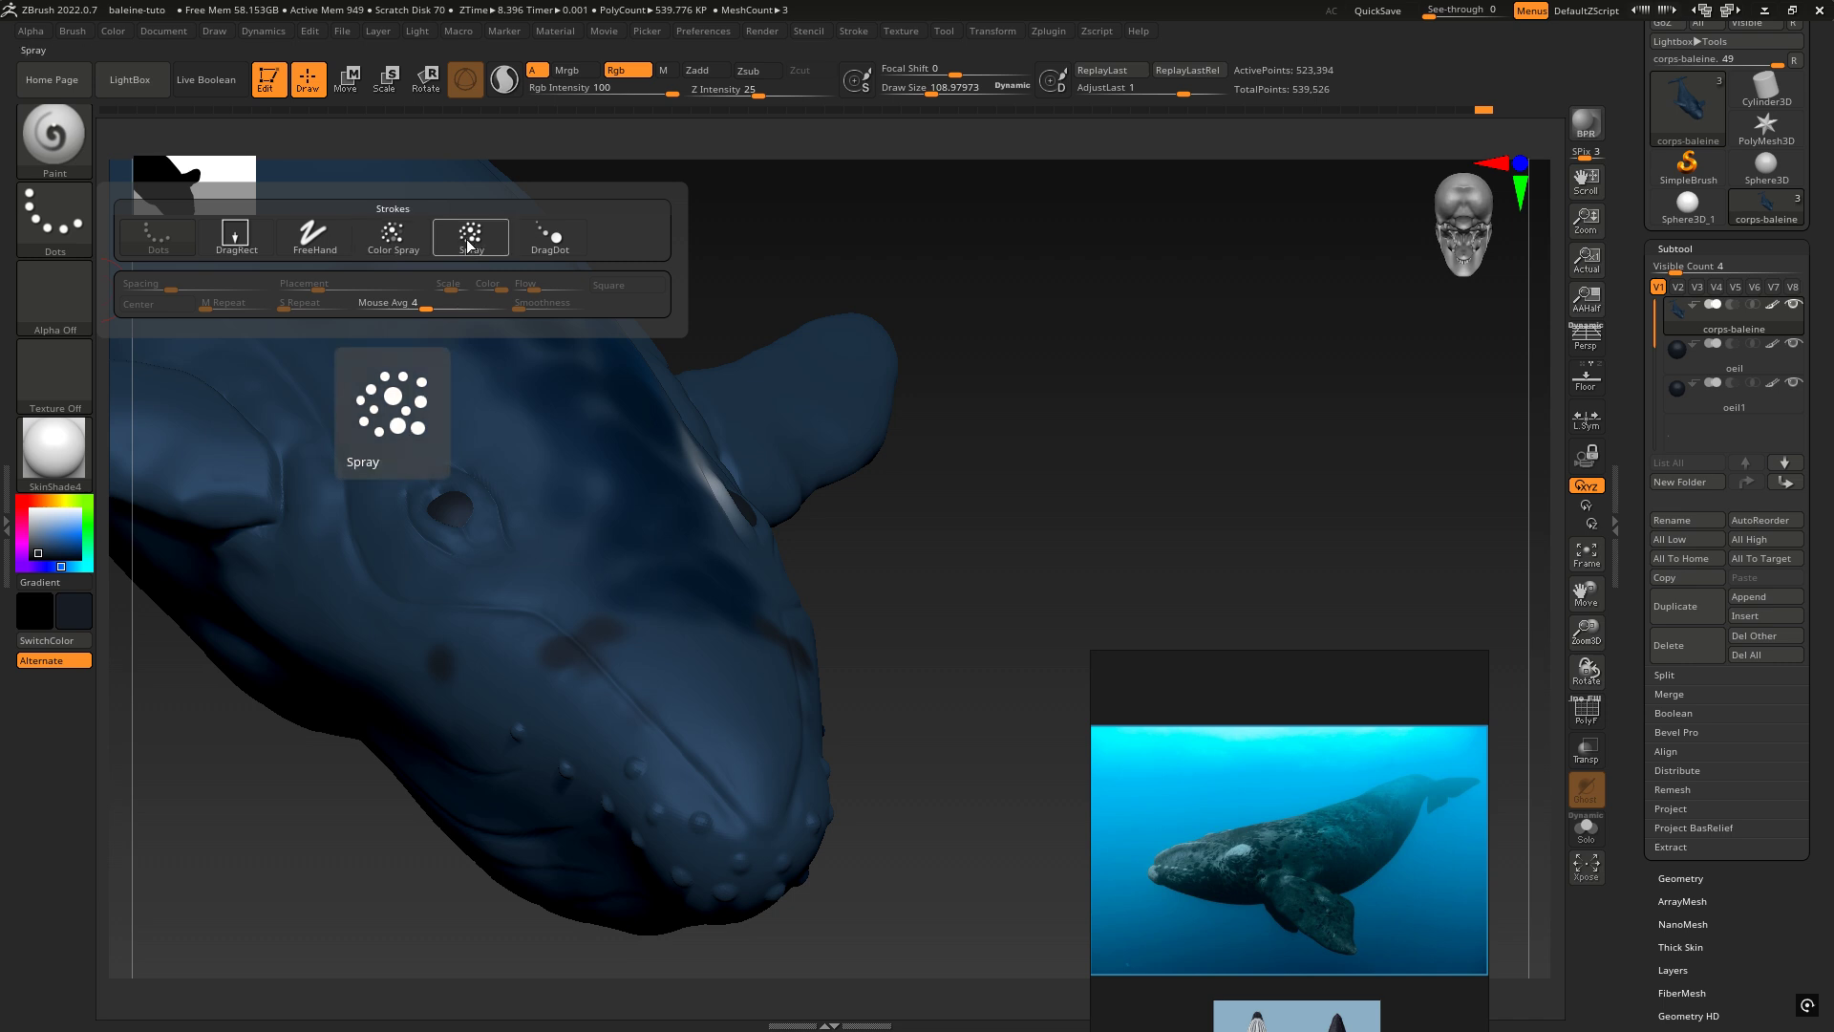
pyautogui.click(469, 246)
pyautogui.click(71, 224)
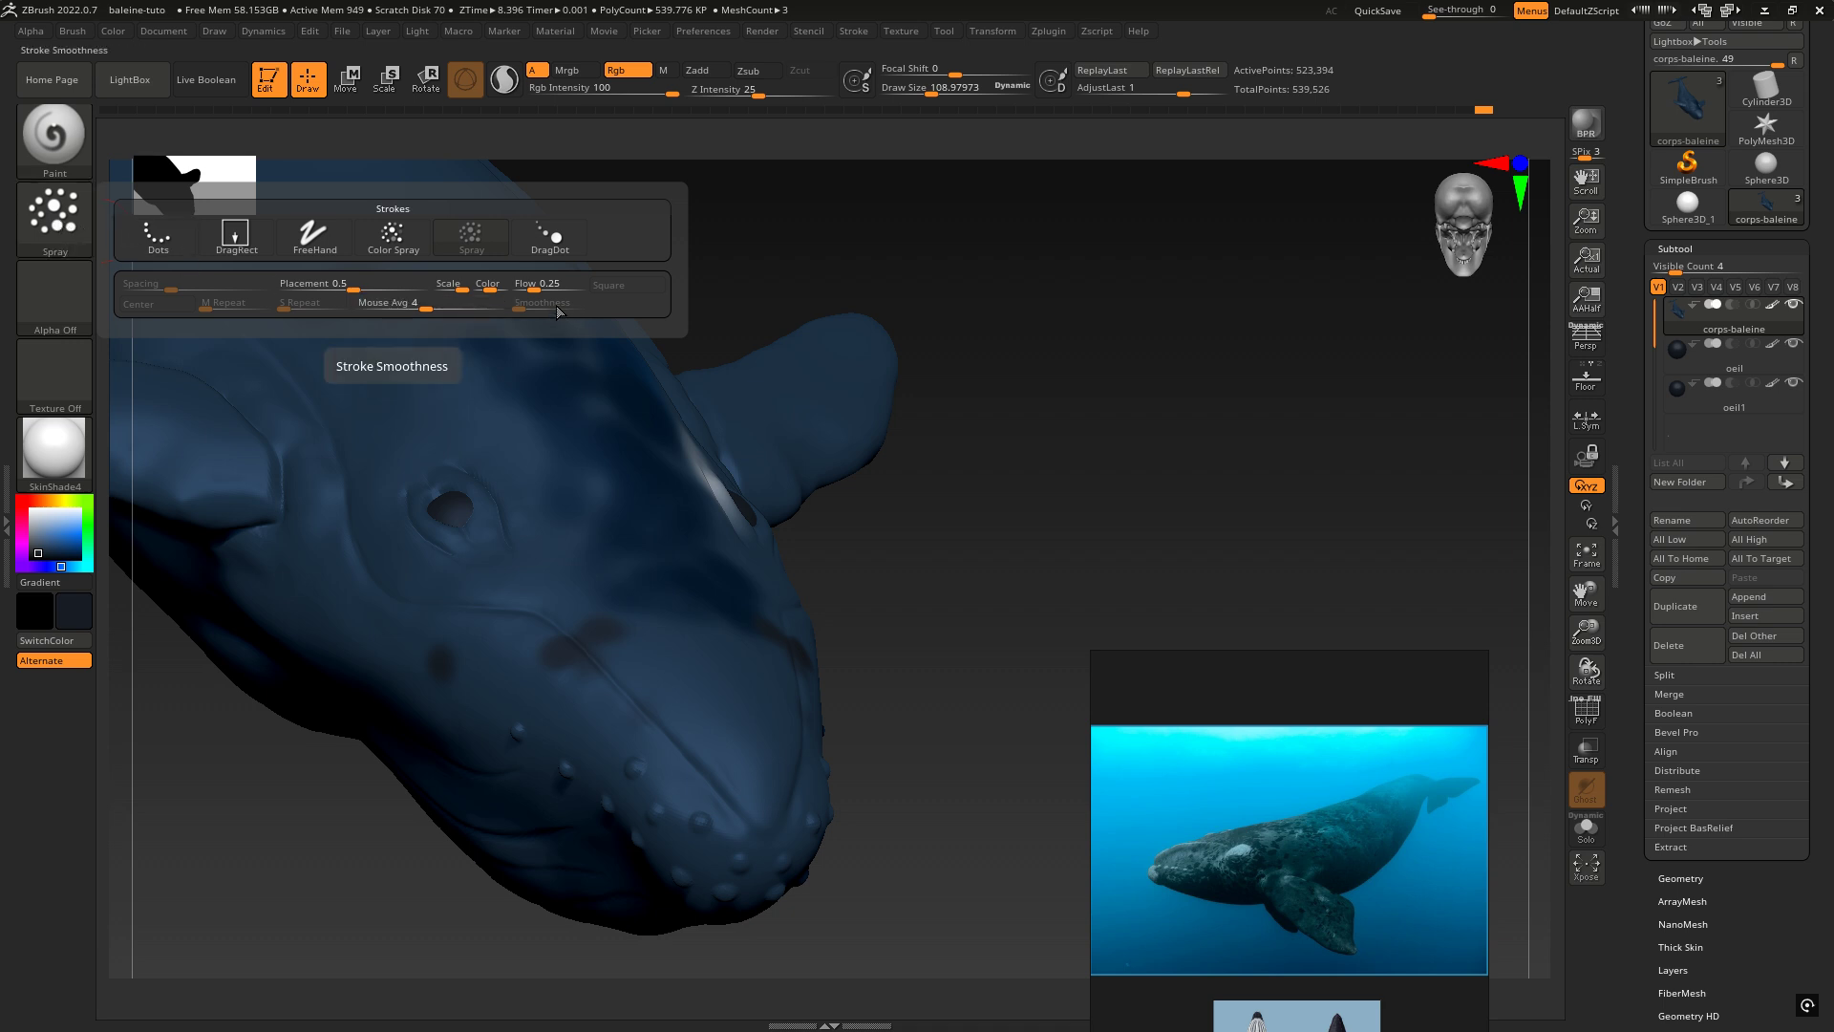
# Step: Enlarge the brush draw size to about 187 and spray a dark mottled patch on the back behind the head
pyautogui.moveTo(840, 586); pyautogui.dragTo(1196, 562)
pyautogui.moveTo(1196, 563); pyautogui.dragTo(1205, 579, button='right')
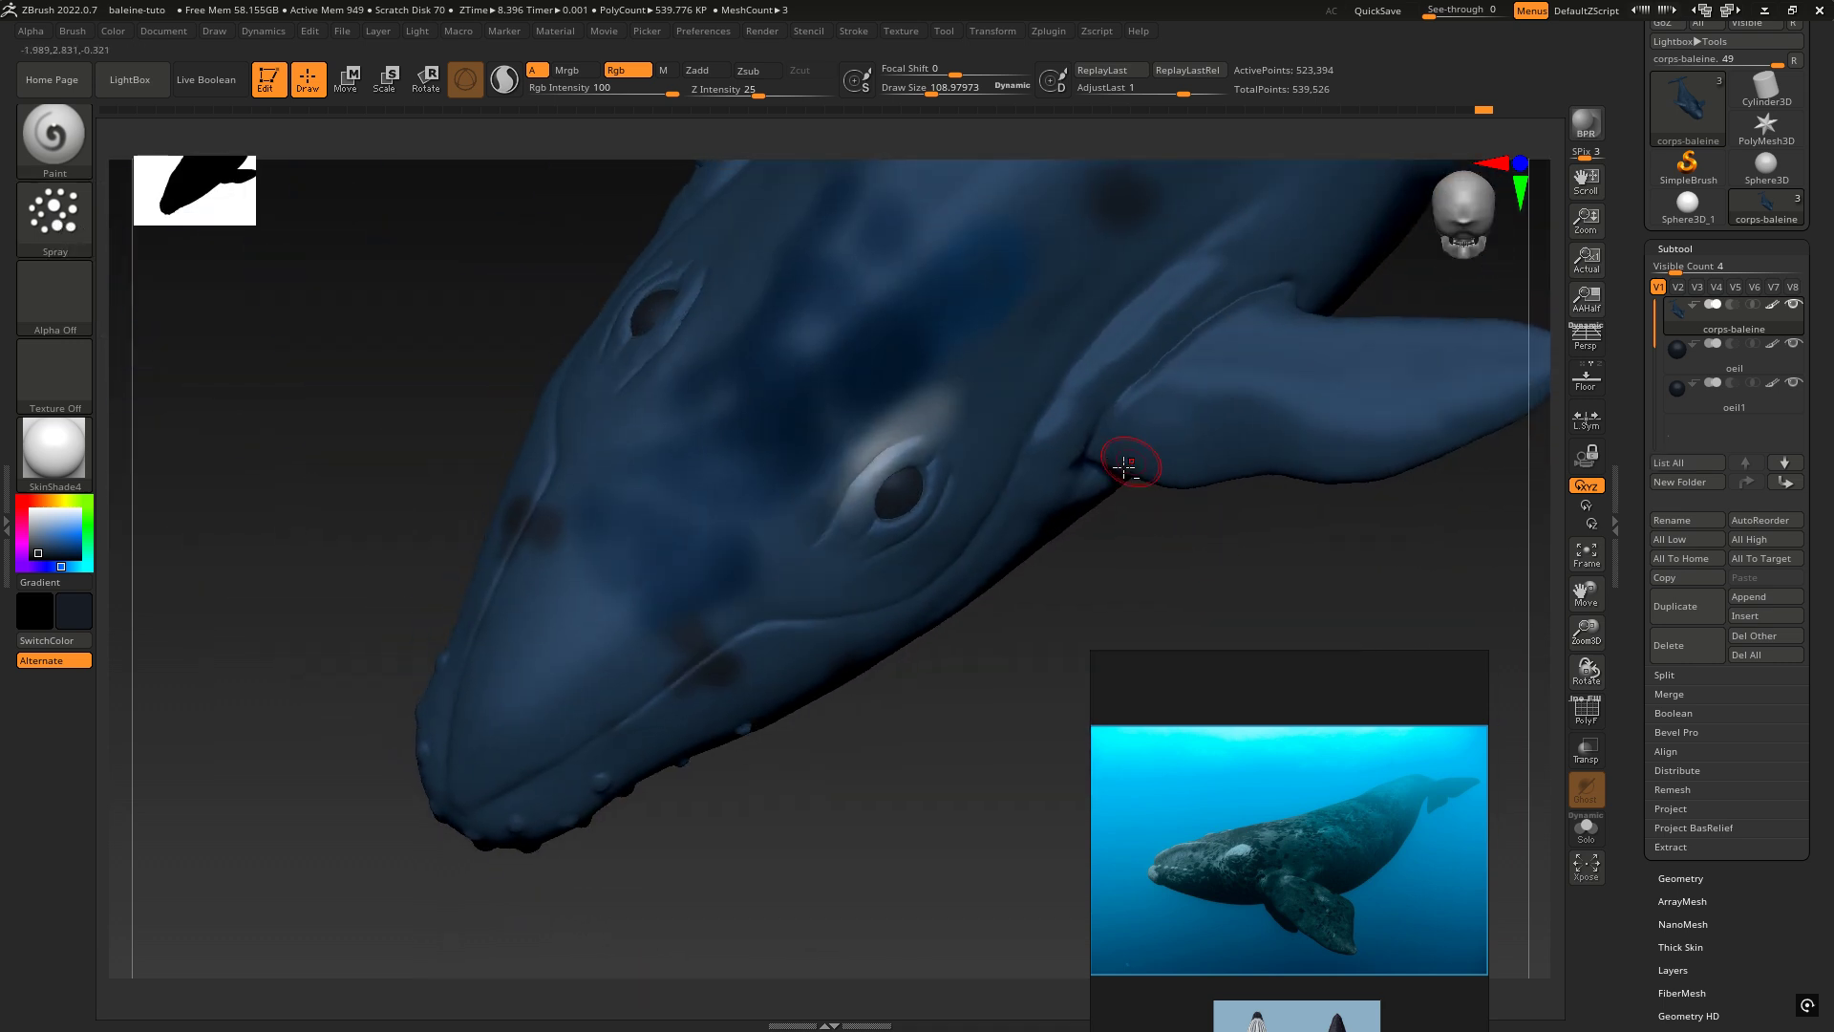
pyautogui.keyDown('alt'); pyautogui.moveTo(1126, 470); pyautogui.dragTo(757, 635, button='right'); pyautogui.keyUp('alt')
pyautogui.press('space')
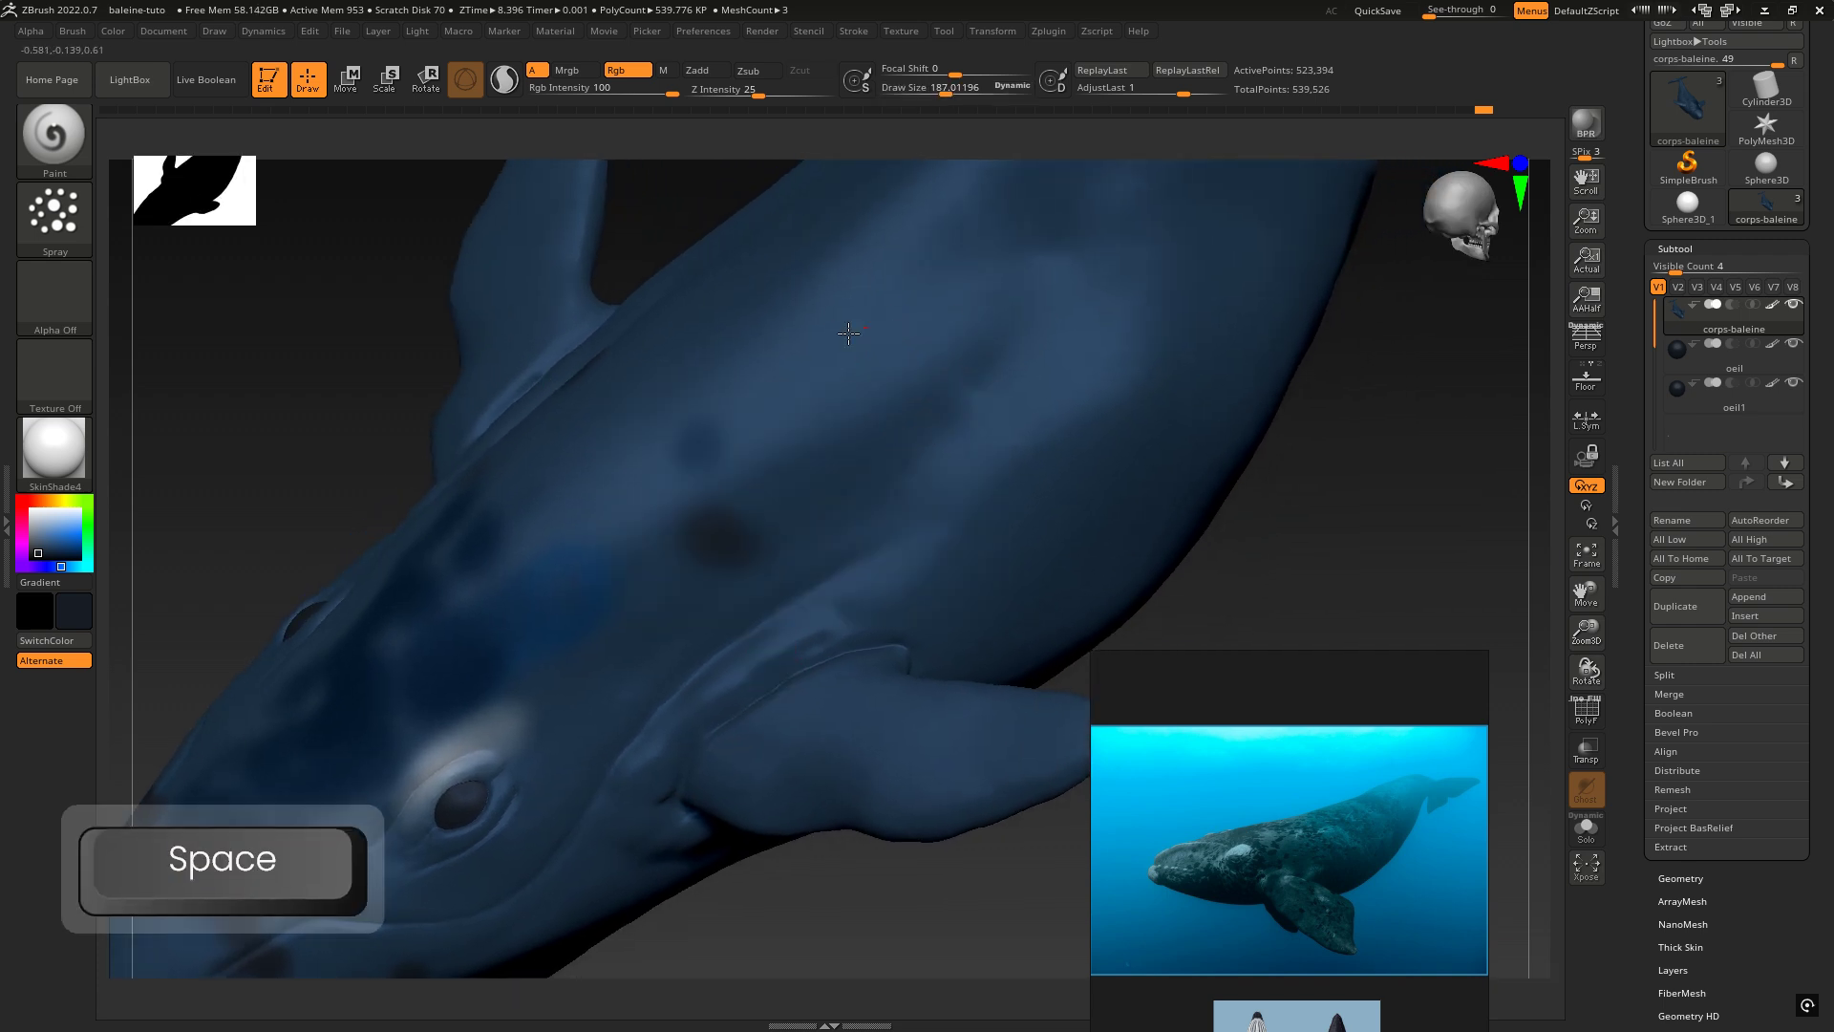
pyautogui.moveTo(781, 421)
pyautogui.mouseDown()
pyautogui.moveTo(880, 438)
pyautogui.moveTo(900, 320)
pyautogui.moveTo(706, 464)
pyautogui.moveTo(892, 376)
pyautogui.mouseUp()
pyautogui.moveTo(892, 376)
pyautogui.mouseDown(button='right')
pyautogui.moveTo(942, 344)
pyautogui.moveTo(900, 386)
pyautogui.mouseUp(button='right')
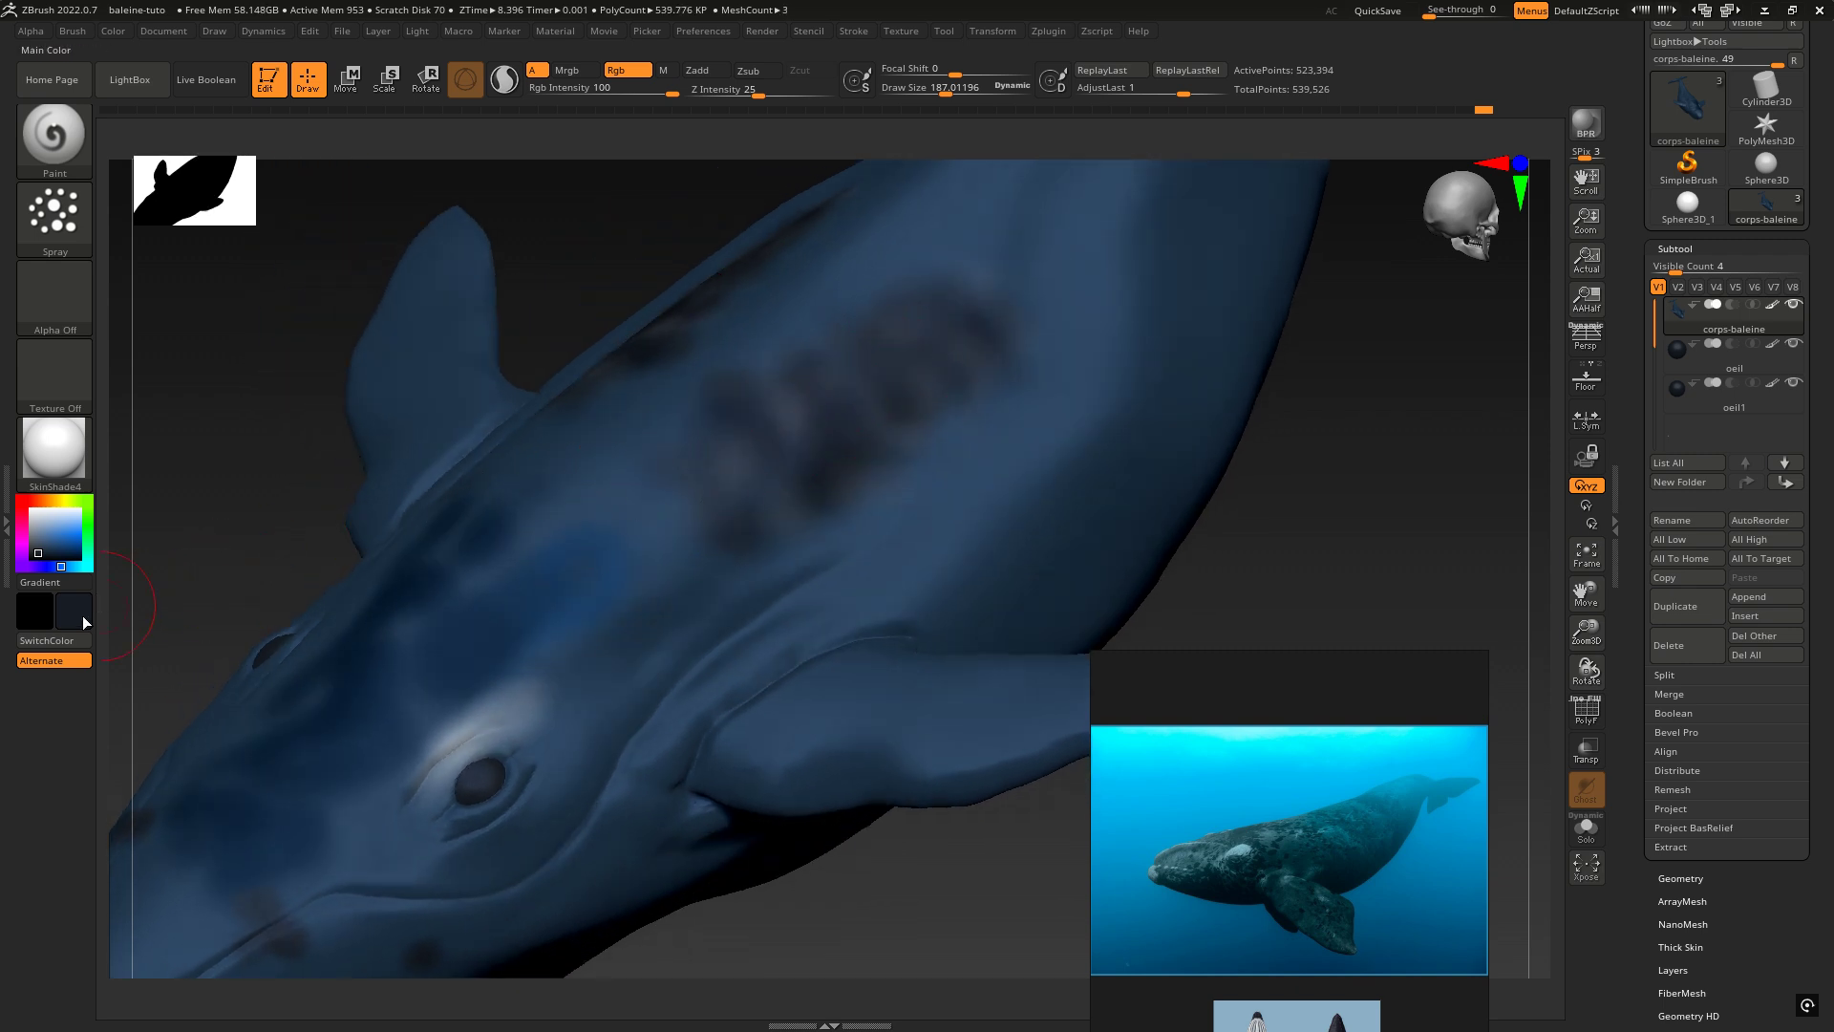
# Step: Spray another dark pass over the mottled patch on the back
pyautogui.press('space')
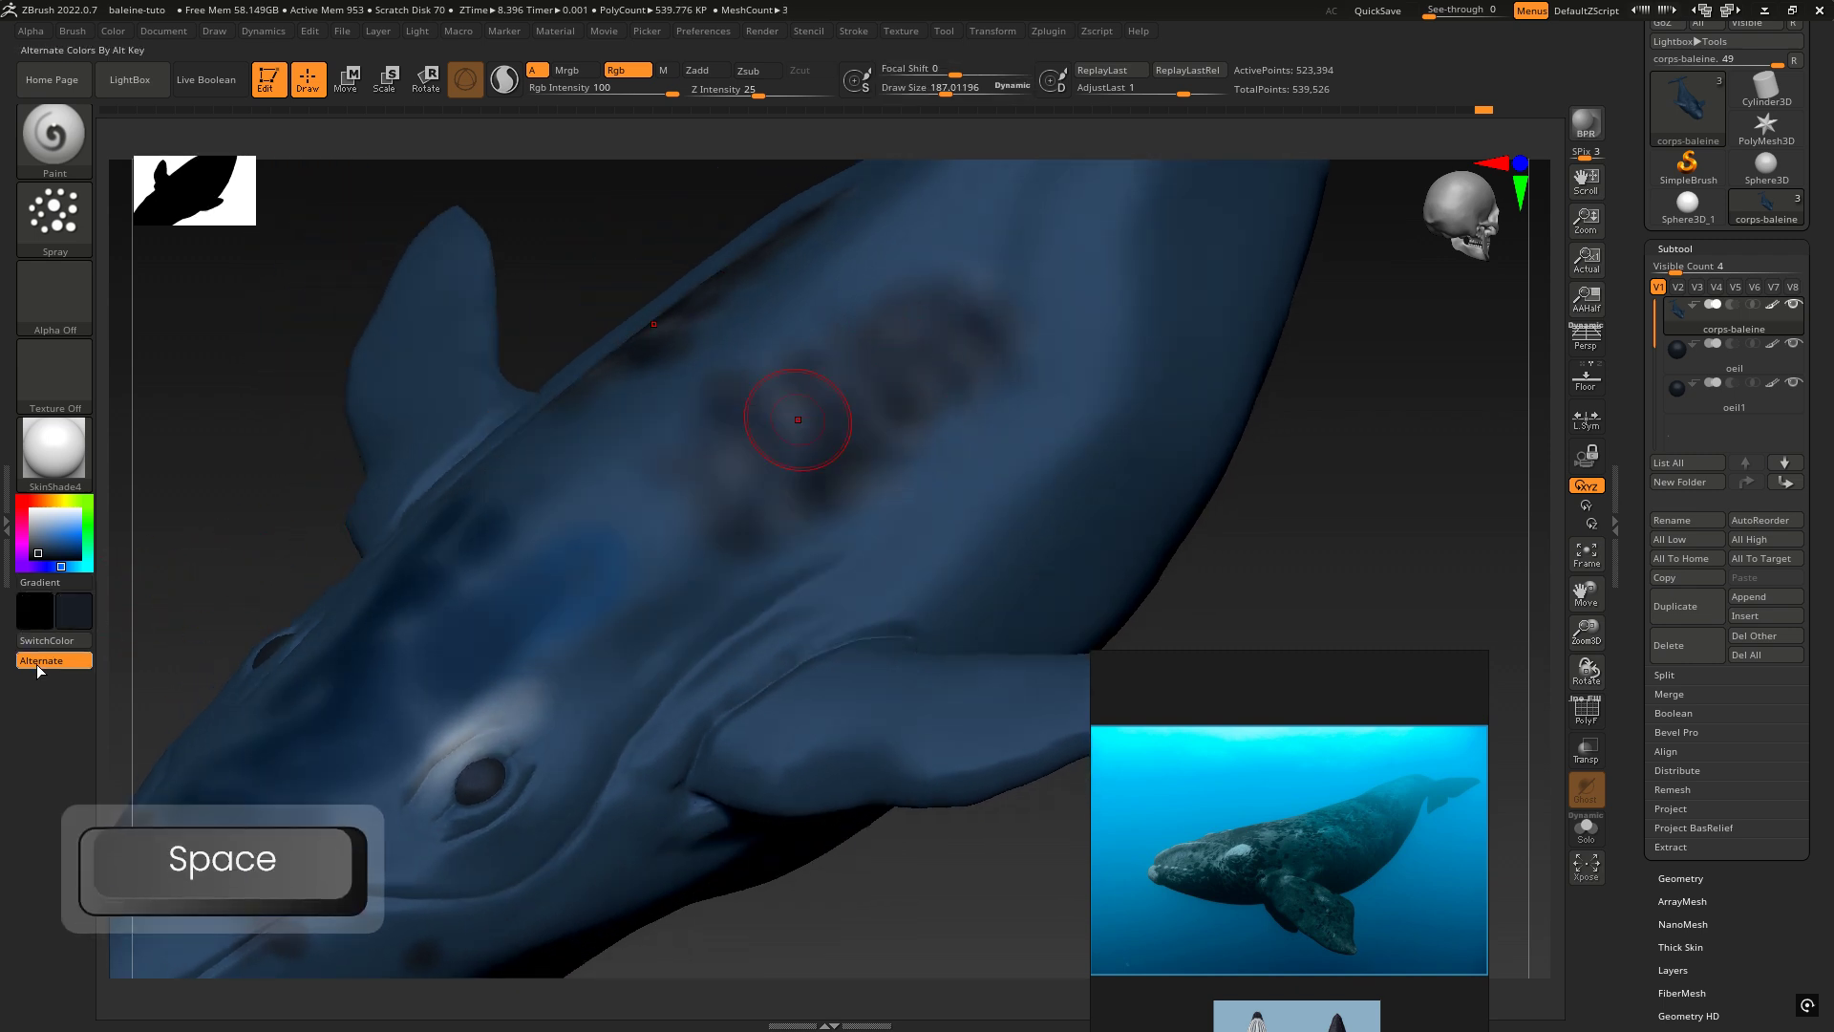
pyautogui.click(54, 641)
pyautogui.moveTo(798, 420)
pyautogui.mouseDown()
pyautogui.moveTo(770, 496)
pyautogui.moveTo(804, 518)
pyautogui.mouseUp()
pyautogui.moveTo(897, 377)
pyautogui.mouseDown()
pyautogui.moveTo(947, 375)
pyautogui.moveTo(803, 459)
pyautogui.moveTo(936, 355)
pyautogui.moveTo(748, 518)
pyautogui.mouseUp()
pyautogui.click(55, 641)
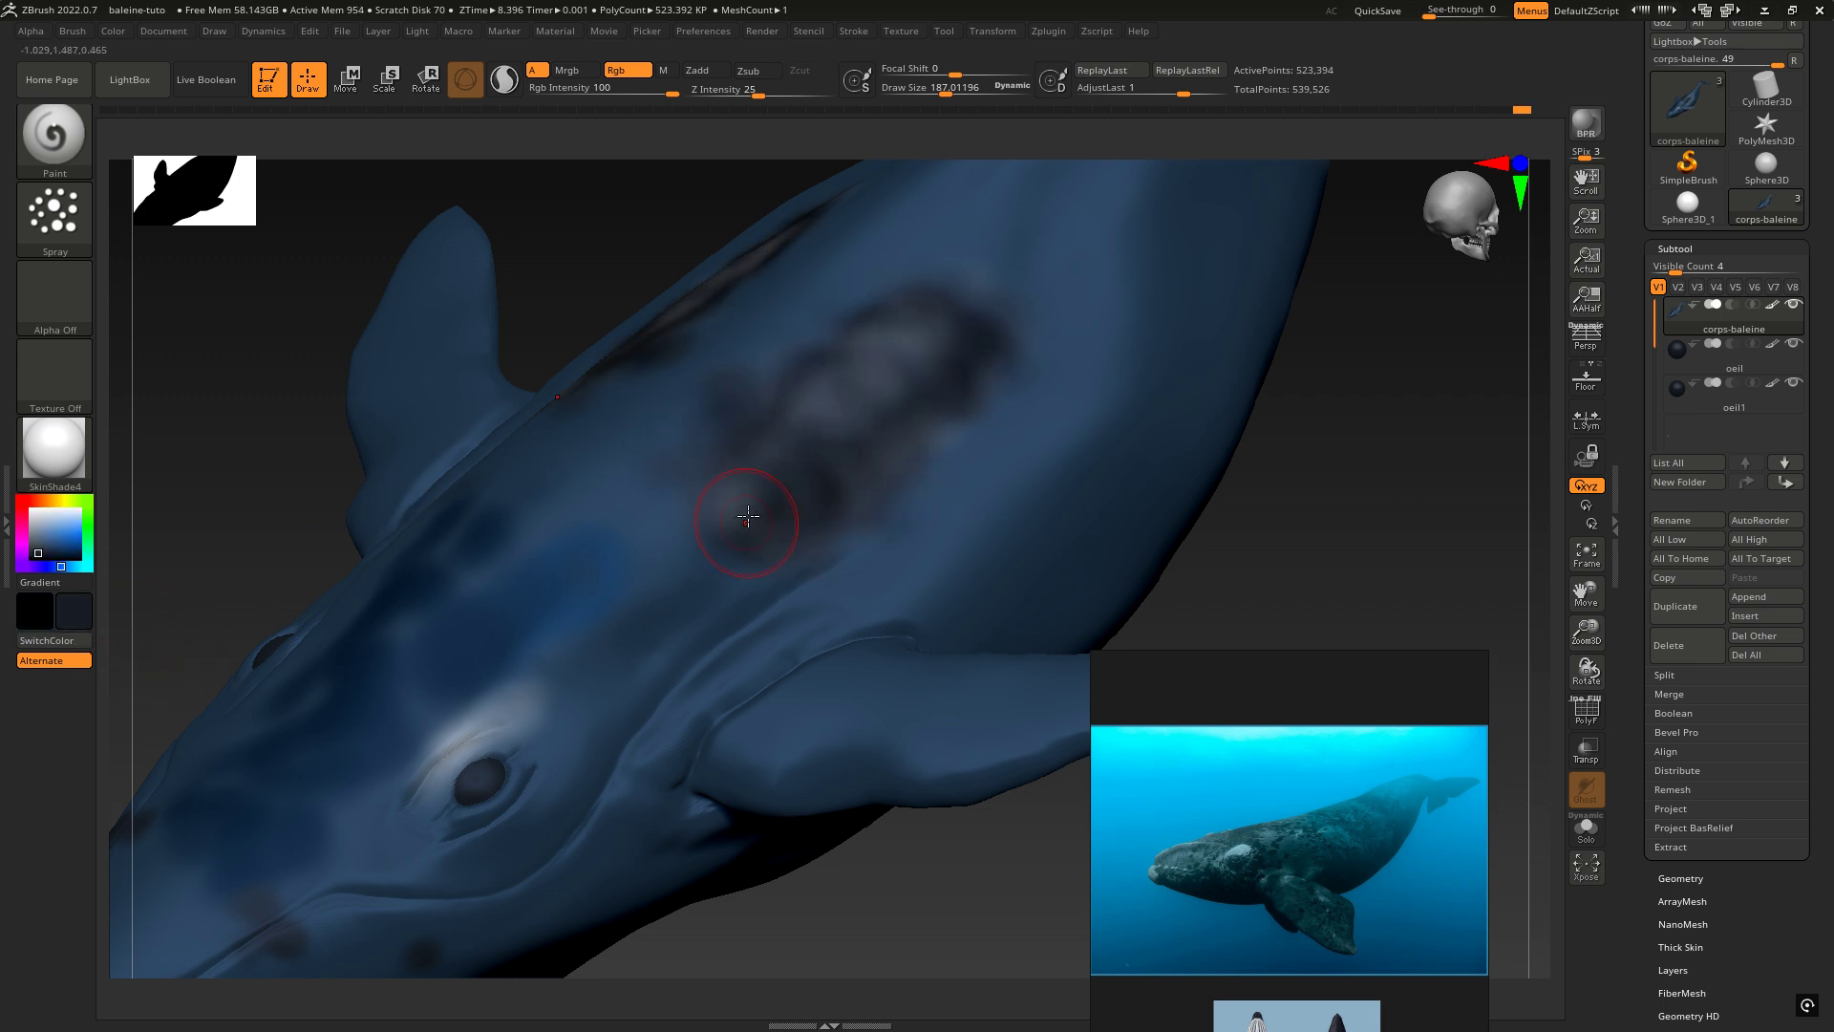
# Step: Lower the Spray stroke's colour variance to about 0.04 and spray dark blue-grey across the back down towards the head
pyautogui.click(55, 214)
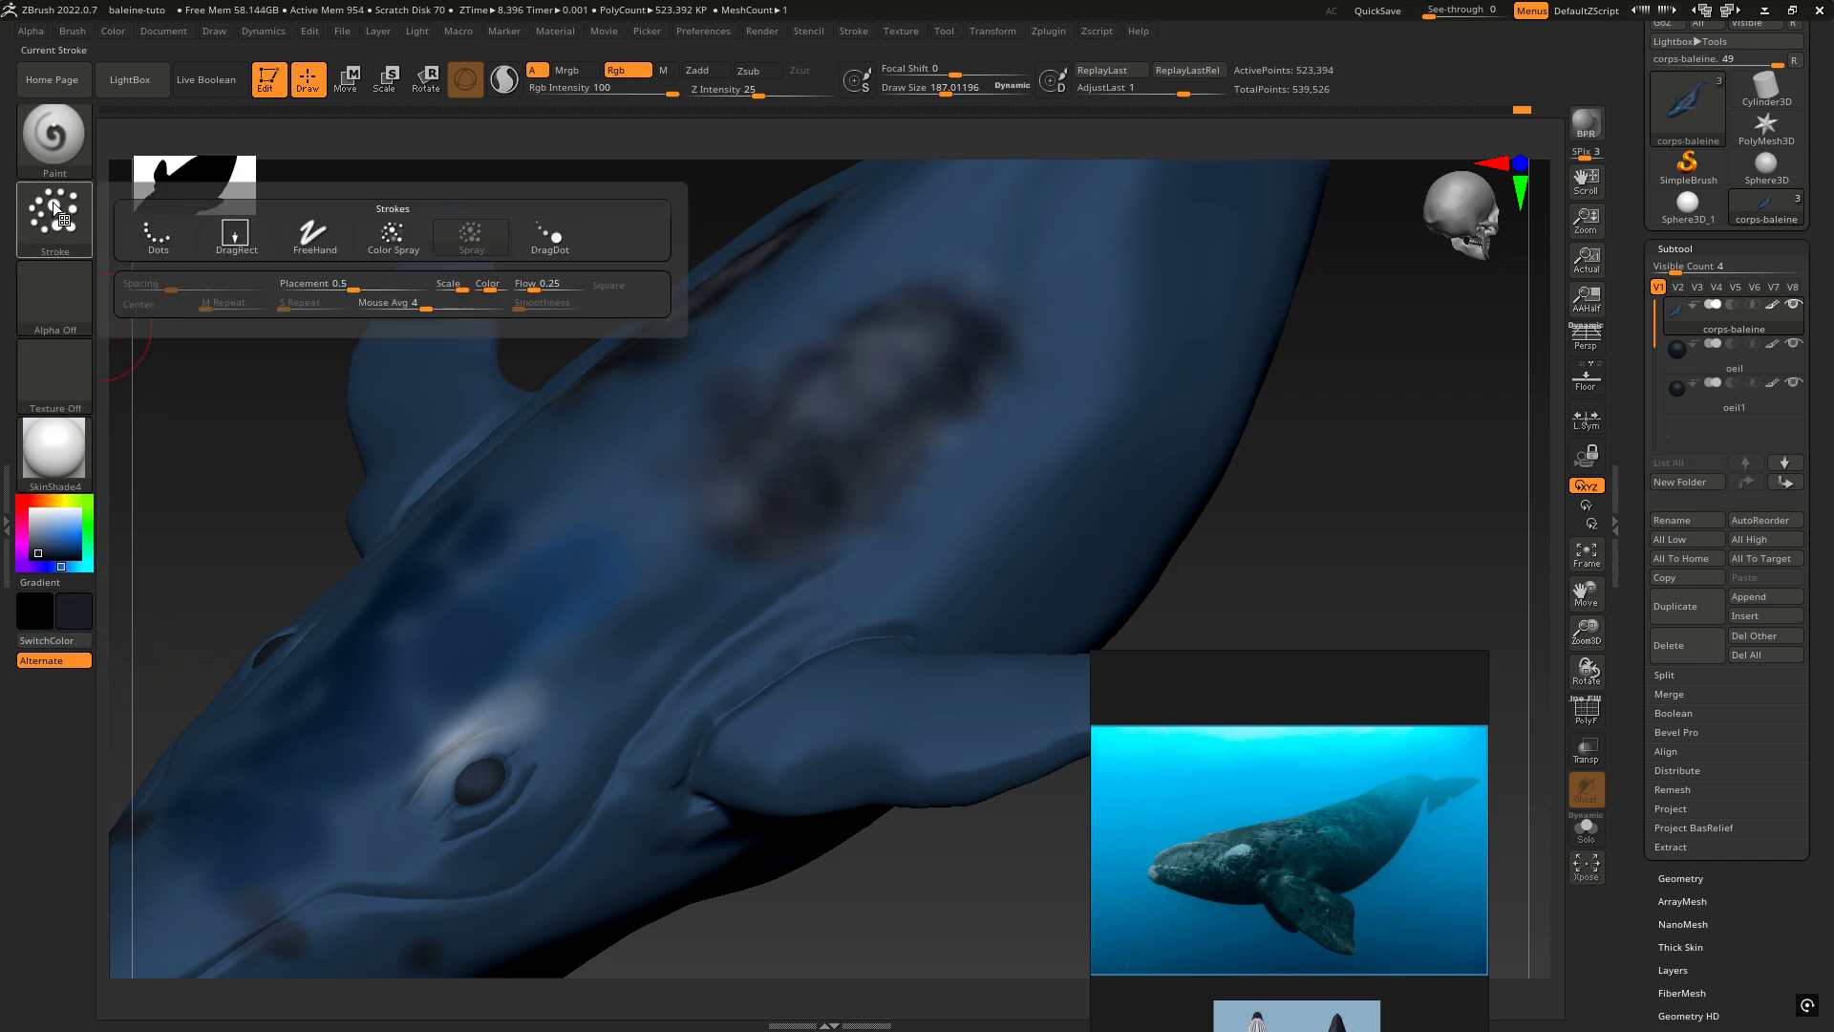
pyautogui.click(490, 278)
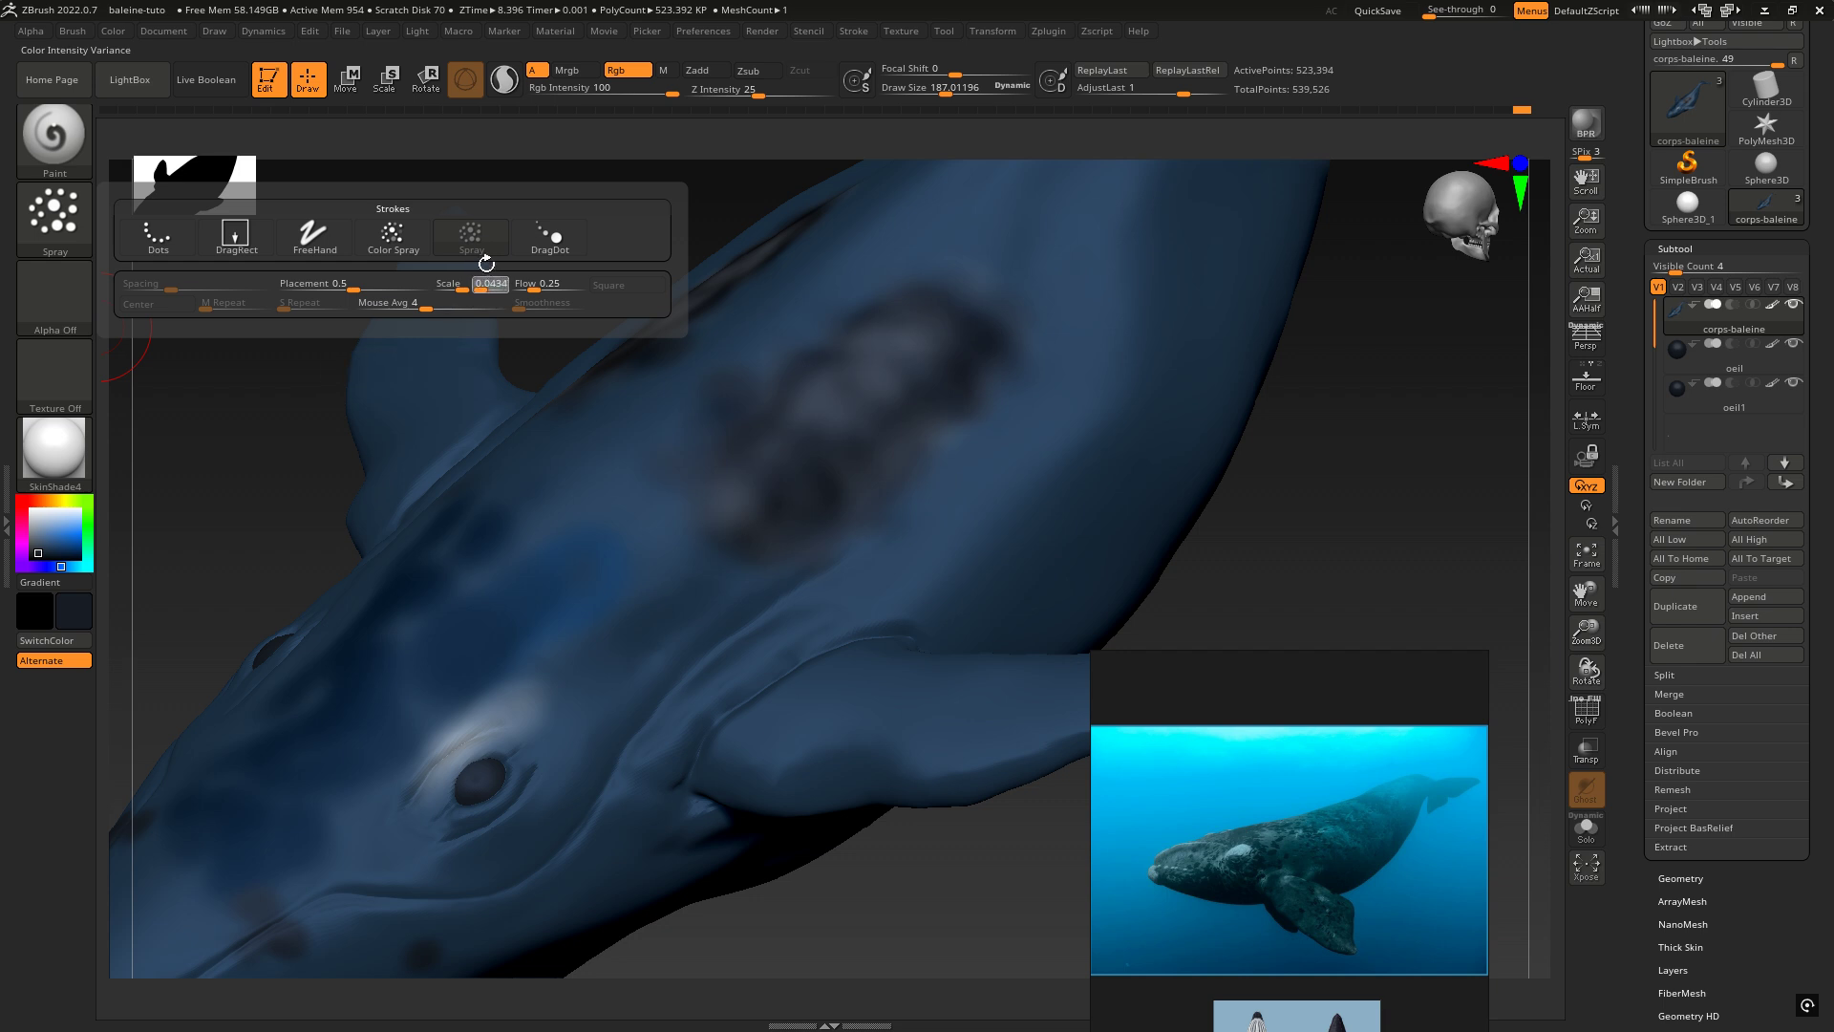
pyautogui.moveTo(923, 402)
pyautogui.mouseDown()
pyautogui.moveTo(872, 369)
pyautogui.moveTo(726, 587)
pyautogui.mouseUp()
pyautogui.moveTo(634, 426); pyautogui.dragTo(621, 412)
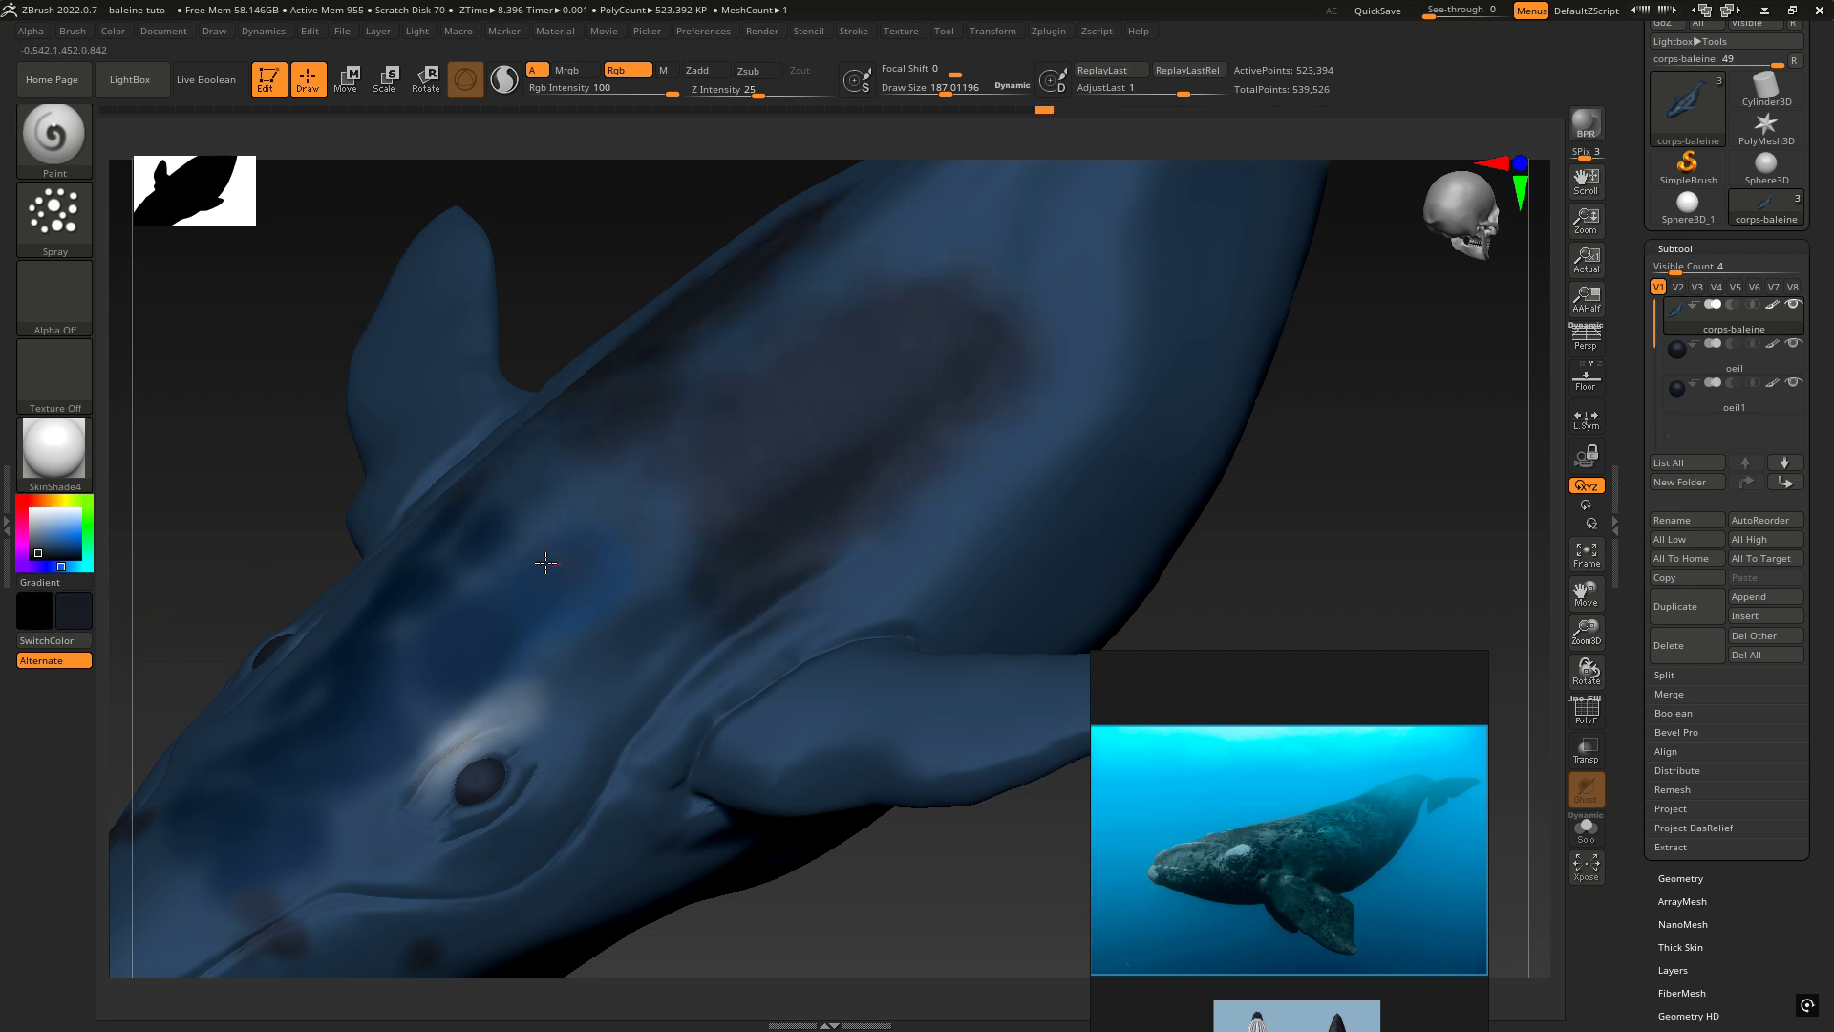
pyautogui.moveTo(593, 567); pyautogui.dragTo(562, 518)
pyautogui.moveTo(660, 557); pyautogui.dragTo(673, 571)
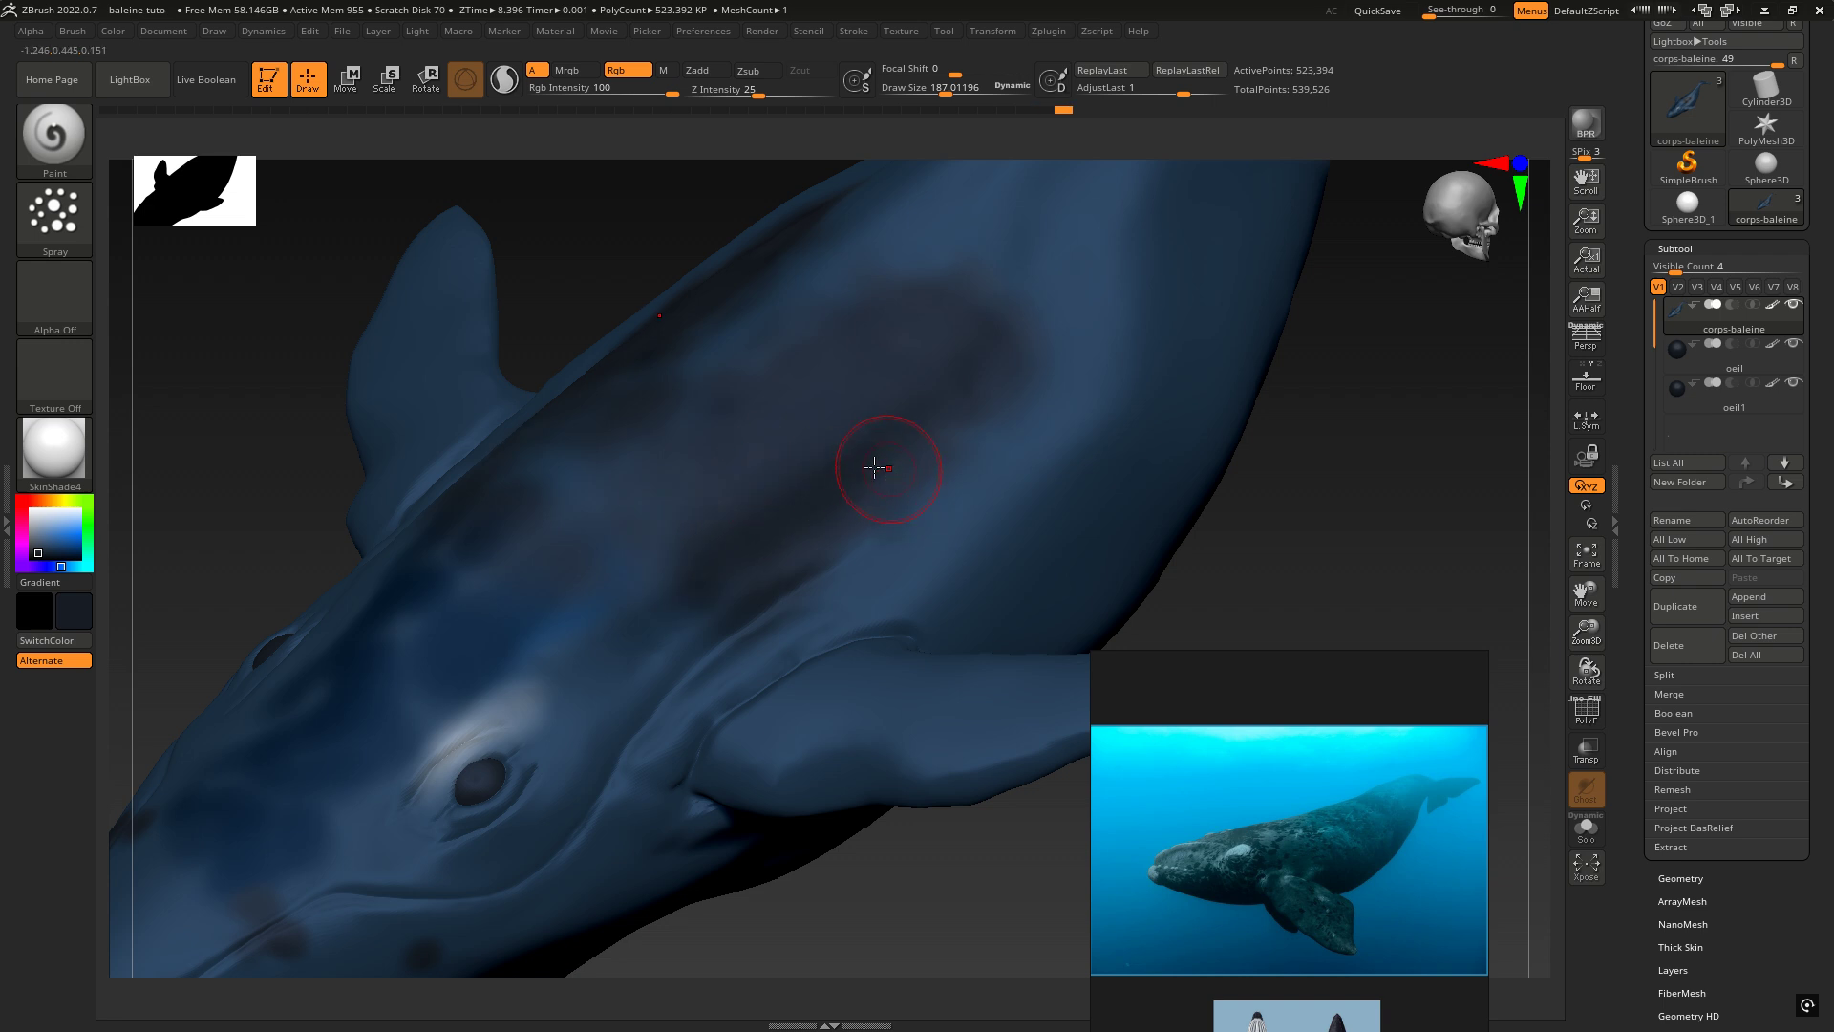
# Step: Reduce the brush draw size to about 69 and spray small dark blotches on the back, past the large patch towards the tail
pyautogui.moveTo(872, 467)
pyautogui.mouseDown(button='right')
pyautogui.moveTo(870, 643)
pyautogui.moveTo(806, 480)
pyautogui.mouseUp(button='right')
pyautogui.press('space')
pyautogui.moveTo(835, 464); pyautogui.dragTo(804, 466)
pyautogui.moveTo(798, 393); pyautogui.dragTo(711, 248, button='right')
pyautogui.moveTo(683, 272)
pyautogui.mouseDown()
pyautogui.moveTo(802, 450)
pyautogui.moveTo(864, 400)
pyautogui.mouseUp()
pyautogui.moveTo(864, 400); pyautogui.dragTo(859, 506, button='right')
pyautogui.moveTo(876, 255)
pyautogui.mouseDown()
pyautogui.moveTo(845, 320)
pyautogui.moveTo(904, 385)
pyautogui.mouseUp()
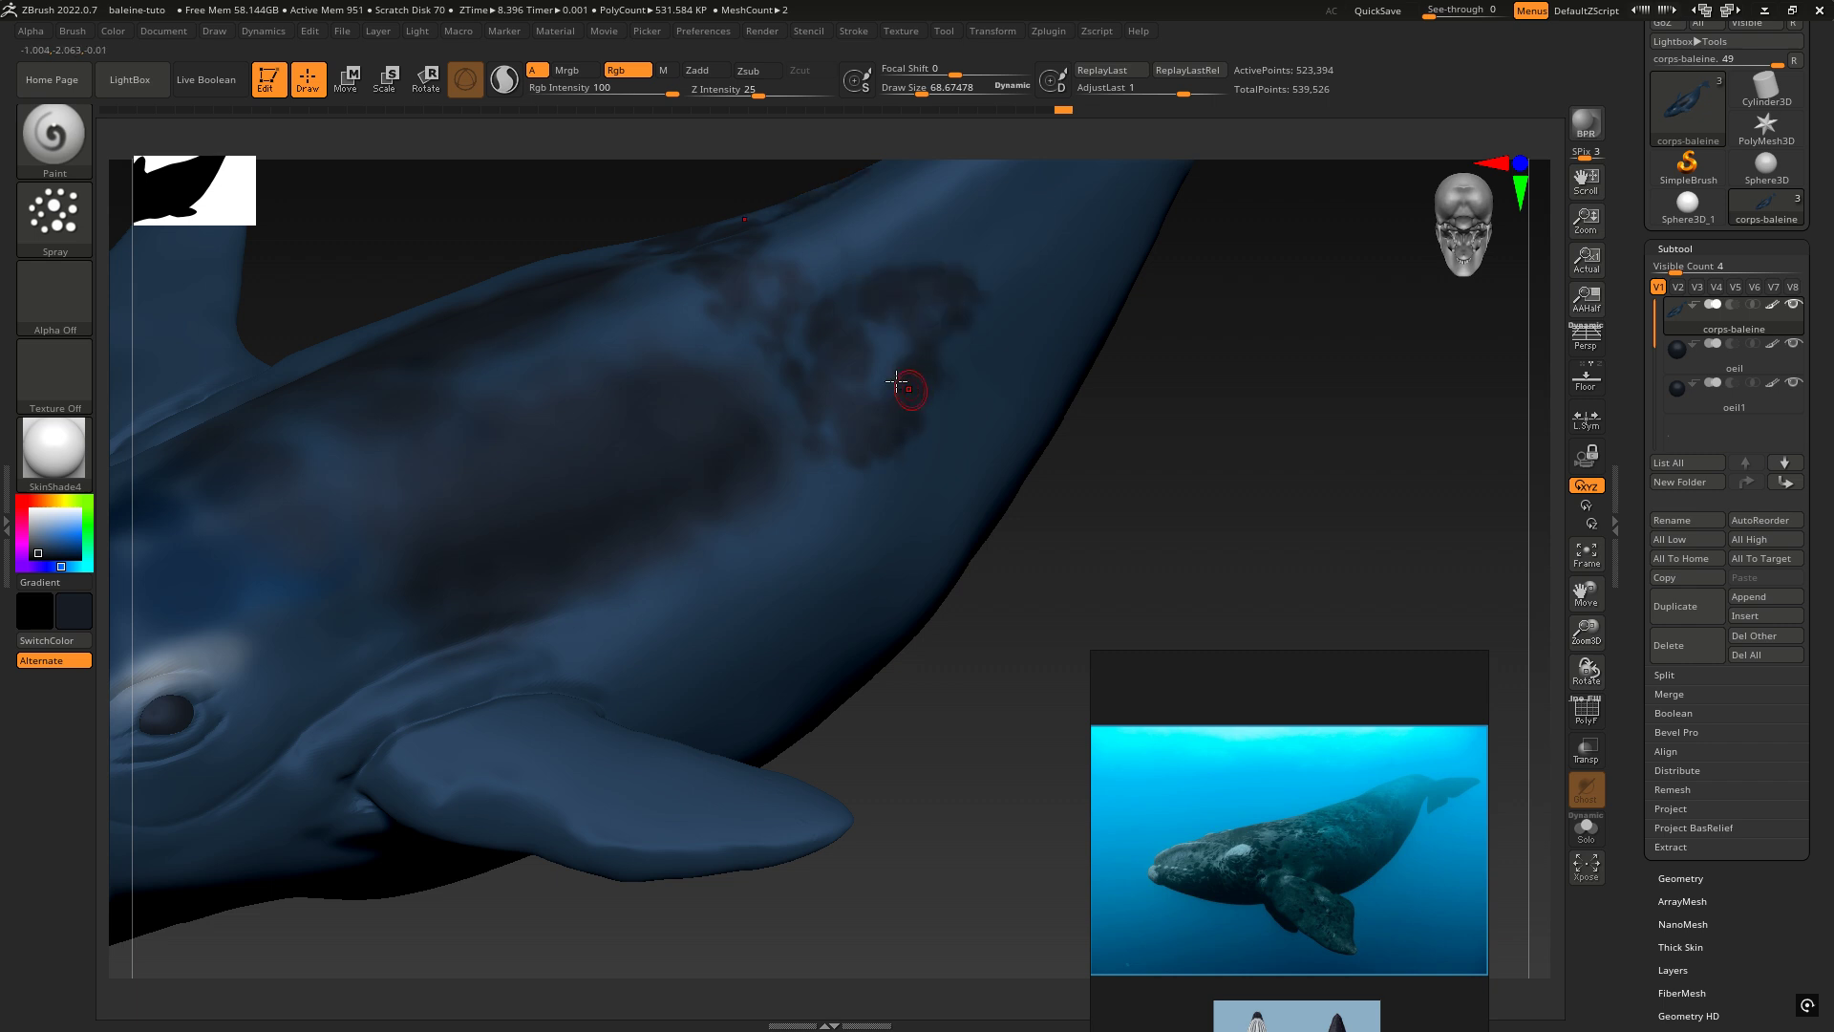
# Step: Enlarge the brush draw size to about 138 and spray broader dark patches over and around the rear blotches and down the flank
pyautogui.moveTo(904, 384); pyautogui.dragTo(883, 465, button='right')
pyautogui.press('space')
pyautogui.moveTo(961, 363); pyautogui.dragTo(977, 363)
pyautogui.moveTo(888, 523)
pyautogui.mouseDown()
pyautogui.moveTo(897, 536)
pyautogui.moveTo(825, 571)
pyautogui.mouseUp()
pyautogui.moveTo(1020, 478); pyautogui.dragTo(1050, 348)
pyautogui.moveTo(974, 294); pyautogui.dragTo(775, 407)
pyautogui.moveTo(791, 541); pyautogui.dragTo(794, 545, button='right')
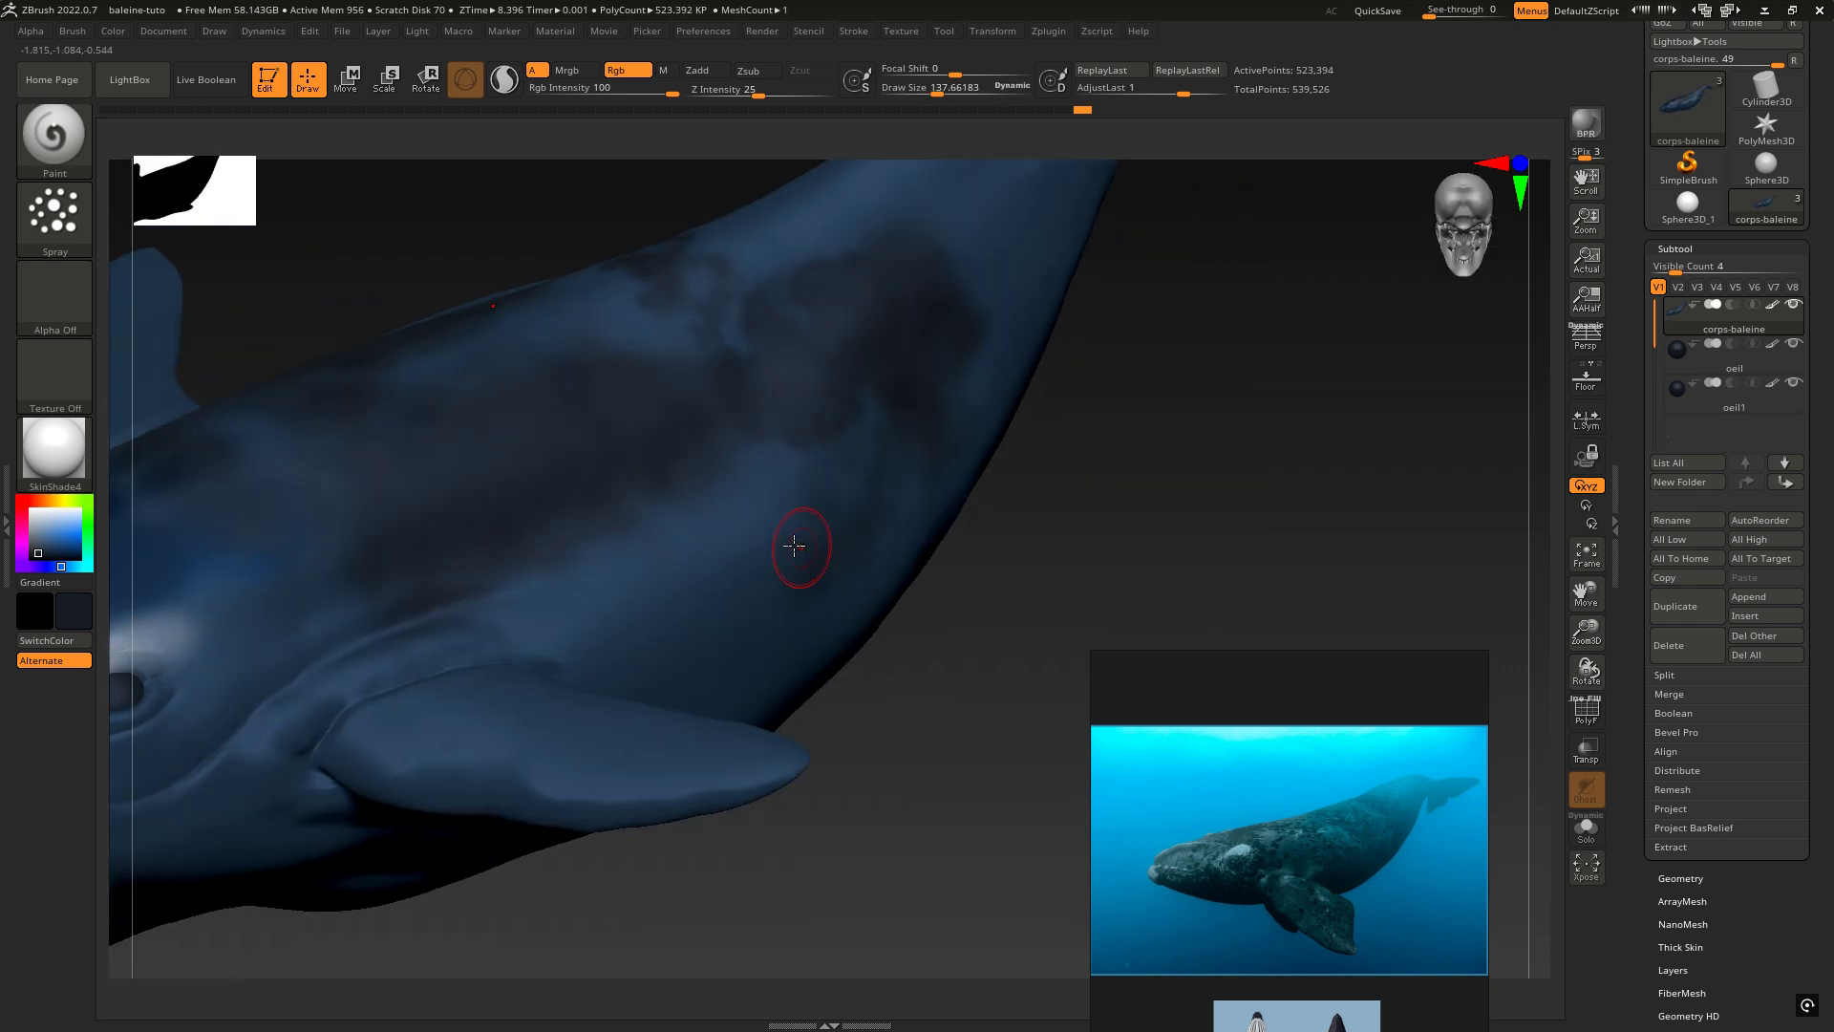
# Step: Inspect the rear patches up close and set the brush's Focal Shift to -100
pyautogui.moveTo(773, 431)
pyautogui.mouseDown(button='right')
pyautogui.moveTo(545, 511)
pyautogui.moveTo(741, 524)
pyautogui.moveTo(622, 606)
pyautogui.moveTo(558, 487)
pyautogui.mouseUp(button='right')
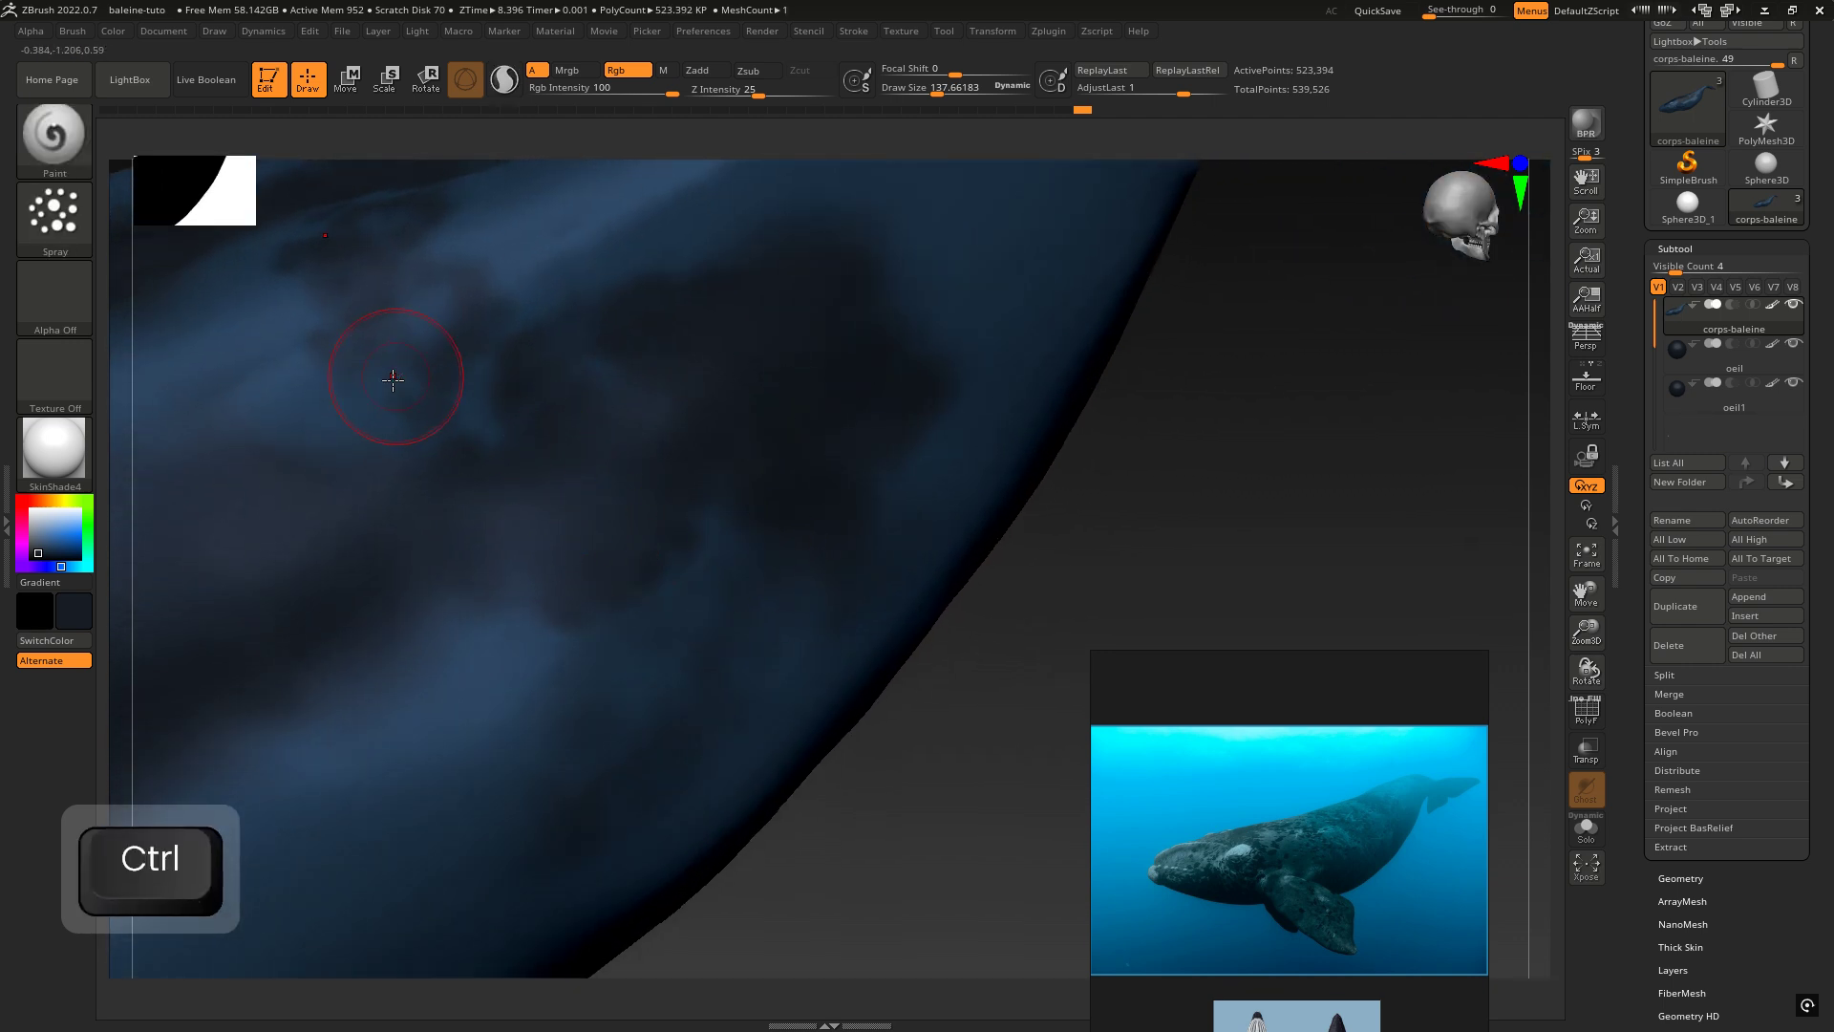
pyautogui.press('ctrl')
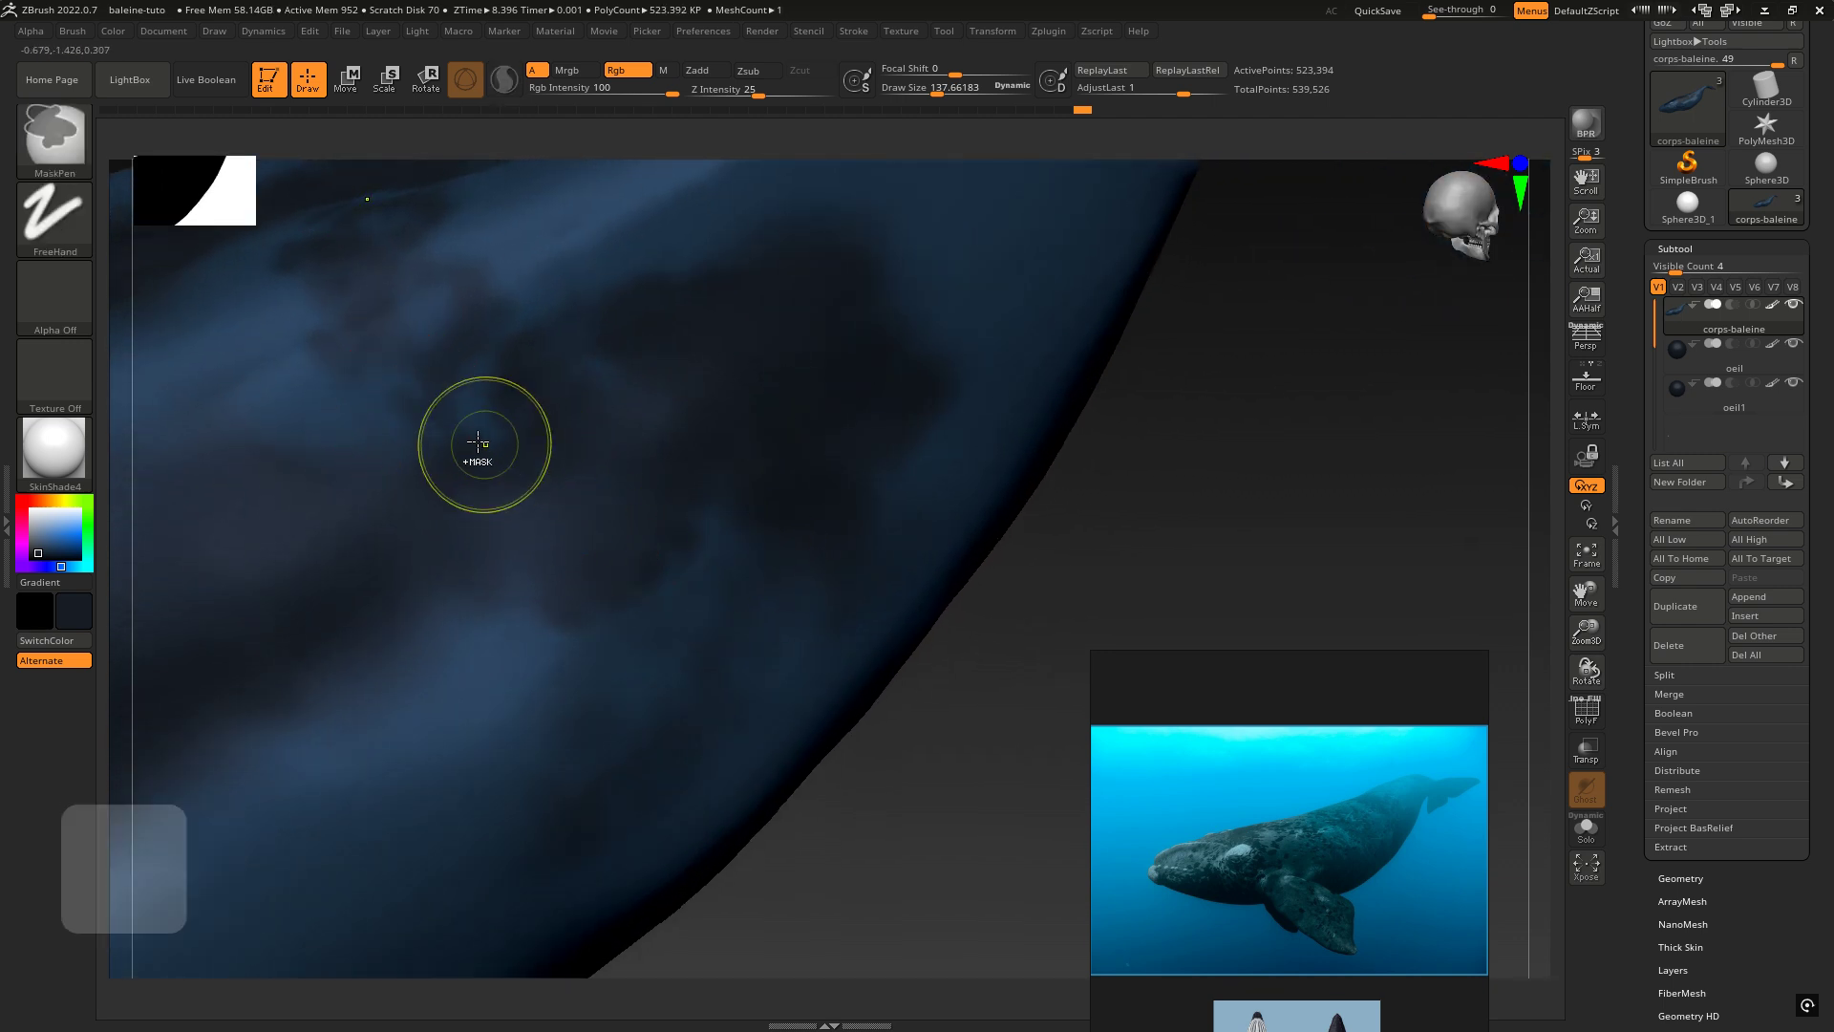
pyautogui.keyDown('ctrl'); pyautogui.moveTo(477, 443); pyautogui.dragTo(426, 405, button='right'); pyautogui.keyUp('ctrl')
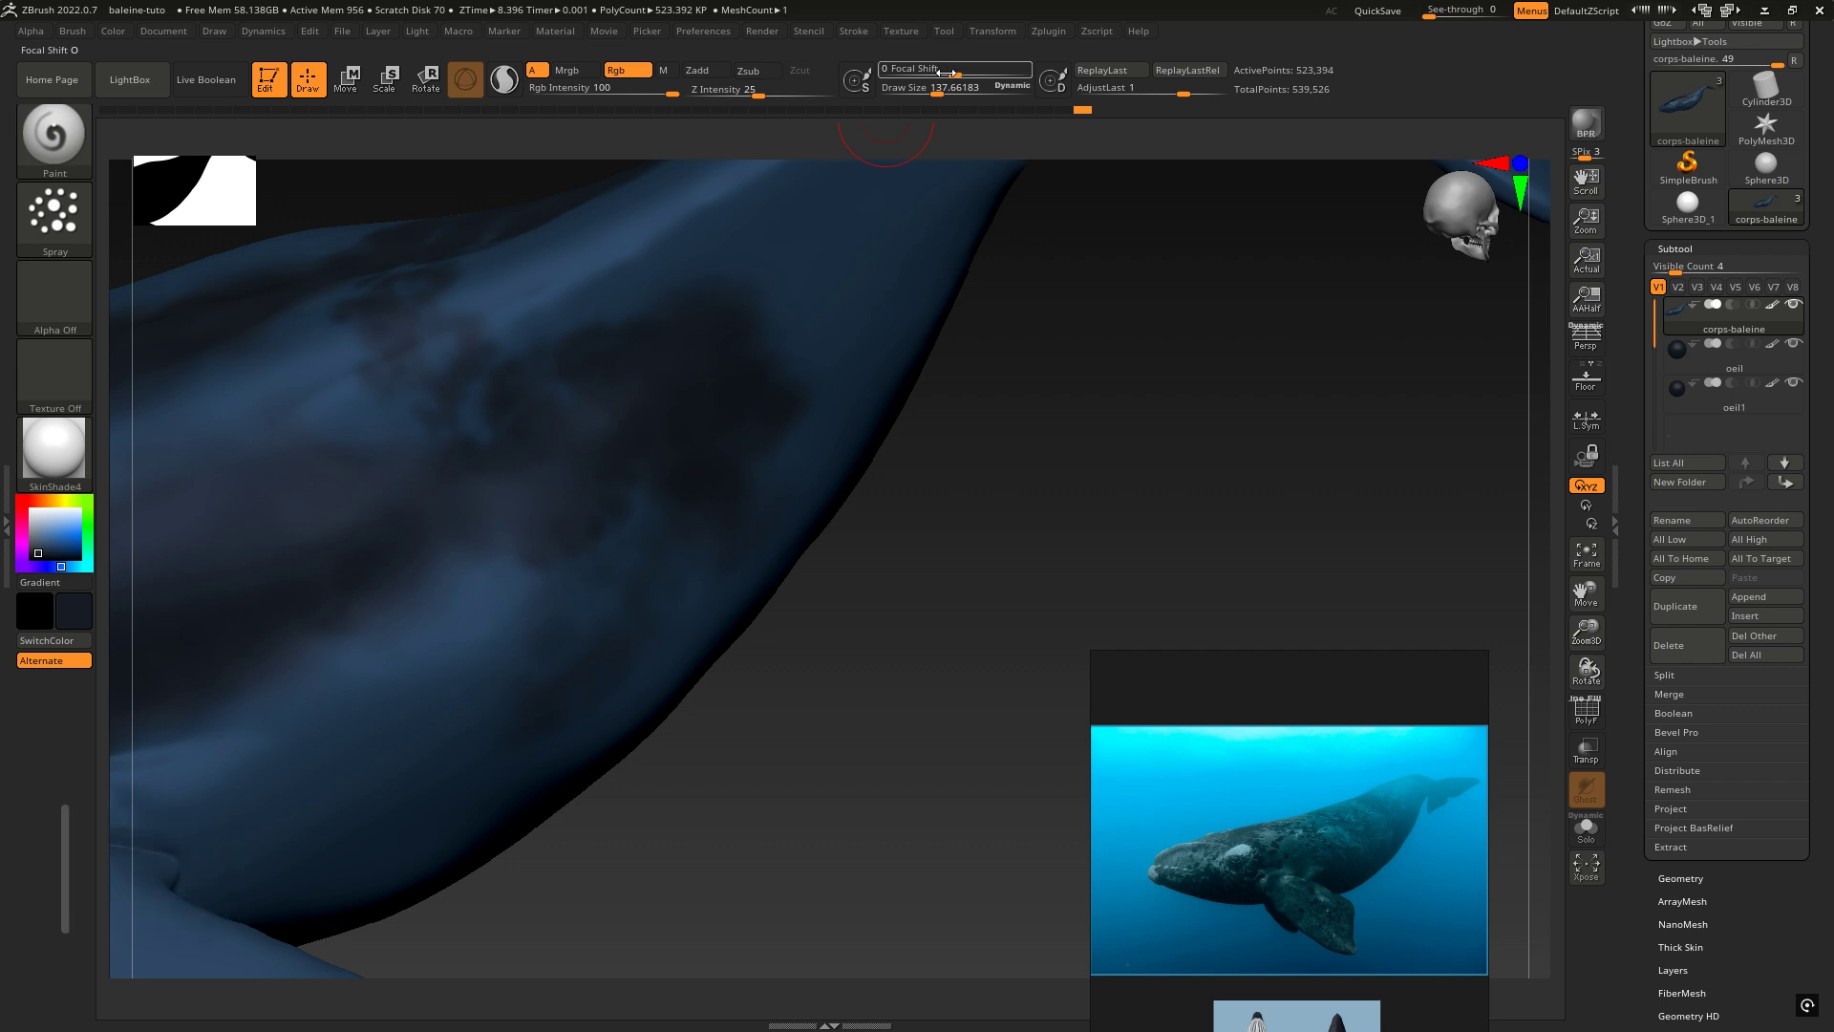
pyautogui.moveTo(946, 72); pyautogui.dragTo(821, 99)
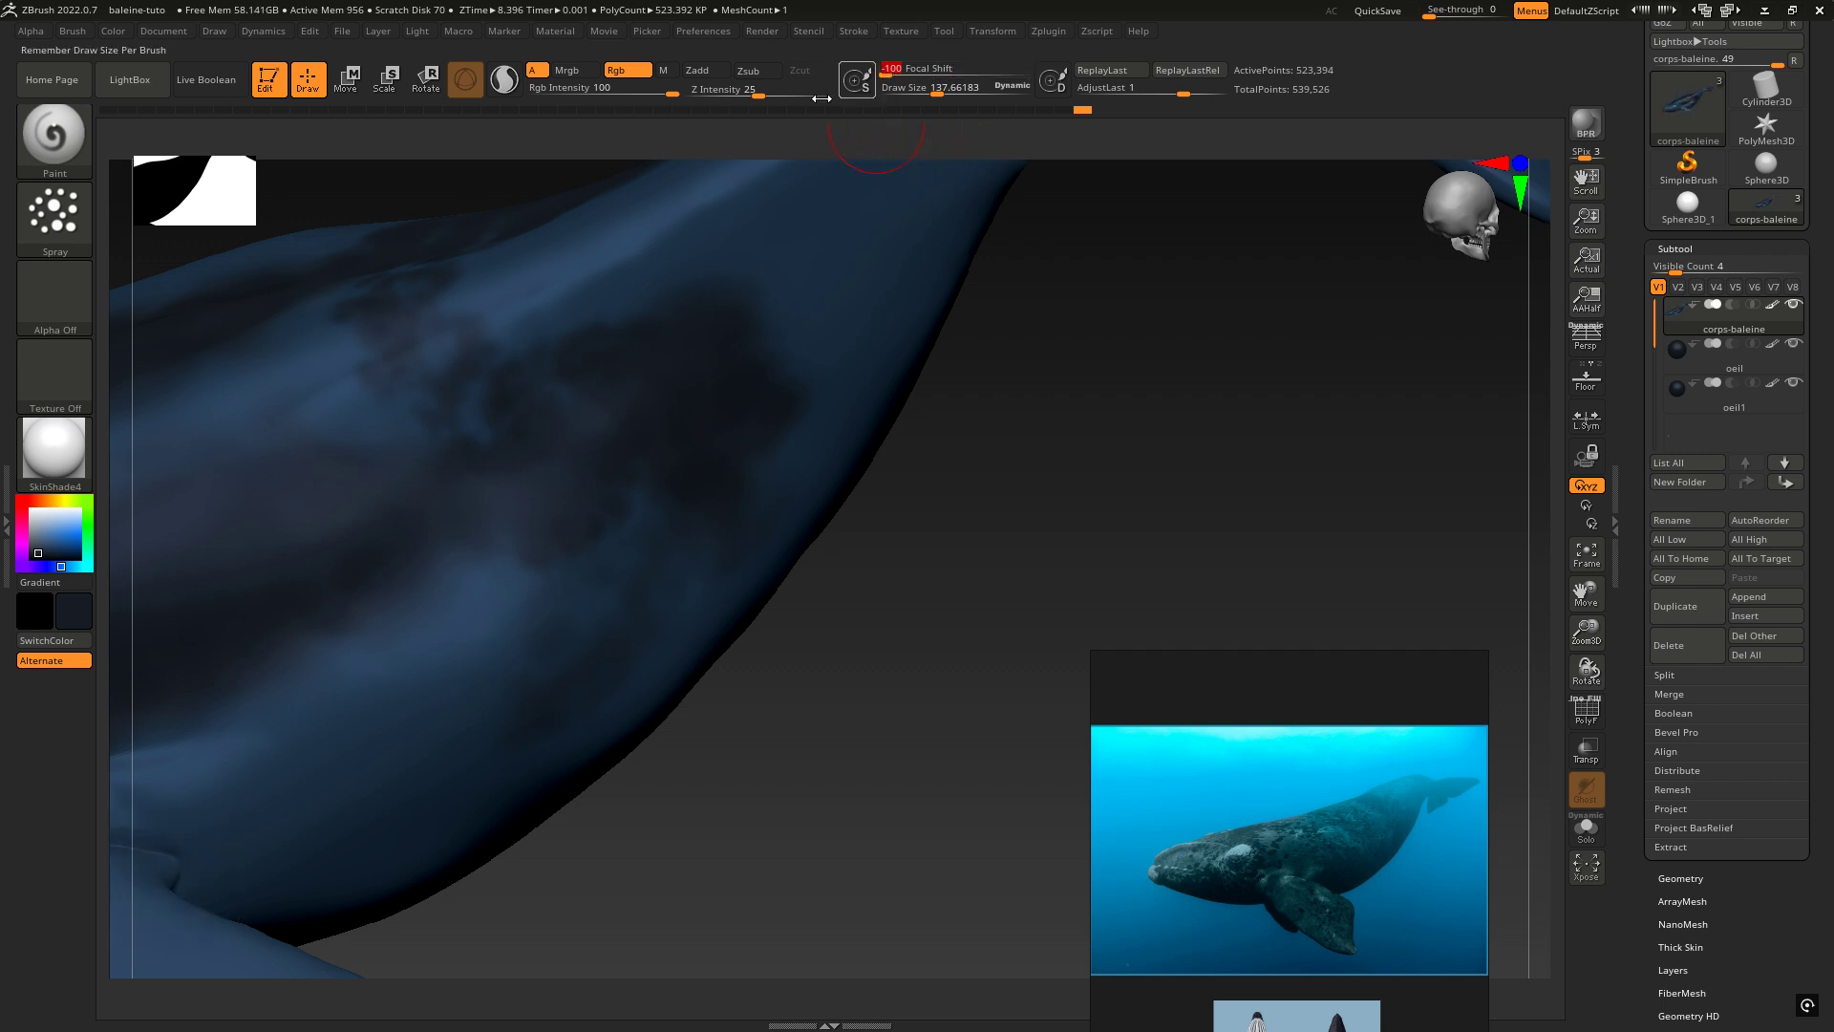
pyautogui.moveTo(832, 227); pyautogui.dragTo(875, 161, button='right')
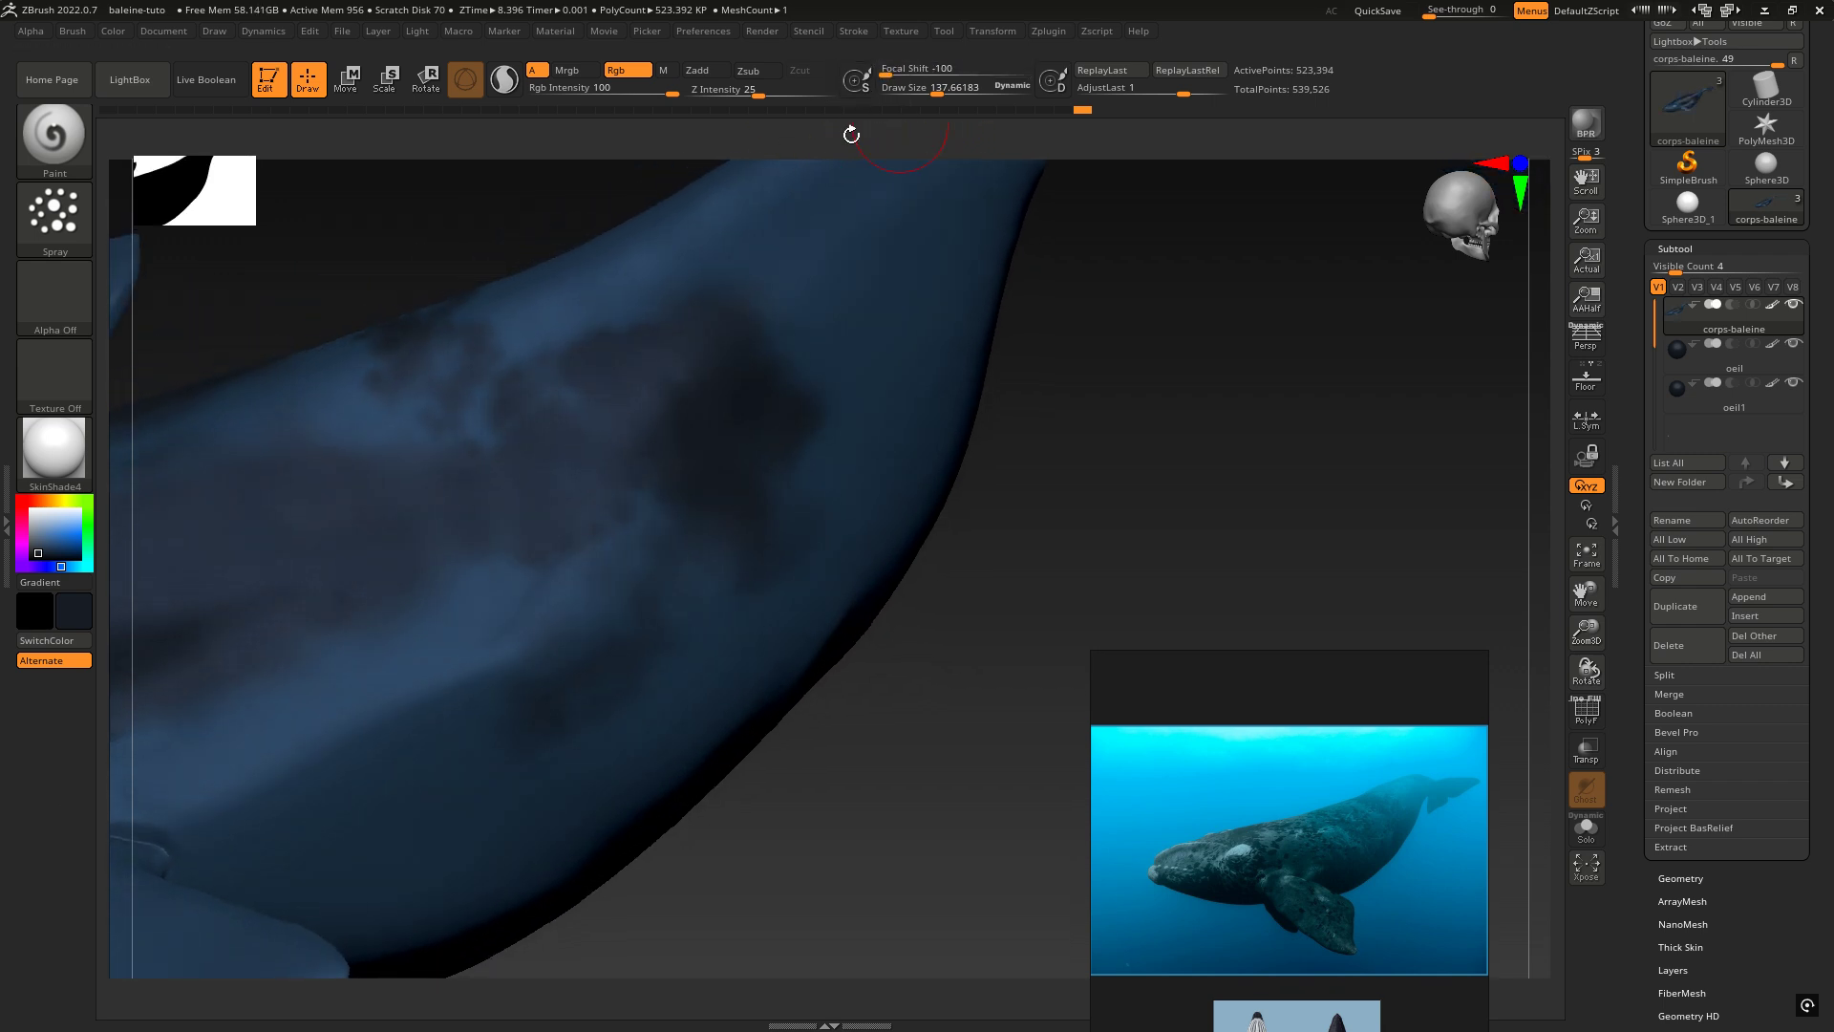
# Step: Reduce the brush draw size to about 84 and spray sharper-edged dark spots on the flank near the tail
pyautogui.press('space')
pyautogui.moveTo(842, 299); pyautogui.dragTo(830, 299)
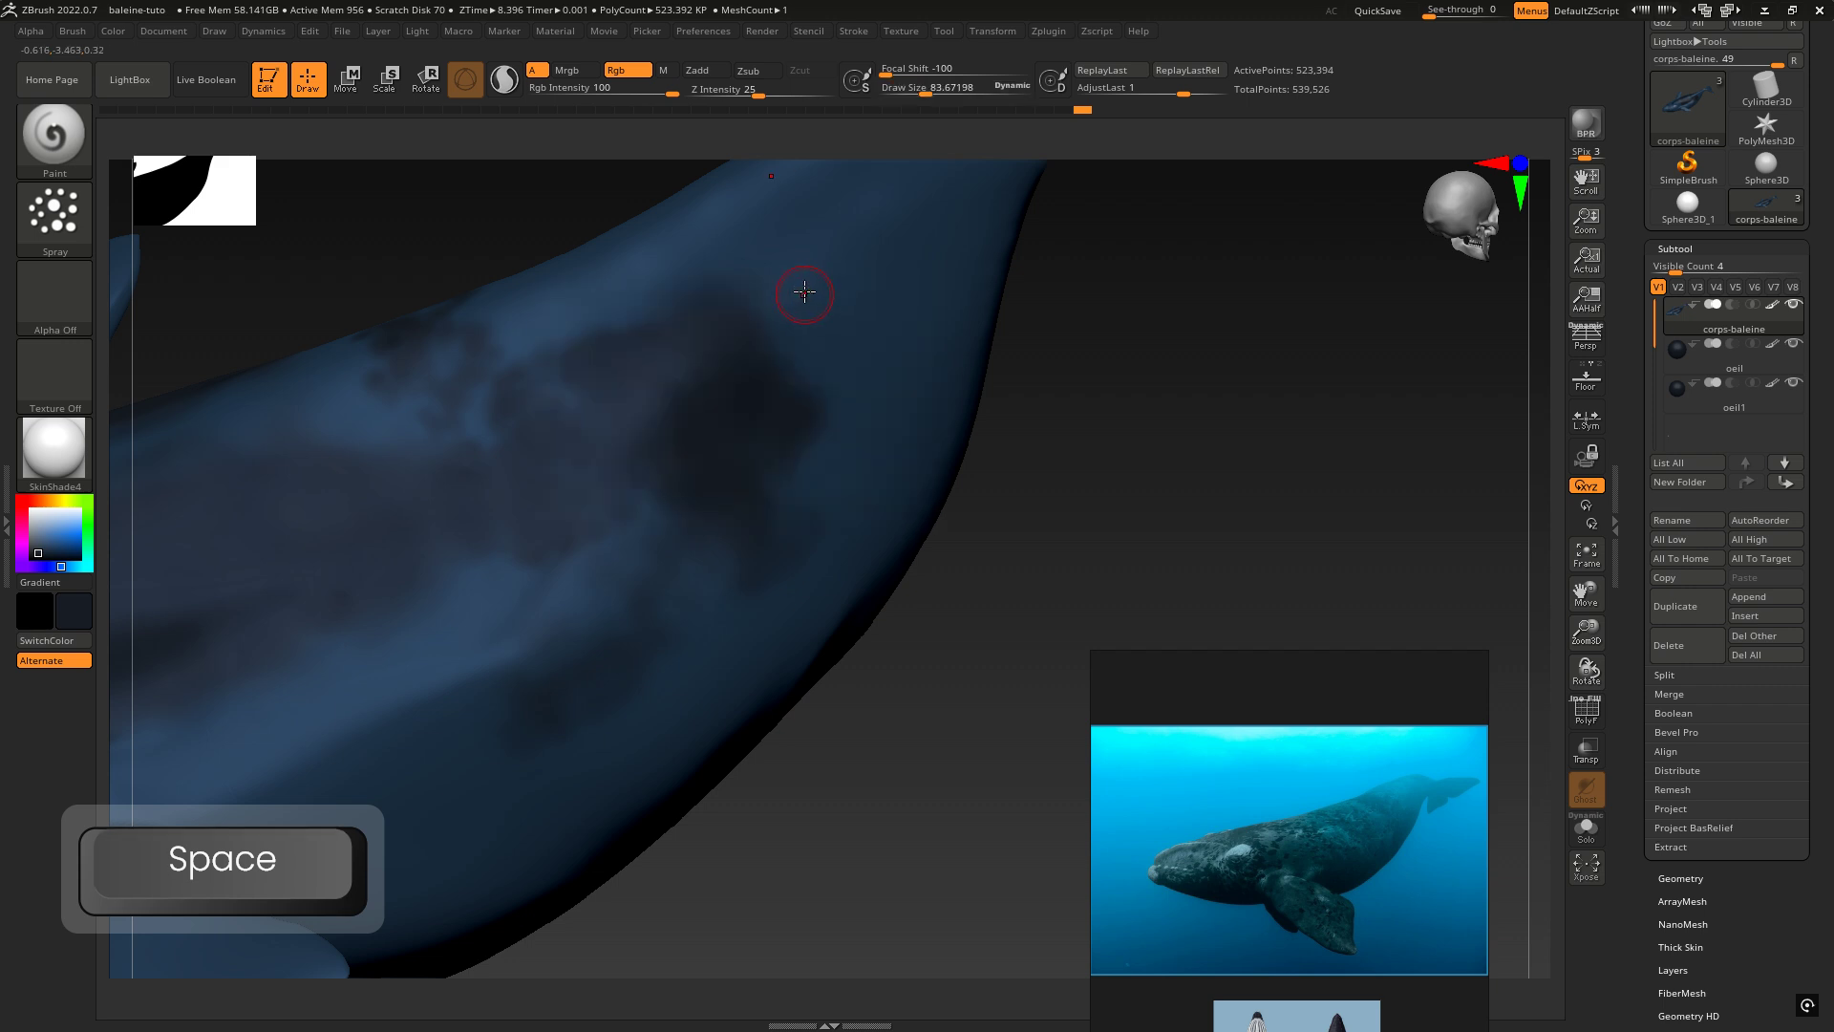
pyautogui.moveTo(806, 292)
pyautogui.mouseDown(button='right')
pyautogui.moveTo(857, 329)
pyautogui.moveTo(700, 385)
pyautogui.moveTo(777, 397)
pyautogui.mouseUp(button='right')
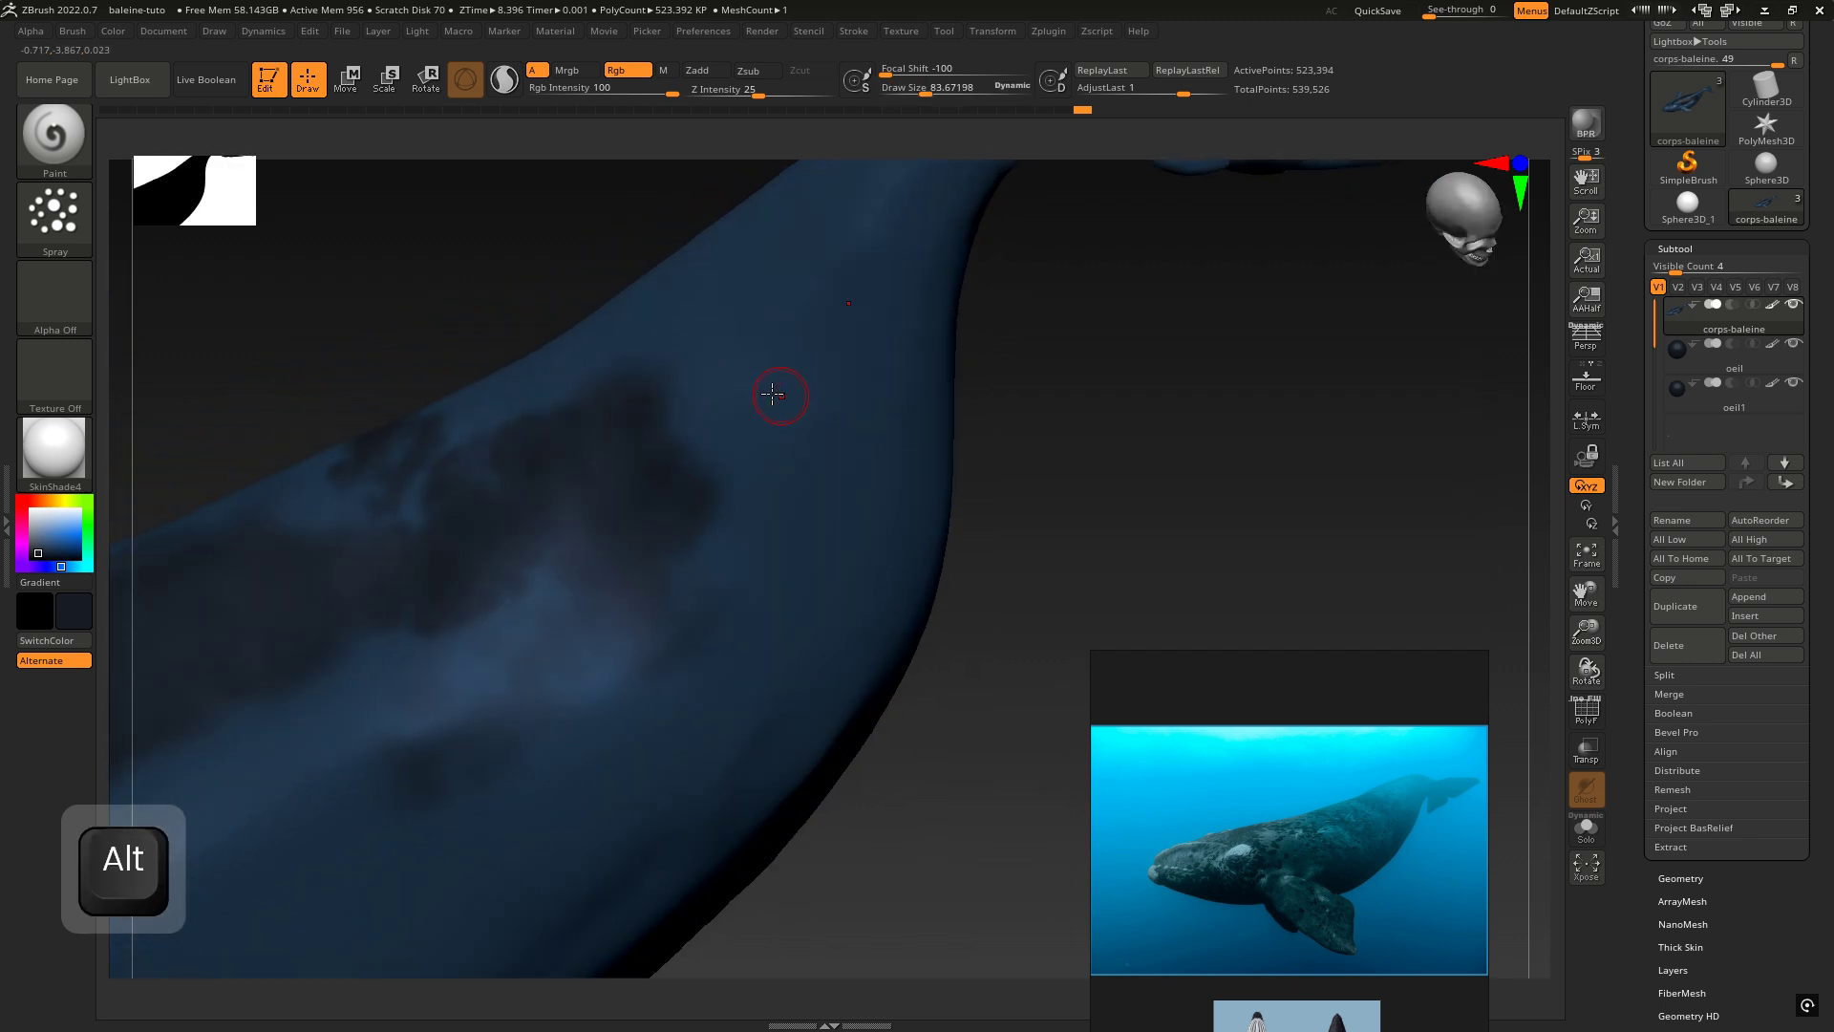
pyautogui.moveTo(772, 369); pyautogui.dragTo(782, 513)
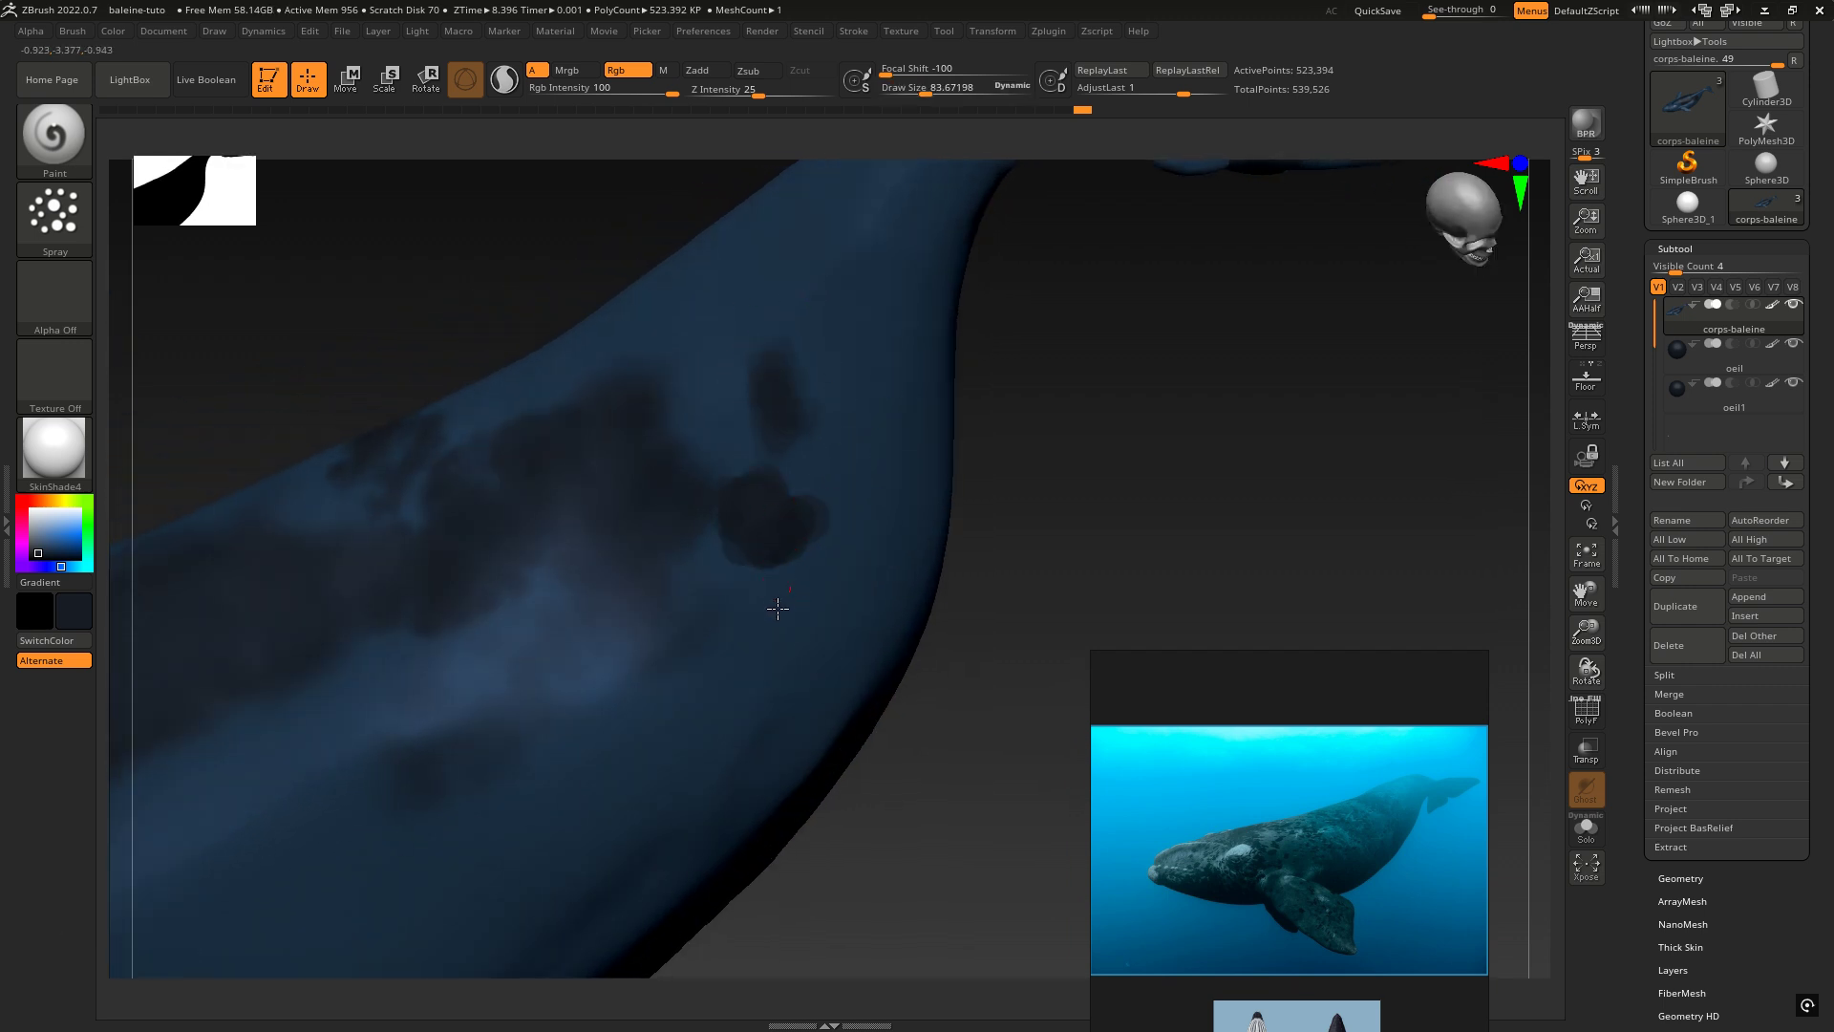
# Step: Spray more sharp-edged dark spots below the cluster near the tail and forward along the lower flank
pyautogui.moveTo(777, 608)
pyautogui.mouseDown()
pyautogui.moveTo(667, 643)
pyautogui.moveTo(611, 741)
pyautogui.moveTo(479, 720)
pyautogui.moveTo(732, 701)
pyautogui.moveTo(766, 651)
pyautogui.mouseUp()
pyautogui.moveTo(675, 552); pyautogui.dragTo(690, 603, button='right')
pyautogui.moveTo(690, 604); pyautogui.dragTo(679, 583)
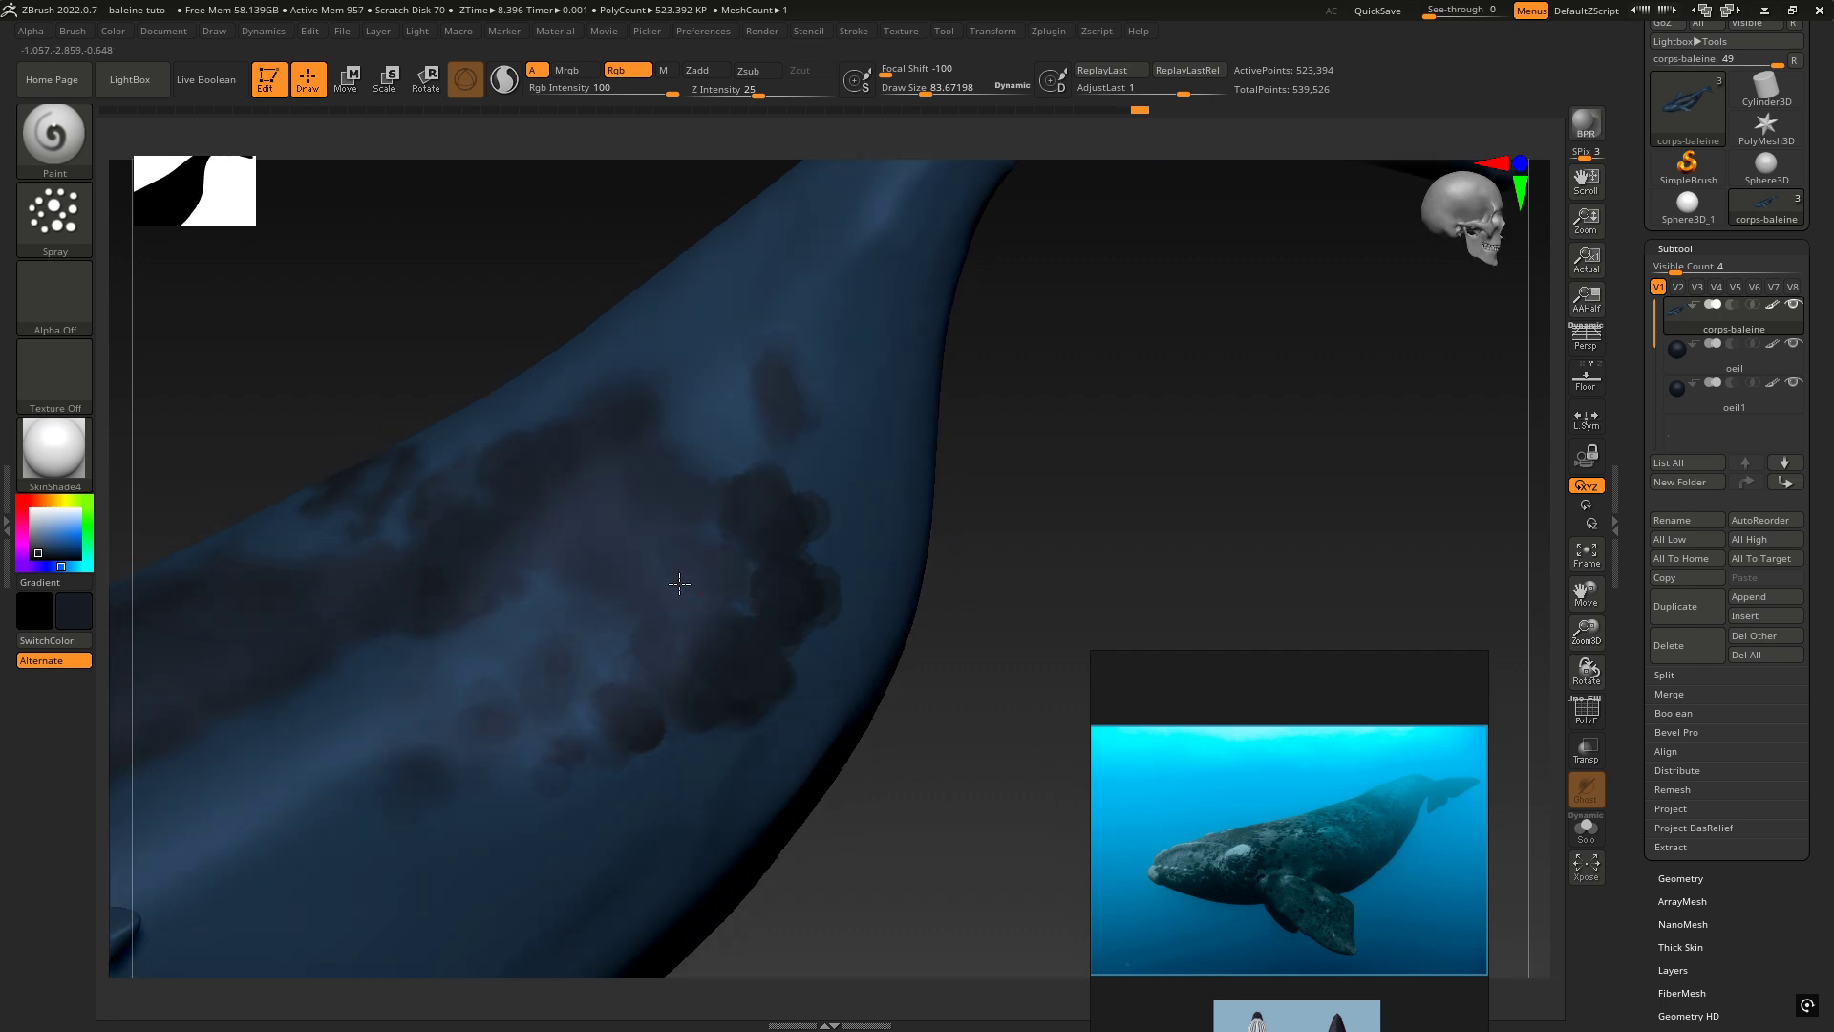
# Step: Set the brush's Focal Shift to 0 and spray a softer dark patch on the lower flank, forward of the tail spots
pyautogui.moveTo(894, 69); pyautogui.dragTo(912, 67)
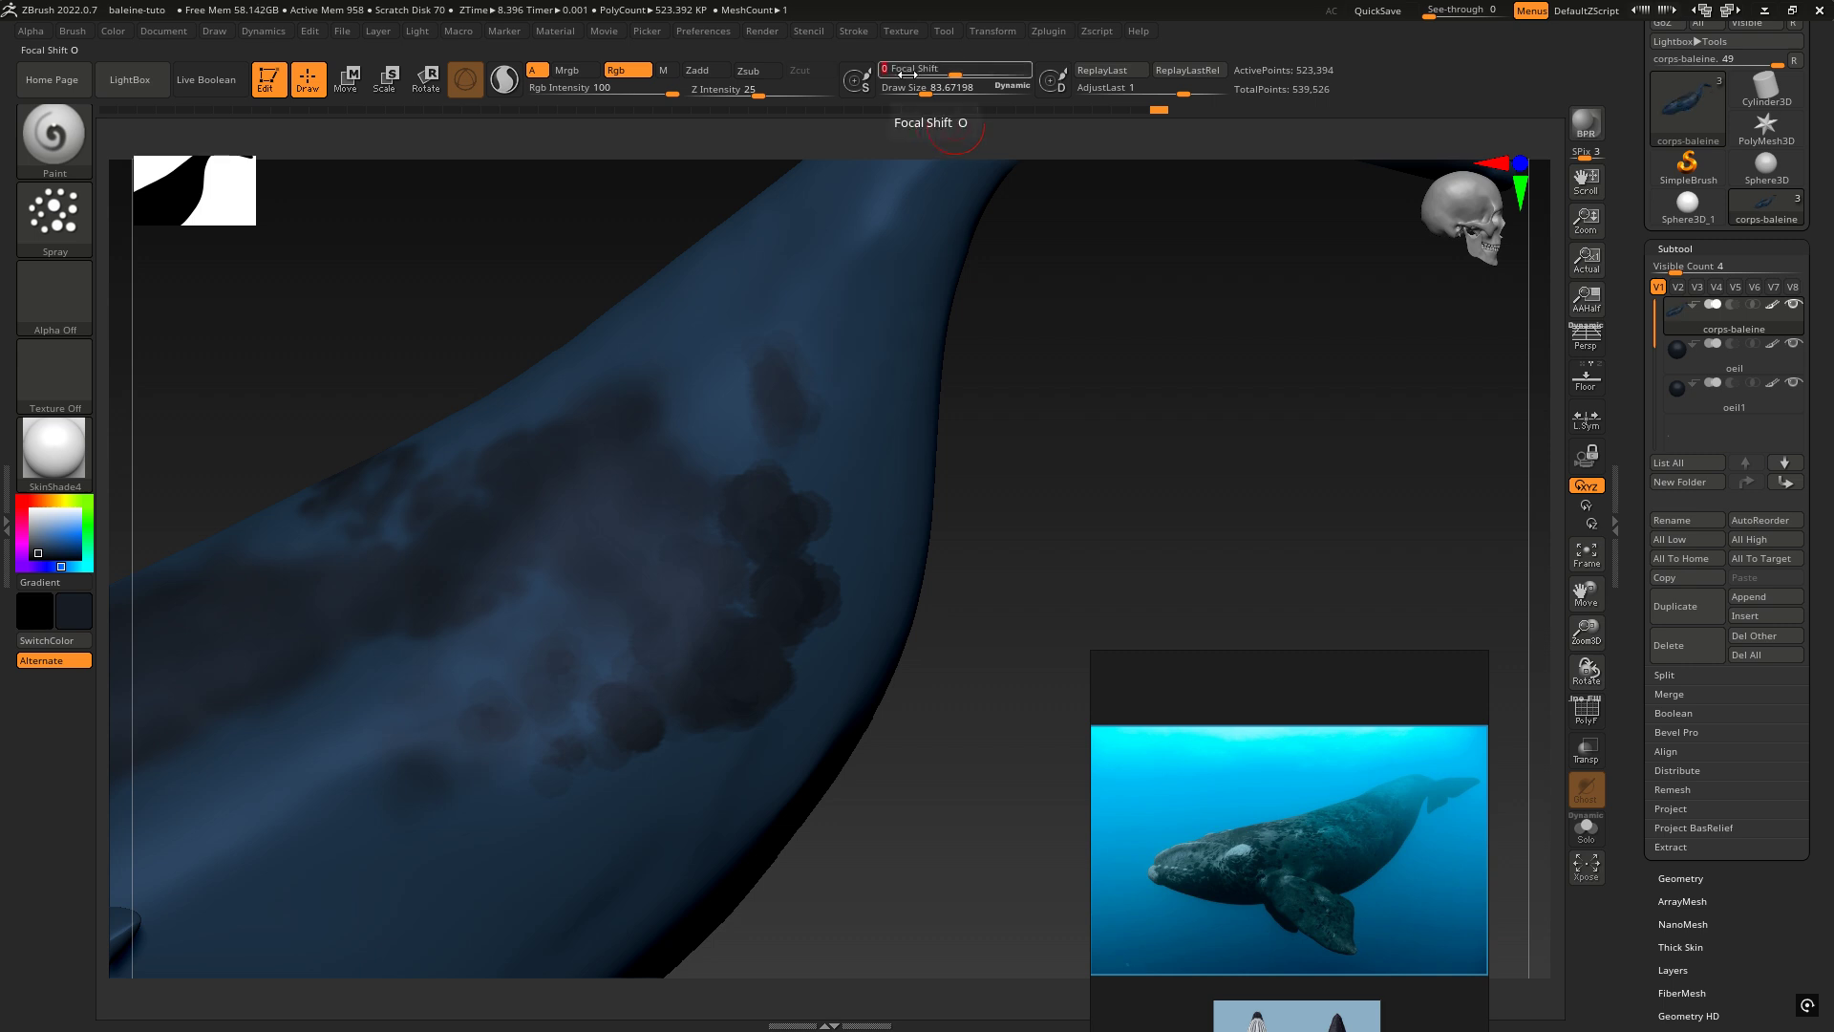
pyautogui.moveTo(490, 752)
pyautogui.mouseDown()
pyautogui.moveTo(458, 819)
pyautogui.moveTo(618, 775)
pyautogui.moveTo(685, 734)
pyautogui.mouseUp()
pyautogui.keyDown('alt'); pyautogui.moveTo(578, 545); pyautogui.dragTo(829, 364, button='right'); pyautogui.keyUp('alt')
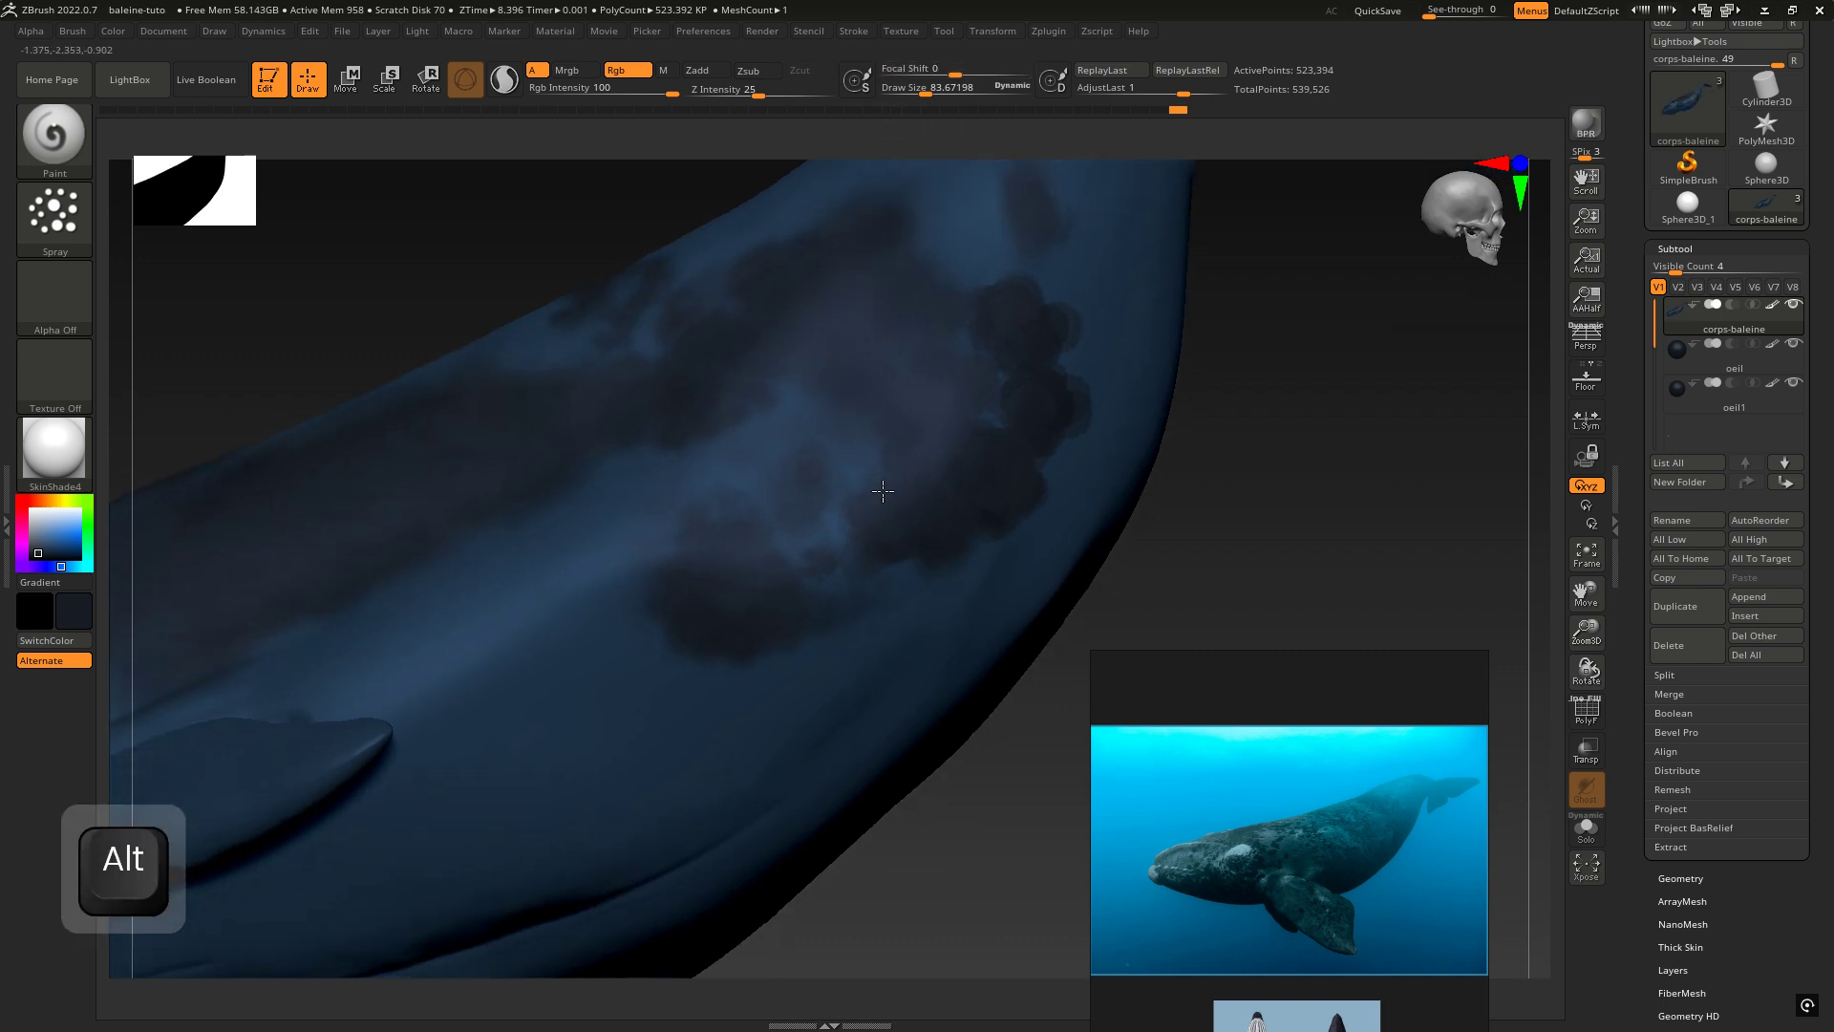
# Step: Sample the body's dark blue and spray it over the rear flank spots to break up their hard outlines
pyautogui.moveTo(882, 491)
pyautogui.mouseDown(button='right')
pyautogui.moveTo(876, 541)
pyautogui.moveTo(790, 512)
pyautogui.moveTo(602, 616)
pyautogui.mouseUp(button='right')
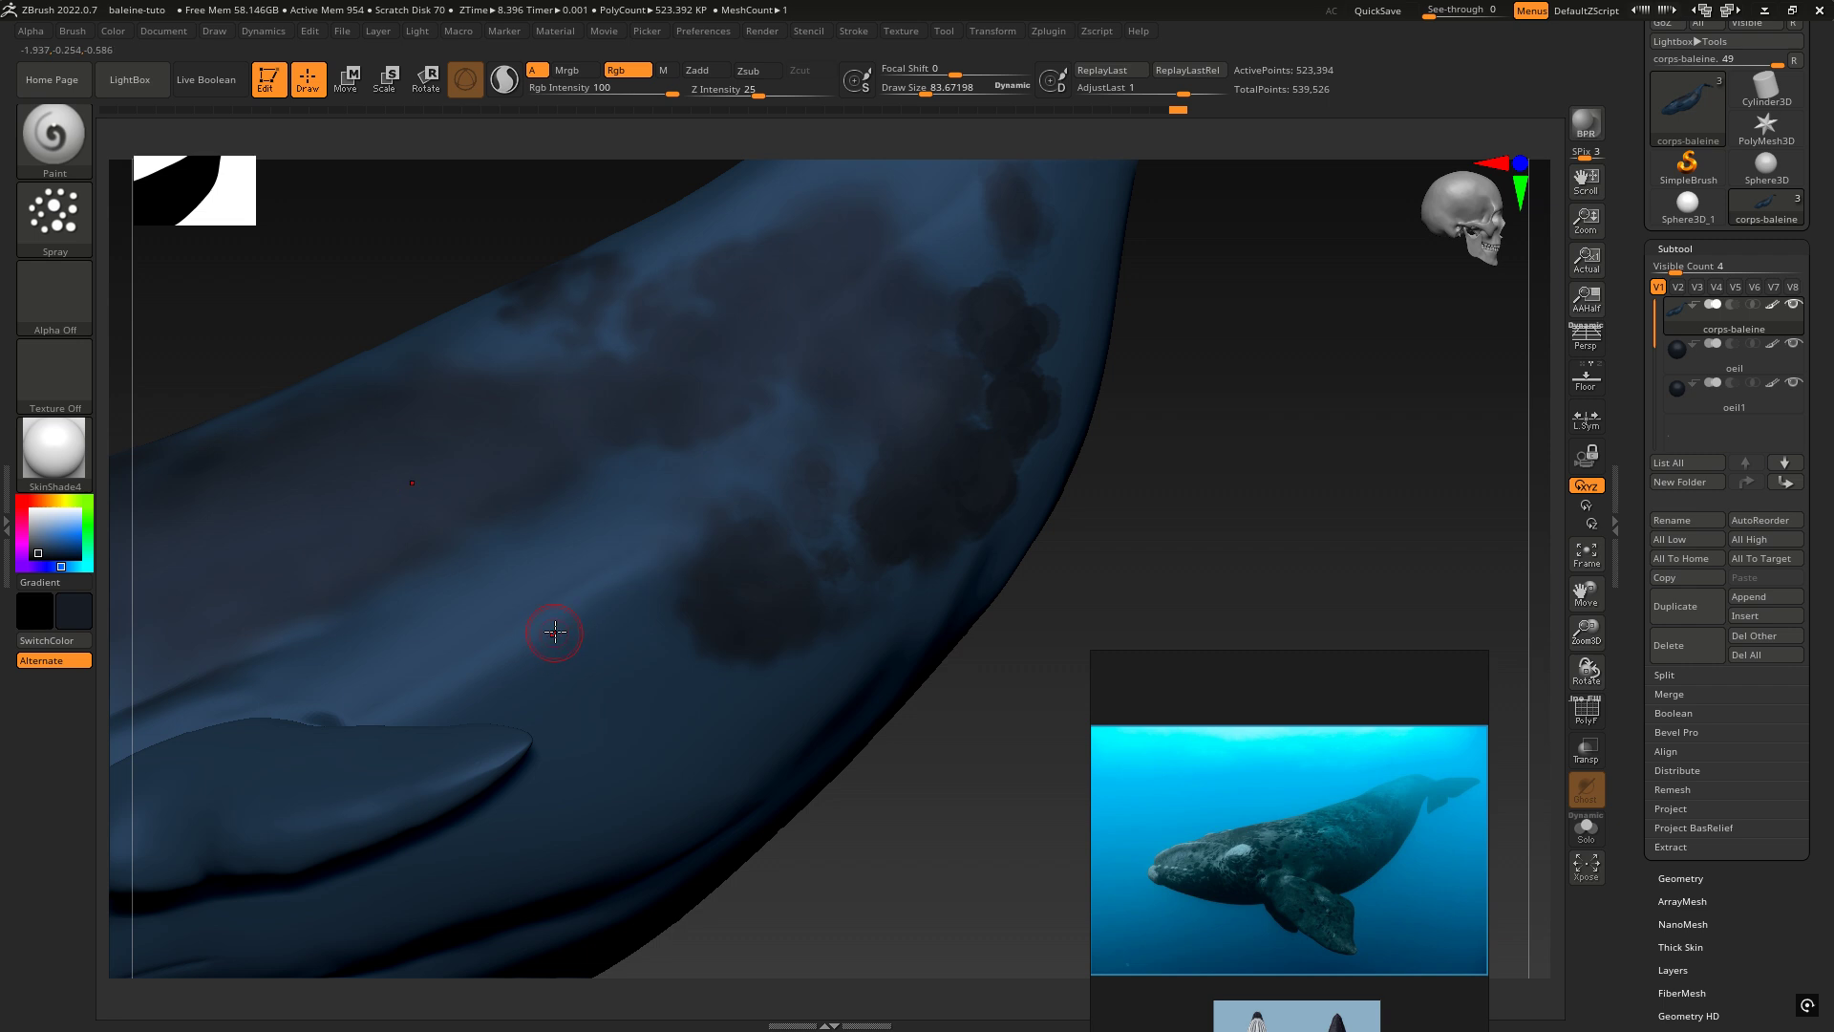
pyautogui.press('c')
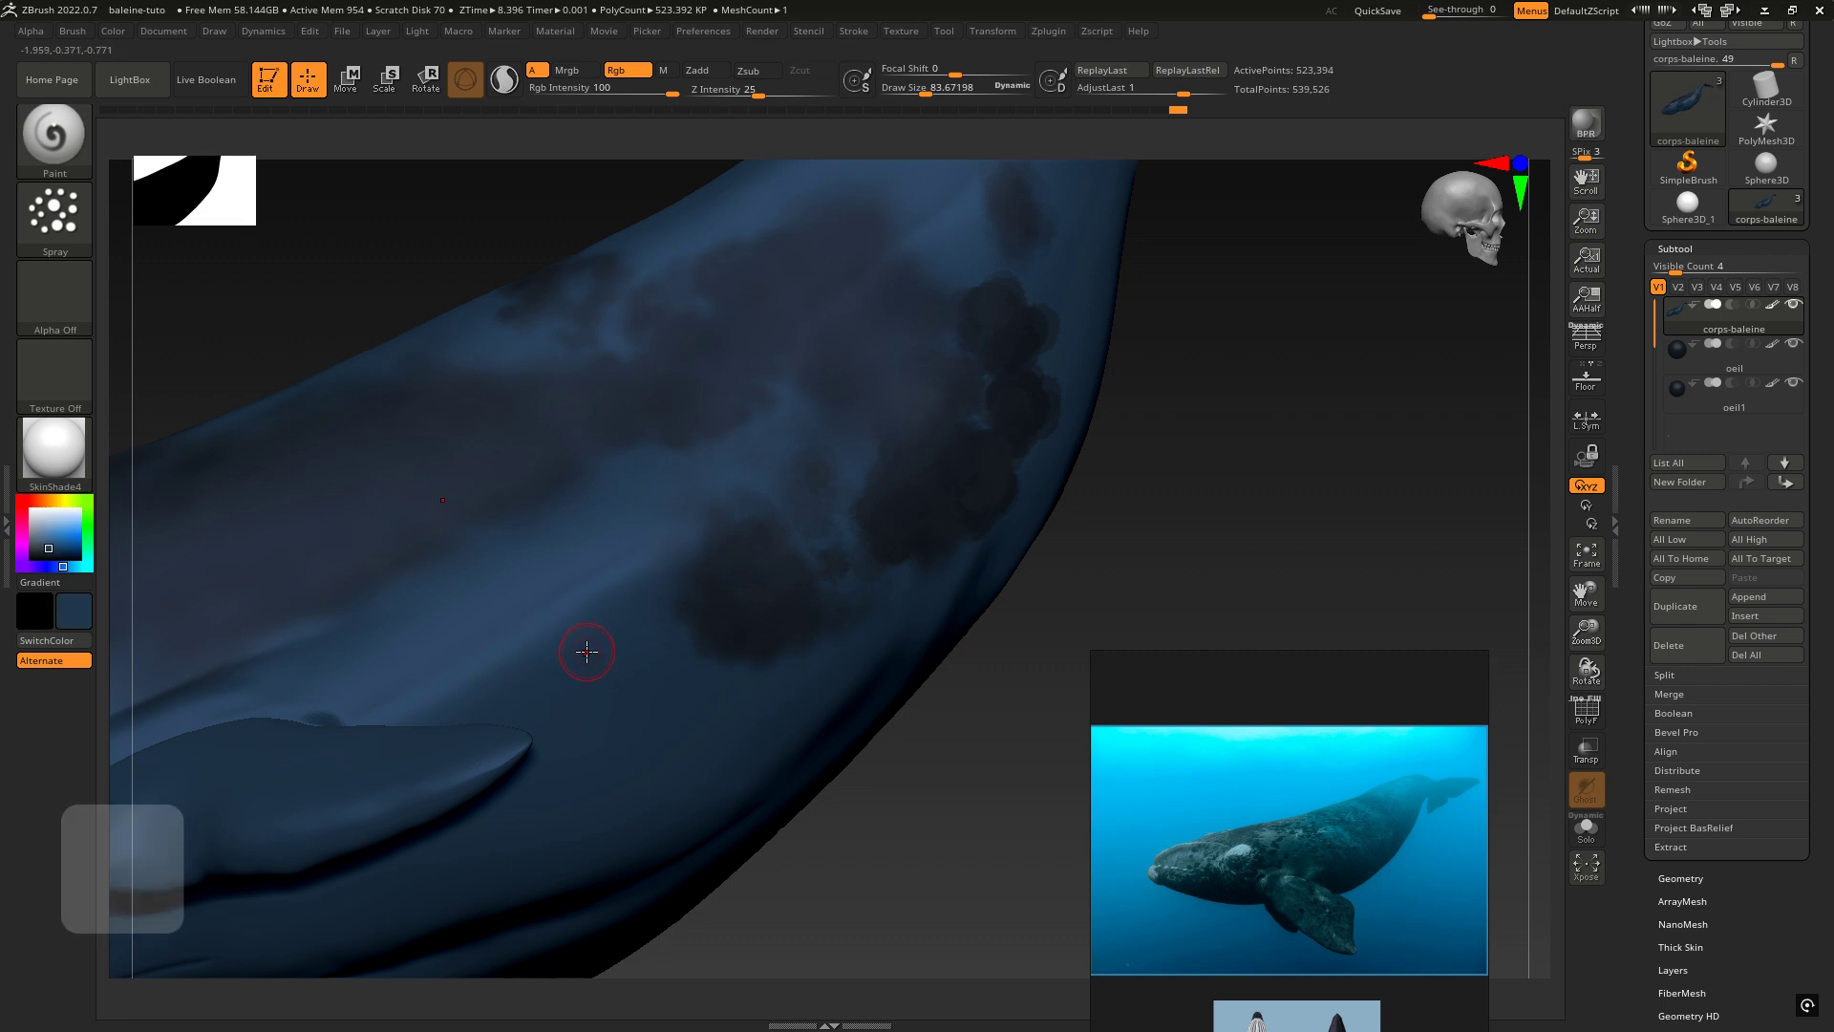
pyautogui.moveTo(585, 653); pyautogui.dragTo(945, 452, button='right')
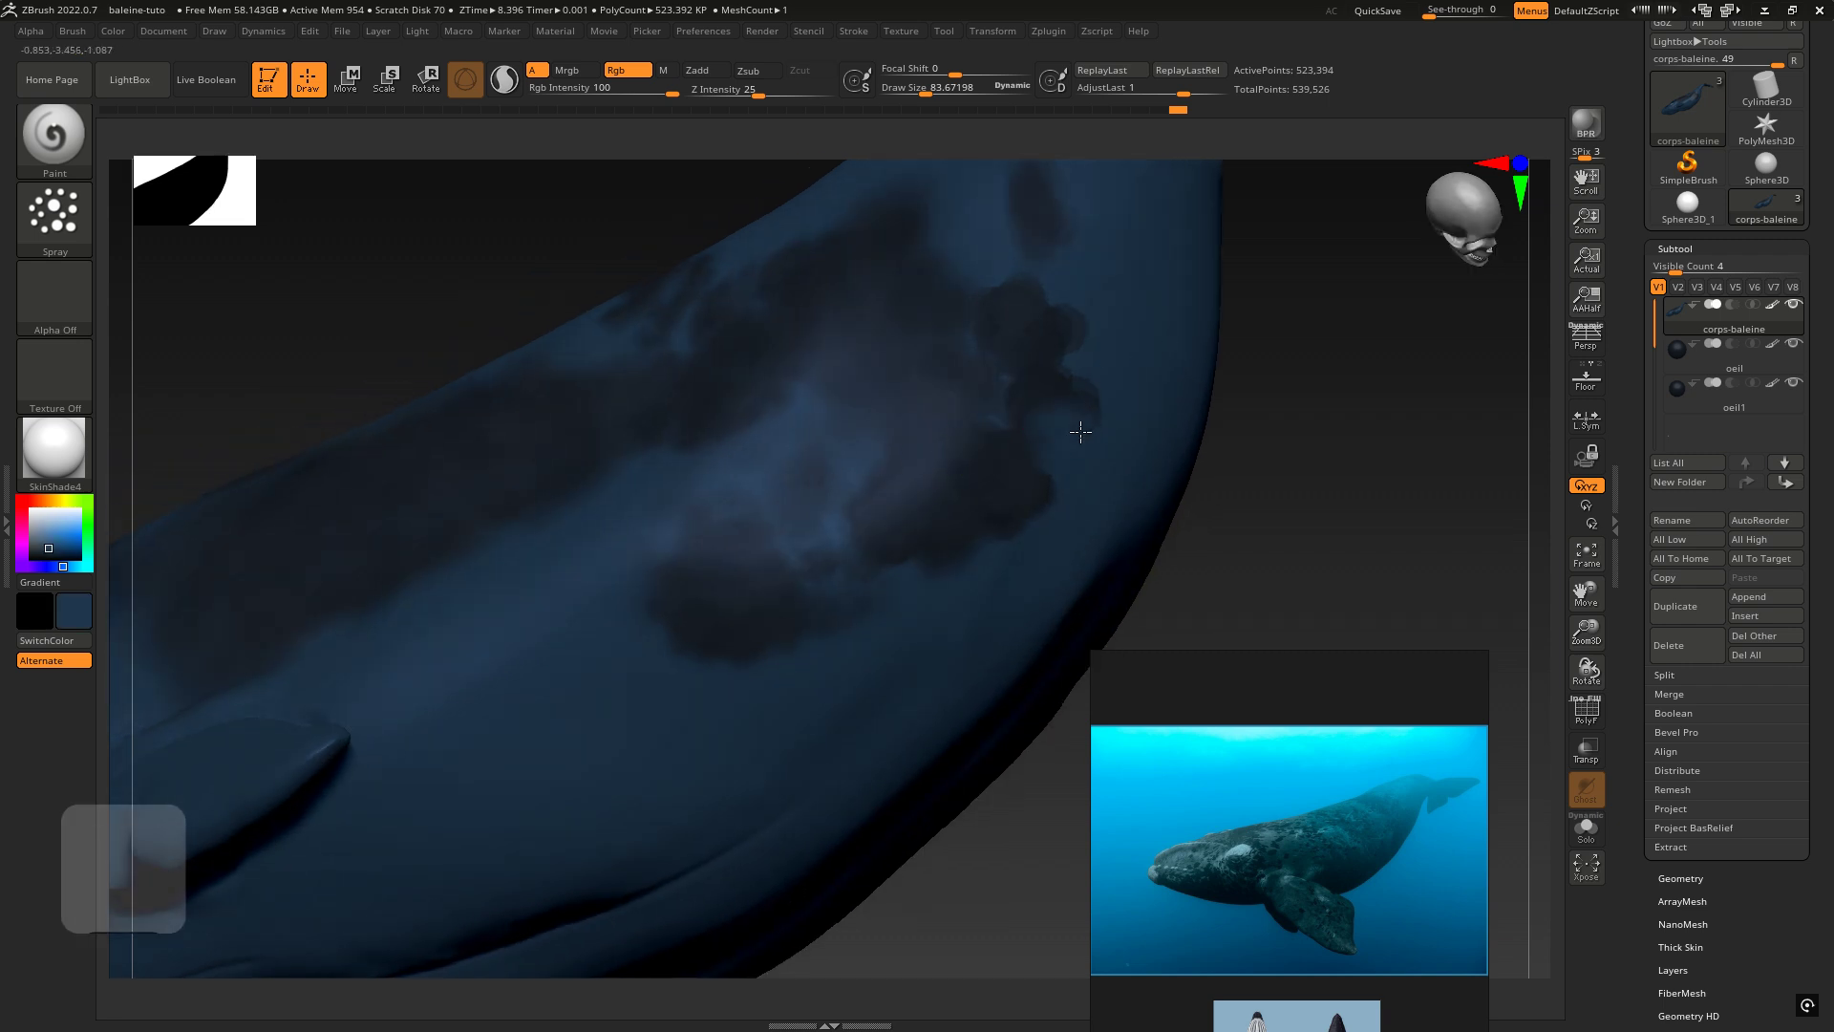
pyautogui.moveTo(1028, 386)
pyautogui.mouseDown()
pyautogui.moveTo(1064, 311)
pyautogui.moveTo(970, 394)
pyautogui.mouseUp()
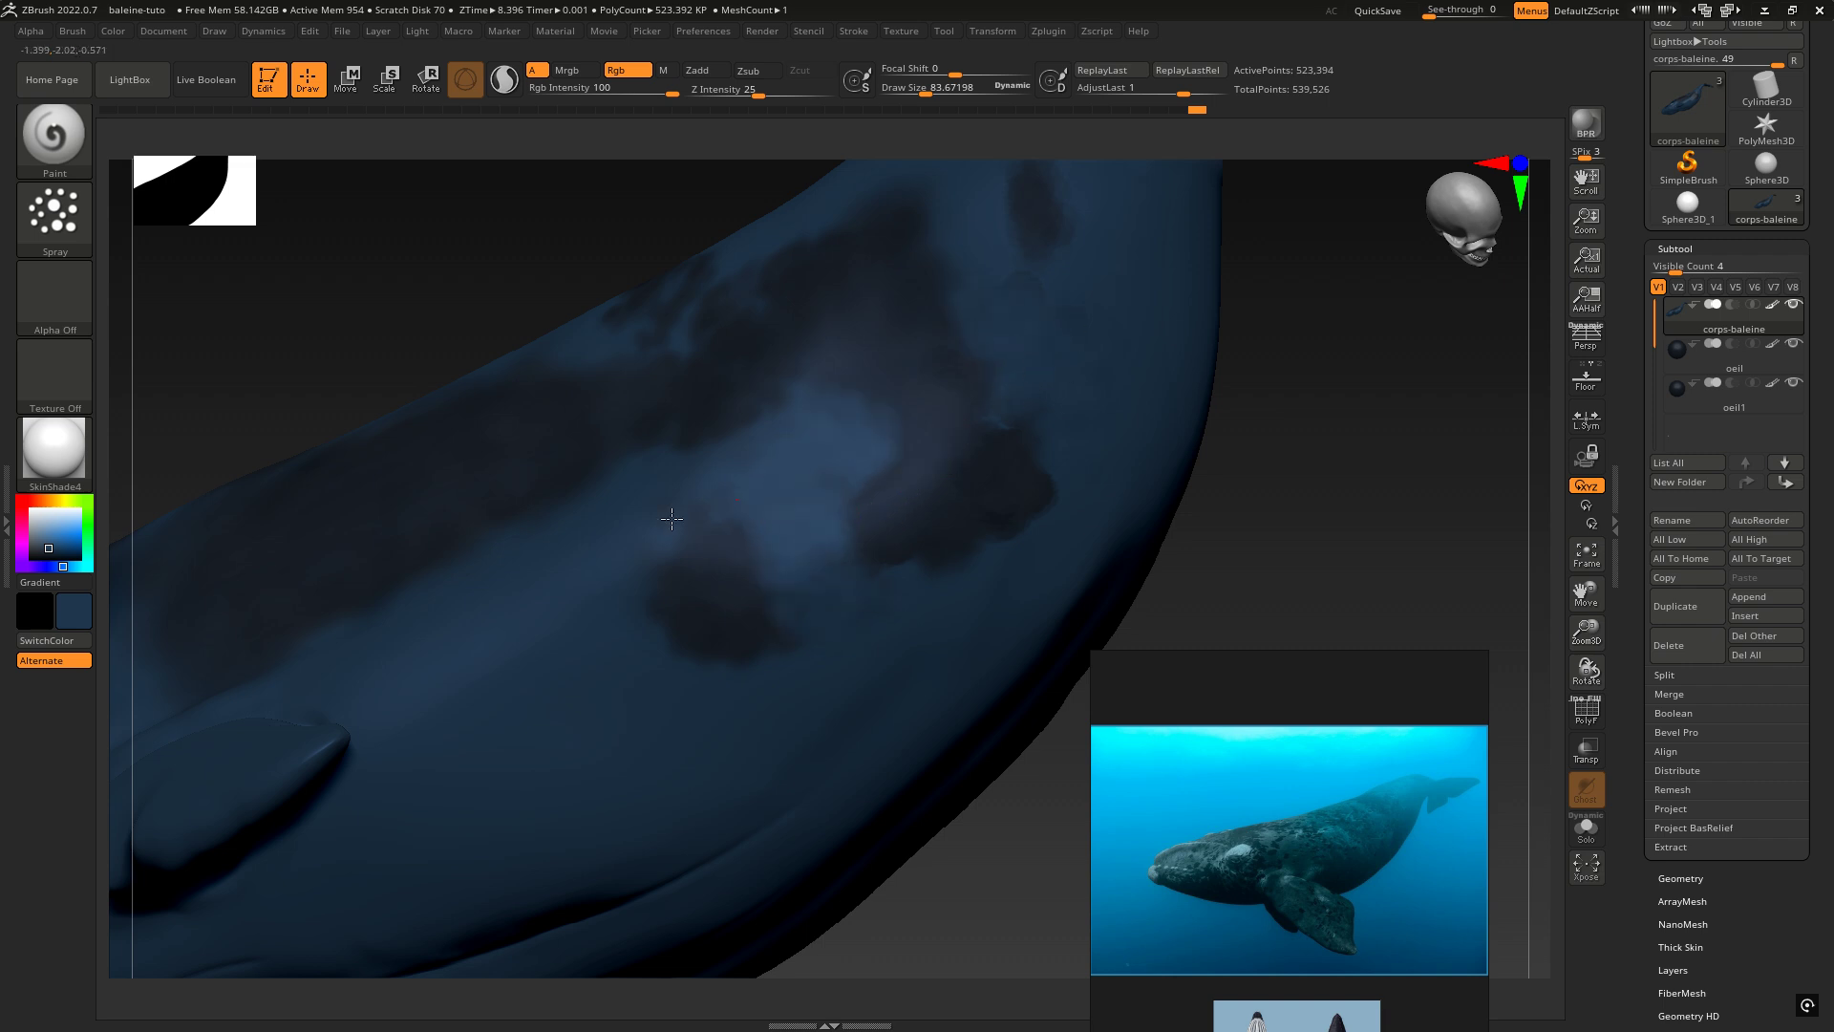
pyautogui.moveTo(761, 639); pyautogui.dragTo(607, 561, button='right')
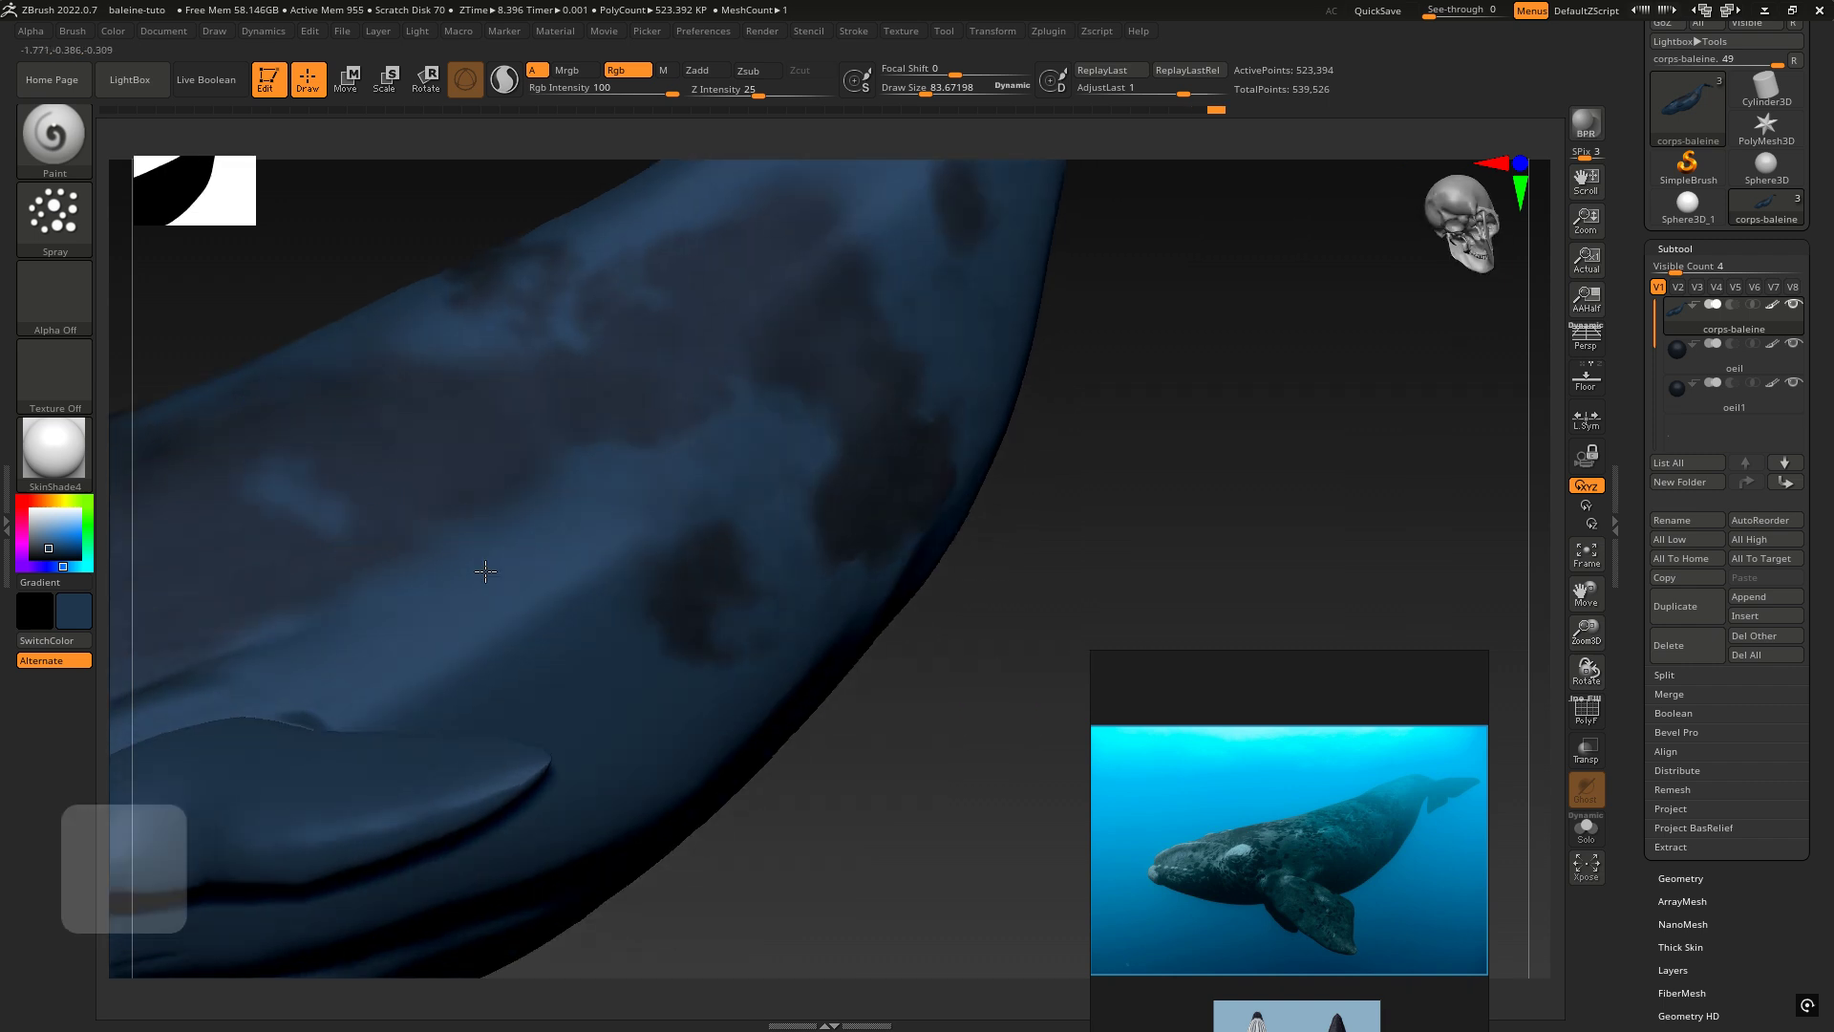
# Step: Check the whole body and spray more dark blue into the rear flank patches to thin them out
pyautogui.keyDown('ctrl'); pyautogui.moveTo(431, 524); pyautogui.dragTo(521, 497, button='right'); pyautogui.keyUp('ctrl')
pyautogui.keyDown('alt'); pyautogui.moveTo(521, 497); pyautogui.dragTo(748, 462, button='right'); pyautogui.keyUp('alt')
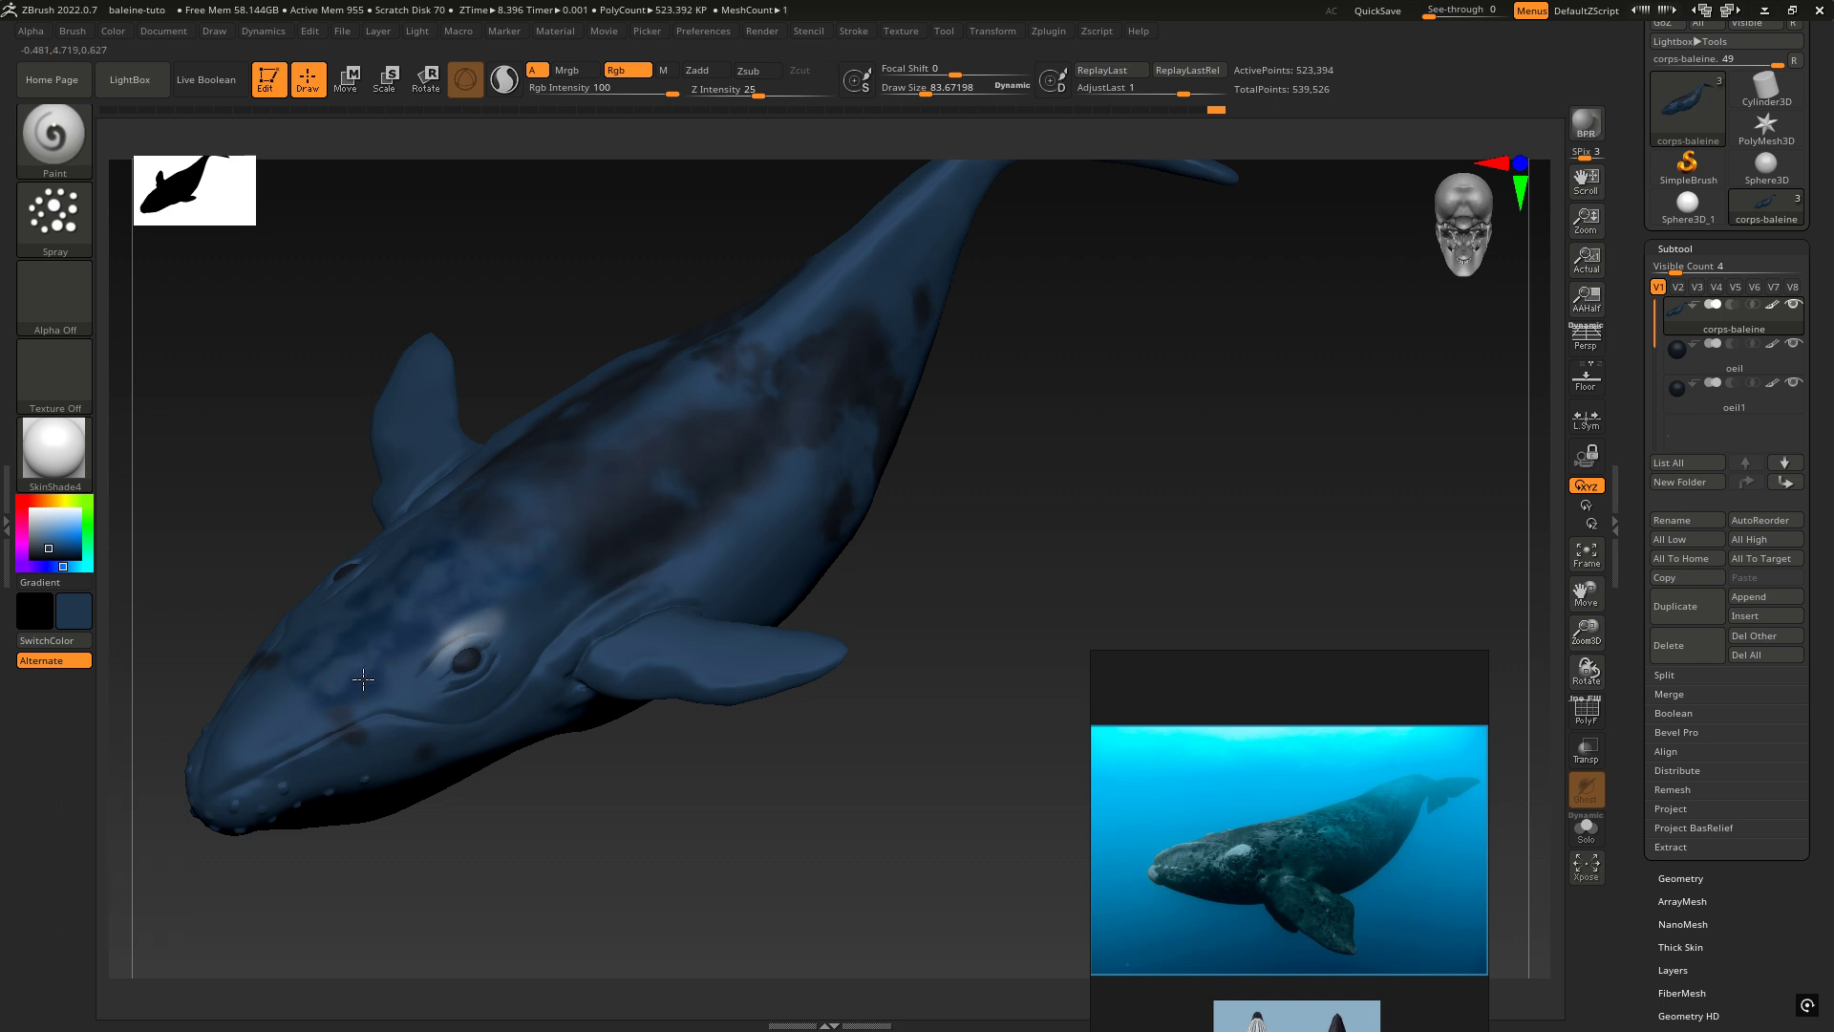
pyautogui.moveTo(393, 662); pyautogui.dragTo(407, 615, button='right')
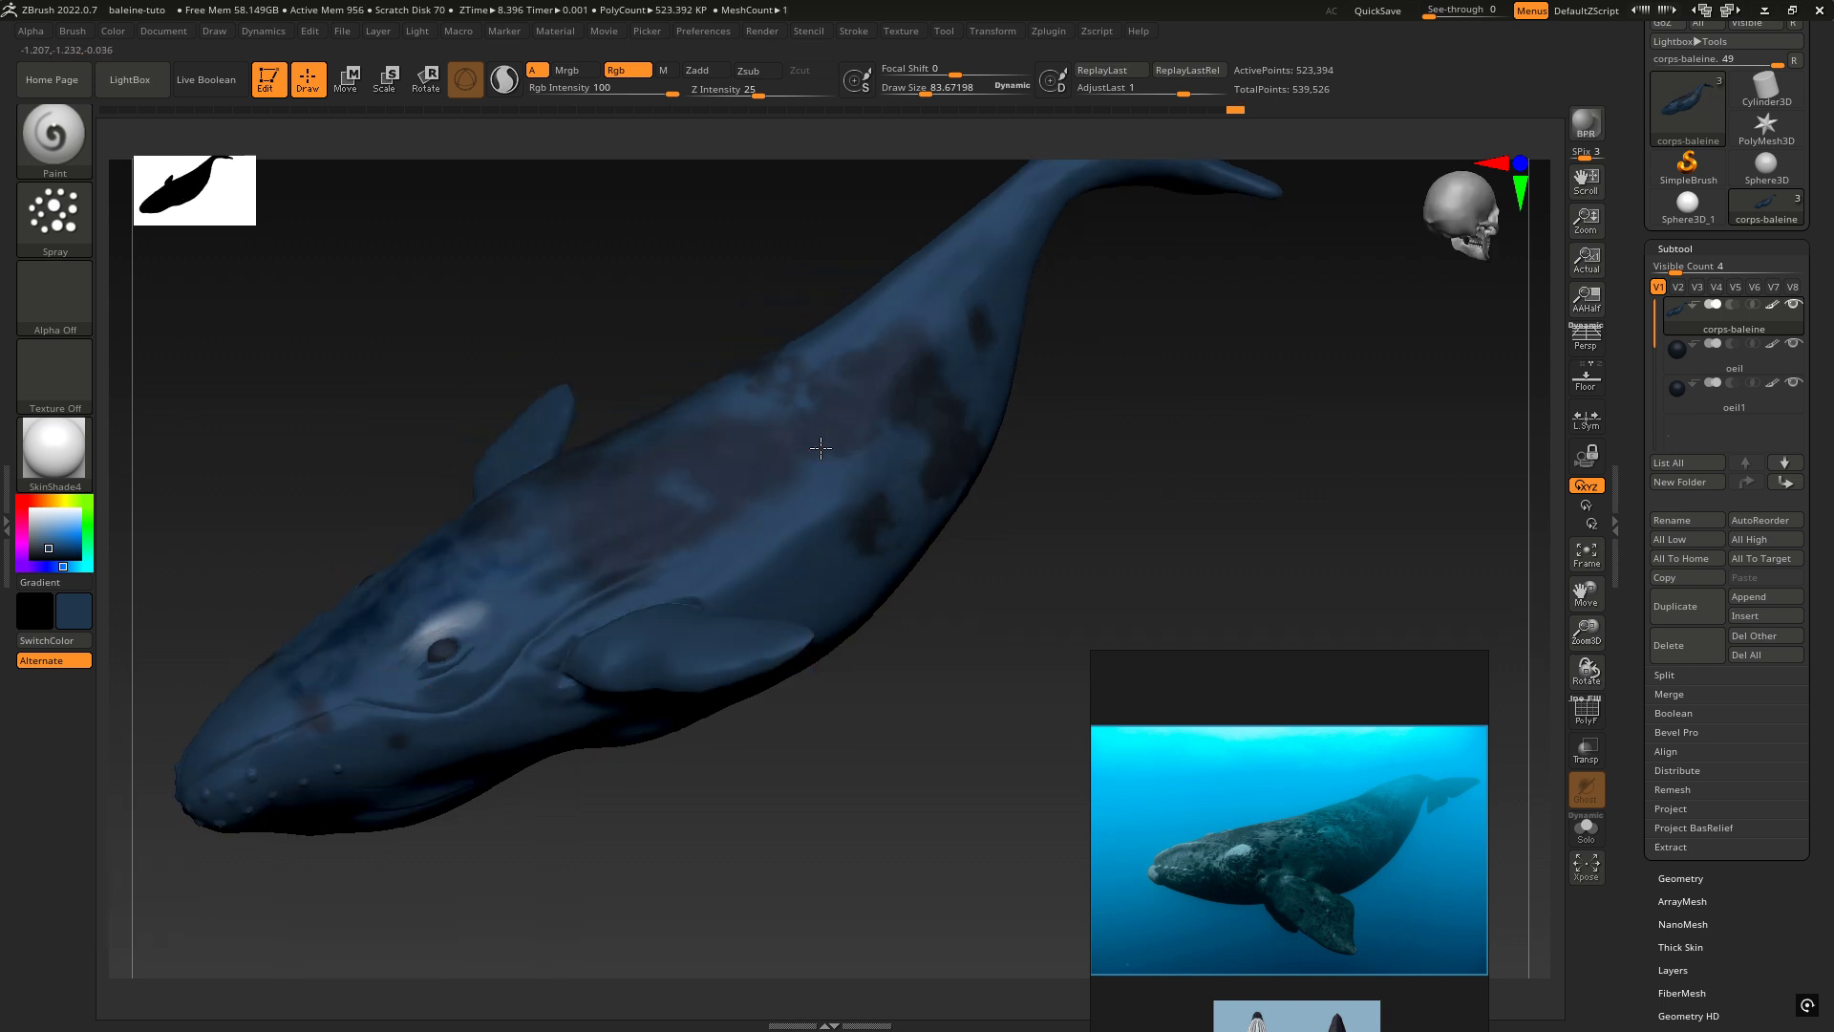
pyautogui.moveTo(827, 527); pyautogui.dragTo(919, 472, button='right')
pyautogui.moveTo(1020, 459); pyautogui.dragTo(951, 413)
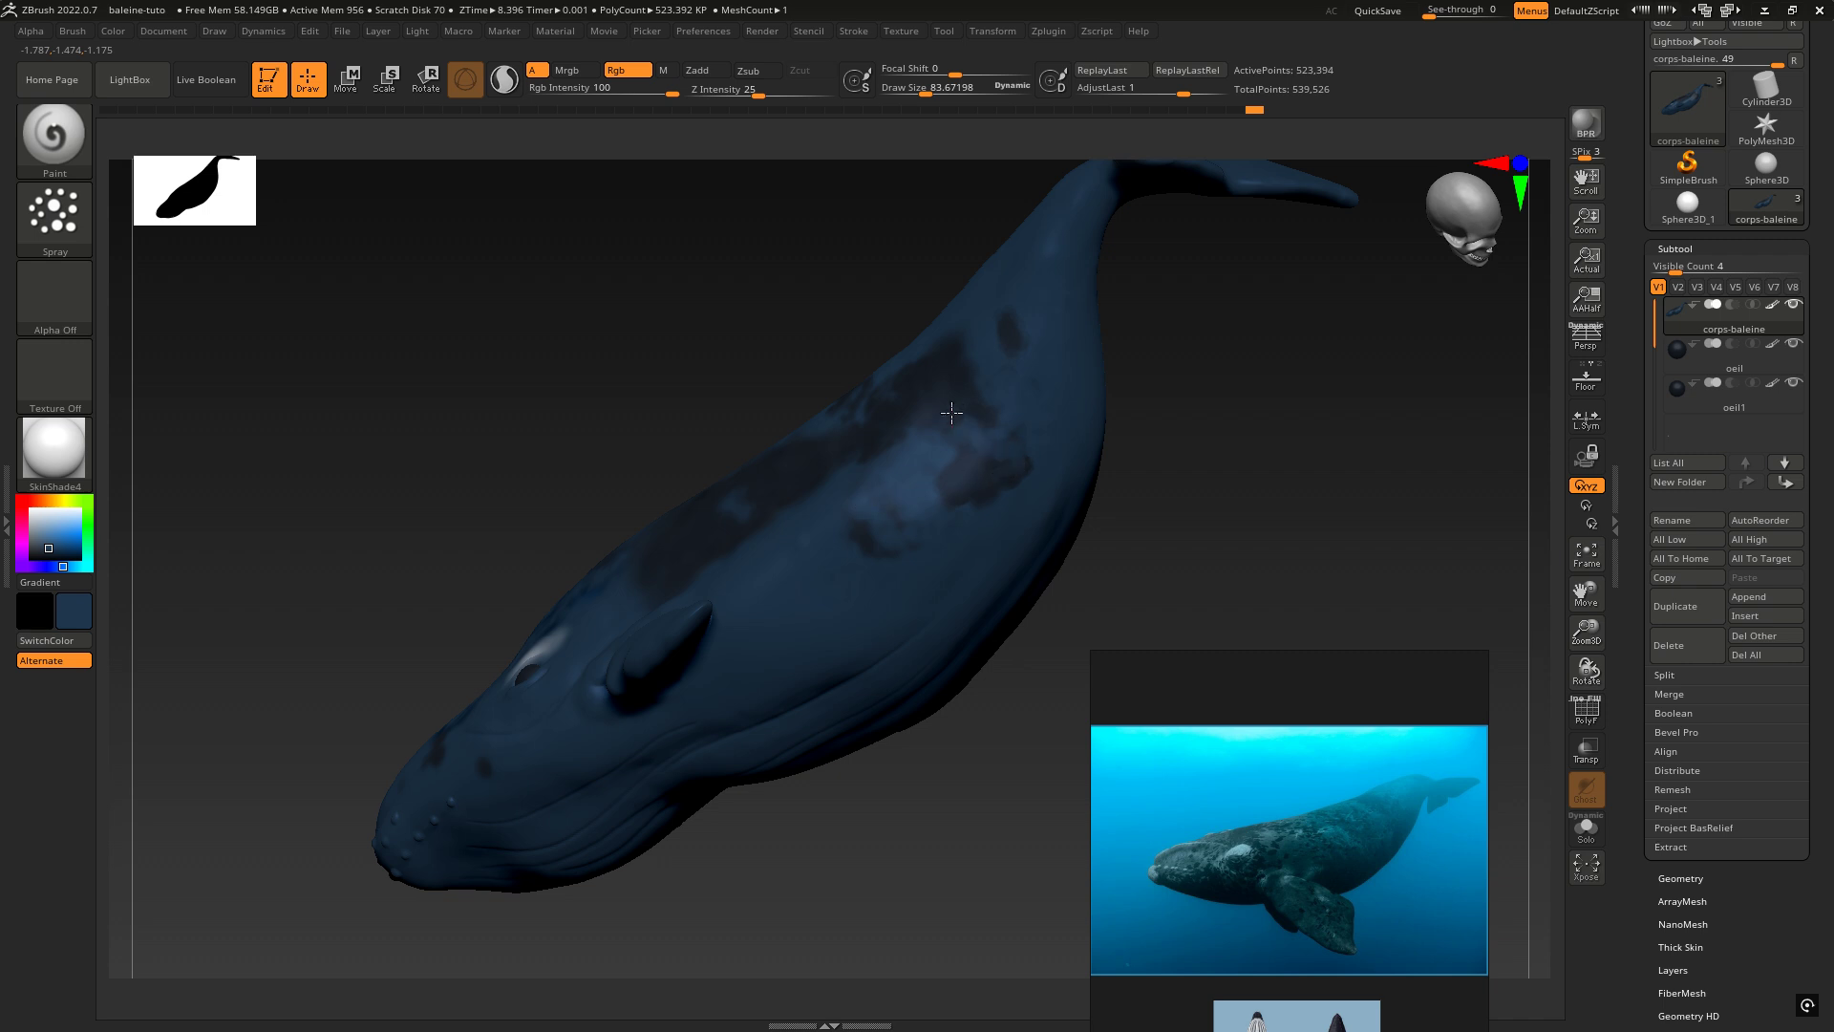
pyautogui.moveTo(869, 421); pyautogui.dragTo(769, 424, button='right')
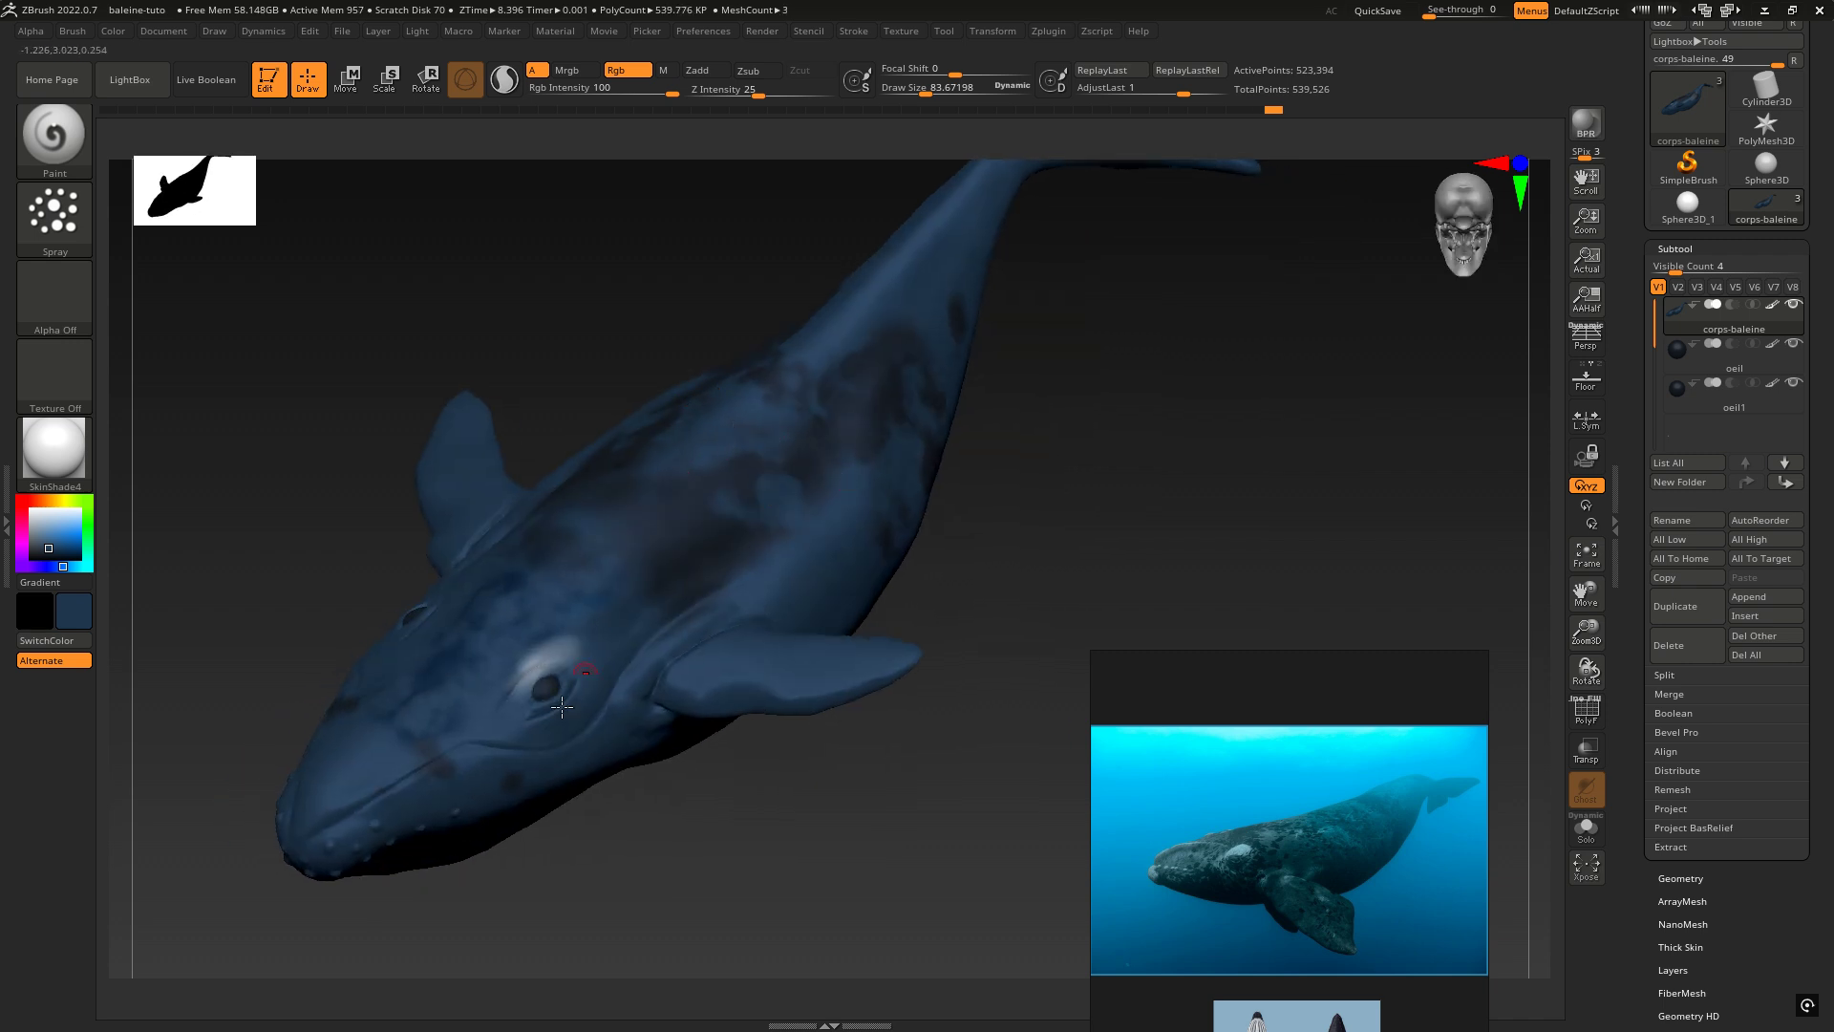
# Step: Spray dark blue over the dark patches behind the eye and above the flipper to make them more mottled
pyautogui.keyDown('ctrl'); pyautogui.moveTo(562, 706); pyautogui.dragTo(811, 545, button='right'); pyautogui.keyUp('ctrl')
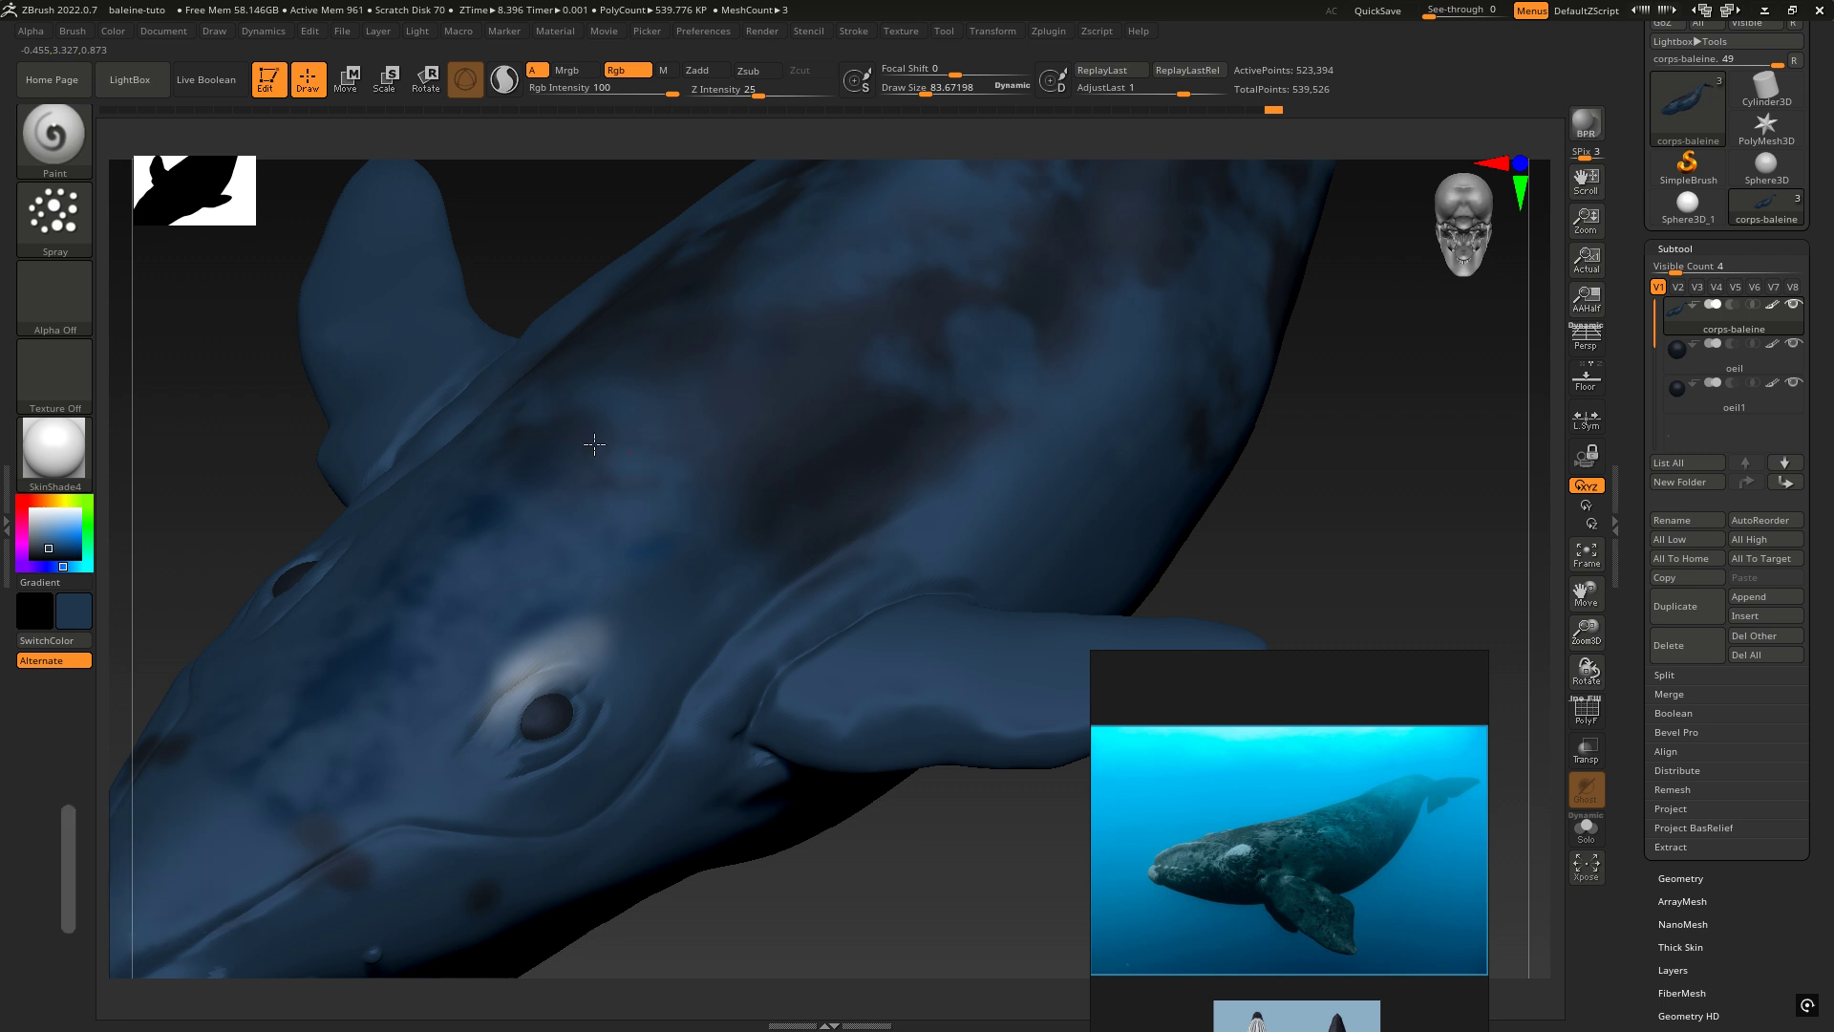
pyautogui.moveTo(880, 410); pyautogui.dragTo(792, 374, button='right')
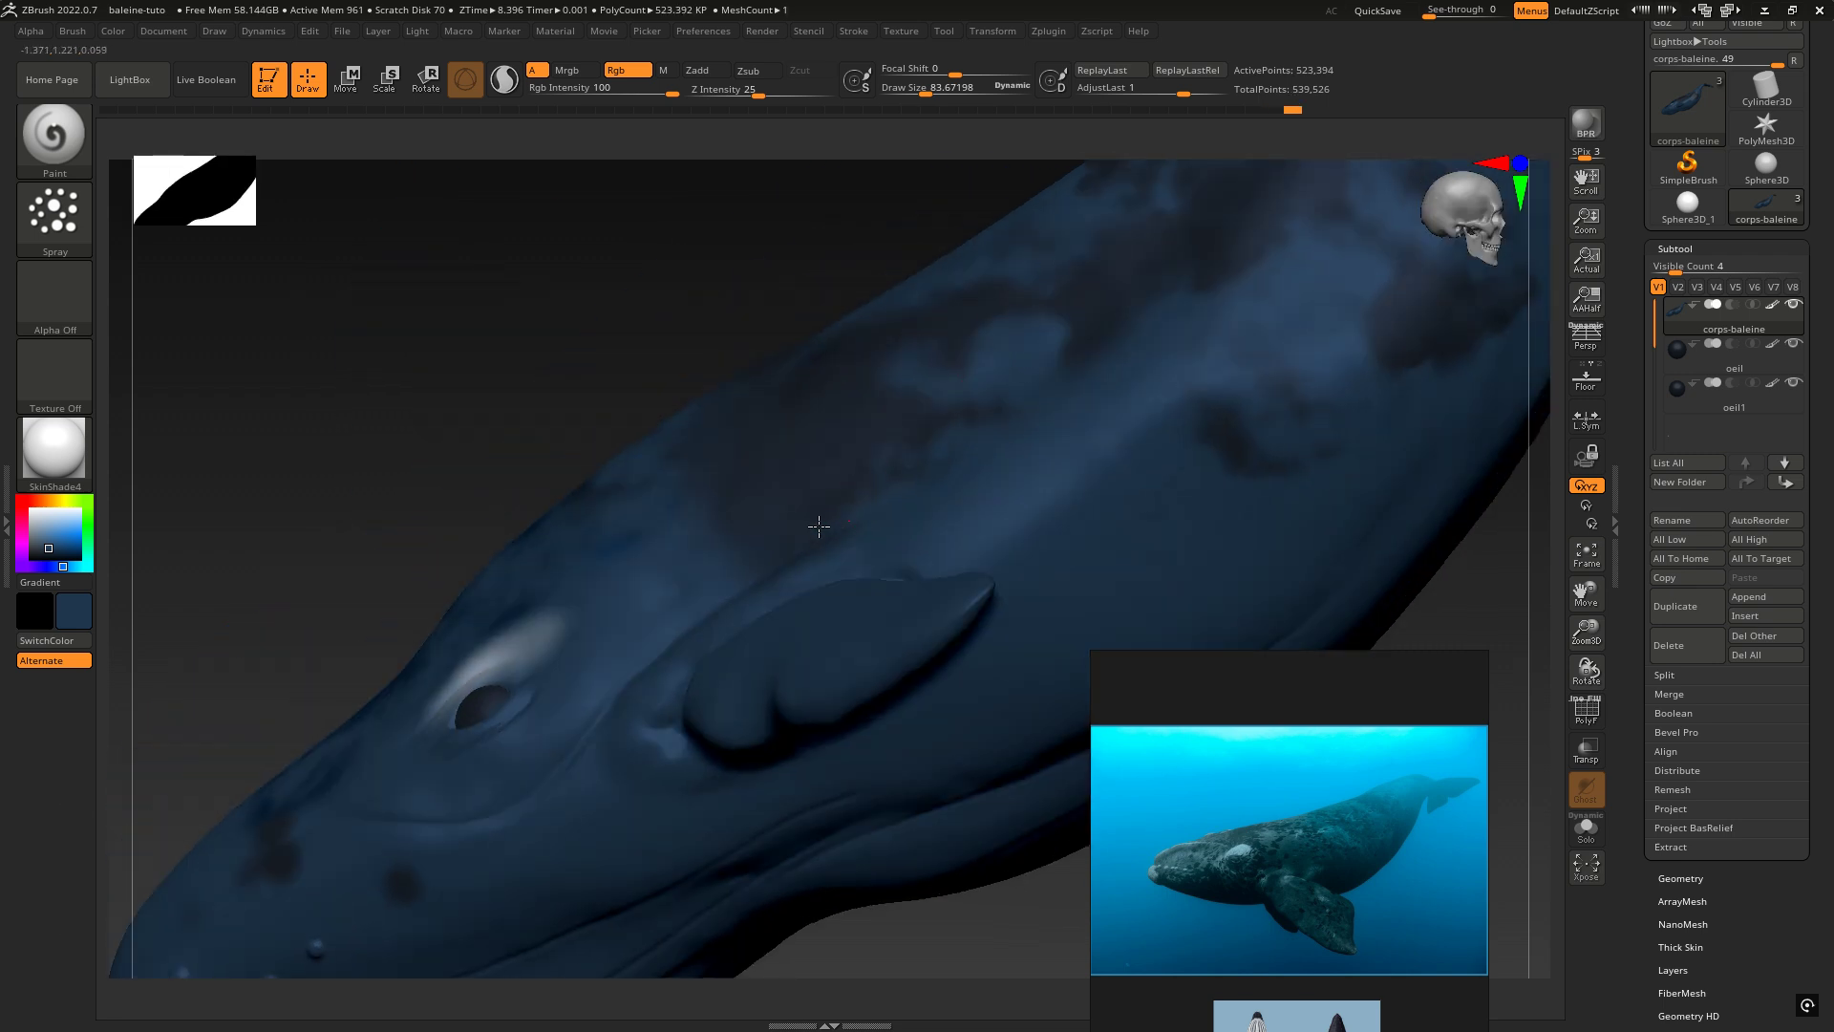
pyautogui.moveTo(702, 511); pyautogui.dragTo(784, 504, button='right')
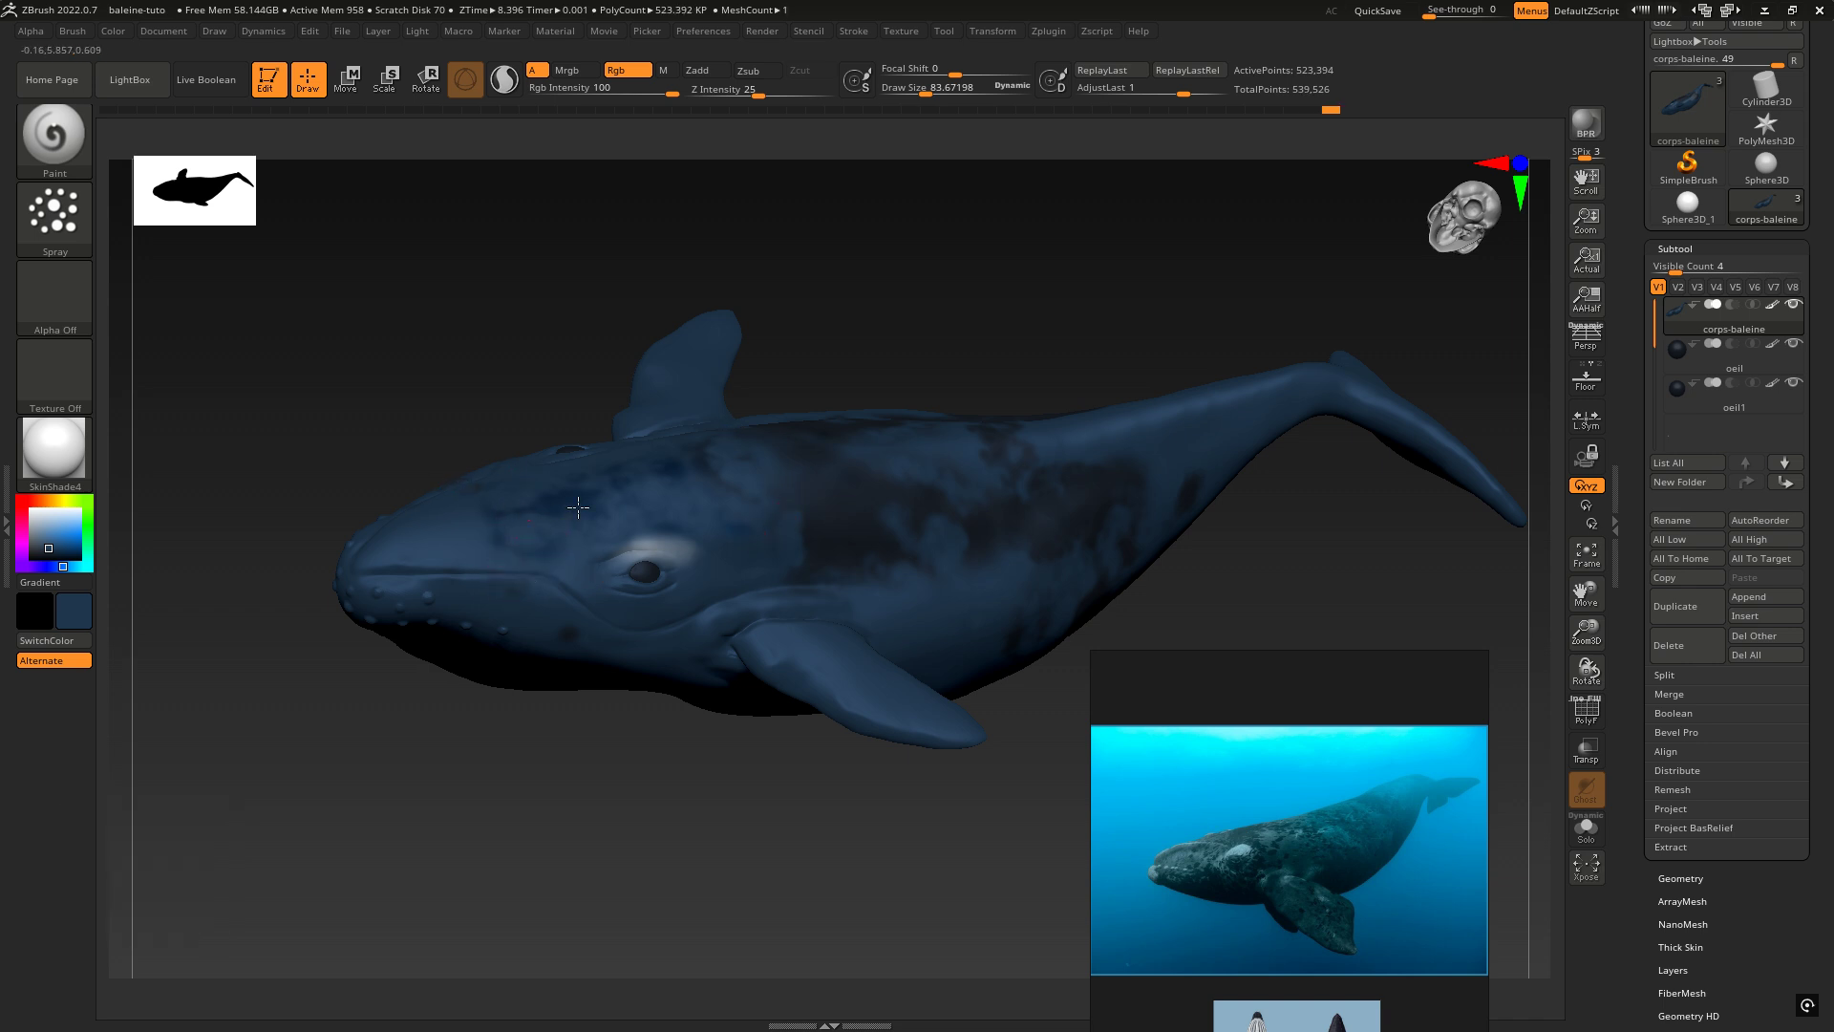
pyautogui.moveTo(679, 492)
pyautogui.mouseDown(button='right')
pyautogui.moveTo(614, 586)
pyautogui.moveTo(720, 507)
pyautogui.moveTo(830, 545)
pyautogui.moveTo(827, 474)
pyautogui.moveTo(955, 512)
pyautogui.moveTo(815, 489)
pyautogui.mouseUp(button='right')
pyautogui.click(829, 507)
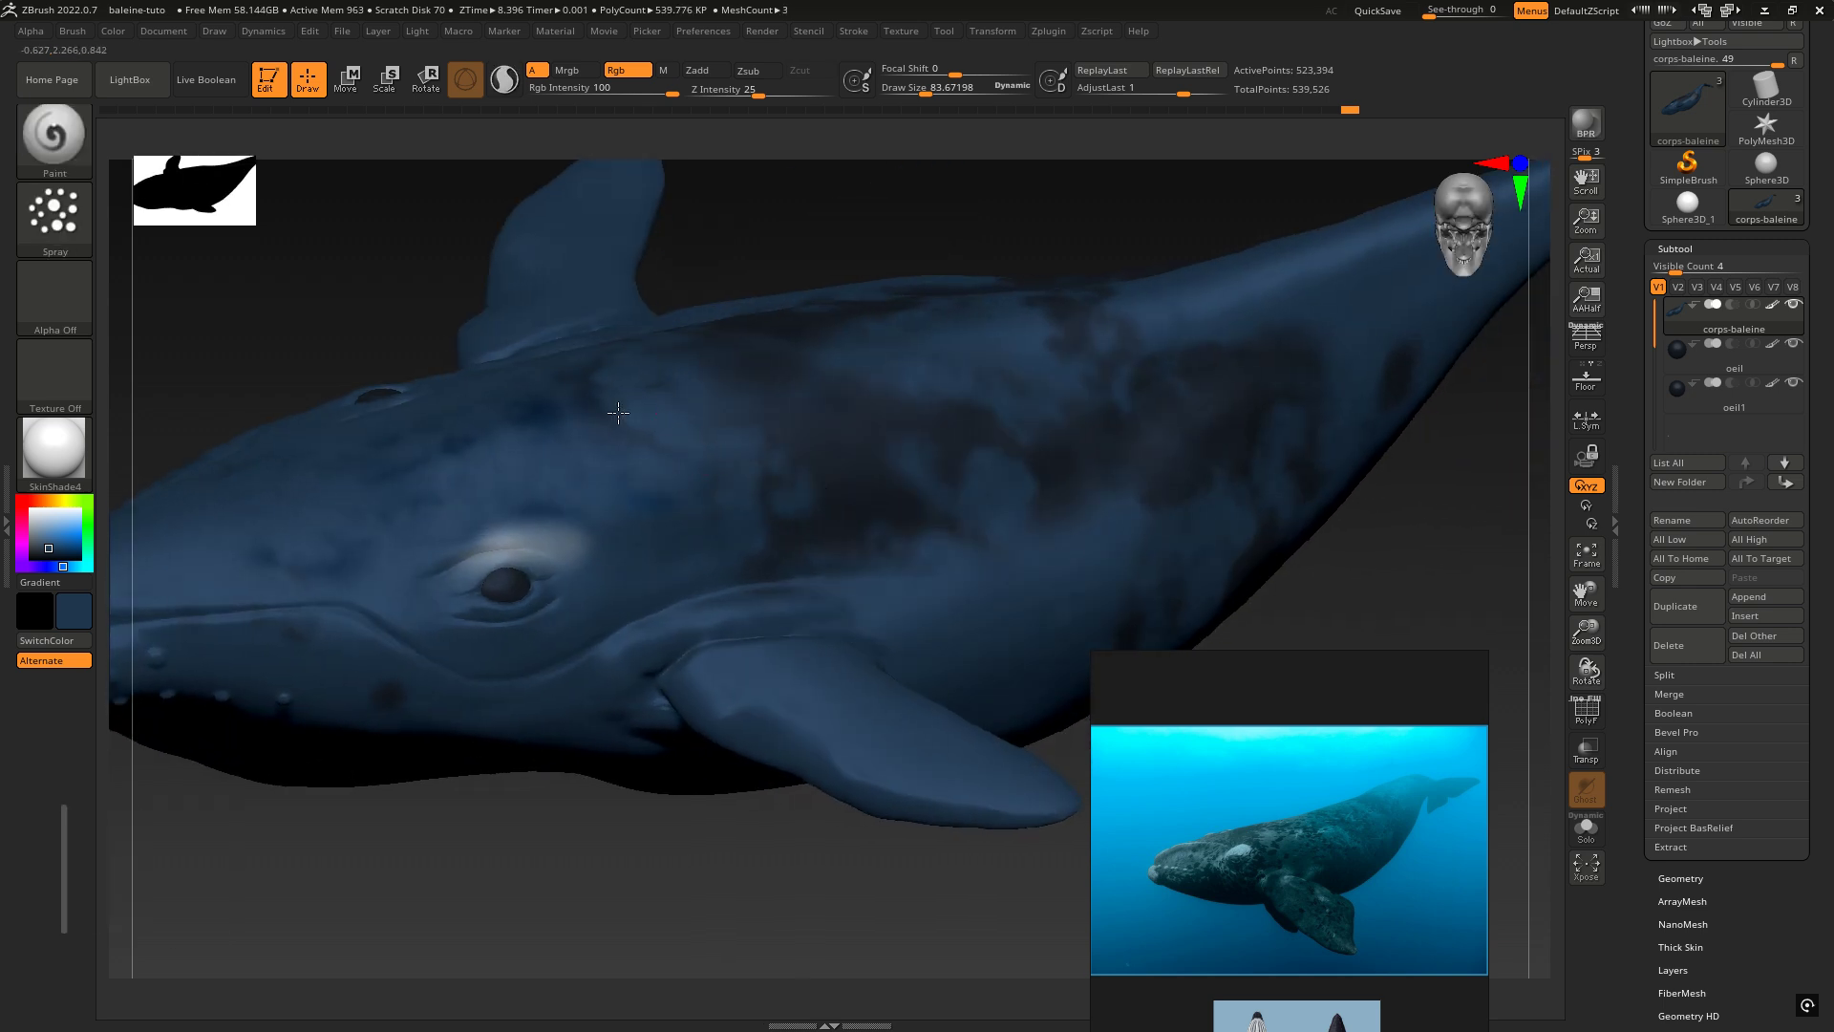
pyautogui.moveTo(690, 577)
pyautogui.mouseDown(button='right')
pyautogui.moveTo(675, 546)
pyautogui.moveTo(587, 507)
pyautogui.moveTo(667, 557)
pyautogui.moveTo(631, 533)
pyautogui.moveTo(589, 451)
pyautogui.mouseUp(button='right')
pyautogui.moveTo(945, 395)
pyautogui.mouseDown(button='right')
pyautogui.moveTo(1207, 483)
pyautogui.moveTo(577, 667)
pyautogui.moveTo(516, 519)
pyautogui.moveTo(573, 467)
pyautogui.moveTo(649, 592)
pyautogui.moveTo(746, 608)
pyautogui.mouseUp(button='right')
# Step: Switch the brush stroke to FreeHand and set the paint colour to white
pyautogui.moveTo(786, 727); pyautogui.dragTo(124, 322, button='right')
pyautogui.click(55, 215)
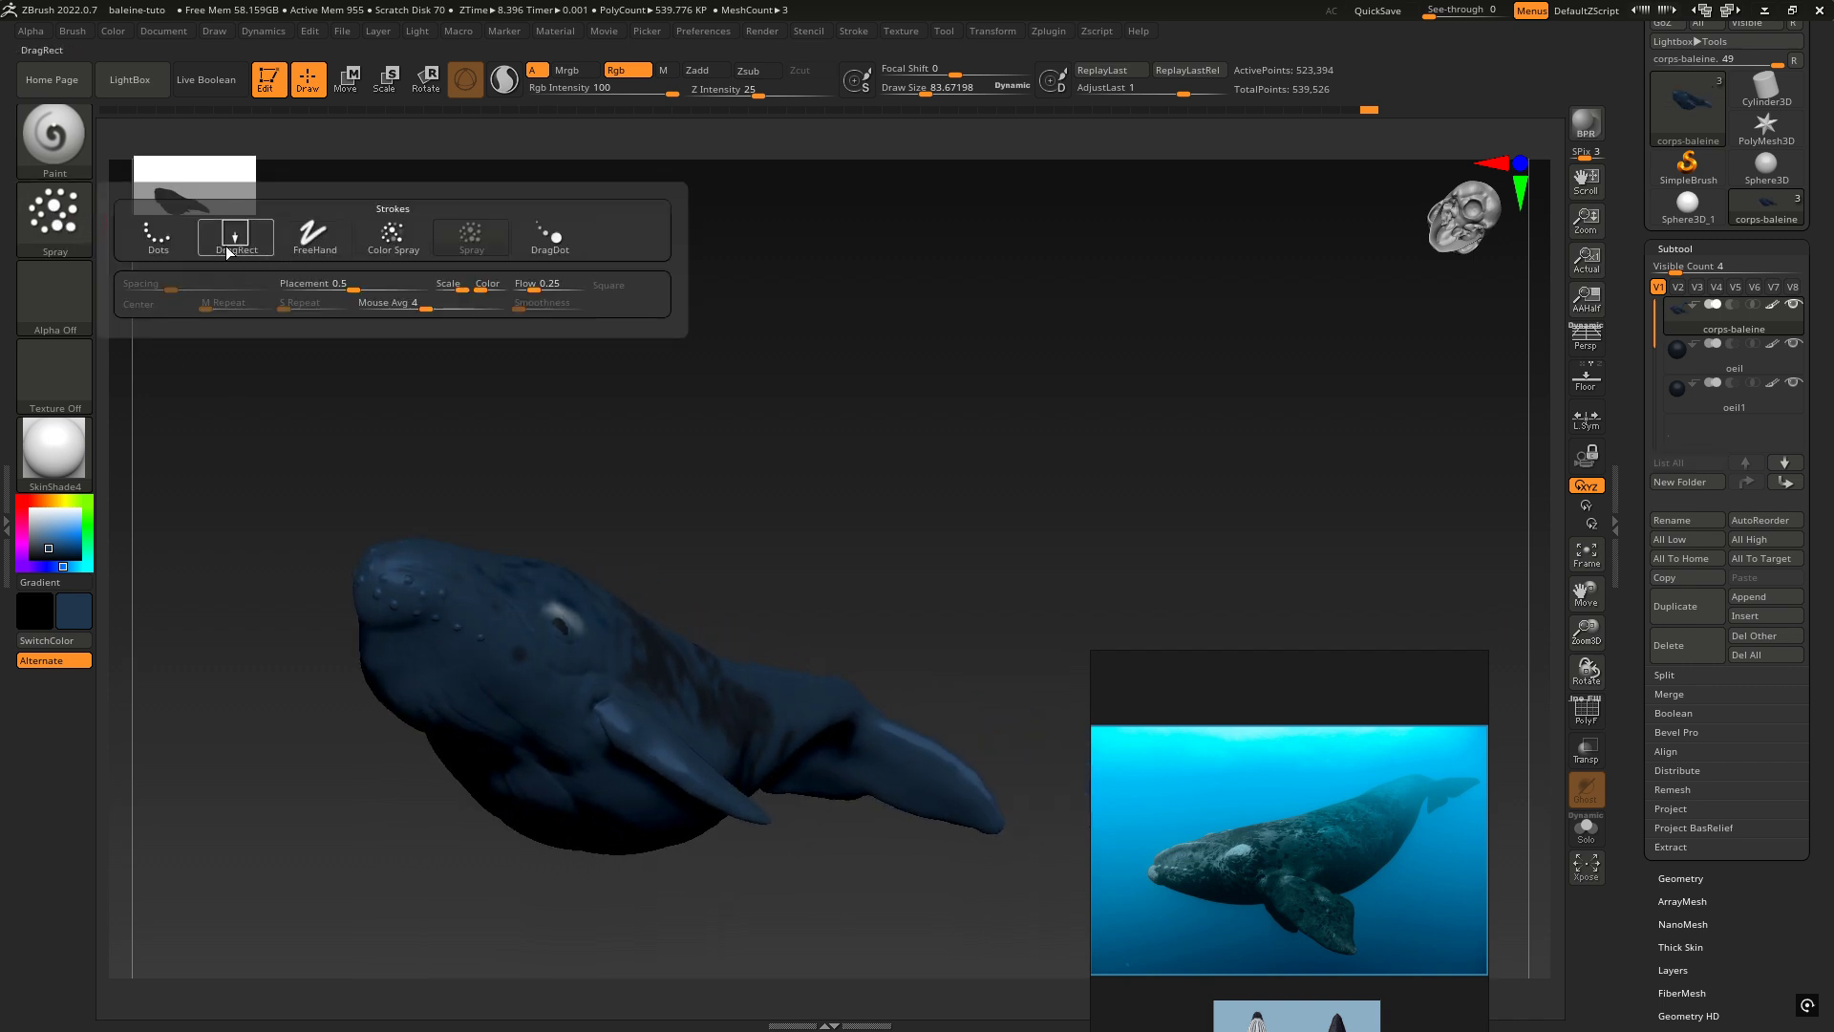
pyautogui.click(310, 235)
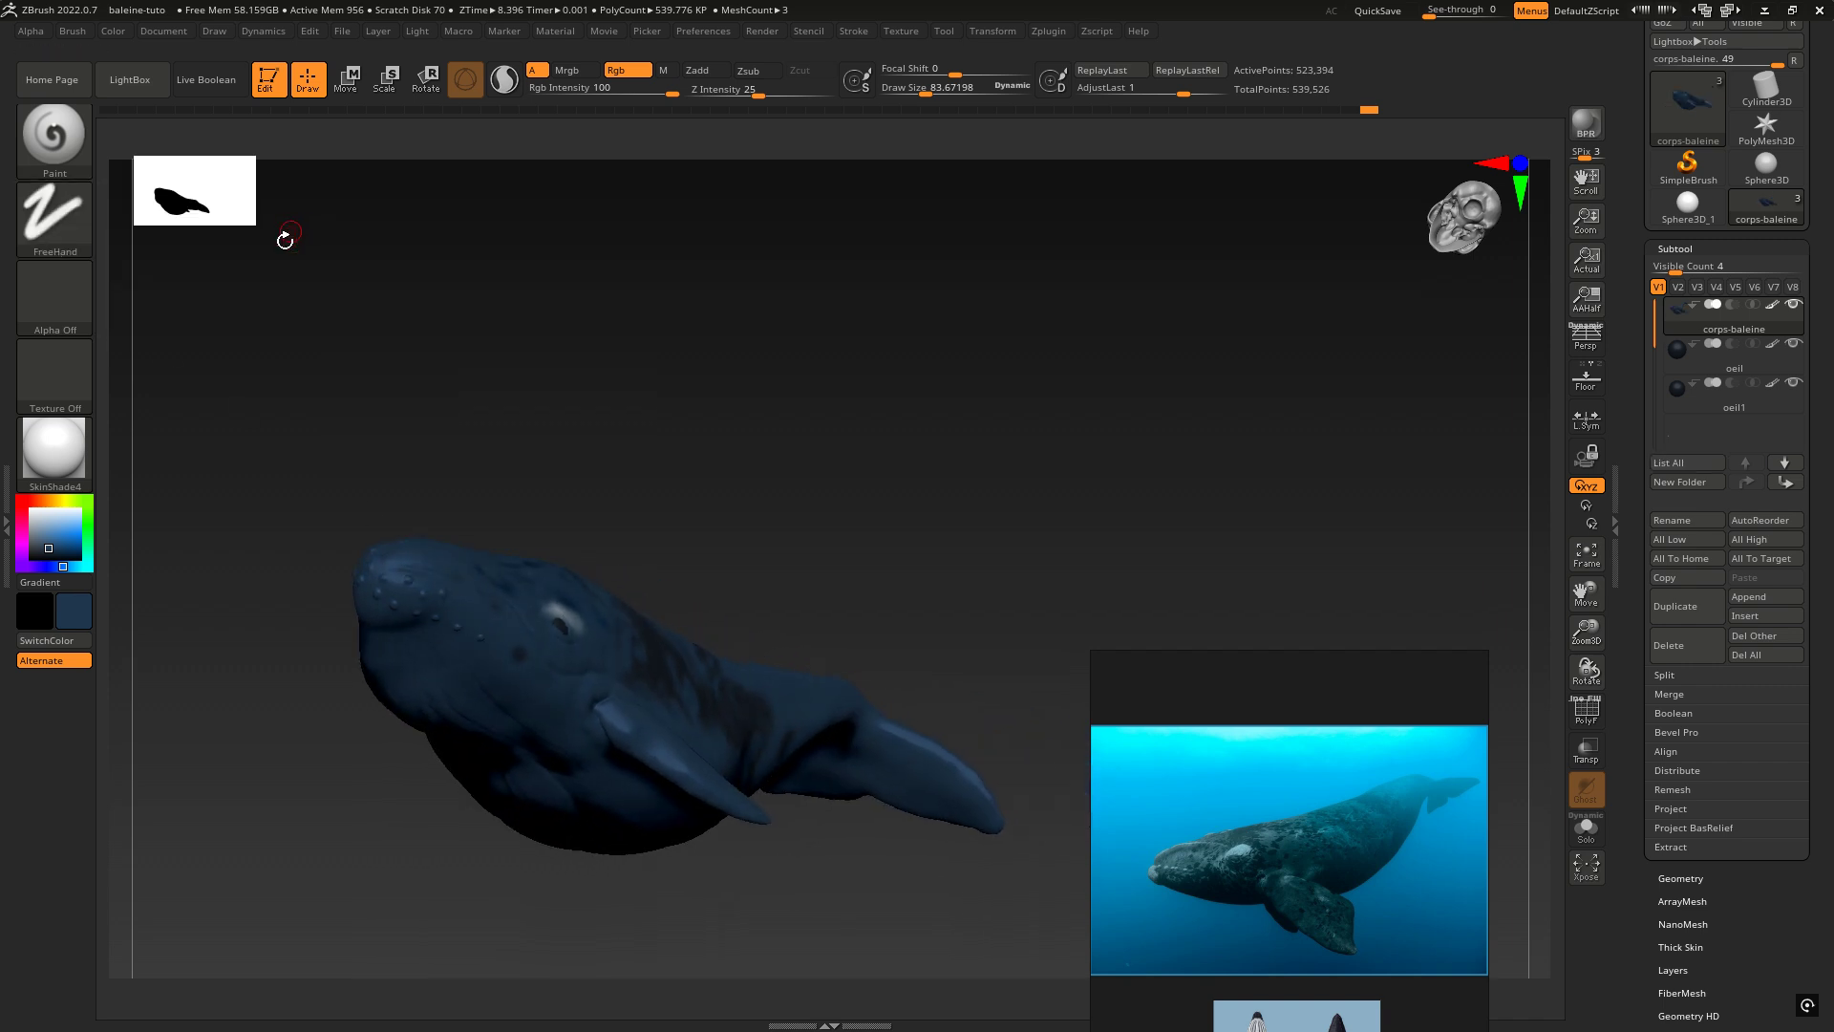
pyautogui.keyDown('ctrl'); pyautogui.moveTo(376, 623); pyautogui.dragTo(388, 607, button='right'); pyautogui.keyUp('ctrl')
pyautogui.press('space')
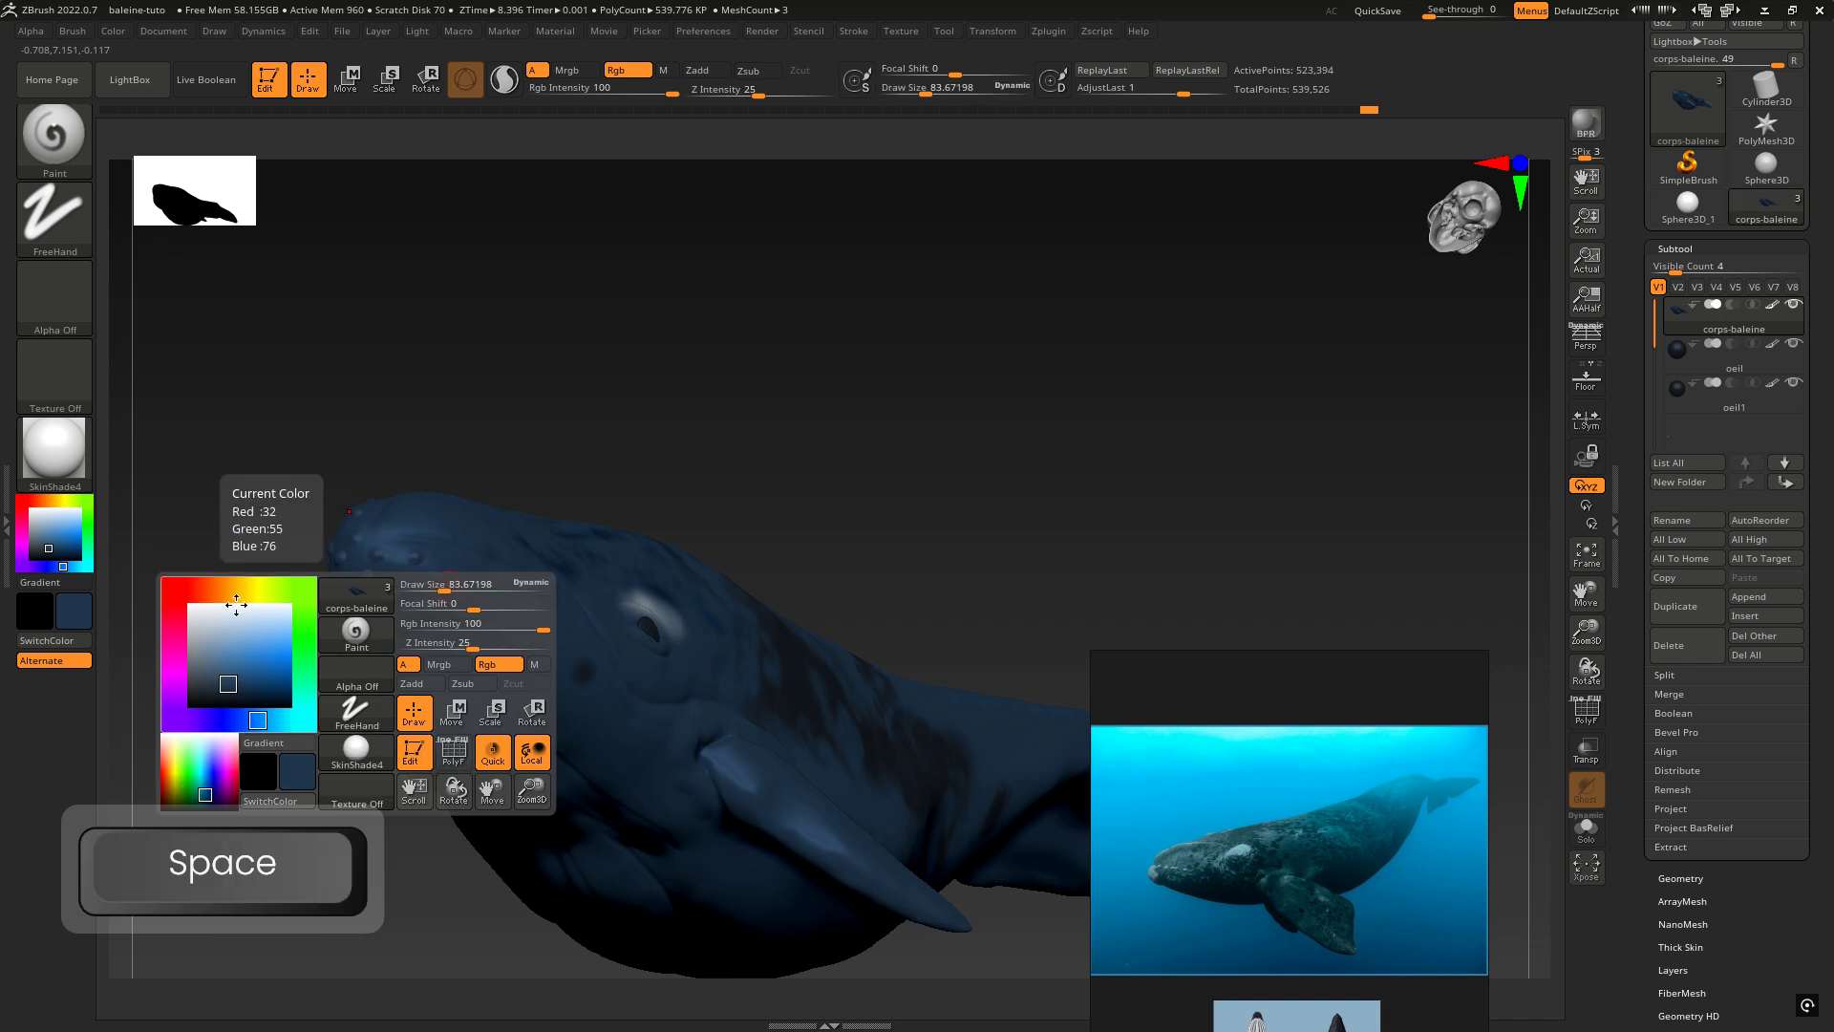
pyautogui.moveTo(194, 608); pyautogui.dragTo(172, 603)
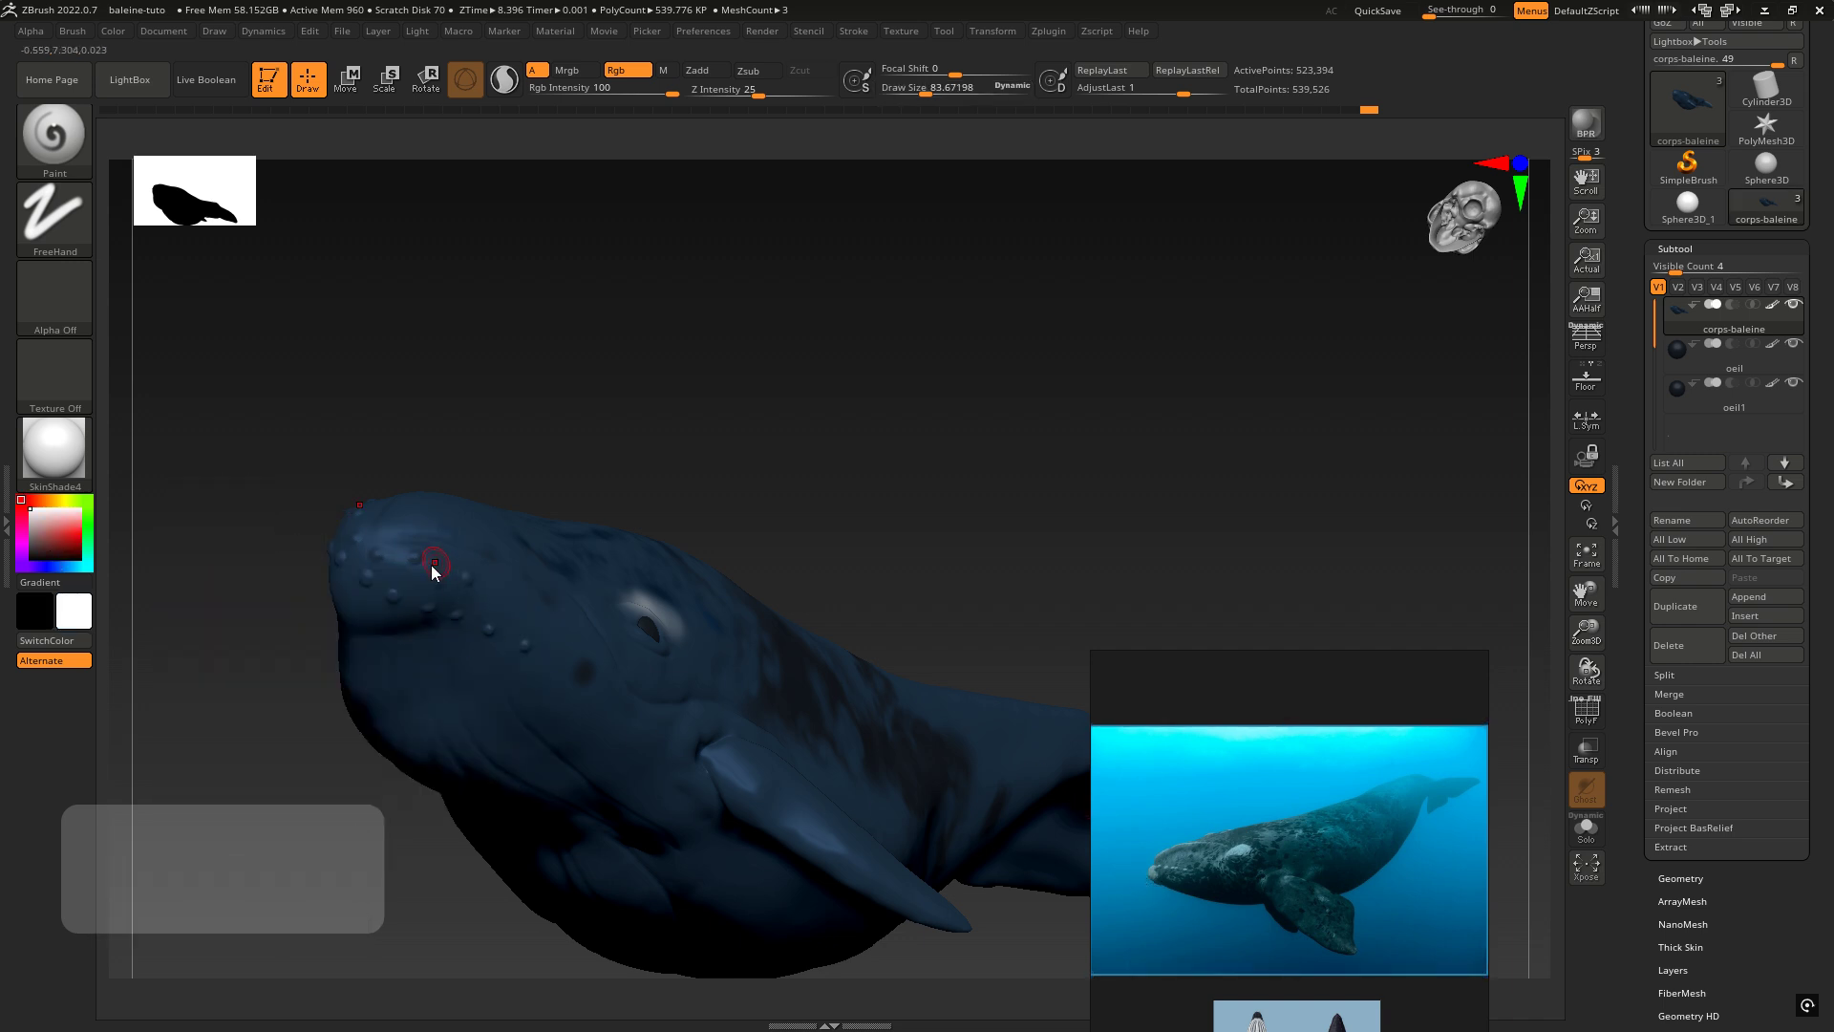
# Step: Enlarge the brush draw size to about 170 and paint the tip of the whale's snout and chin white
pyautogui.moveTo(432, 564); pyautogui.dragTo(347, 549, button='right')
pyautogui.press('space')
pyautogui.moveTo(384, 558); pyautogui.dragTo(402, 559)
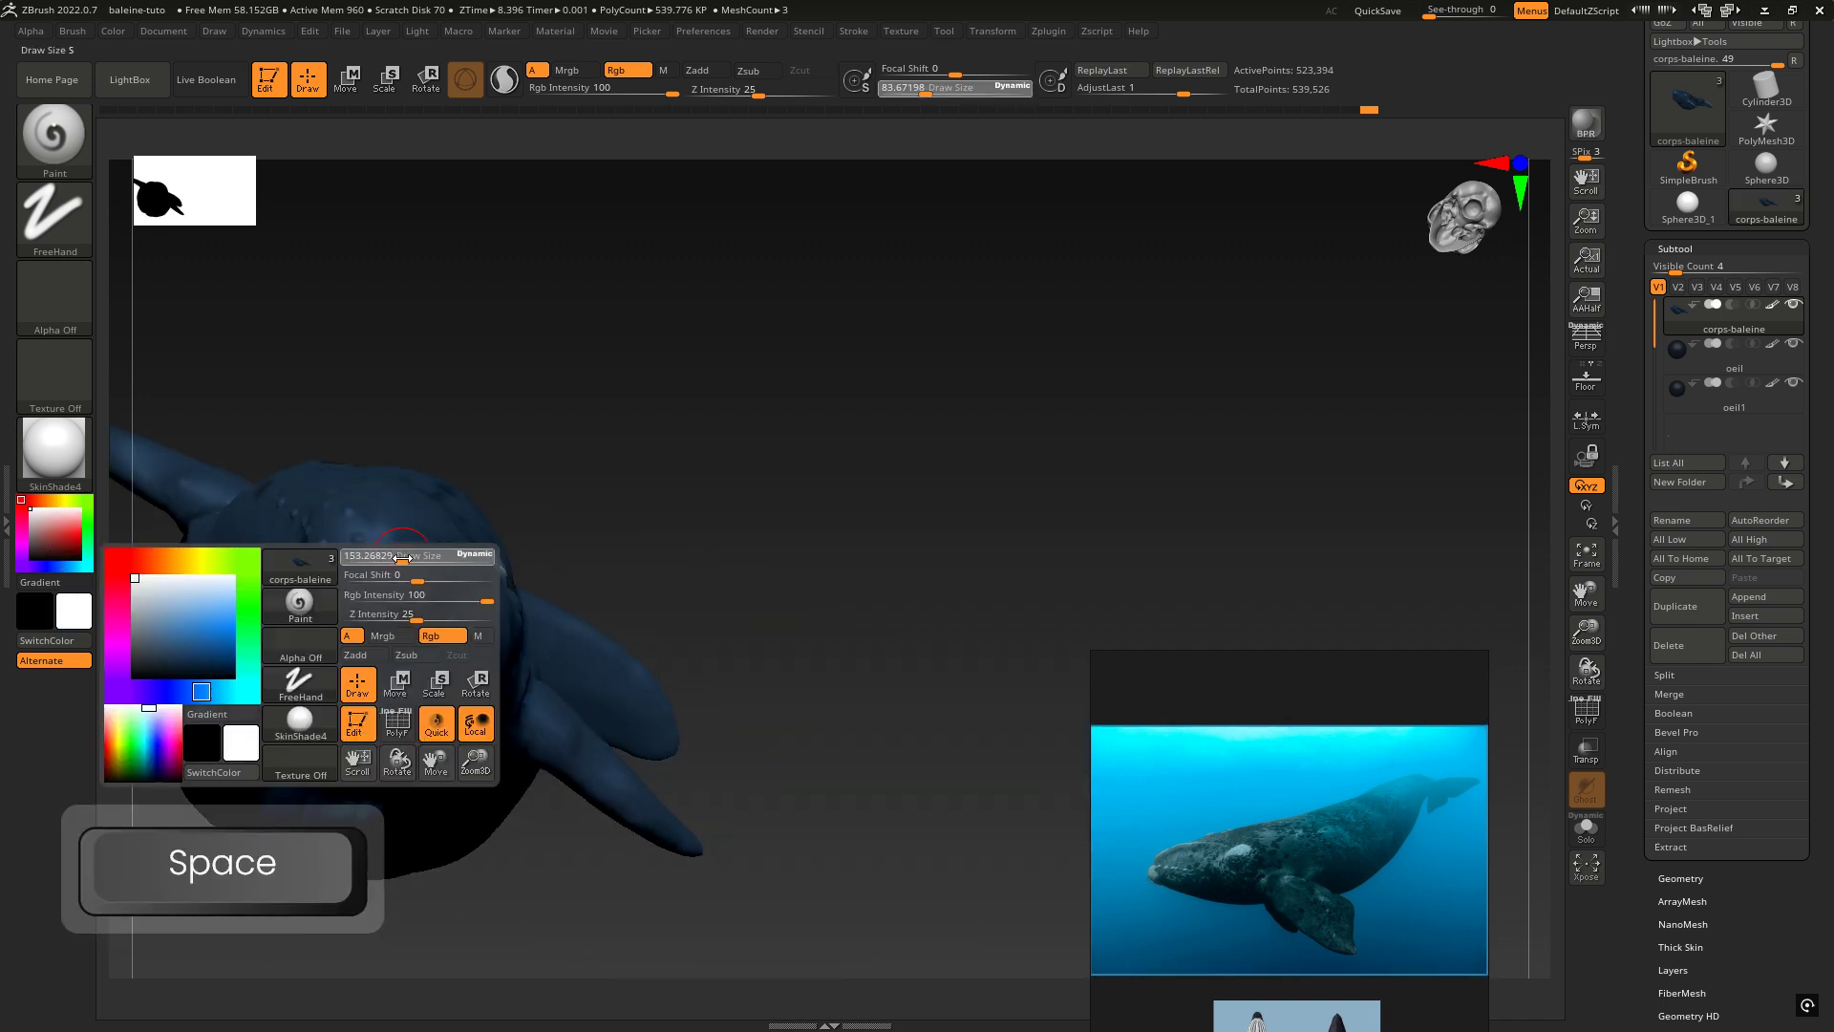
pyautogui.moveTo(386, 535)
pyautogui.mouseDown(button='right')
pyautogui.moveTo(323, 438)
pyautogui.moveTo(349, 408)
pyautogui.mouseUp(button='right')
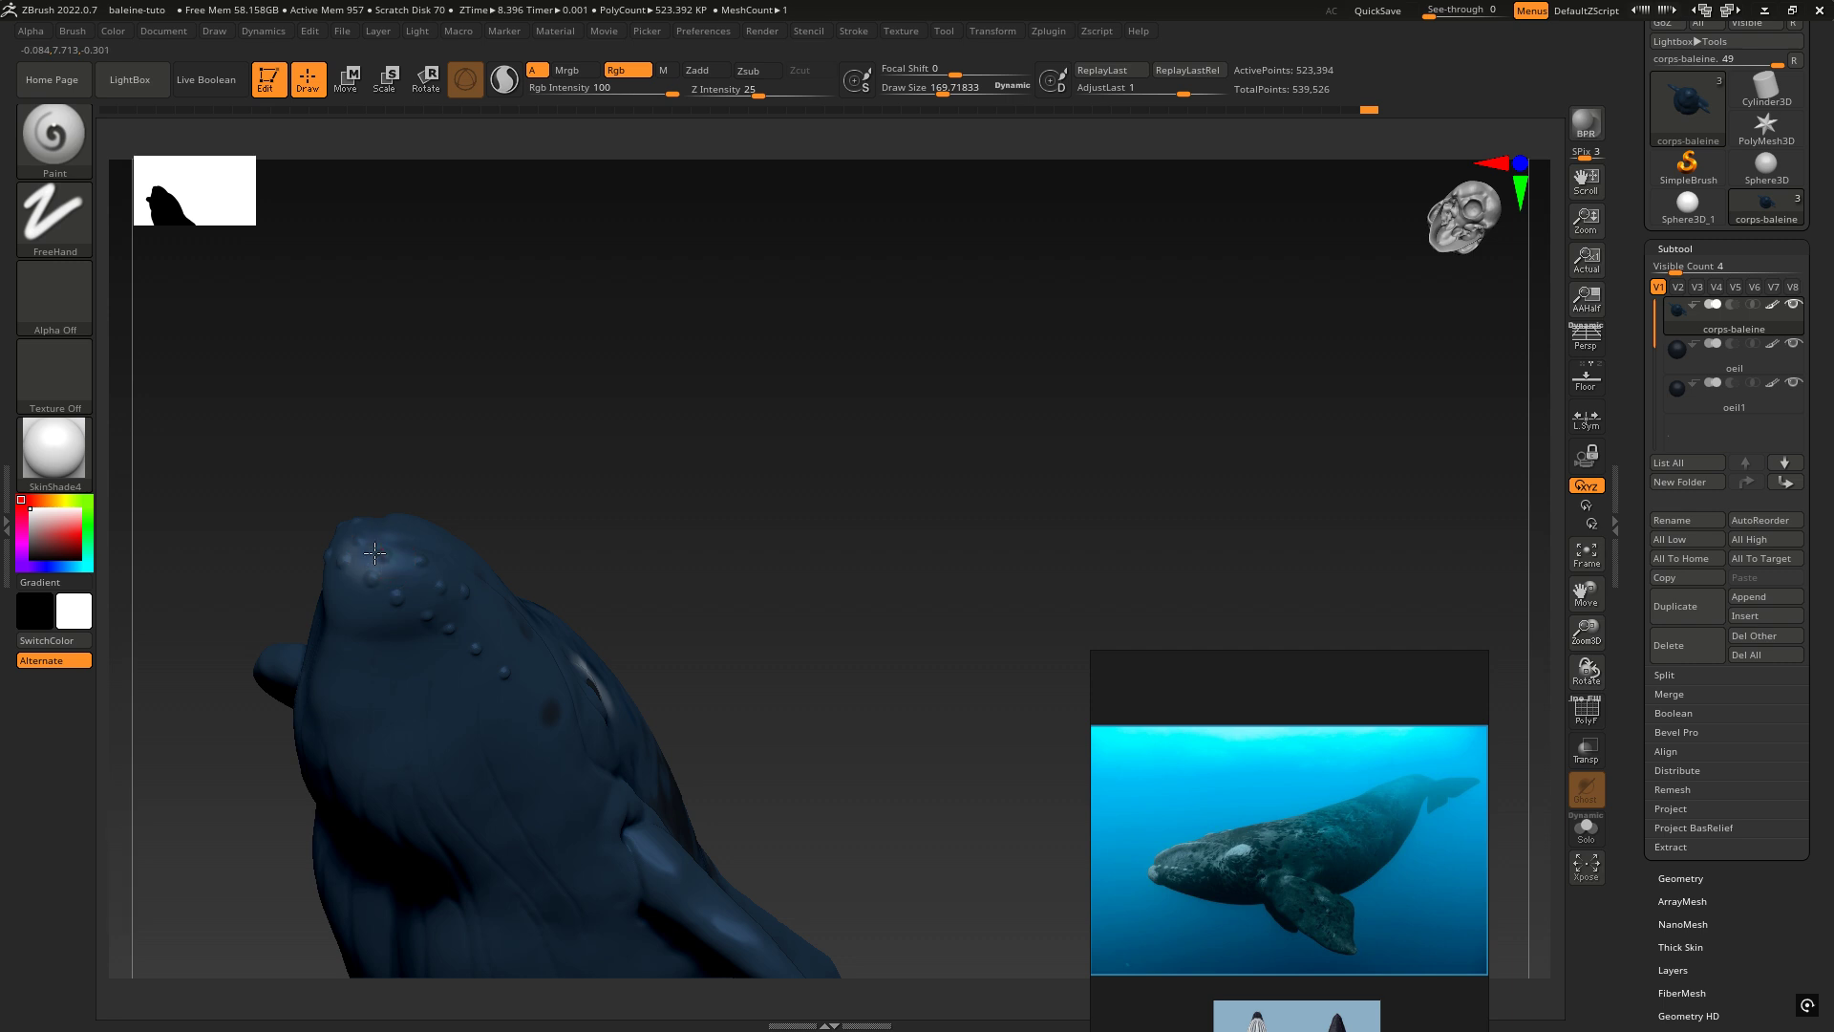
pyautogui.moveTo(384, 597)
pyautogui.mouseDown()
pyautogui.moveTo(334, 590)
pyautogui.moveTo(363, 547)
pyautogui.mouseUp()
pyautogui.moveTo(363, 547); pyautogui.dragTo(365, 565, button='right')
pyautogui.moveTo(393, 581)
pyautogui.mouseDown()
pyautogui.moveTo(348, 592)
pyautogui.moveTo(420, 579)
pyautogui.moveTo(380, 596)
pyautogui.moveTo(405, 578)
pyautogui.moveTo(408, 626)
pyautogui.mouseUp()
pyautogui.moveTo(409, 626)
pyautogui.mouseDown(button='right')
pyautogui.moveTo(404, 467)
pyautogui.moveTo(383, 627)
pyautogui.mouseUp(button='right')
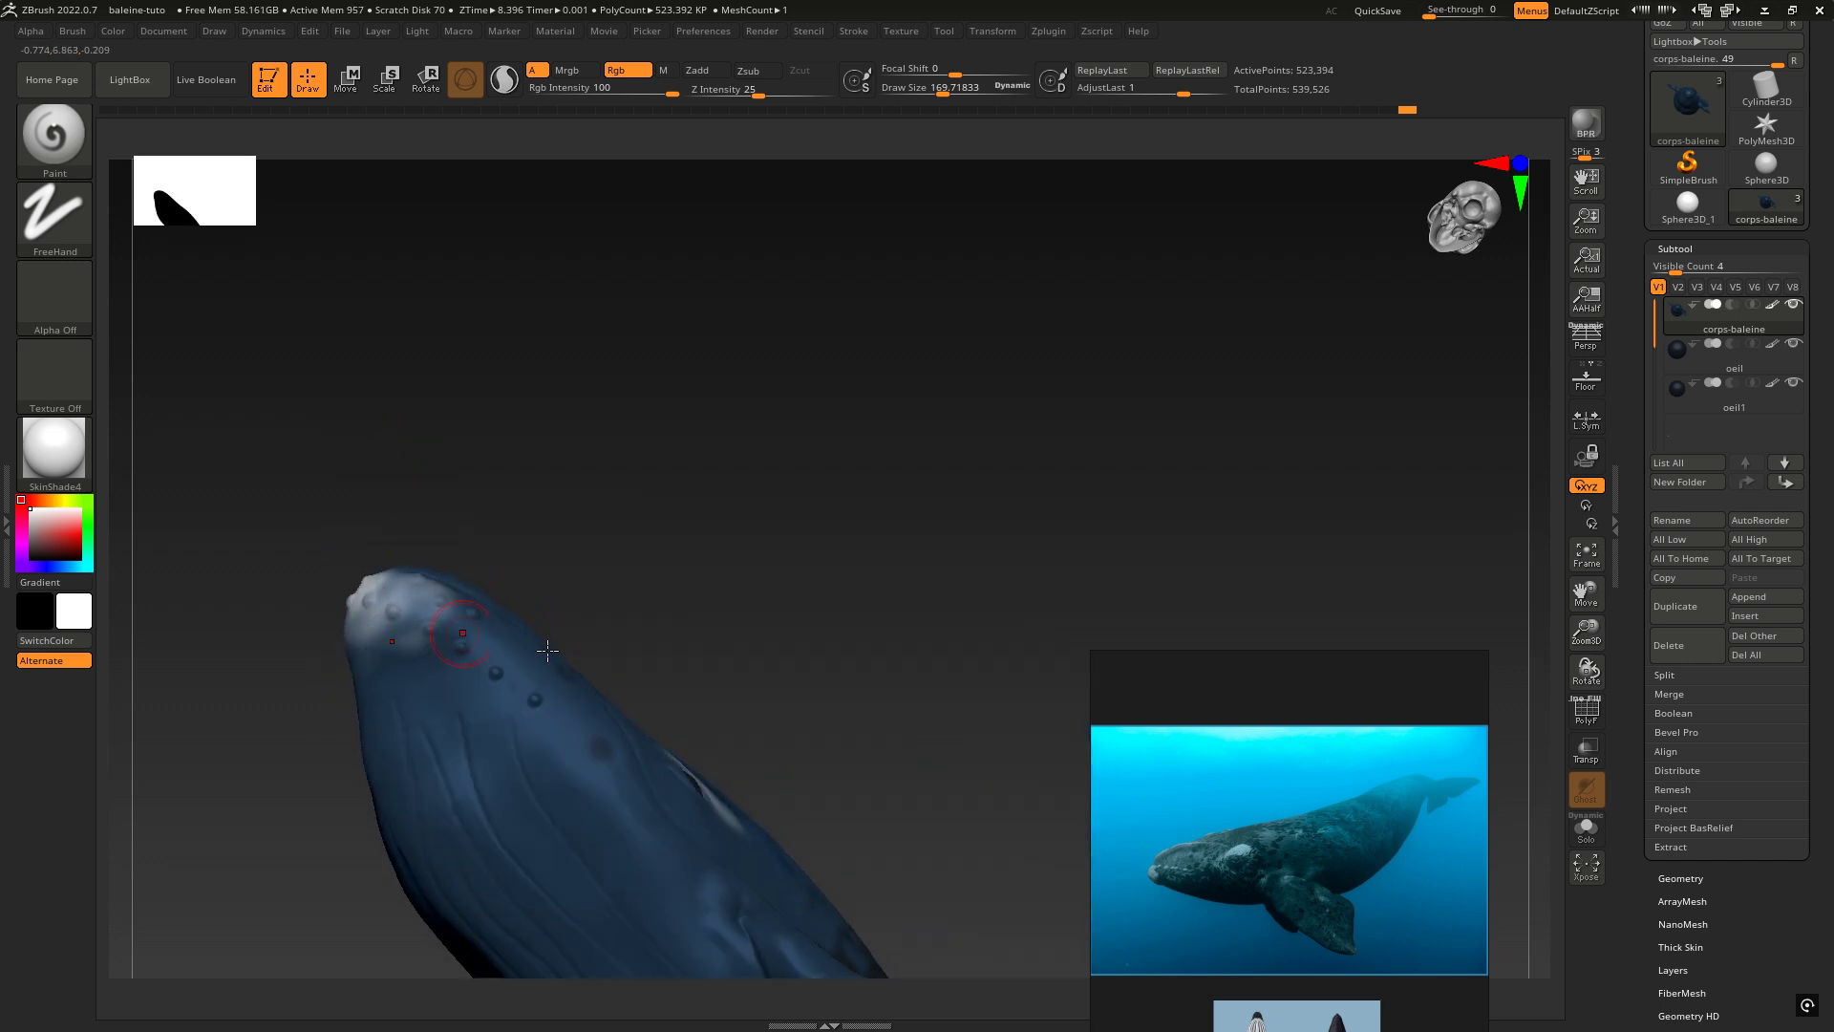
# Step: Switch the stroke back to Spray and sample the near-black colour from a dark patch on the back
pyautogui.moveTo(548, 650); pyautogui.dragTo(602, 695, button='right')
pyautogui.click(38, 216)
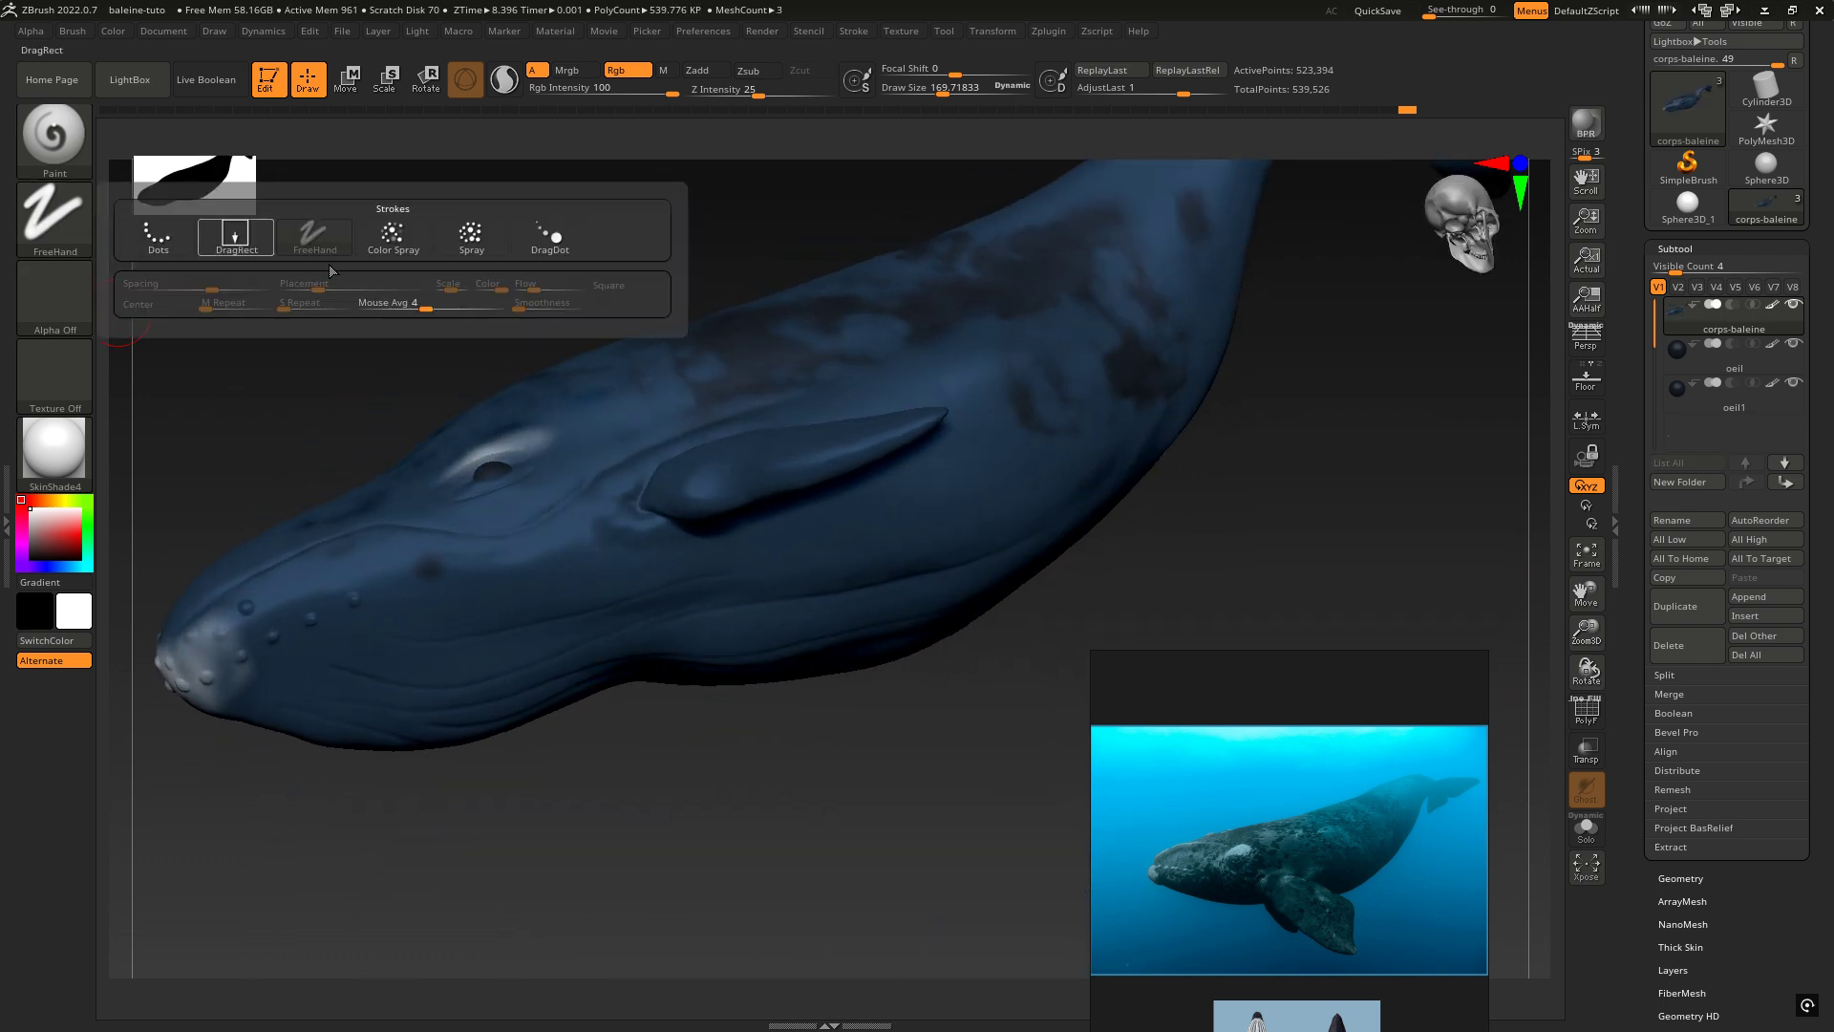
pyautogui.click(464, 239)
pyautogui.moveTo(875, 402); pyautogui.dragTo(745, 311, button='right')
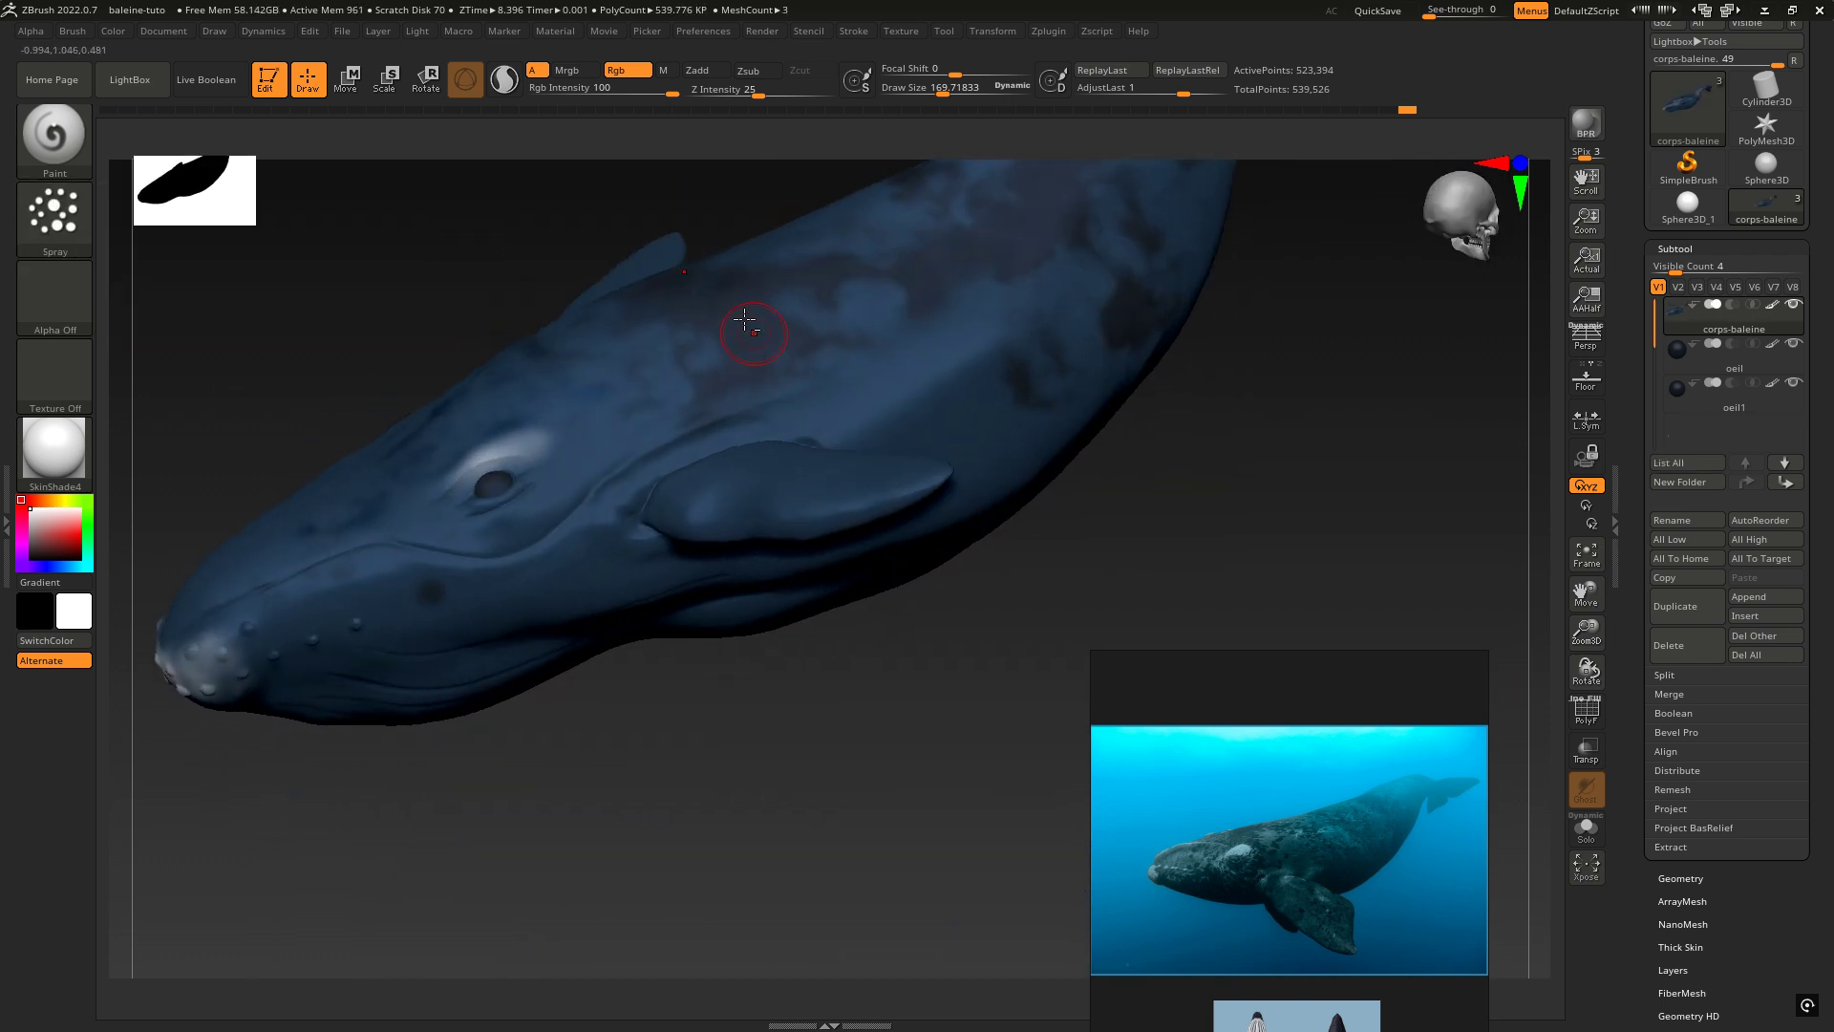
pyautogui.press('alt')
pyautogui.press('c')
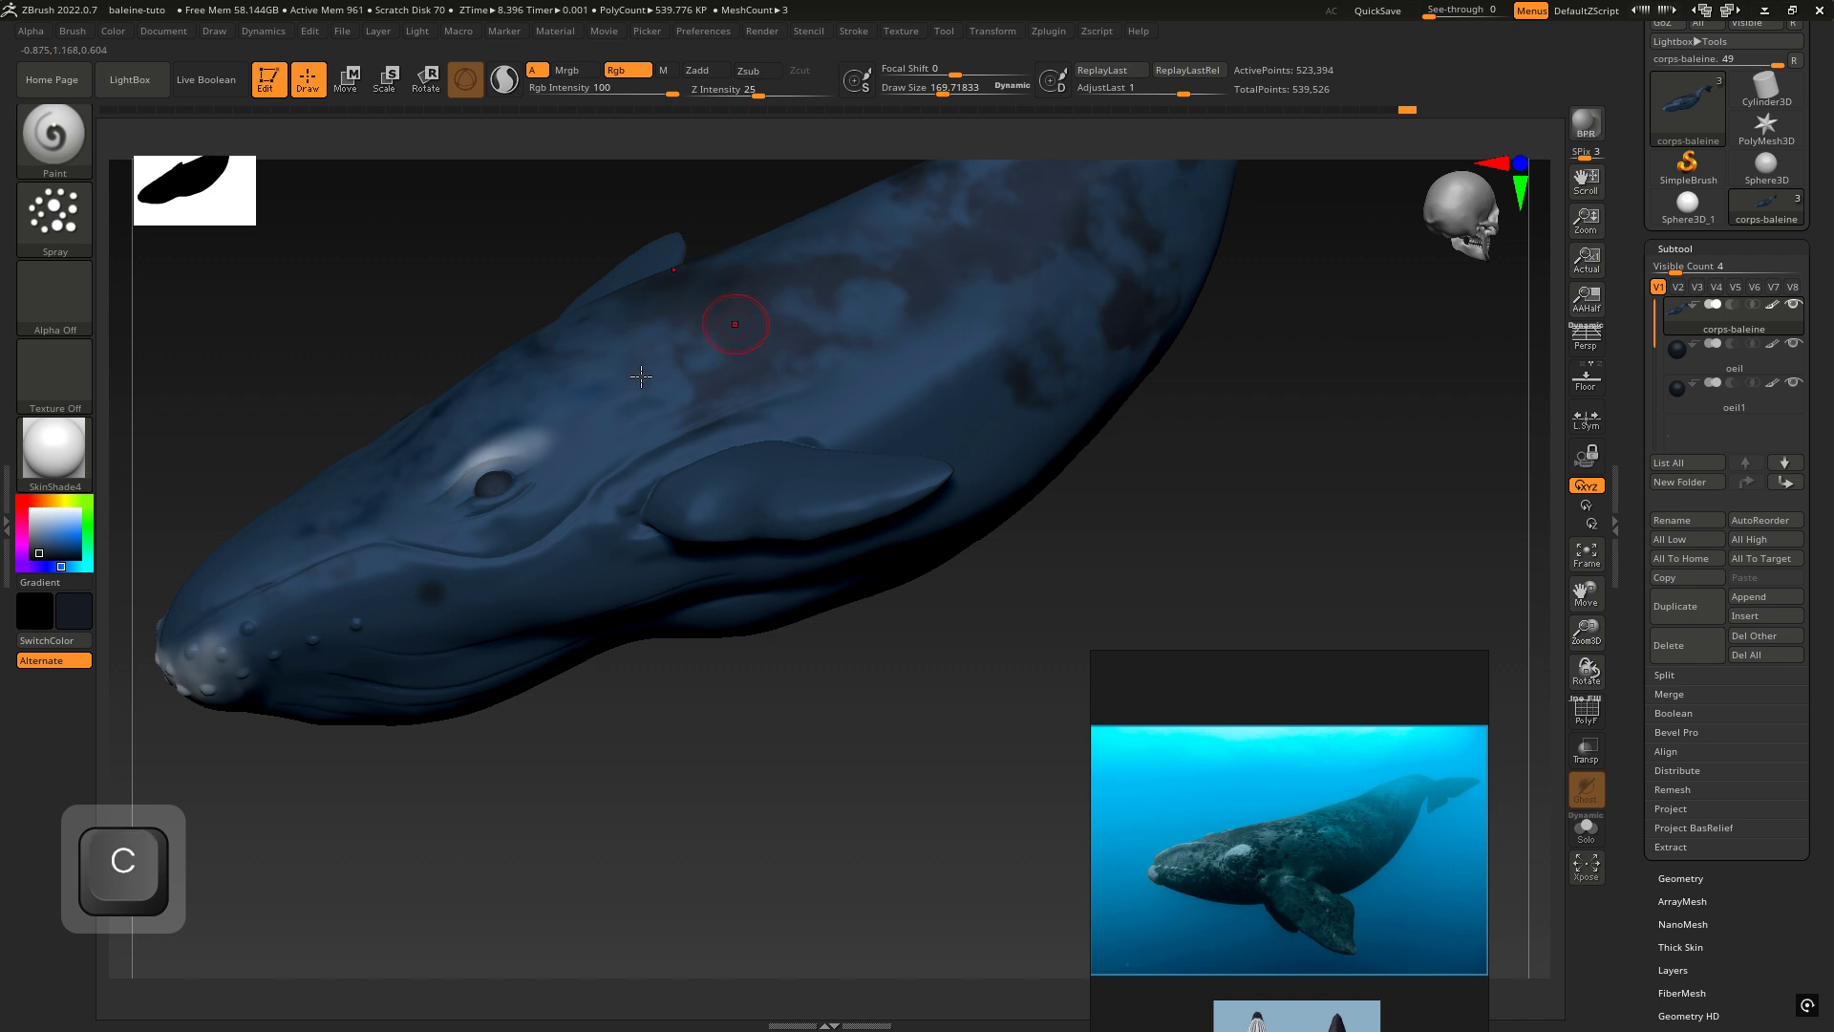
# Step: Reduce the brush draw size to about 143 and spray faint dark patches on the lower jaw and throat behind the white tip
pyautogui.moveTo(611, 411); pyautogui.dragTo(459, 497, button='right')
pyautogui.keyDown('alt'); pyautogui.moveTo(344, 635); pyautogui.dragTo(413, 525, button='right'); pyautogui.keyUp('alt')
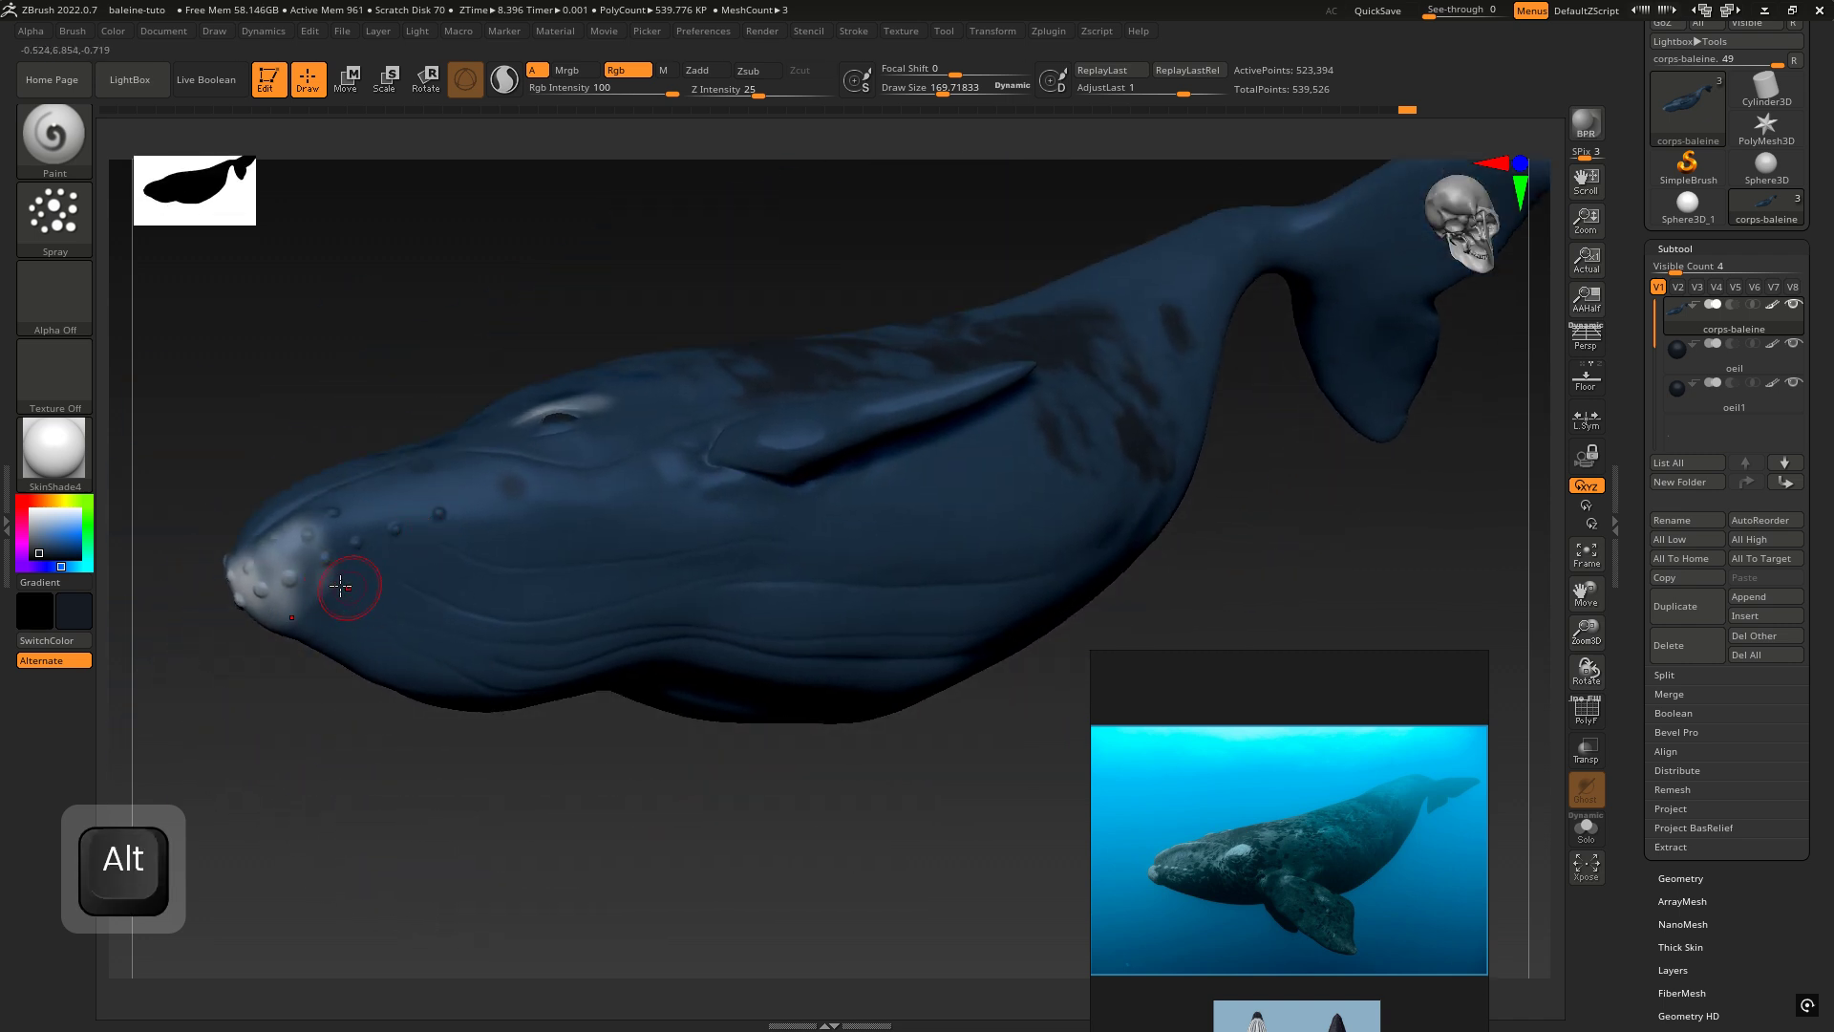
pyautogui.press('space')
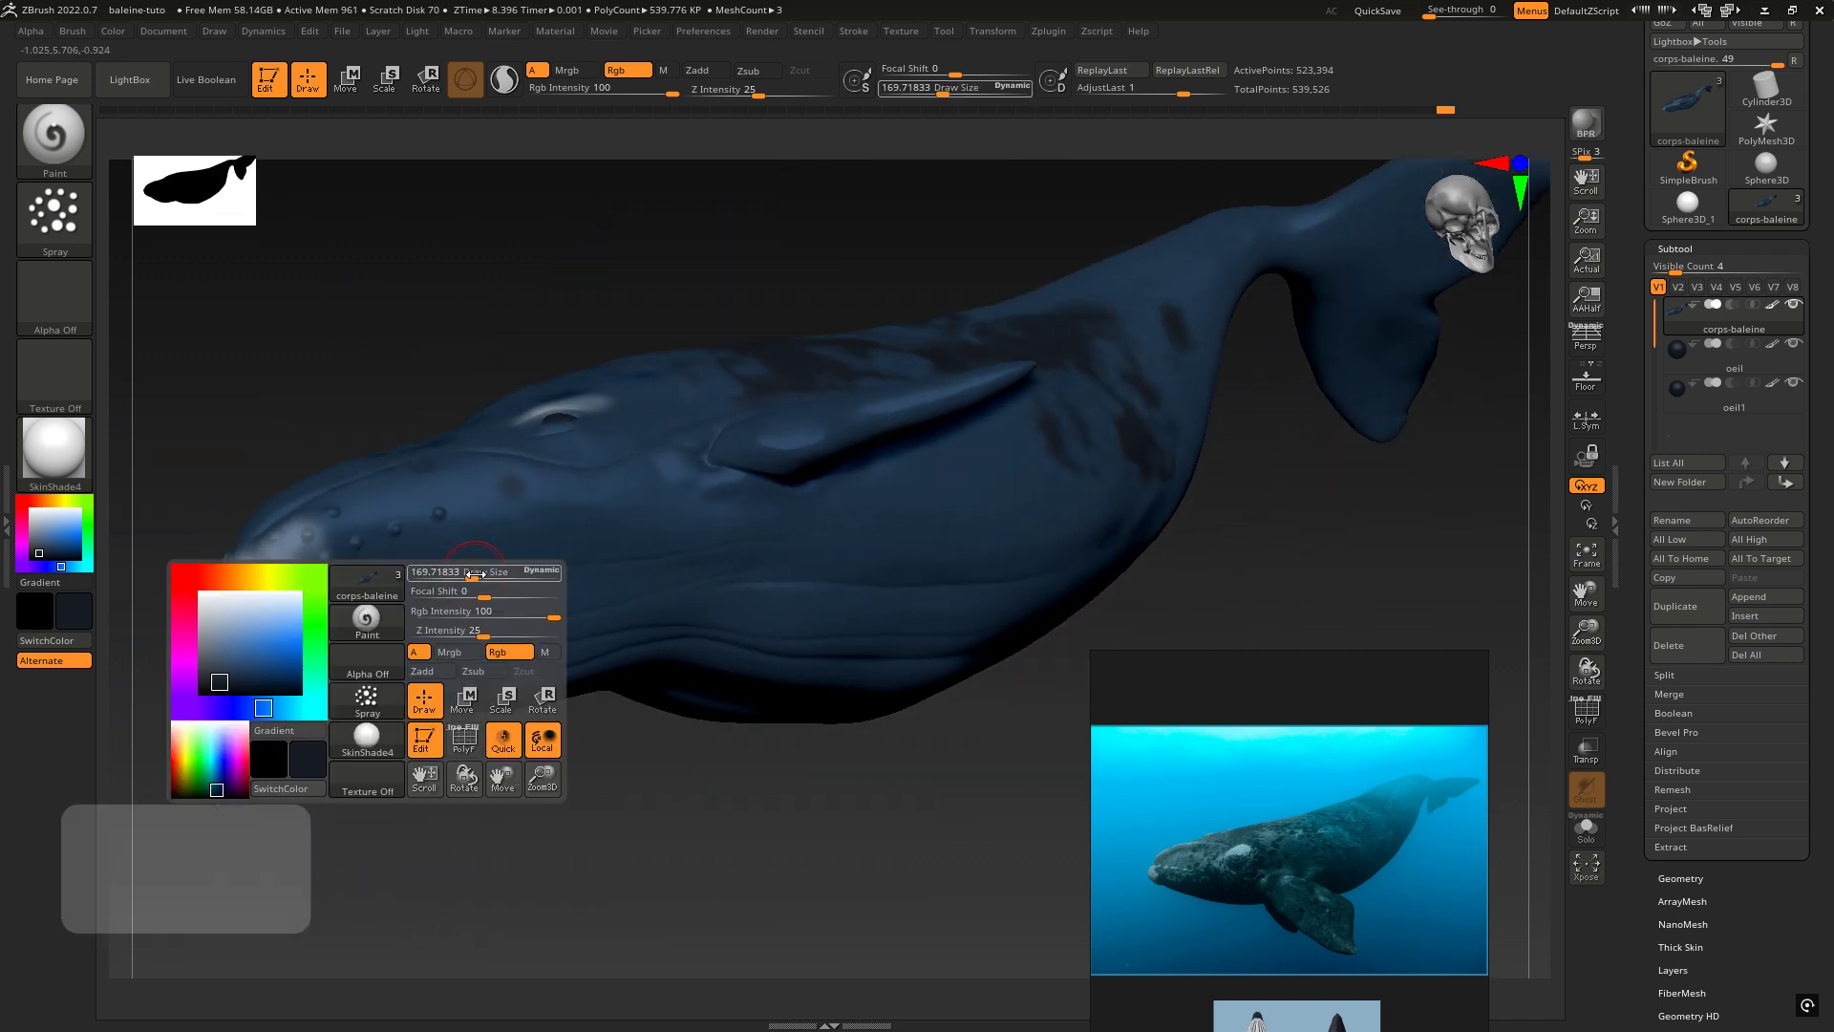
pyautogui.moveTo(474, 574); pyautogui.dragTo(462, 574)
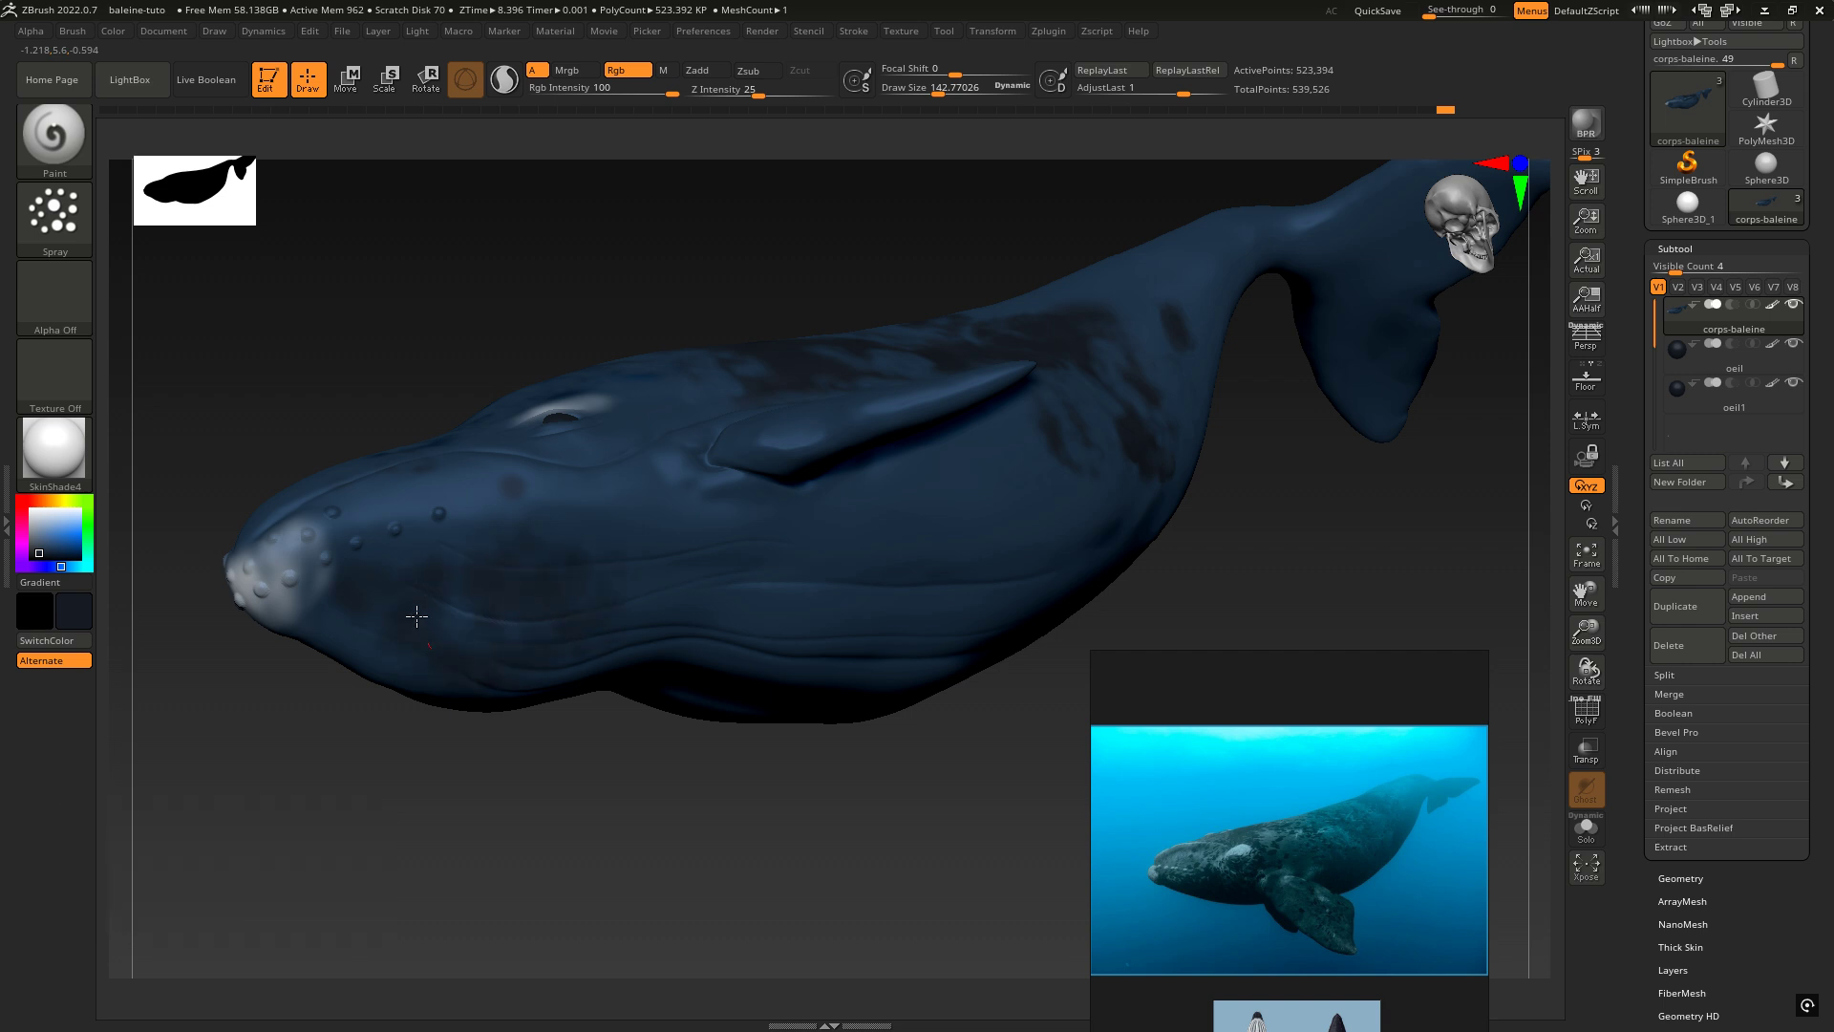
pyautogui.moveTo(399, 661); pyautogui.dragTo(414, 527, button='right')
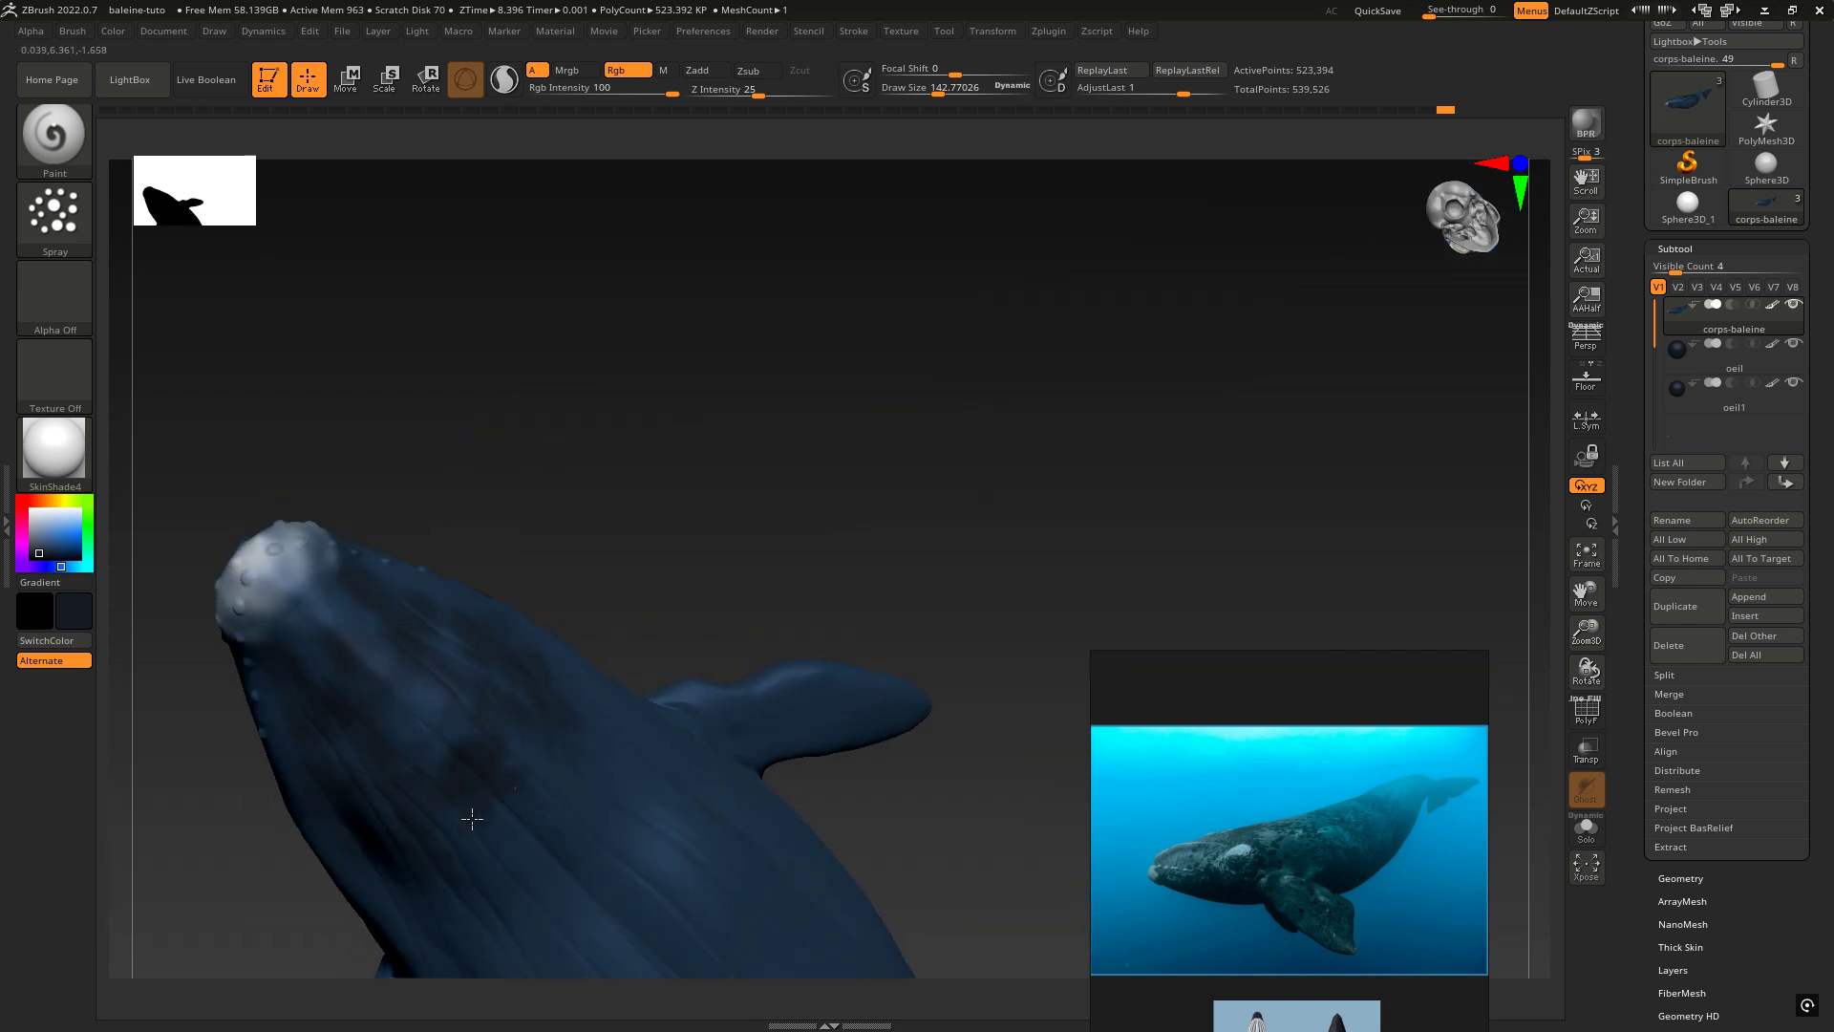
# Step: Enlarge the brush draw size to about 218 and spray broad dark patches along the throat grooves towards the belly
pyautogui.moveTo(463, 819); pyautogui.dragTo(634, 745, button='right')
pyautogui.press('space')
pyautogui.moveTo(657, 736); pyautogui.dragTo(663, 736)
pyautogui.press('space')
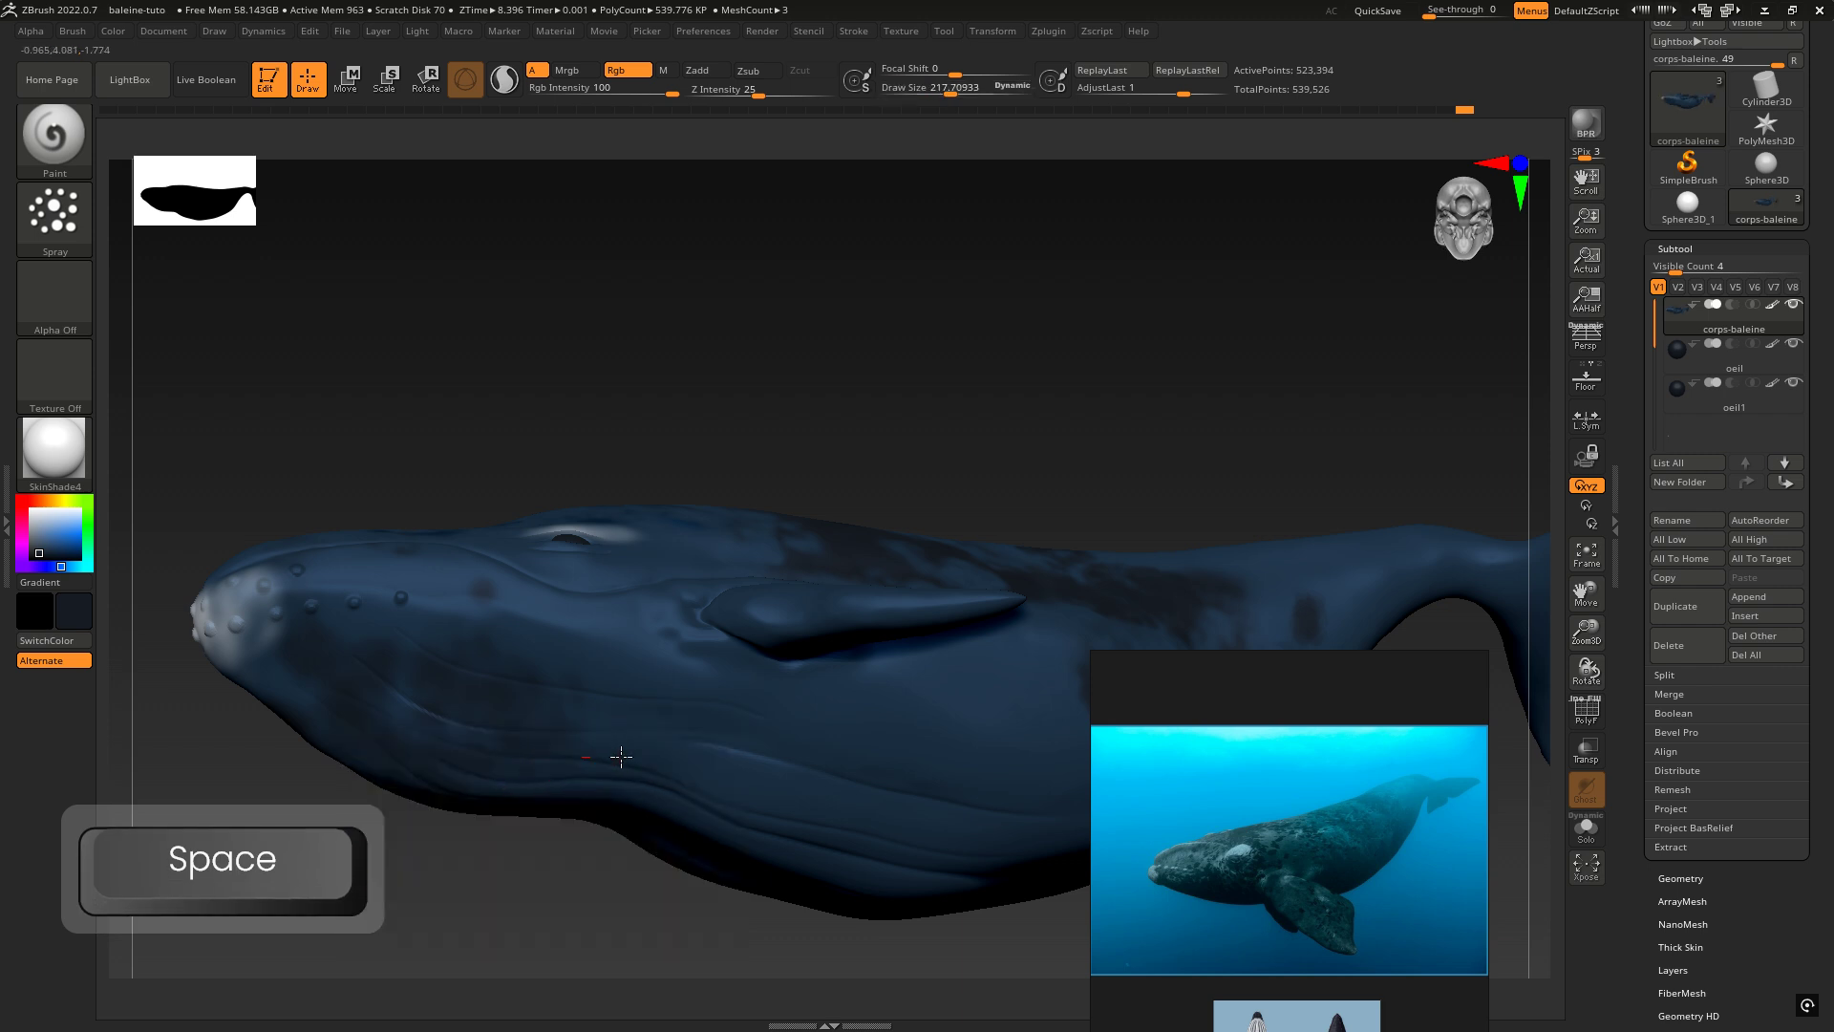
pyautogui.moveTo(696, 723); pyautogui.dragTo(704, 676, button='right')
pyautogui.click(54, 210)
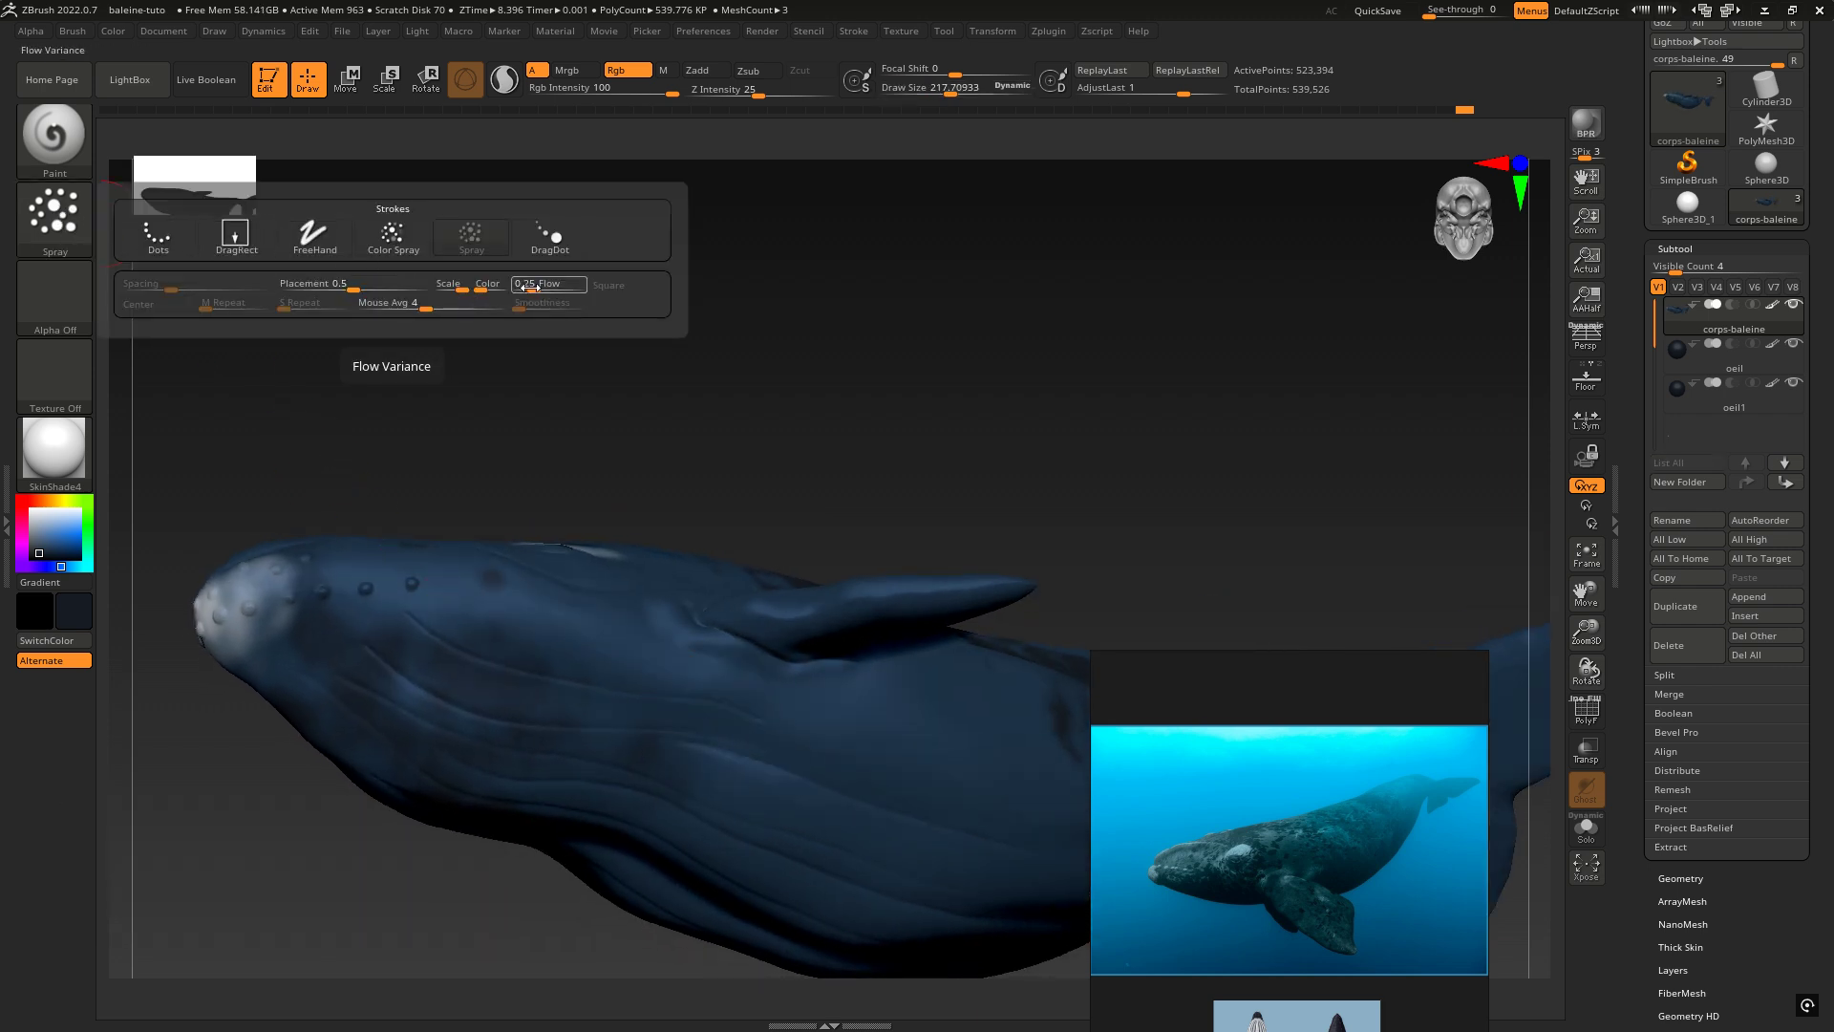
pyautogui.keyDown('alt'); pyautogui.moveTo(755, 760); pyautogui.dragTo(755, 515); pyautogui.keyUp('alt')
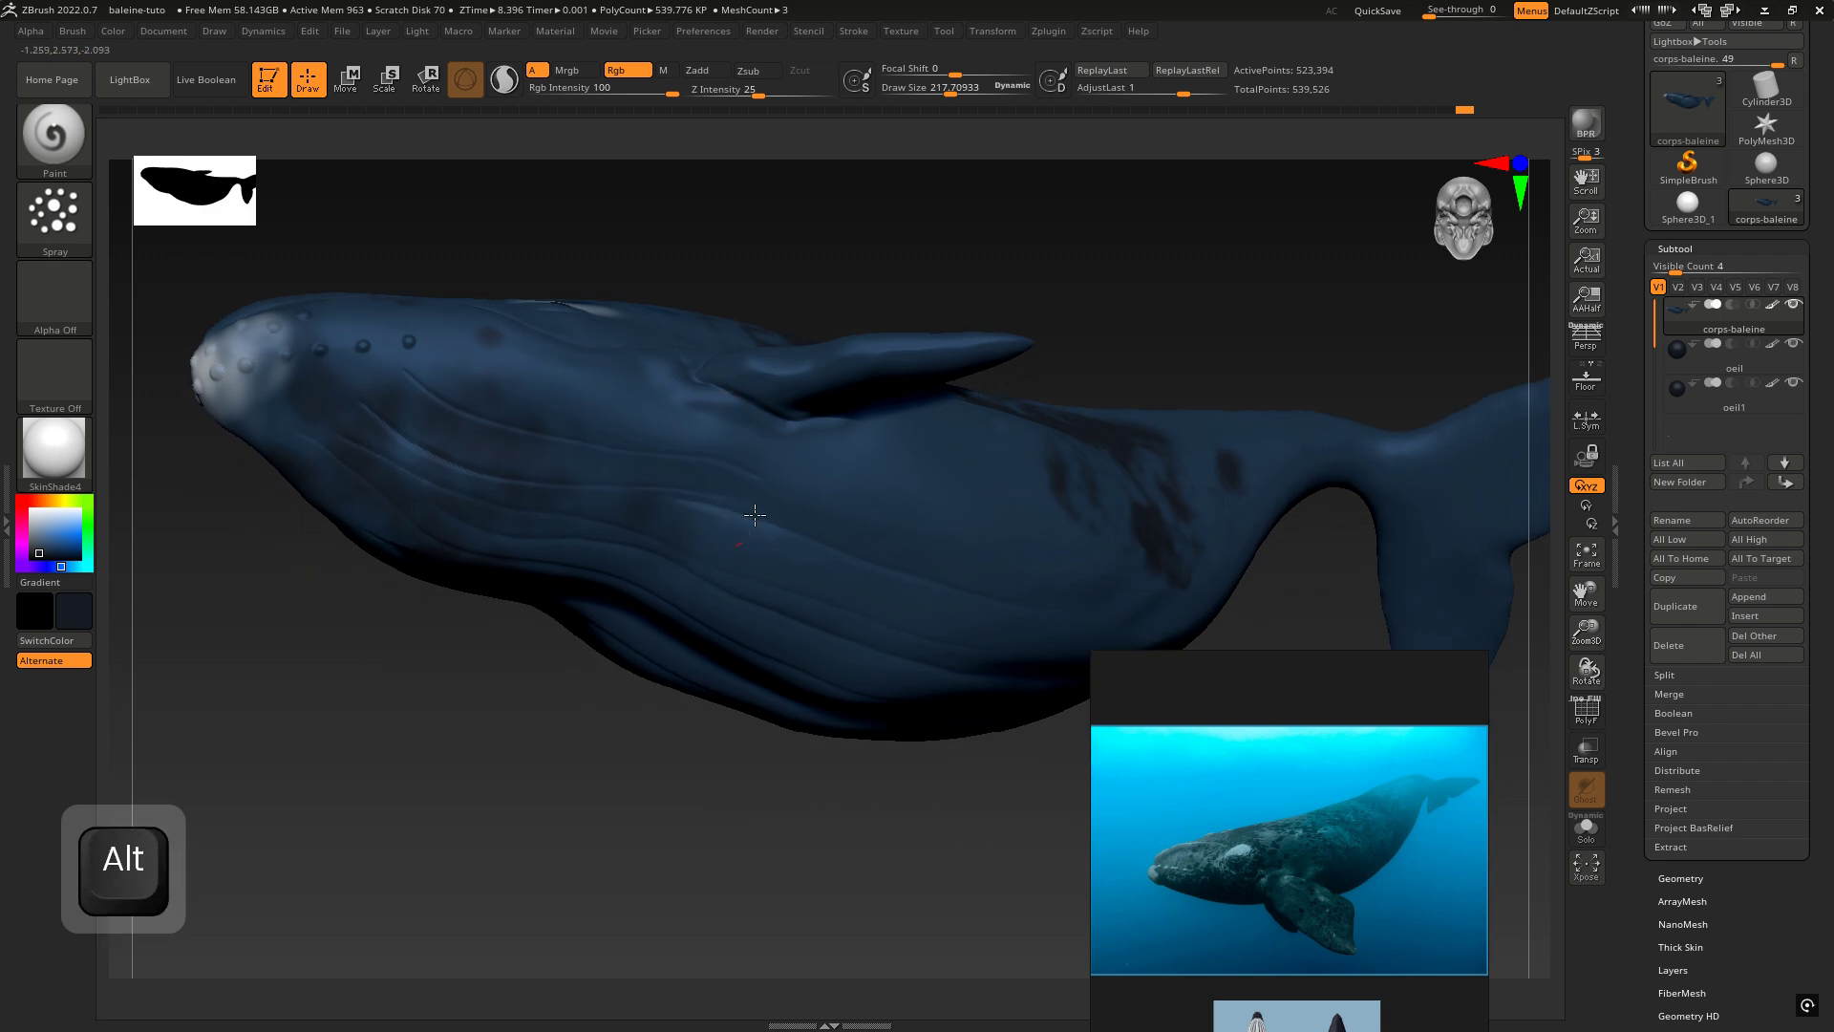
pyautogui.moveTo(765, 627); pyautogui.dragTo(729, 392, button='right')
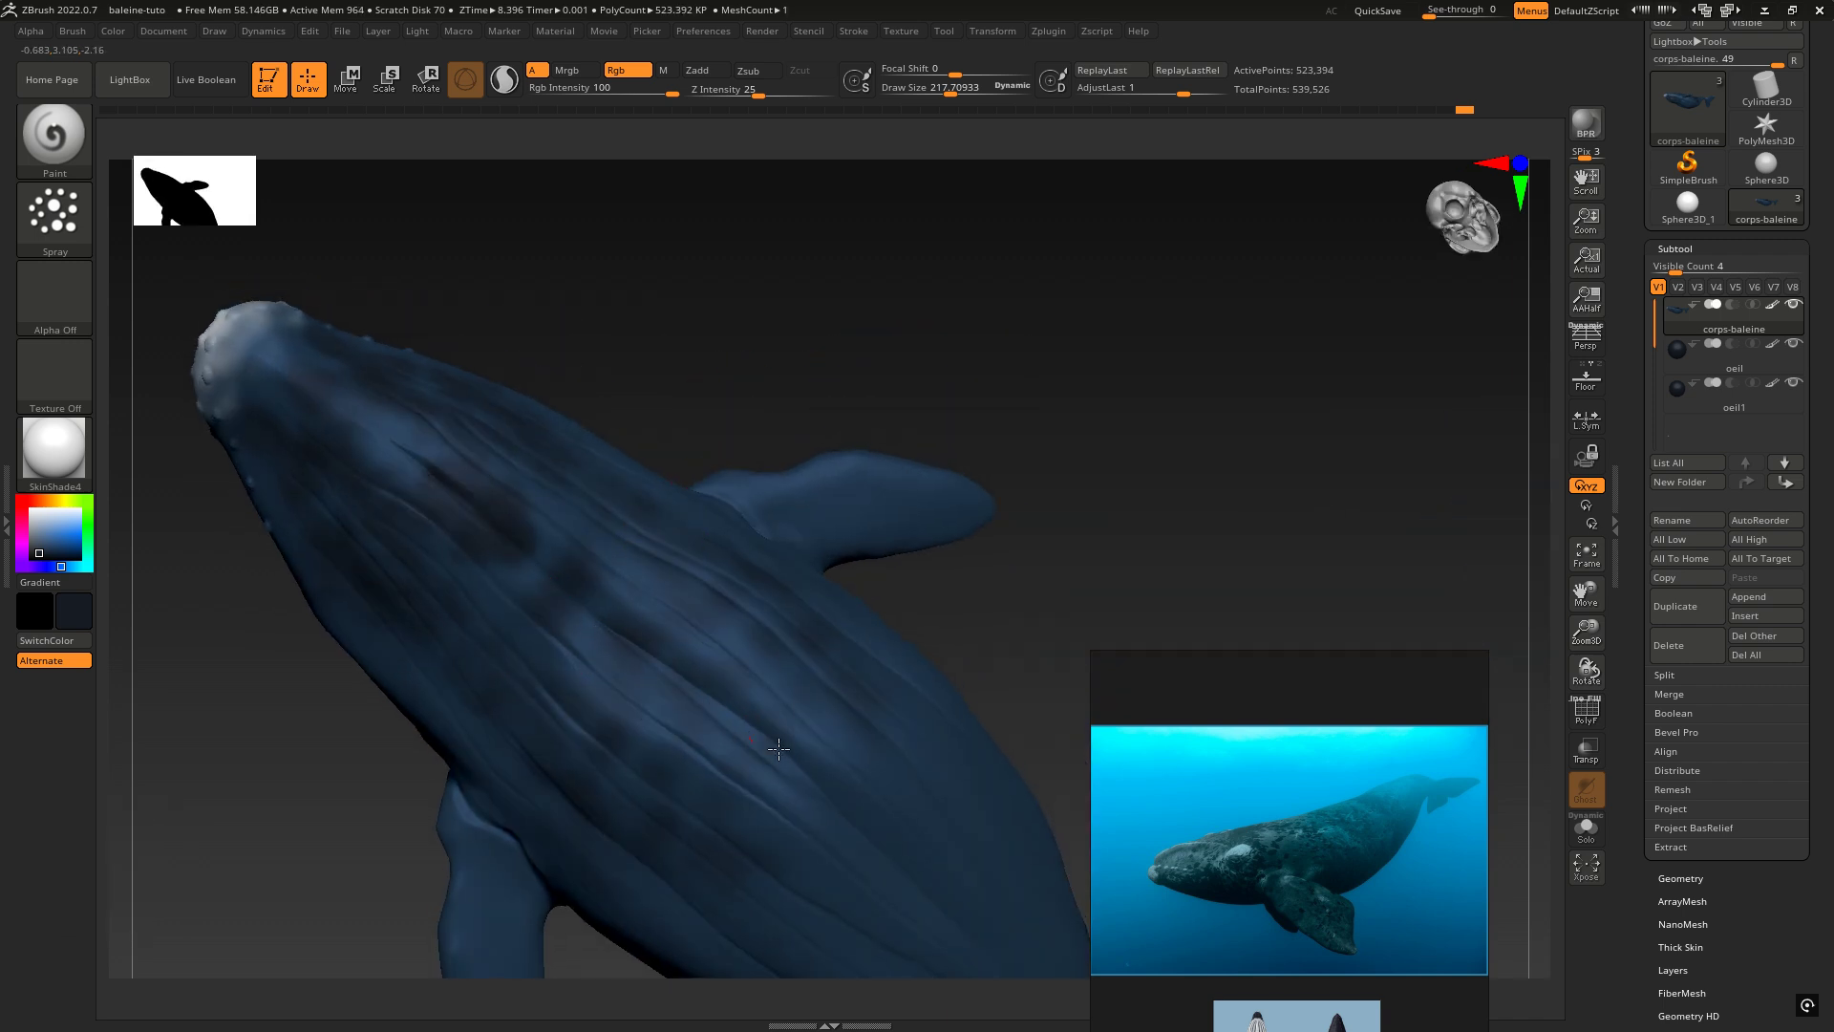
pyautogui.moveTo(779, 748)
pyautogui.mouseDown(button='right')
pyautogui.moveTo(707, 697)
pyautogui.moveTo(692, 496)
pyautogui.mouseUp(button='right')
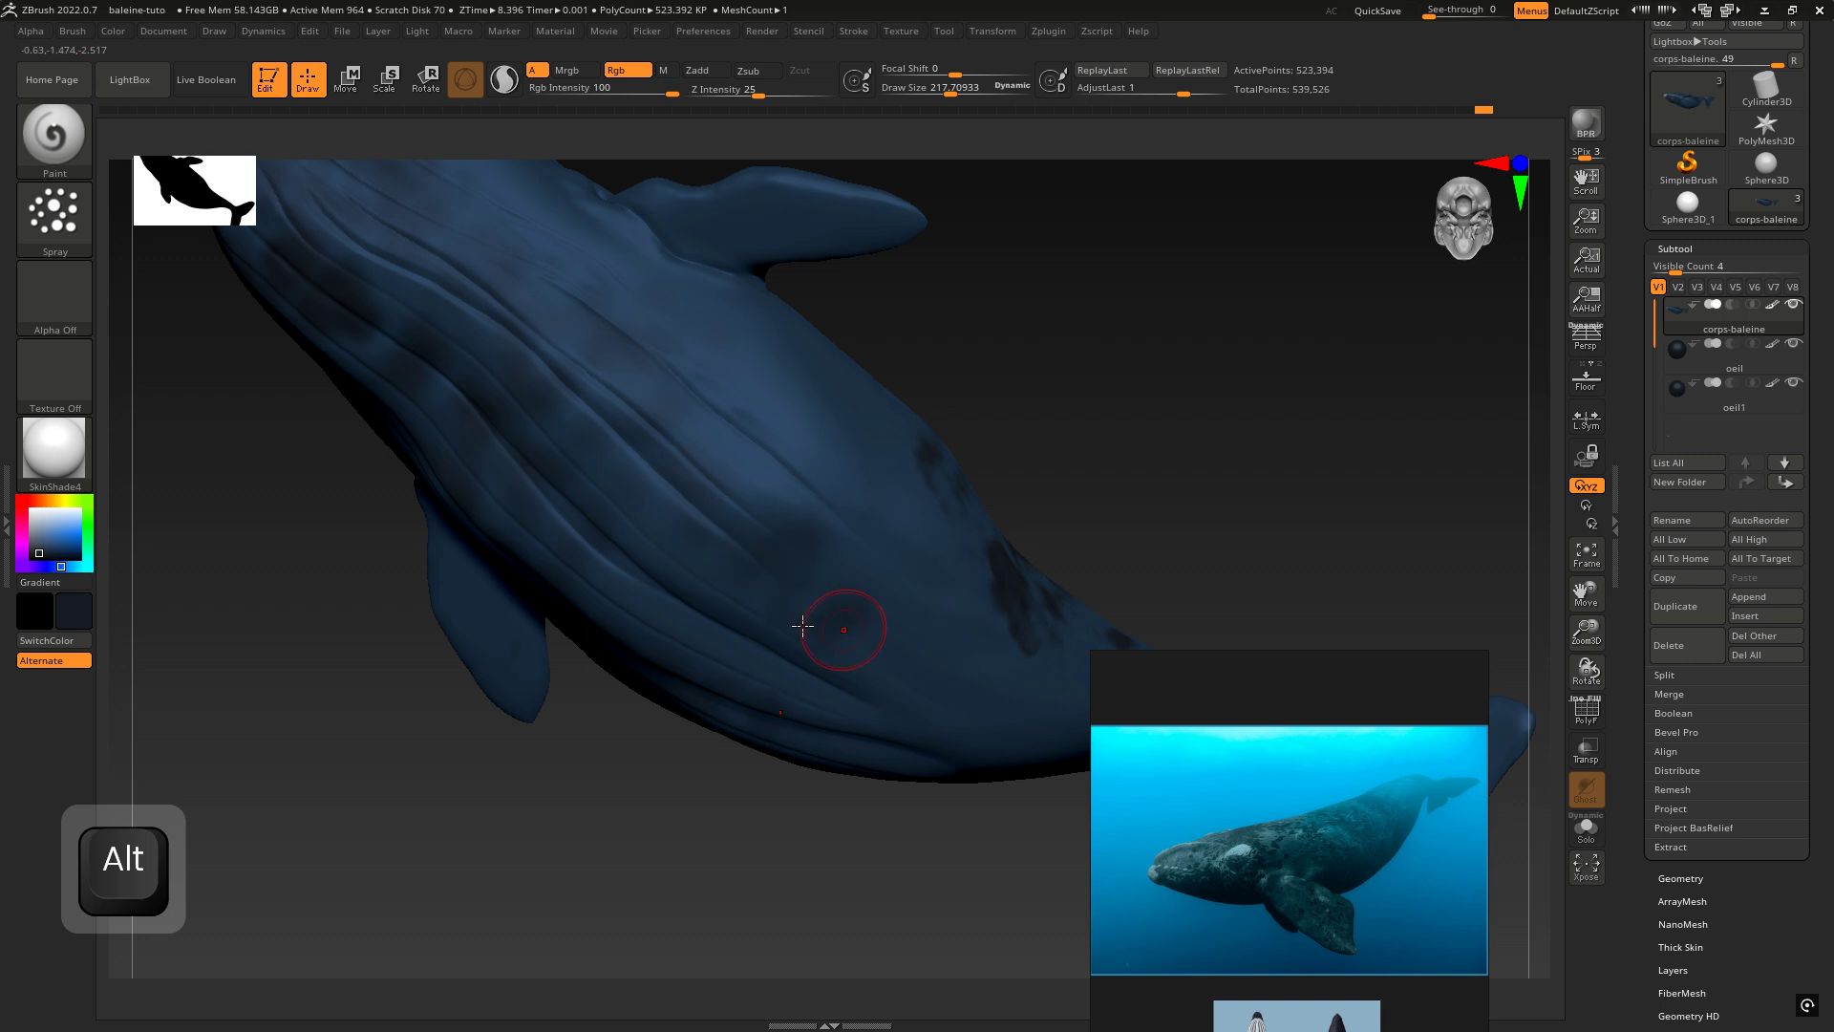
# Step: Reposition the reference board so both whale images are in view, and set the paint colour to white
pyautogui.moveTo(1312, 663); pyautogui.dragTo(1270, 379)
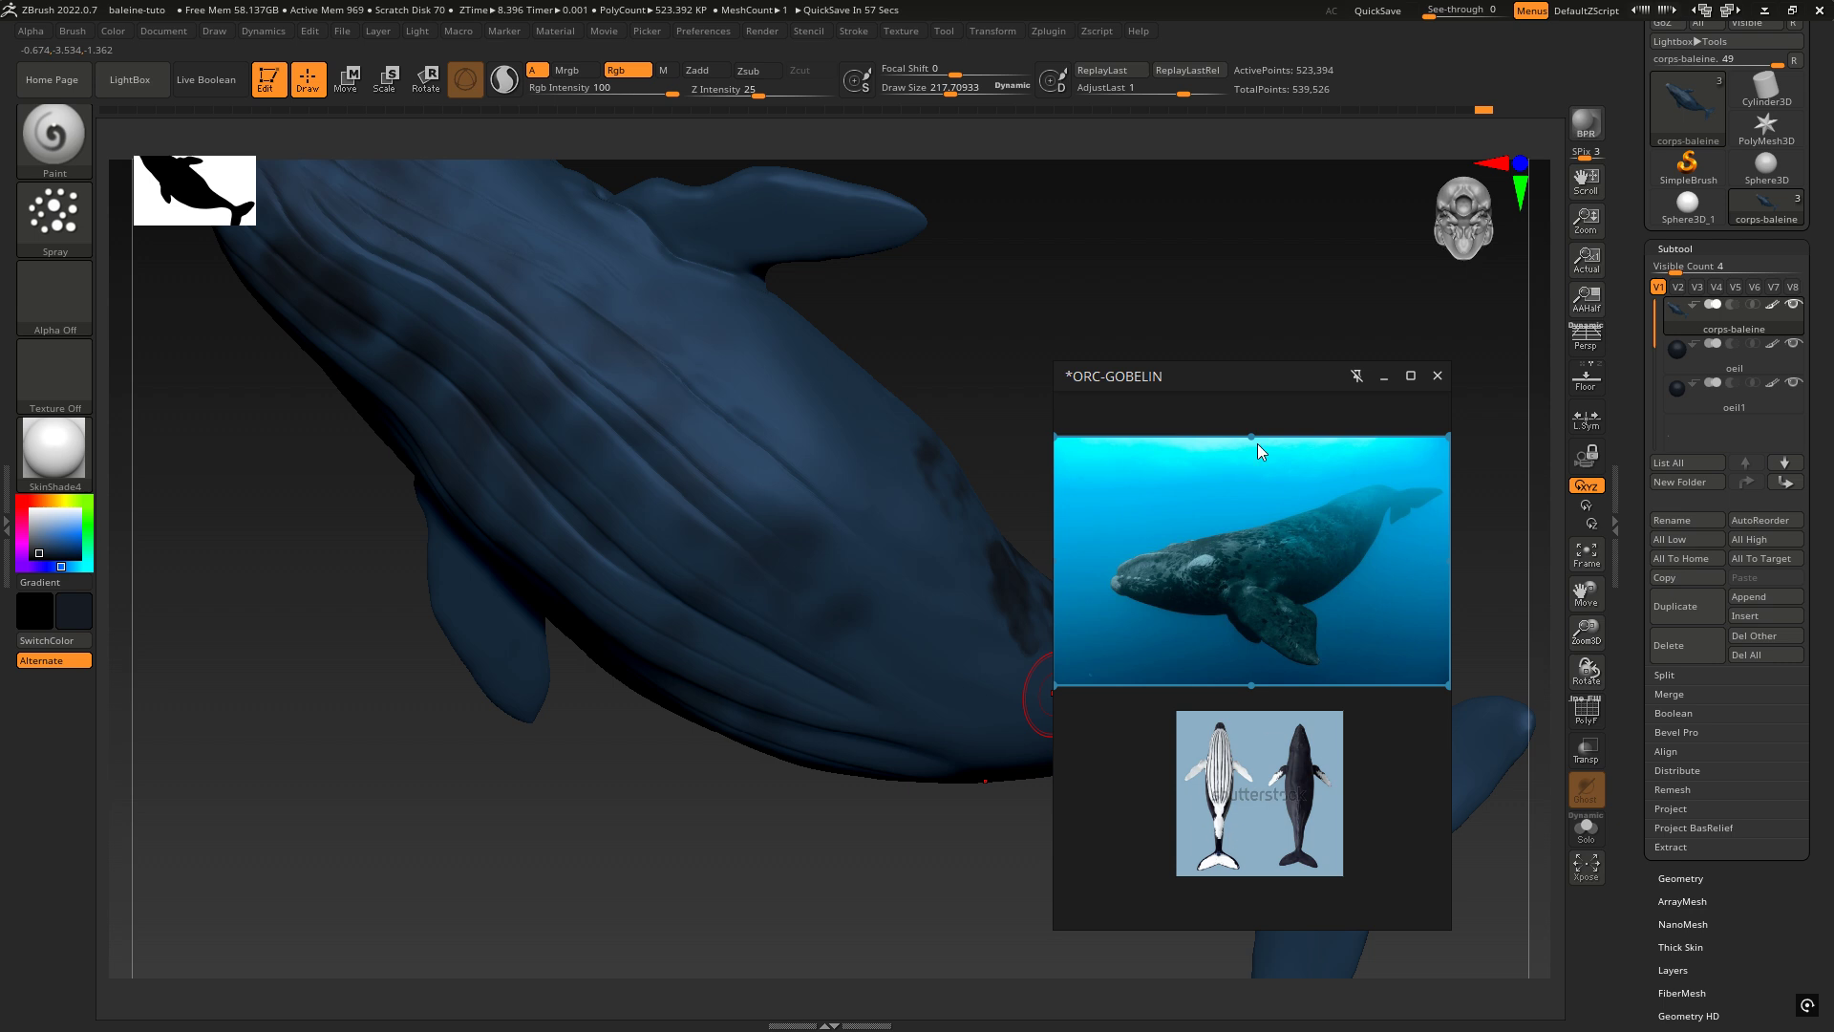
pyautogui.moveTo(1229, 372); pyautogui.dragTo(1325, 448)
pyautogui.press('space')
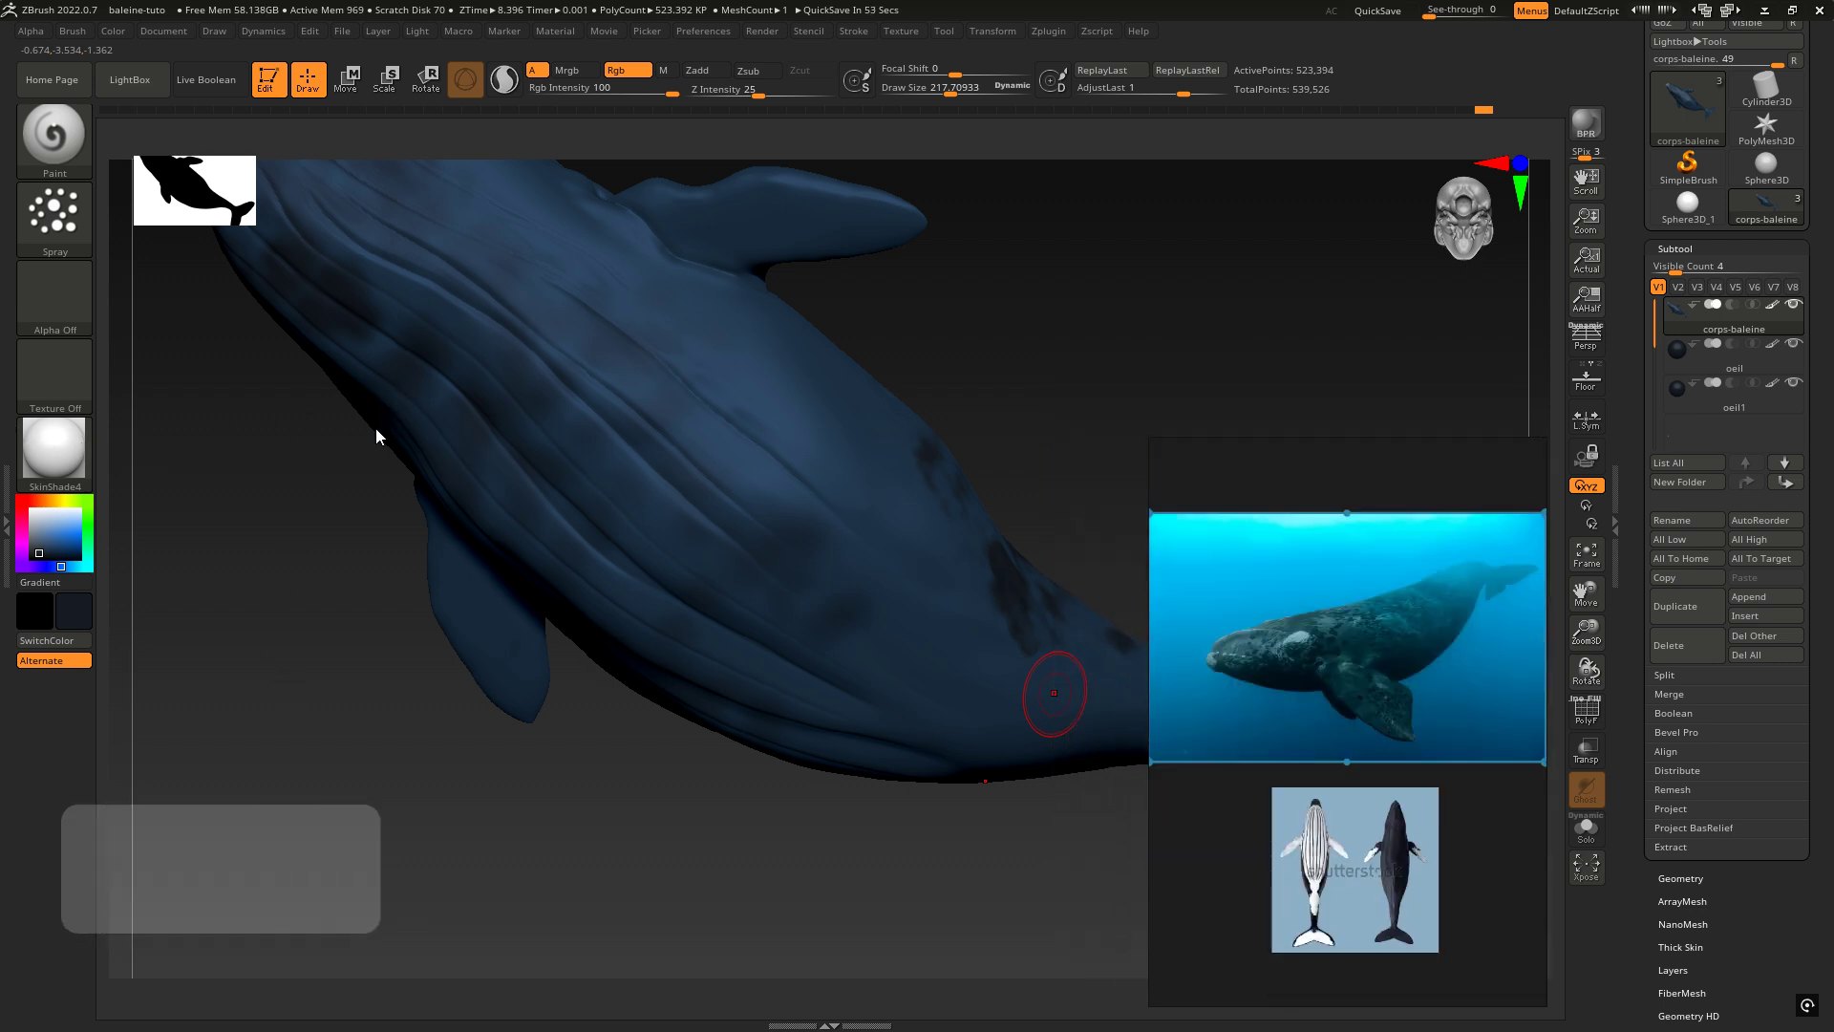
pyautogui.press('space')
pyautogui.click(453, 450)
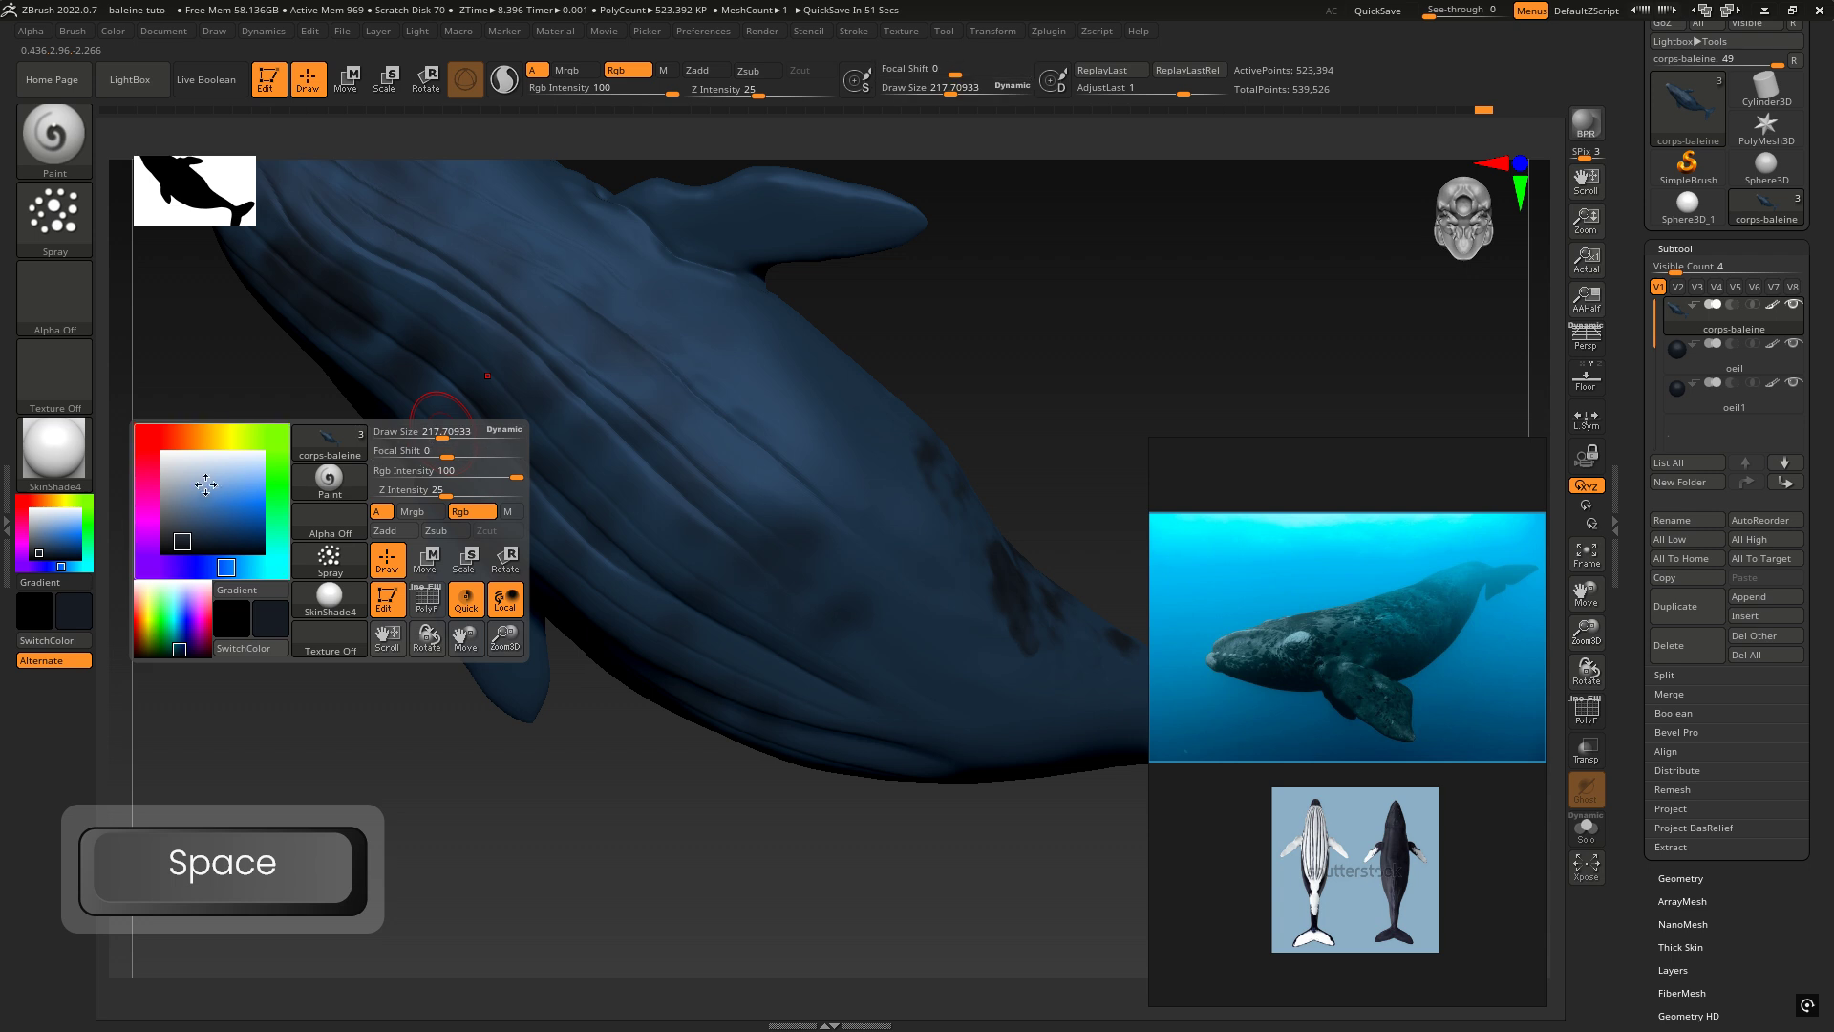
pyautogui.moveTo(197, 474); pyautogui.dragTo(154, 445)
# Step: Spray mottled white over the whale's throat grooves and belly, following the underside pattern in the reference
pyautogui.keyDown('alt'); pyautogui.moveTo(287, 392); pyautogui.dragTo(494, 522); pyautogui.keyUp('alt')
pyautogui.moveTo(681, 514); pyautogui.dragTo(544, 397, button='right')
pyautogui.moveTo(535, 411)
pyautogui.mouseDown()
pyautogui.moveTo(1027, 814)
pyautogui.moveTo(477, 335)
pyautogui.moveTo(611, 421)
pyautogui.moveTo(955, 774)
pyautogui.moveTo(755, 611)
pyautogui.moveTo(534, 328)
pyautogui.moveTo(907, 583)
pyautogui.mouseUp()
pyautogui.moveTo(860, 506)
pyautogui.mouseDown(button='right')
pyautogui.moveTo(812, 477)
pyautogui.moveTo(732, 499)
pyautogui.mouseUp(button='right')
pyautogui.moveTo(782, 596)
pyautogui.mouseDown()
pyautogui.moveTo(767, 577)
pyautogui.moveTo(859, 669)
pyautogui.moveTo(1070, 745)
pyautogui.moveTo(668, 410)
pyautogui.moveTo(435, 251)
pyautogui.moveTo(688, 483)
pyautogui.moveTo(909, 634)
pyautogui.mouseUp()
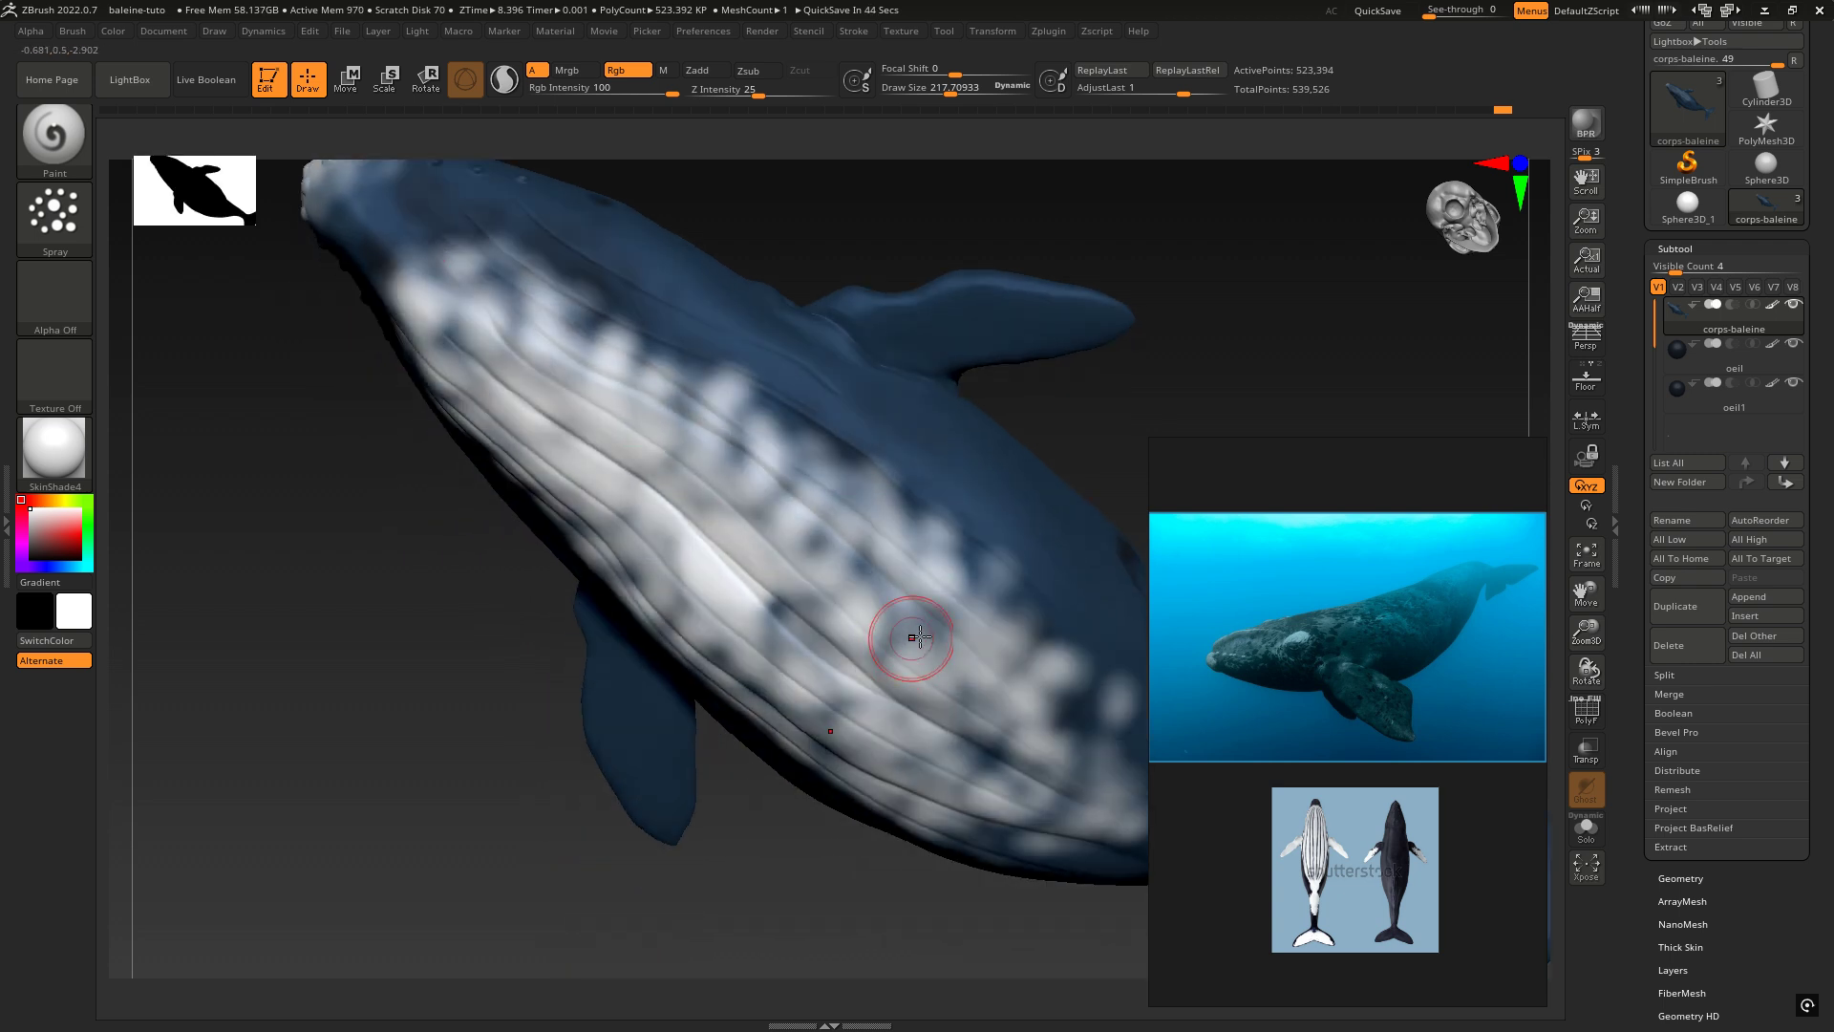
pyautogui.press('shift')
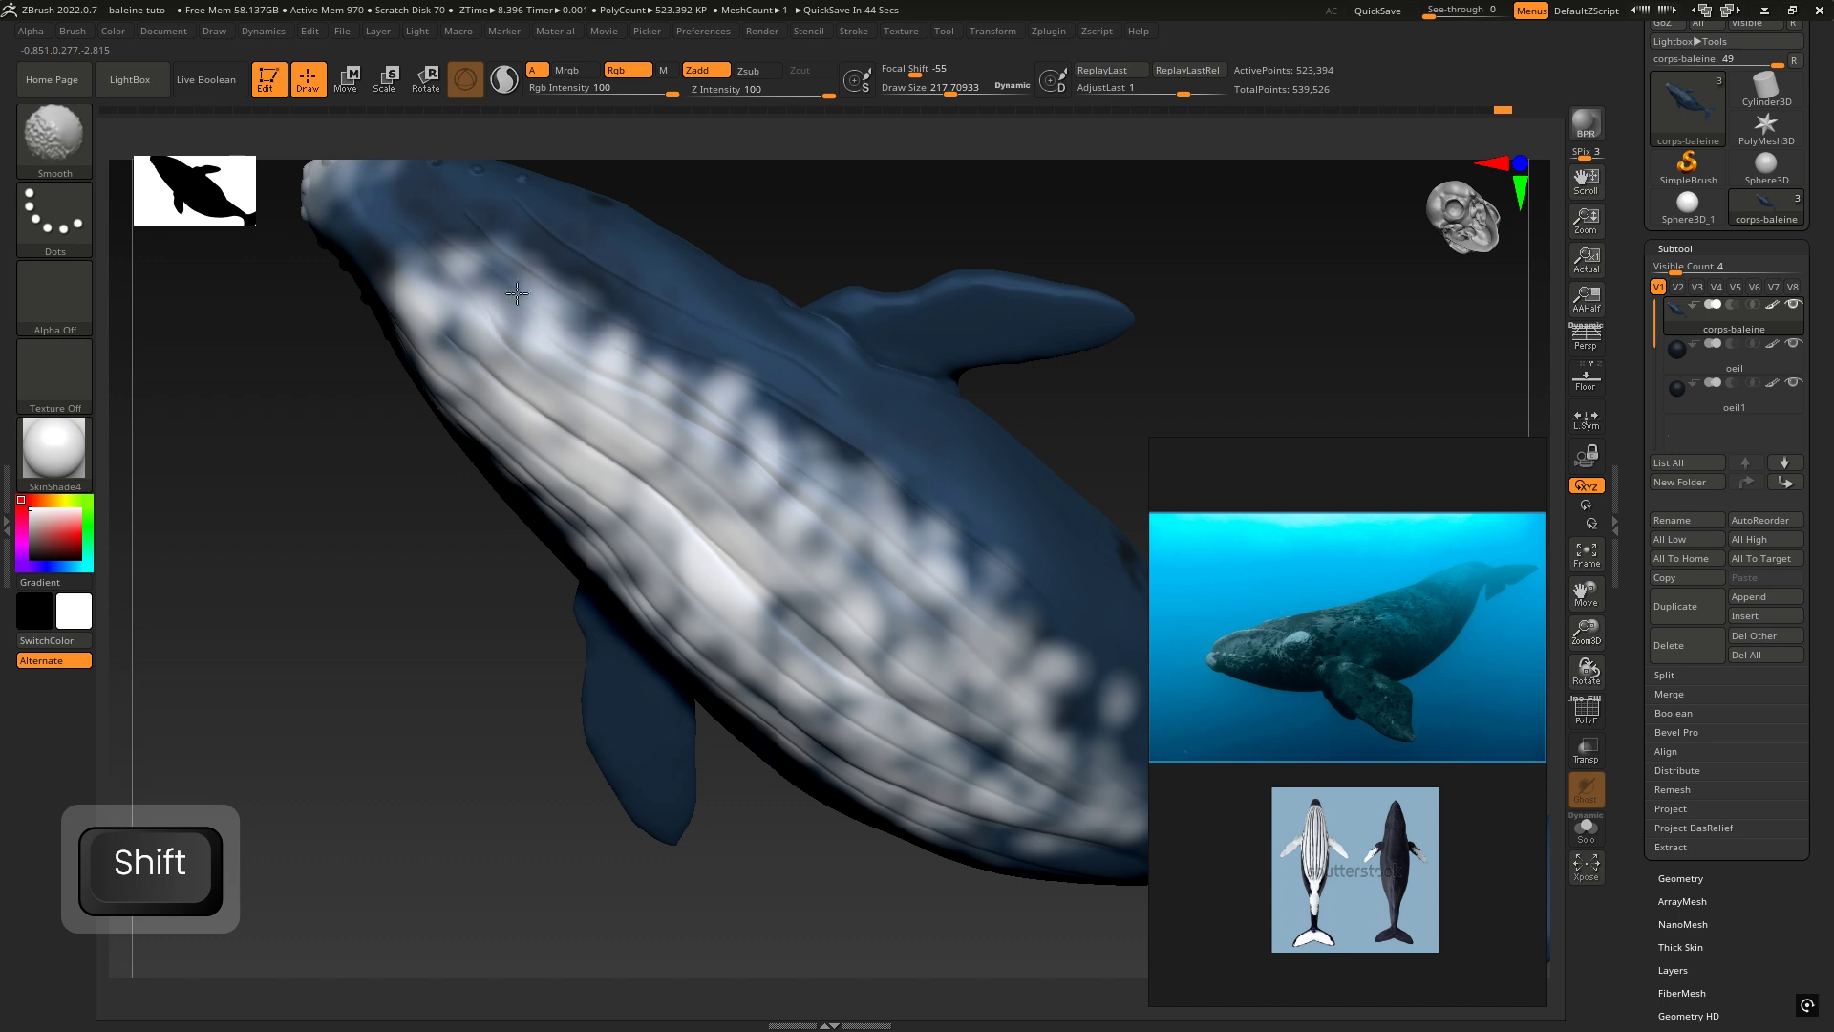
# Step: Extend the white spray up the side of the lower jaw and along the rear edge of the belly patch
pyautogui.keyDown('shift'); pyautogui.moveTo(652, 531); pyautogui.dragTo(626, 478, button='right'); pyautogui.keyUp('shift')
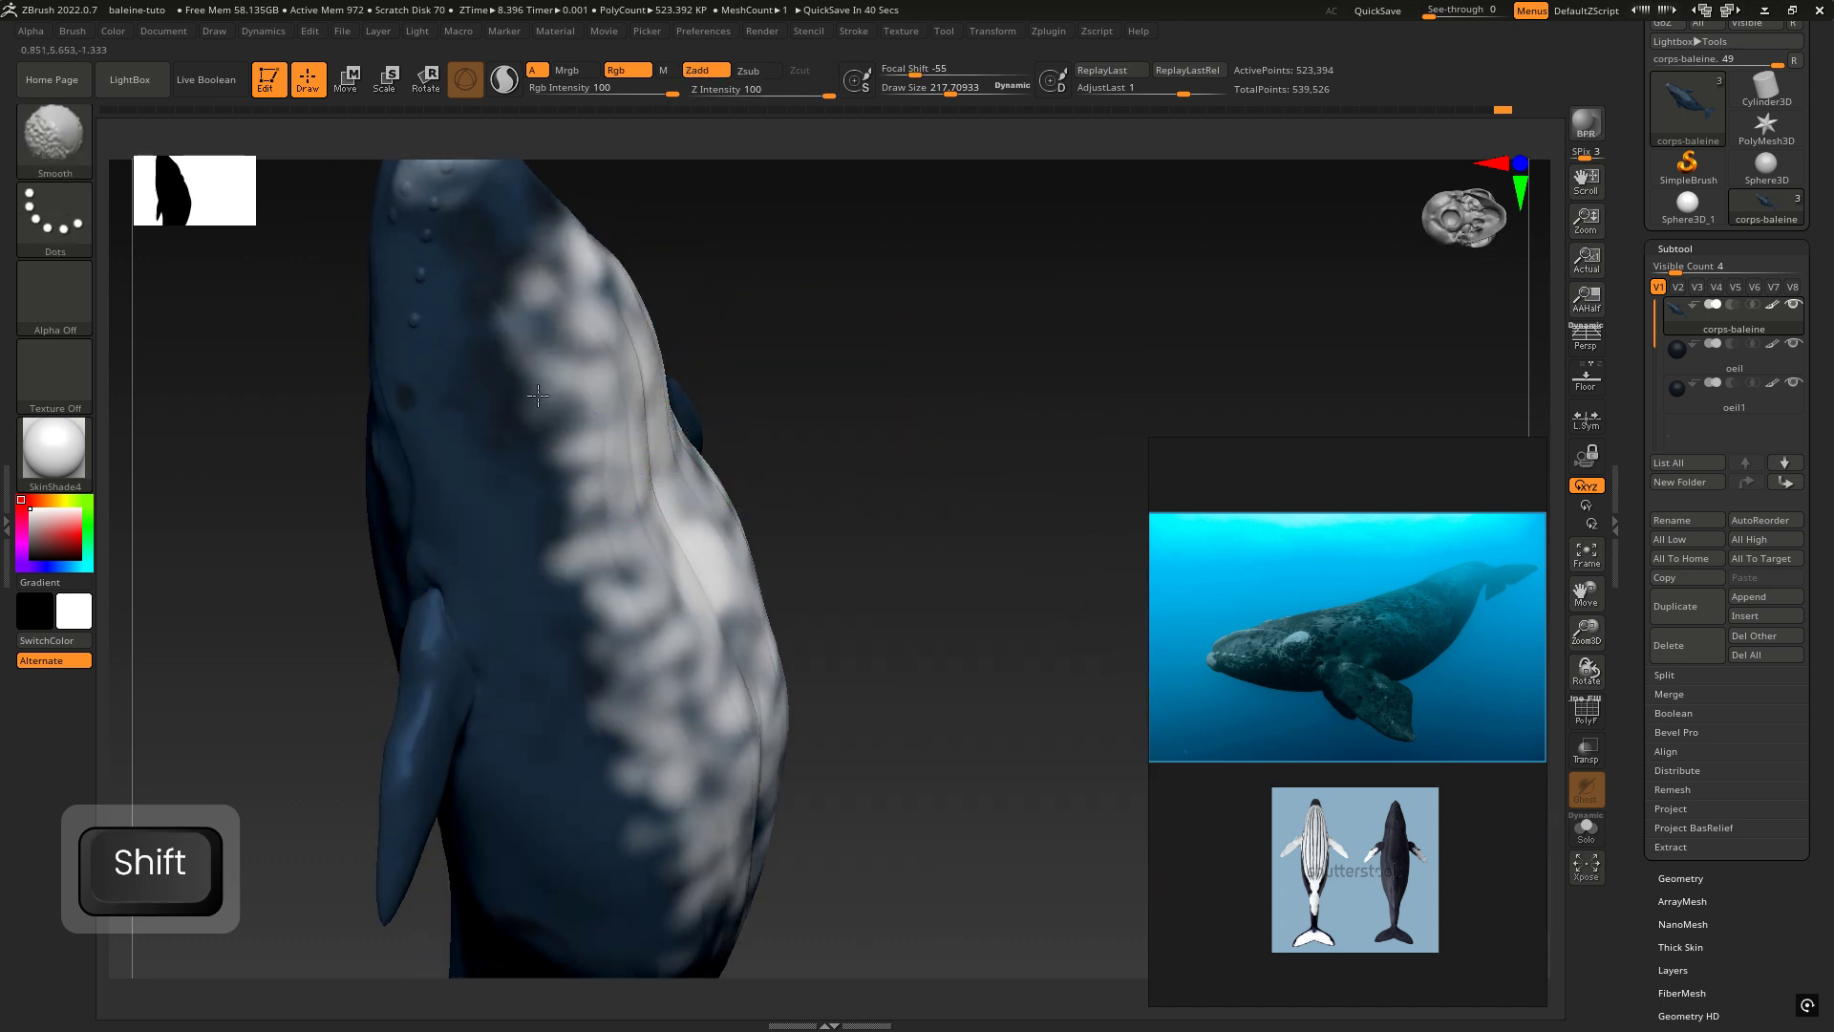
pyautogui.keyDown('shift'); pyautogui.moveTo(537, 396); pyautogui.dragTo(551, 513); pyautogui.keyUp('shift')
pyautogui.moveTo(473, 383)
pyautogui.mouseDown()
pyautogui.moveTo(487, 276)
pyautogui.moveTo(559, 329)
pyautogui.moveTo(510, 295)
pyautogui.mouseUp()
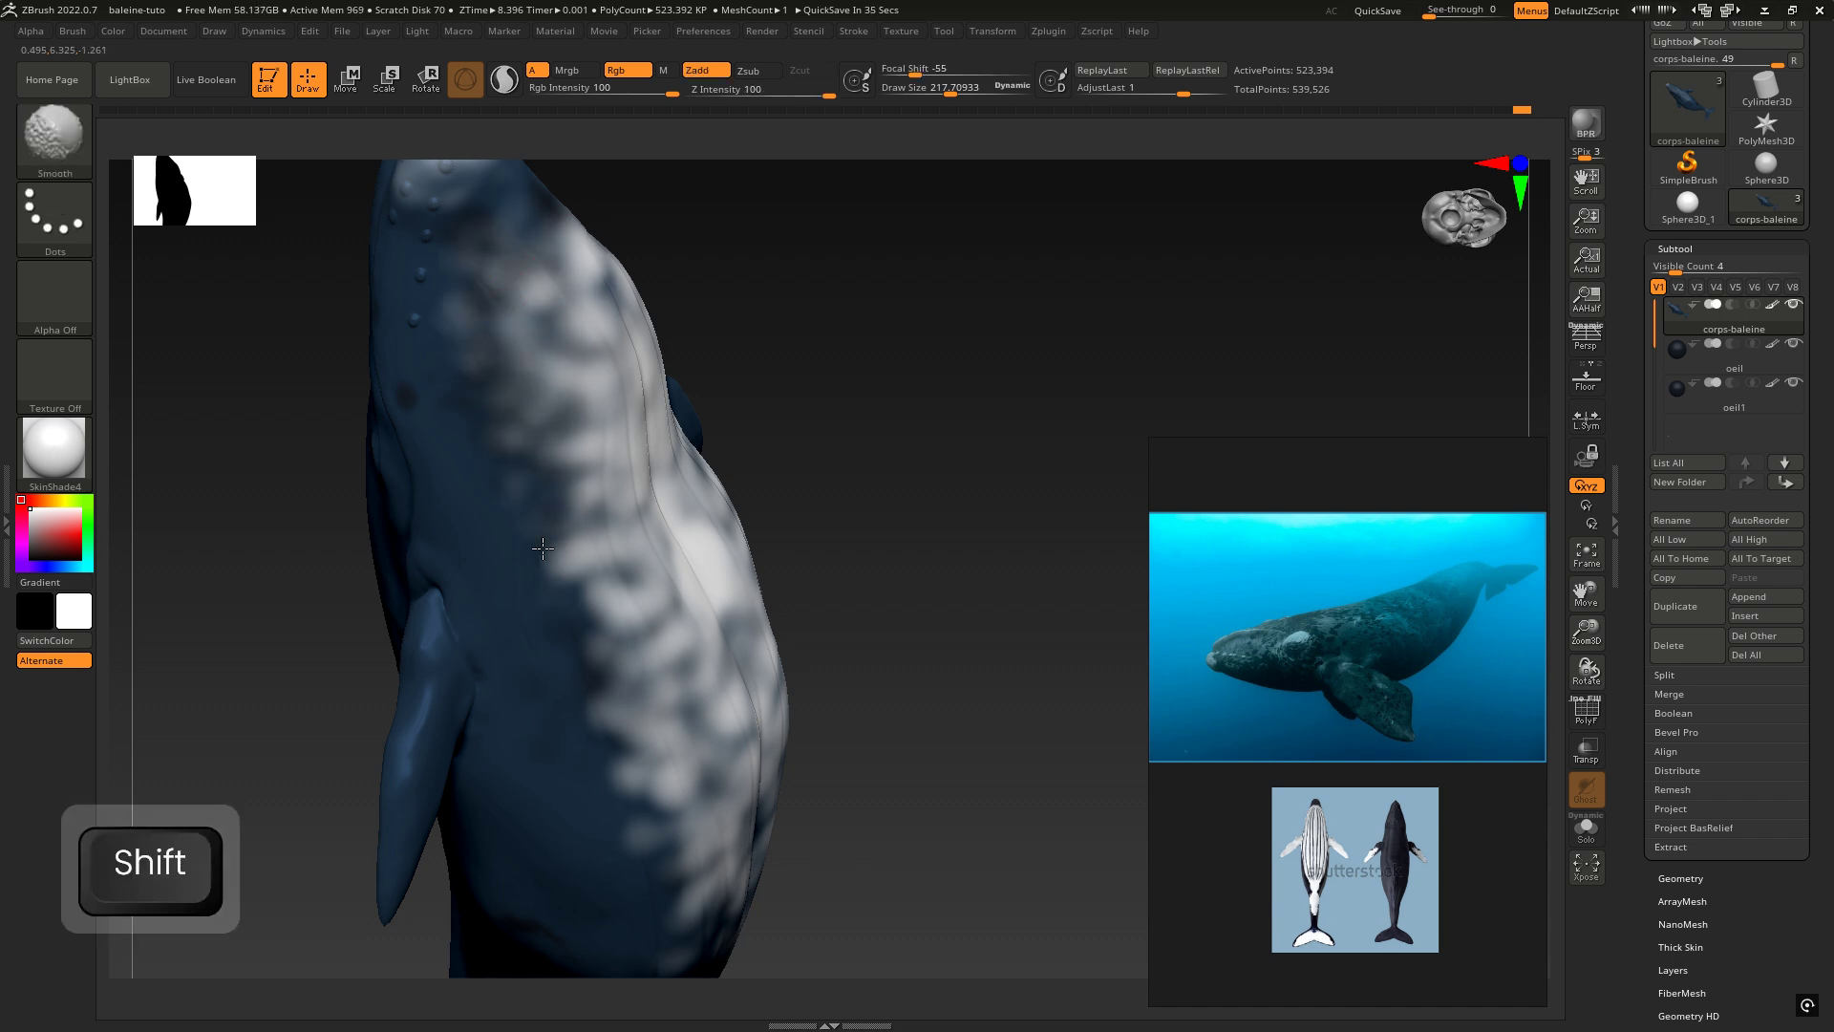
pyautogui.keyDown('shift'); pyautogui.moveTo(542, 550); pyautogui.dragTo(778, 349, button='right'); pyautogui.keyUp('shift')
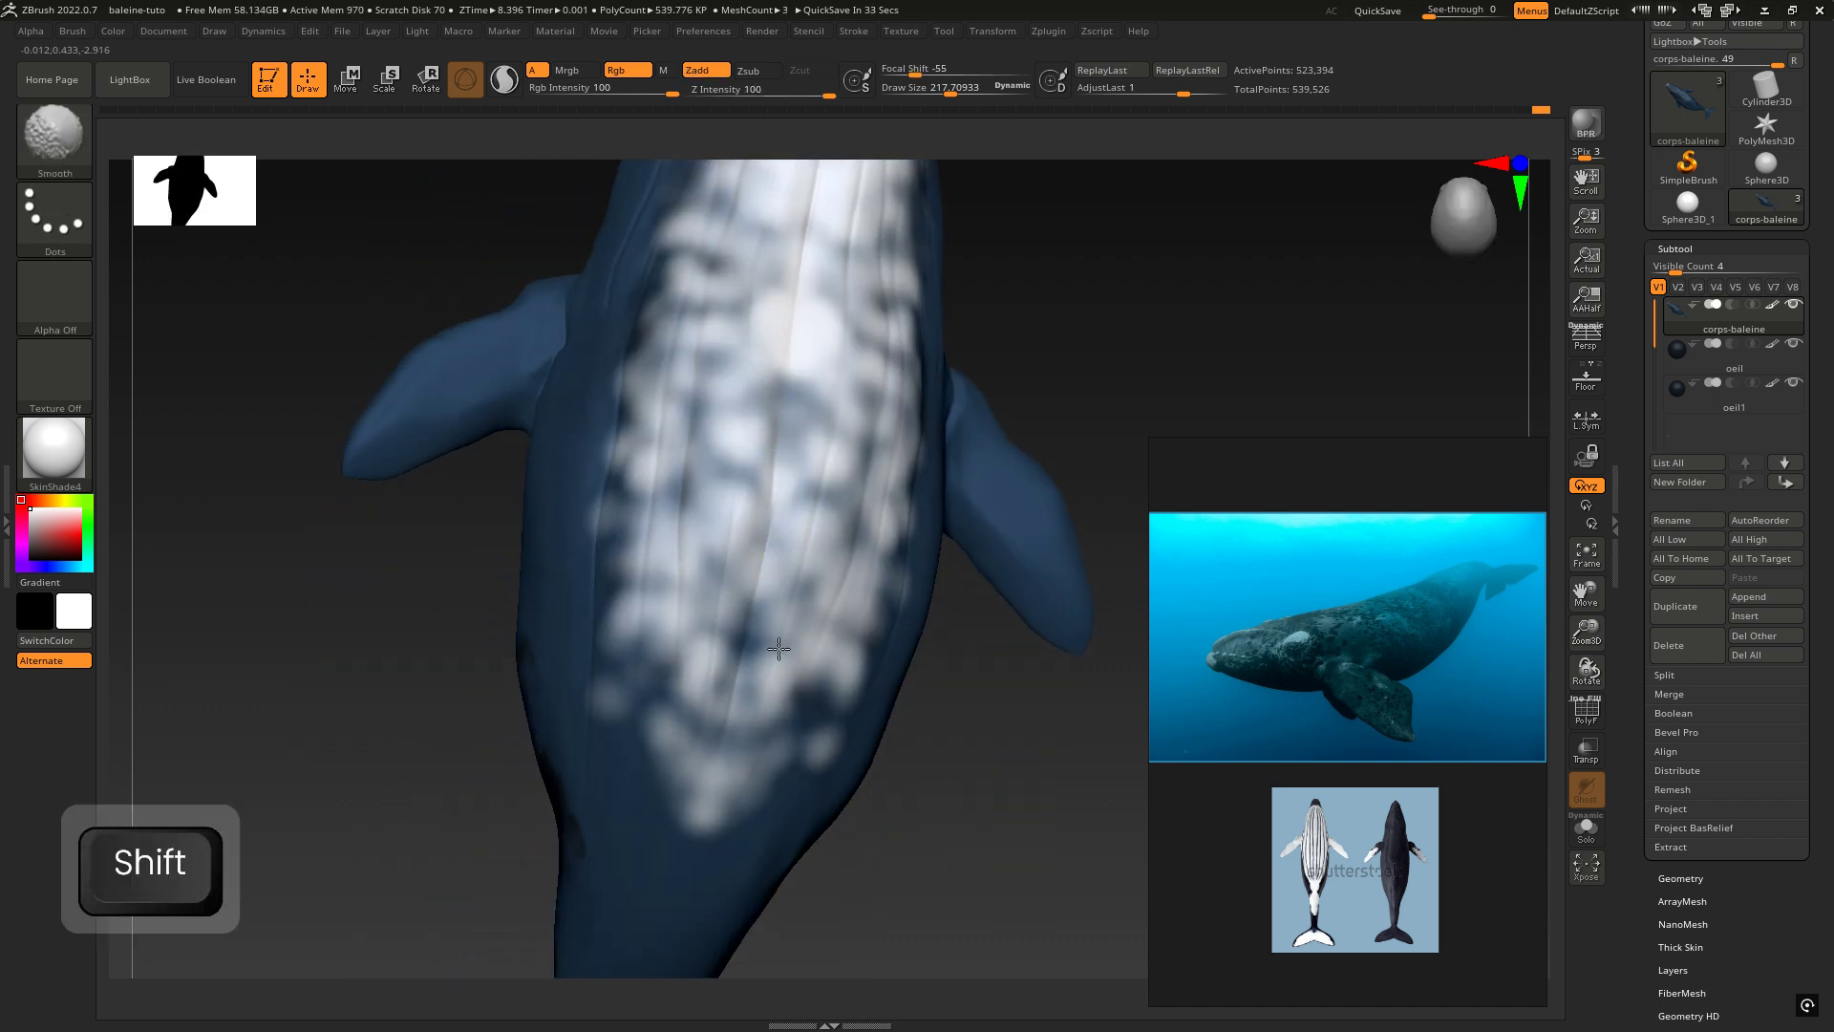
pyautogui.moveTo(641, 708)
pyautogui.mouseDown()
pyautogui.moveTo(755, 841)
pyautogui.moveTo(729, 421)
pyautogui.moveTo(747, 270)
pyautogui.moveTo(668, 602)
pyautogui.moveTo(627, 394)
pyautogui.moveTo(679, 281)
pyautogui.mouseUp()
pyautogui.moveTo(679, 282)
pyautogui.mouseDown(button='right')
pyautogui.moveTo(755, 342)
pyautogui.moveTo(745, 296)
pyautogui.mouseUp(button='right')
# Step: Reduce the brush draw size to about 96 and spray fine white spots along the belly patch's border on one flank
pyautogui.press('space')
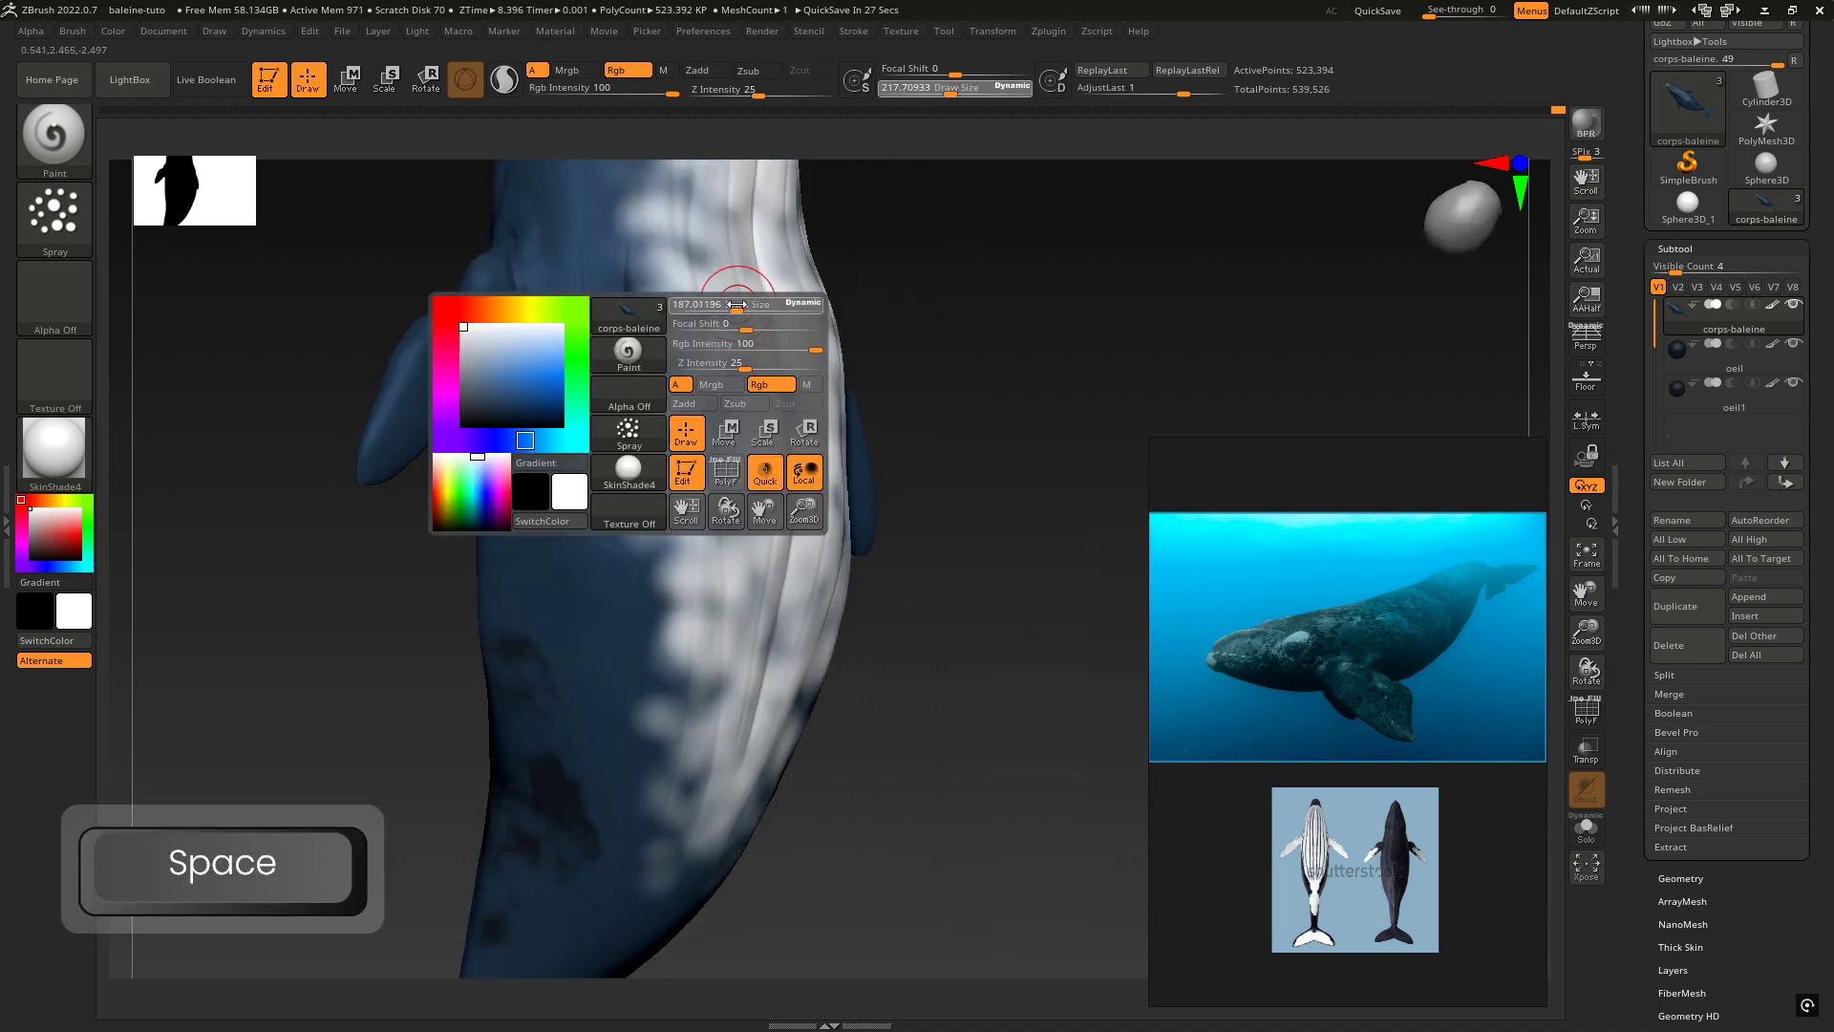
pyautogui.moveTo(725, 303); pyautogui.dragTo(628, 277)
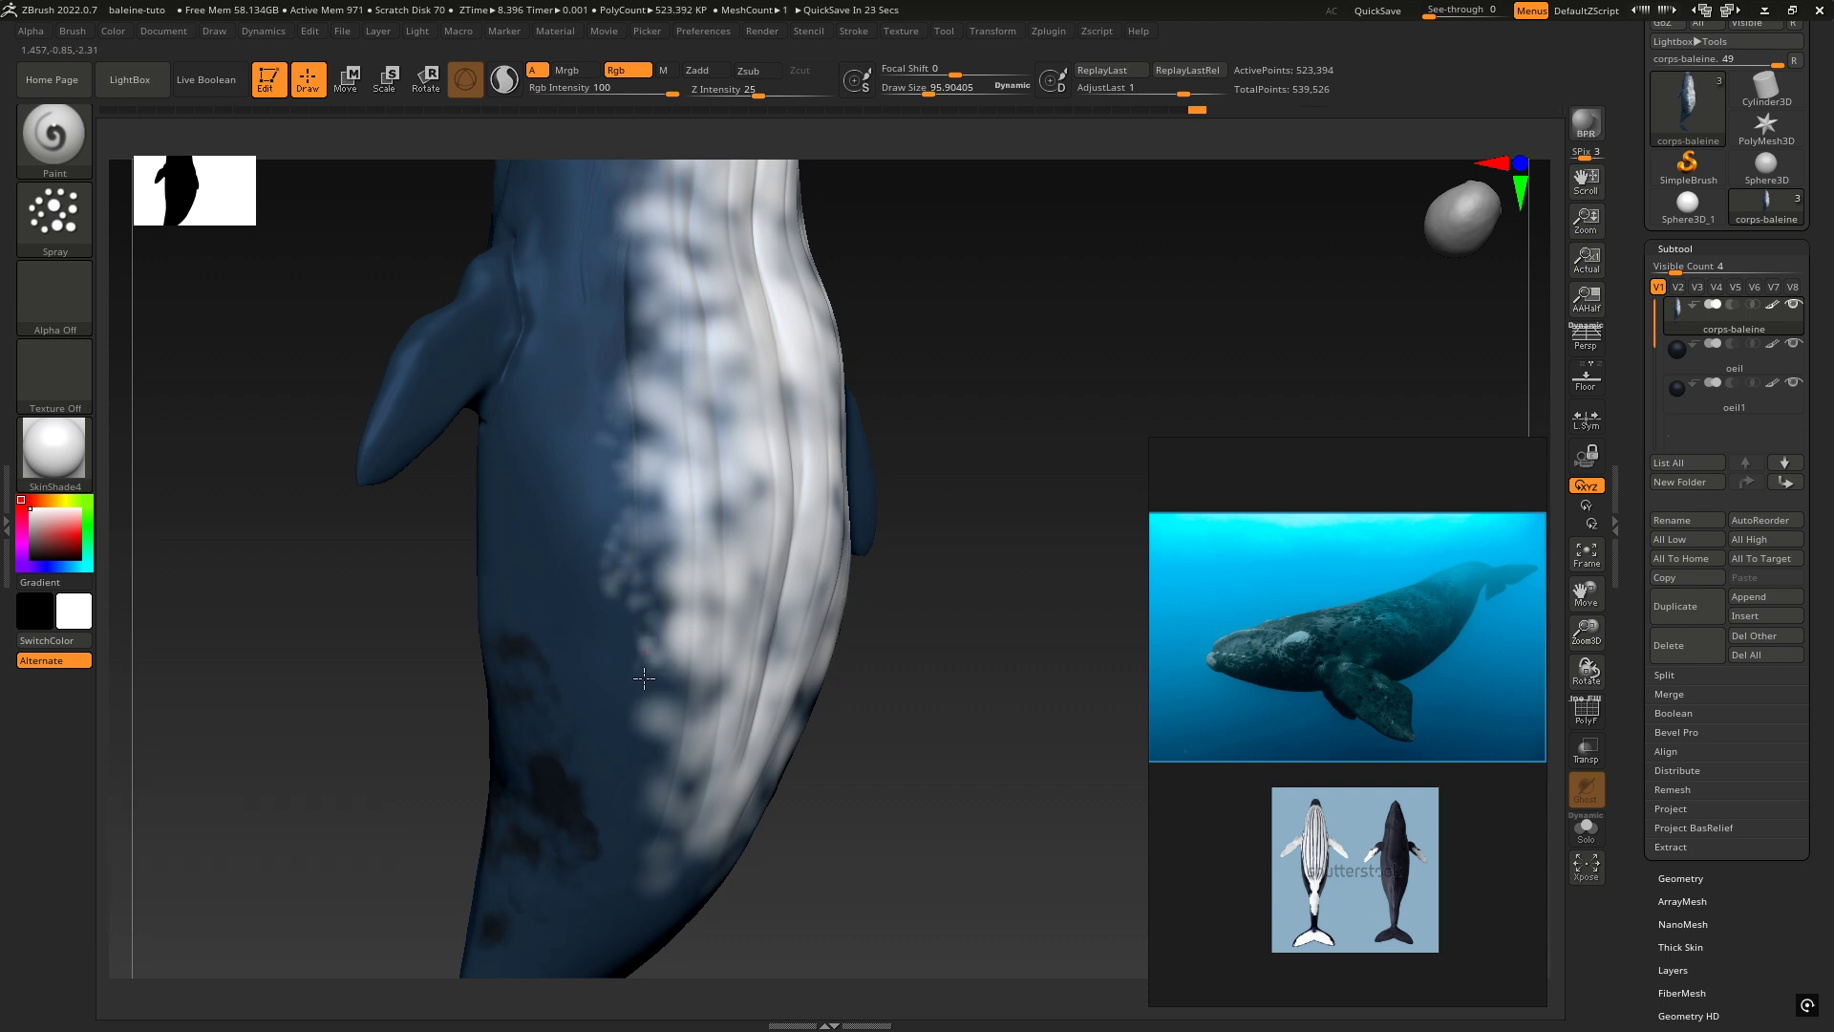
pyautogui.press('shift')
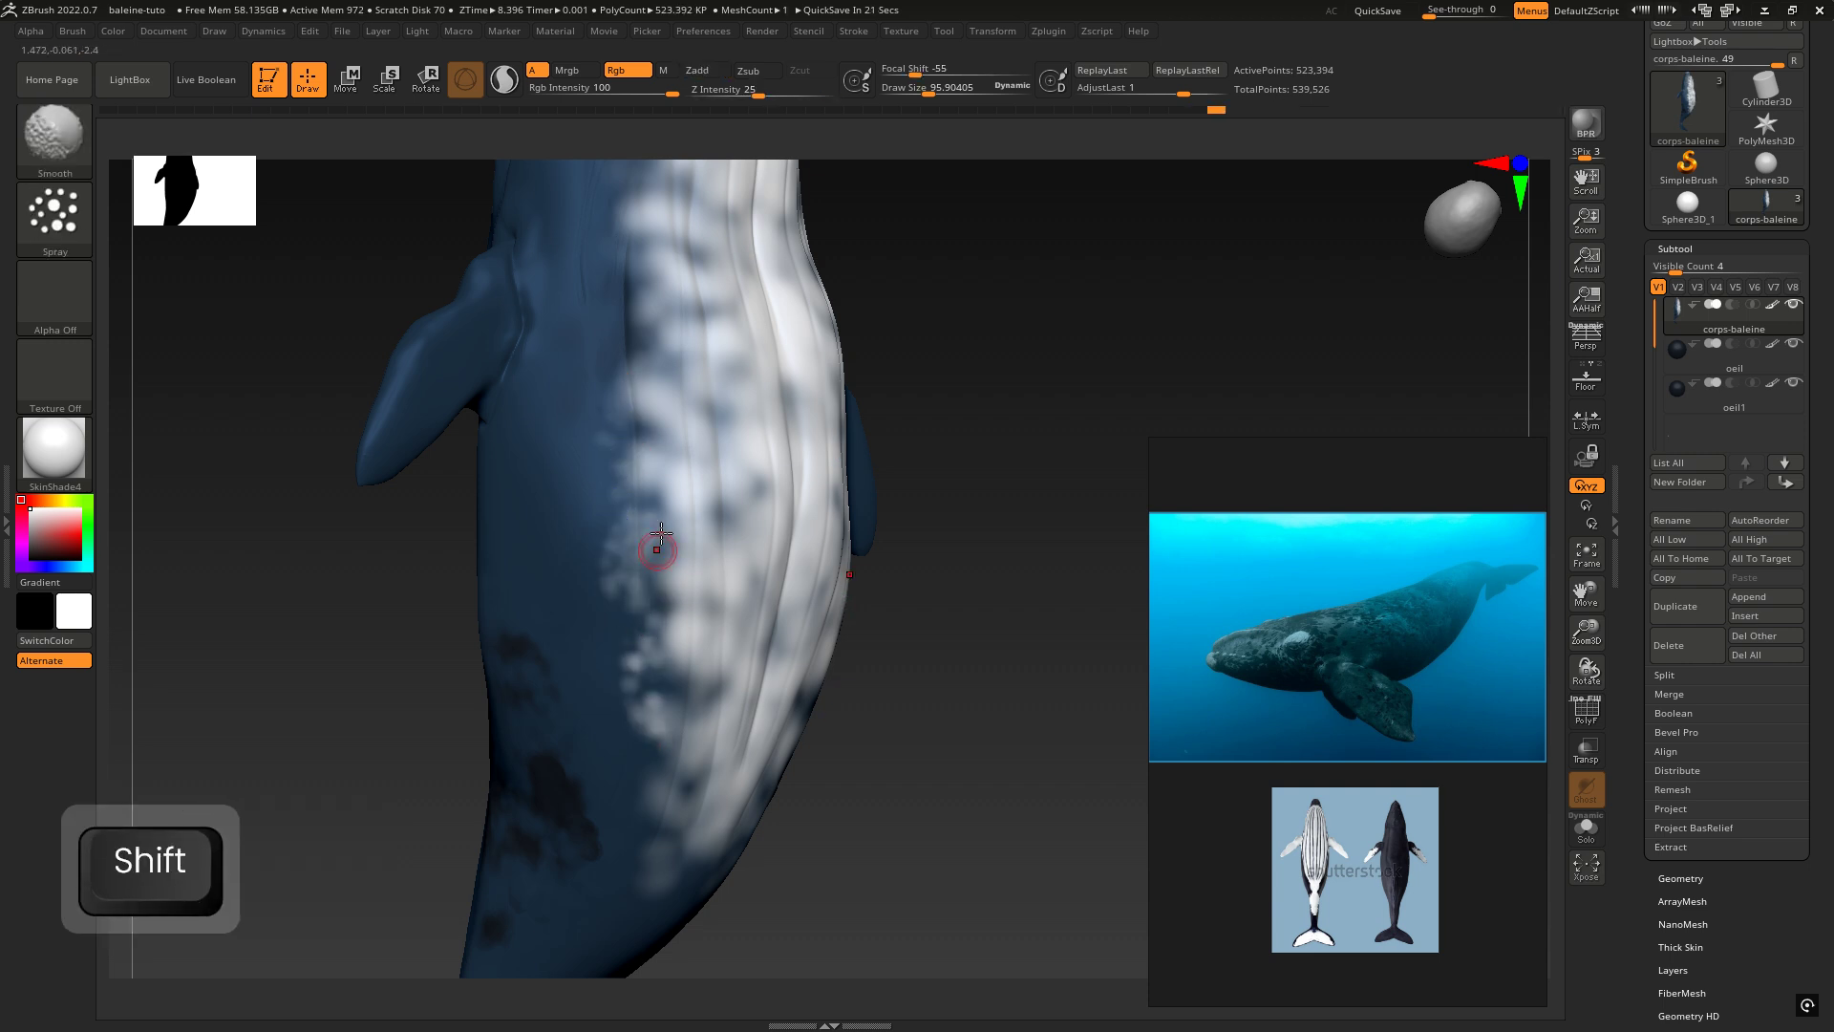
pyautogui.moveTo(657, 538); pyautogui.dragTo(661, 603)
# Step: Spray fine white spots along the belly patch's upper border on the opposite flank, up to the front of the jaw
pyautogui.moveTo(665, 623)
pyautogui.mouseDown(button='right')
pyautogui.moveTo(822, 521)
pyautogui.moveTo(760, 507)
pyautogui.moveTo(1527, 655)
pyautogui.mouseUp(button='right')
pyautogui.keyDown('alt'); pyautogui.moveTo(770, 540); pyautogui.dragTo(465, 726, button='right'); pyautogui.keyUp('alt')
pyautogui.moveTo(819, 613); pyautogui.dragTo(344, 606, button='right')
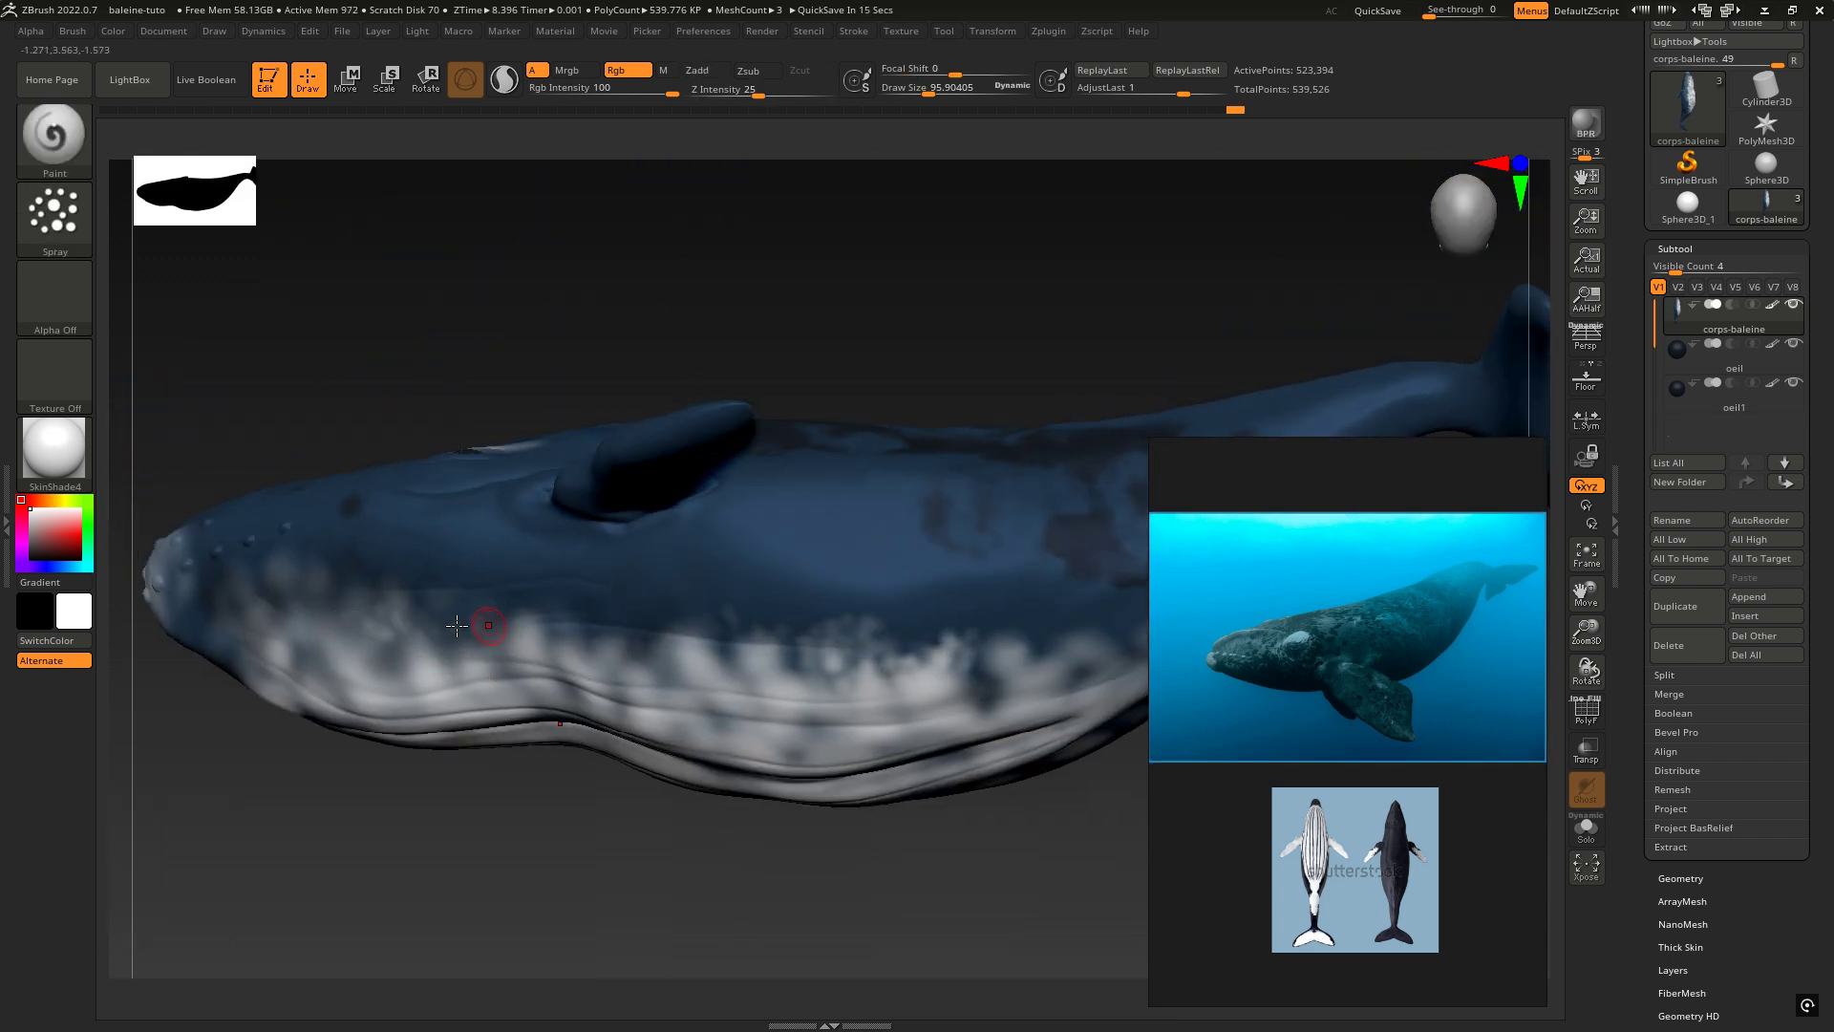
pyautogui.moveTo(637, 648); pyautogui.dragTo(436, 655)
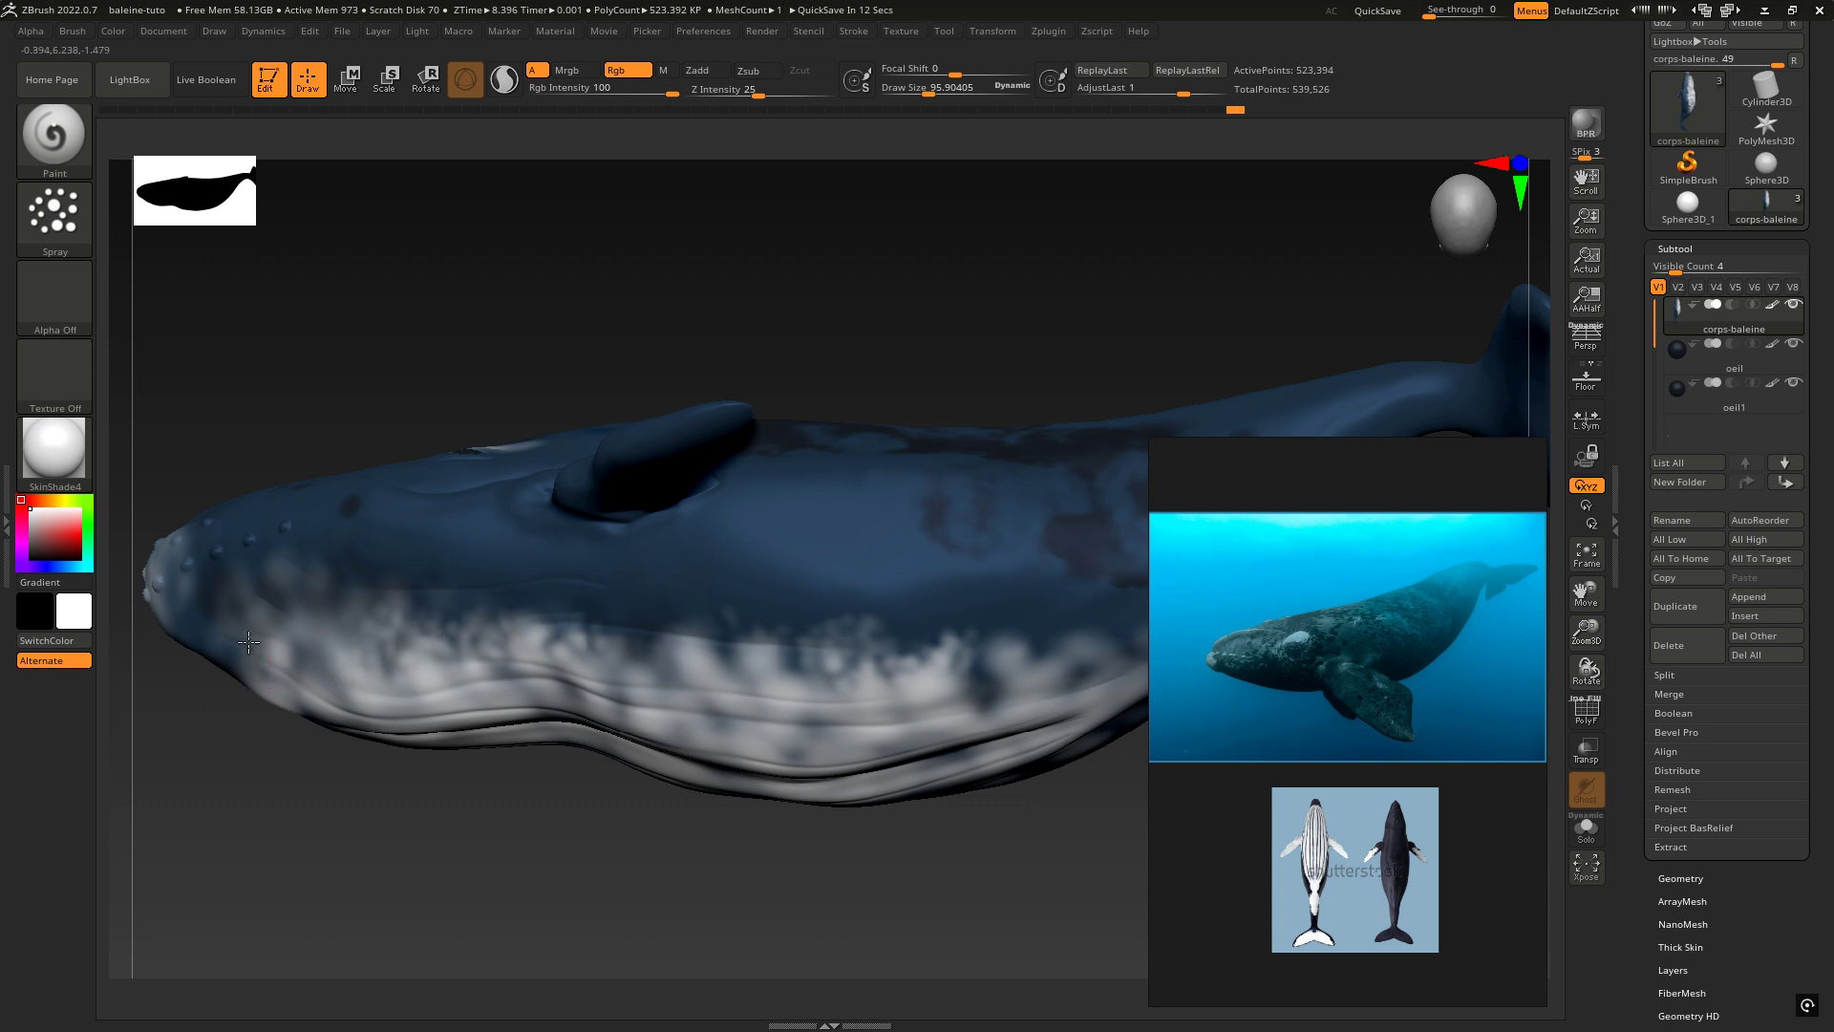
pyautogui.moveTo(249, 641); pyautogui.dragTo(264, 667)
# Step: Break up the white border behind the snout with small spray spots on the lower jaw
pyautogui.moveTo(263, 668)
pyautogui.mouseDown(button='right')
pyautogui.moveTo(439, 630)
pyautogui.moveTo(324, 625)
pyautogui.moveTo(529, 564)
pyautogui.mouseUp(button='right')
pyautogui.moveTo(519, 574); pyautogui.dragTo(450, 599)
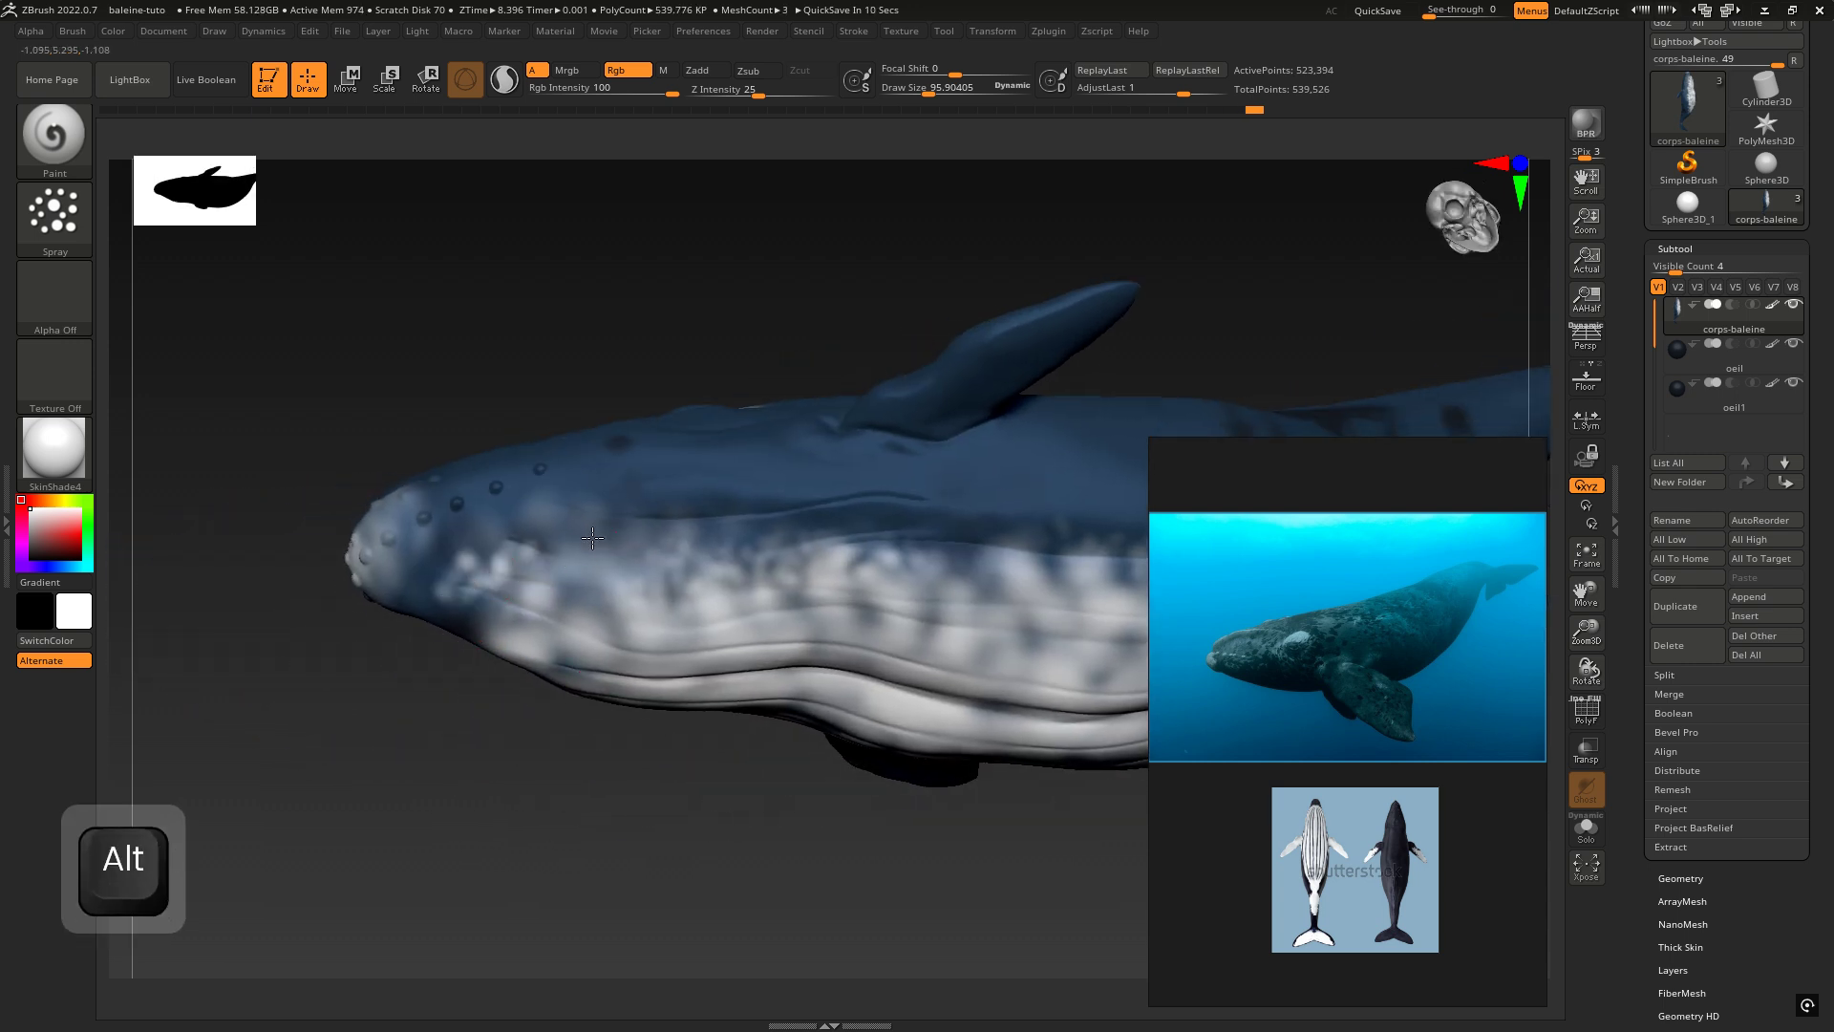
pyautogui.press('shift')
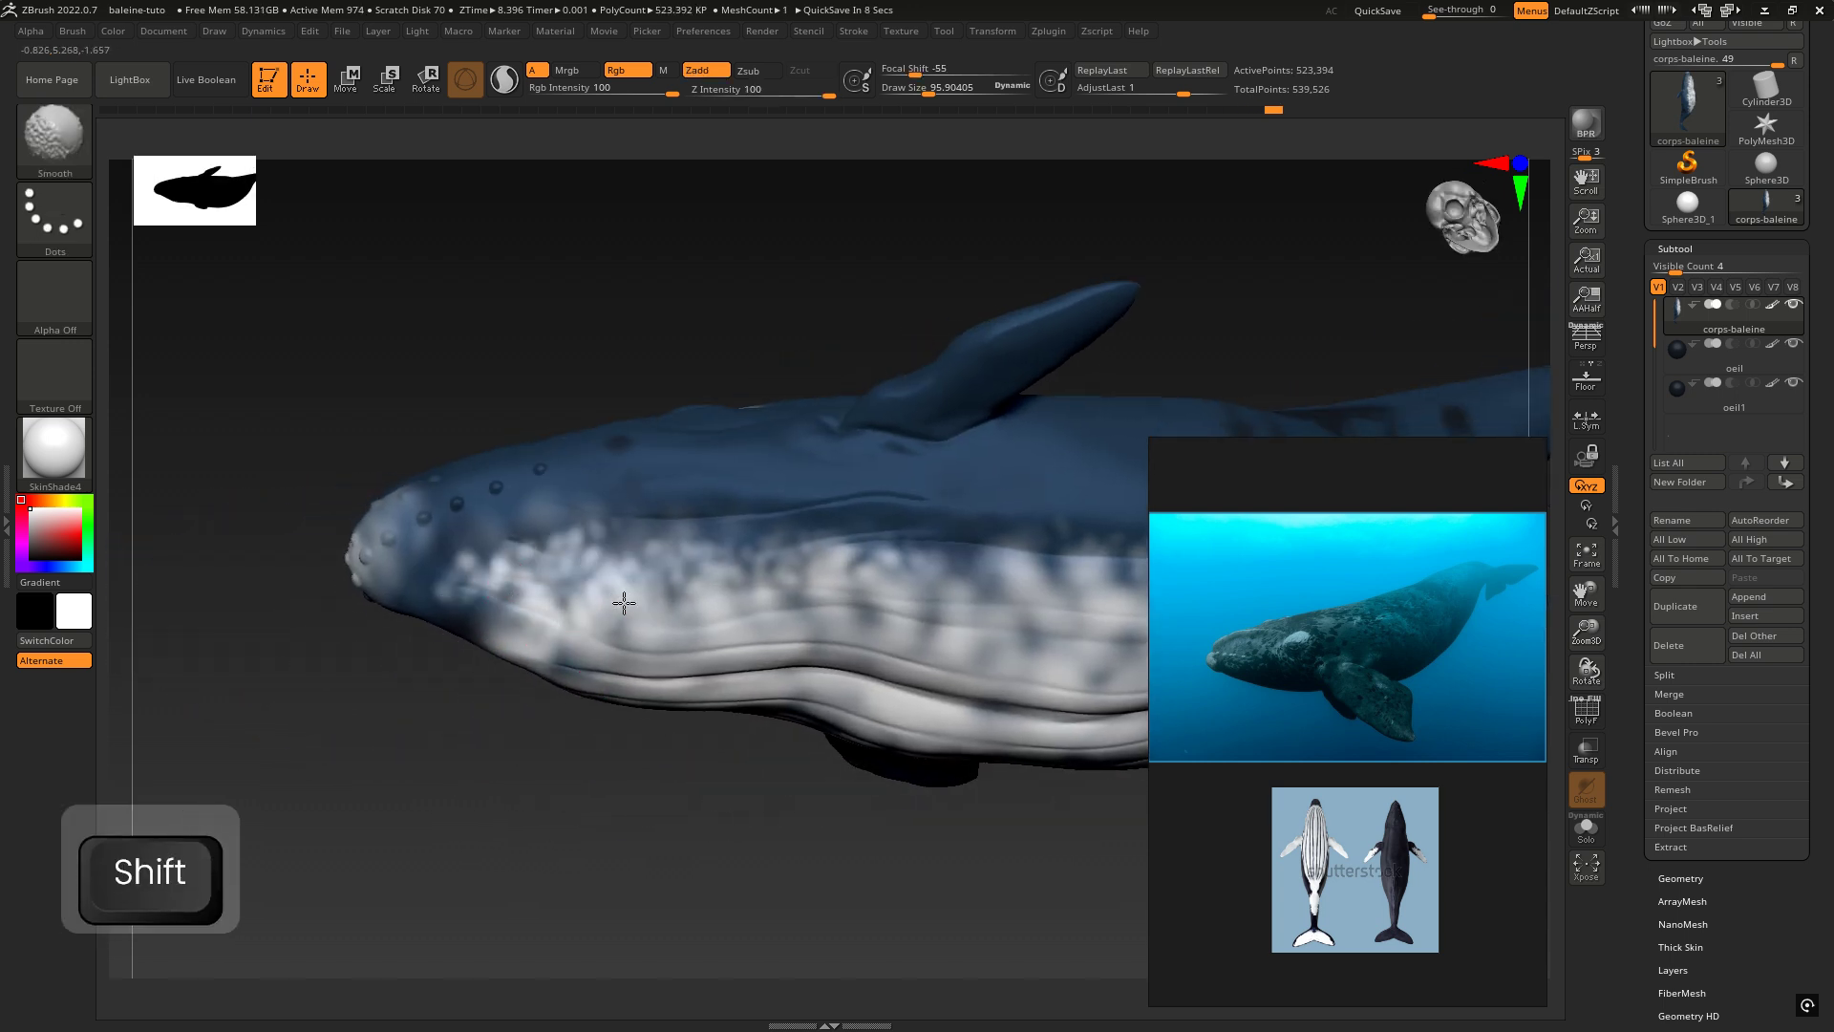
pyautogui.keyDown('shift'); pyautogui.moveTo(623, 603); pyautogui.dragTo(674, 578); pyautogui.keyUp('shift')
# Step: Check the painted whale from the side and move the reference board clear of the model
pyautogui.moveTo(786, 560)
pyautogui.mouseDown(button='right')
pyautogui.moveTo(897, 577)
pyautogui.moveTo(590, 520)
pyautogui.moveTo(801, 578)
pyautogui.moveTo(720, 634)
pyautogui.mouseUp(button='right')
pyautogui.moveTo(687, 405)
pyautogui.mouseDown(button='right')
pyautogui.moveTo(761, 401)
pyautogui.moveTo(544, 382)
pyautogui.mouseUp(button='right')
pyautogui.moveTo(544, 383)
pyautogui.keyDown('alt'); pyautogui.mouseDown(button='right')
pyautogui.moveTo(758, 421)
pyautogui.moveTo(778, 536)
pyautogui.moveTo(776, 427)
pyautogui.moveTo(979, 435)
pyautogui.mouseUp(button='right'); pyautogui.keyUp('alt')
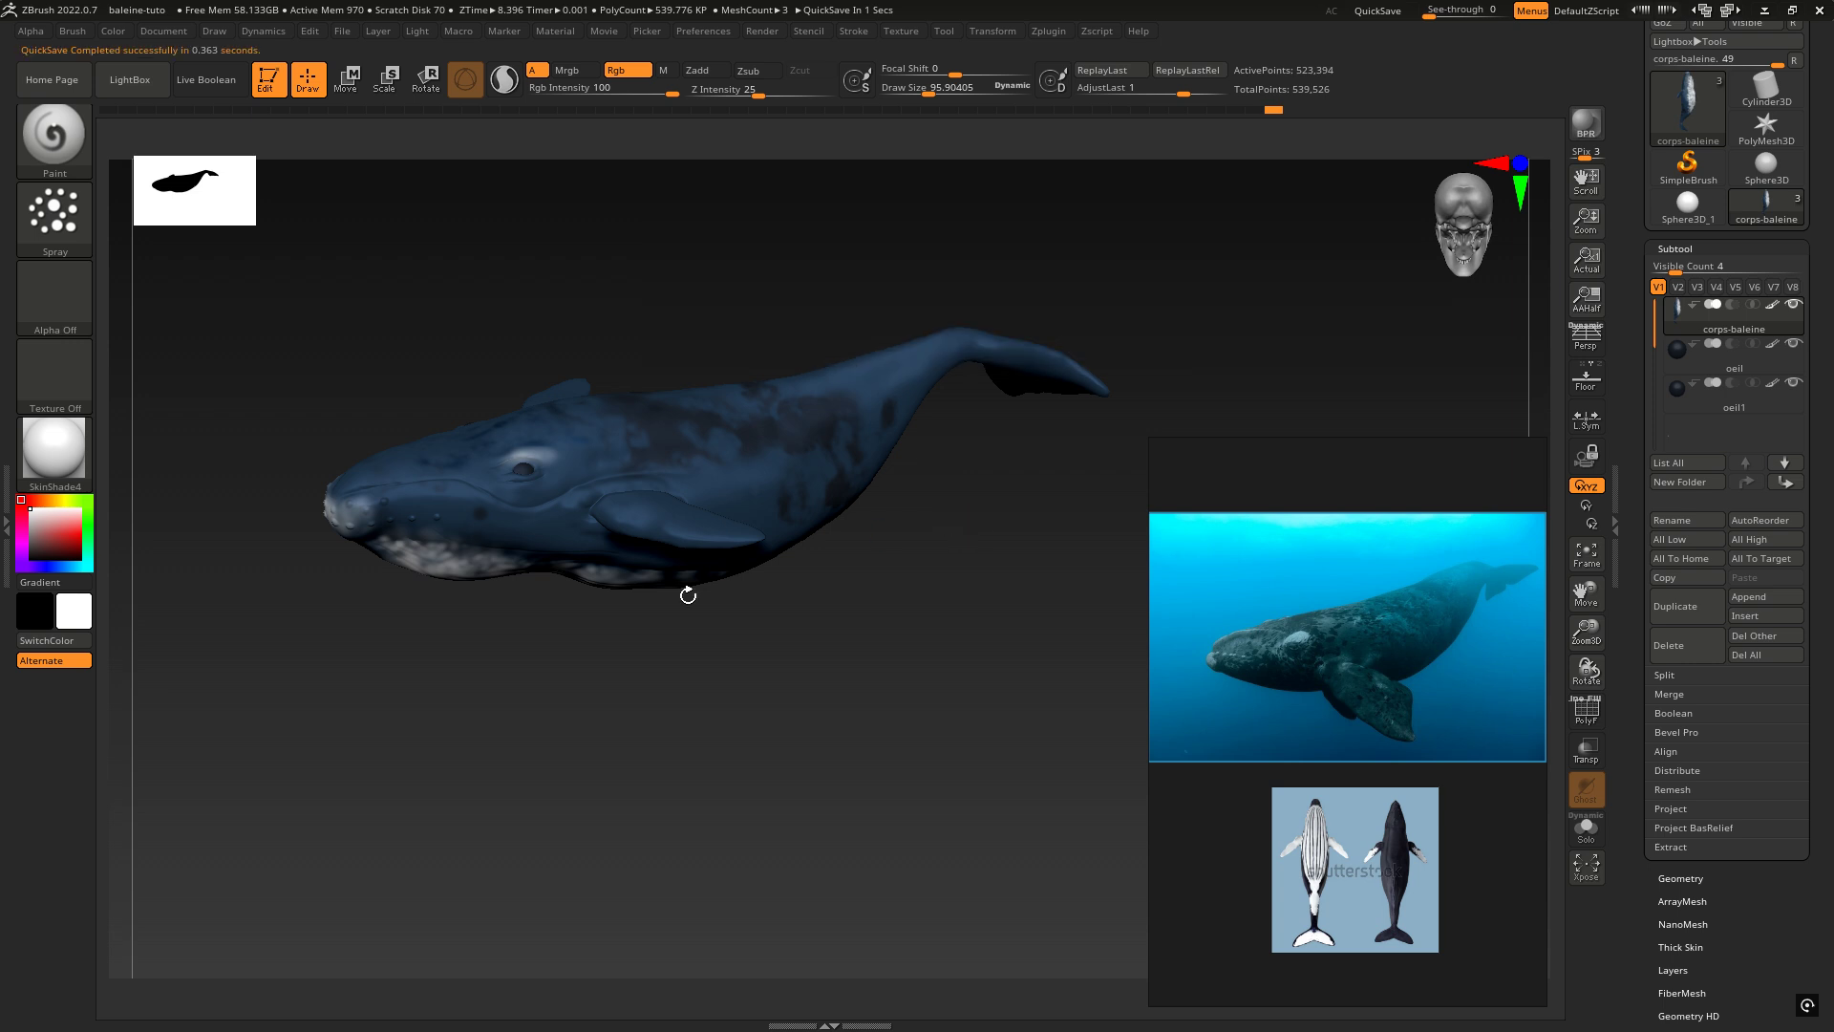
pyautogui.moveTo(737, 456); pyautogui.dragTo(840, 424, button='right')
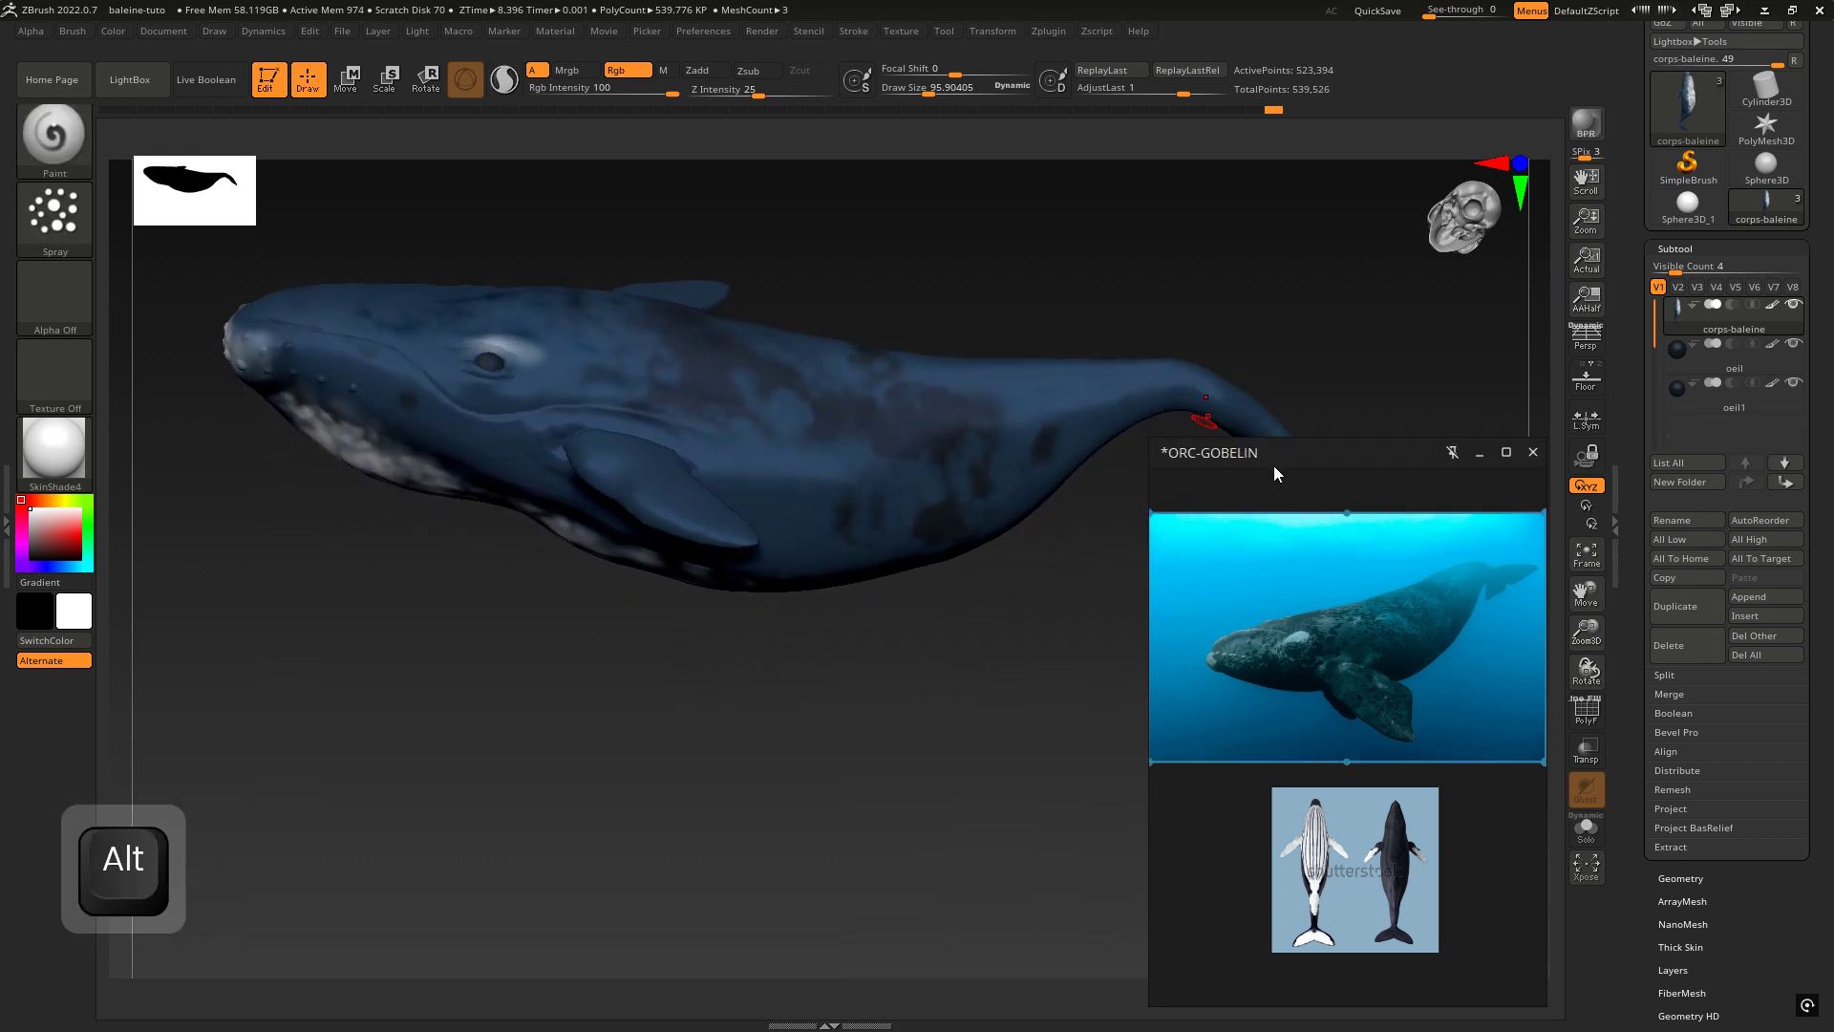
pyautogui.moveTo(1274, 466); pyautogui.dragTo(1400, 657)
pyautogui.moveTo(884, 675)
pyautogui.keyDown('alt'); pyautogui.mouseDown(button='right')
pyautogui.moveTo(868, 634)
pyautogui.moveTo(871, 686)
pyautogui.mouseUp(button='right'); pyautogui.keyUp('alt')
pyautogui.moveTo(728, 620)
pyautogui.mouseDown(button='right')
pyautogui.moveTo(712, 650)
pyautogui.moveTo(722, 612)
pyautogui.mouseUp(button='right')
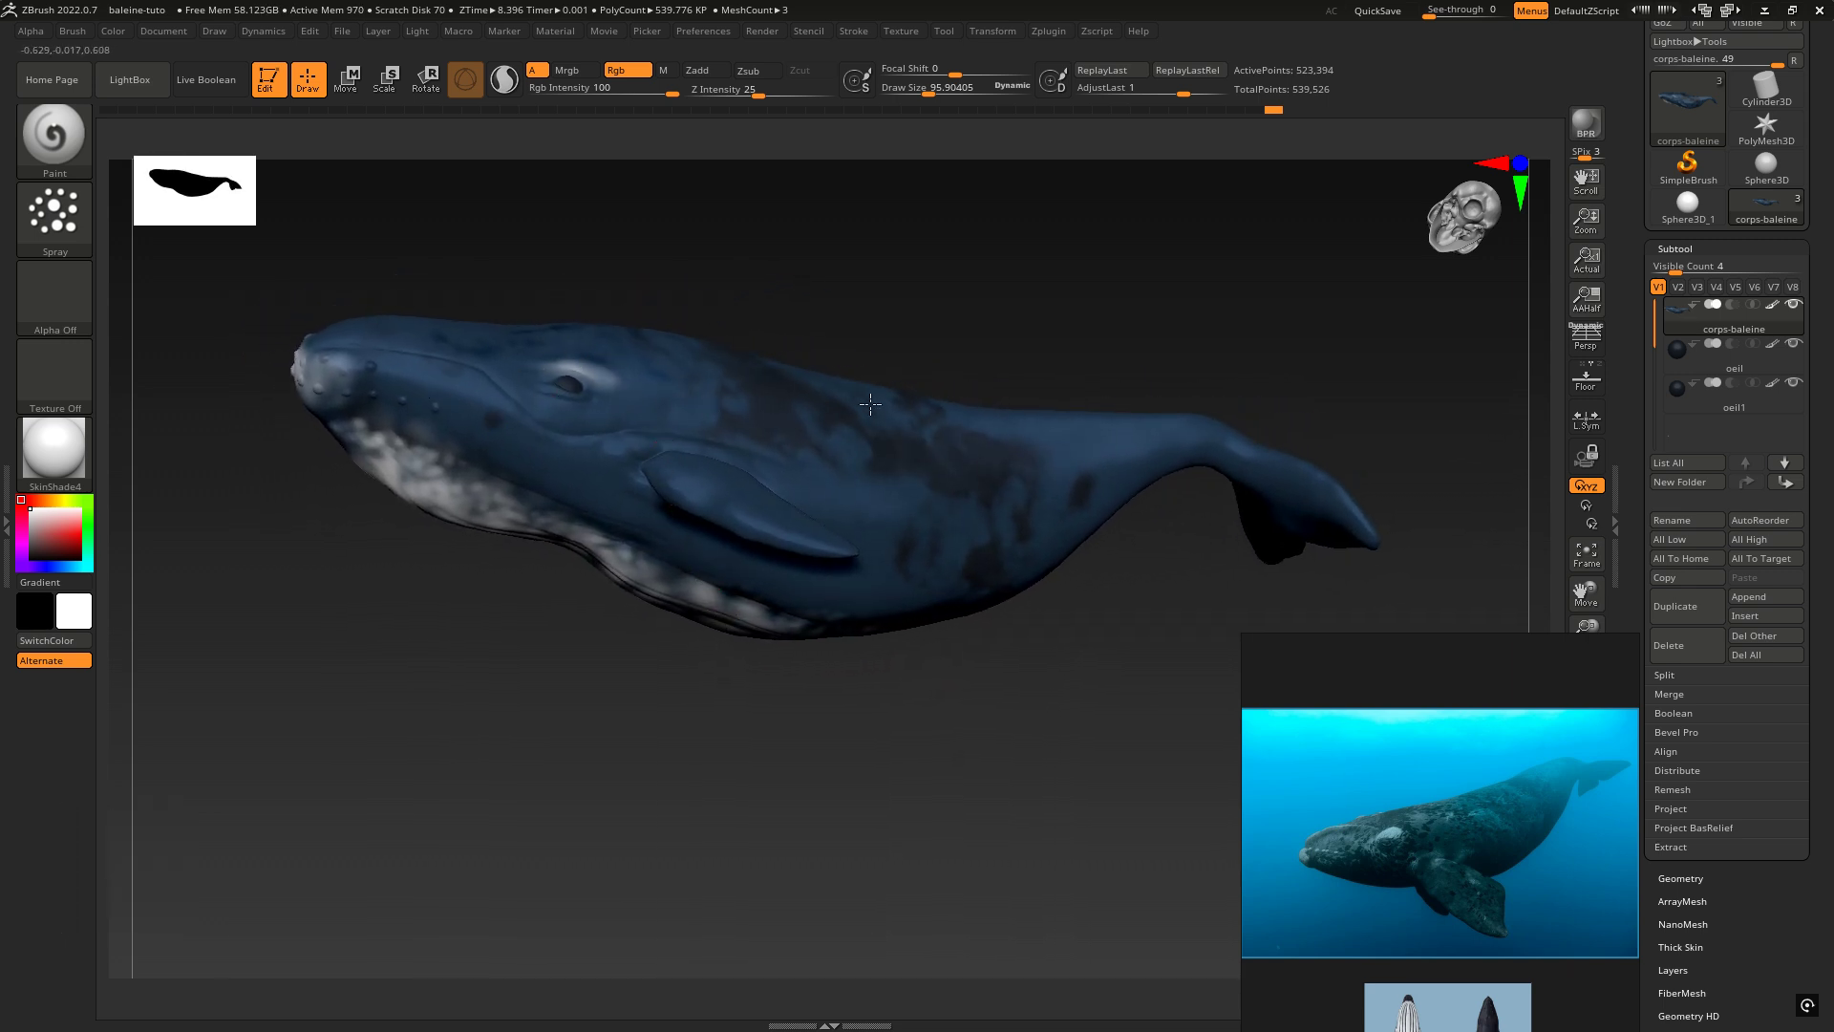
# Step: Render the whale with BPR from the side, from above and from below to check the cast shadows
pyautogui.click(1601, 121)
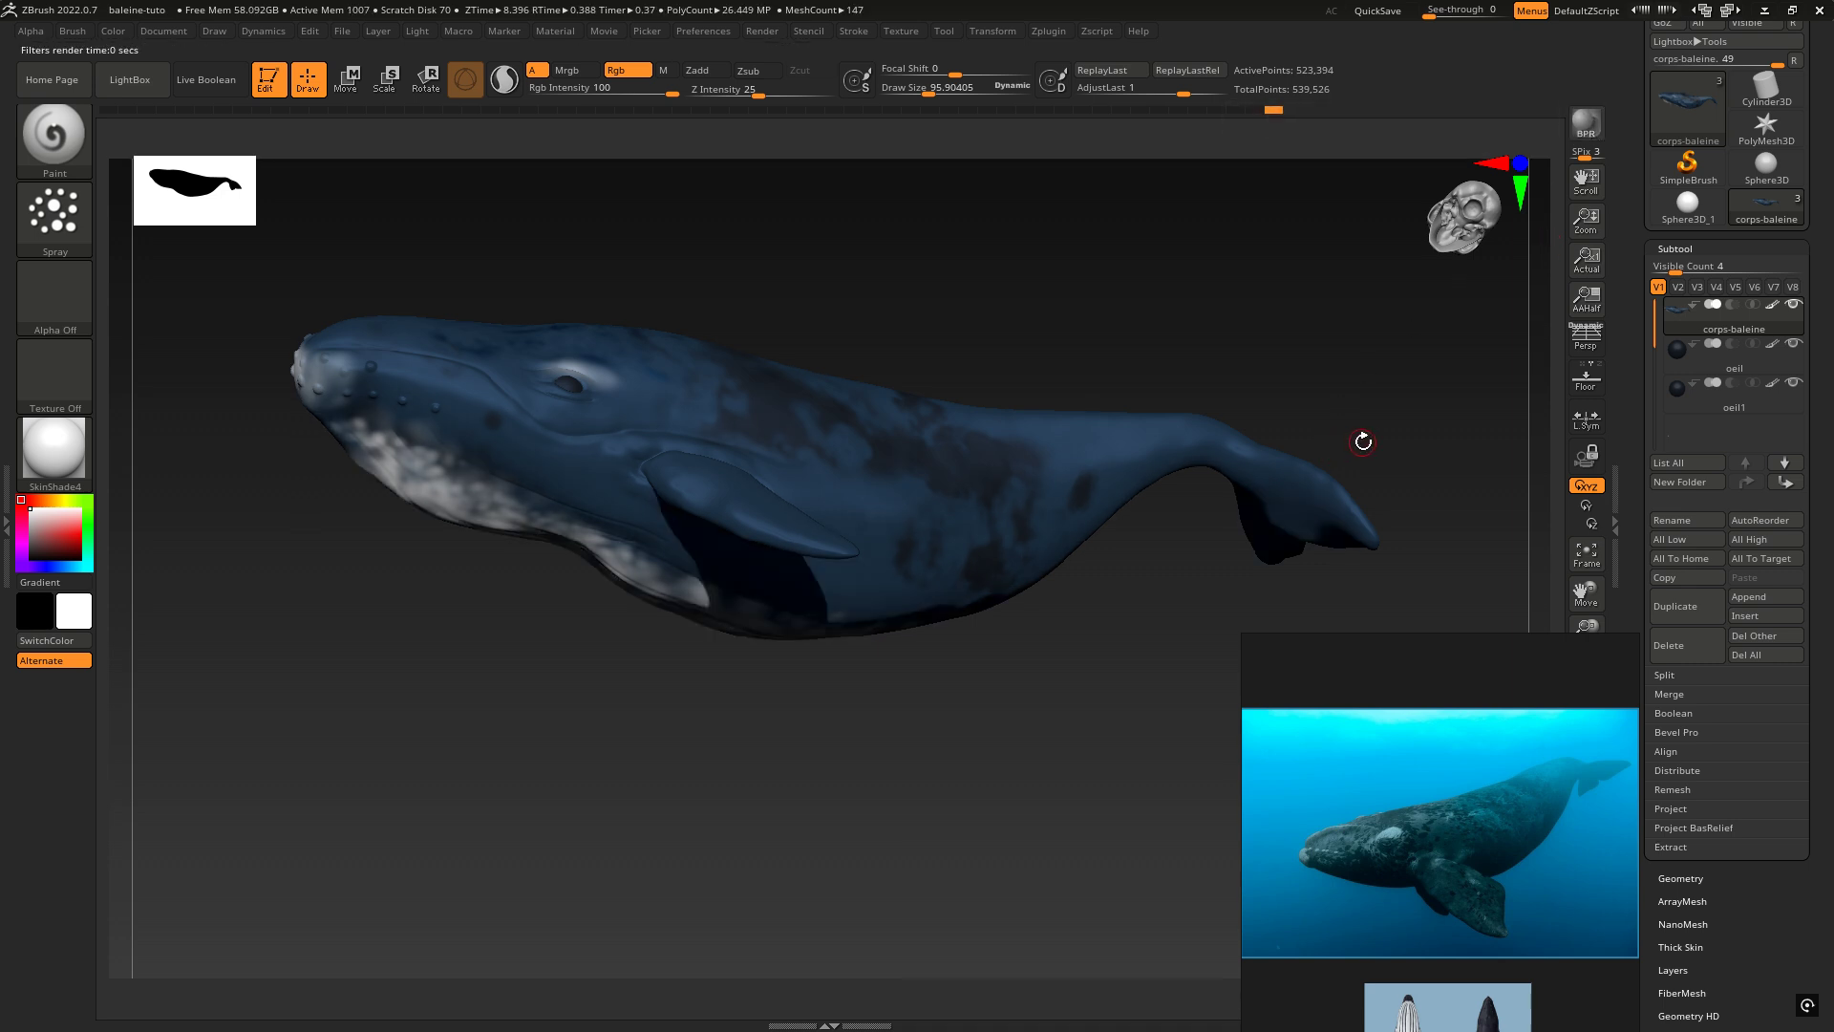
pyautogui.moveTo(792, 595)
pyautogui.mouseDown(button='right')
pyautogui.moveTo(1204, 356)
pyautogui.moveTo(1187, 381)
pyautogui.moveTo(1232, 372)
pyautogui.mouseUp(button='right')
pyautogui.click(1602, 128)
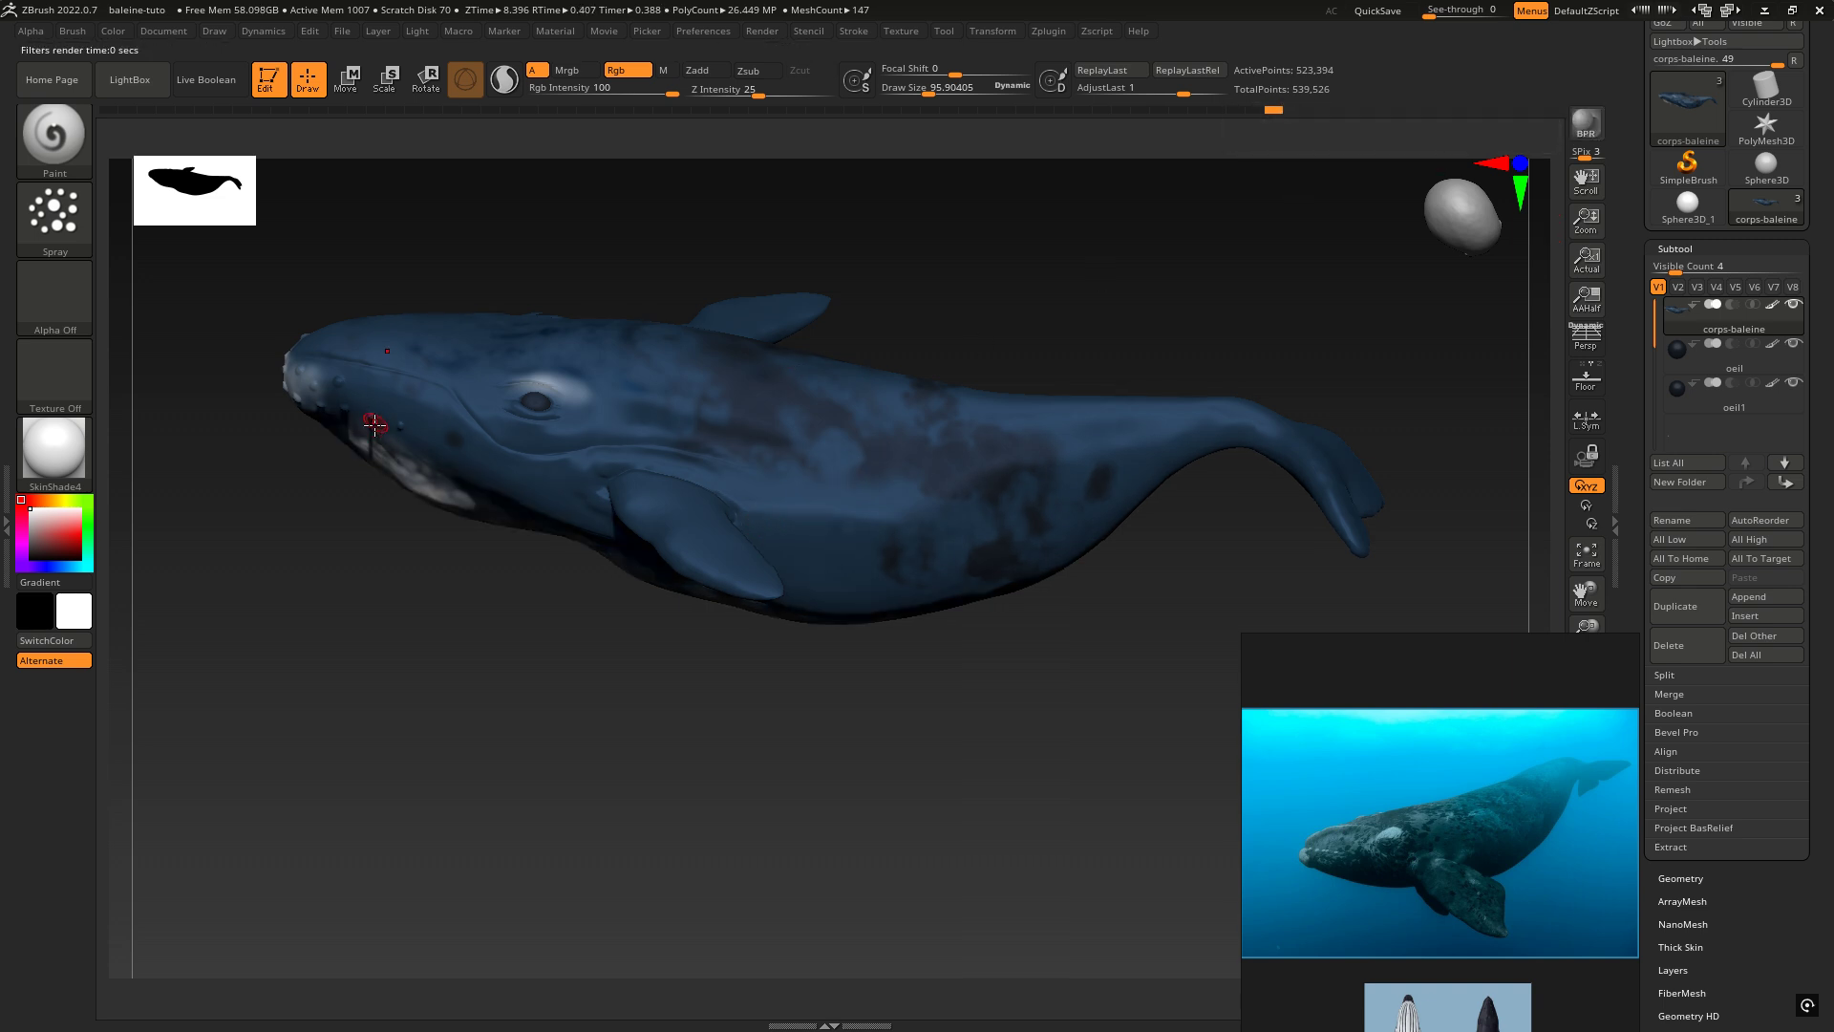
pyautogui.moveTo(375, 423); pyautogui.dragTo(1295, 268, button='right')
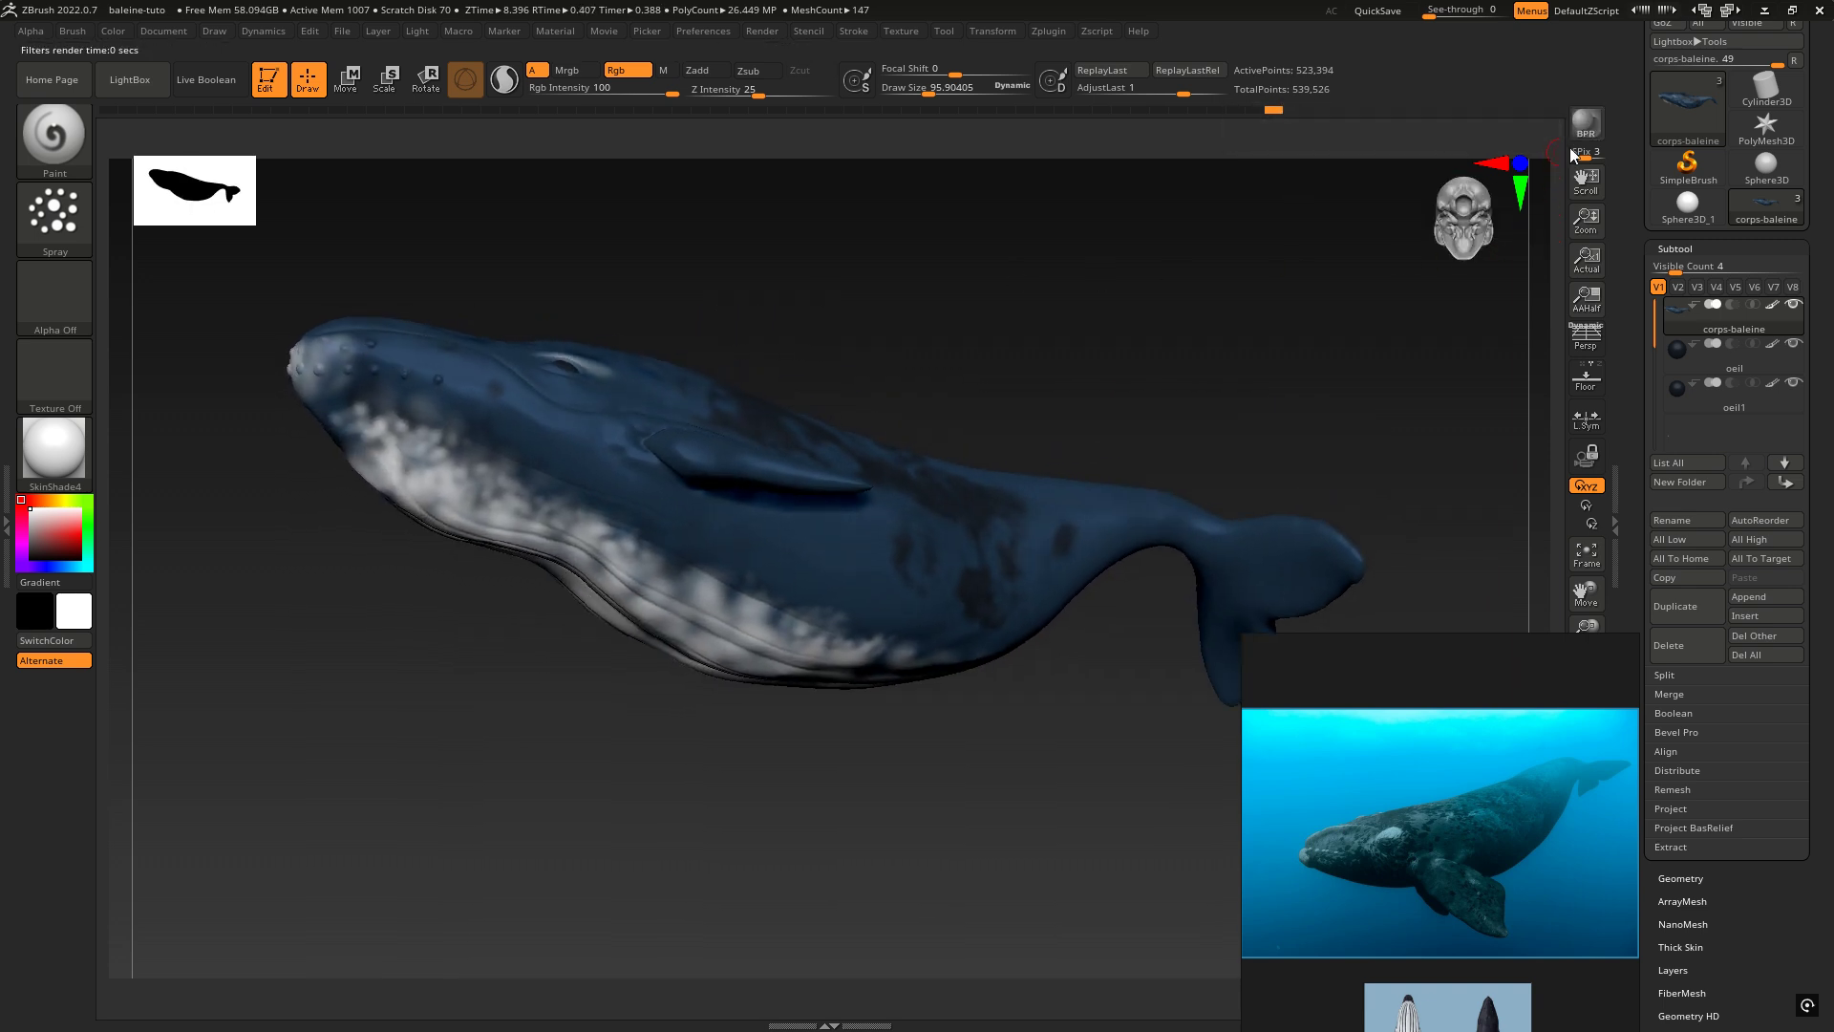
pyautogui.click(1593, 131)
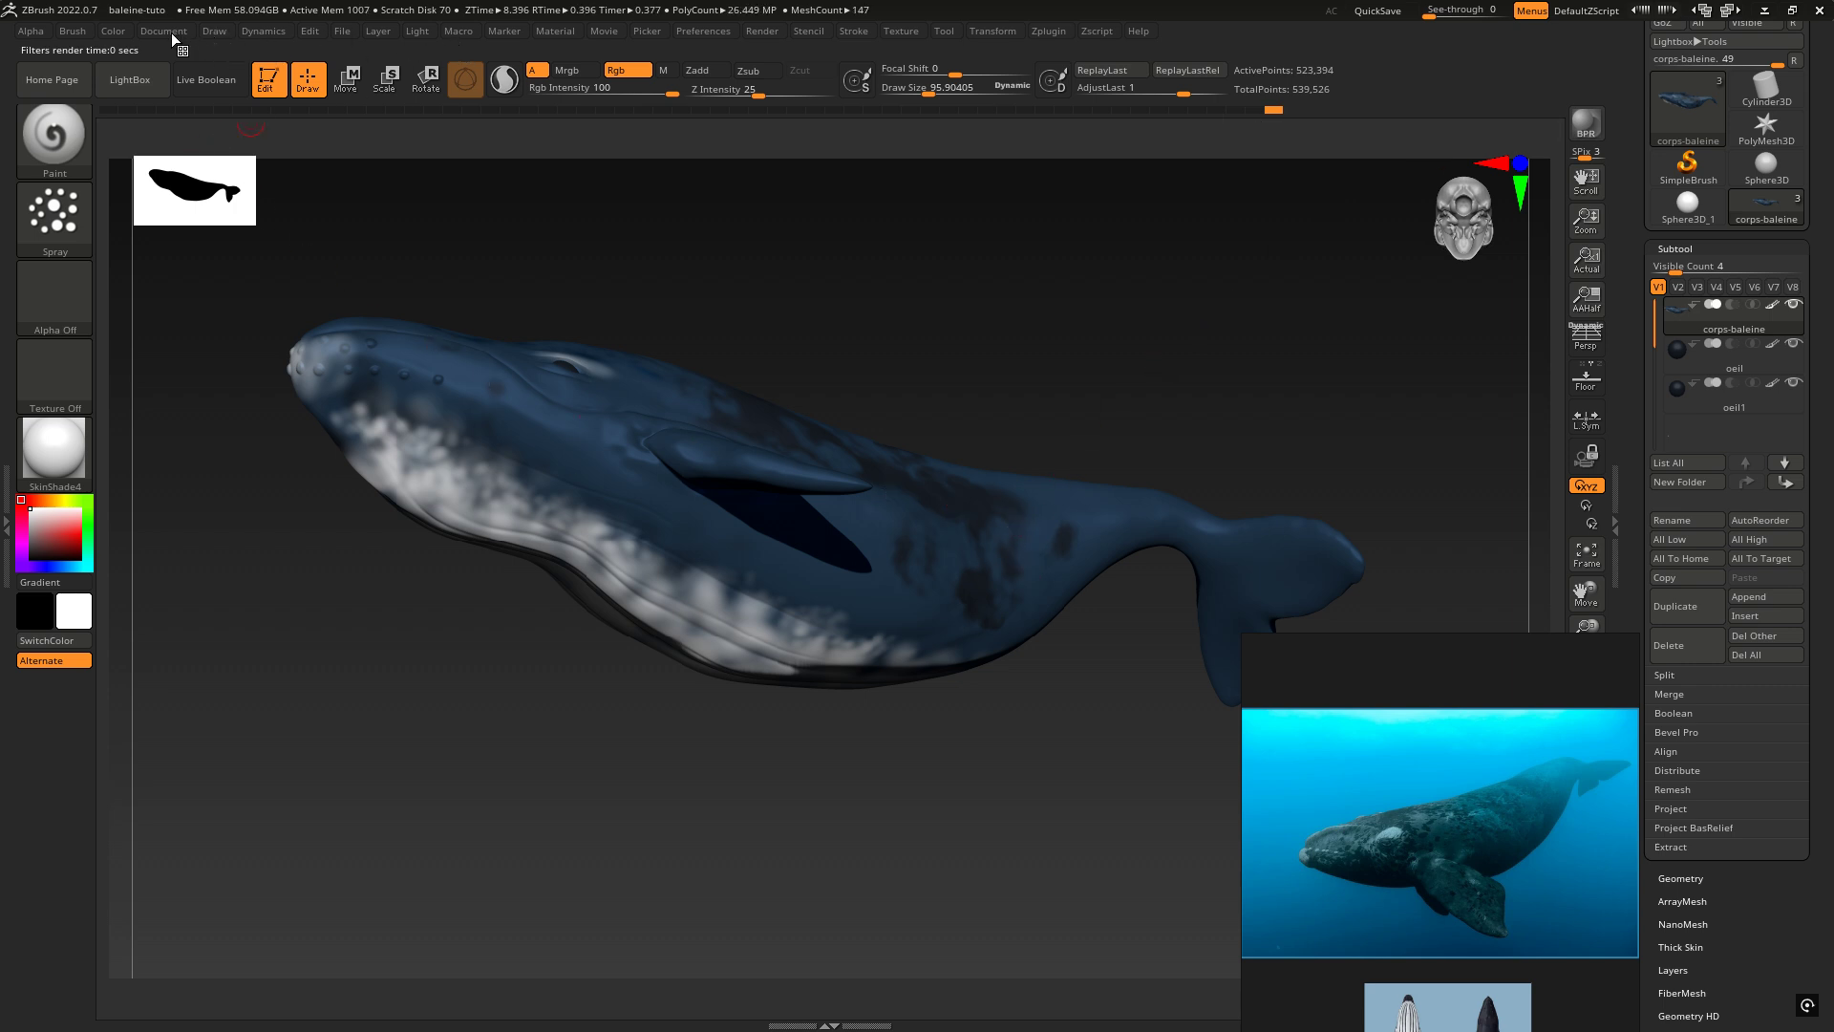
# Step: Dock the Render palette beside the canvas and set the BPR Shadow Rays to 100
pyautogui.moveTo(892, 321); pyautogui.dragTo(1117, 365, button='right')
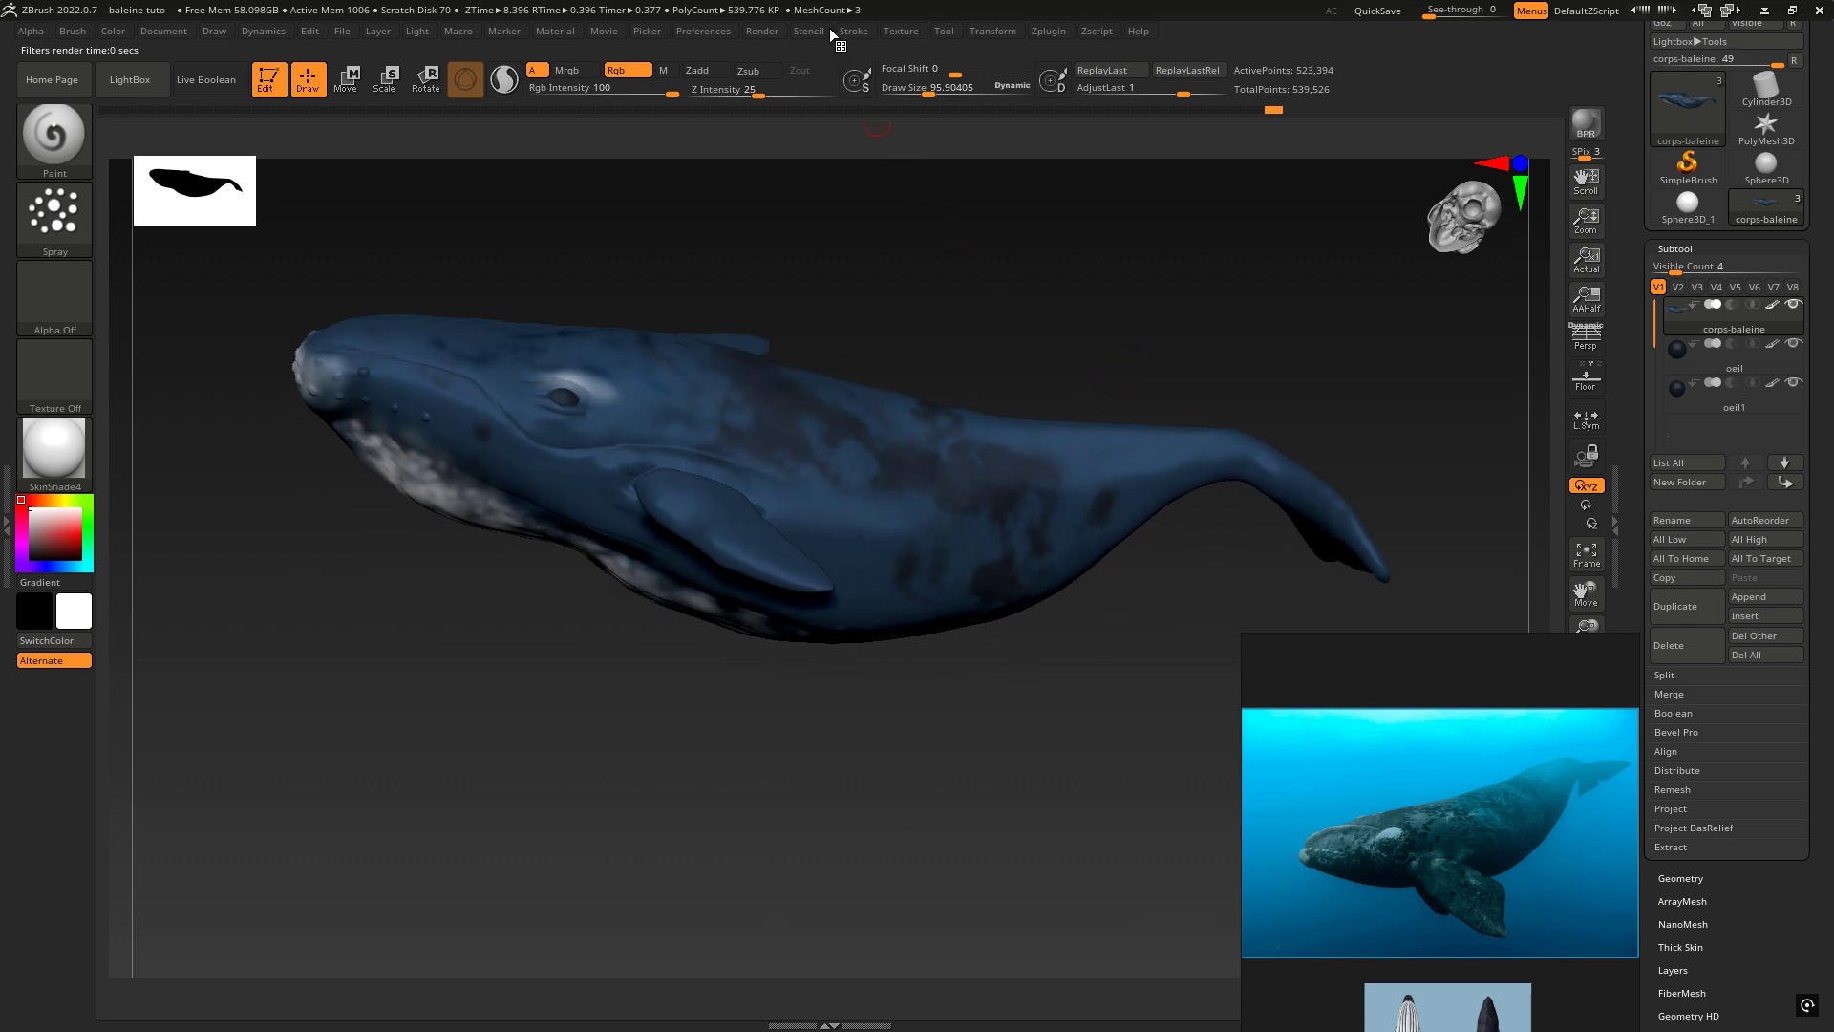
pyautogui.click(768, 30)
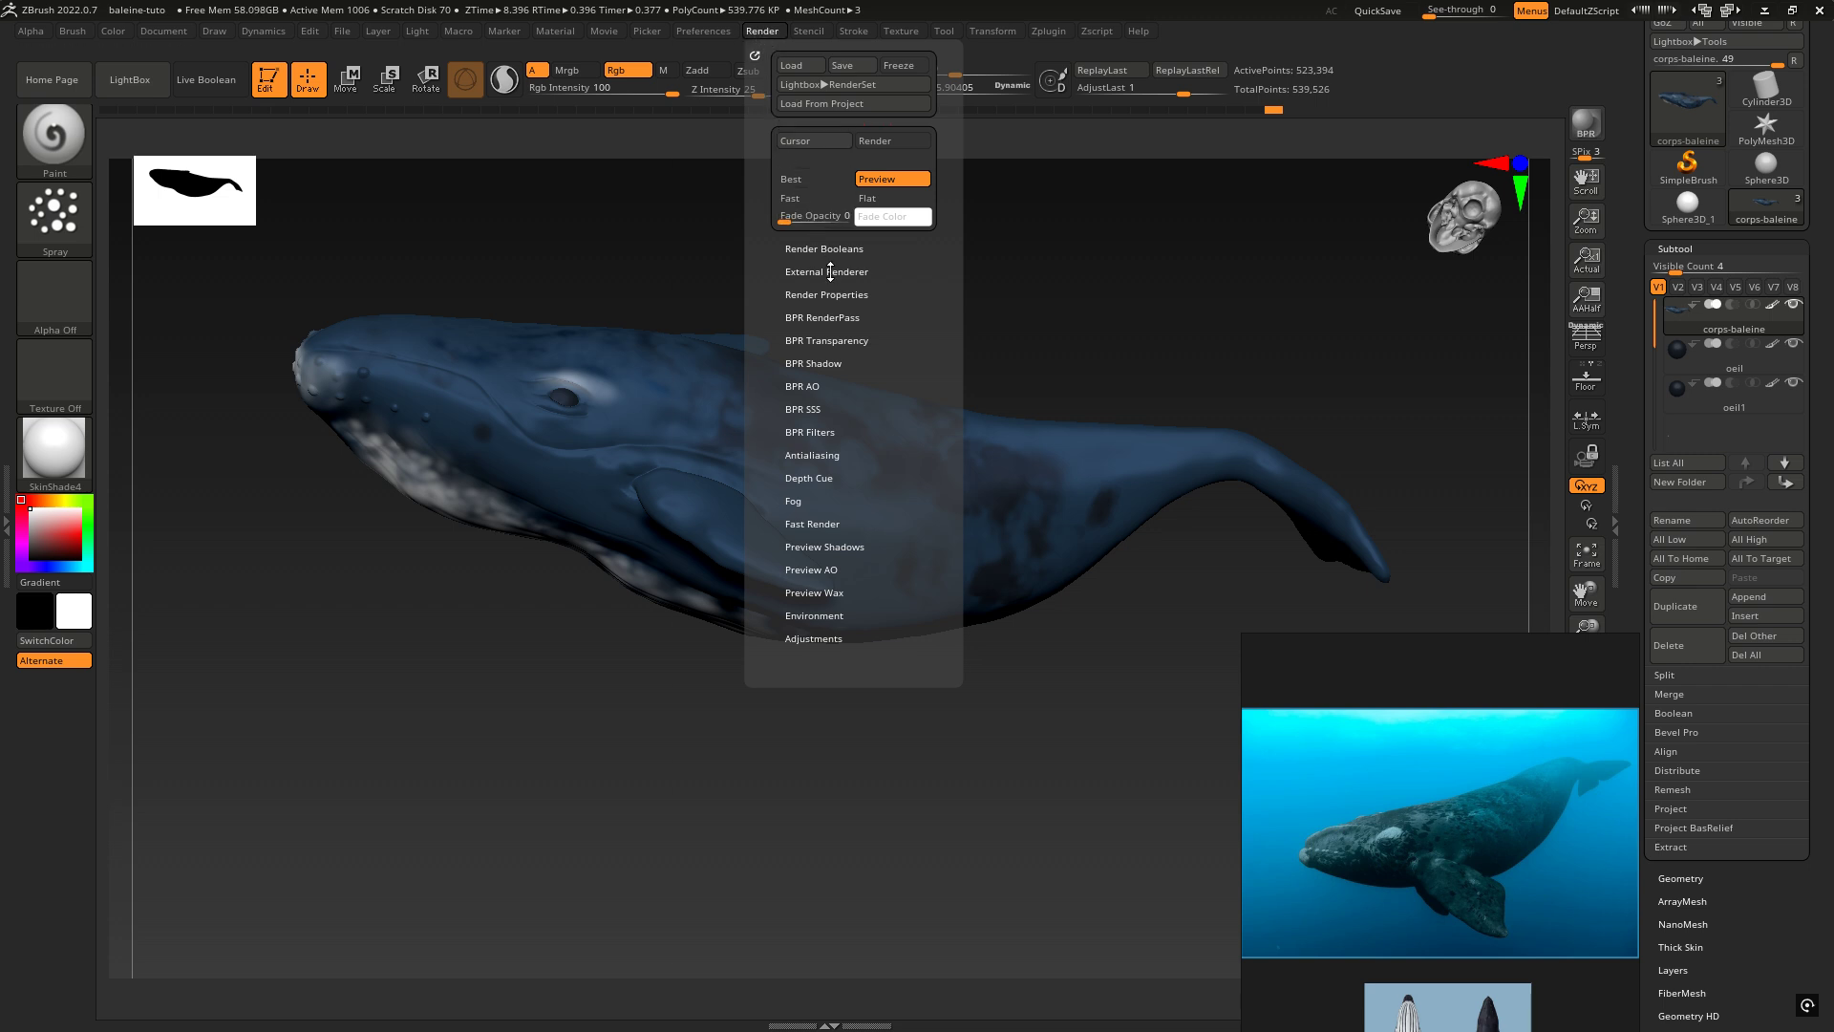
pyautogui.click(812, 363)
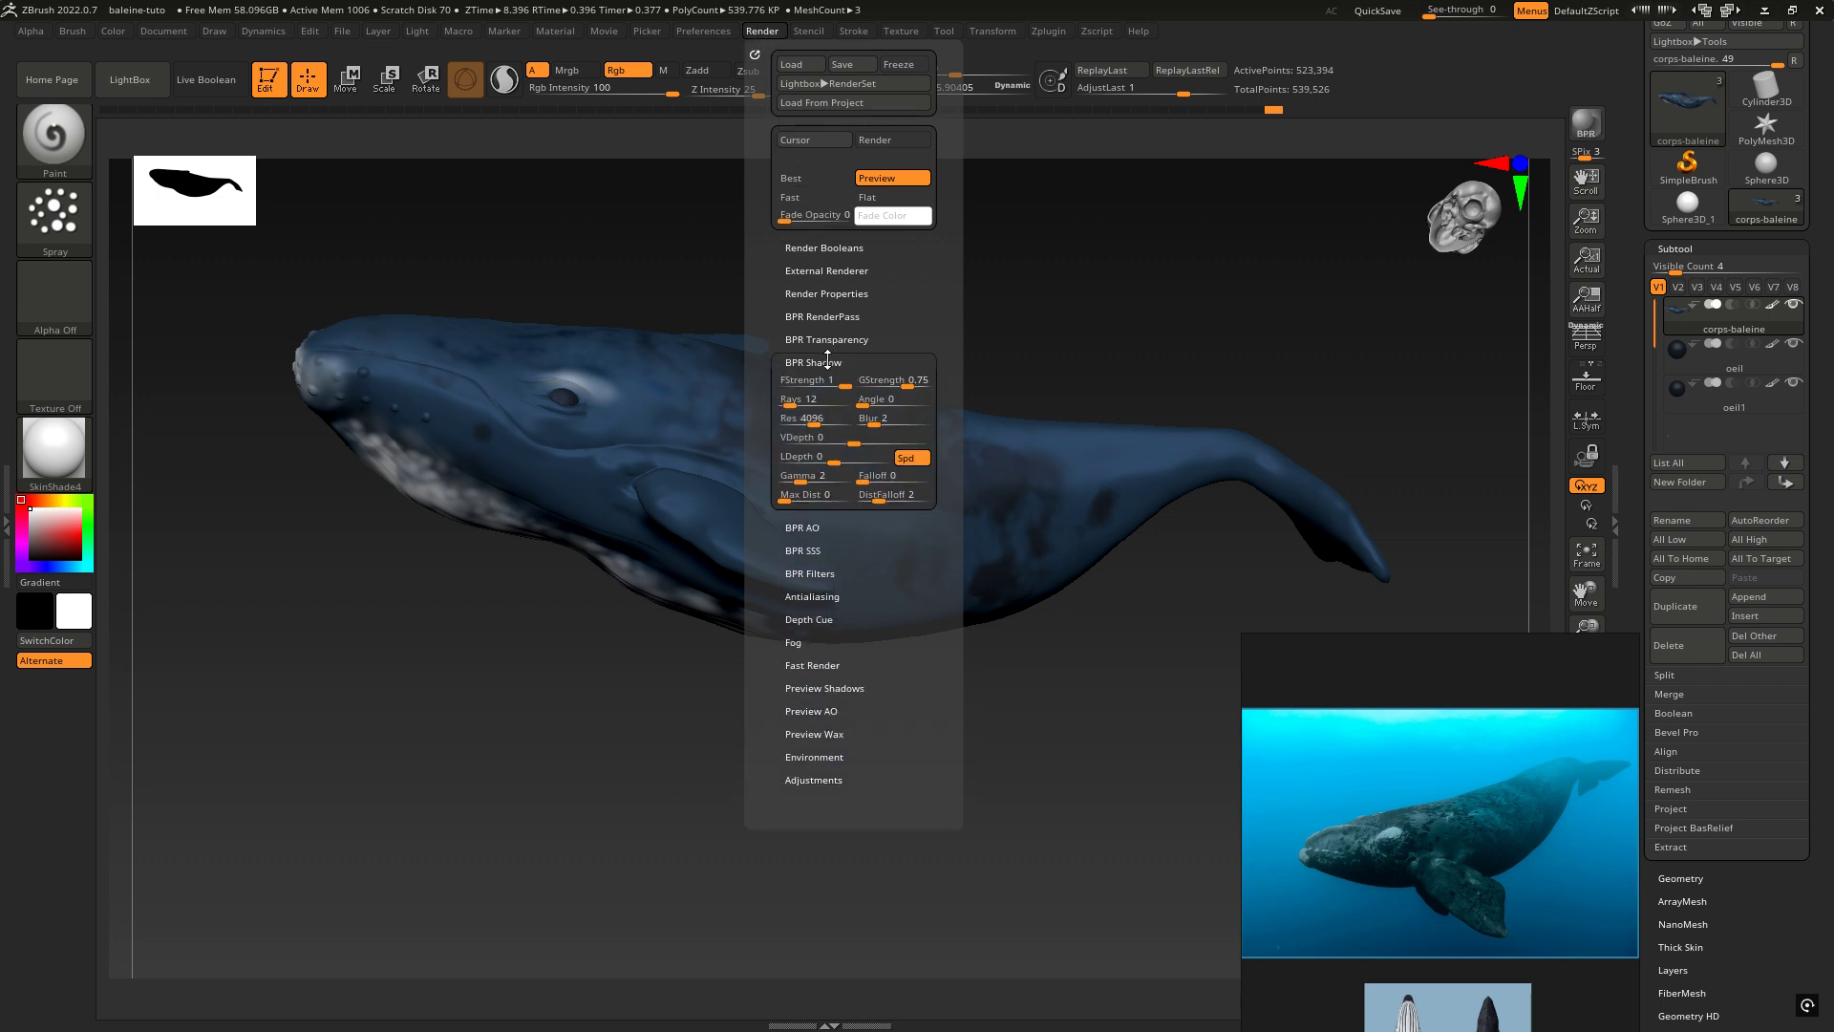
pyautogui.click(795, 400)
pyautogui.write('1')
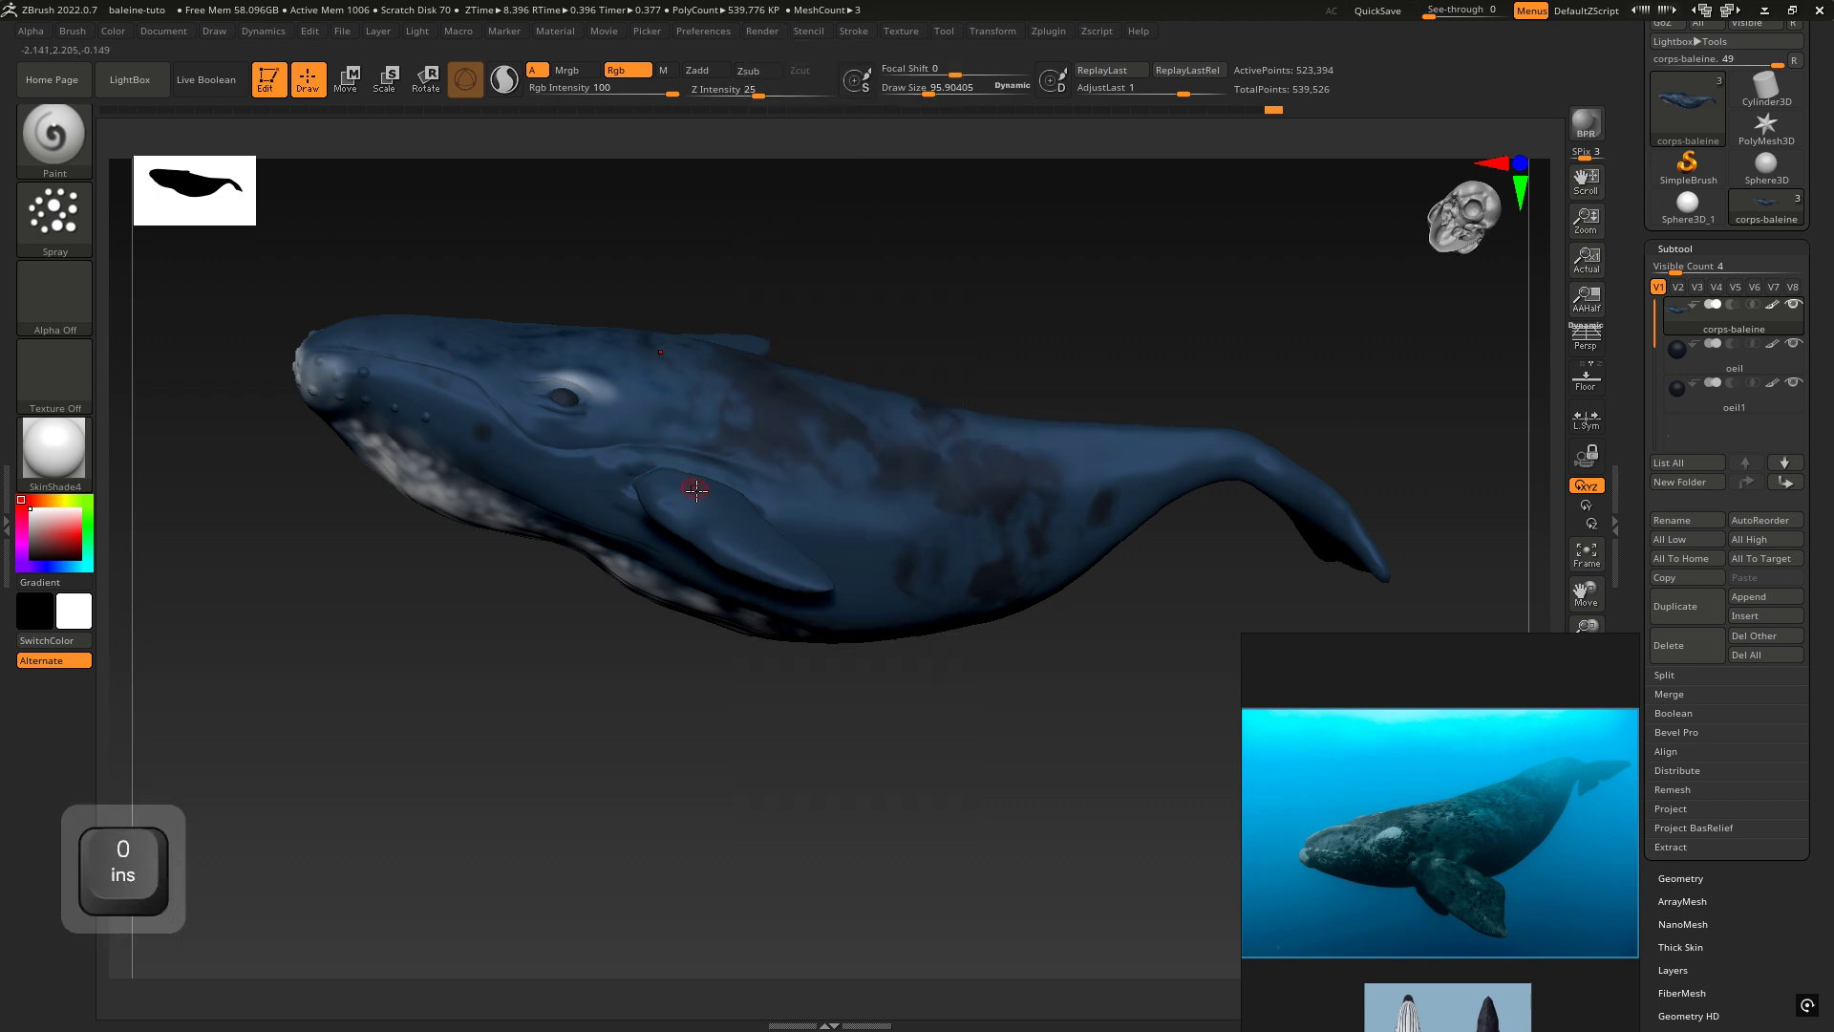
pyautogui.click(755, 33)
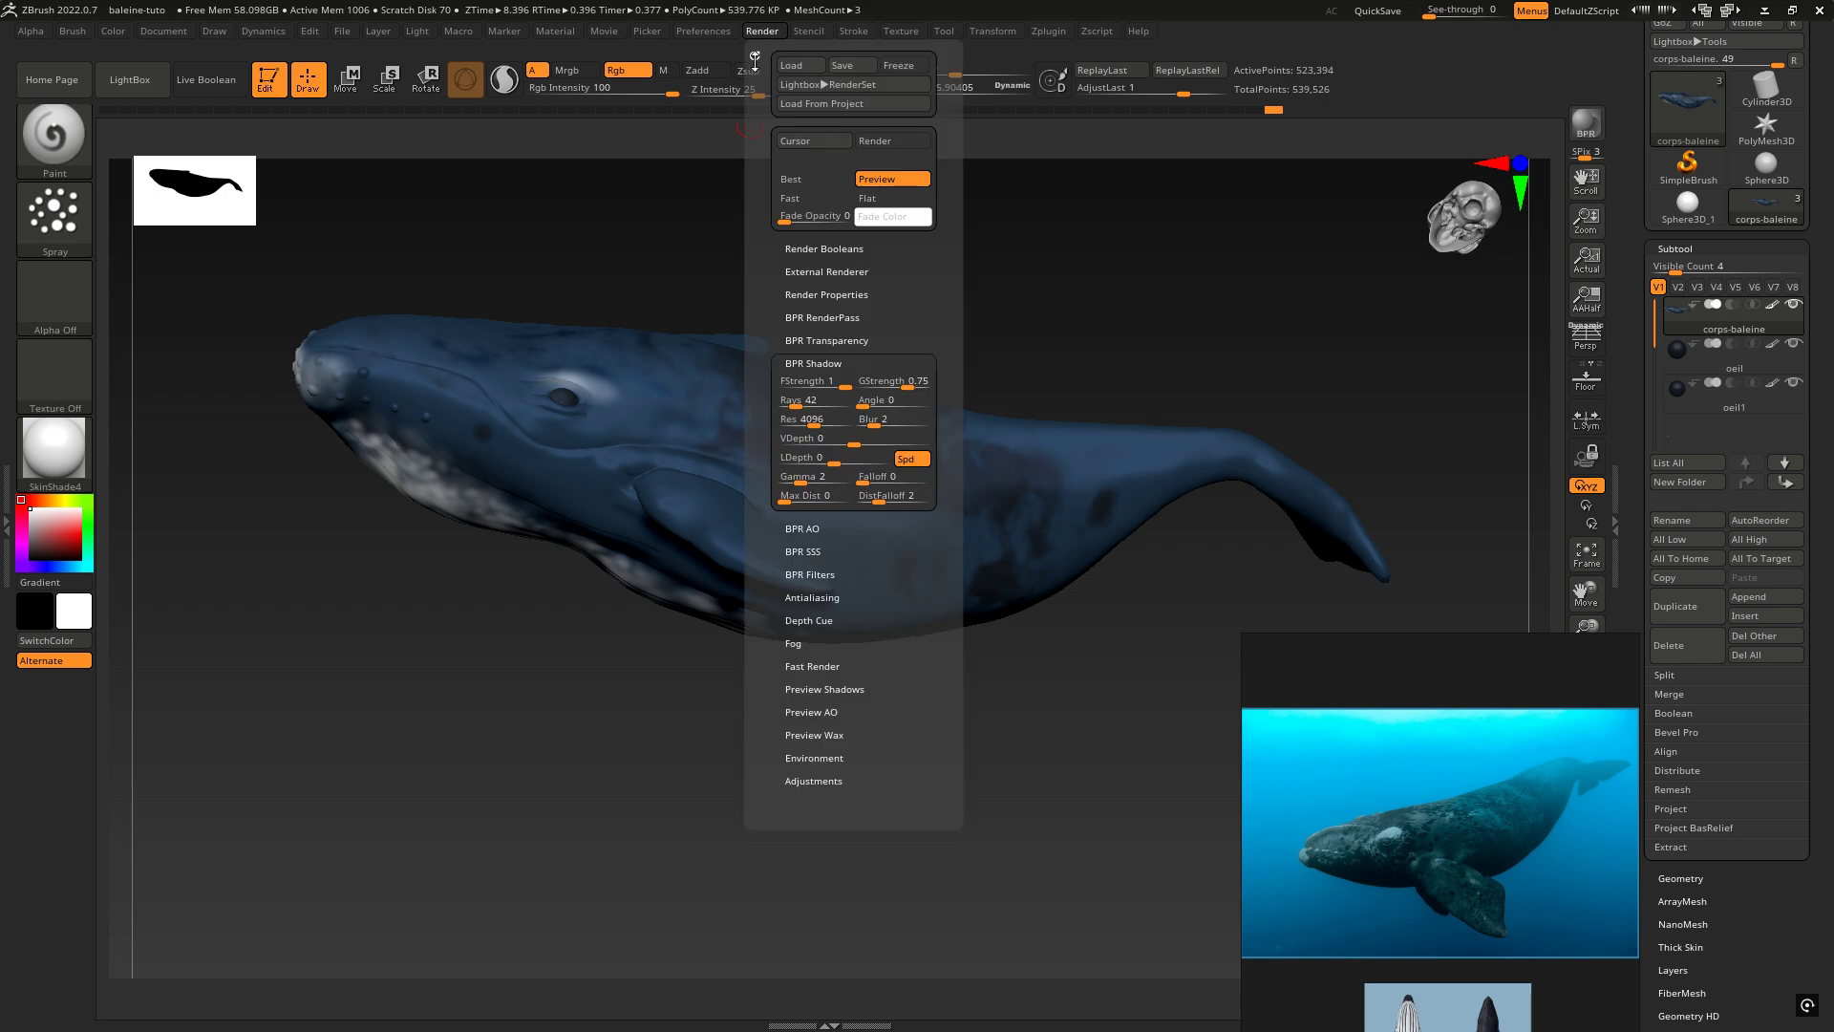
pyautogui.click(750, 55)
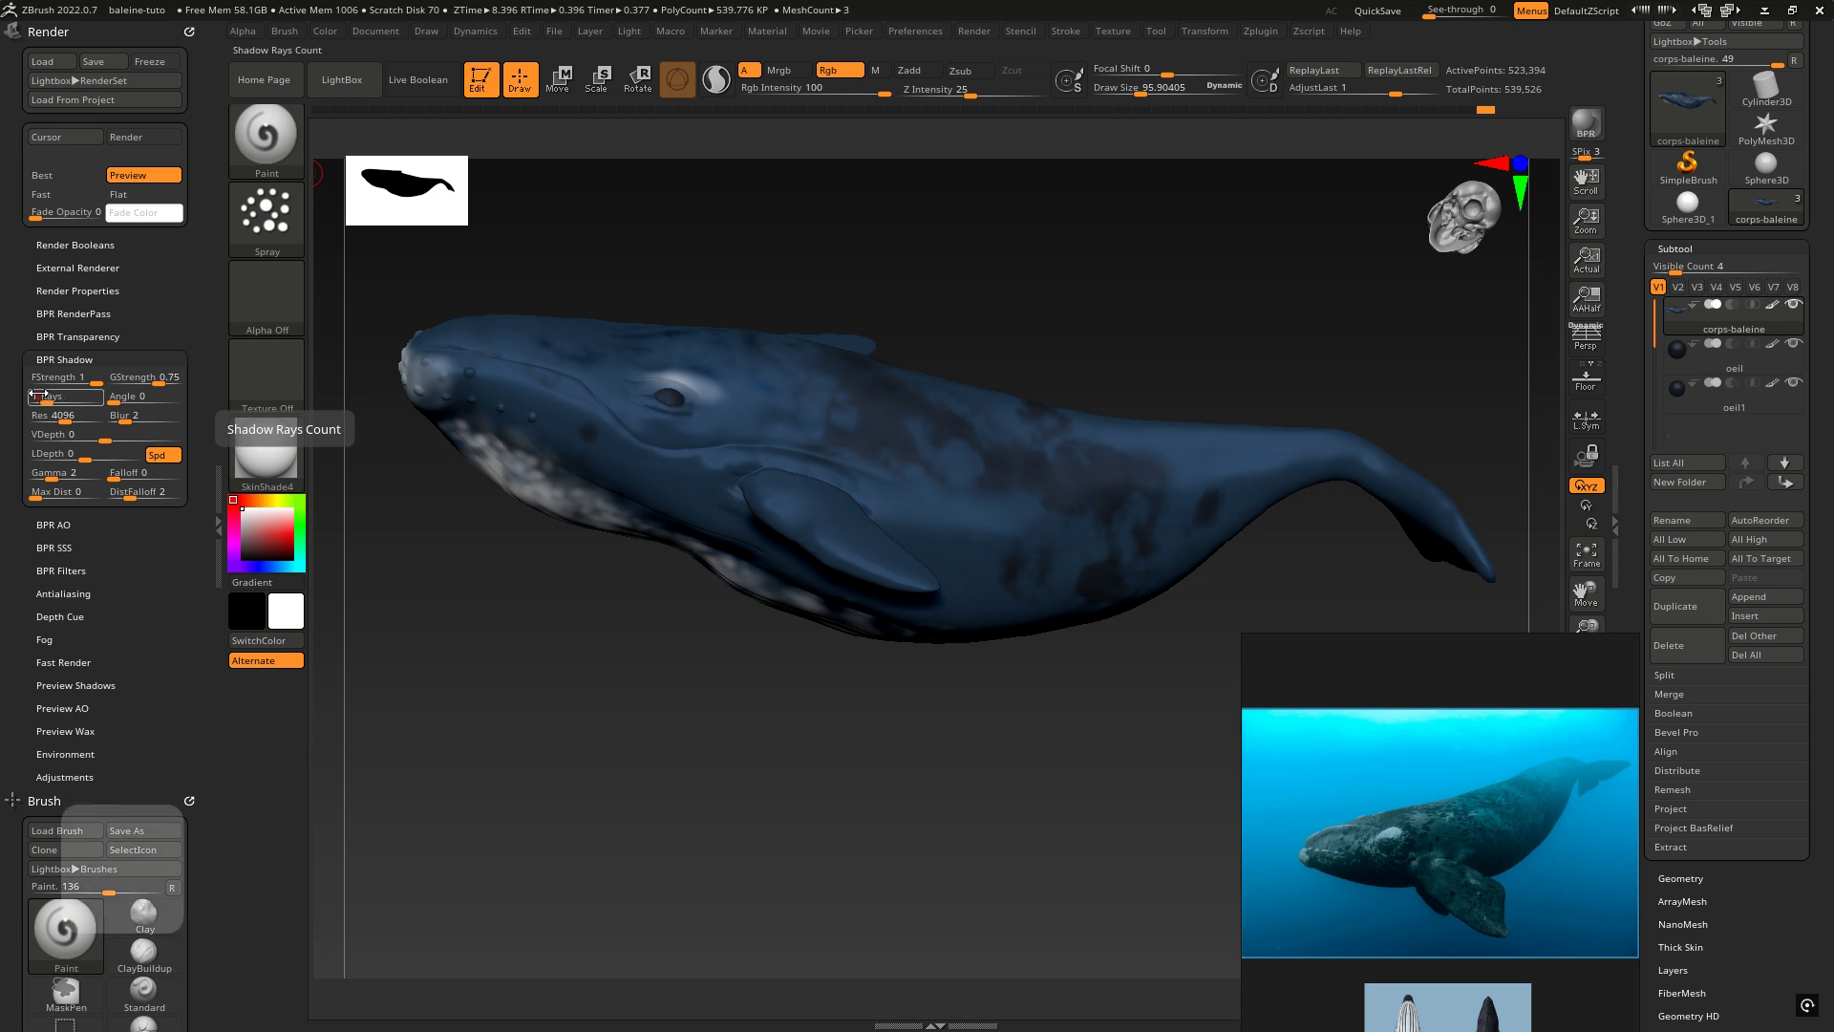
pyautogui.press('Insert')
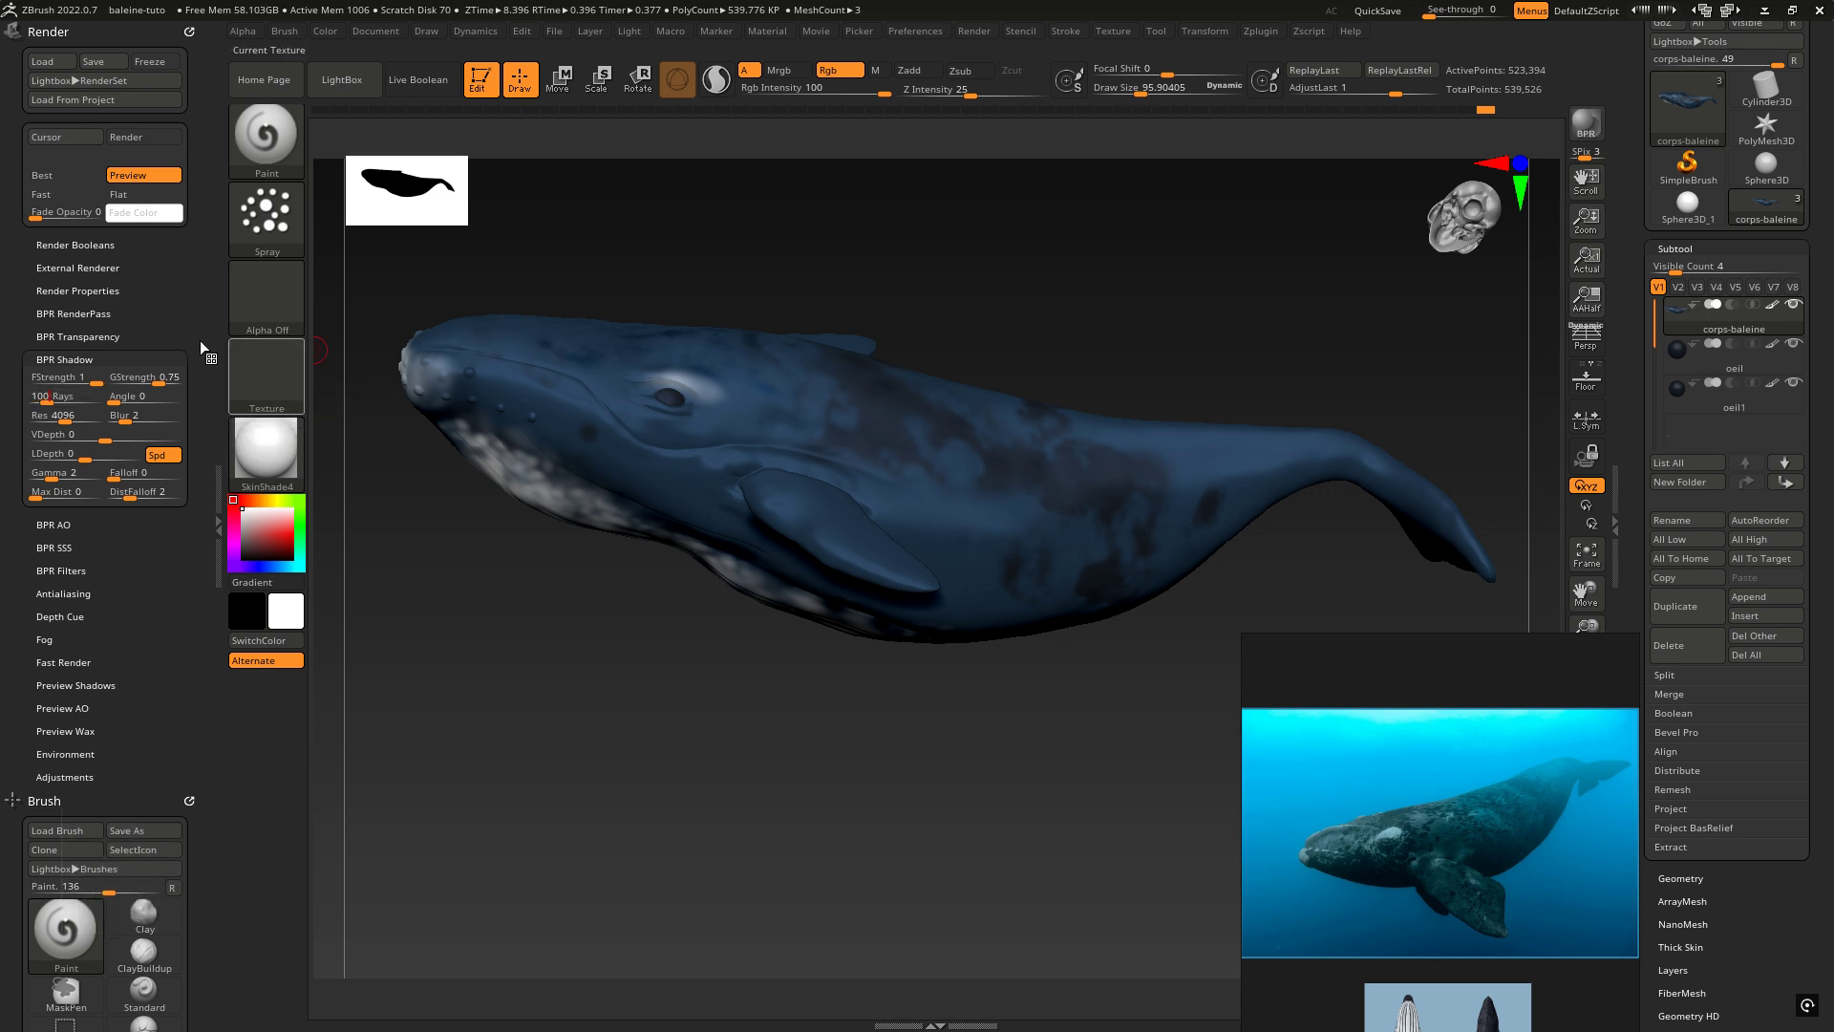
# Step: Set the BPR Shadow Res to 1000 and the shadow Angle to about 35
pyautogui.click(60, 416)
pyautogui.write('1000 Res')
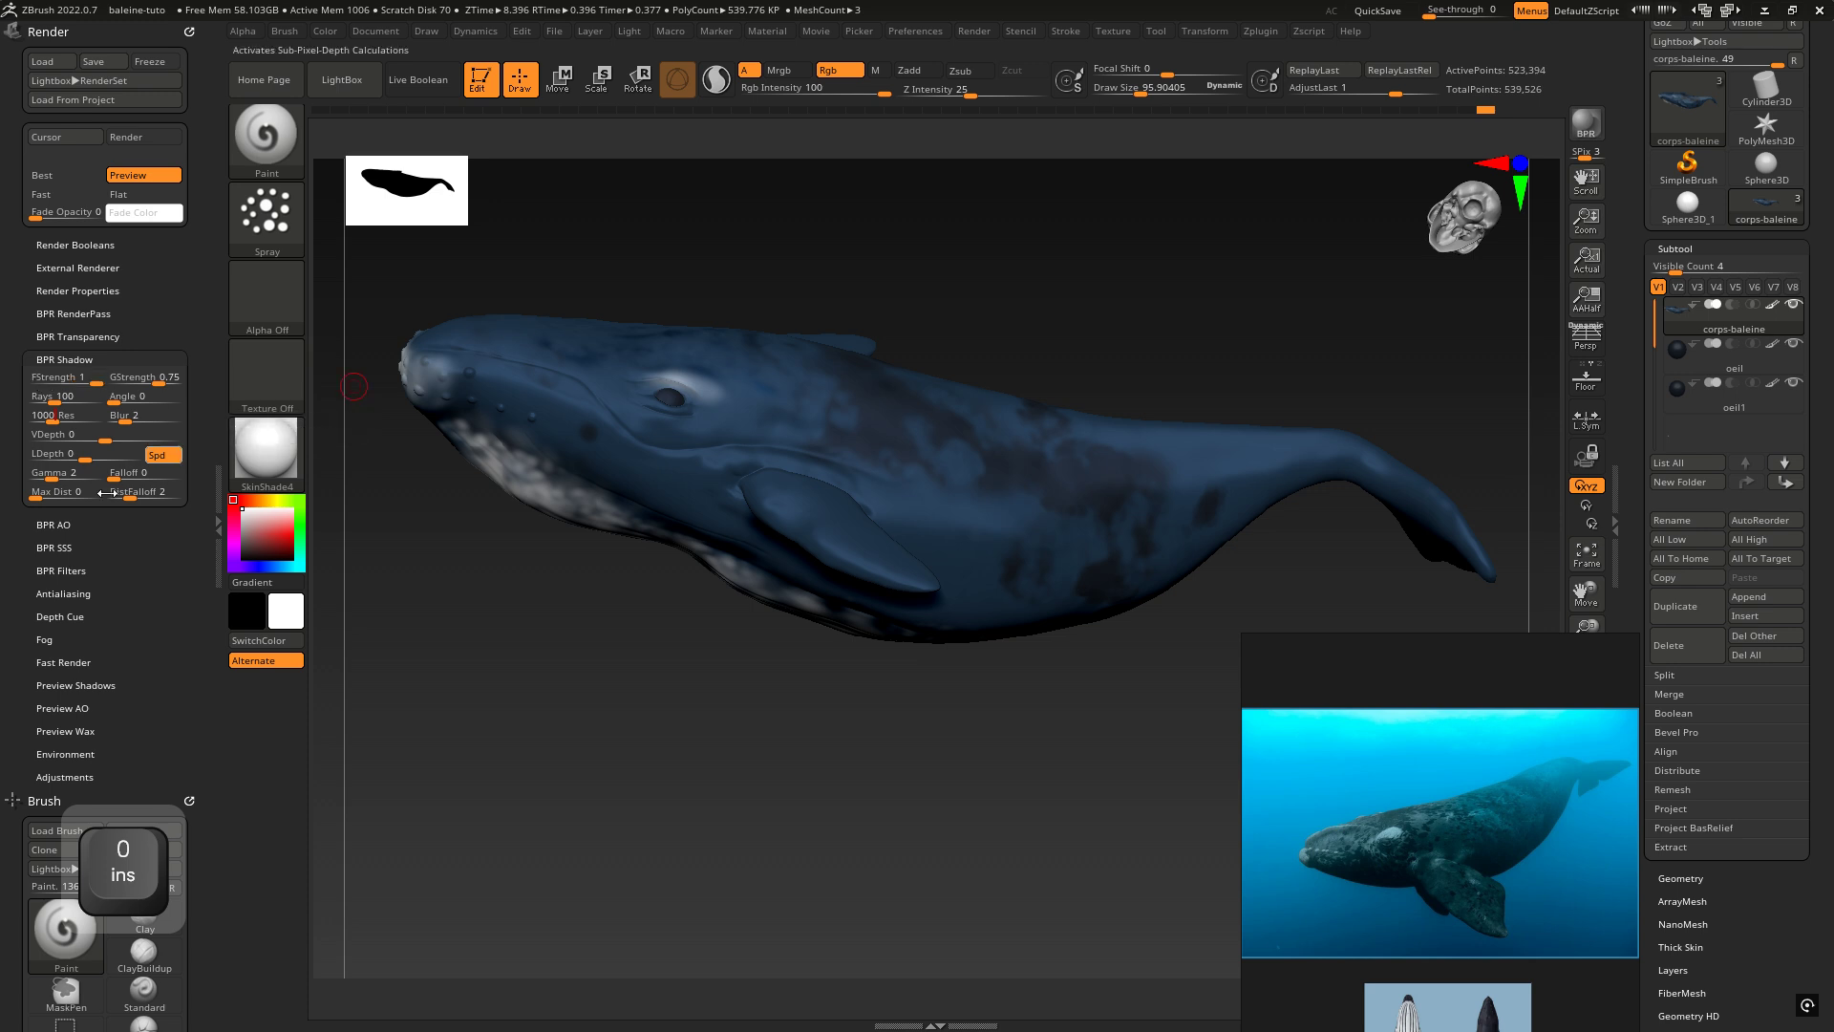
pyautogui.click(133, 396)
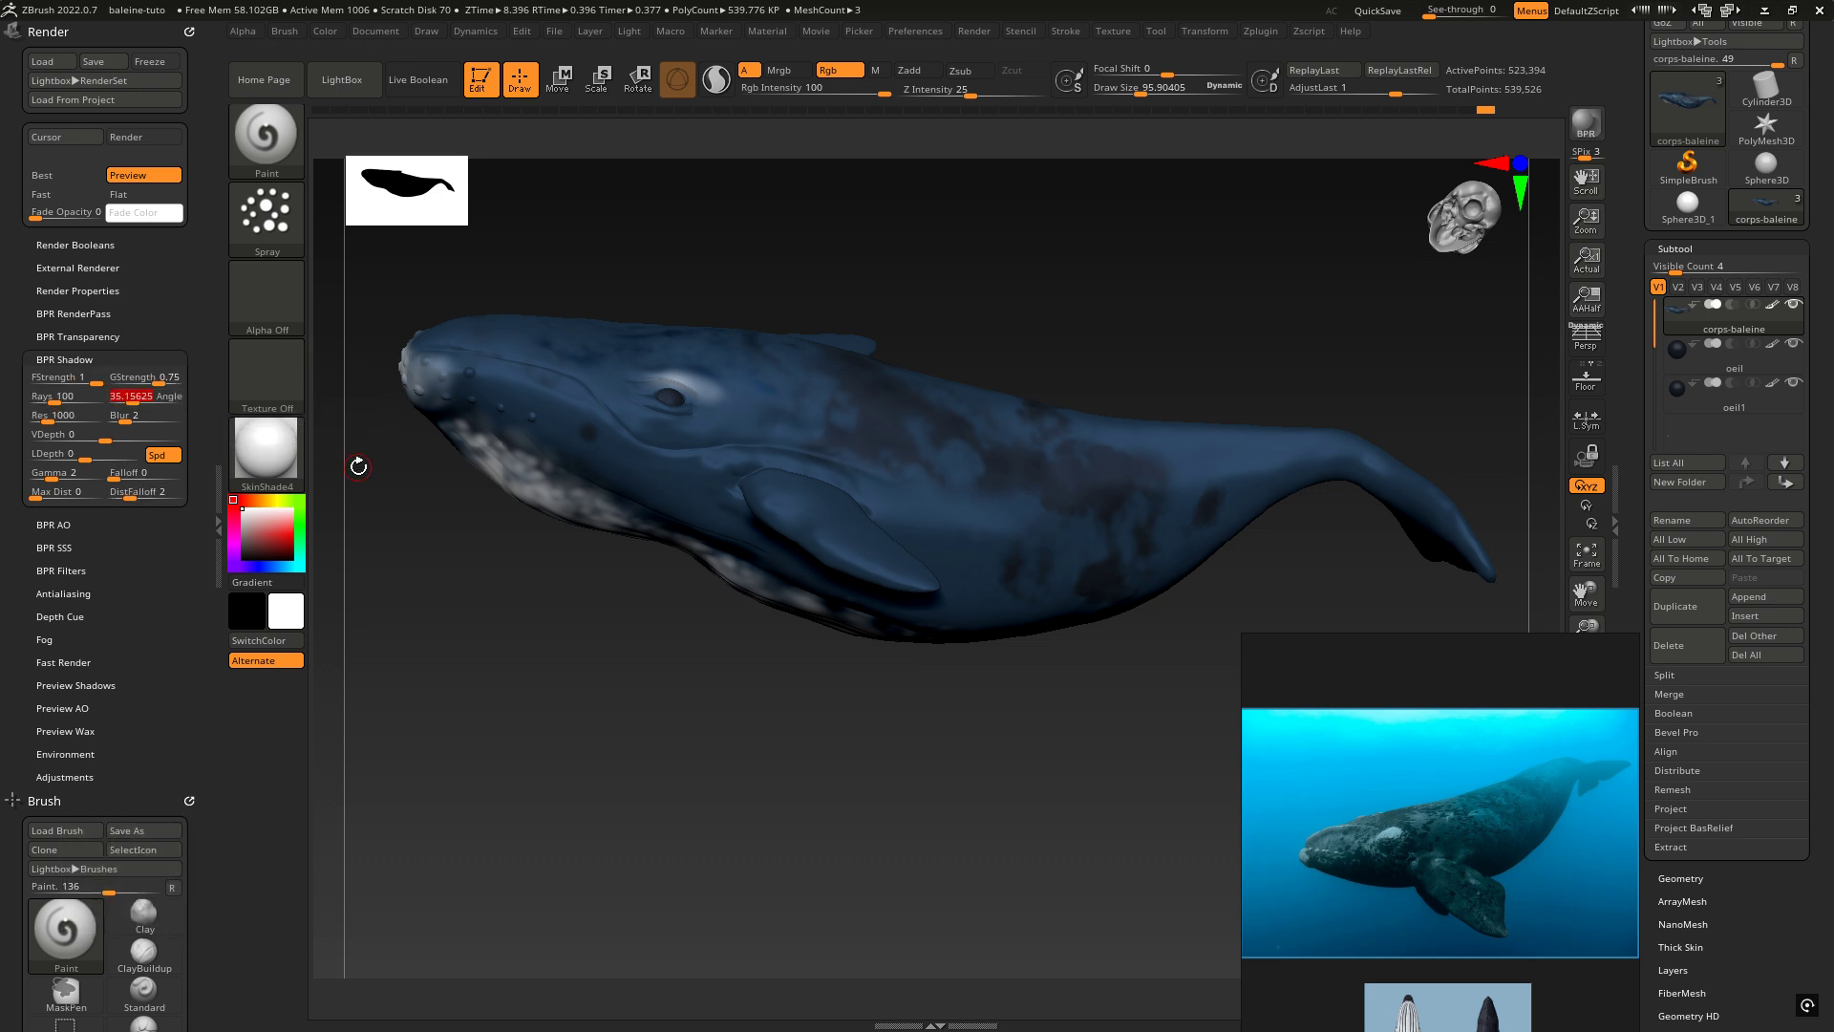
pyautogui.write('120')
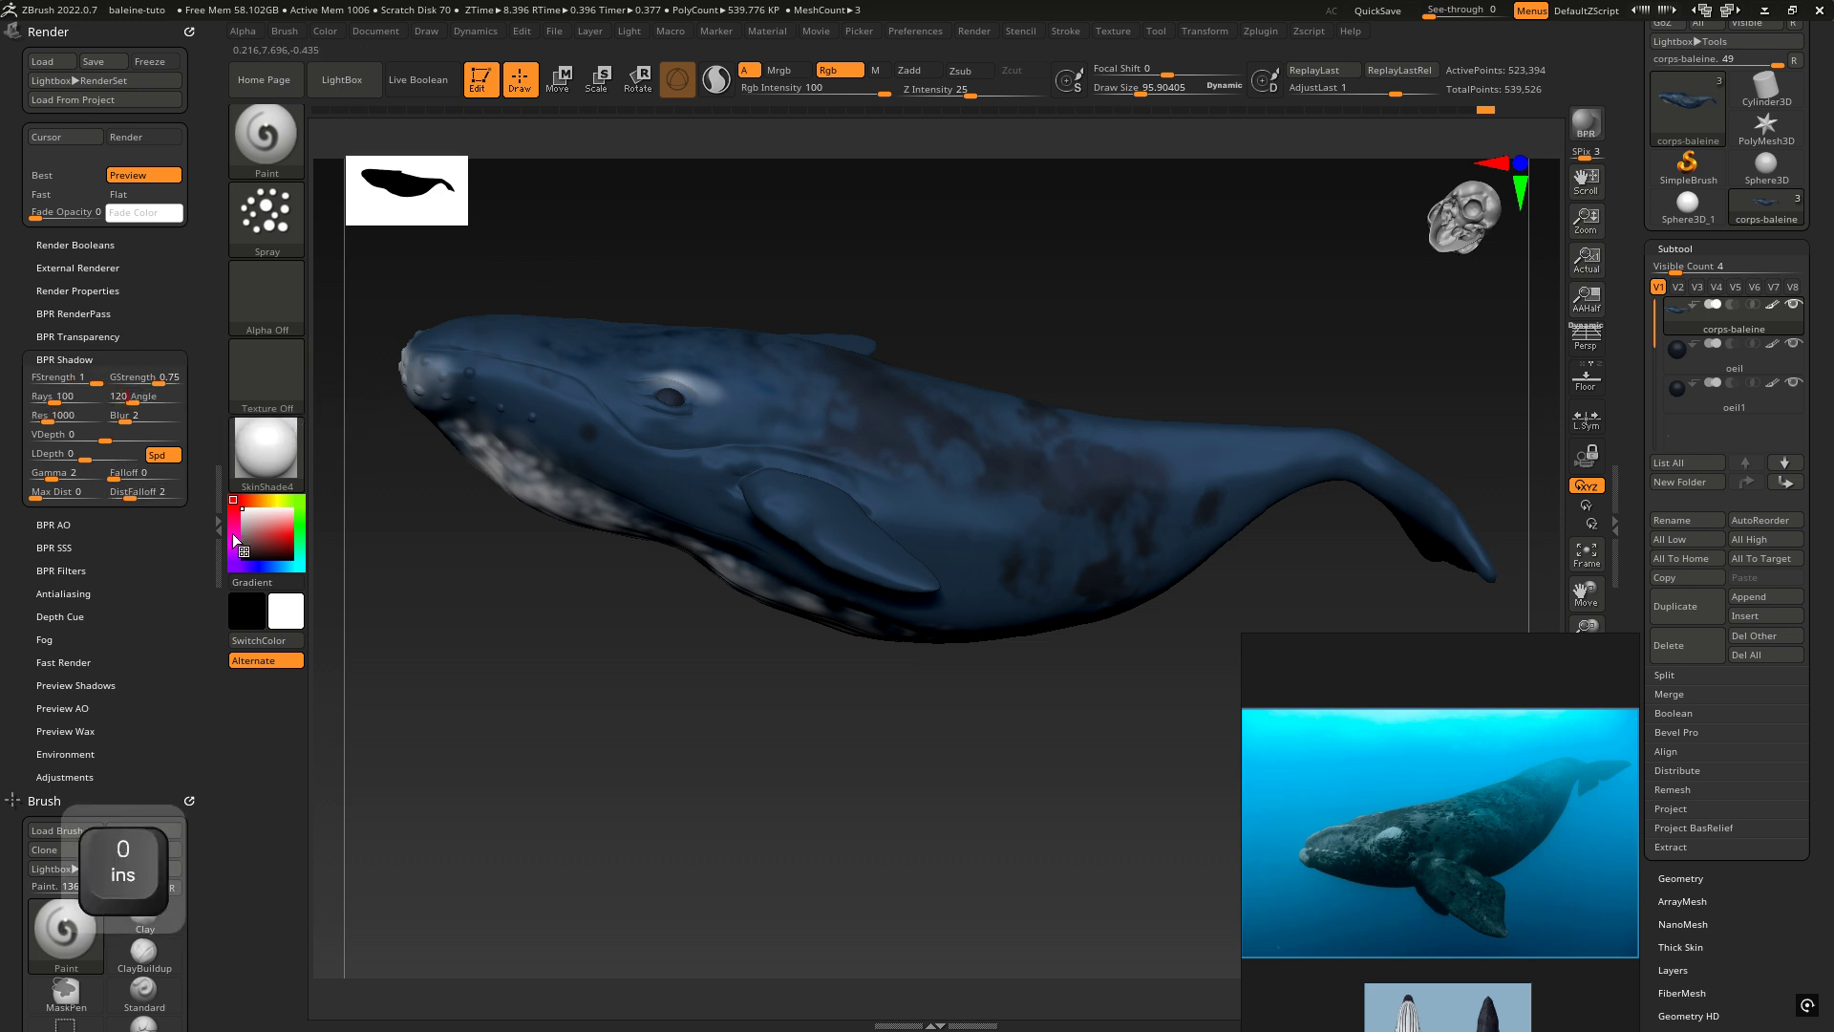
# Step: Render the whale with BPR from both sides and from farther away to check the new shadow settings
pyautogui.moveTo(648, 636); pyautogui.dragTo(1224, 337)
pyautogui.click(1589, 128)
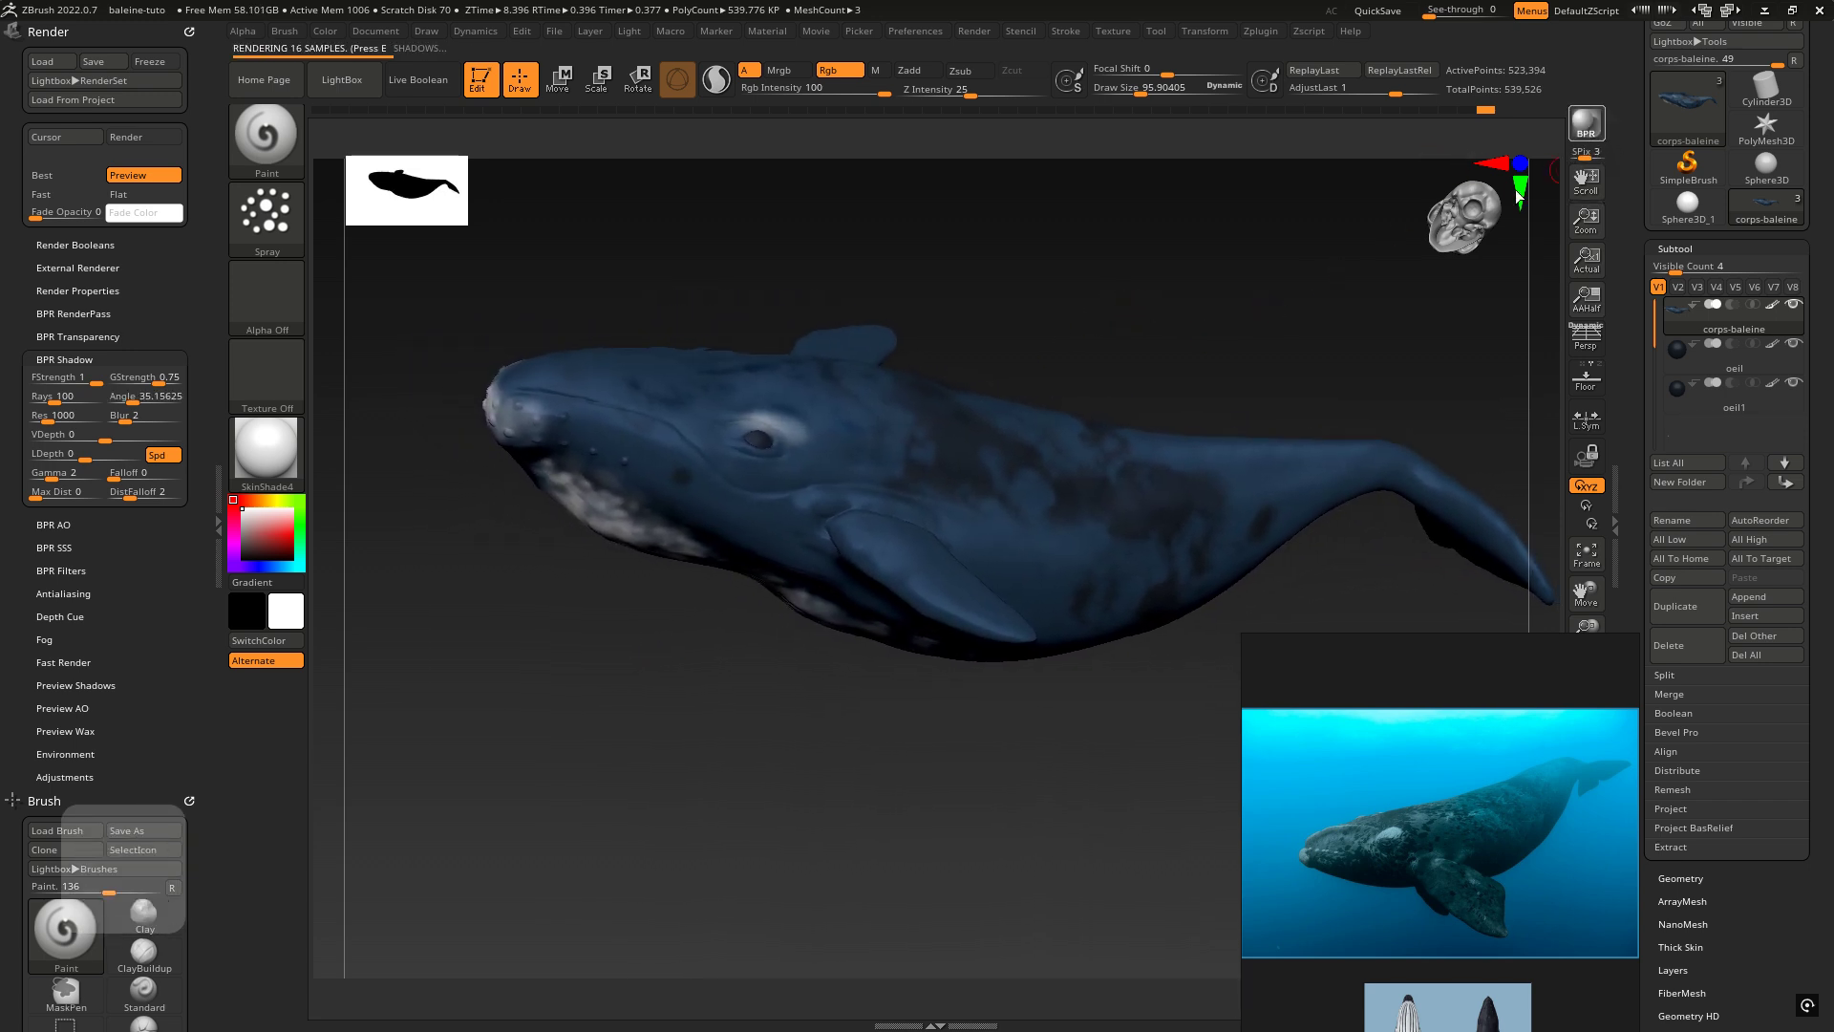
pyautogui.moveTo(1219, 353); pyautogui.dragTo(1245, 323)
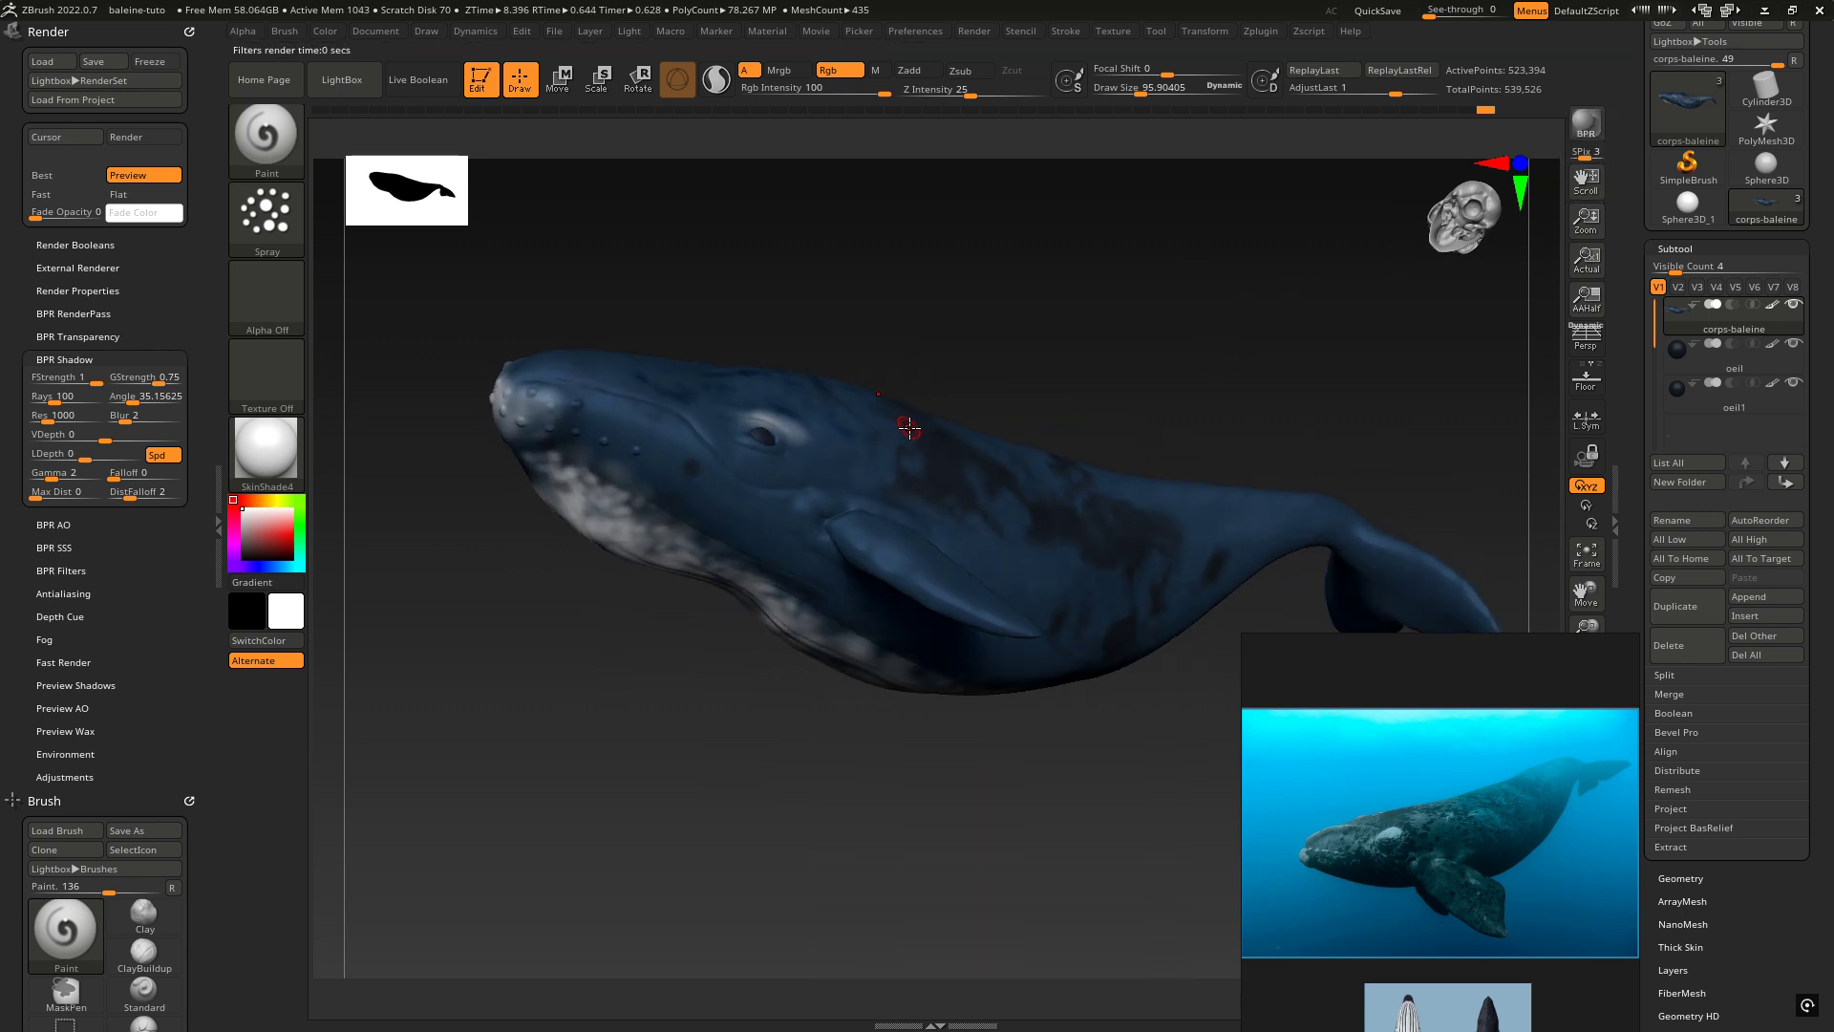
pyautogui.moveTo(688, 650); pyautogui.dragTo(955, 611)
pyautogui.keyDown('alt'); pyautogui.moveTo(998, 435); pyautogui.dragTo(1134, 477); pyautogui.keyUp('alt')
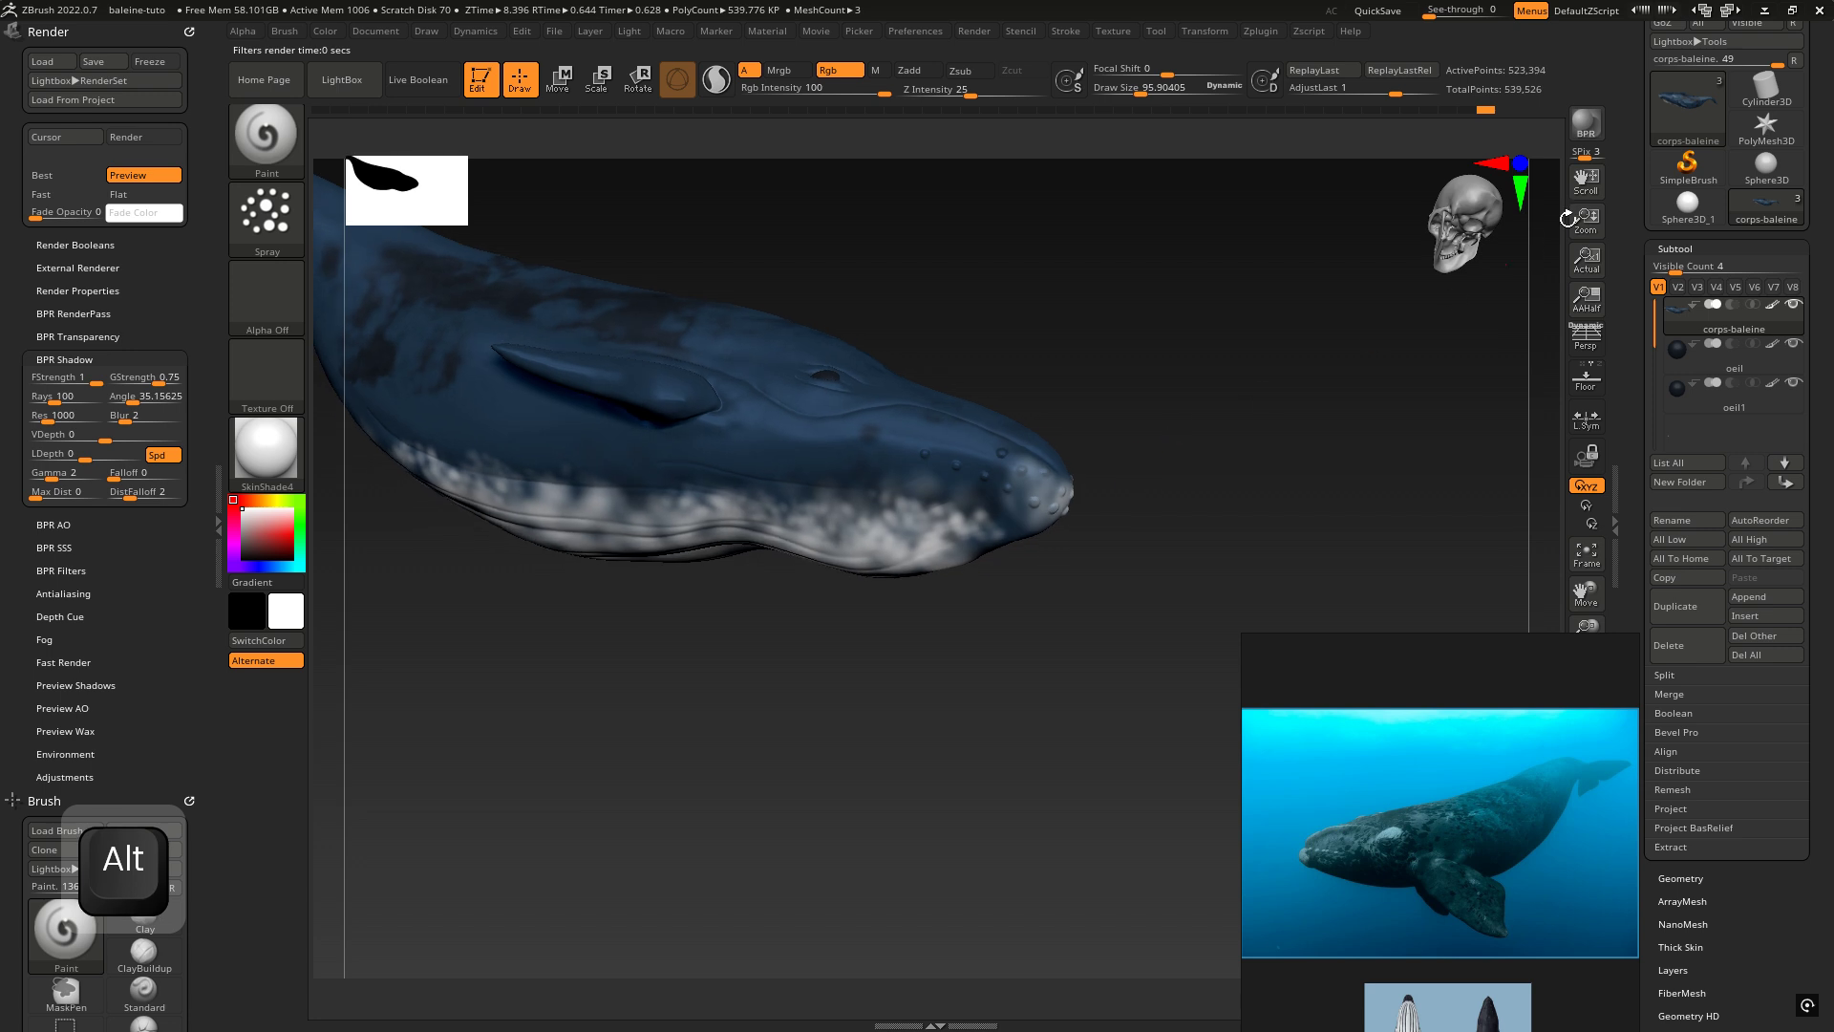
pyautogui.click(1571, 119)
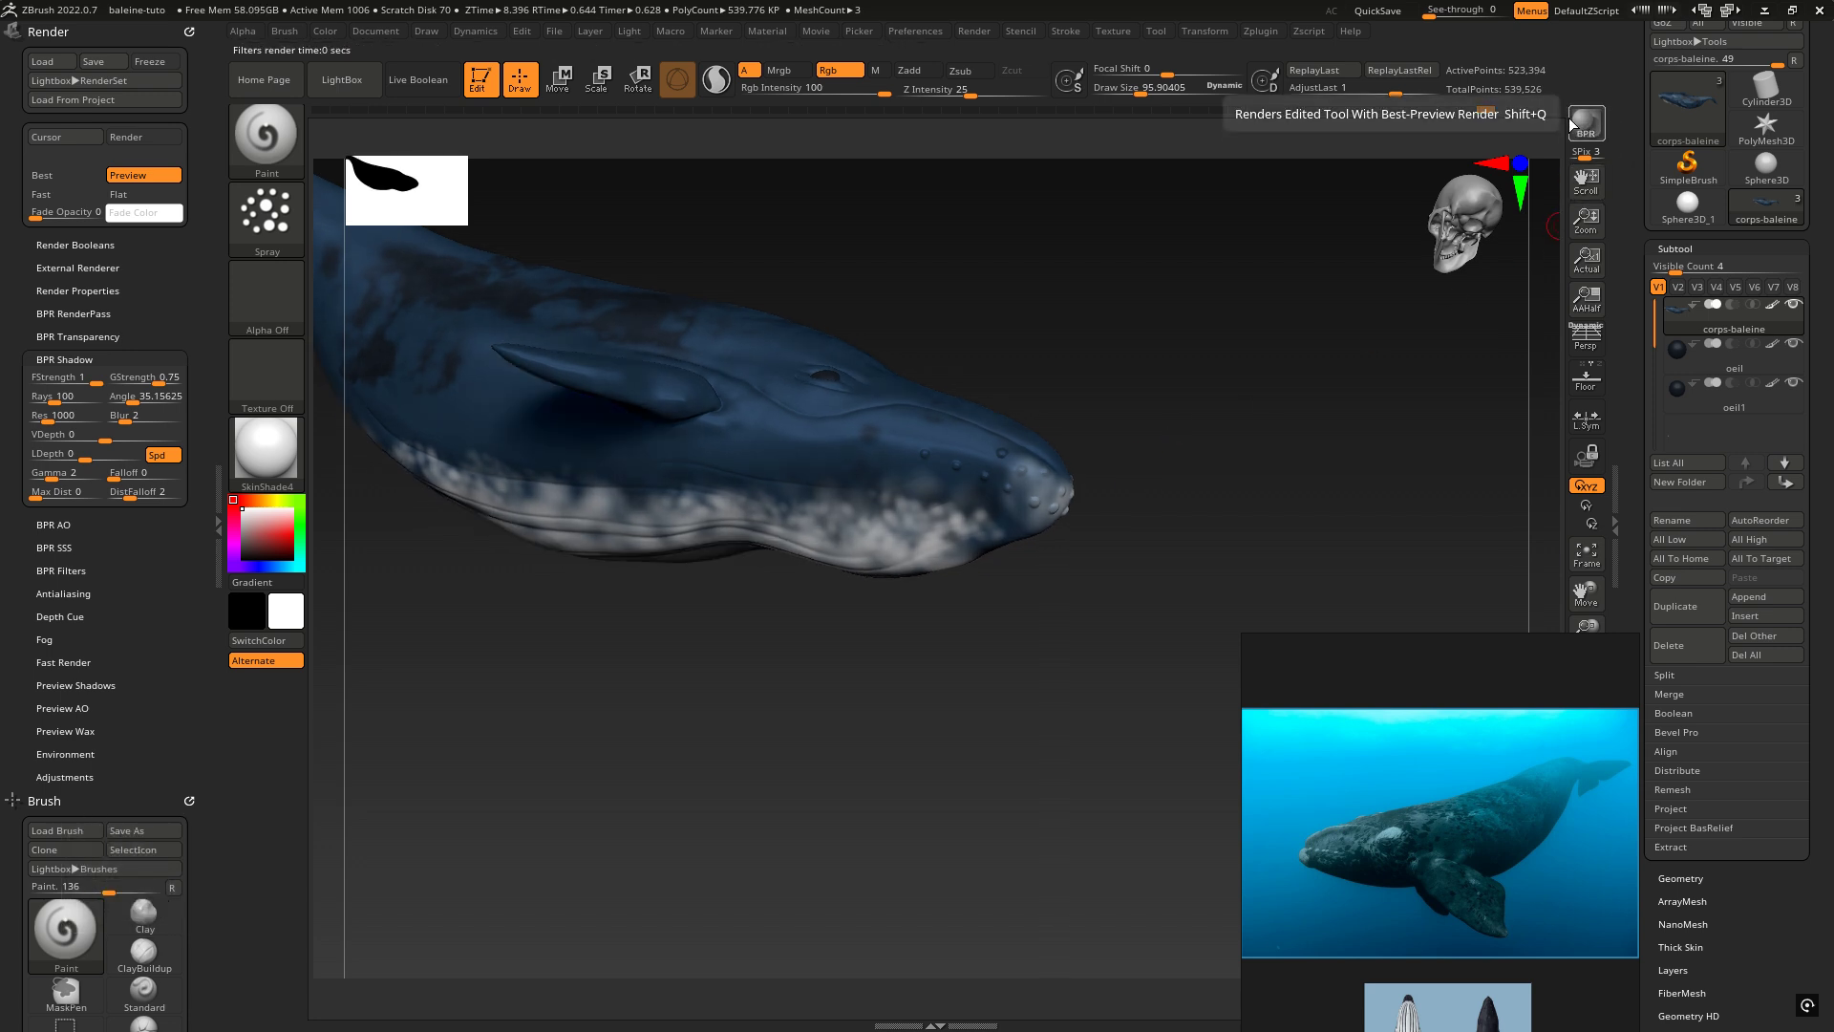
pyautogui.moveTo(1289, 290); pyautogui.dragTo(1182, 416)
pyautogui.keyDown('ctrl'); pyautogui.moveTo(1182, 416); pyautogui.dragTo(1224, 479, button='right'); pyautogui.keyUp('ctrl')
pyautogui.click(1589, 126)
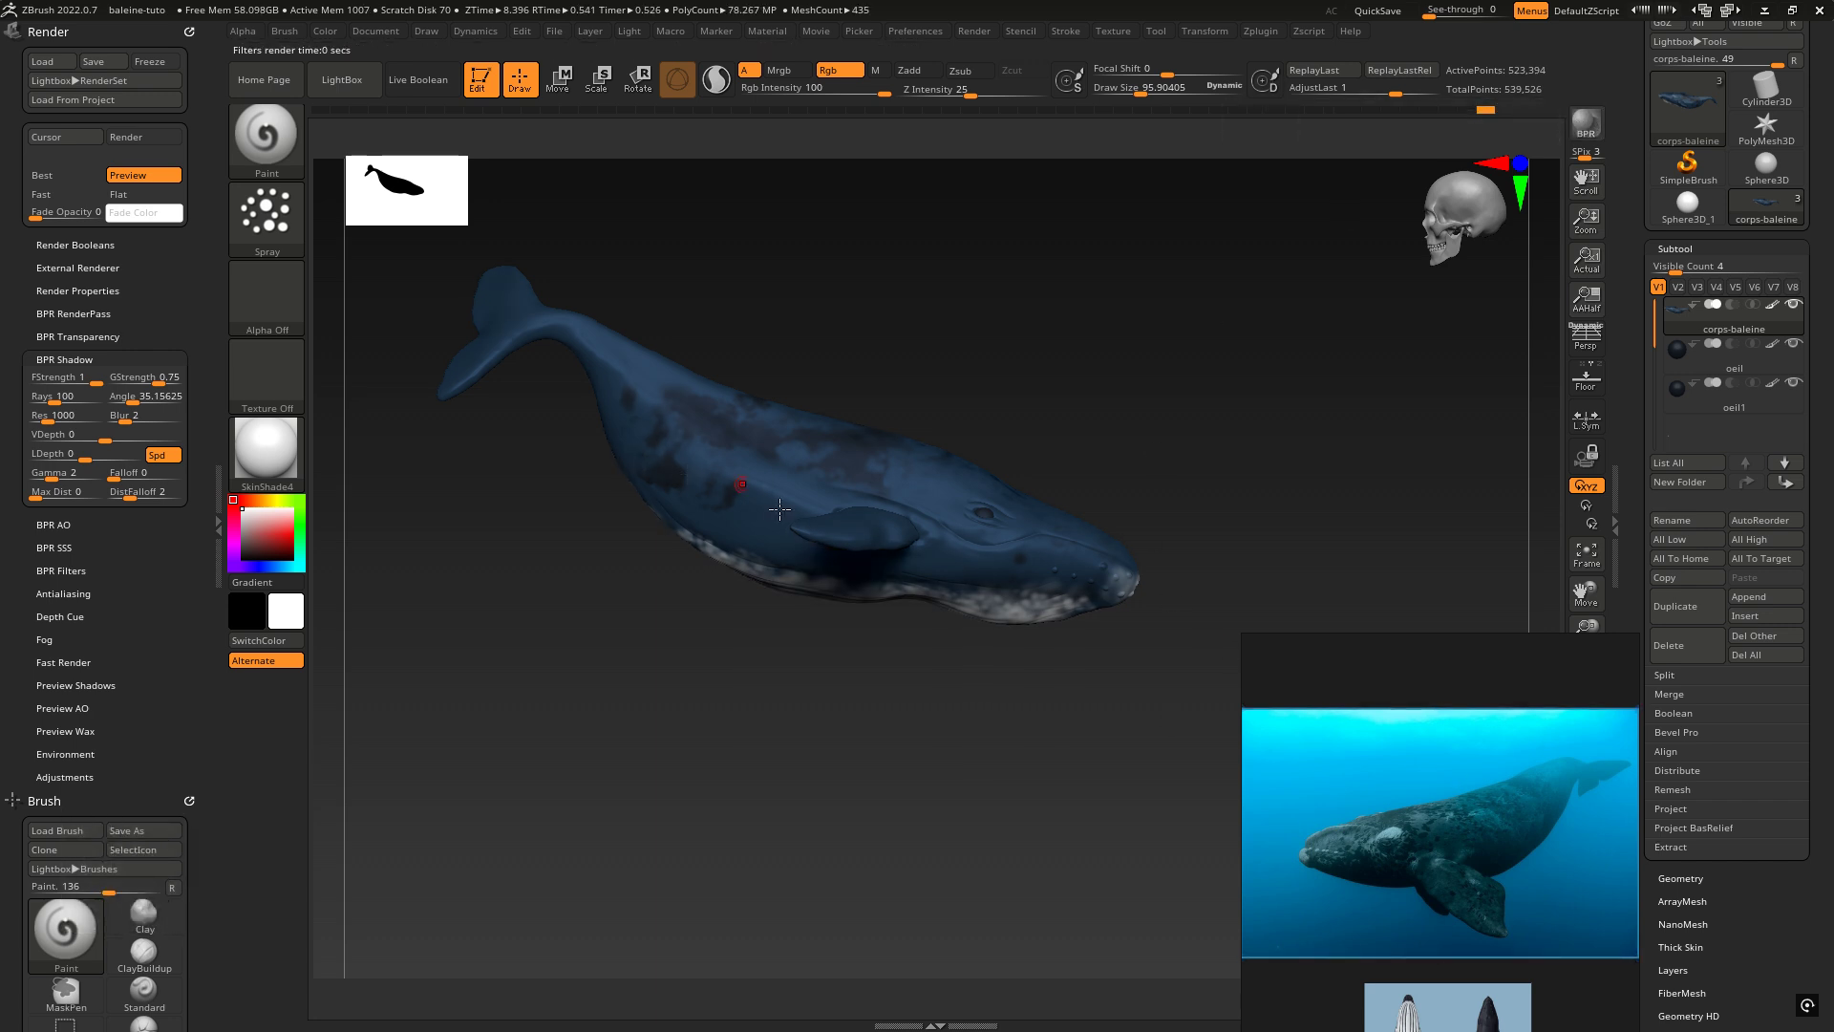
# Step: Select the ClayBuildup brush with a Spray stroke and set its draw size to about 364
pyautogui.moveTo(1182, 722); pyautogui.dragTo(1136, 561)
pyautogui.keyDown('alt'); pyautogui.moveTo(1137, 561); pyautogui.dragTo(738, 572, button='right'); pyautogui.keyUp('alt')
pyautogui.moveTo(737, 572); pyautogui.dragTo(554, 592, button='right')
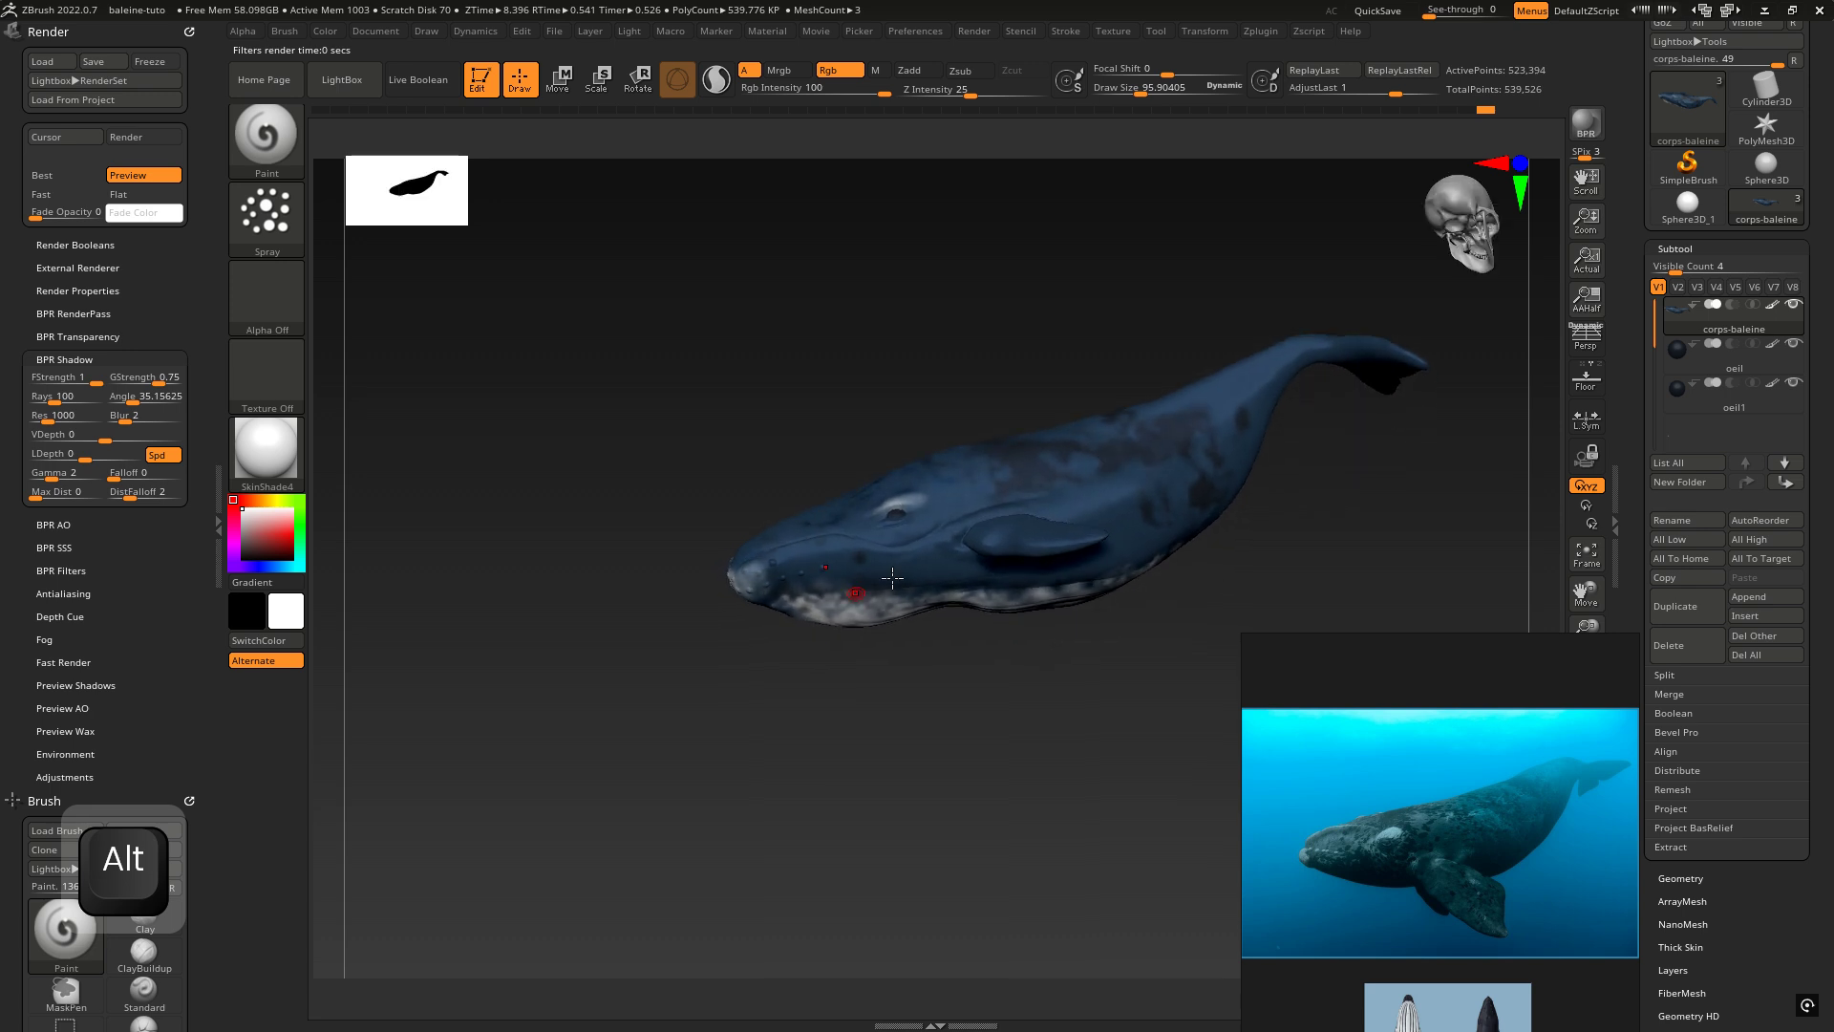
pyautogui.moveTo(1070, 536)
pyautogui.keyDown('ctrl'); pyautogui.mouseDown(button='right')
pyautogui.moveTo(1261, 483)
pyautogui.moveTo(897, 550)
pyautogui.moveTo(965, 537)
pyautogui.moveTo(953, 524)
pyautogui.mouseUp(button='right'); pyautogui.keyUp('ctrl')
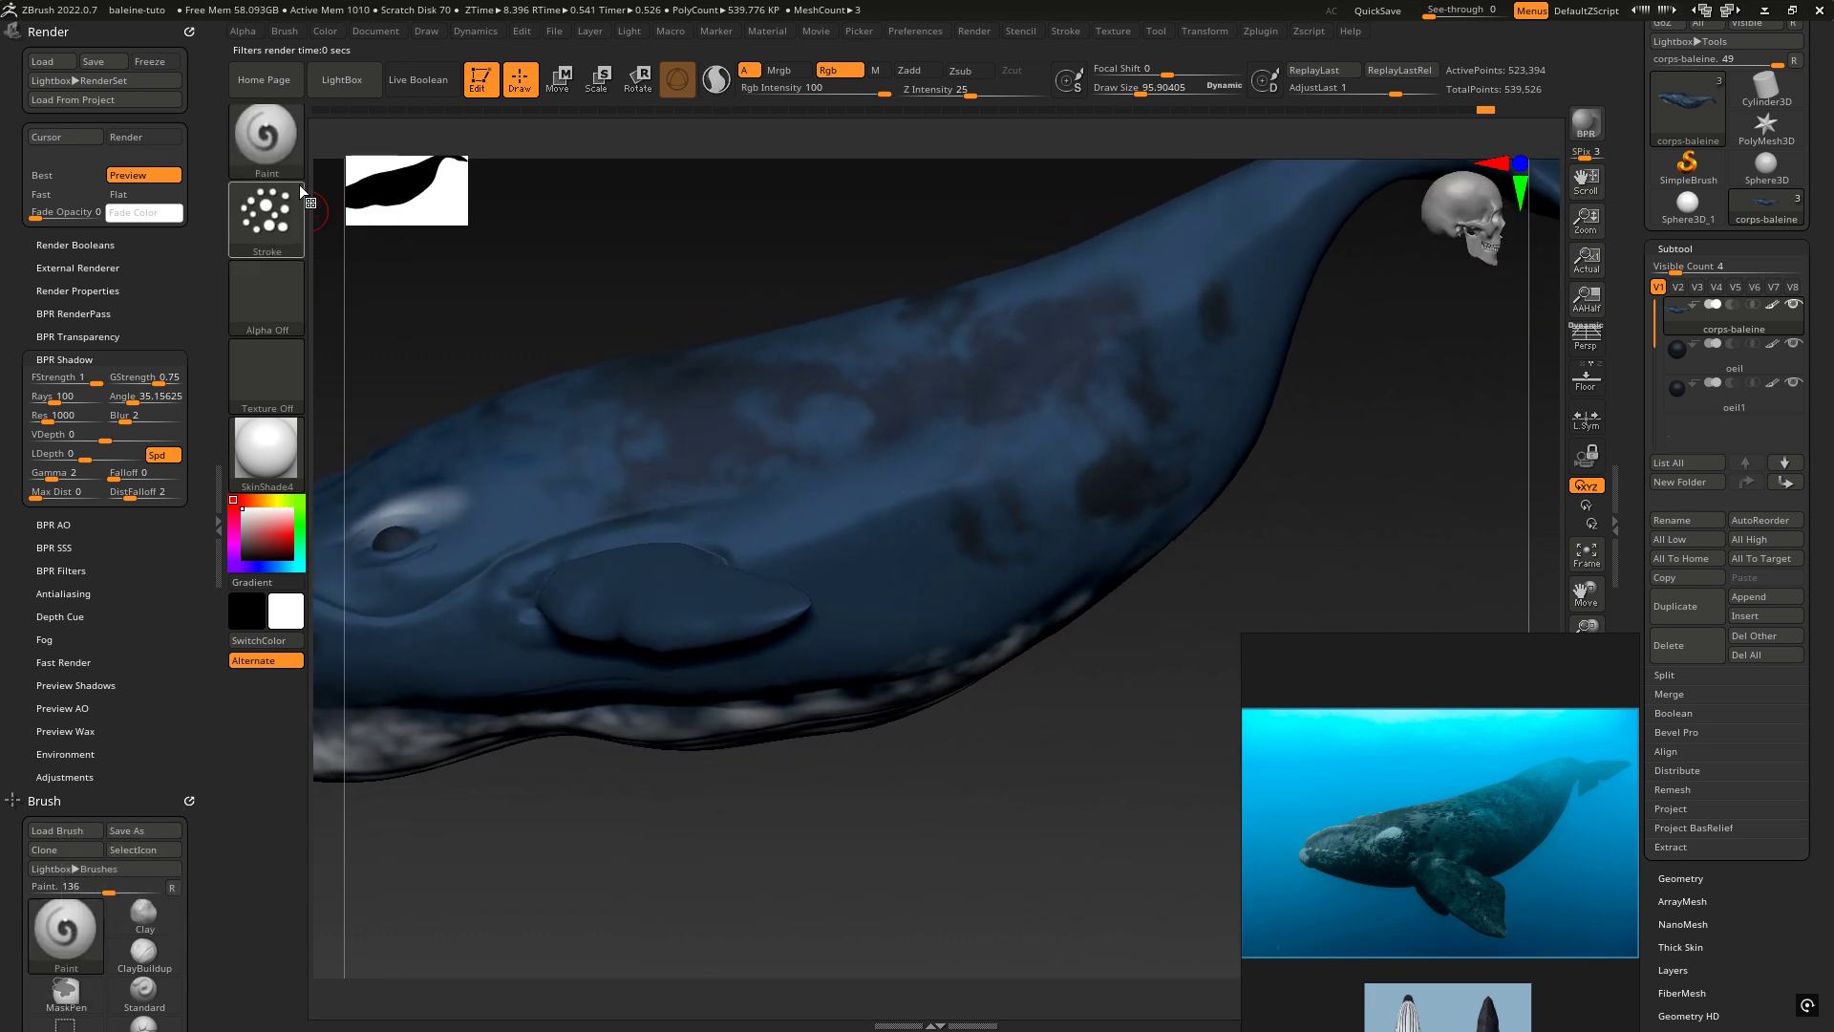
pyautogui.click(283, 136)
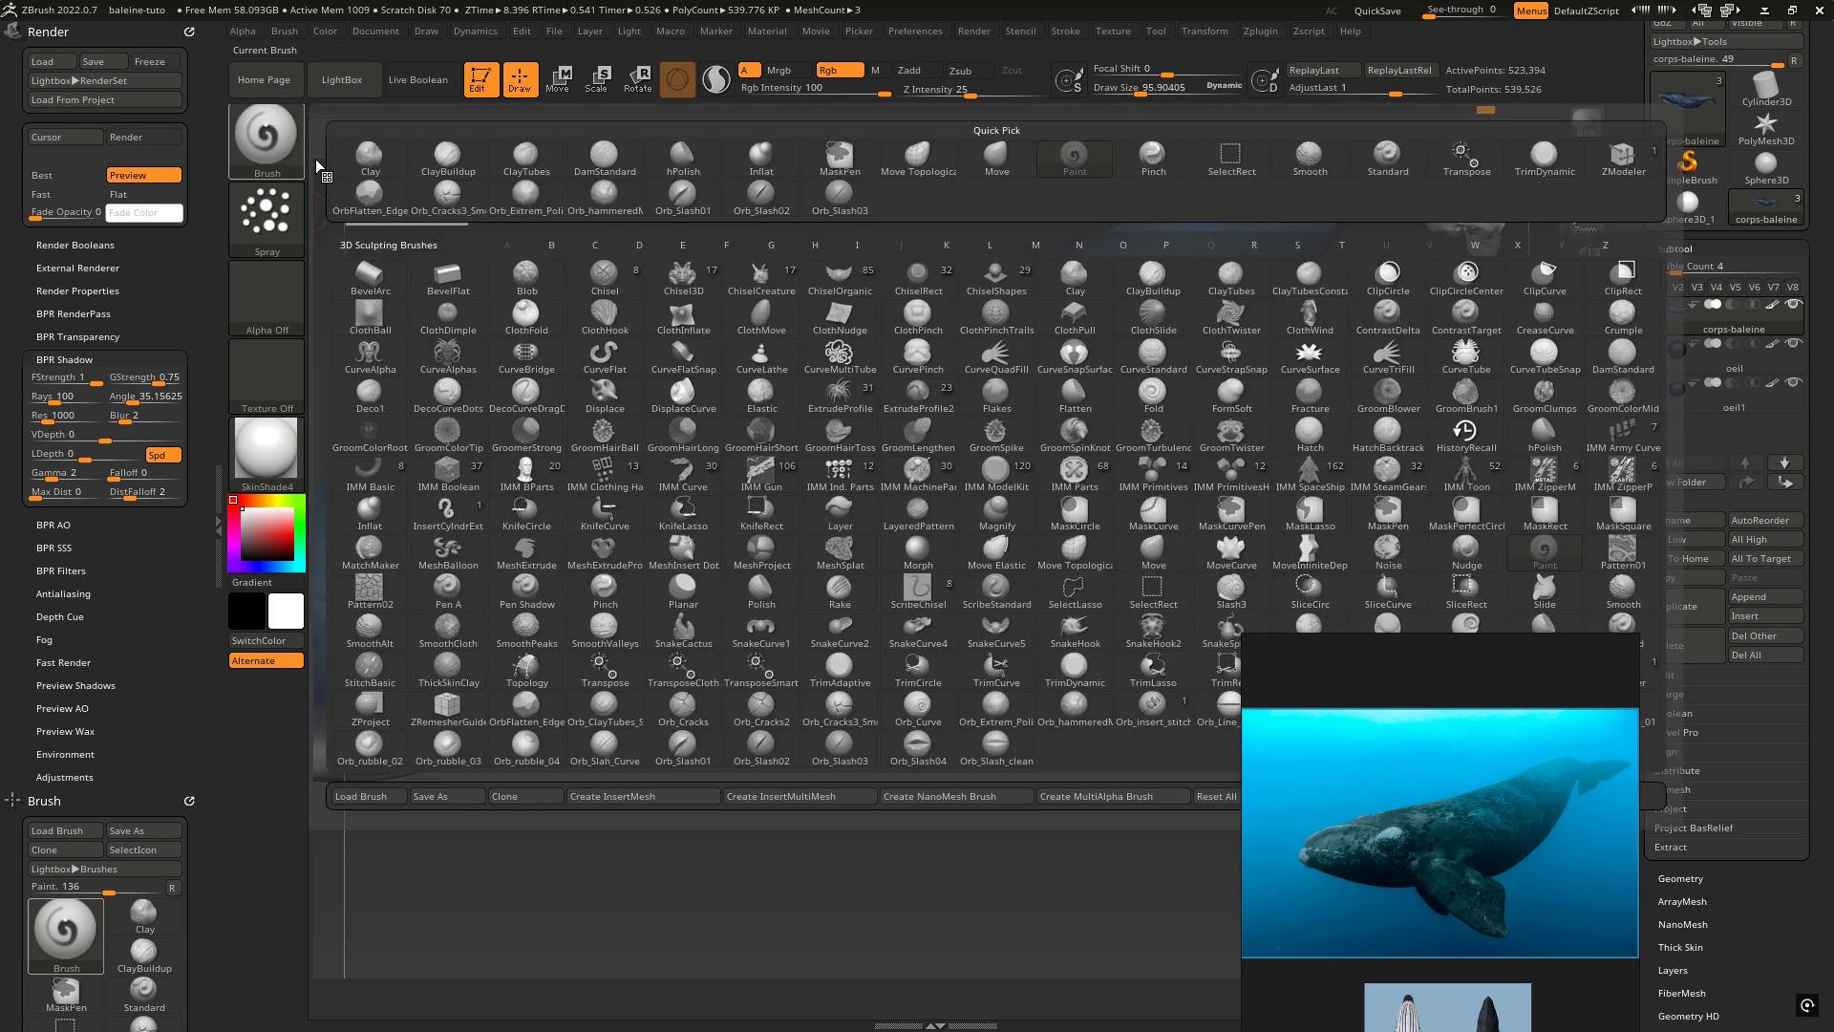
pyautogui.click(448, 158)
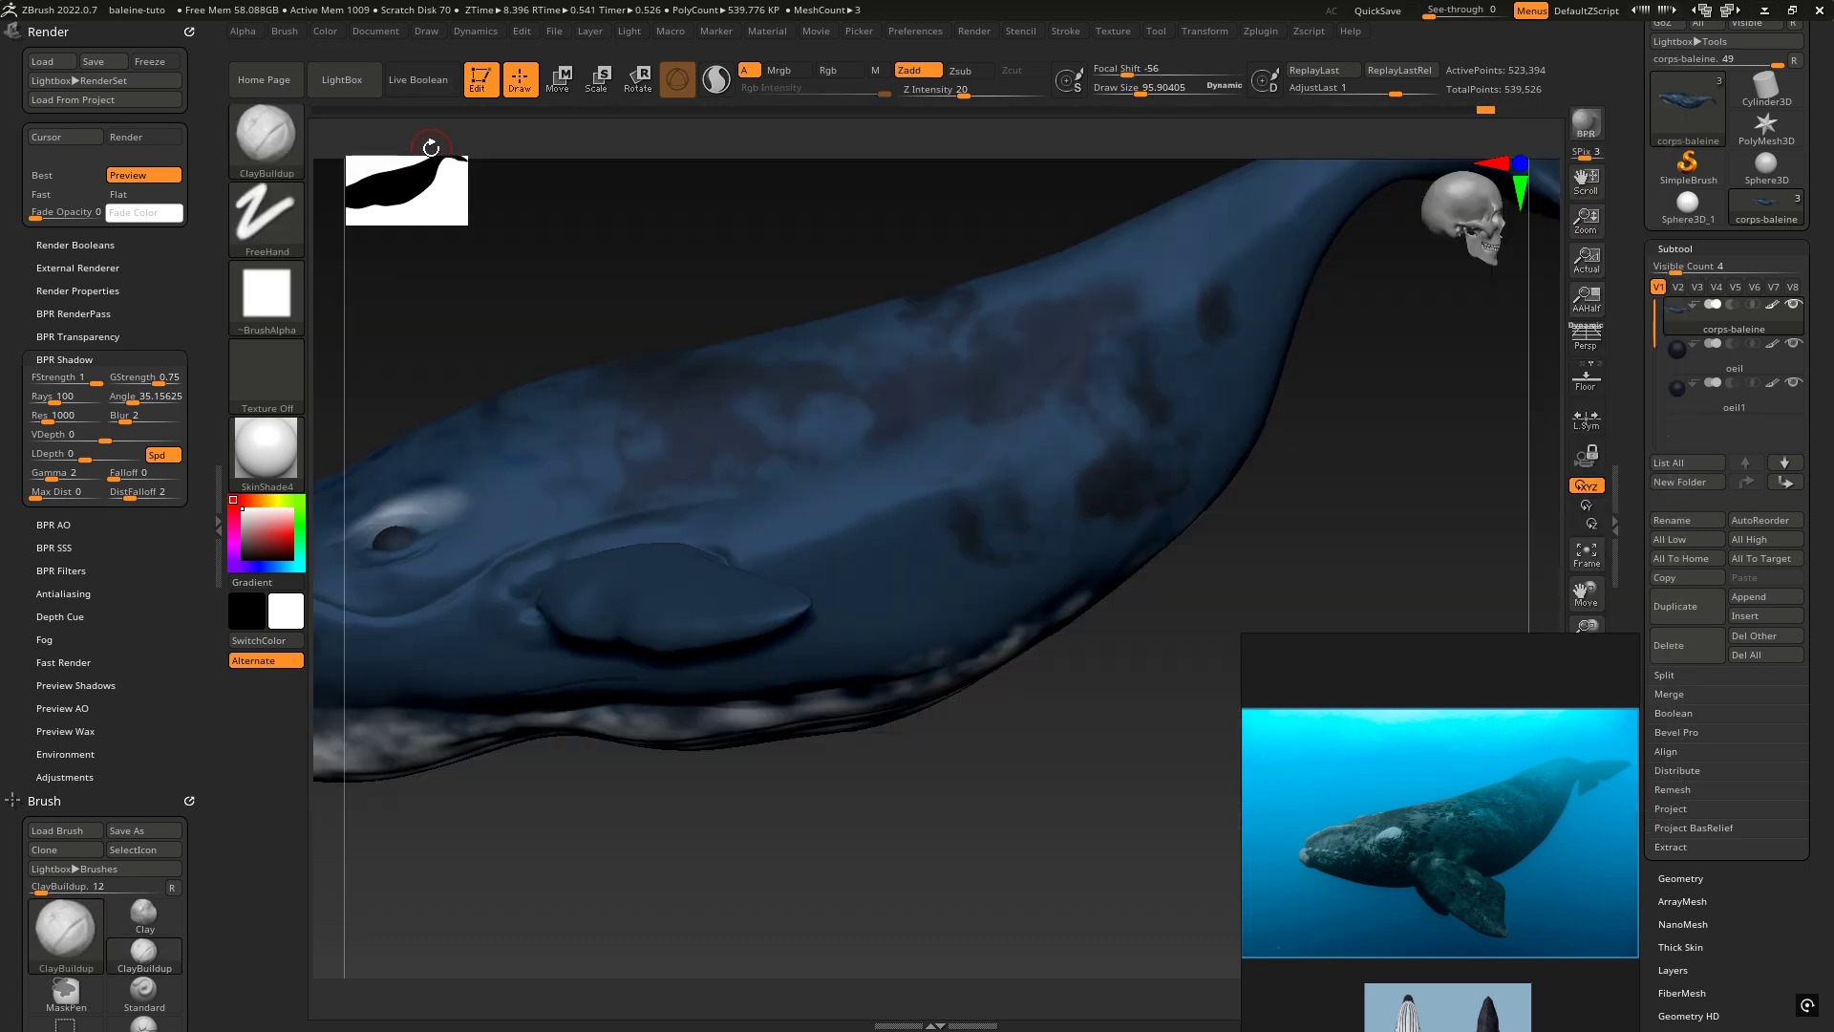
pyautogui.click(285, 217)
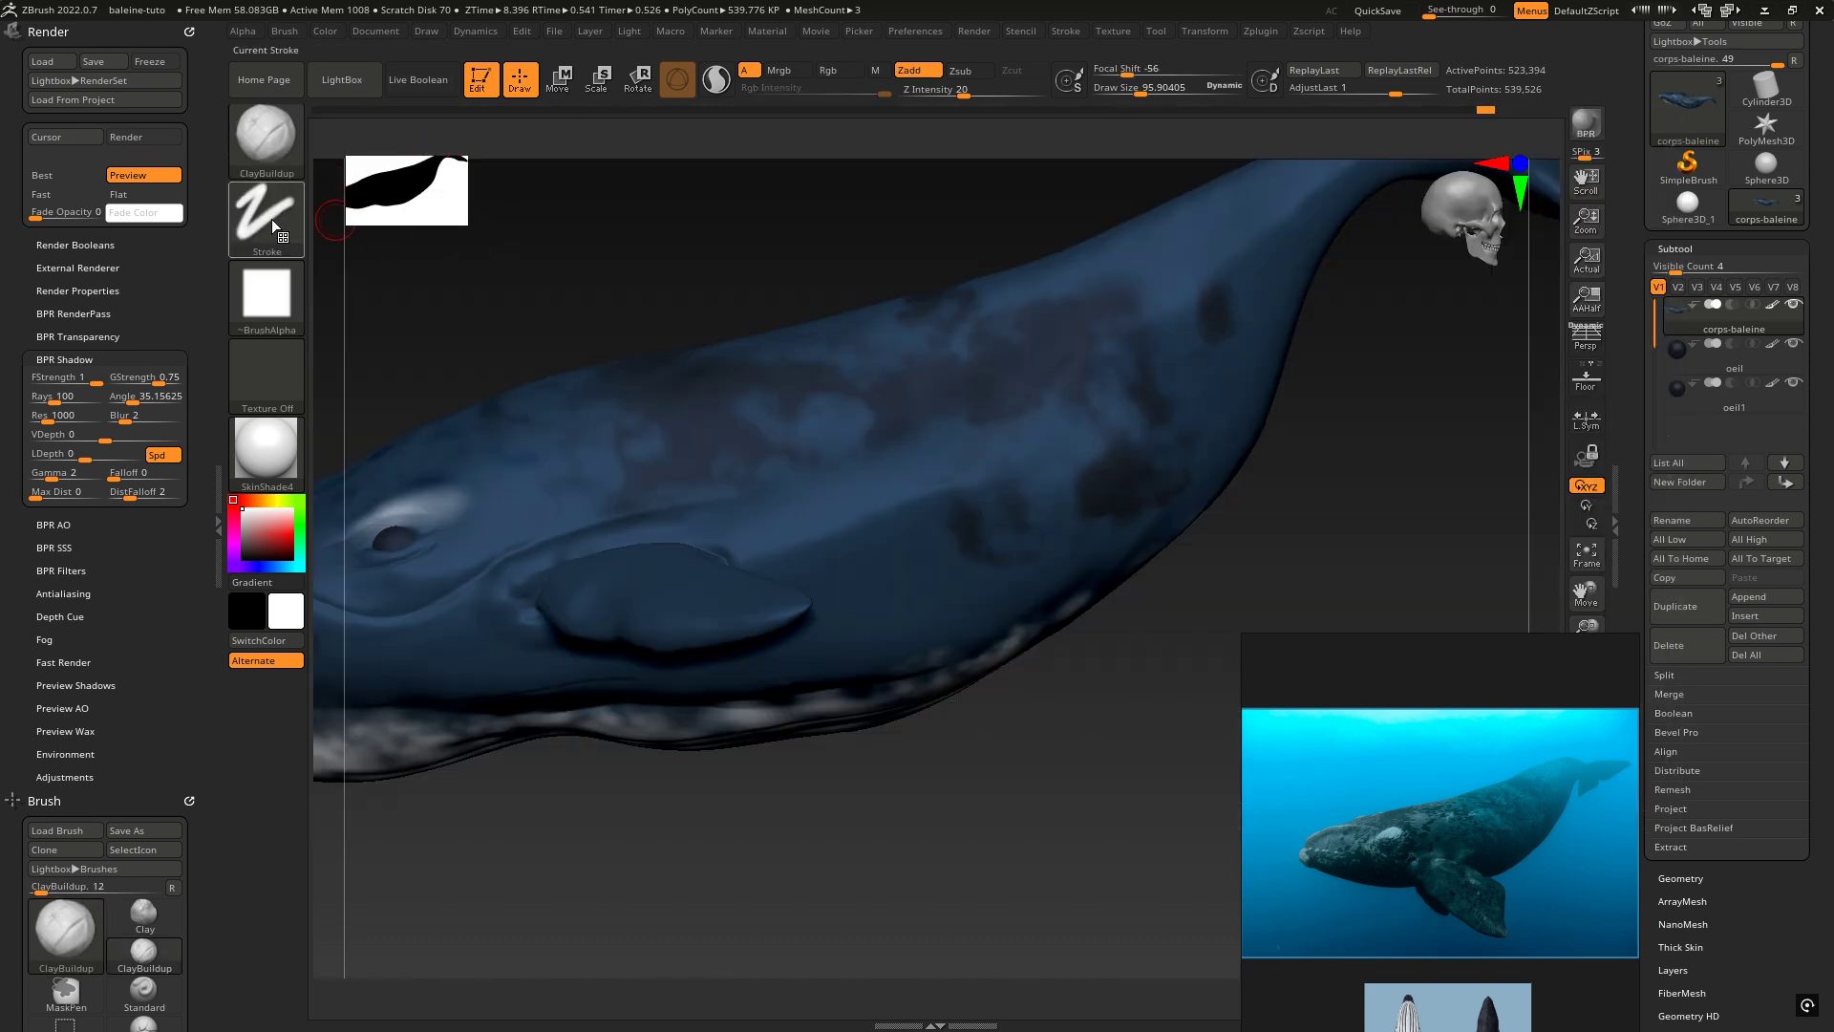
pyautogui.click(274, 225)
pyautogui.click(675, 229)
pyautogui.press('space')
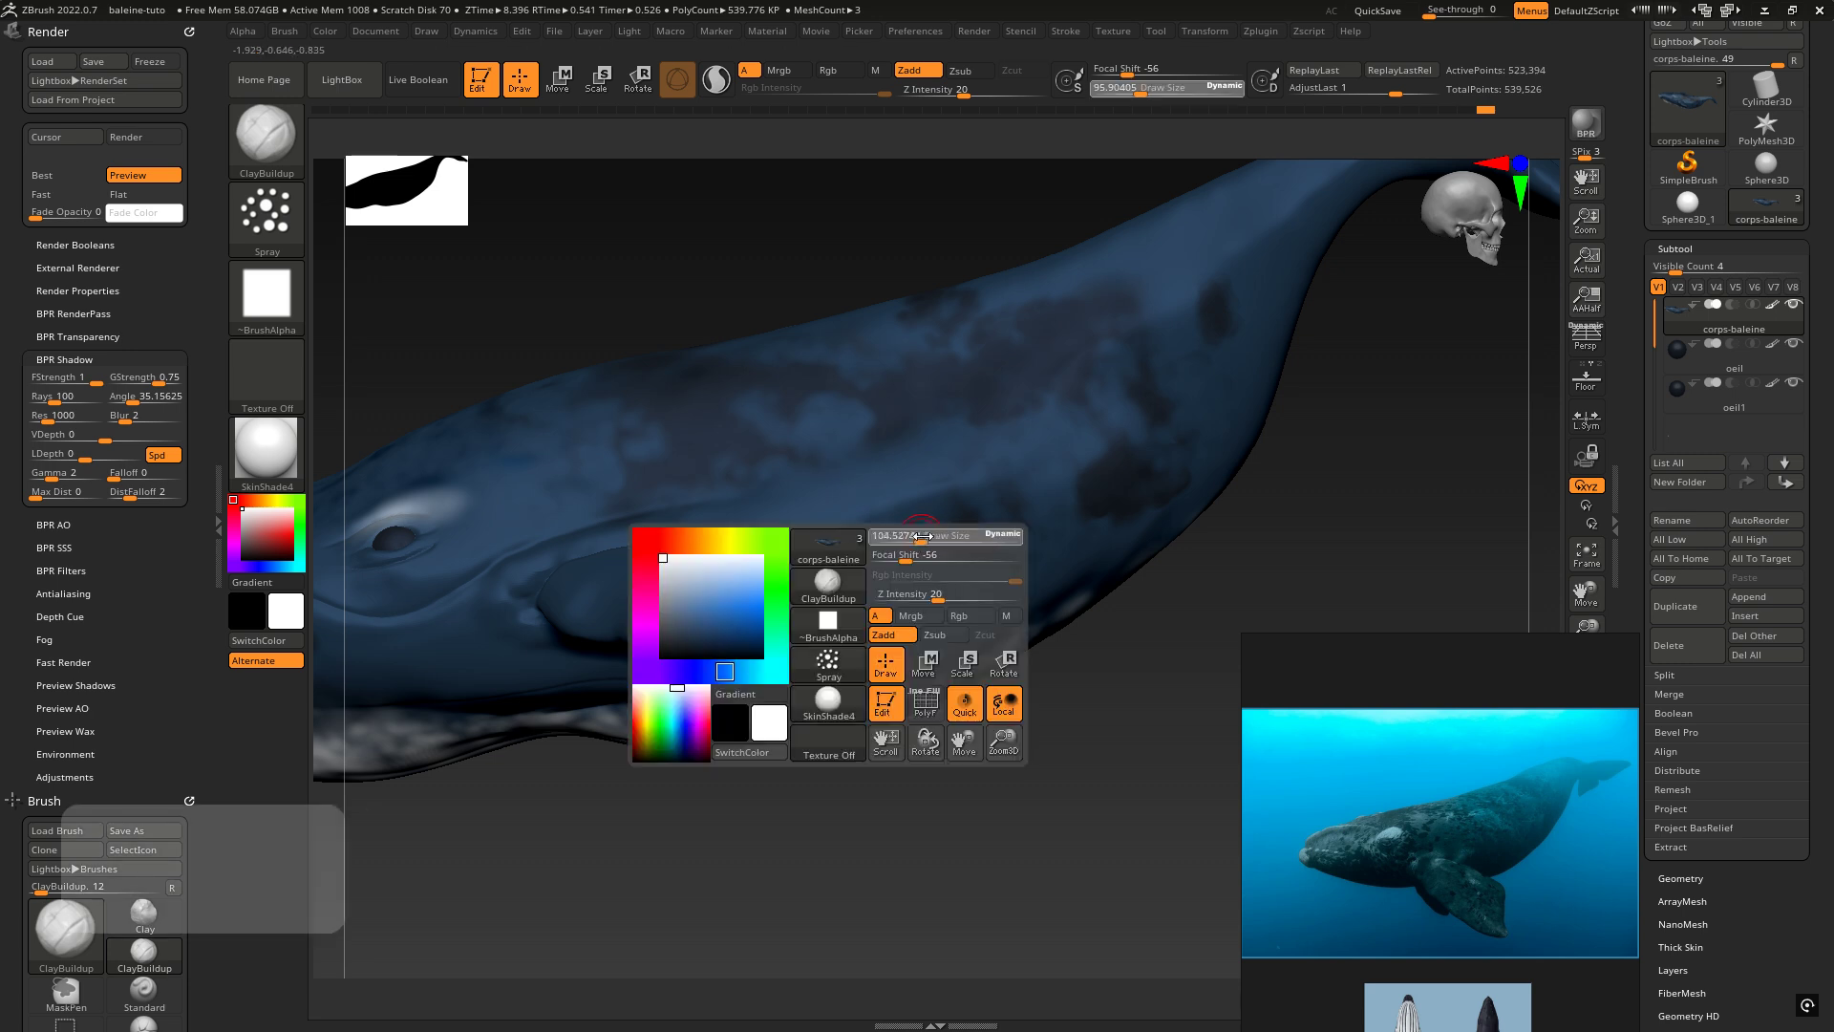
pyautogui.moveTo(960, 533); pyautogui.dragTo(934, 526)
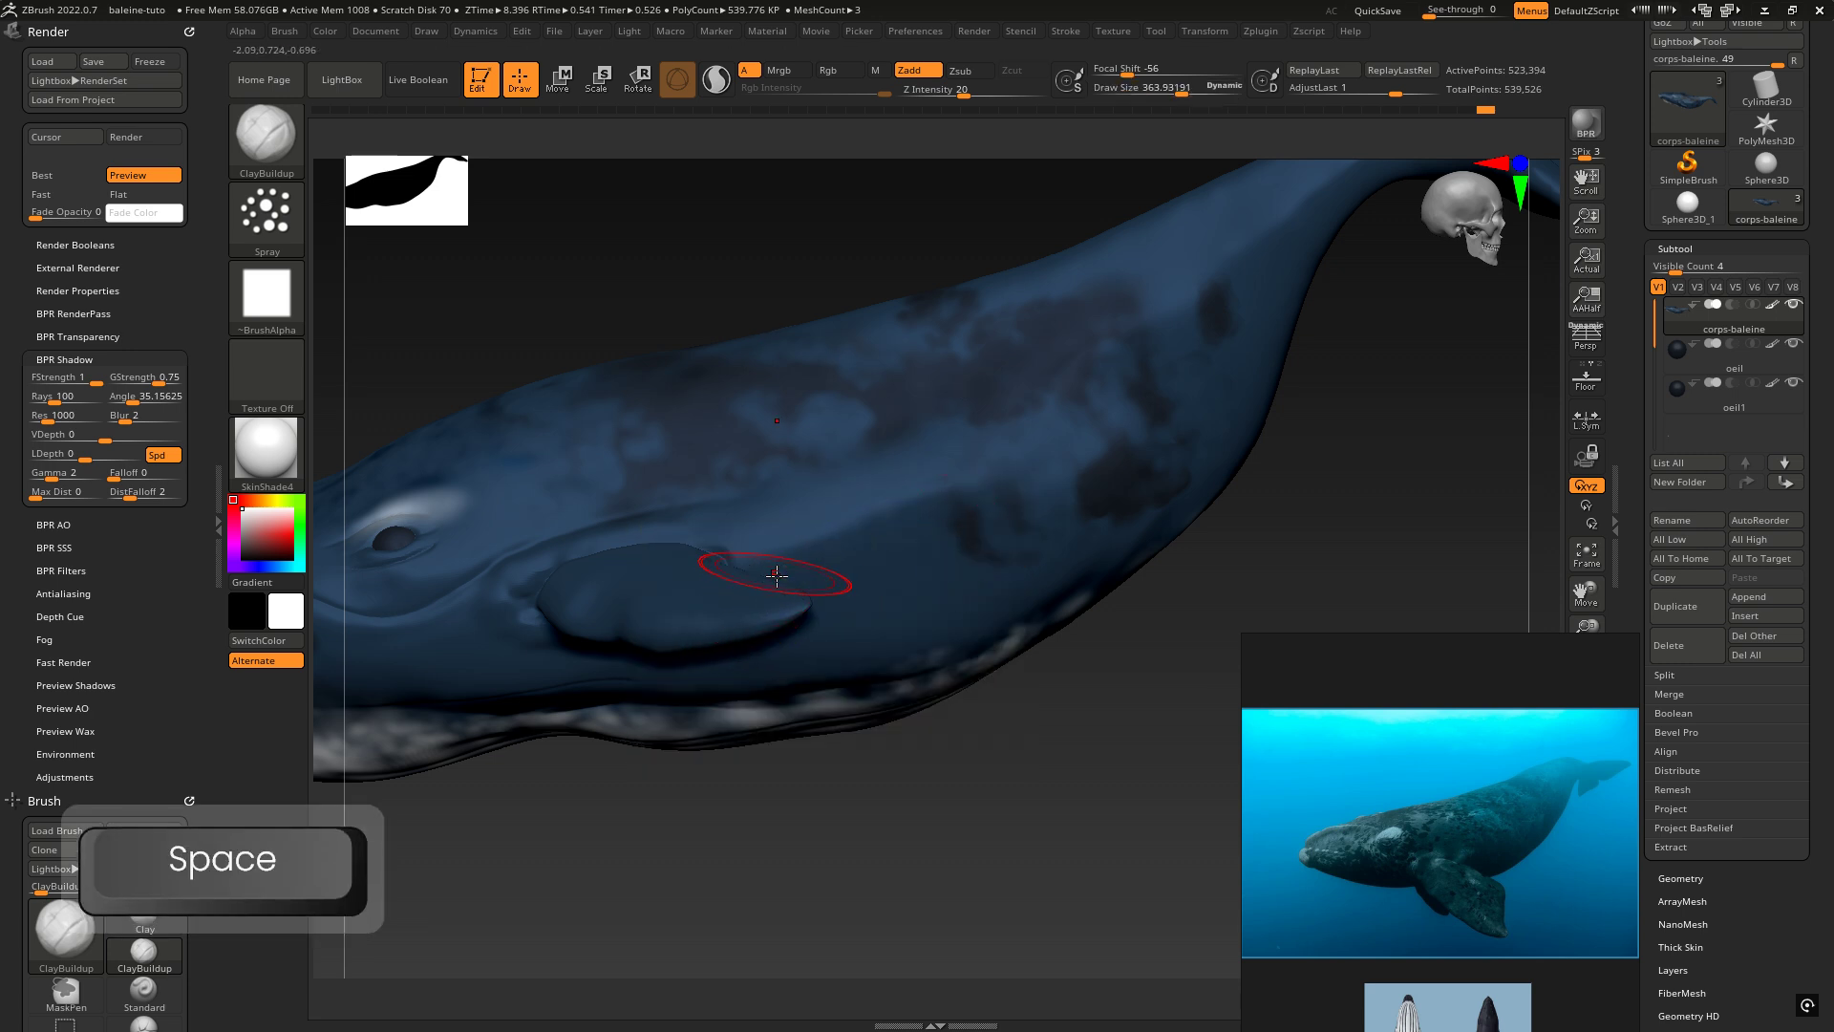
# Step: Try spraying ClayBuildup relief with its square alpha on the whale's flank behind the fin
pyautogui.moveTo(857, 564); pyautogui.dragTo(868, 506, button='right')
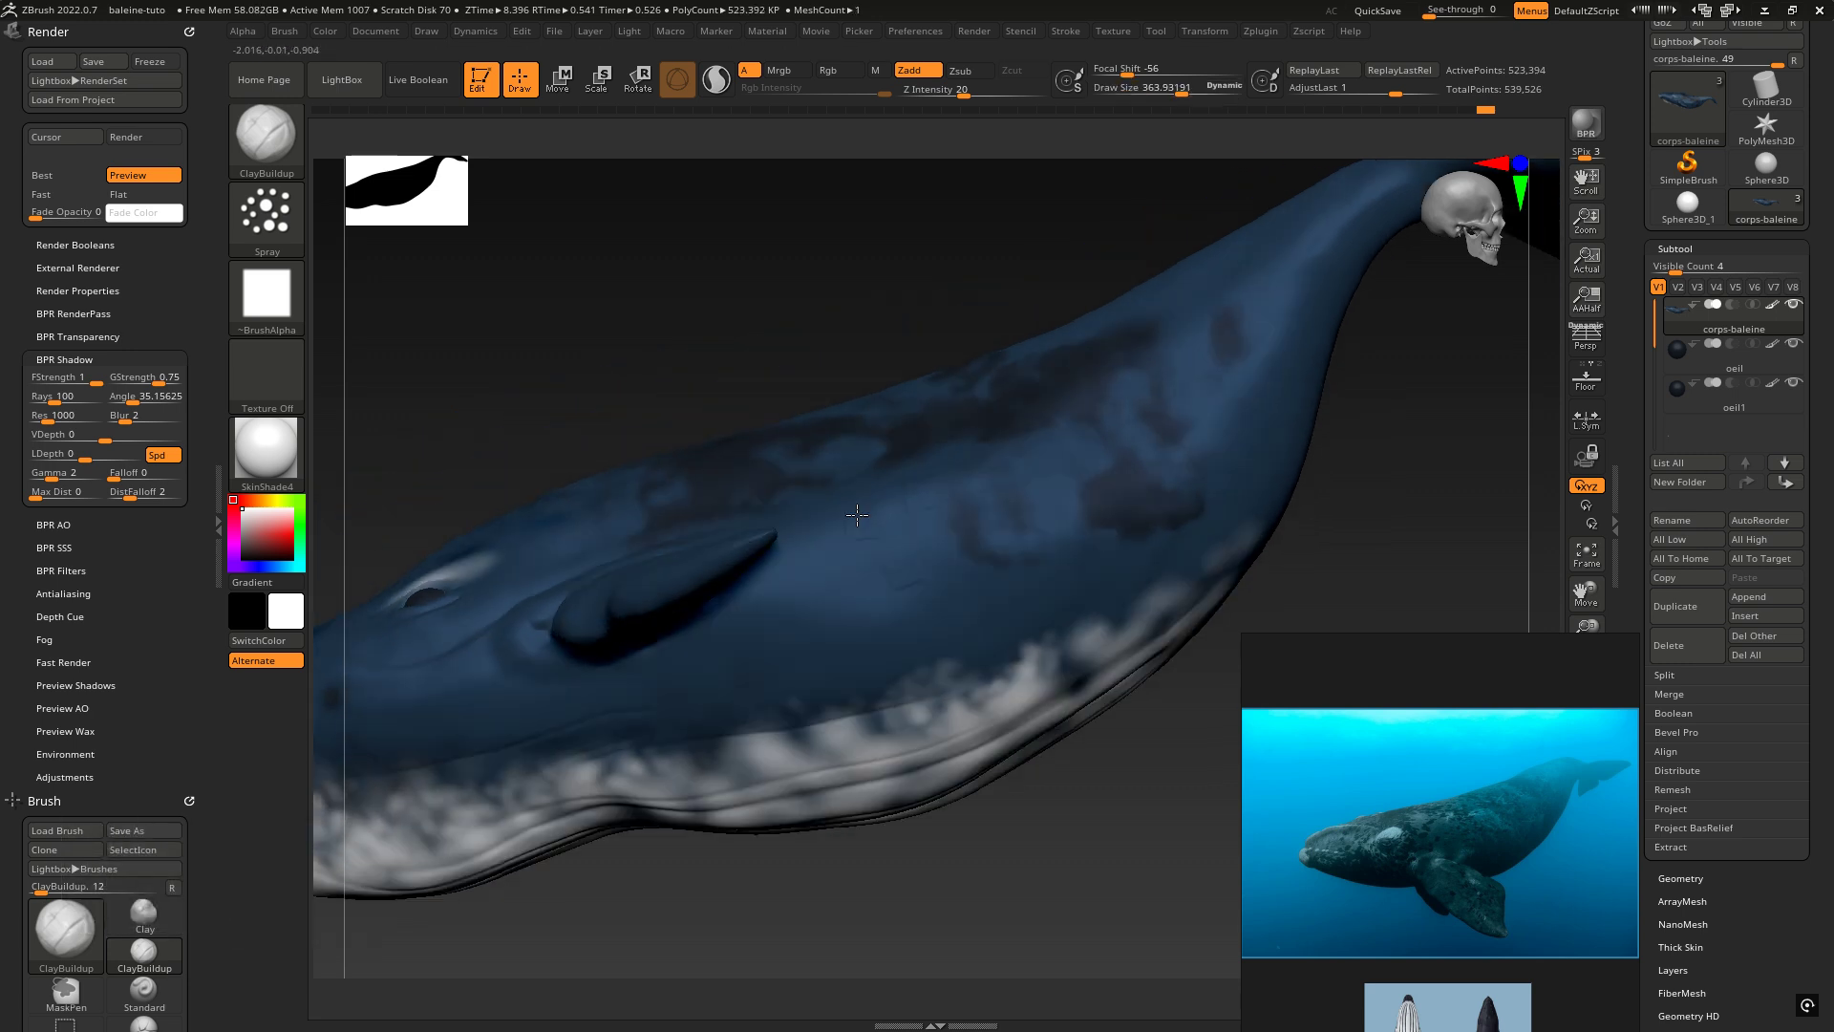
pyautogui.moveTo(867, 575); pyautogui.dragTo(875, 568)
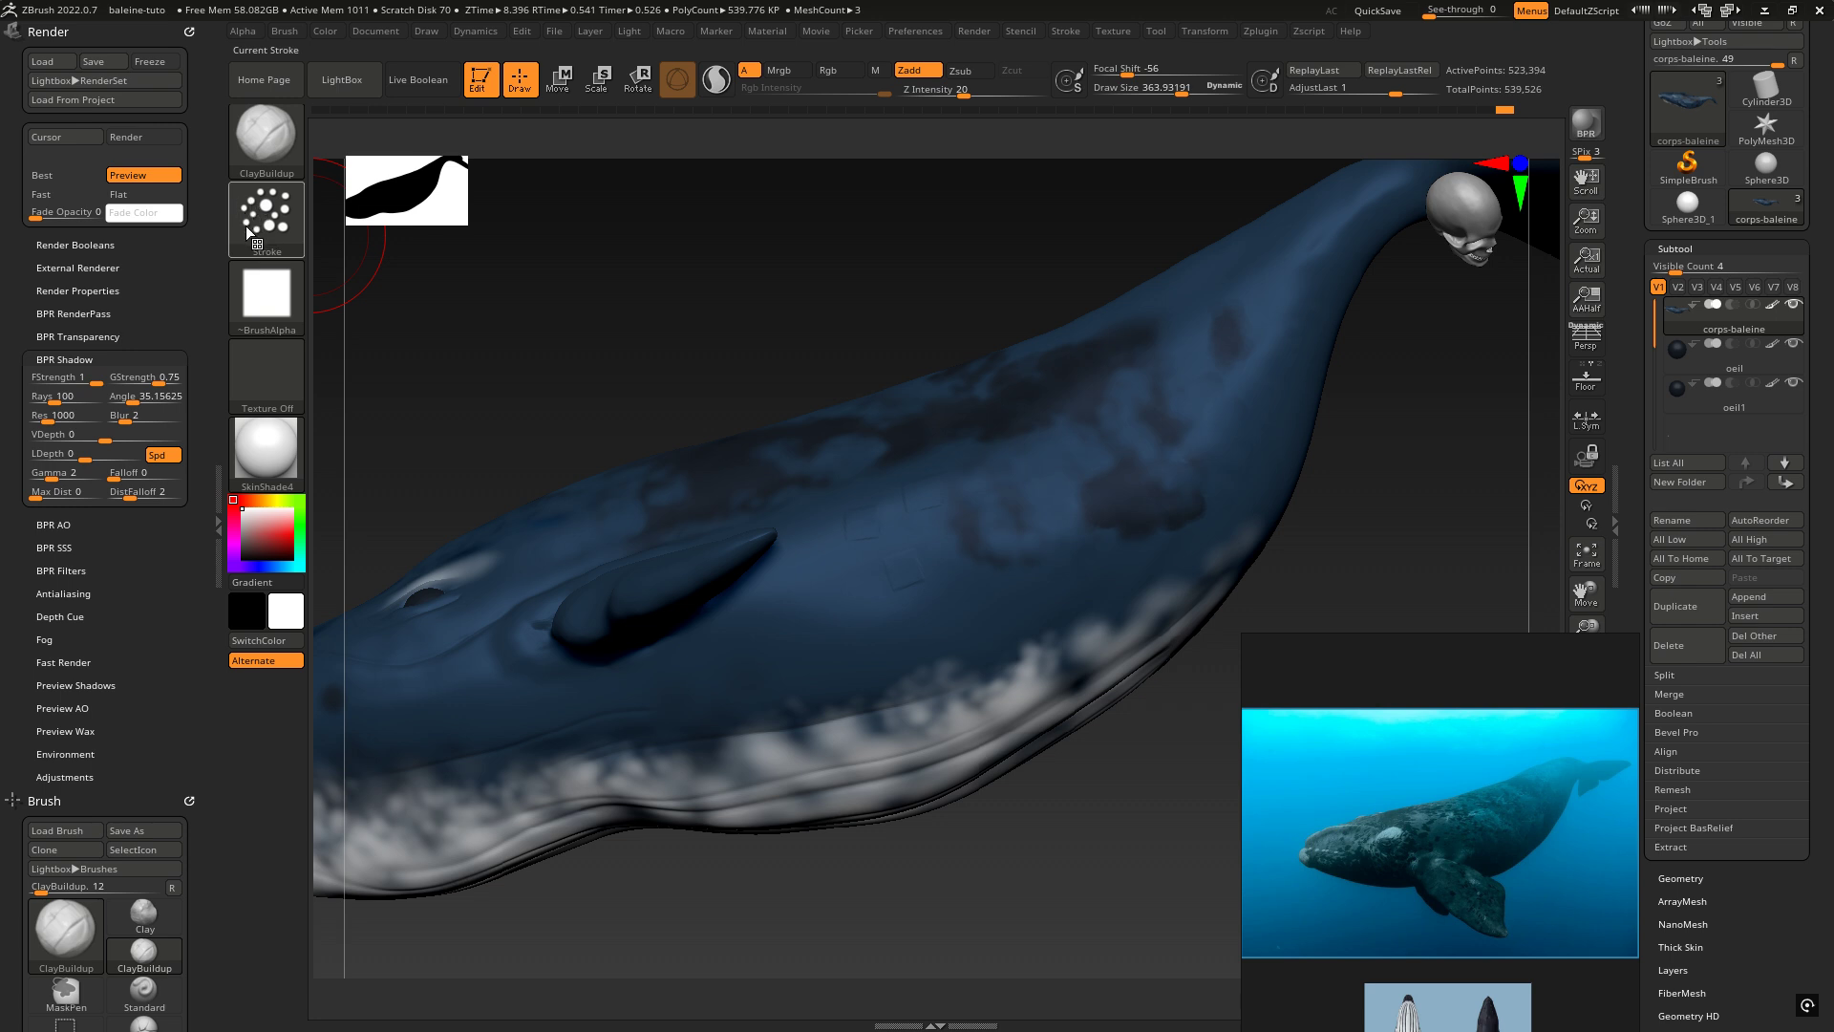
pyautogui.moveTo(866, 588); pyautogui.dragTo(965, 597)
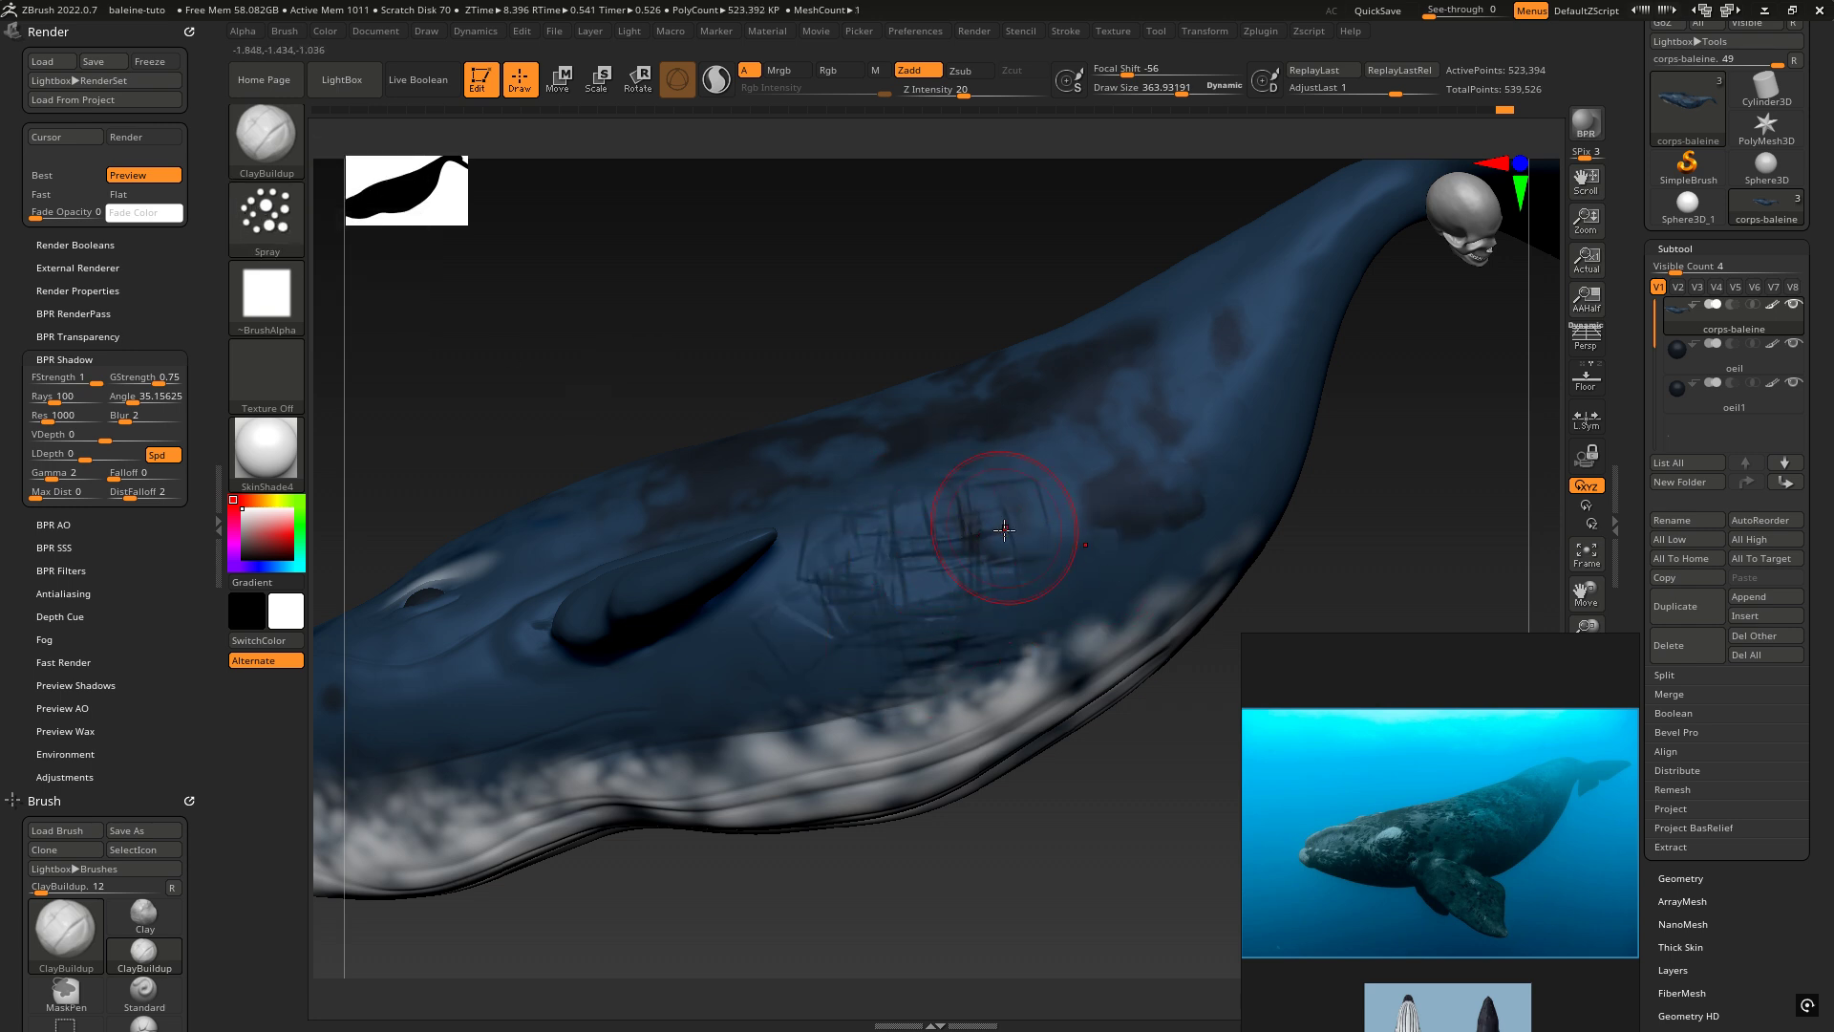
pyautogui.press('ctrl')
pyautogui.hotkey('ctrl', 'z')
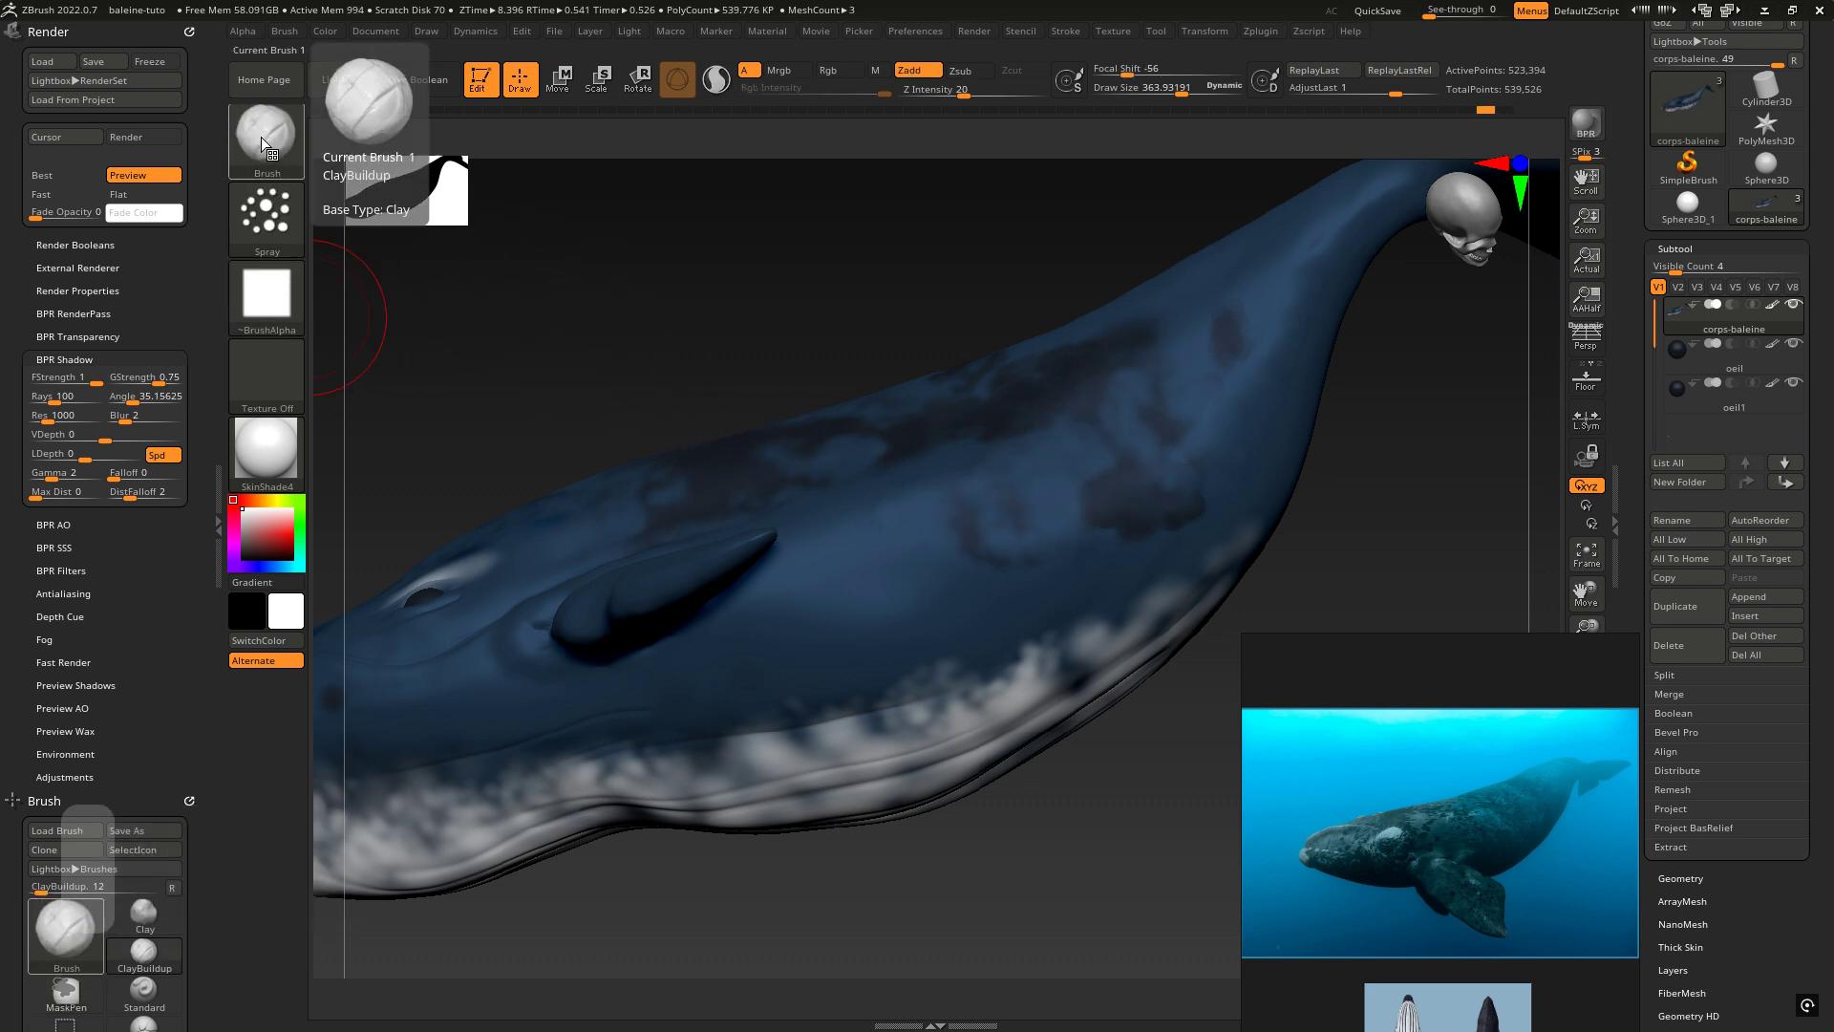
# Step: Switch the ClayBuildup brush to Alpha 01 and reduce its draw size to about 143
pyautogui.click(274, 315)
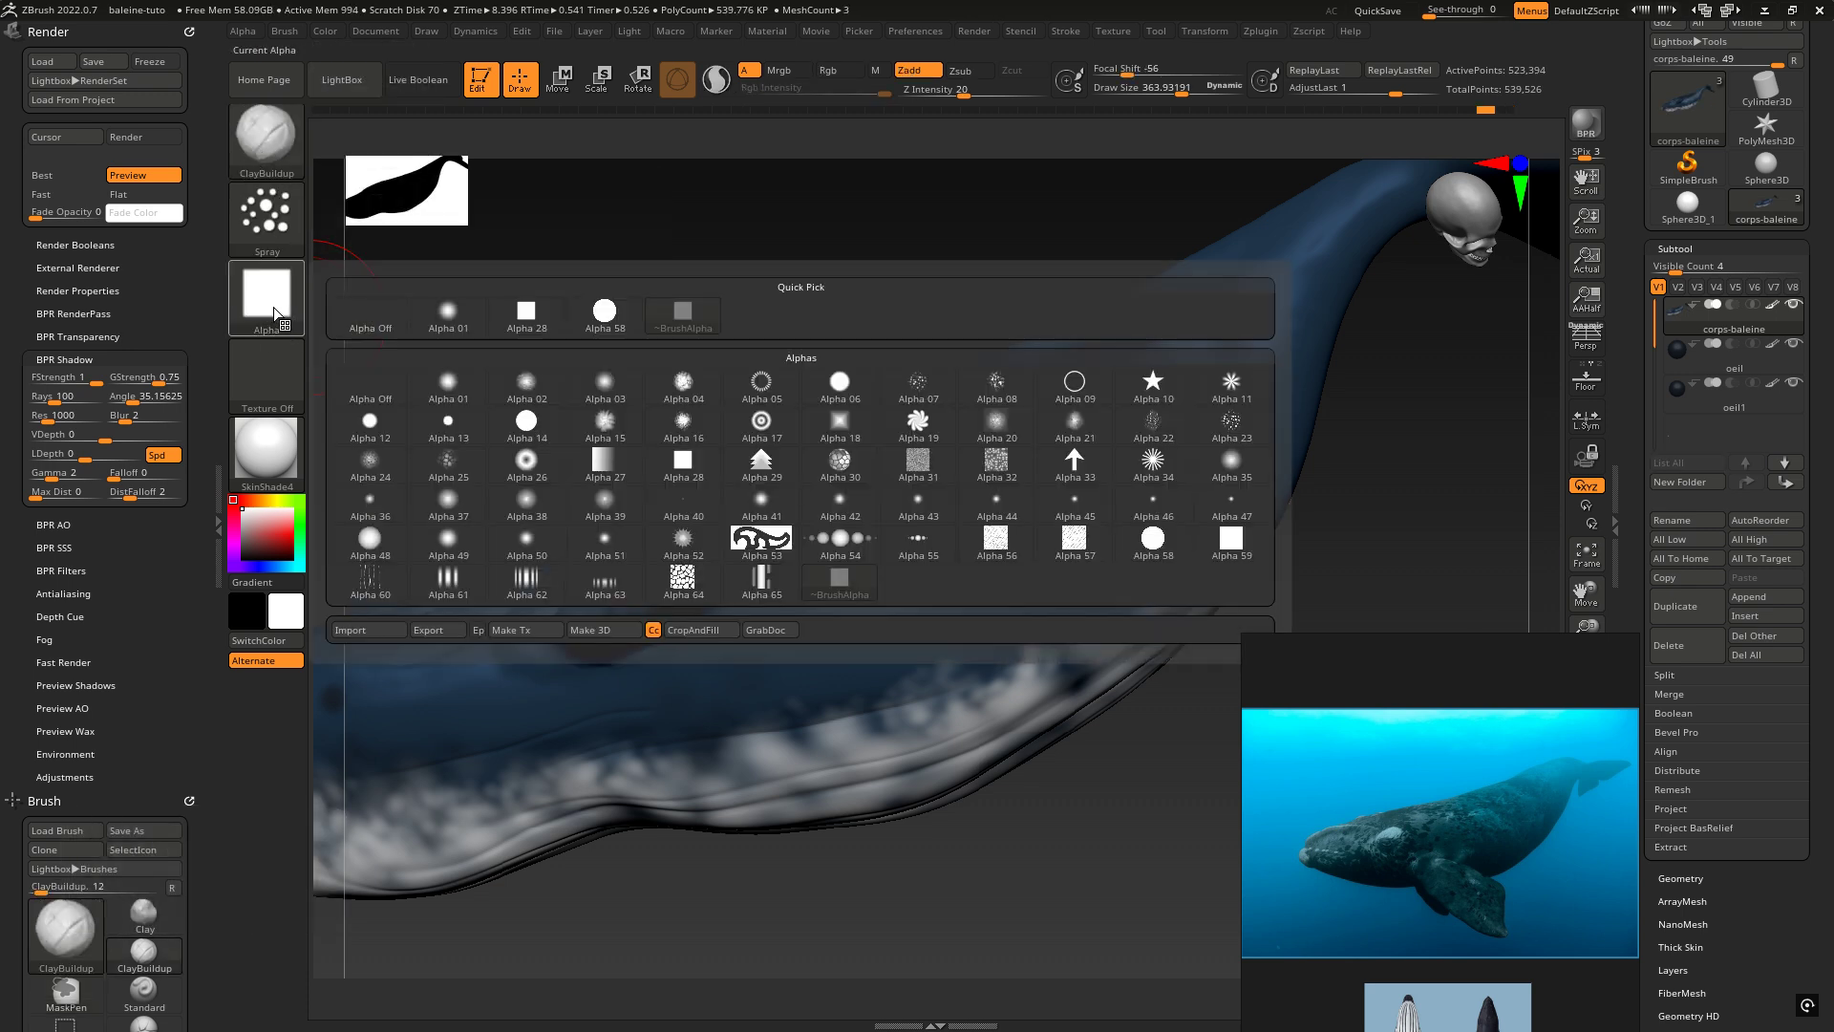
pyautogui.click(447, 314)
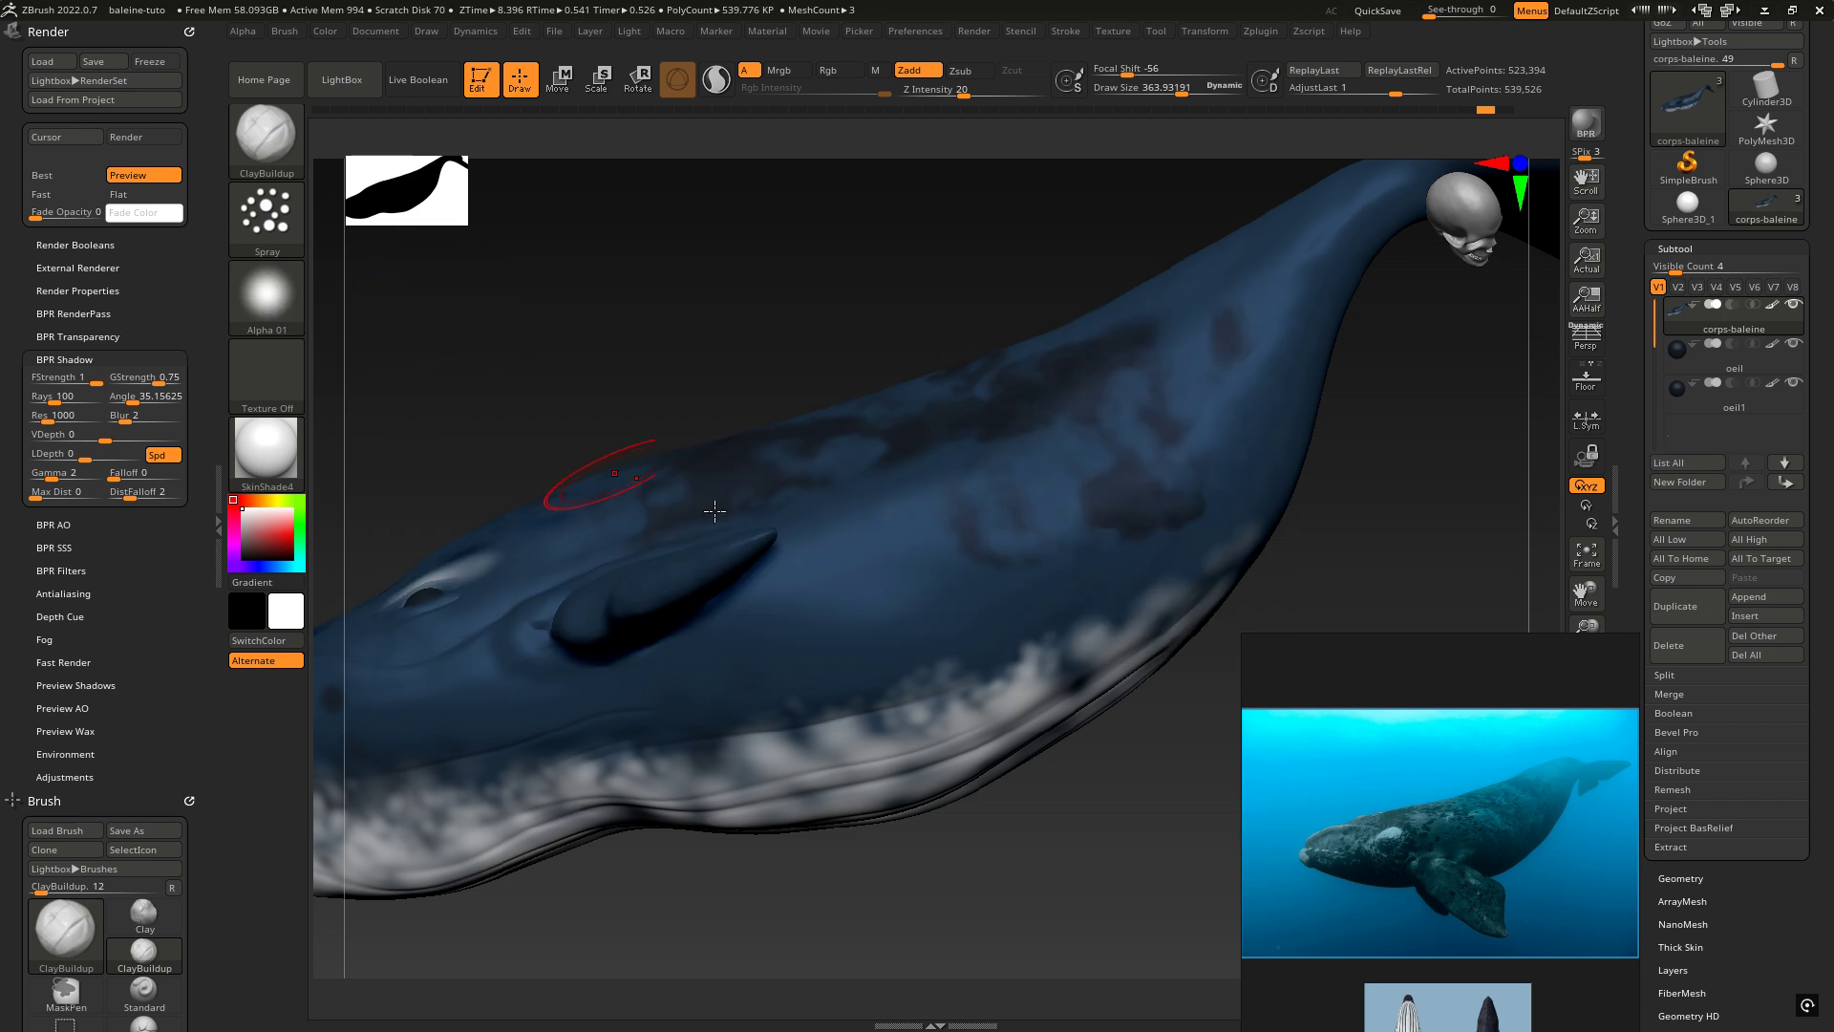
pyautogui.scroll(3, 885, 597)
pyautogui.moveTo(886, 597); pyautogui.dragTo(689, 534, button='right')
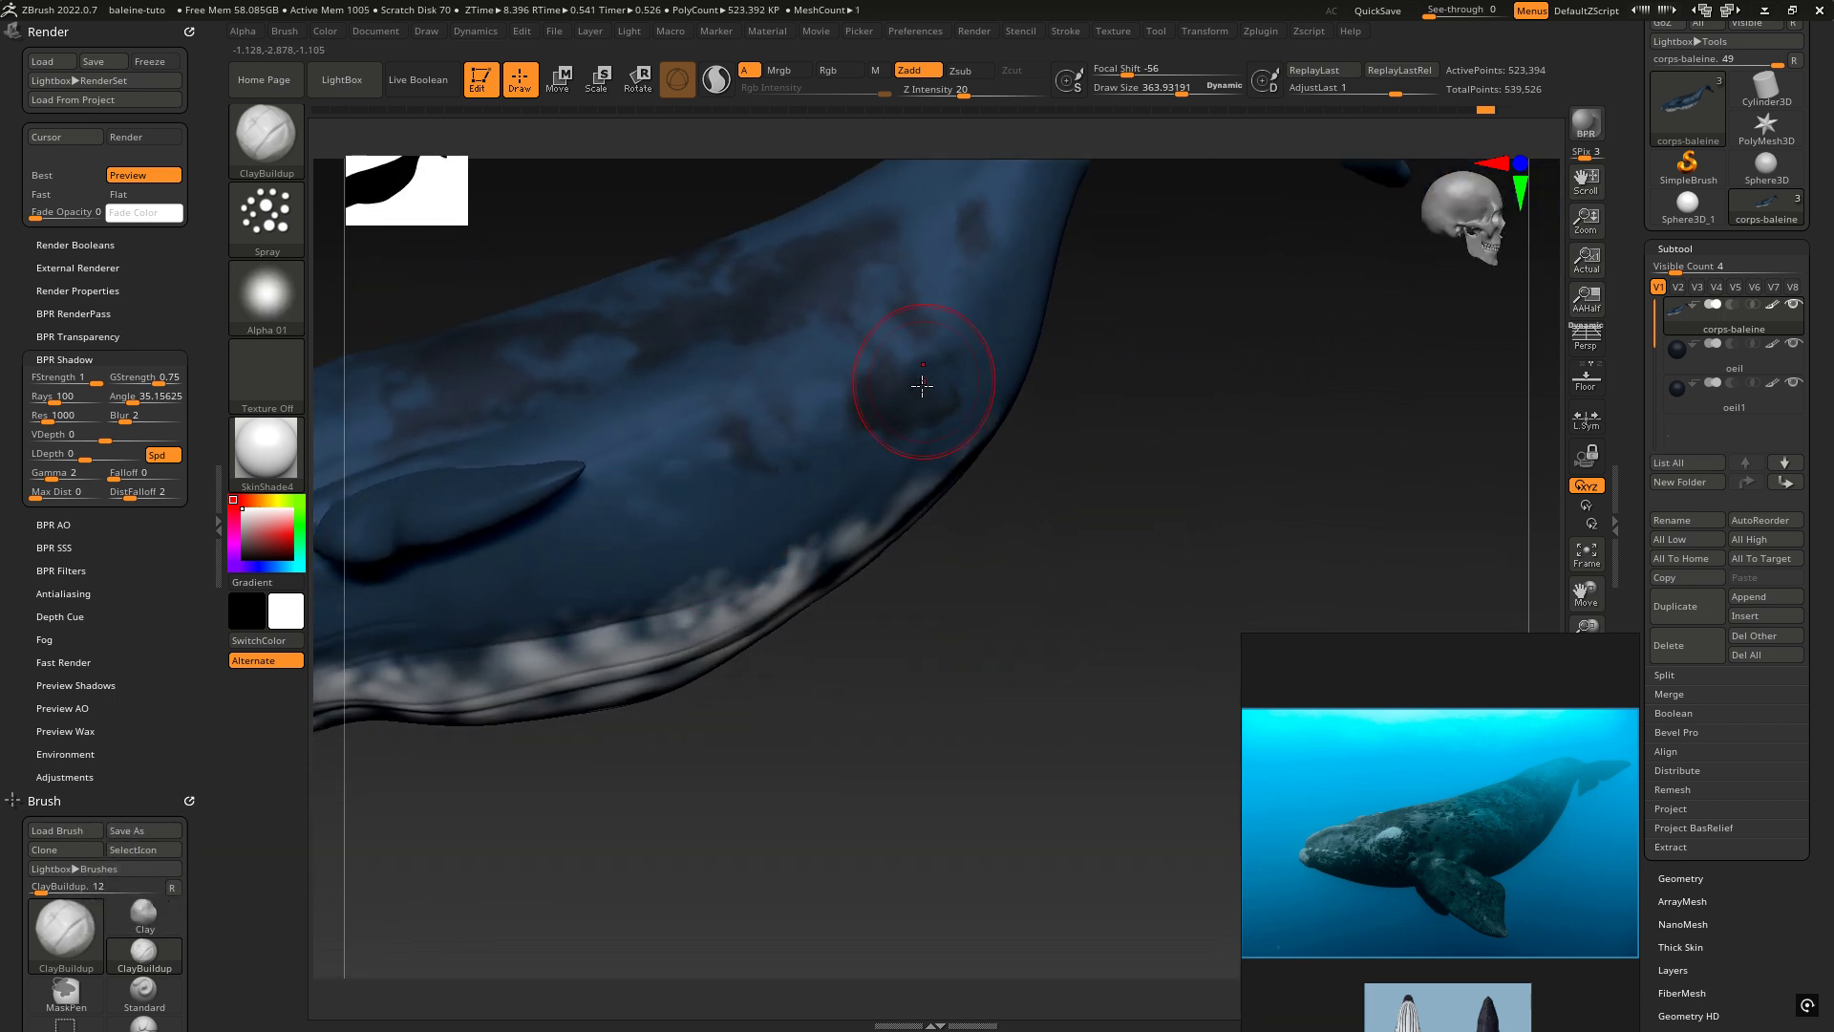
pyautogui.moveTo(859, 399); pyautogui.dragTo(818, 389, button='right')
pyautogui.moveTo(971, 422); pyautogui.dragTo(1056, 341, button='right')
pyautogui.moveTo(844, 493); pyautogui.dragTo(881, 329, button='right')
pyautogui.press('space')
pyautogui.moveTo(1007, 414); pyautogui.dragTo(975, 415)
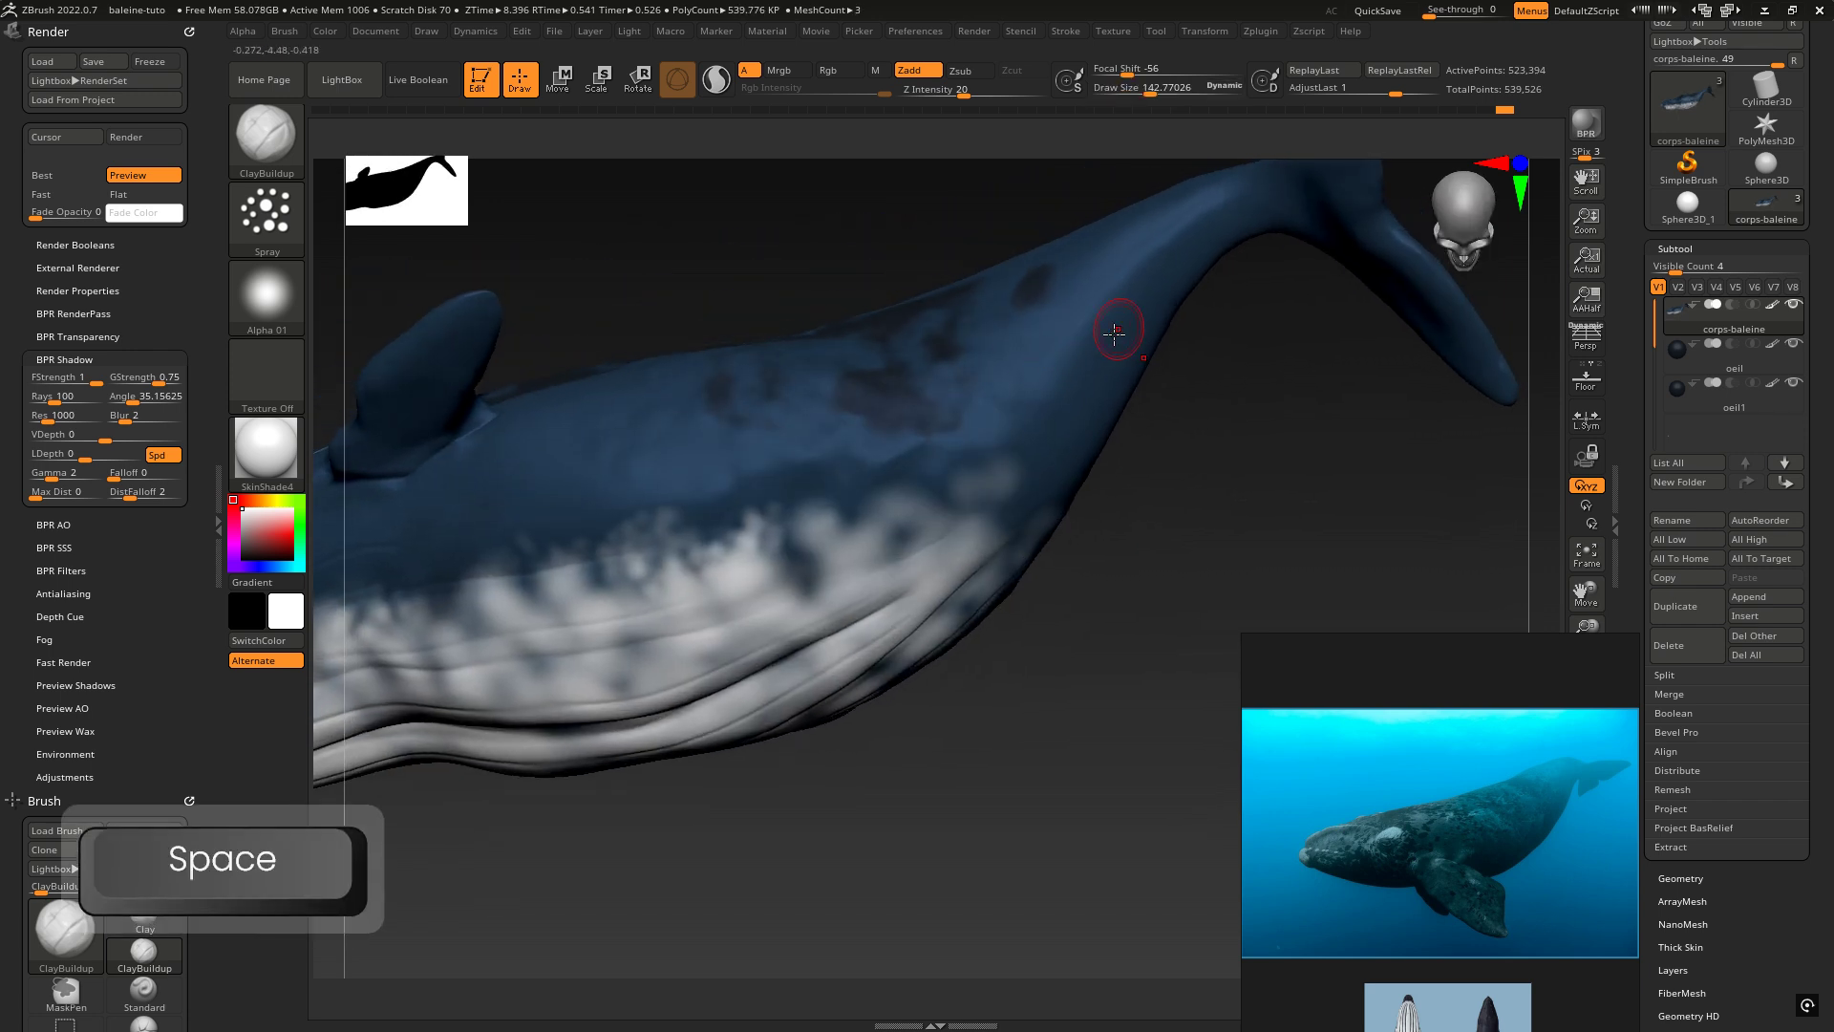
# Step: Spray subtle skin relief over the whale's flank and head with the ClayBuildup brush
pyautogui.moveTo(911, 429); pyautogui.dragTo(904, 541, button='right')
pyautogui.moveTo(826, 456); pyautogui.dragTo(721, 387, button='right')
pyautogui.keyDown('alt'); pyautogui.moveTo(458, 434); pyautogui.dragTo(713, 594, button='right'); pyautogui.keyUp('alt')
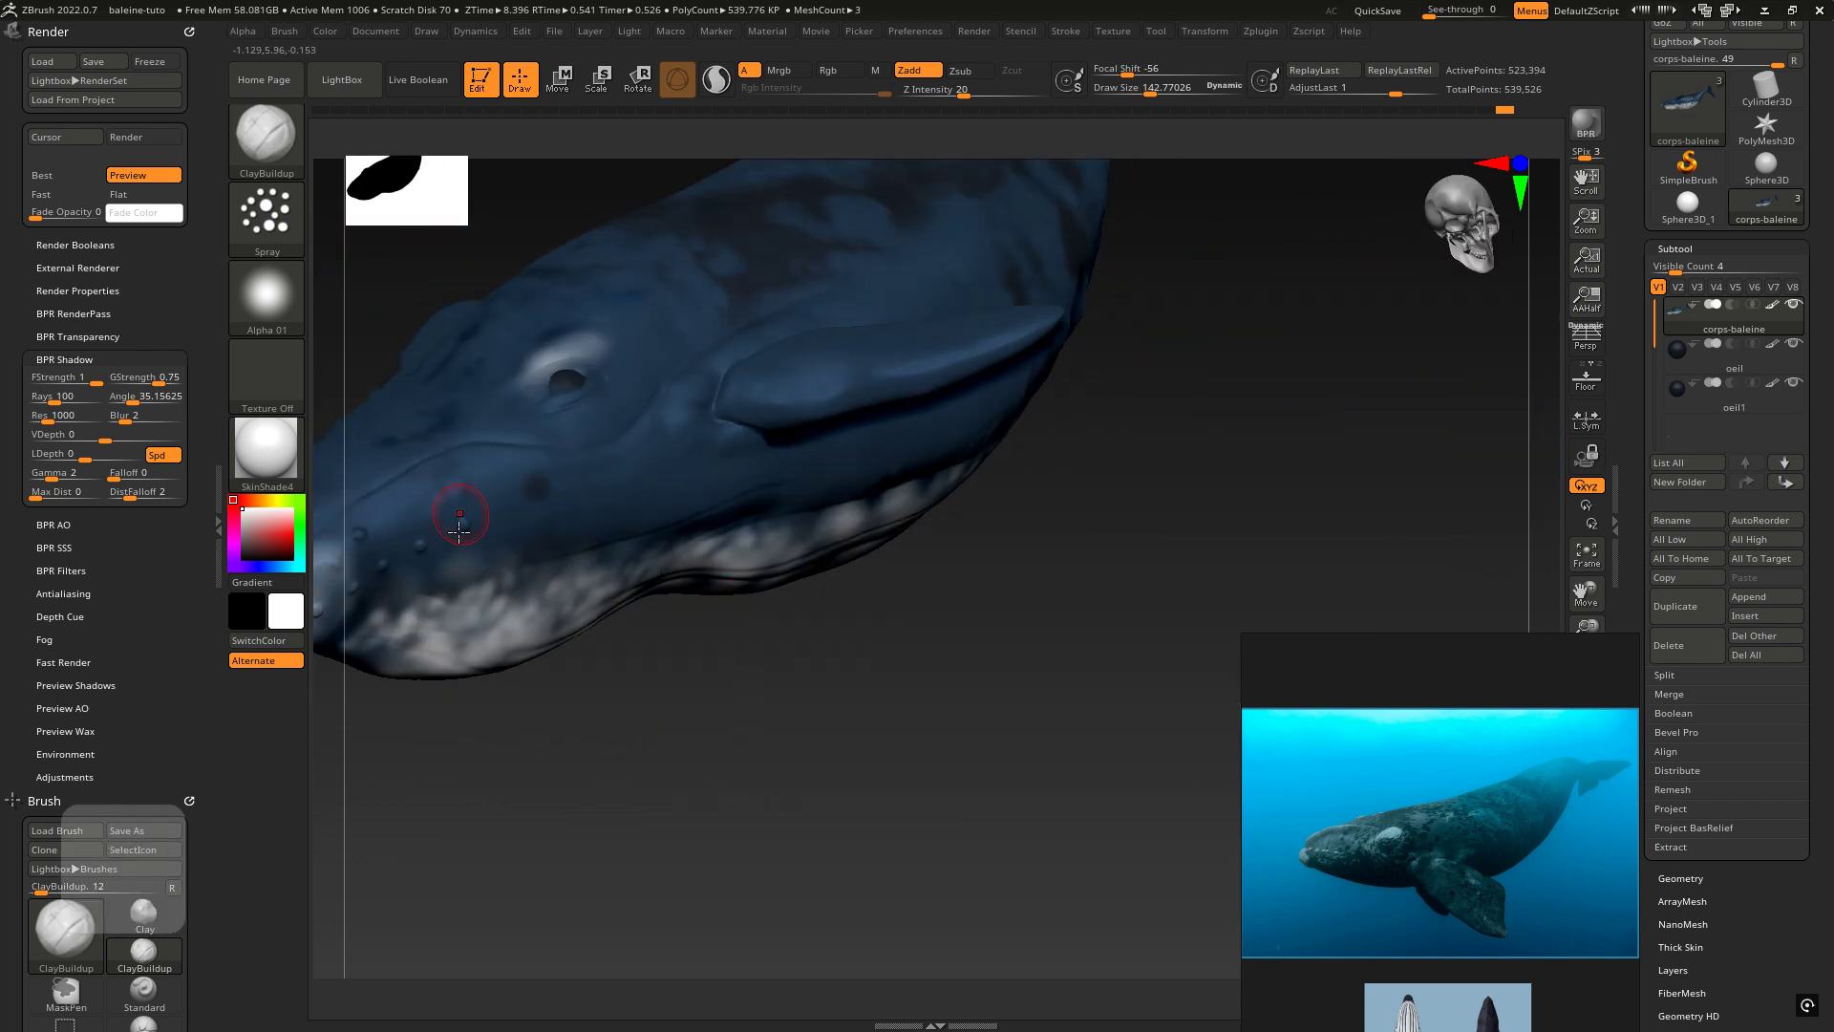
pyautogui.moveTo(438, 520); pyautogui.dragTo(441, 591, button='right')
pyautogui.moveTo(519, 546); pyautogui.dragTo(998, 563, button='right')
pyautogui.keyDown('alt'); pyautogui.moveTo(792, 617); pyautogui.dragTo(443, 465, button='right'); pyautogui.keyUp('alt')
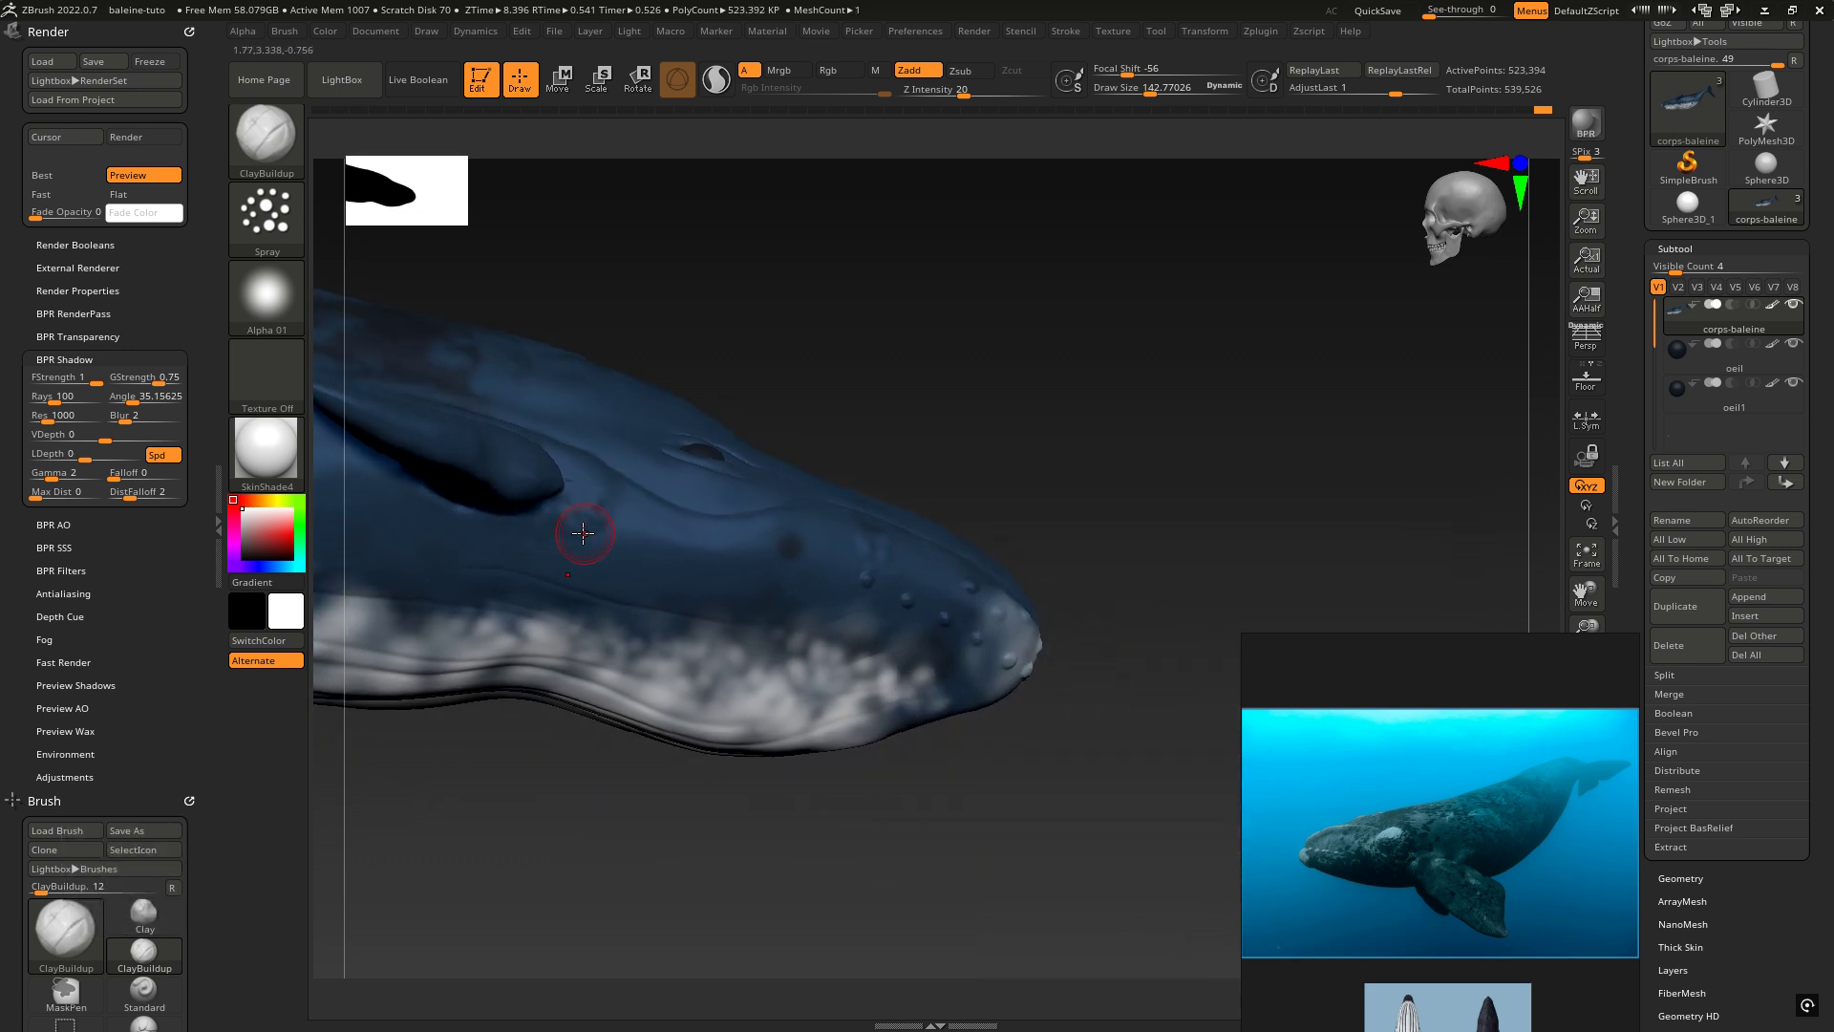
pyautogui.moveTo(659, 556); pyautogui.dragTo(590, 577, button='right')
pyautogui.moveTo(886, 496); pyautogui.dragTo(714, 528, button='right')
pyautogui.moveTo(951, 514); pyautogui.dragTo(721, 646, button='right')
pyautogui.press('space')
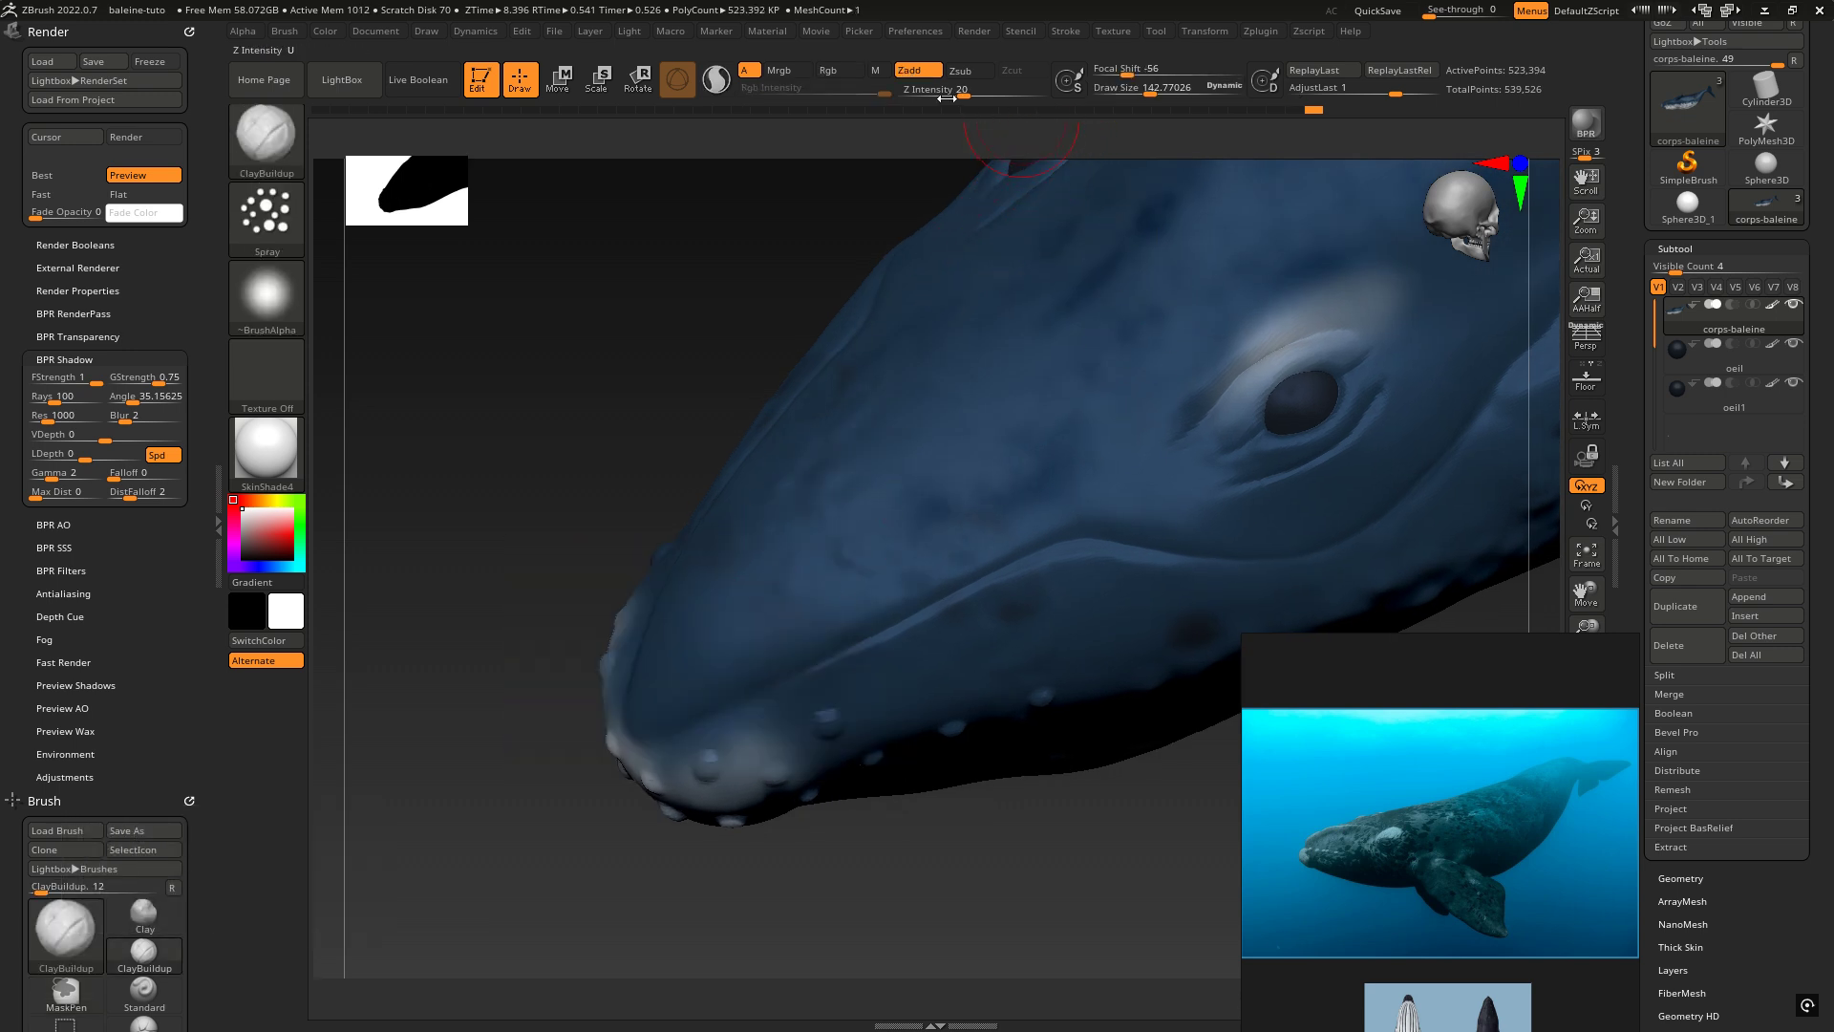
# Step: Reduce the draw size to about 80 and spray small skin bumps around the whale's eye
pyautogui.keyDown('alt'); pyautogui.moveTo(1122, 376); pyautogui.dragTo(780, 436, button='right'); pyautogui.keyUp('alt')
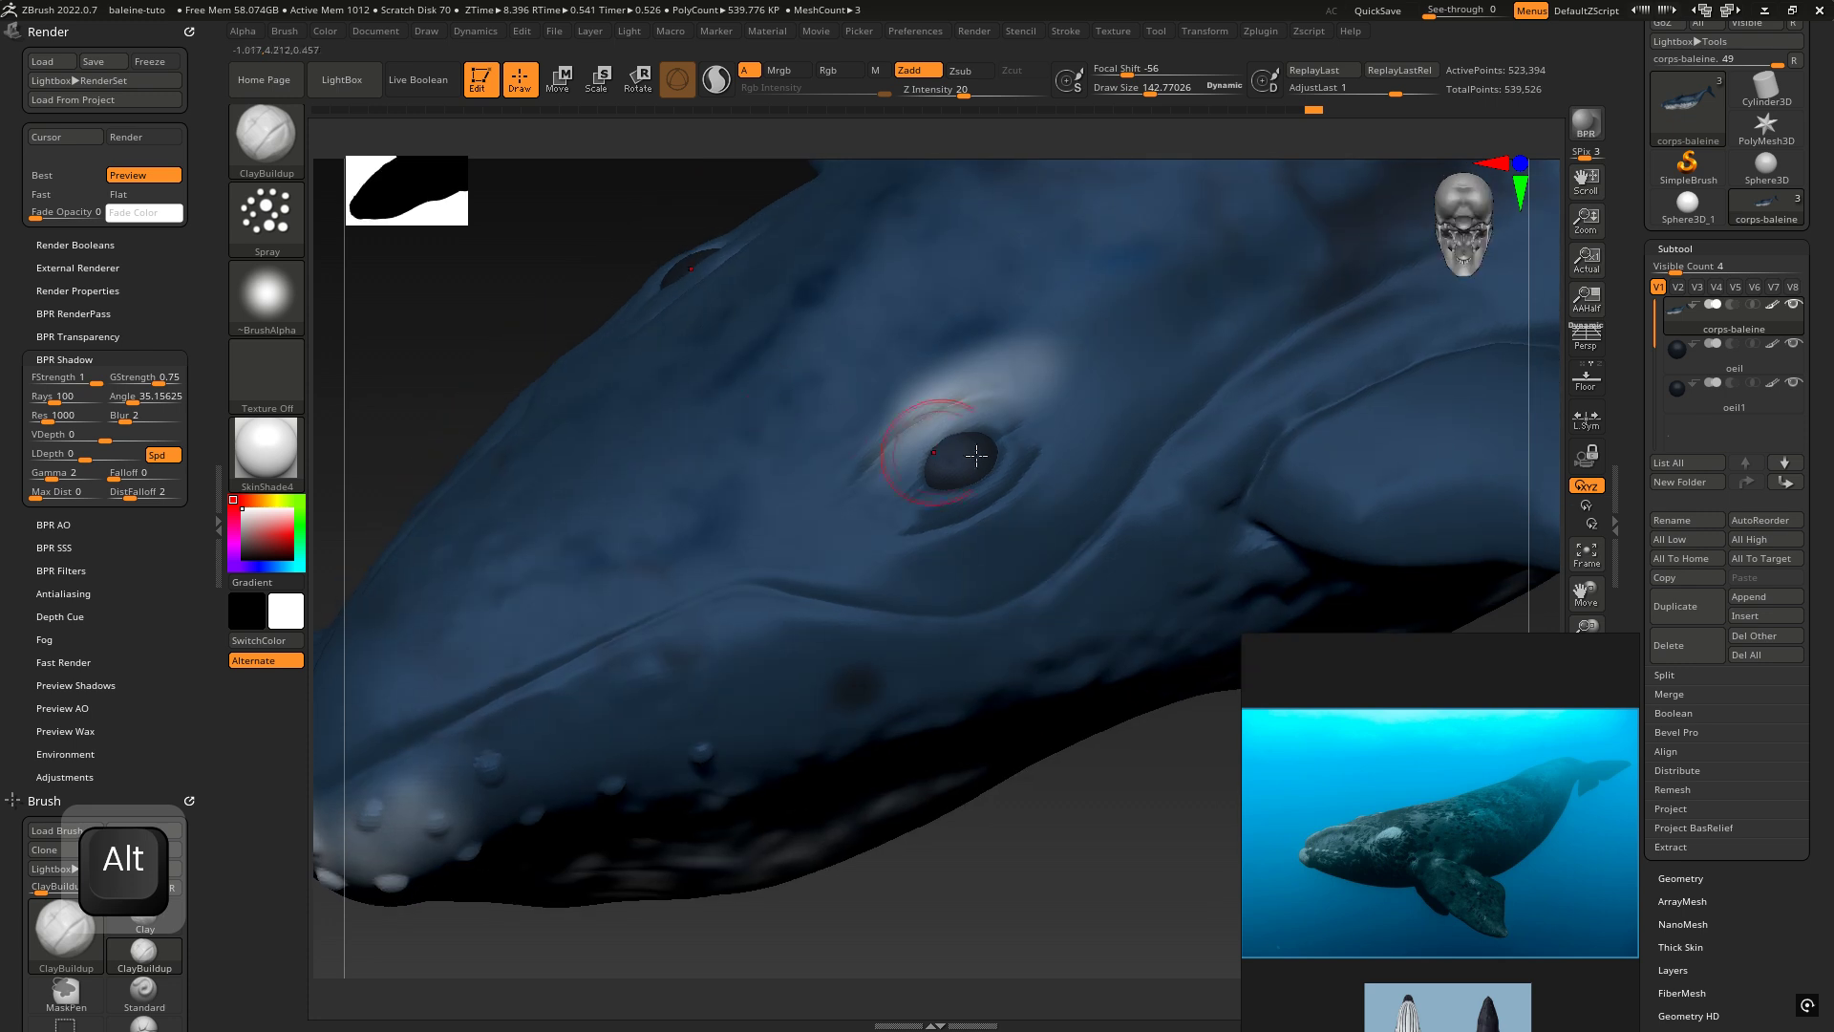
pyautogui.press('space')
pyautogui.moveTo(976, 456); pyautogui.dragTo(963, 454)
pyautogui.moveTo(963, 454)
pyautogui.mouseDown(button='right')
pyautogui.moveTo(926, 422)
pyautogui.moveTo(972, 561)
pyautogui.moveTo(900, 543)
pyautogui.mouseUp(button='right')
pyautogui.moveTo(1043, 504); pyautogui.dragTo(848, 456, button='right')
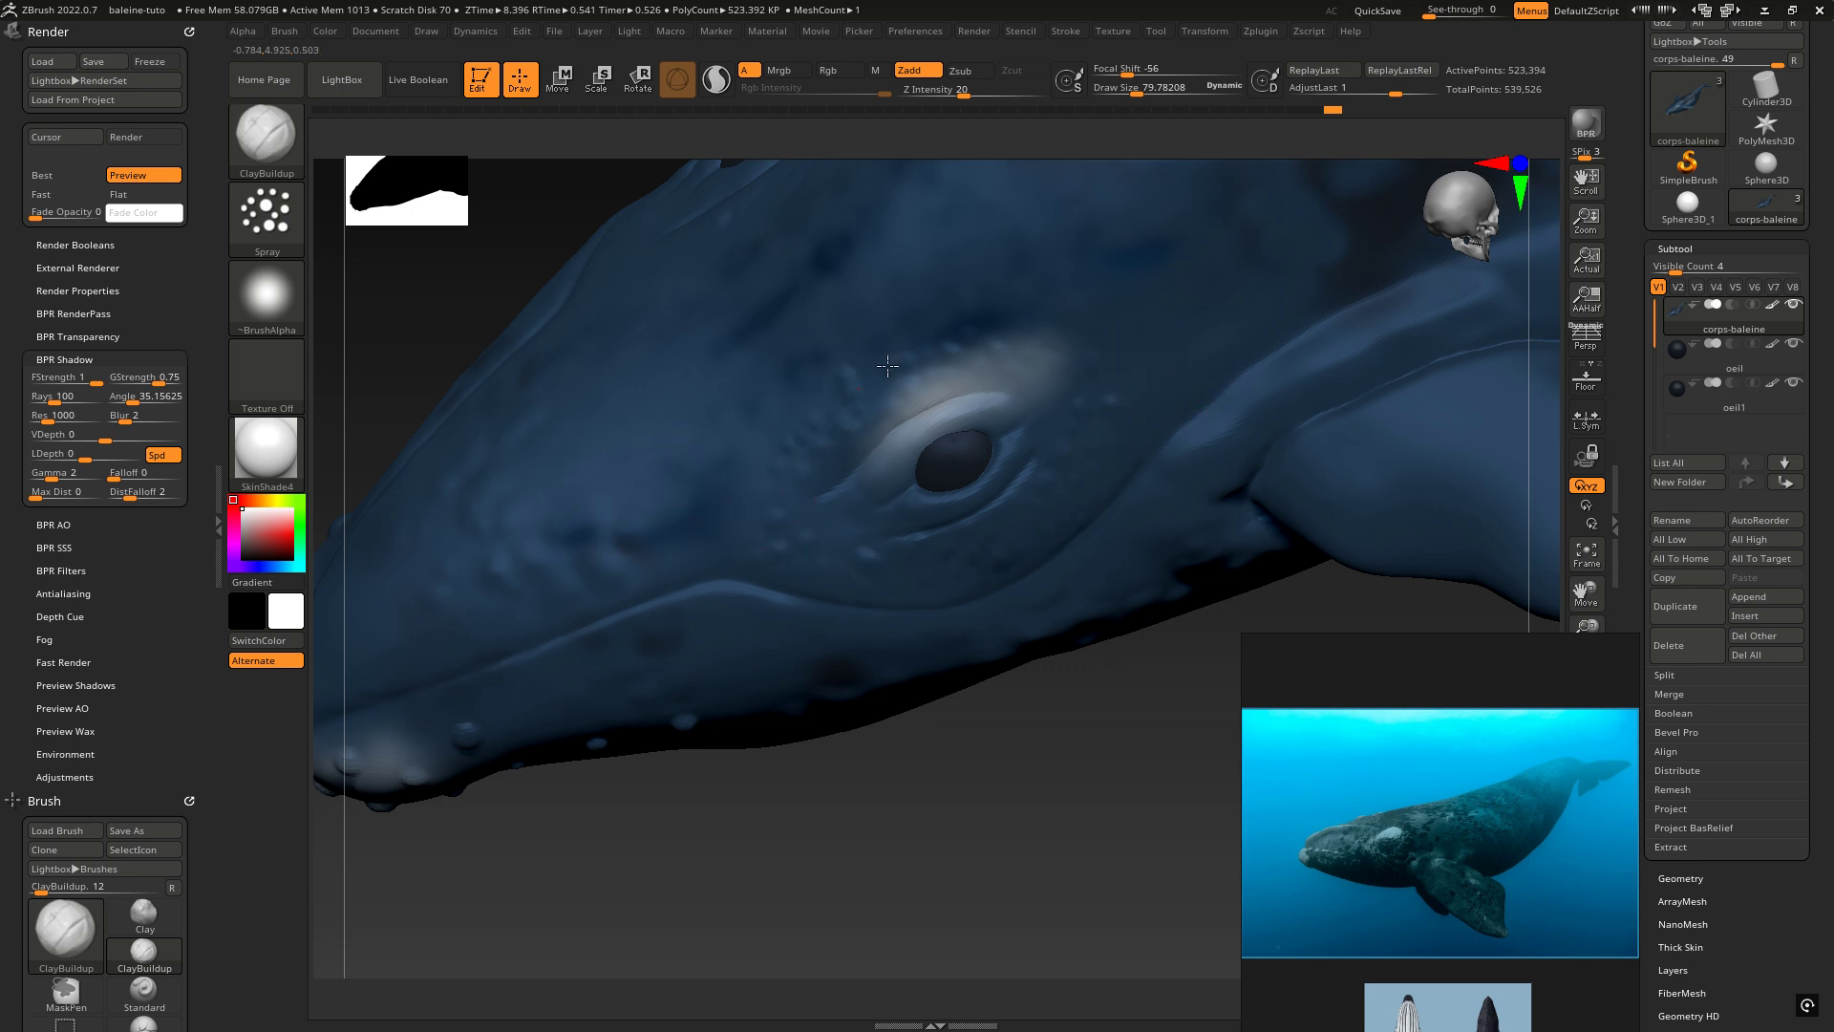
pyautogui.moveTo(1103, 407); pyautogui.dragTo(884, 322, button='right')
# Step: Smooth the sprayed bumps behind the eye and check the head from farther away
pyautogui.press('shift')
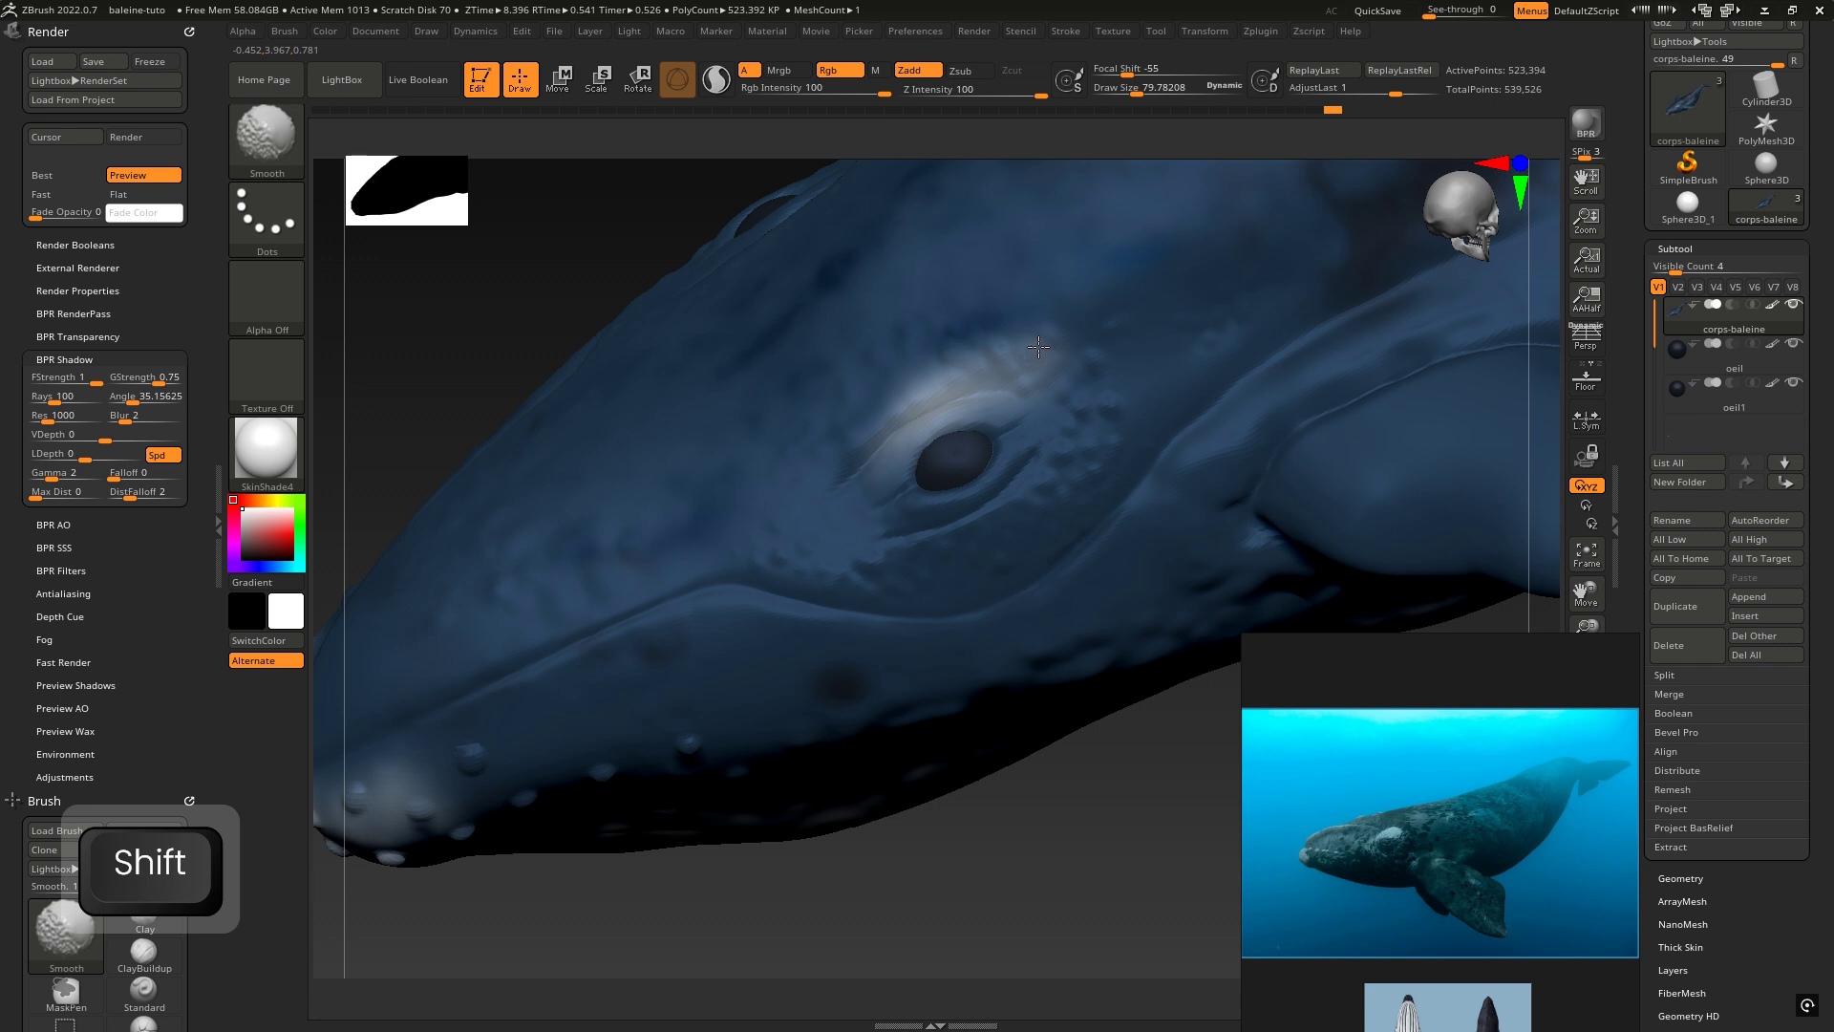
pyautogui.keyDown('shift'); pyautogui.moveTo(1096, 407); pyautogui.dragTo(1072, 395); pyautogui.keyUp('shift')
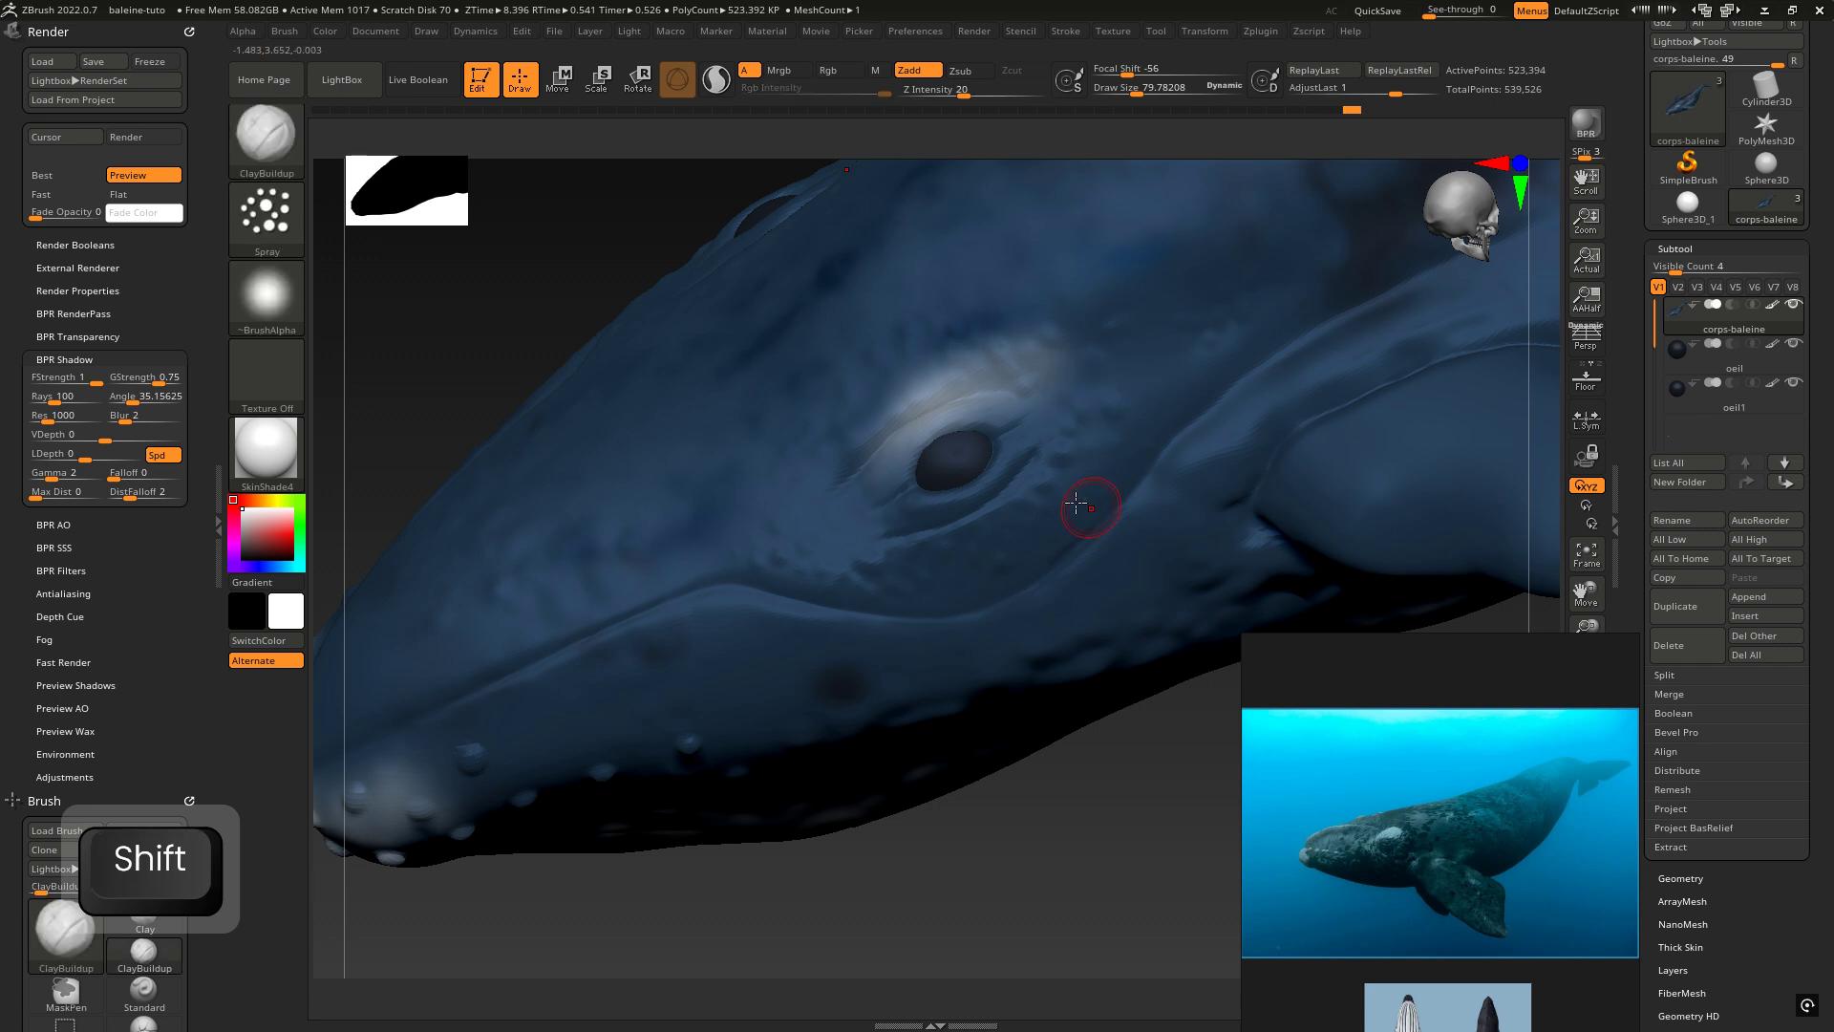
pyautogui.moveTo(1089, 503)
pyautogui.keyDown('ctrl'); pyautogui.mouseDown(button='right')
pyautogui.moveTo(983, 483)
pyautogui.moveTo(1012, 410)
pyautogui.moveTo(1054, 443)
pyautogui.mouseUp(button='right'); pyautogui.keyUp('ctrl')
pyautogui.keyDown('alt'); pyautogui.moveTo(1054, 444); pyautogui.dragTo(873, 502, button='right'); pyautogui.keyUp('alt')
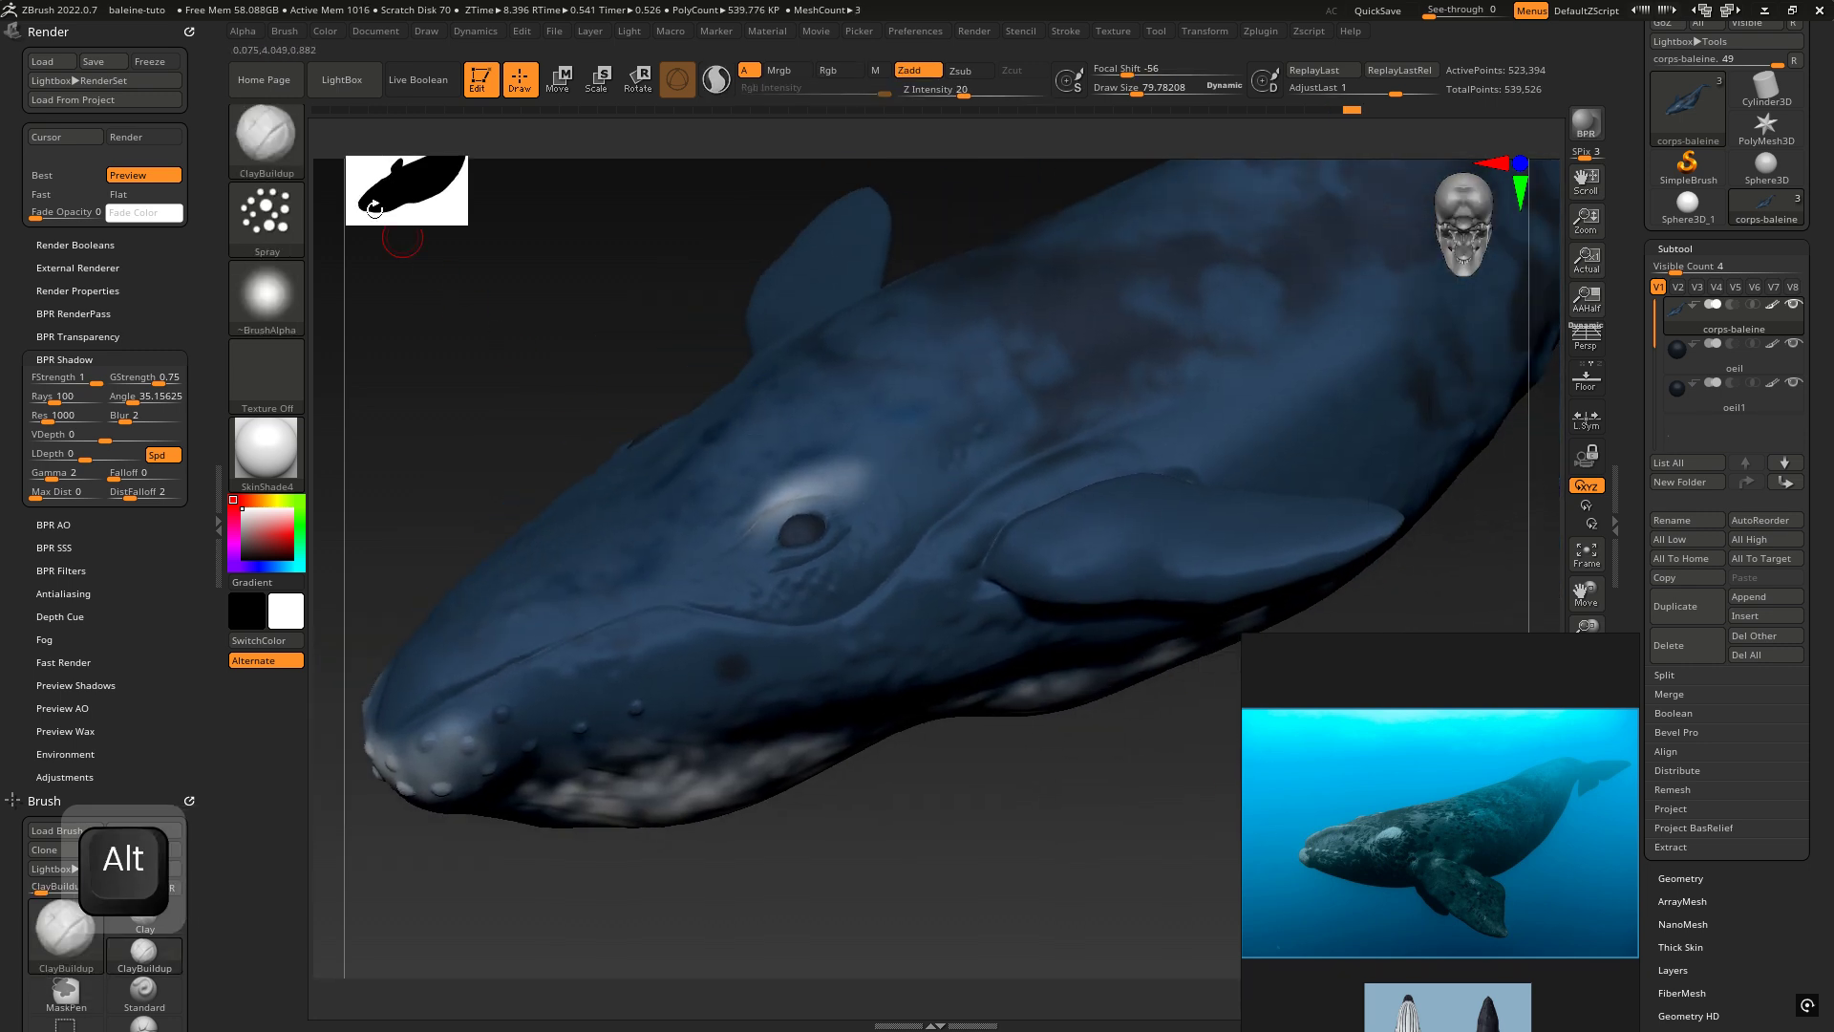
pyautogui.click(287, 320)
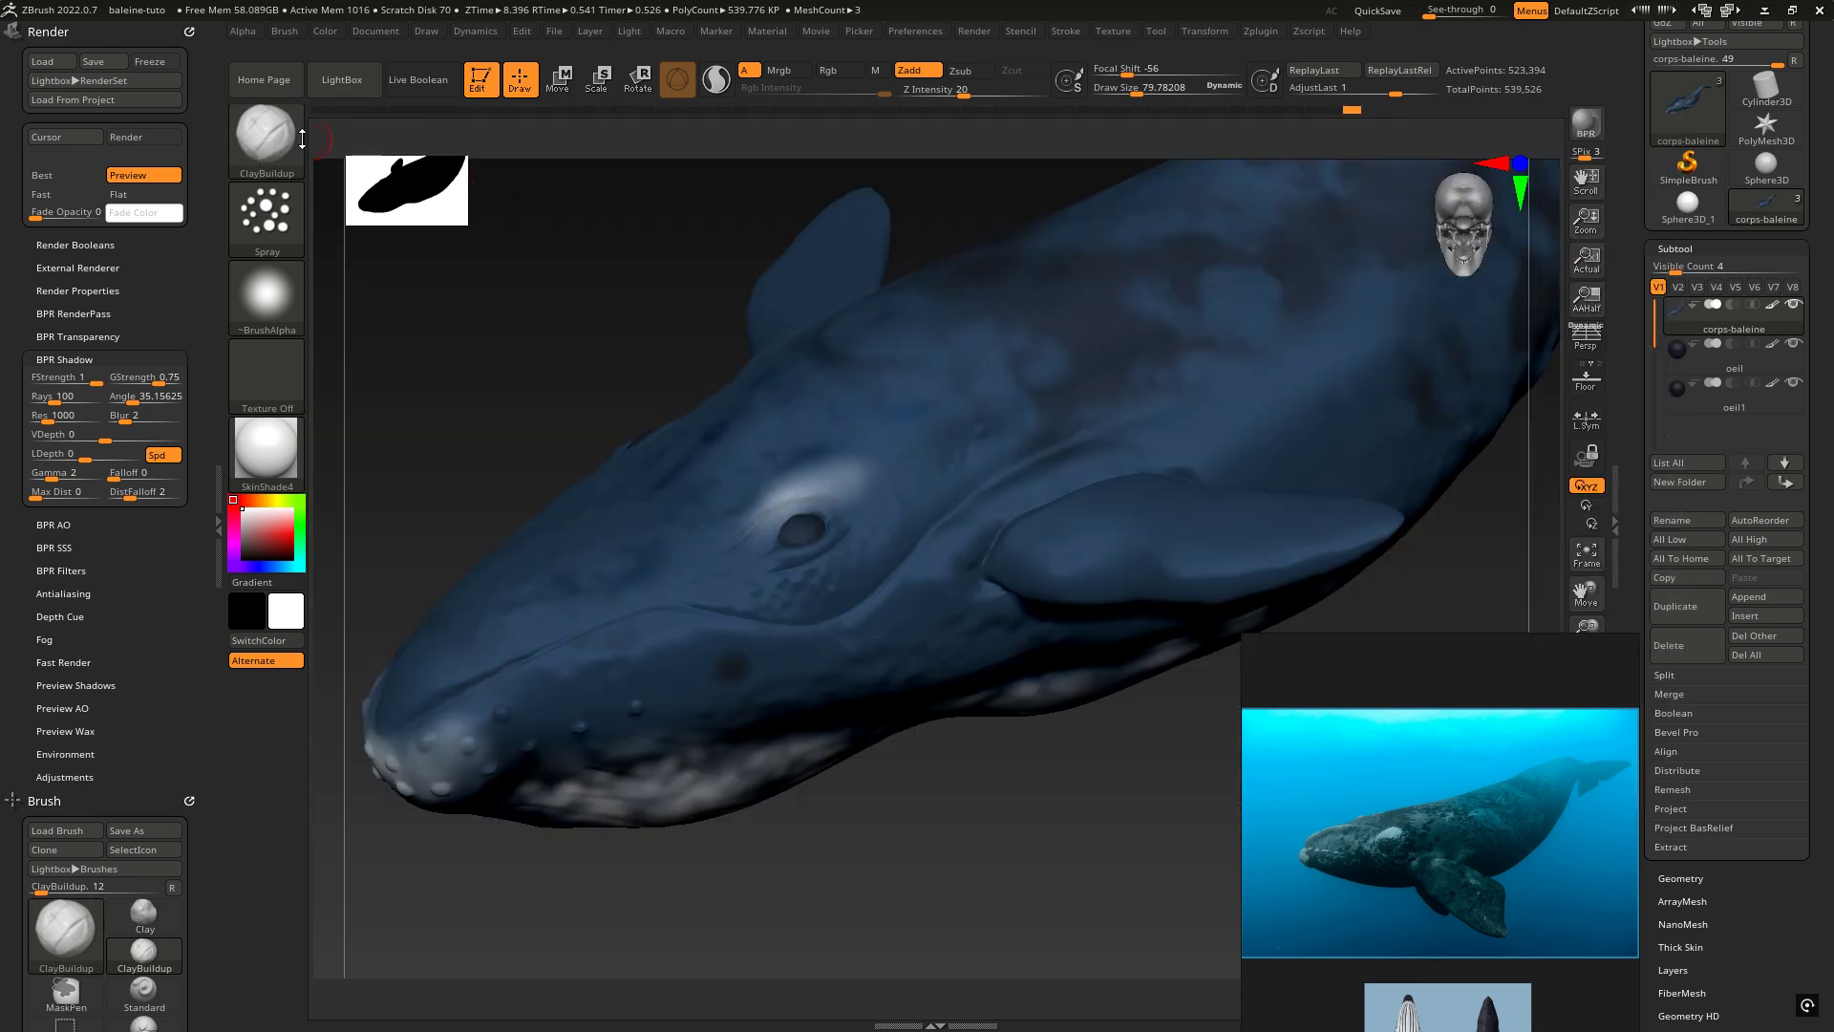
pyautogui.click(298, 141)
pyautogui.click(449, 212)
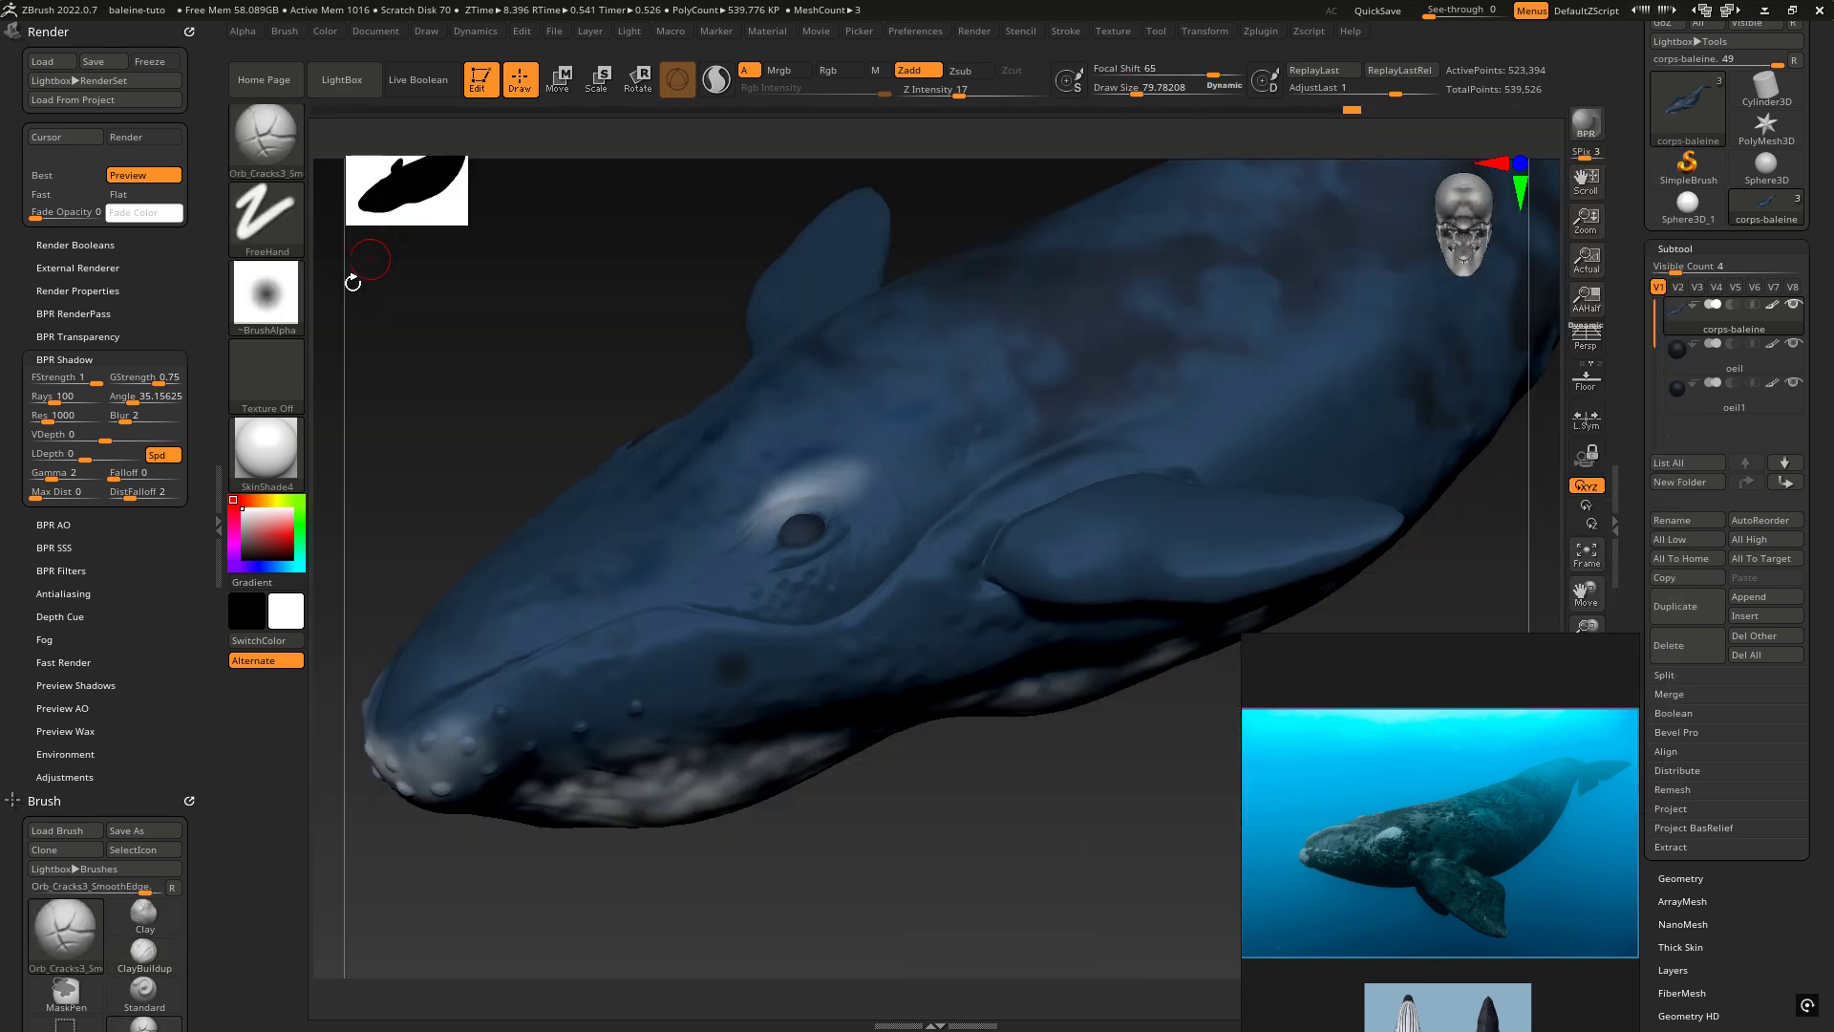
pyautogui.click(266, 146)
pyautogui.click(272, 141)
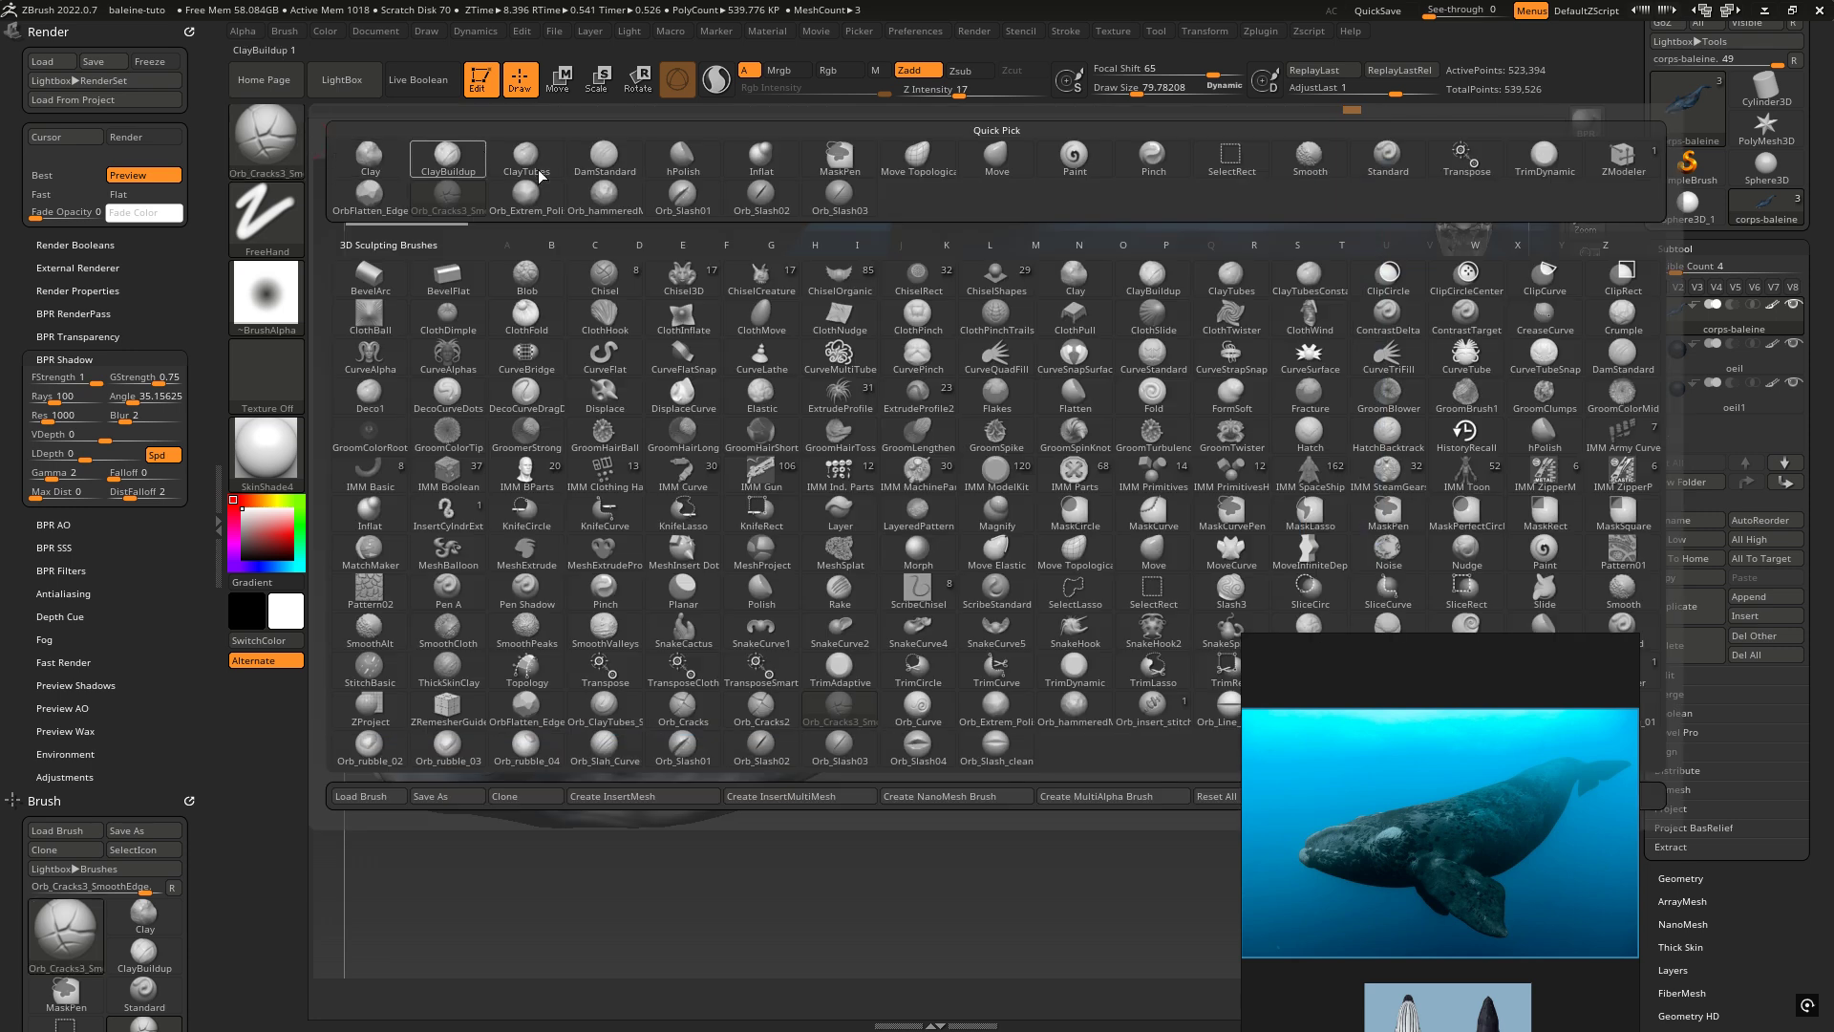
pyautogui.click(407, 165)
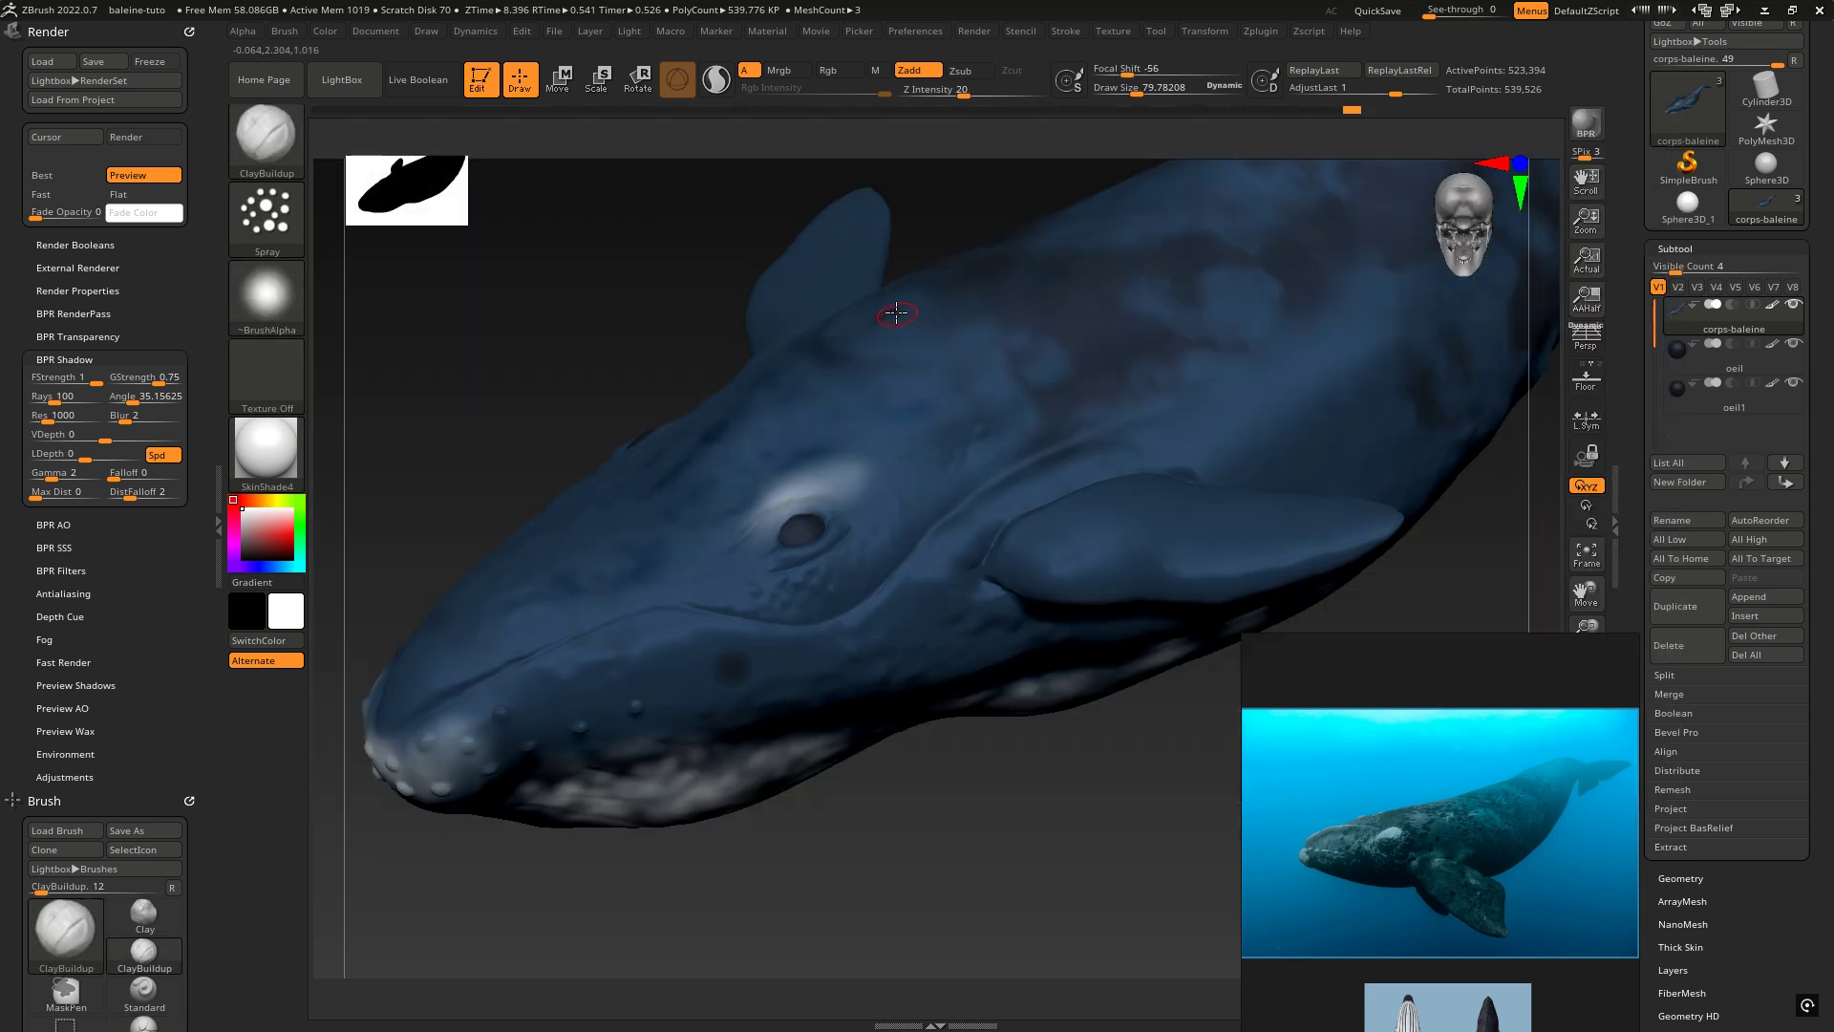
# Step: Open the brush library and move the reference board down until it no longer covers the brushes
pyautogui.keyDown('alt'); pyautogui.moveTo(959, 354); pyautogui.dragTo(807, 382, button='right'); pyautogui.keyUp('alt')
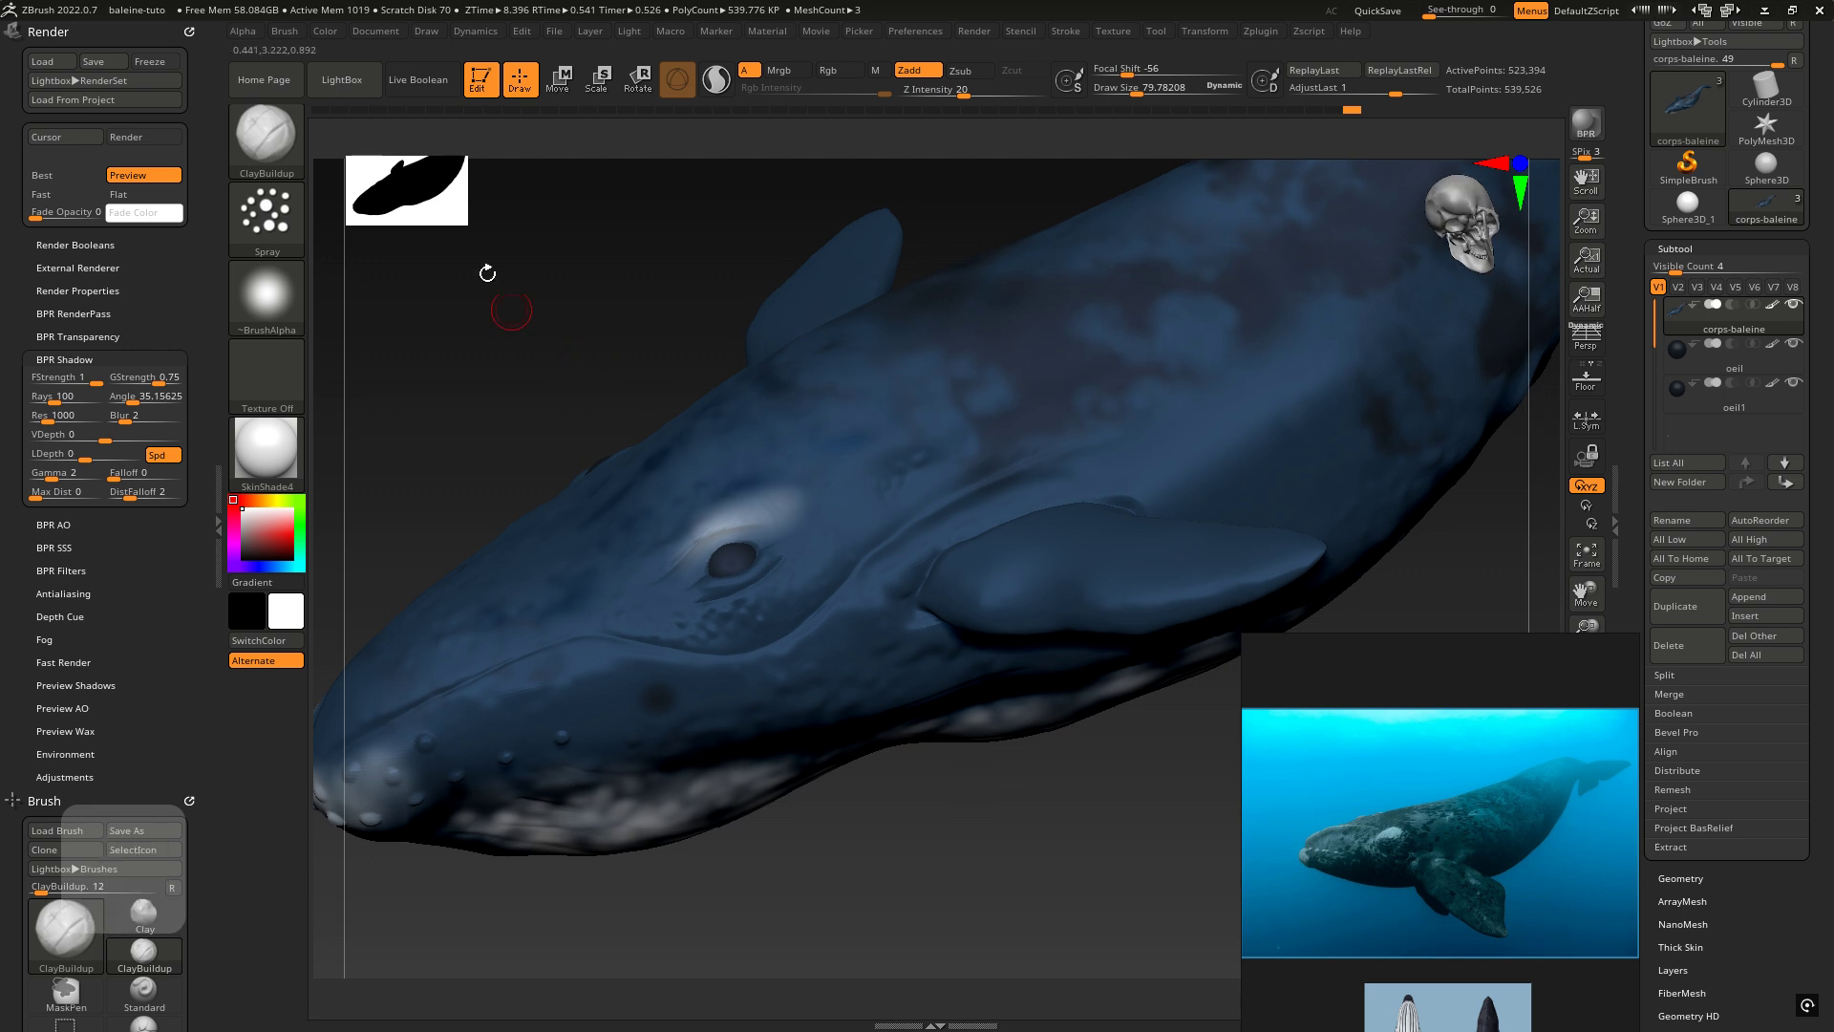
pyautogui.click(269, 132)
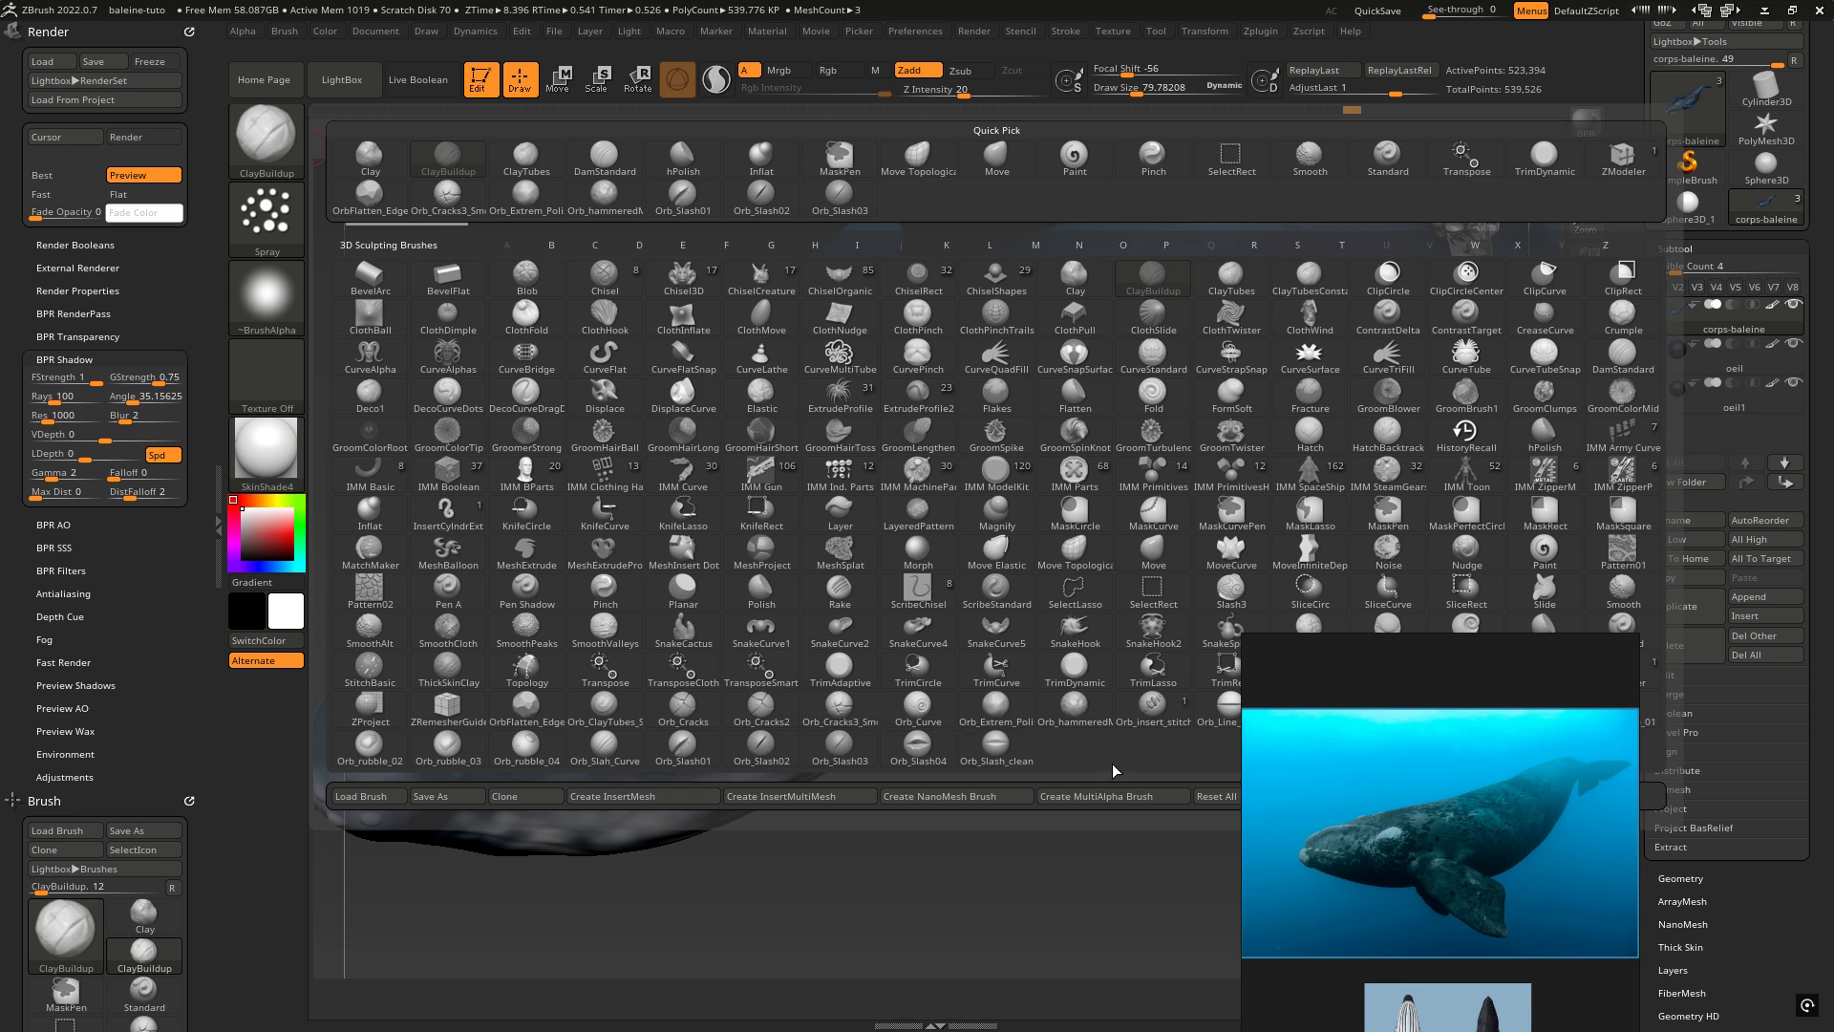
pyautogui.moveTo(1427, 655)
pyautogui.moveTo(1395, 645); pyautogui.dragTo(1351, 826)
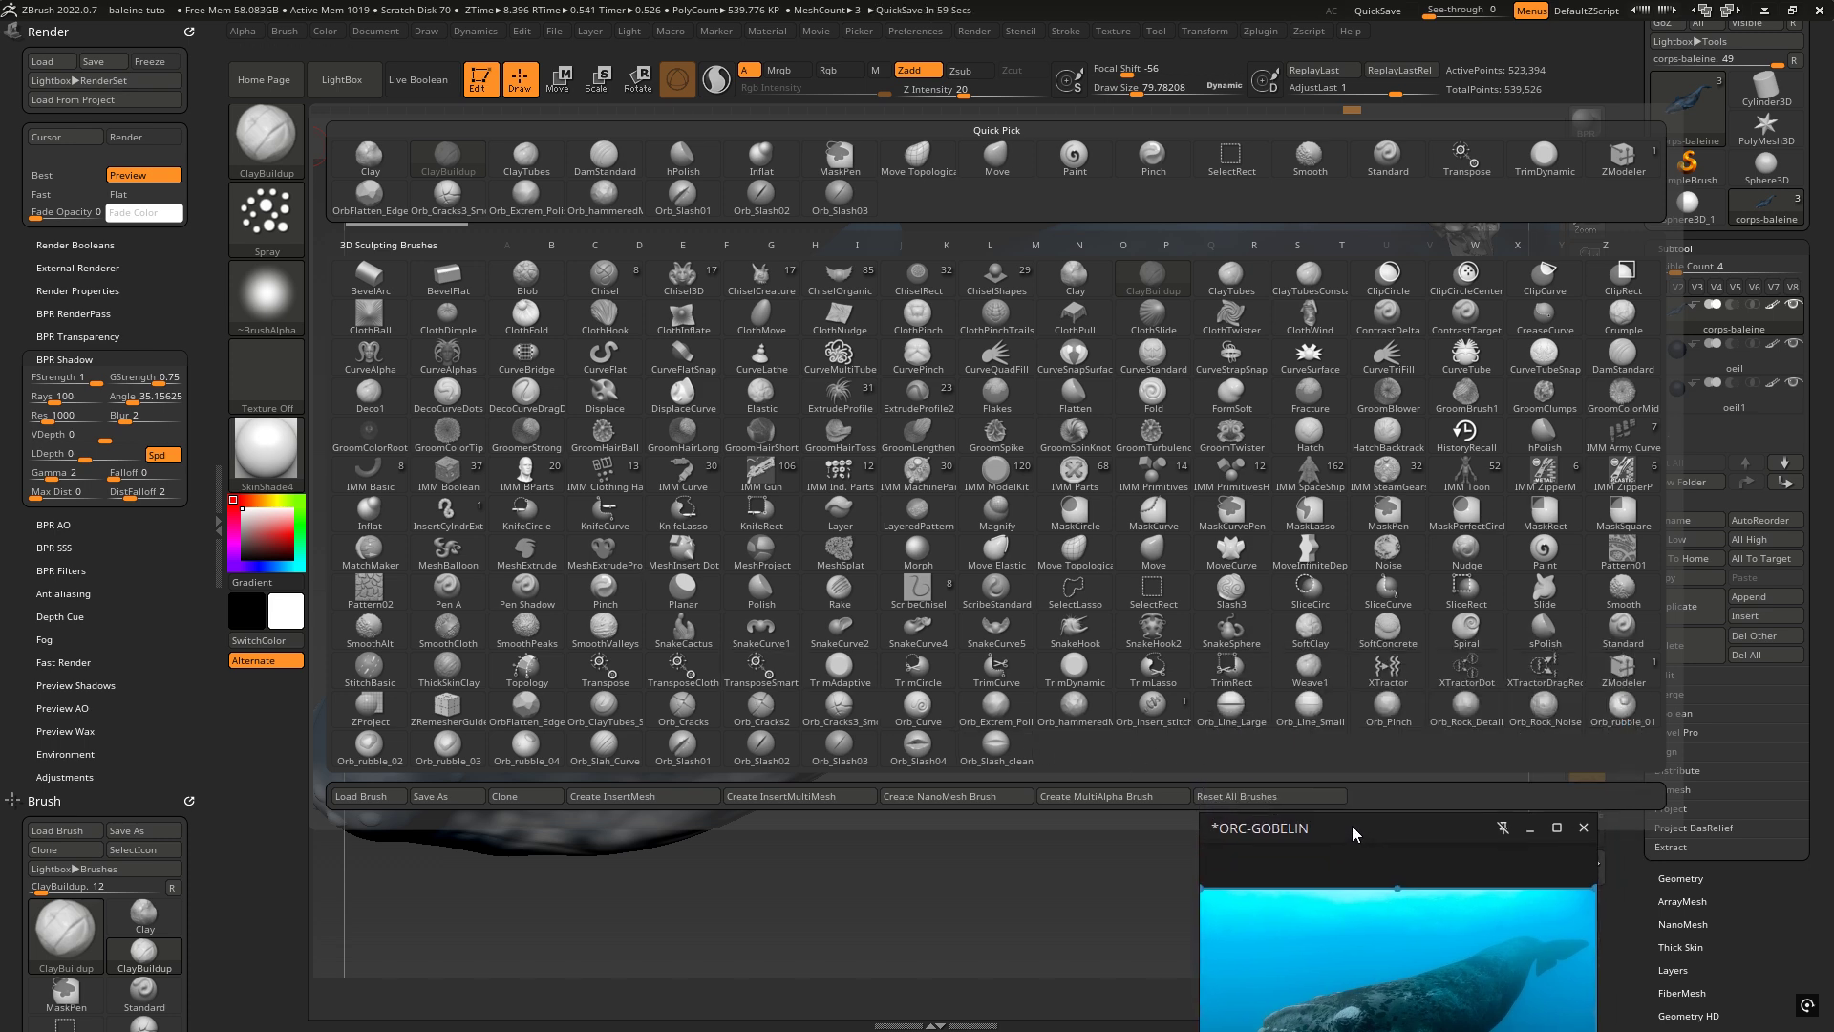
# Step: Reset all brushes to their defaults and select the ClayBuildup brush again
pyautogui.click(1251, 795)
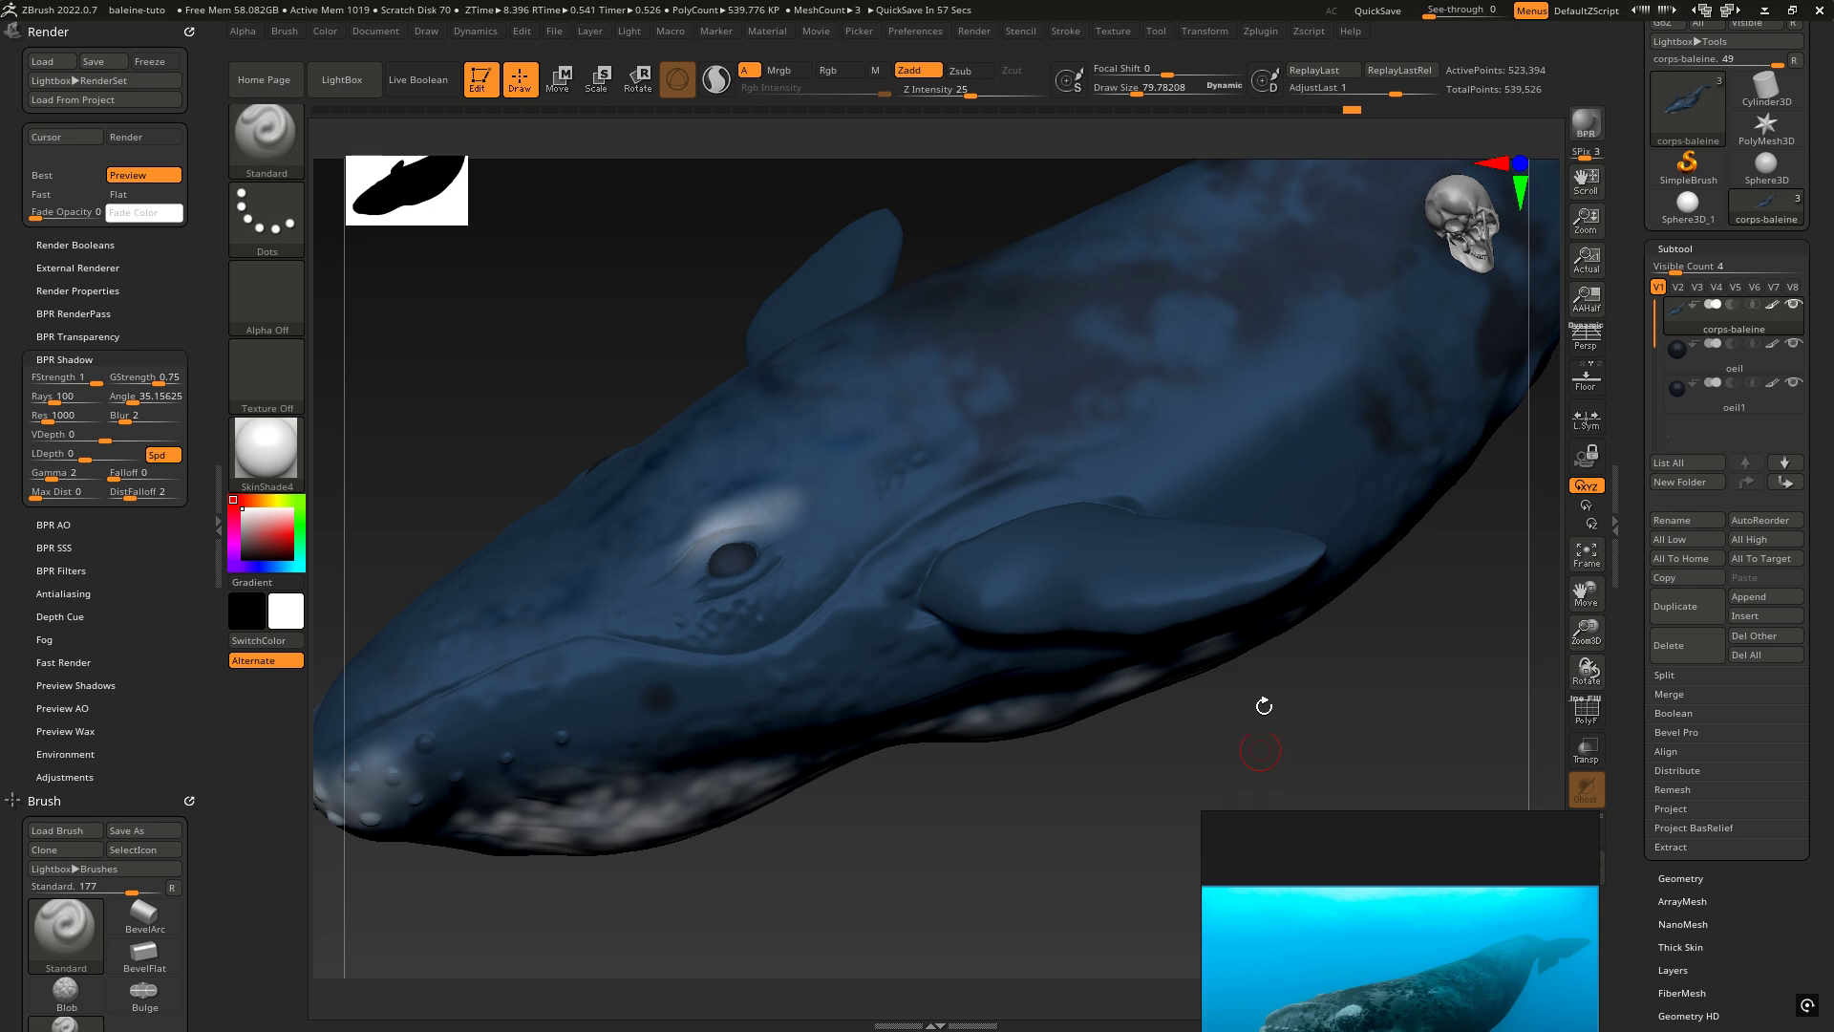
pyautogui.click(278, 144)
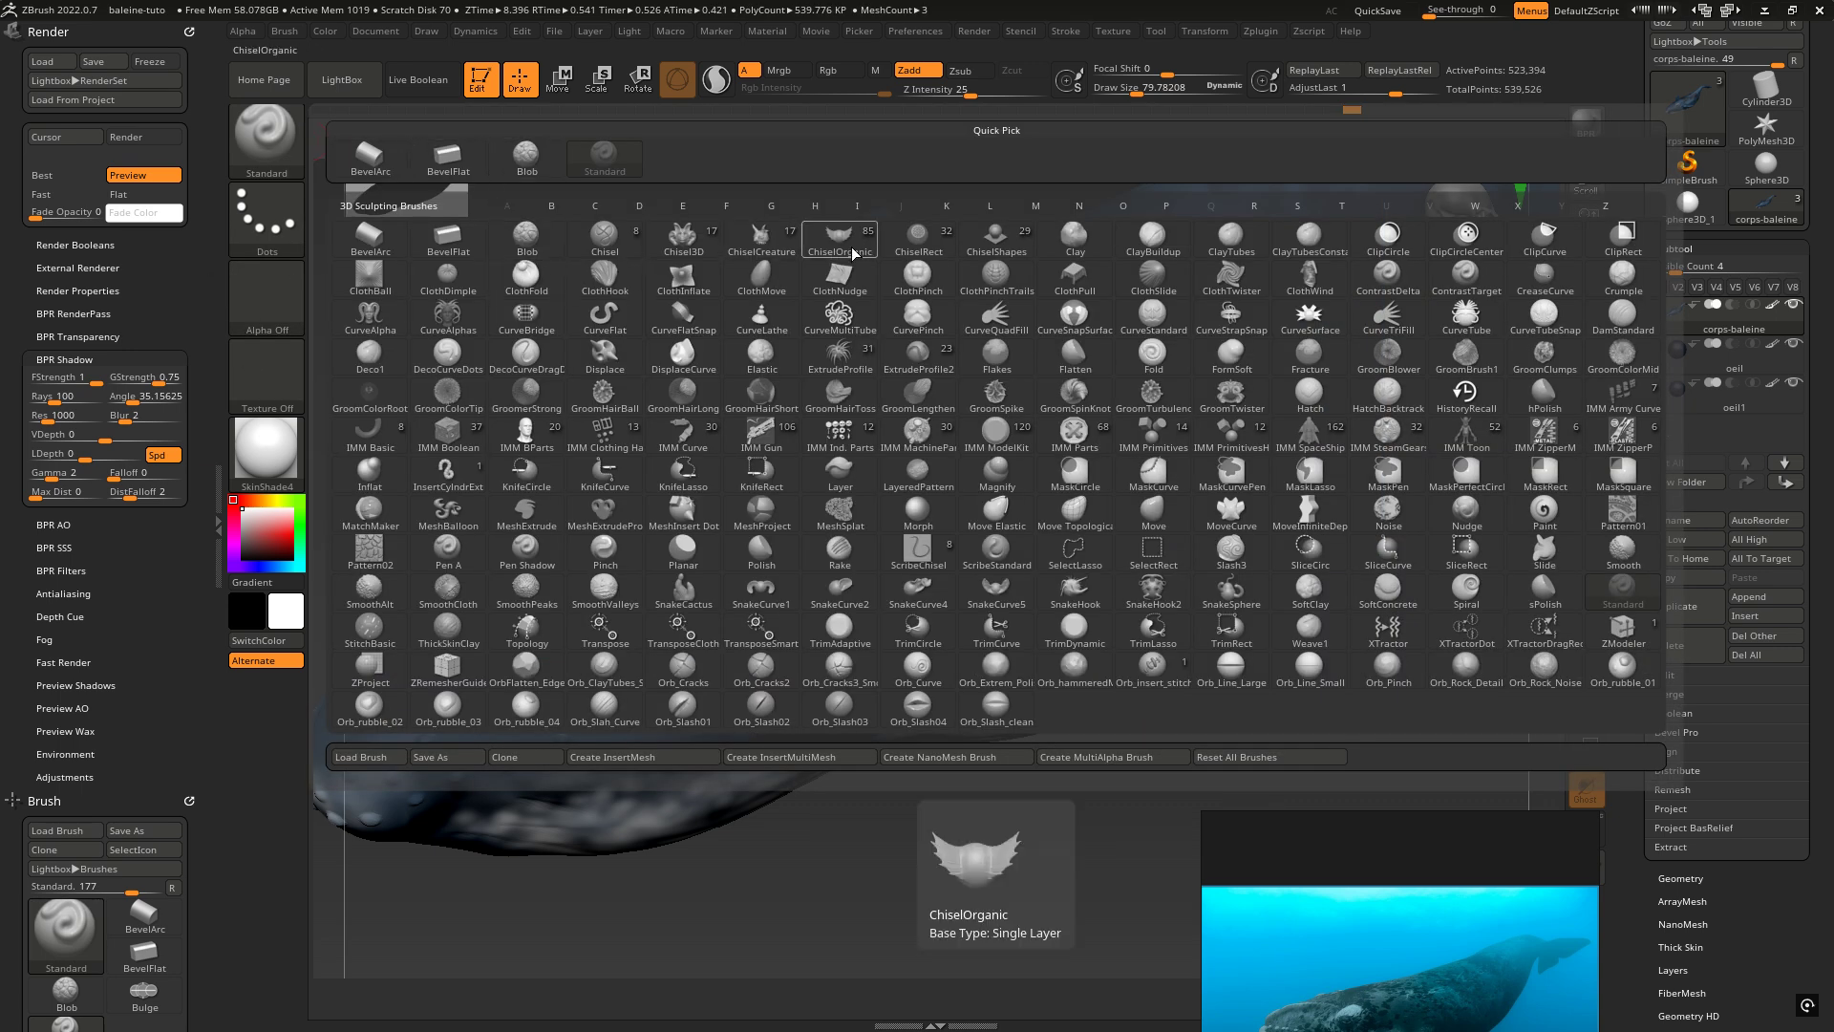
pyautogui.click(1152, 236)
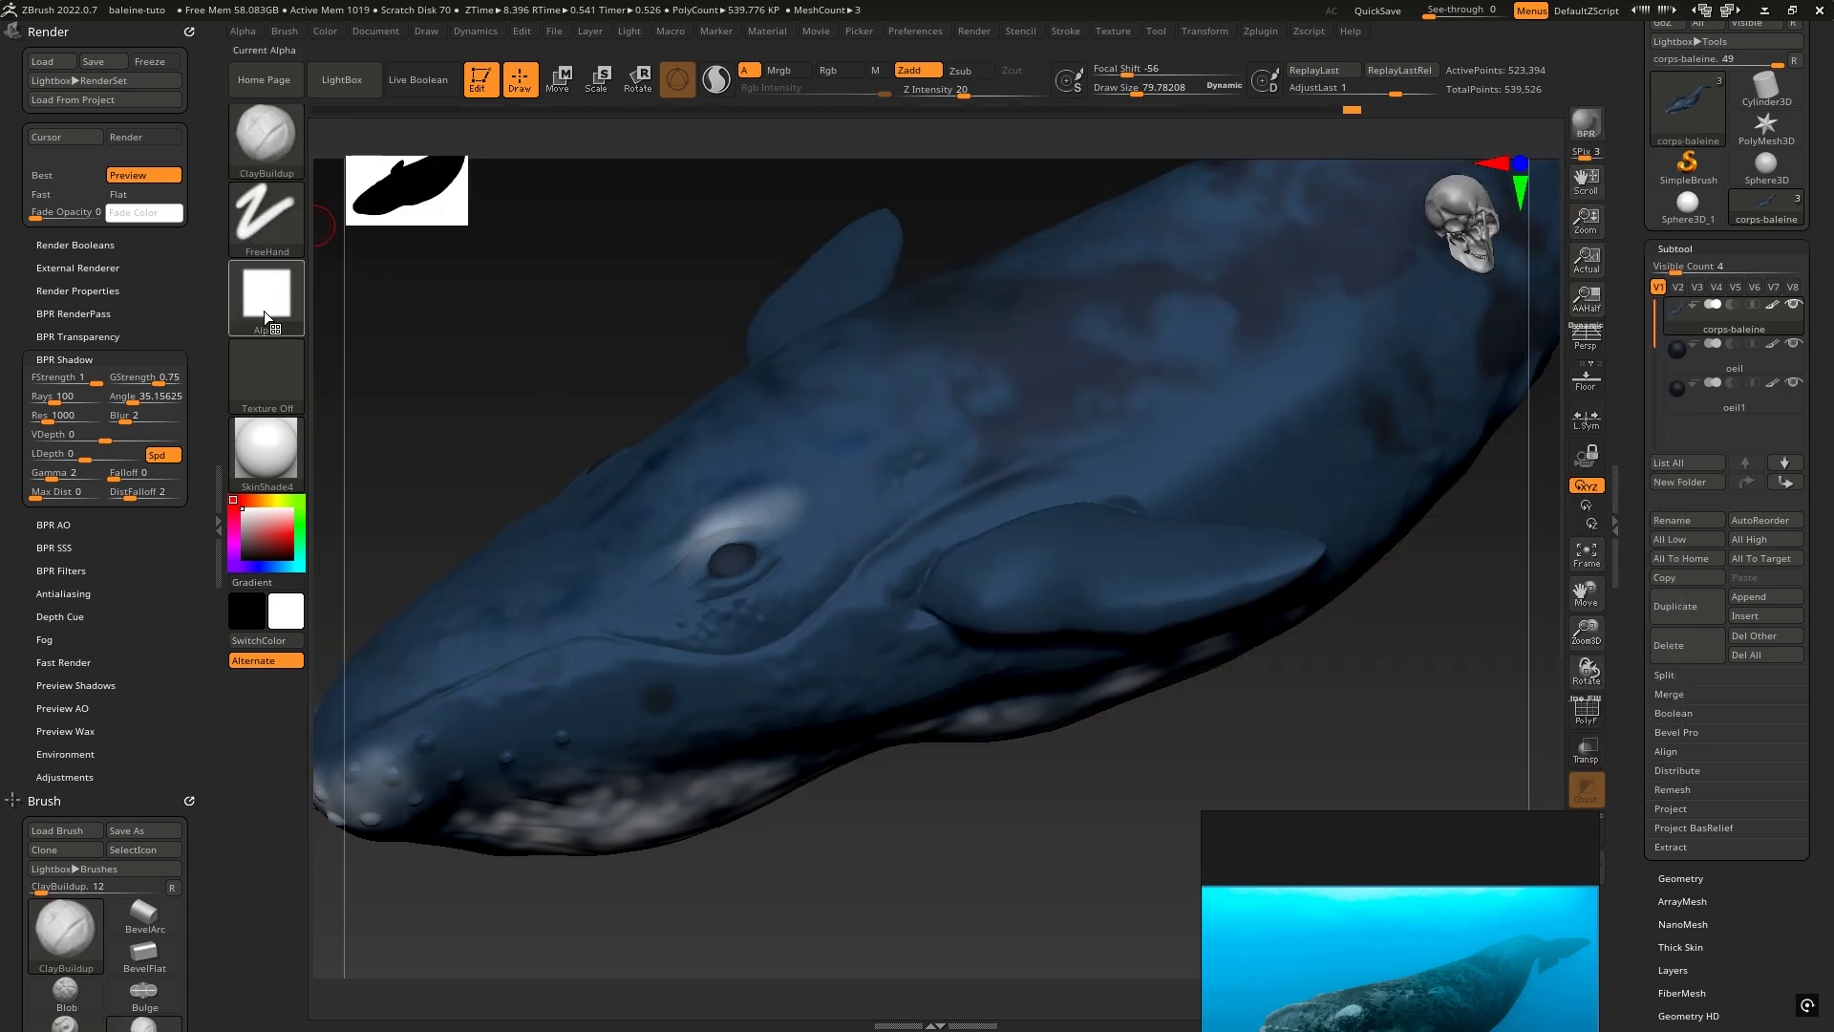
# Step: Render the whale from the side with BPR to check its skin relief and shadows
pyautogui.moveTo(1017, 572); pyautogui.dragTo(885, 484, button='right')
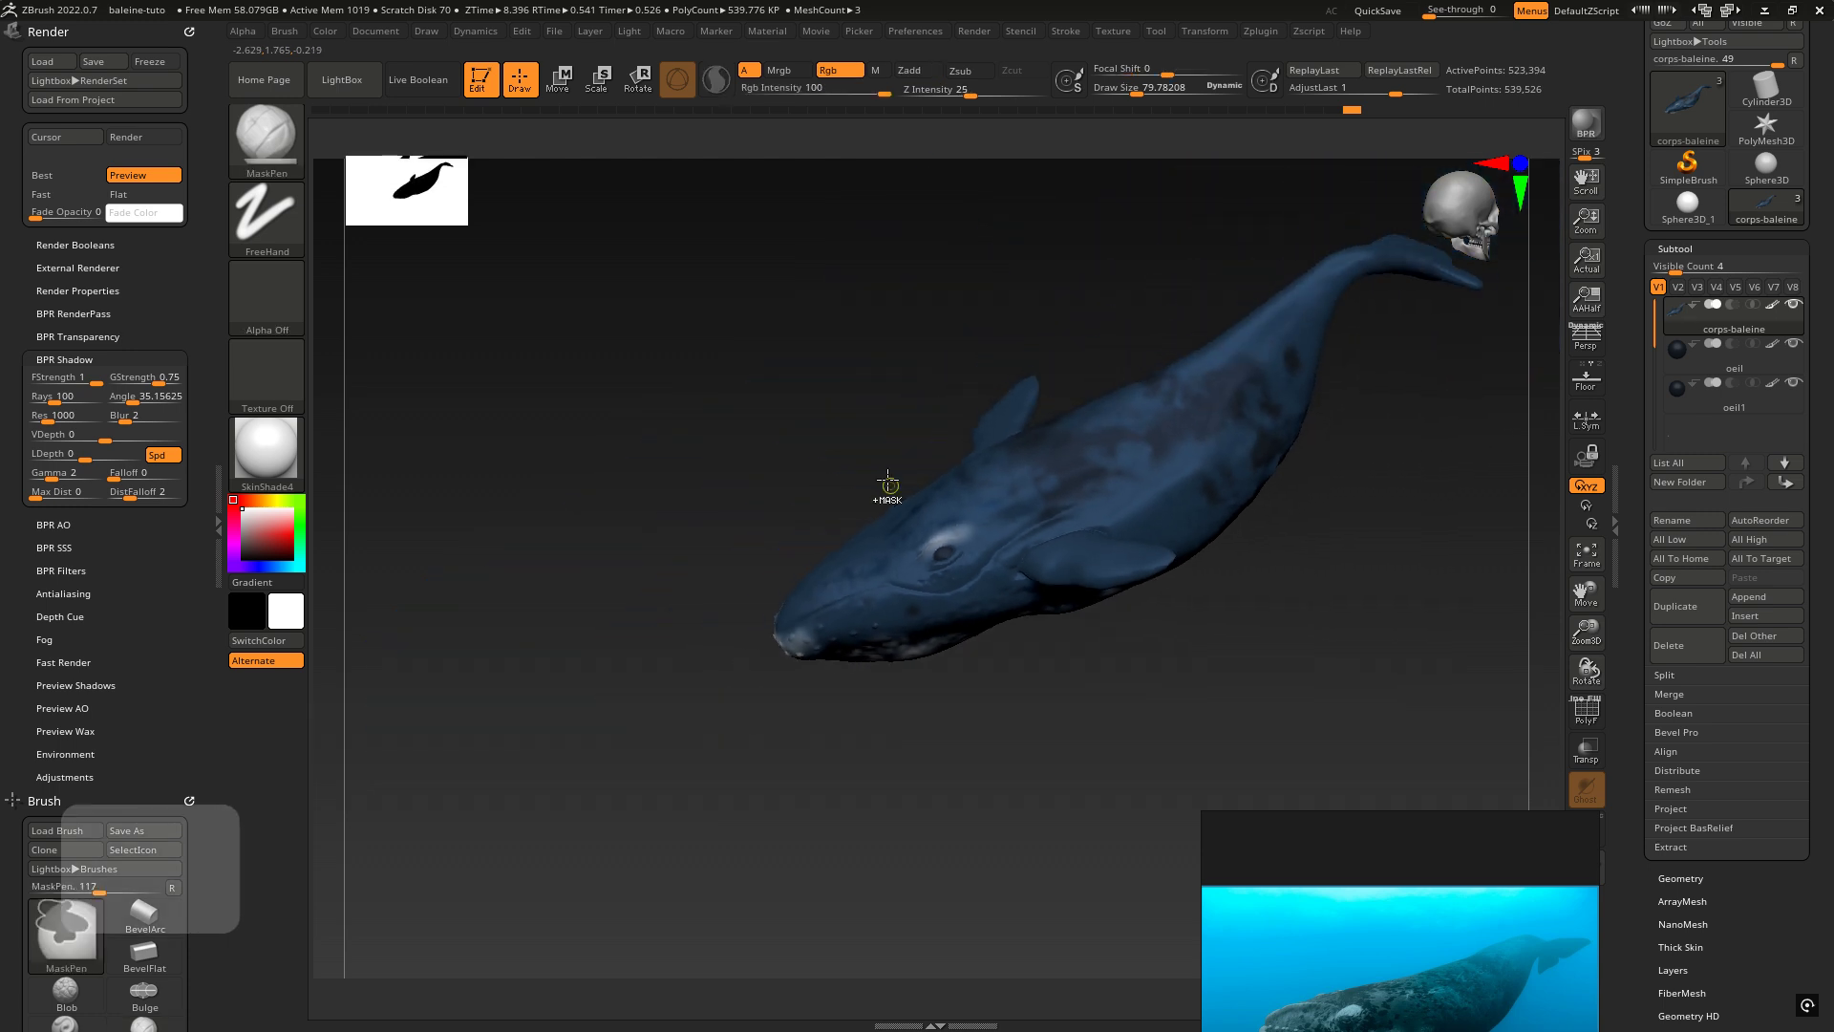
pyautogui.keyDown('ctrl'); pyautogui.moveTo(1154, 492); pyautogui.dragTo(1142, 565, button='right'); pyautogui.keyUp('ctrl')
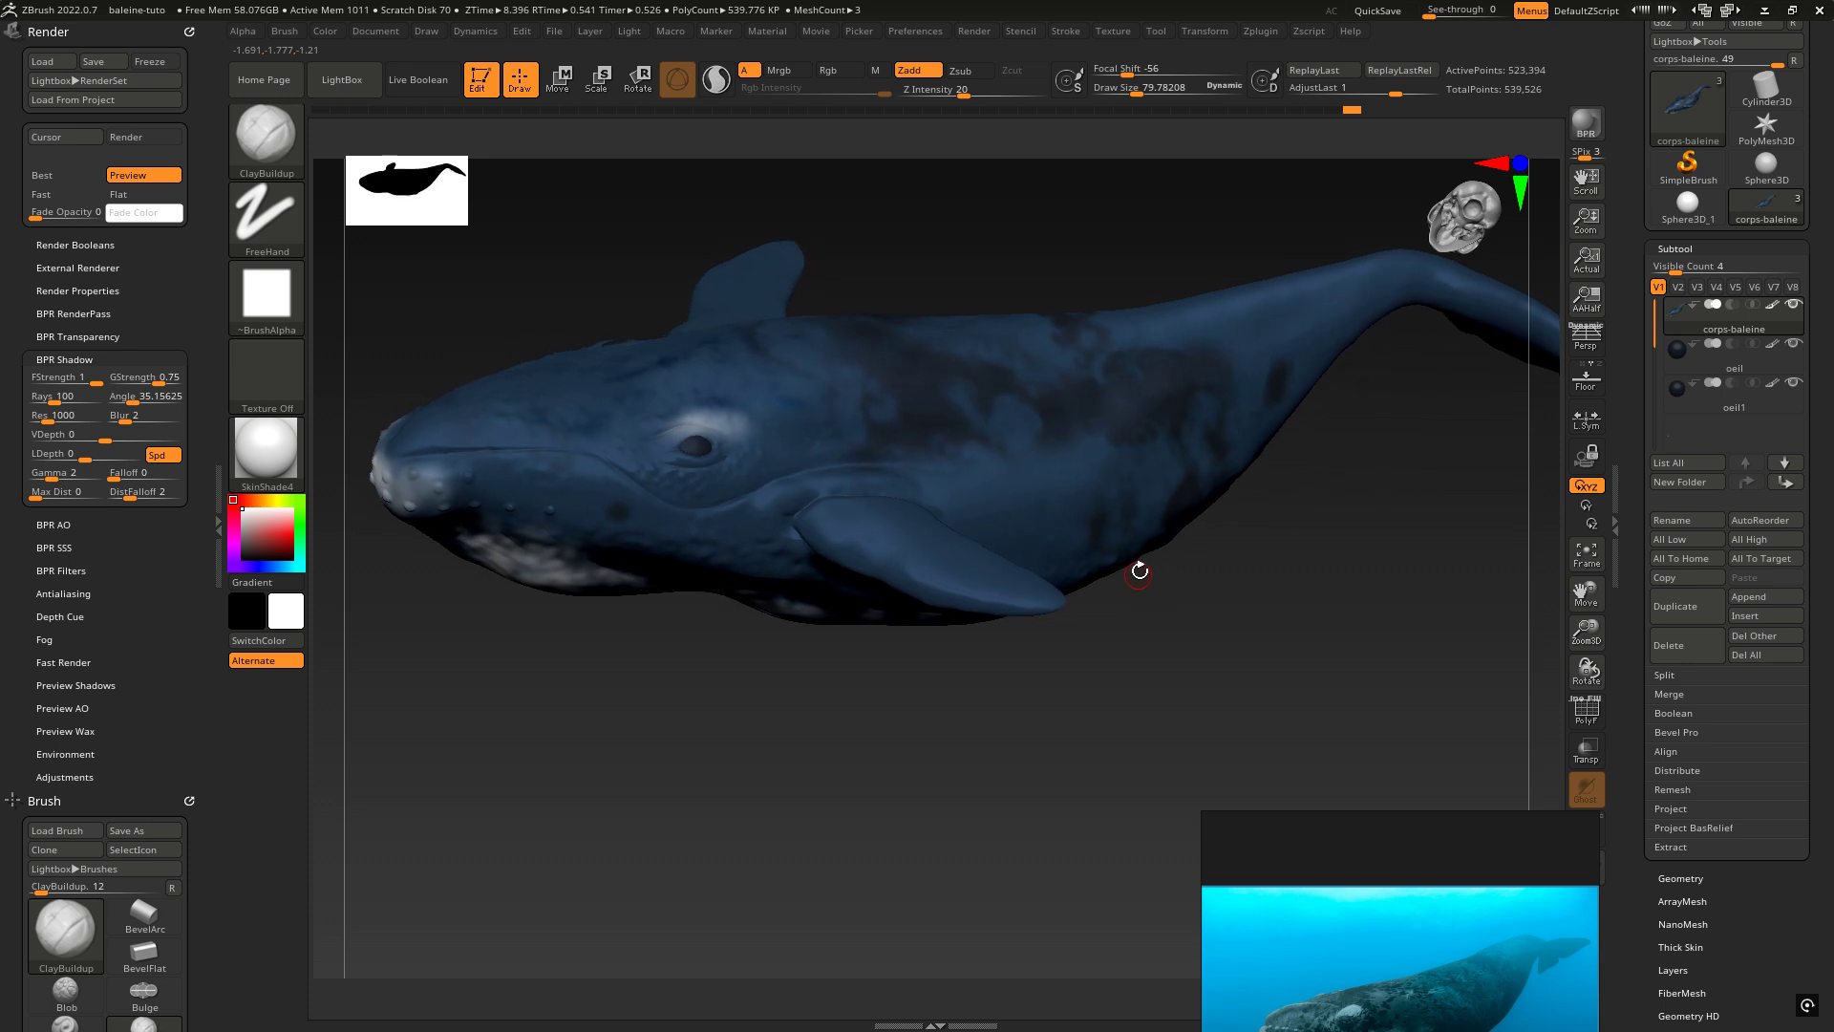
pyautogui.keyDown('alt'); pyautogui.moveTo(1002, 518); pyautogui.dragTo(1023, 544, button='right'); pyautogui.keyUp('alt')
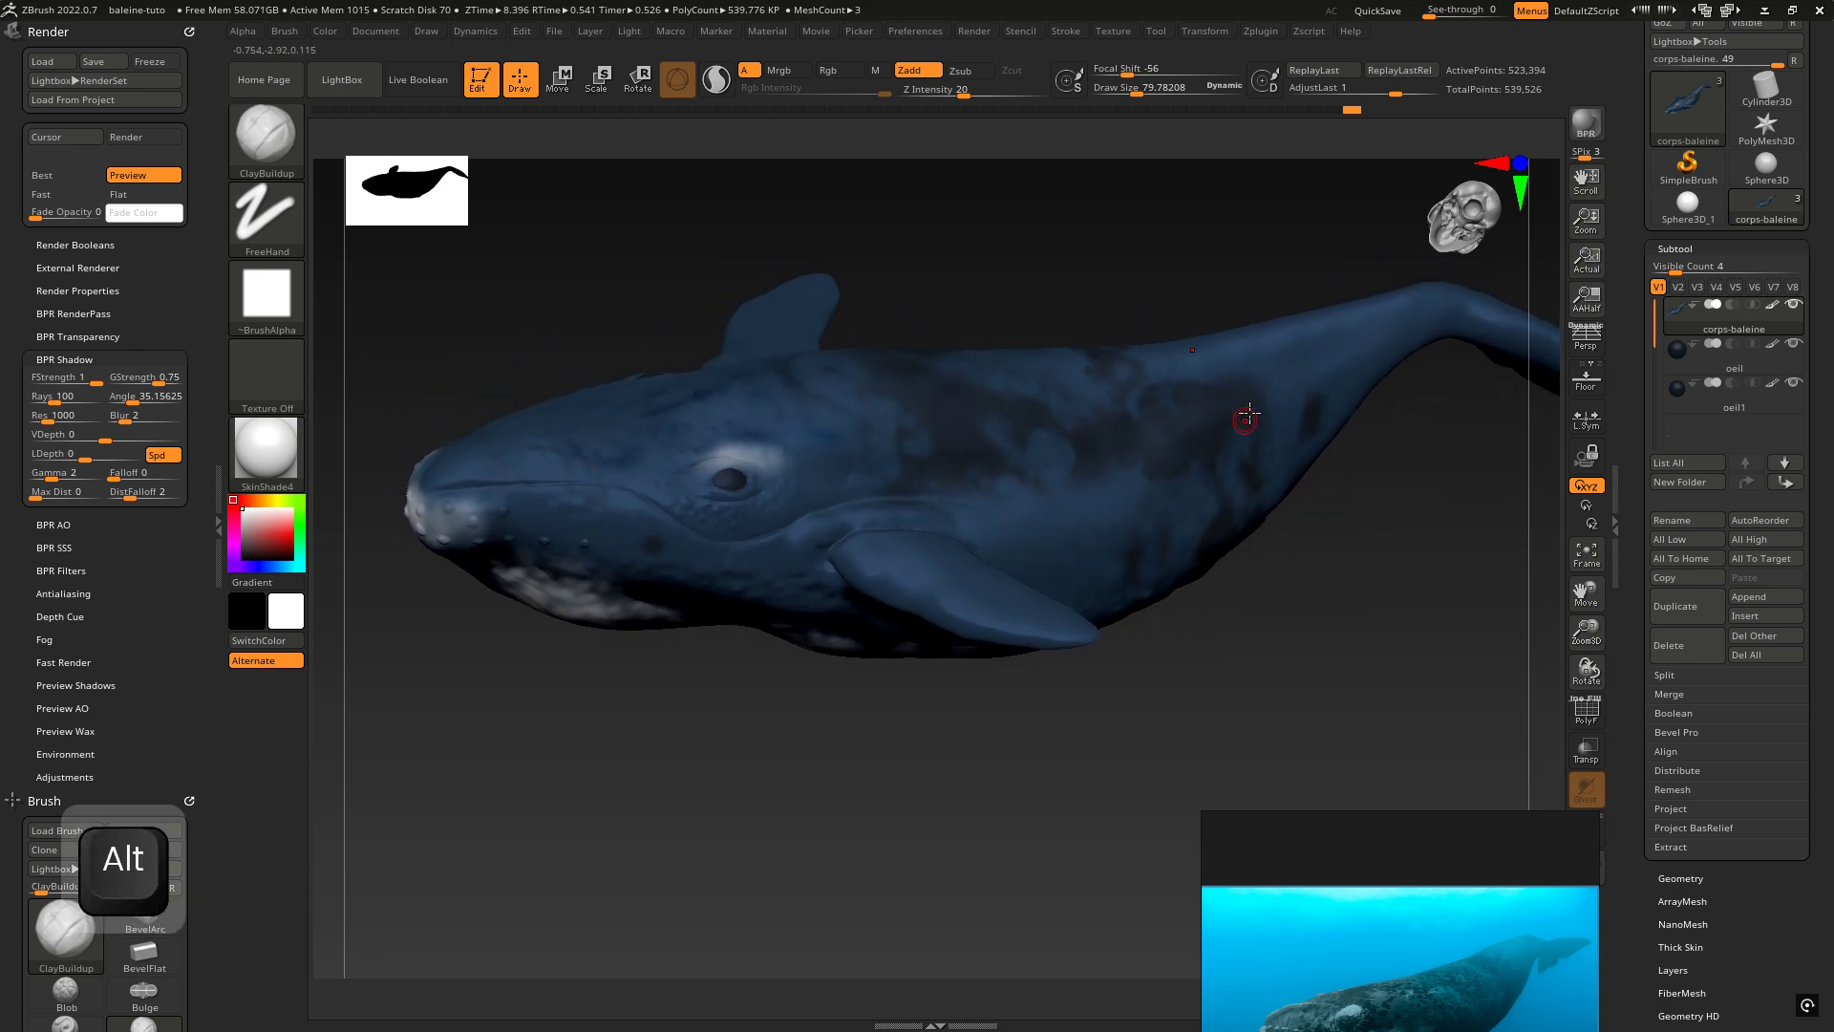
pyautogui.click(1588, 122)
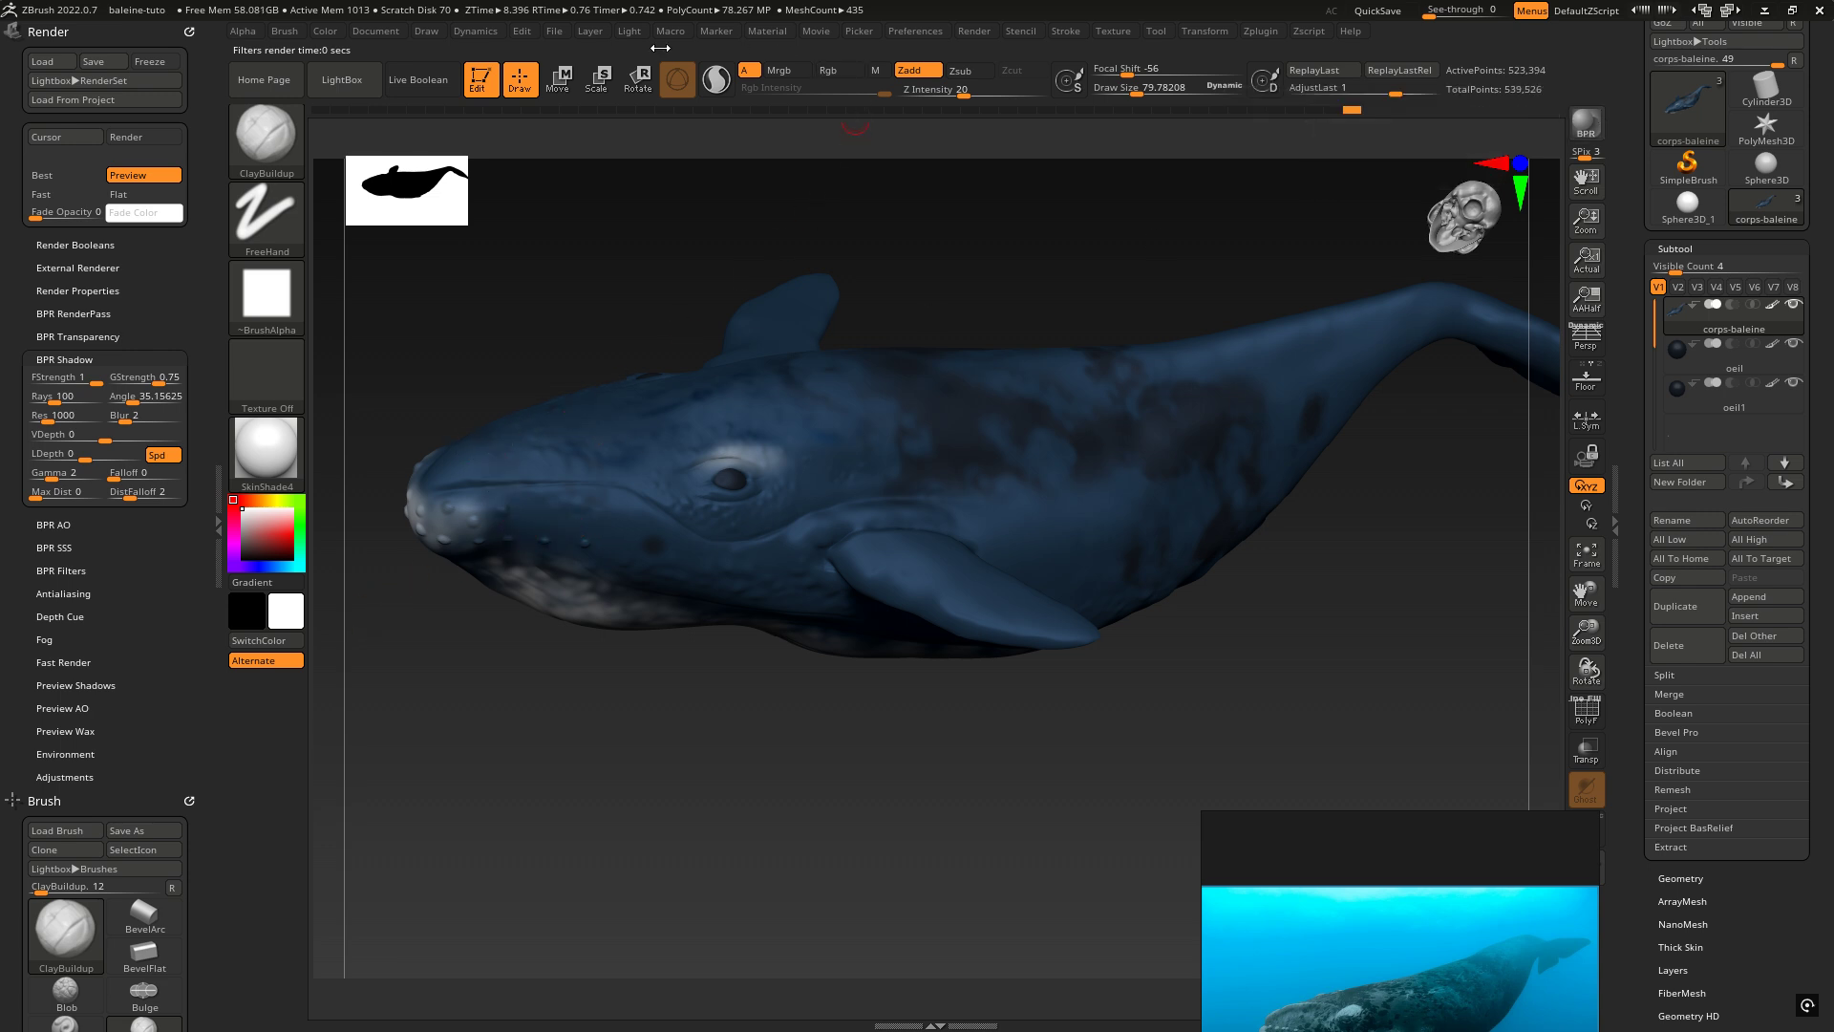
# Step: Dock the Light palette above the Render palette and test the main light by switching it off and on
pyautogui.click(630, 31)
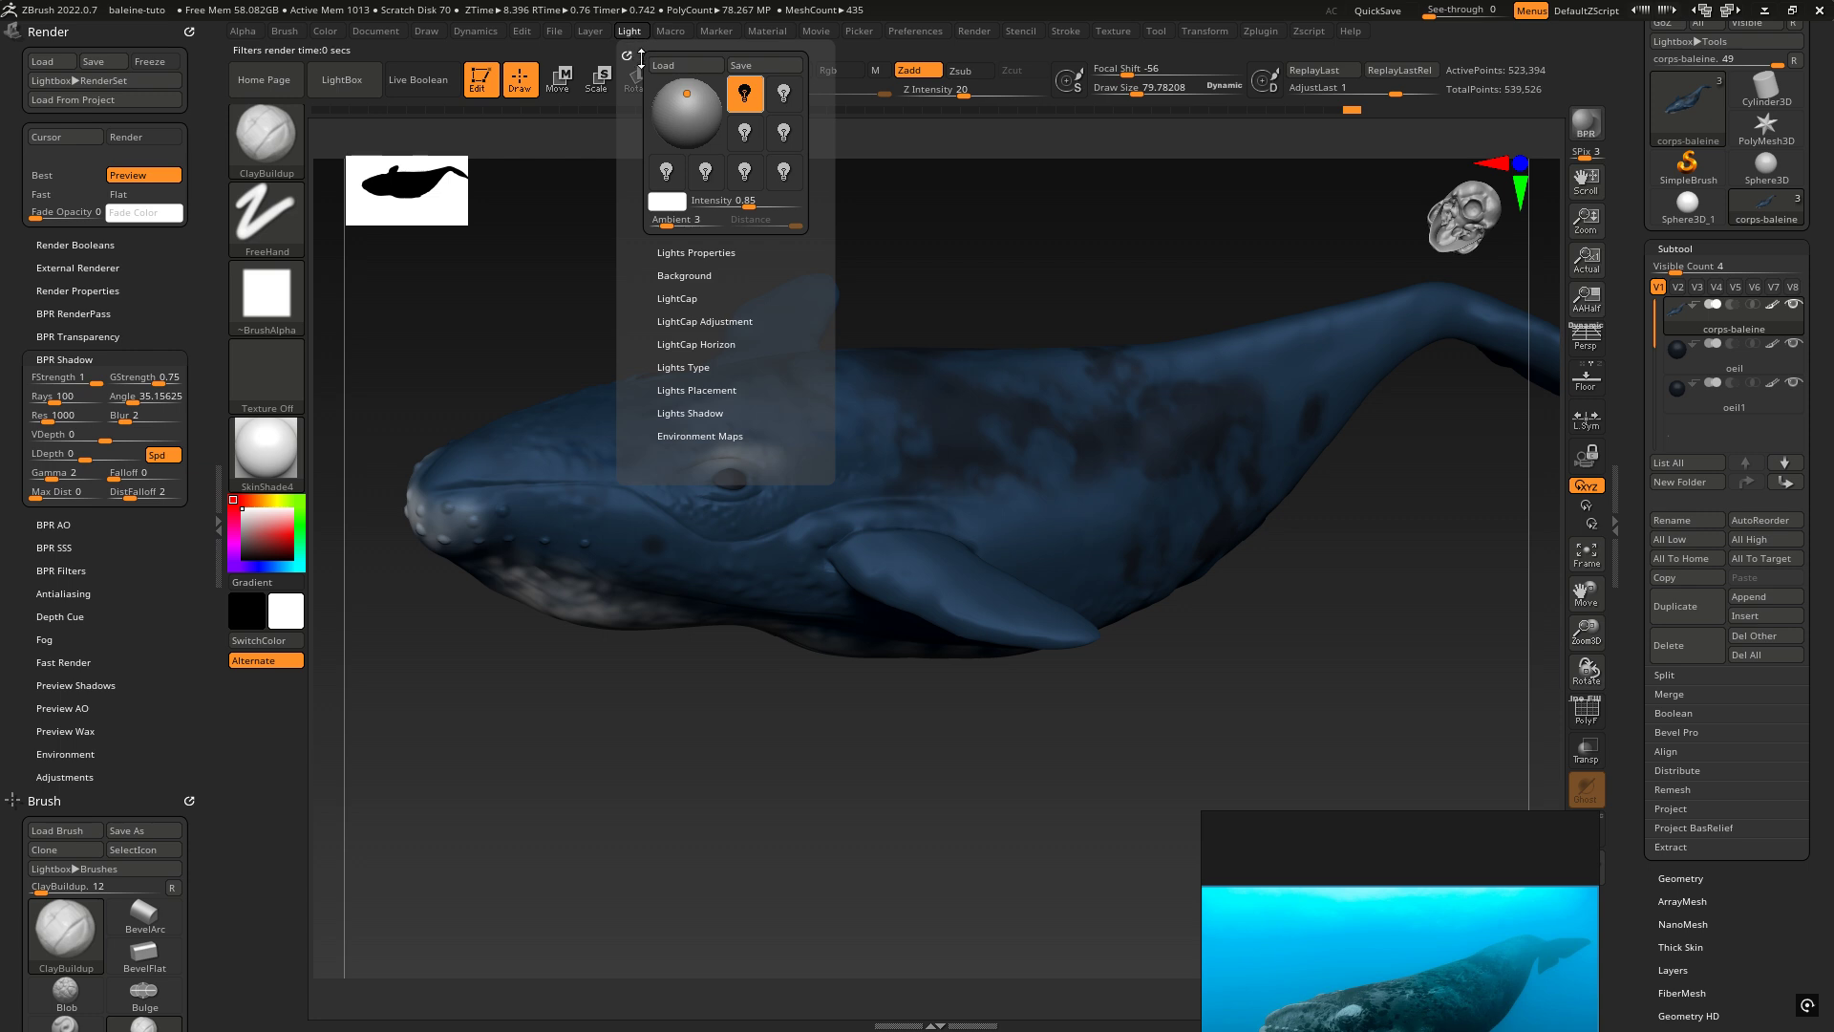
pyautogui.moveTo(623, 46); pyautogui.dragTo(105, 38)
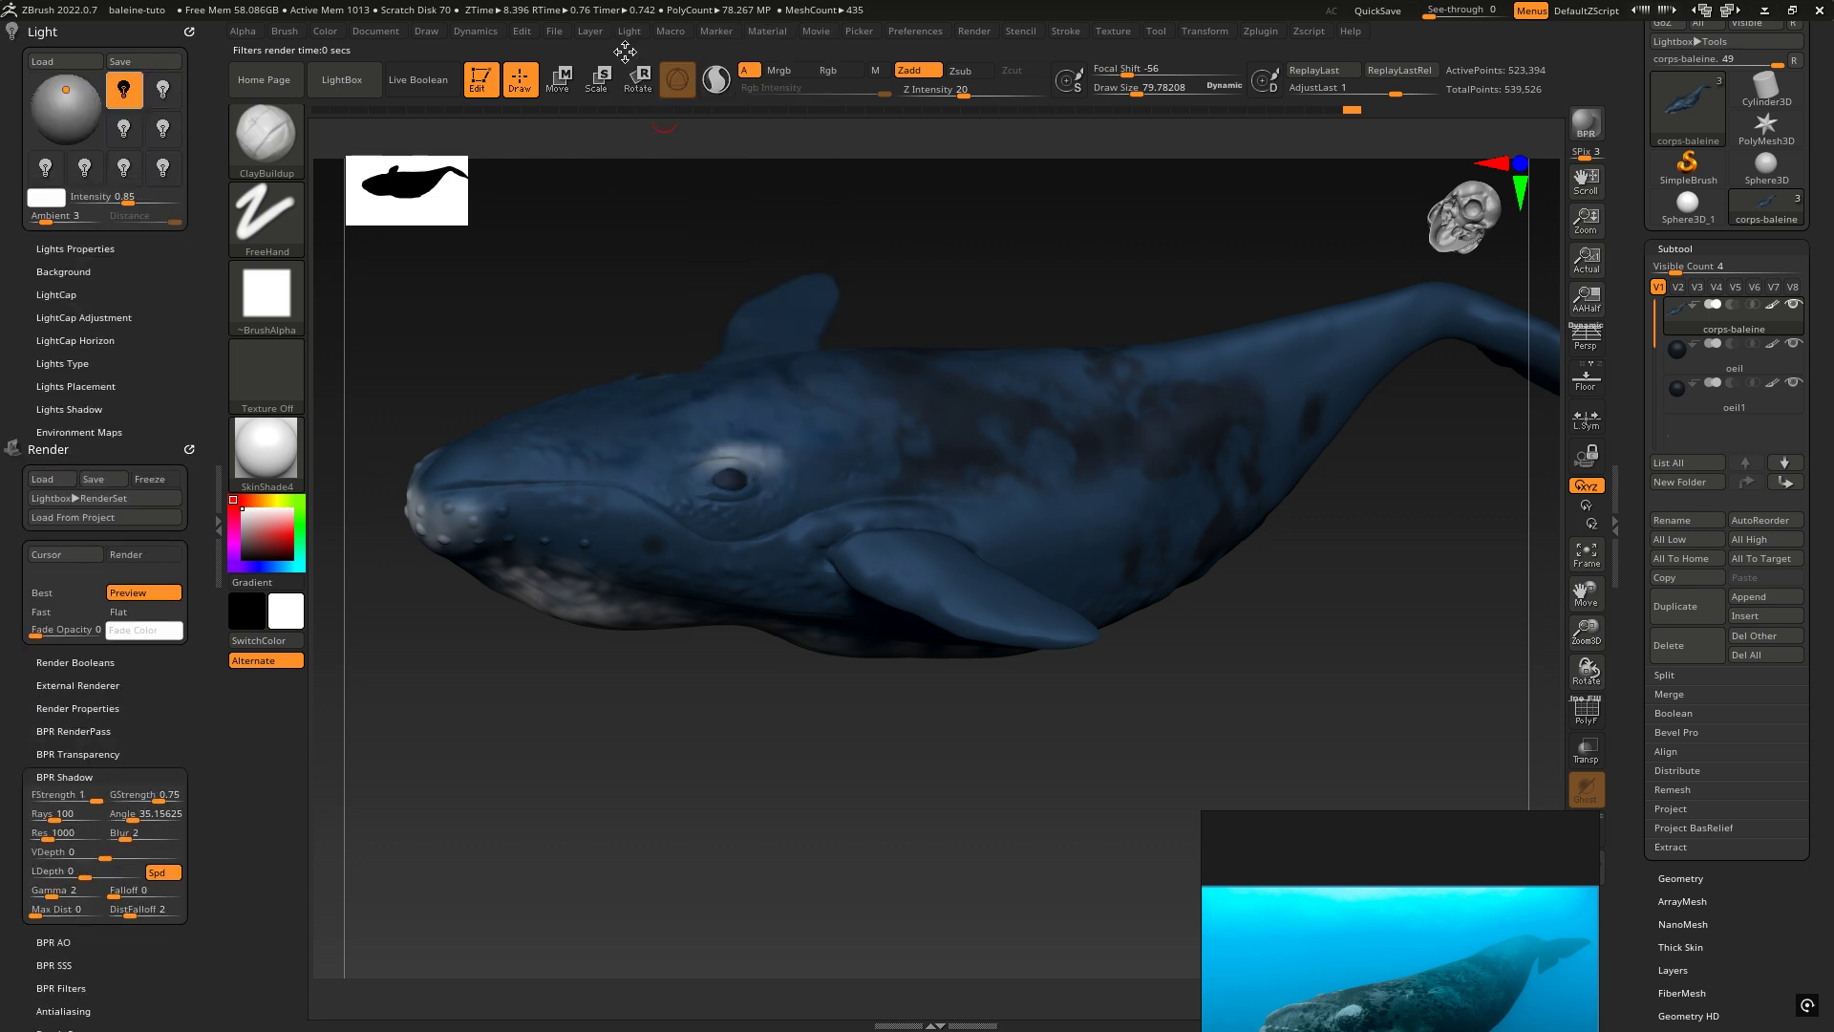
pyautogui.click(125, 90)
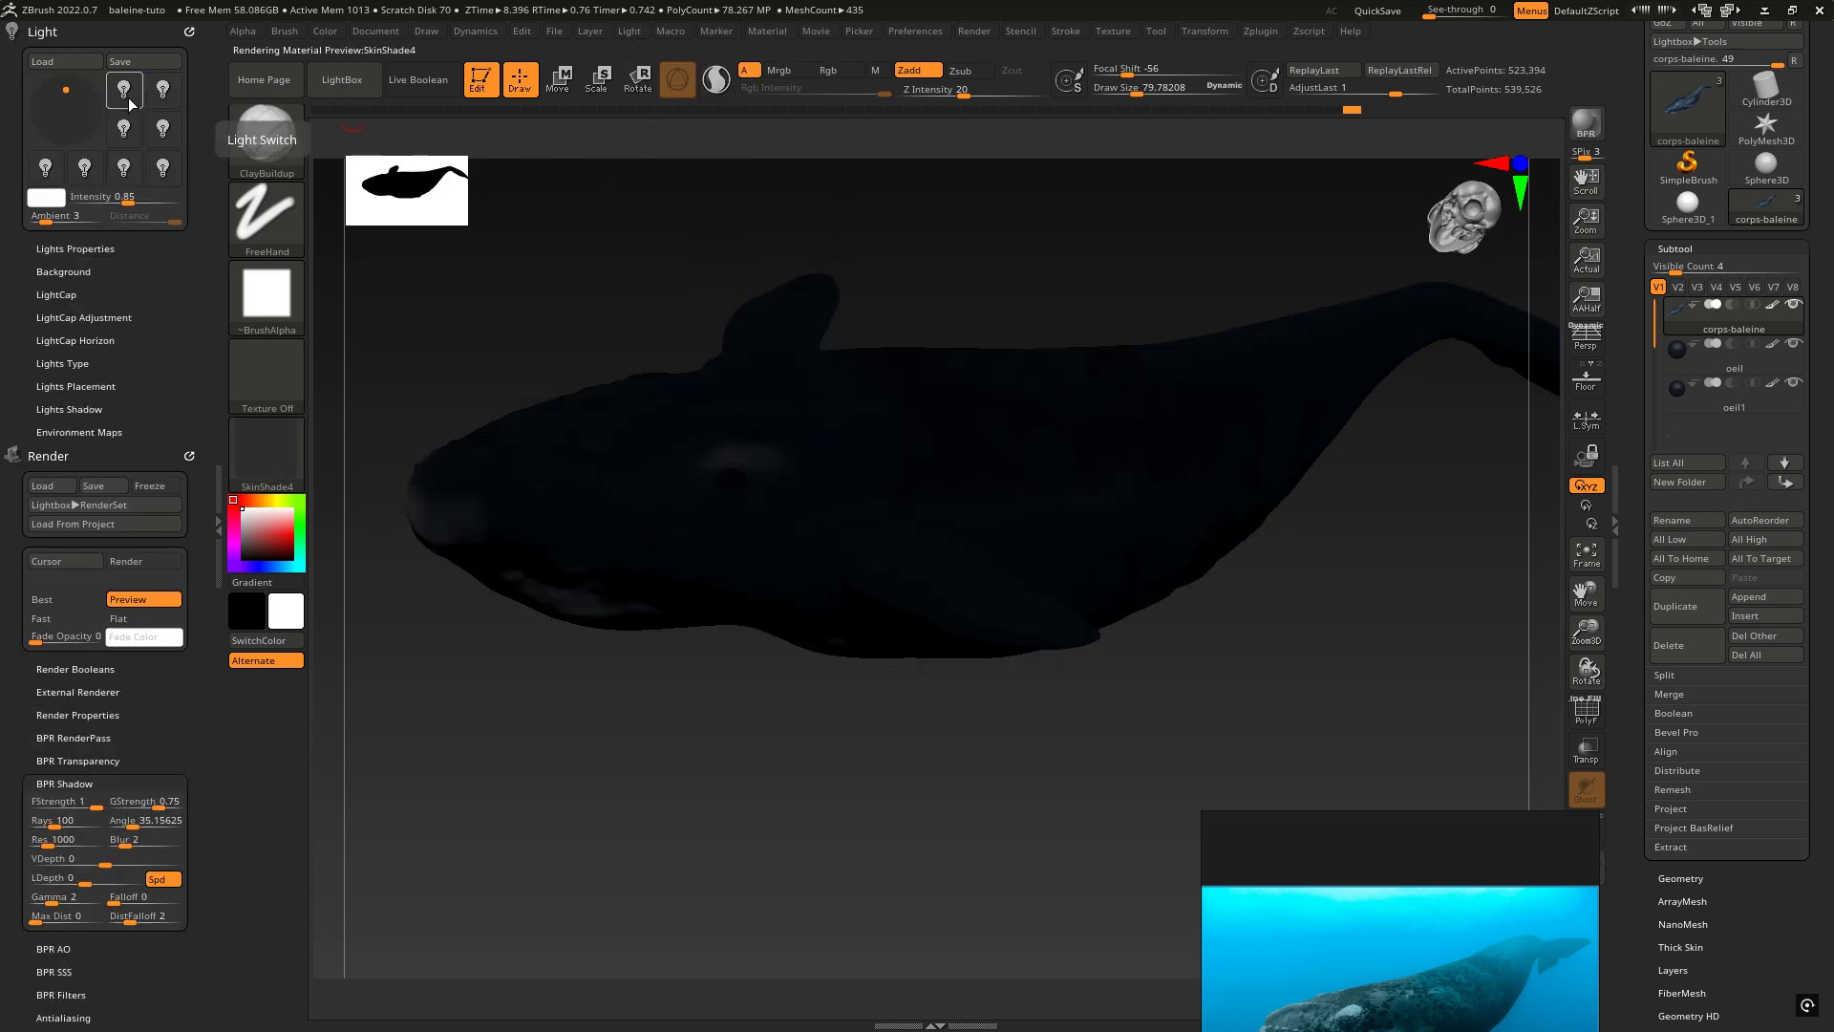
pyautogui.click(126, 94)
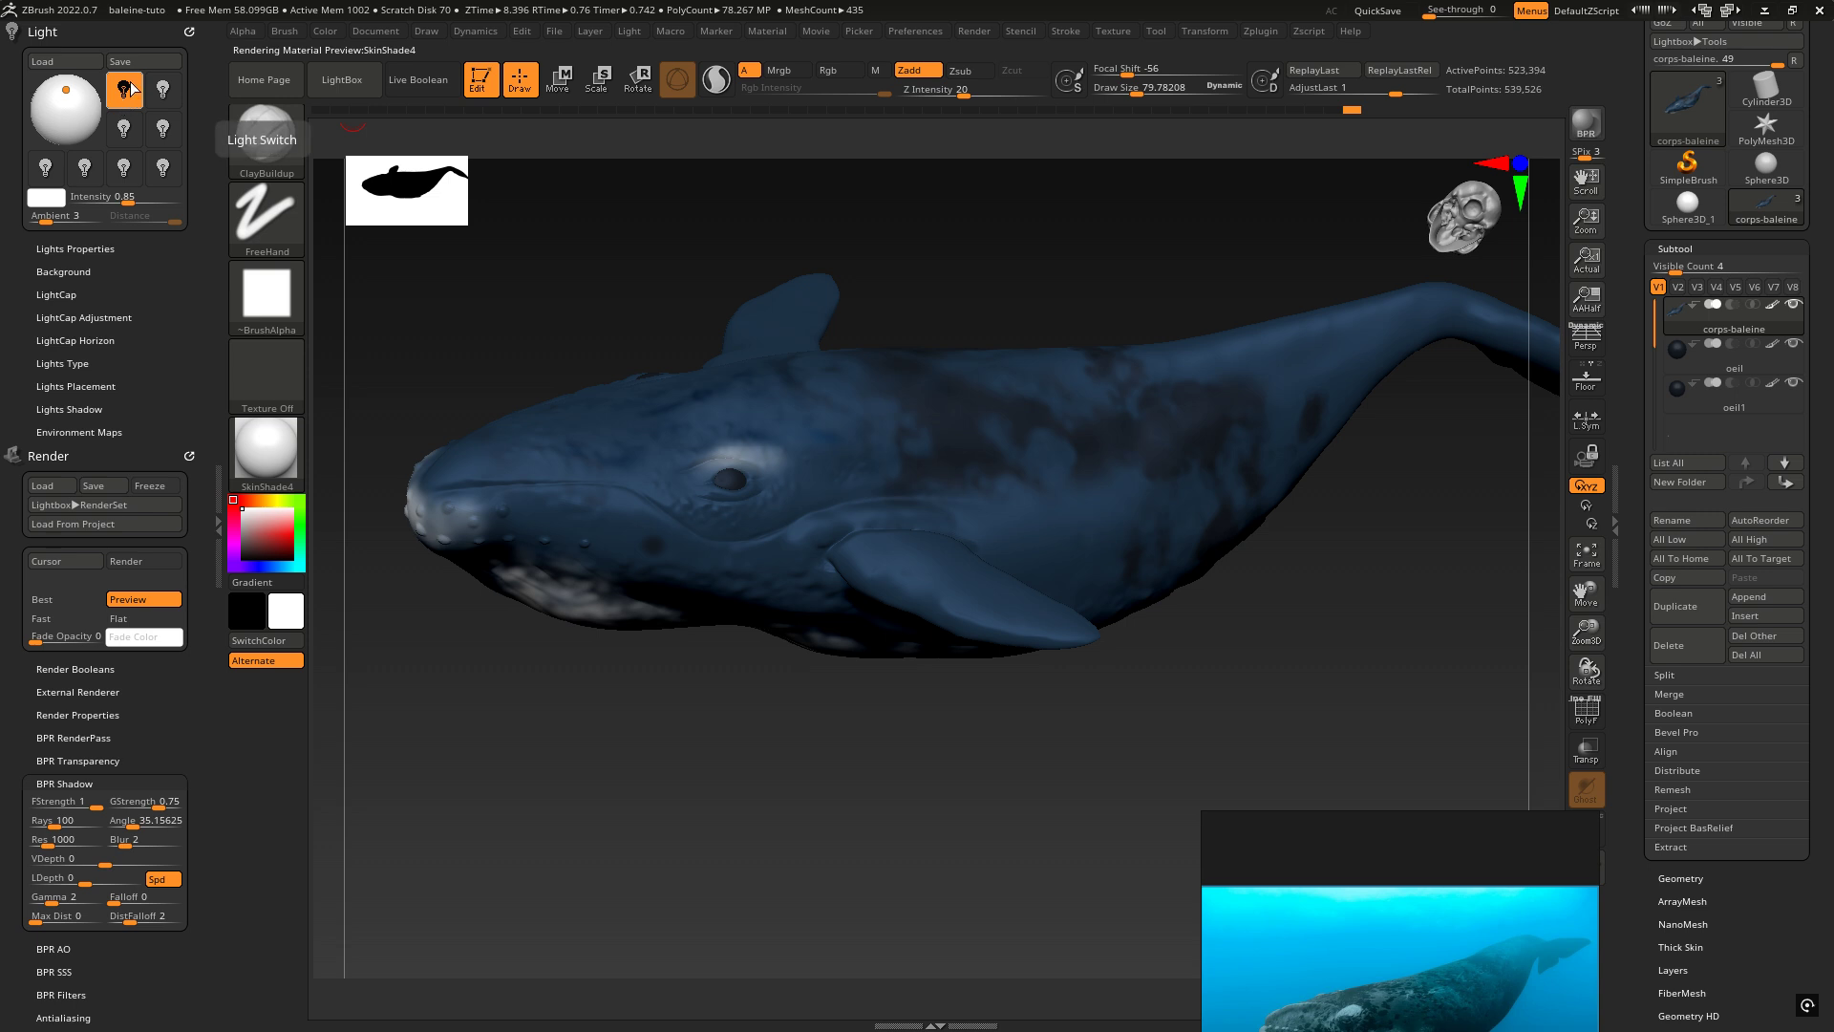
# Step: Aim the main light at the whale from the upper right, set its intensity to about 1.38 and check it with BPR renders
pyautogui.moveTo(64, 94); pyautogui.dragTo(85, 88)
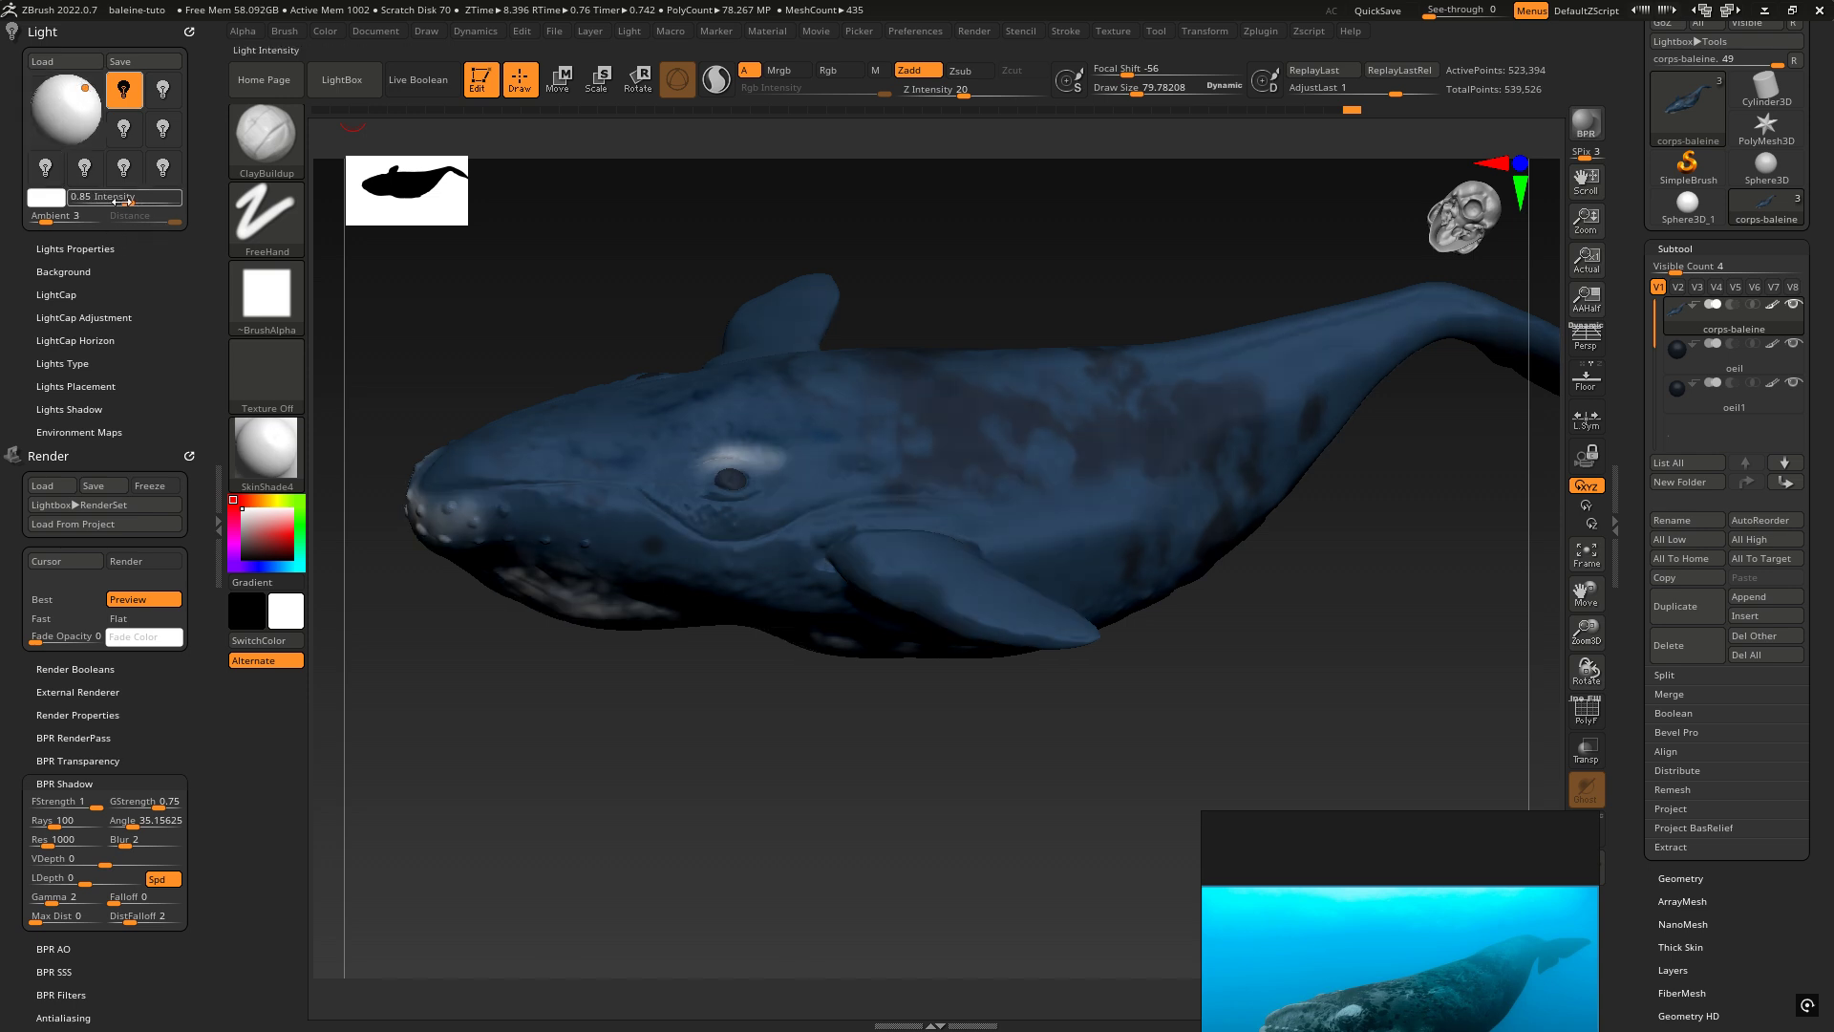
pyautogui.moveTo(116, 202); pyautogui.dragTo(136, 202)
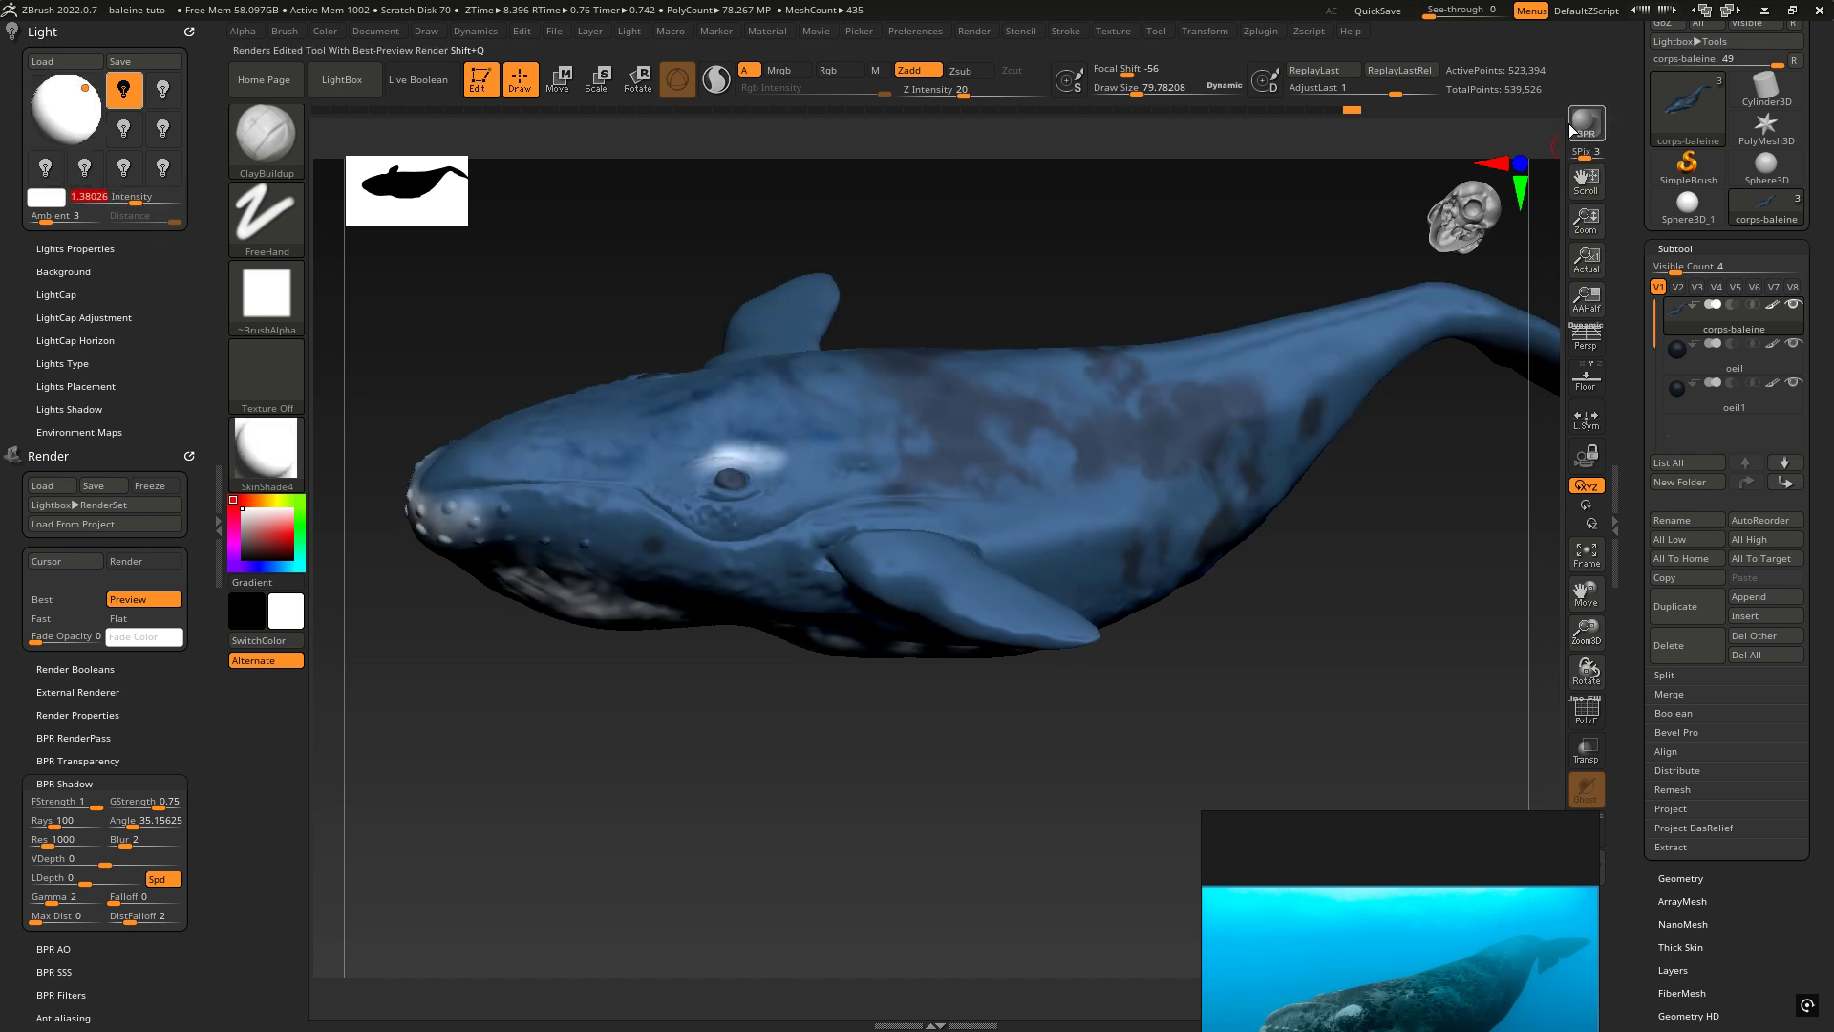
pyautogui.click(1578, 124)
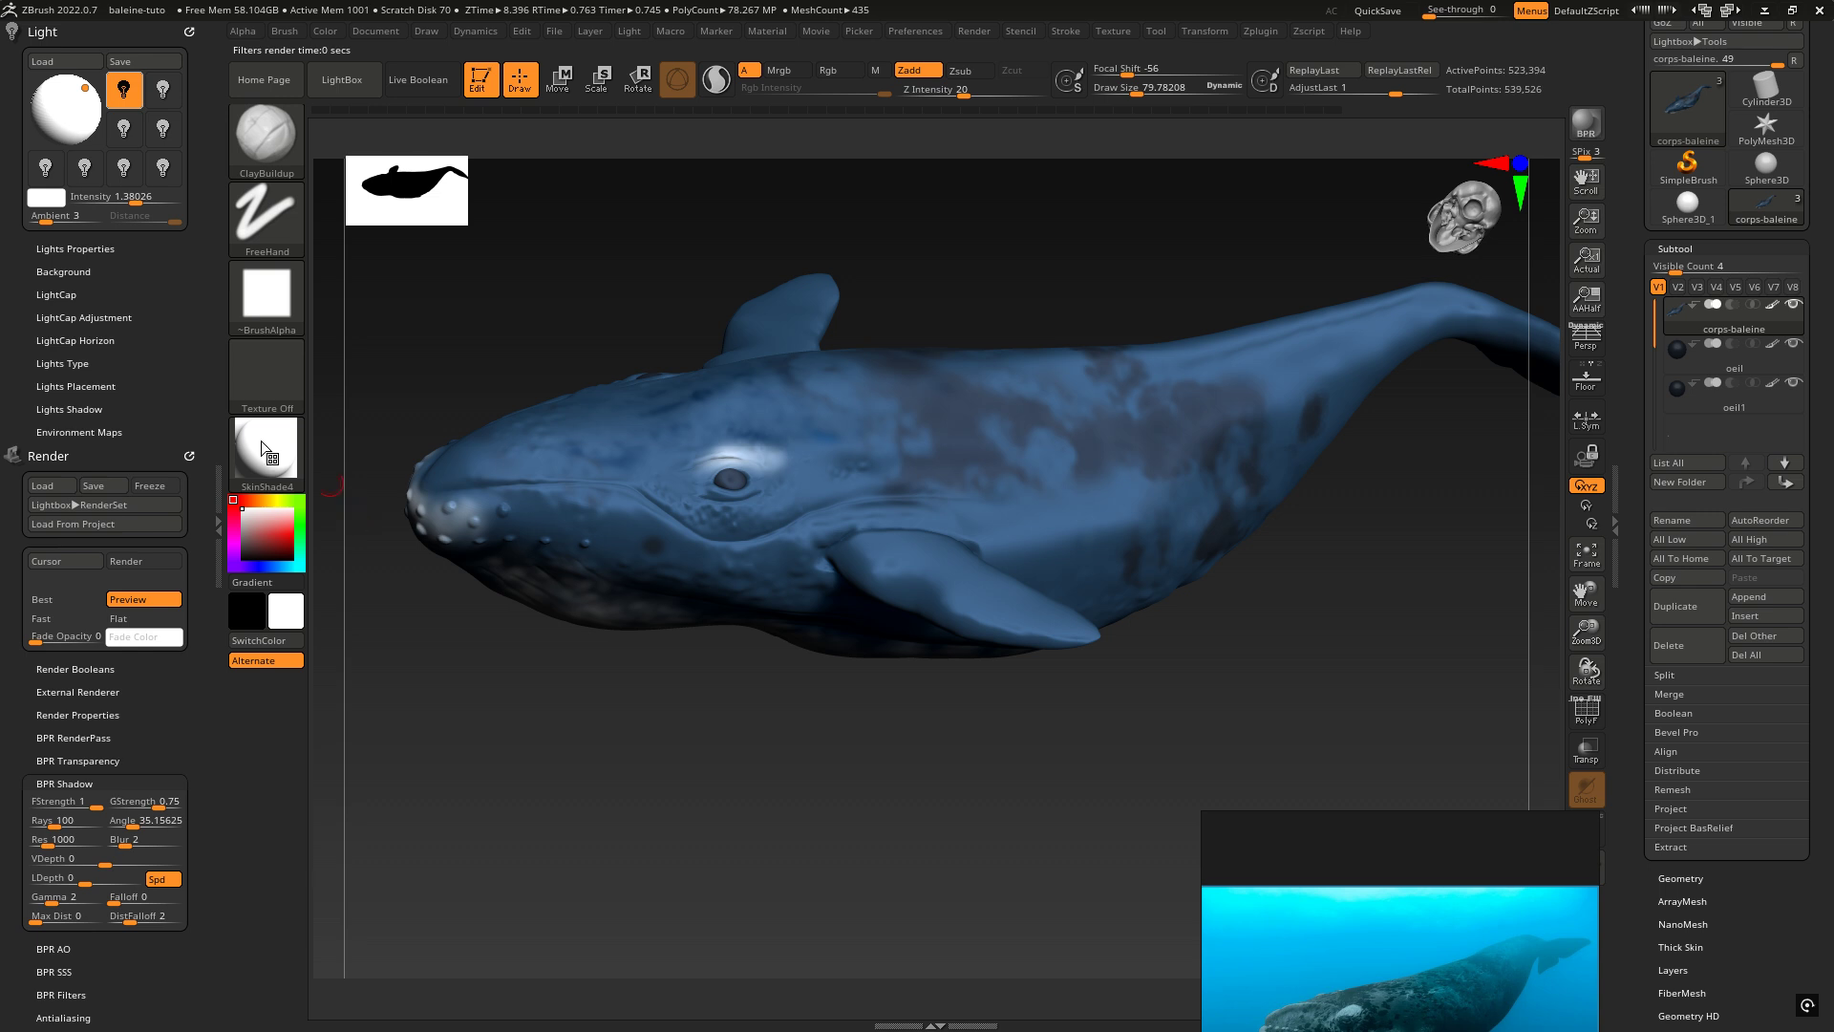
pyautogui.moveTo(83, 89); pyautogui.dragTo(81, 95)
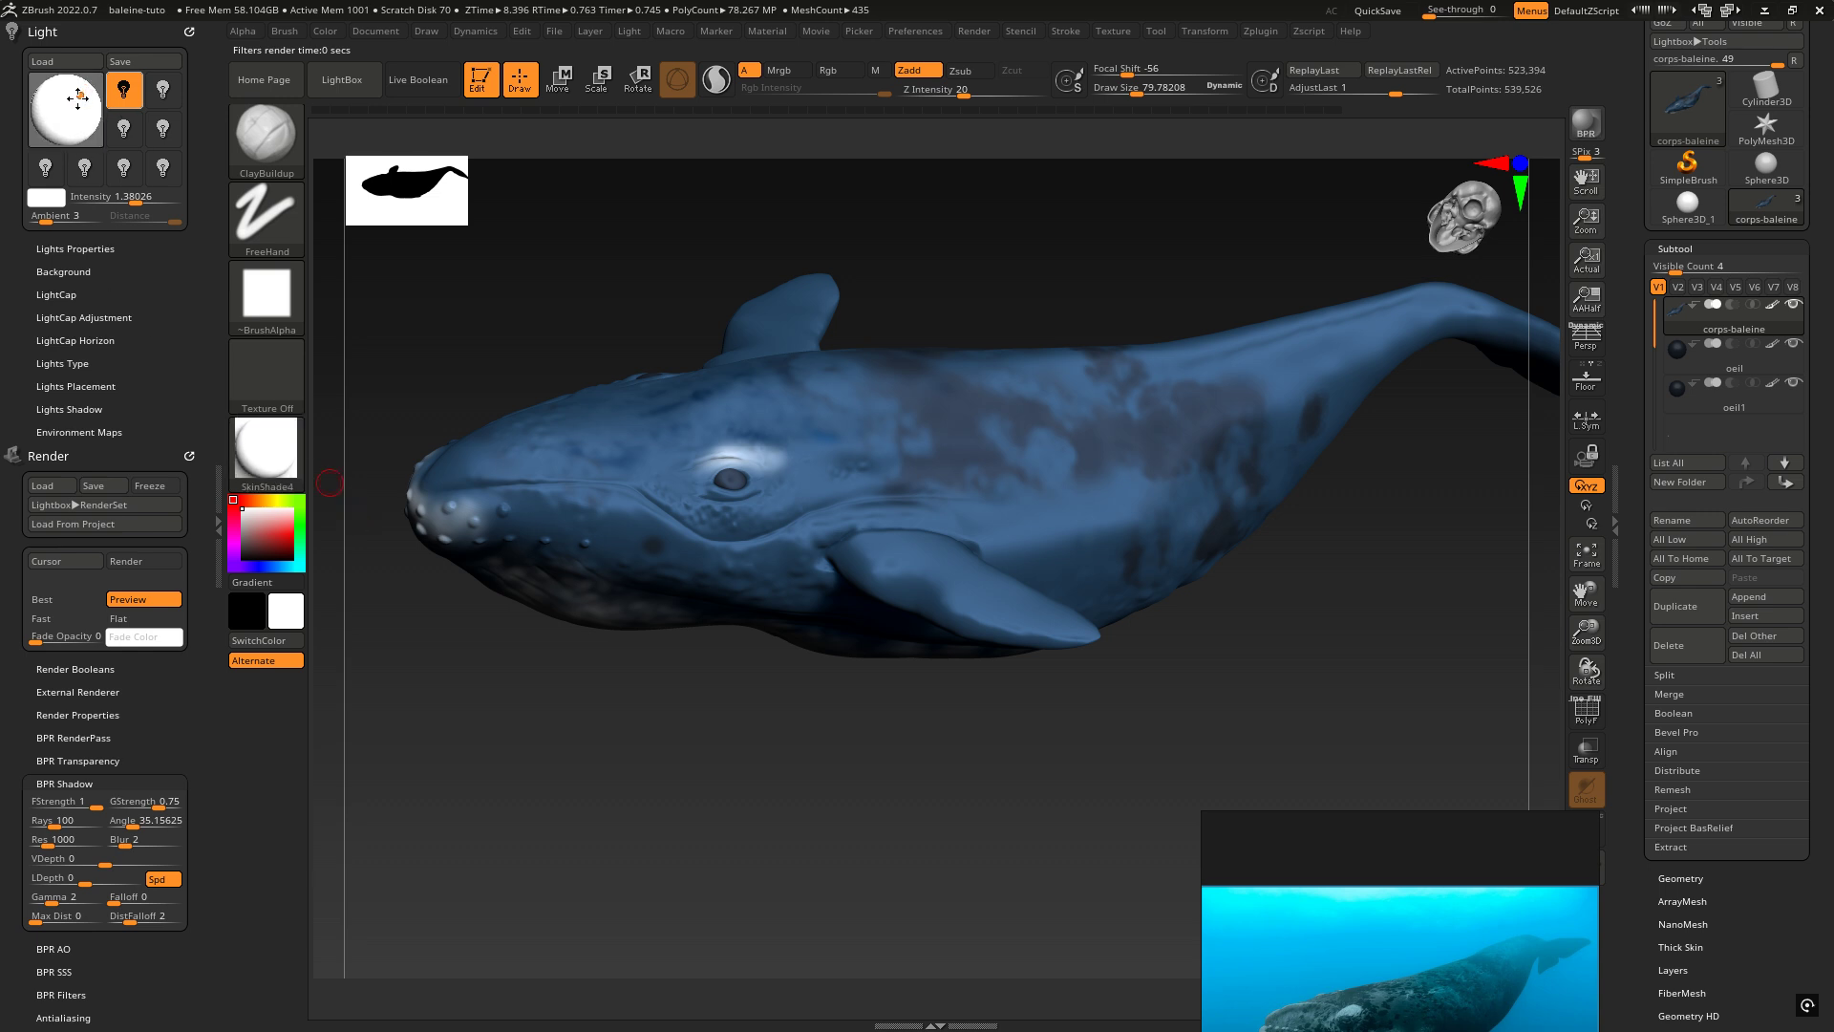
pyautogui.click(1587, 126)
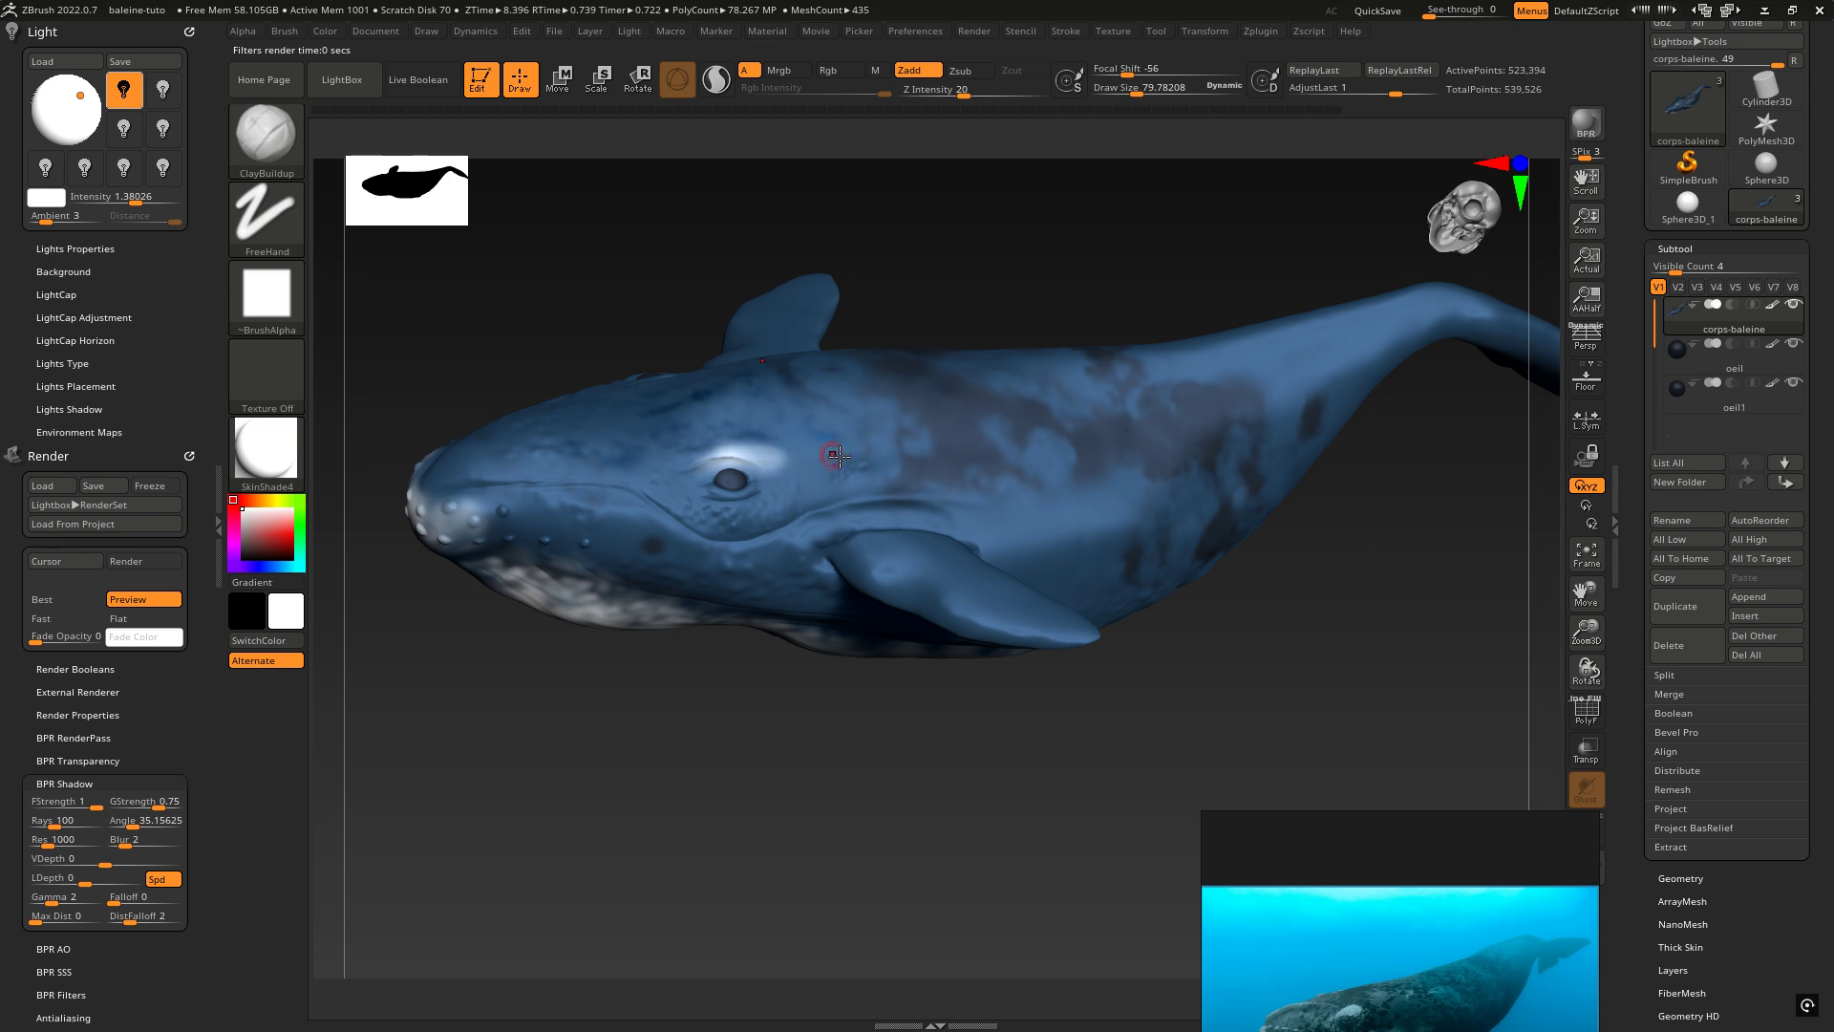
# Step: Switch on a second light, aim it from below the whale and set its intensity to about 0.23
pyautogui.keyDown('ctrl'); pyautogui.moveTo(1021, 464); pyautogui.dragTo(572, 368, button='right'); pyautogui.keyUp('ctrl')
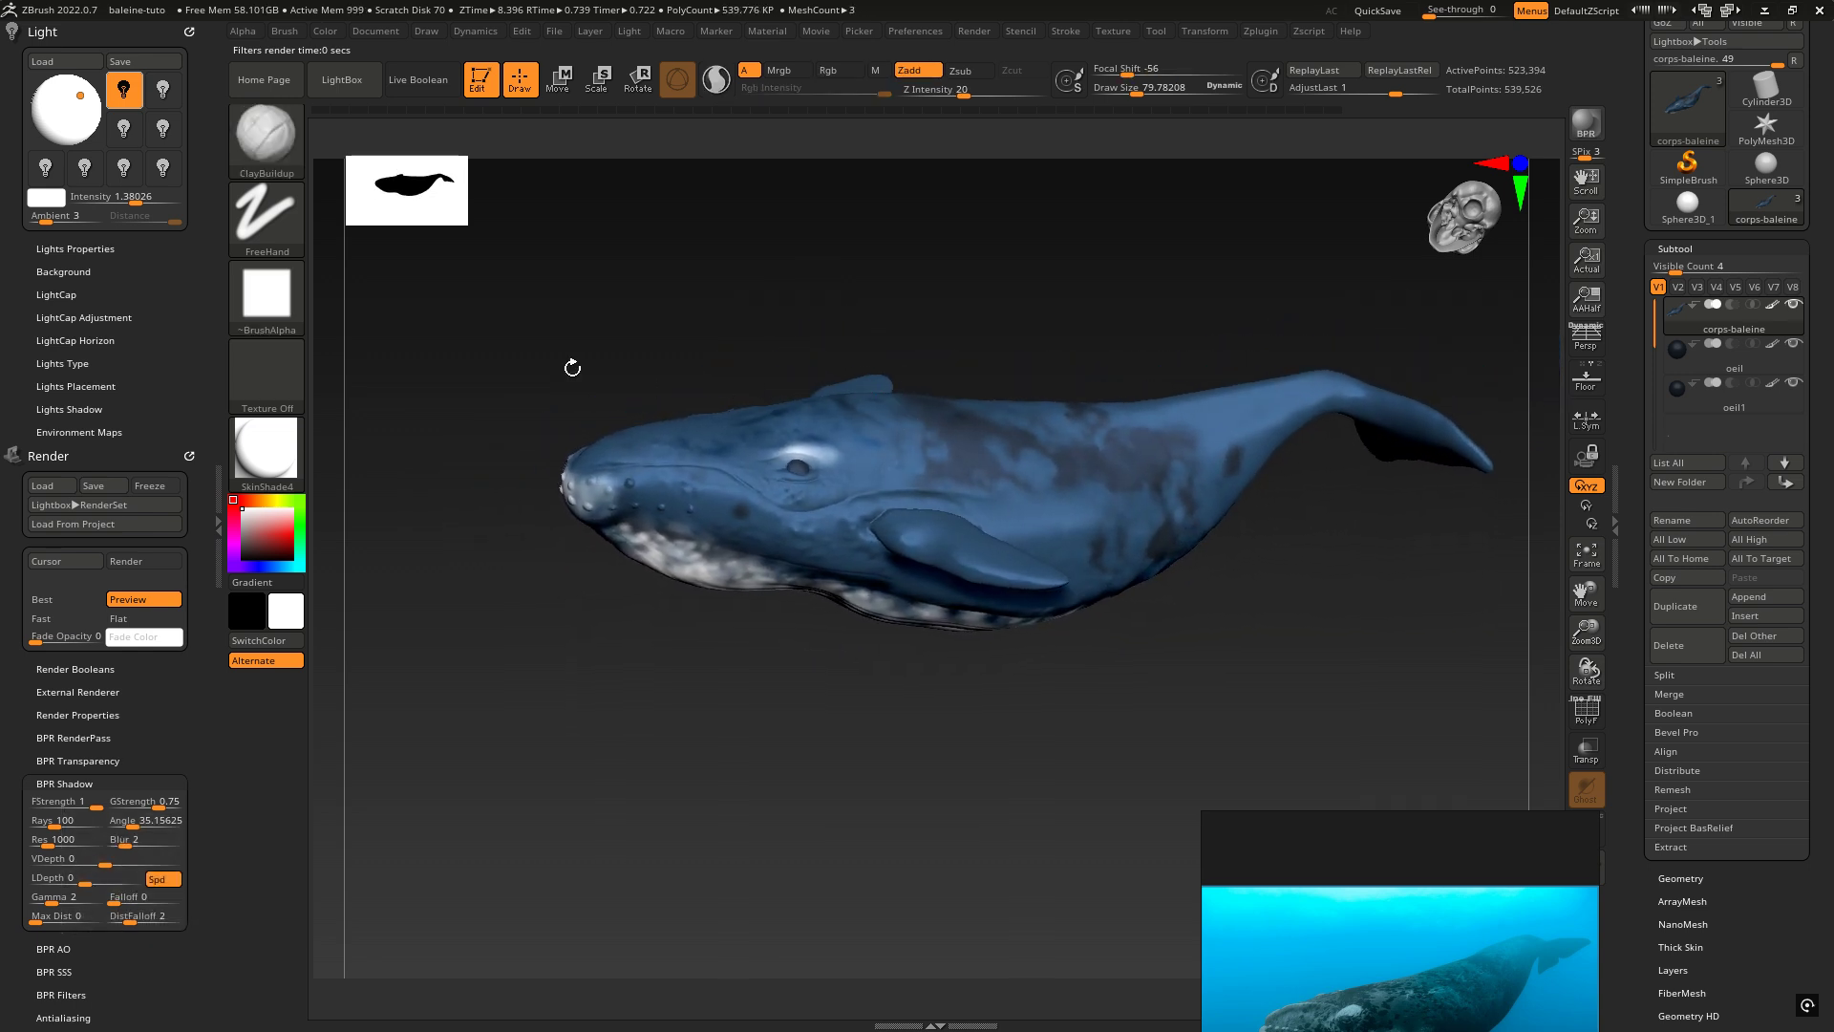
pyautogui.click(164, 91)
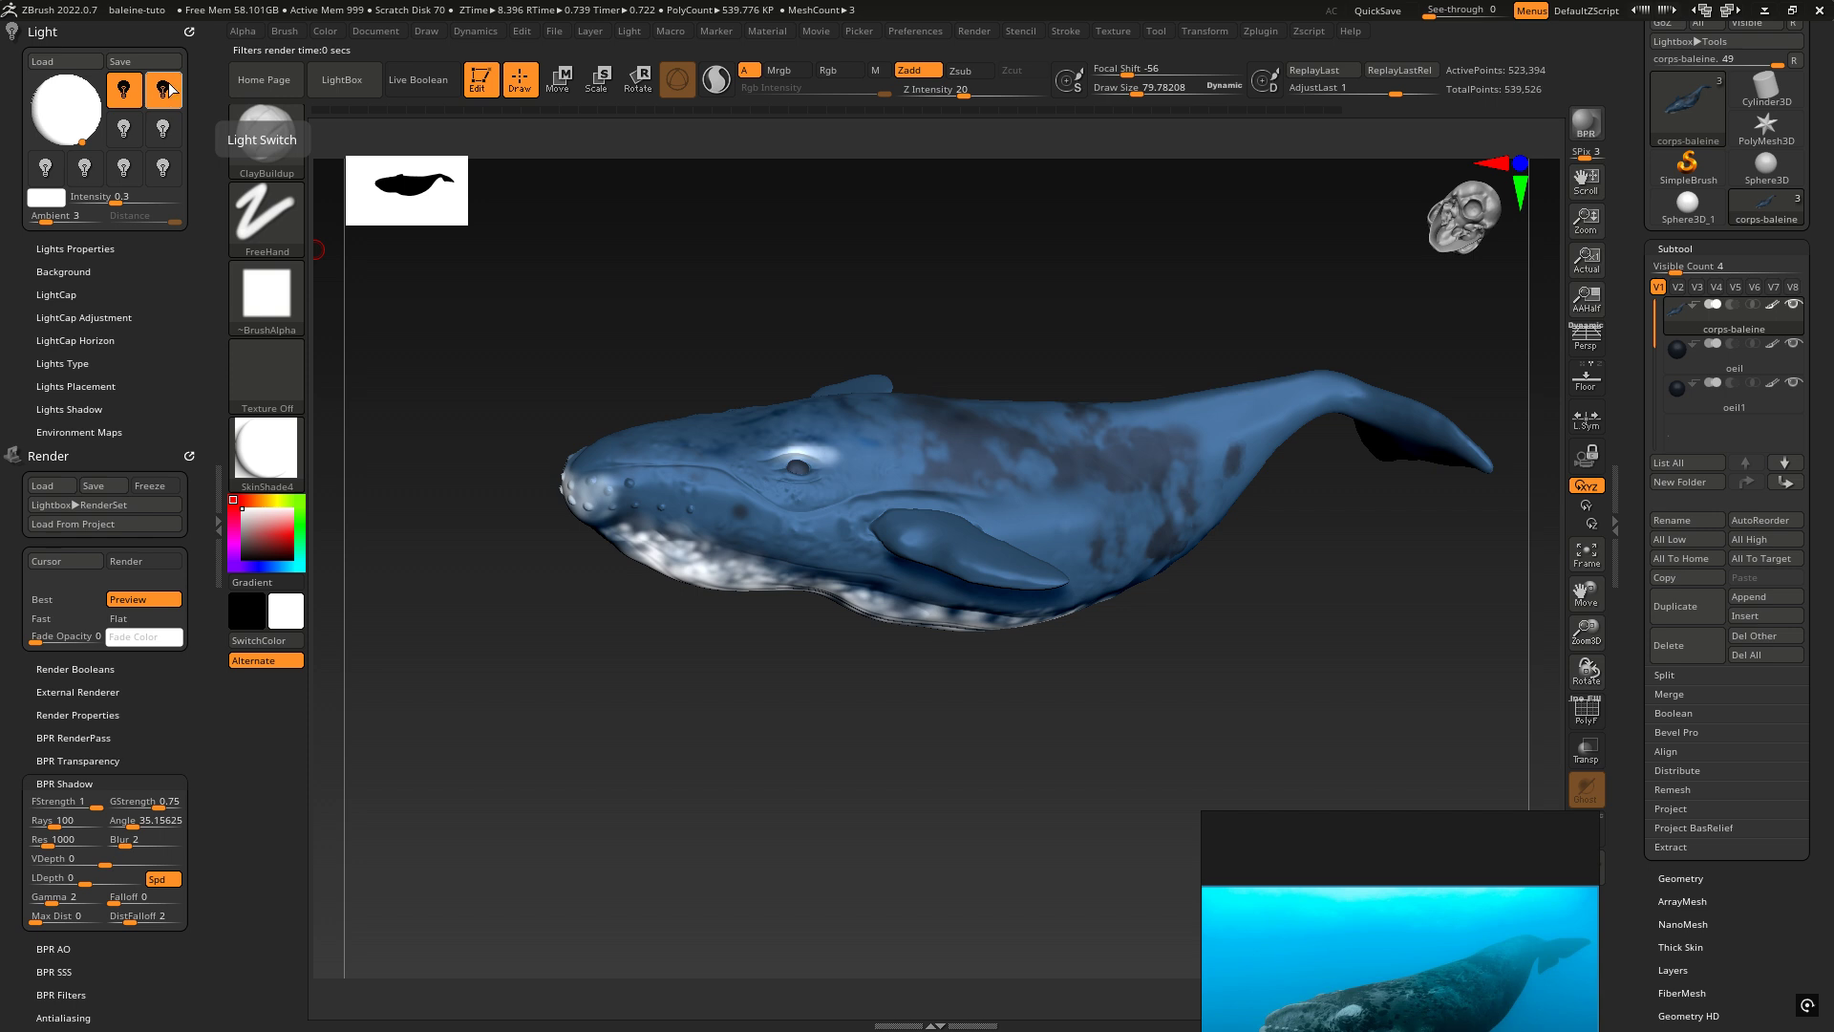
pyautogui.click(75, 138)
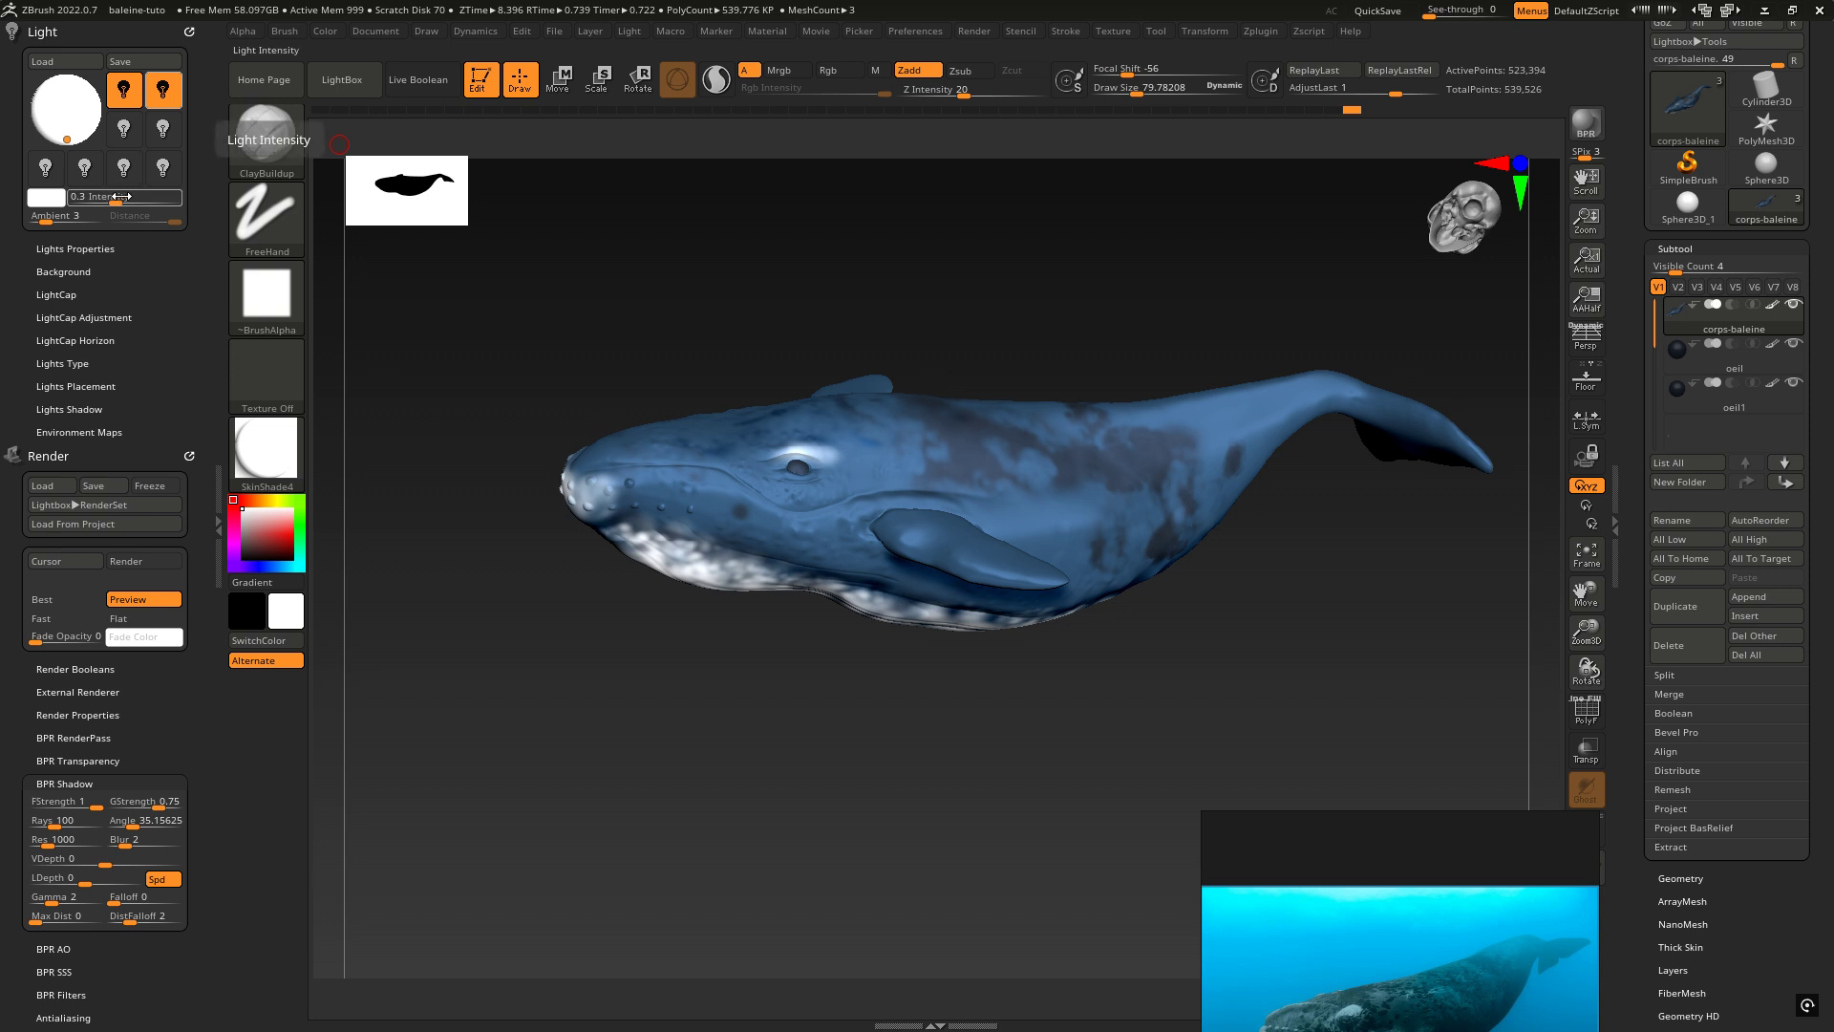
pyautogui.click(174, 96)
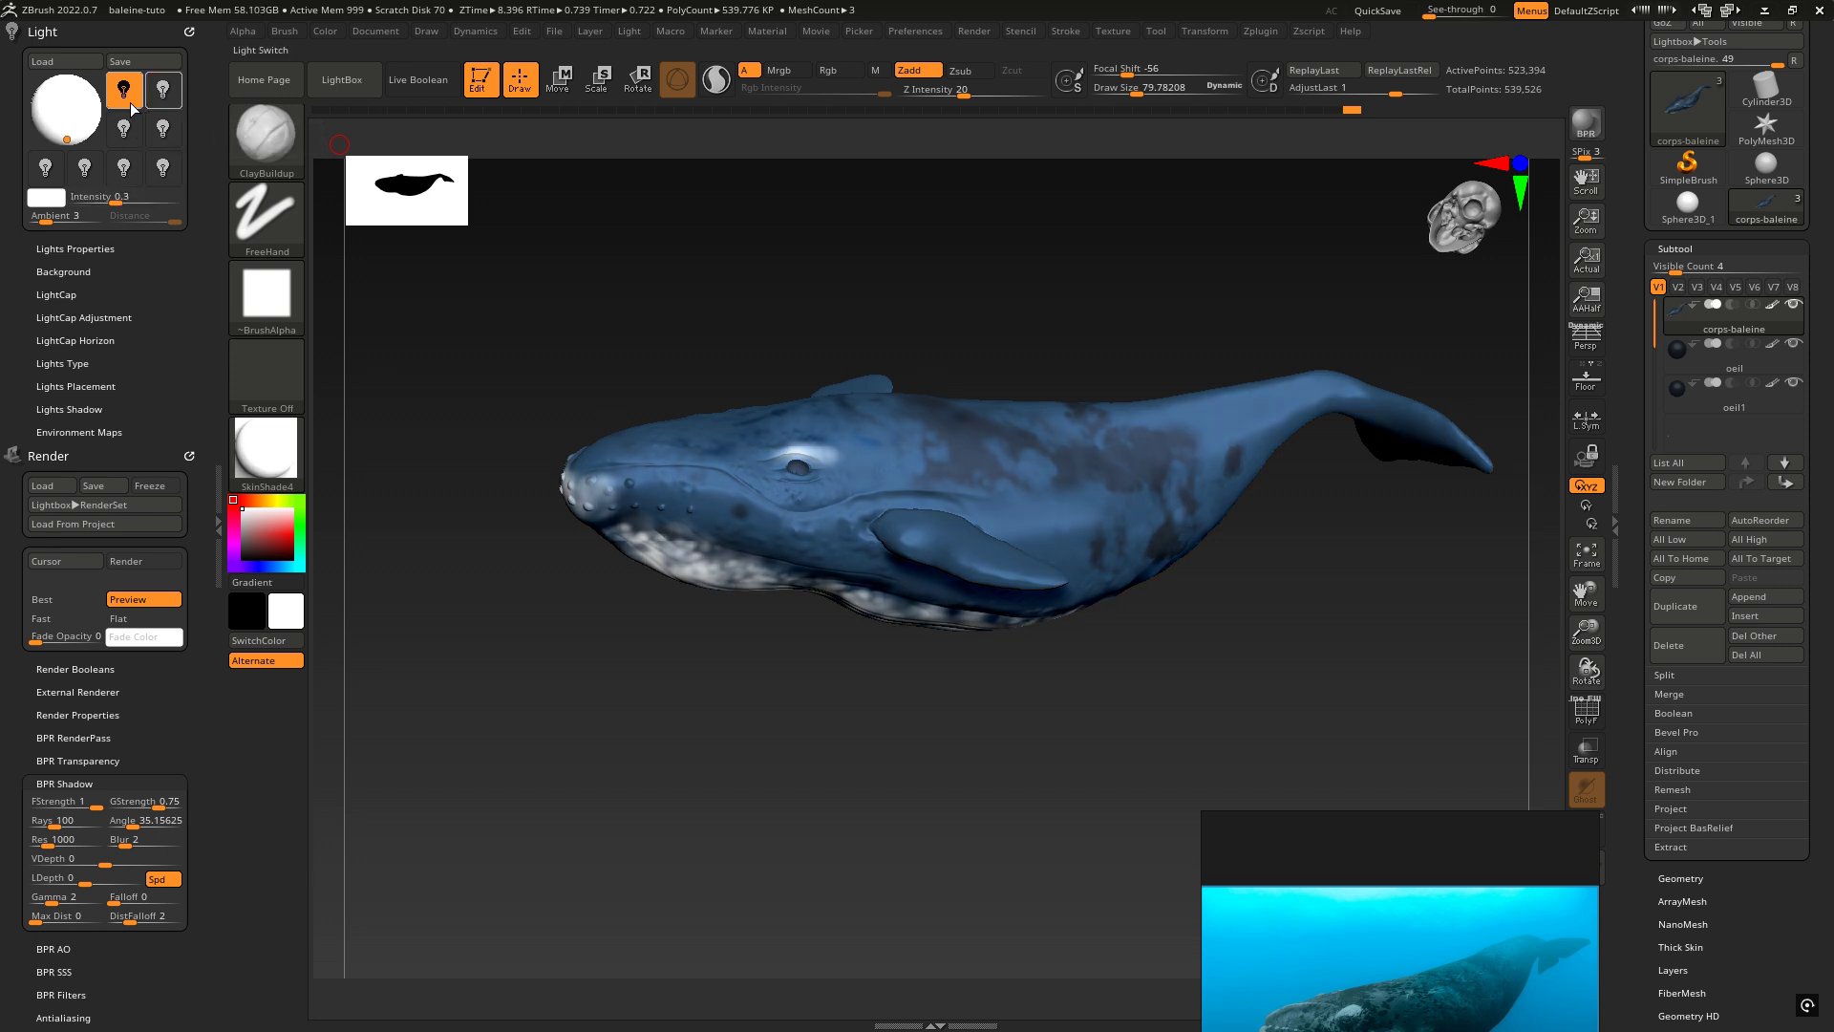
pyautogui.click(168, 99)
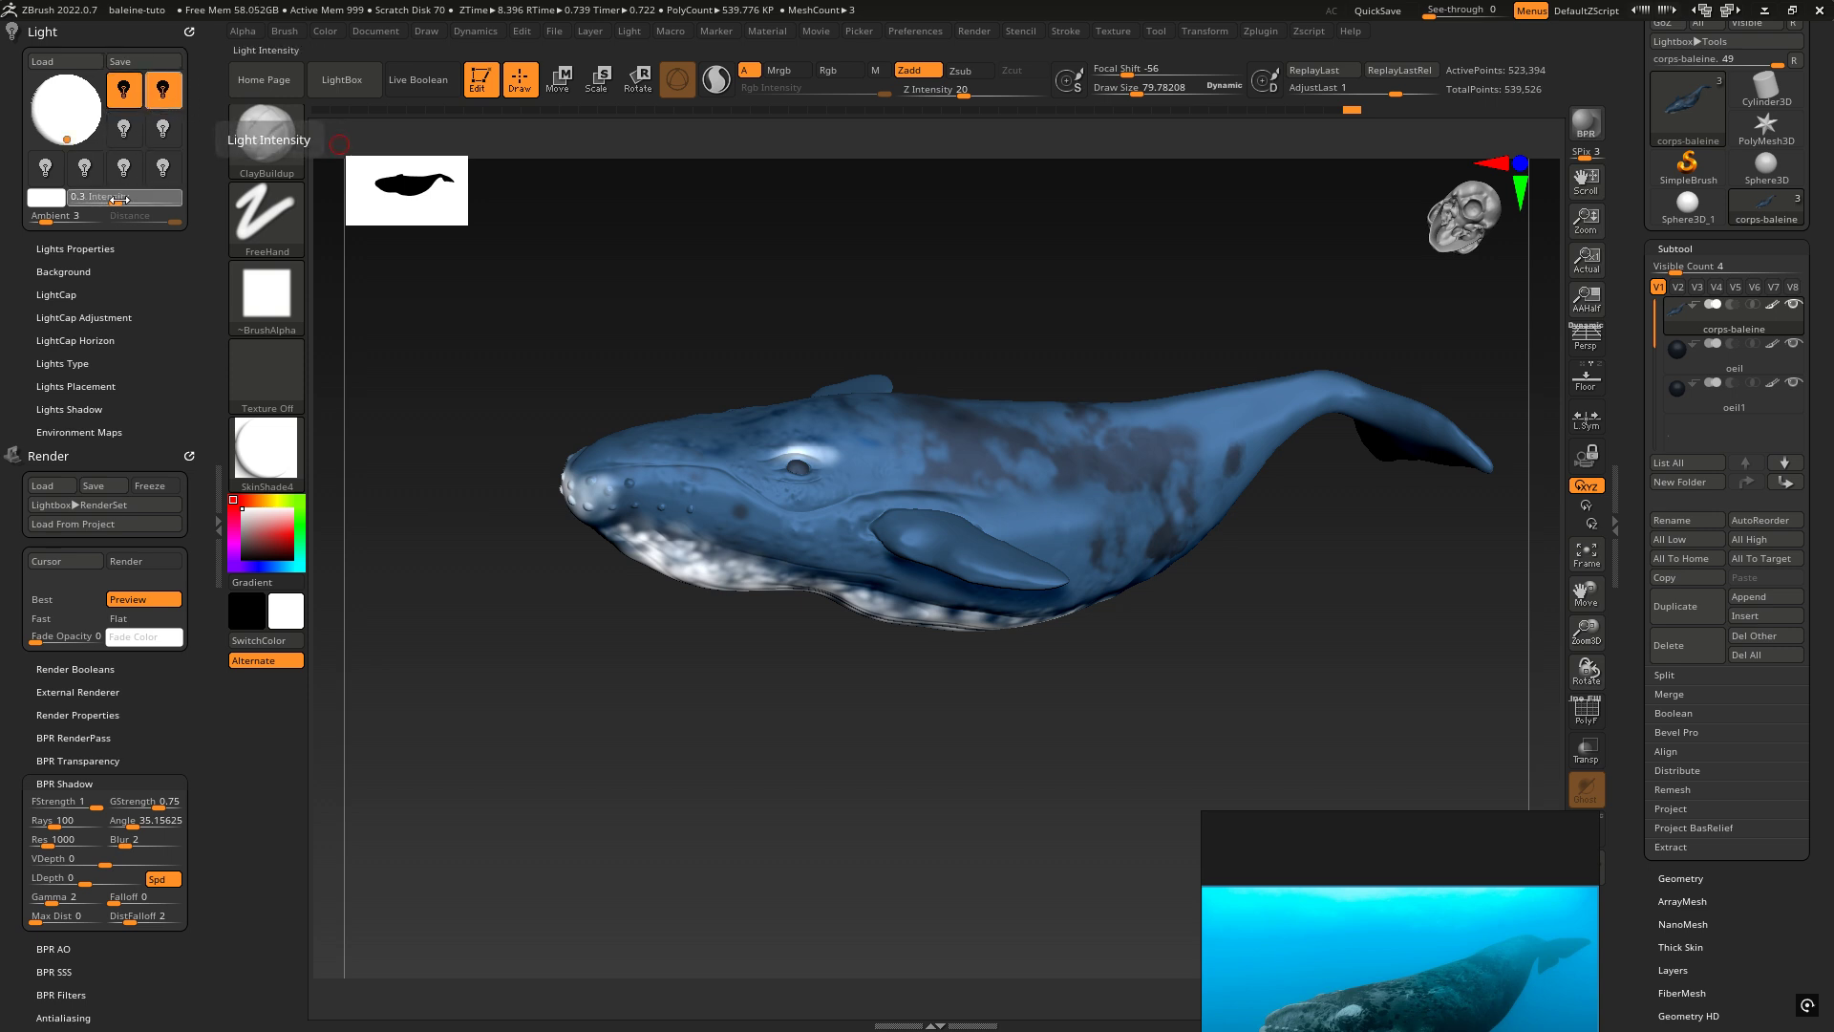
pyautogui.moveTo(118, 200); pyautogui.dragTo(110, 201)
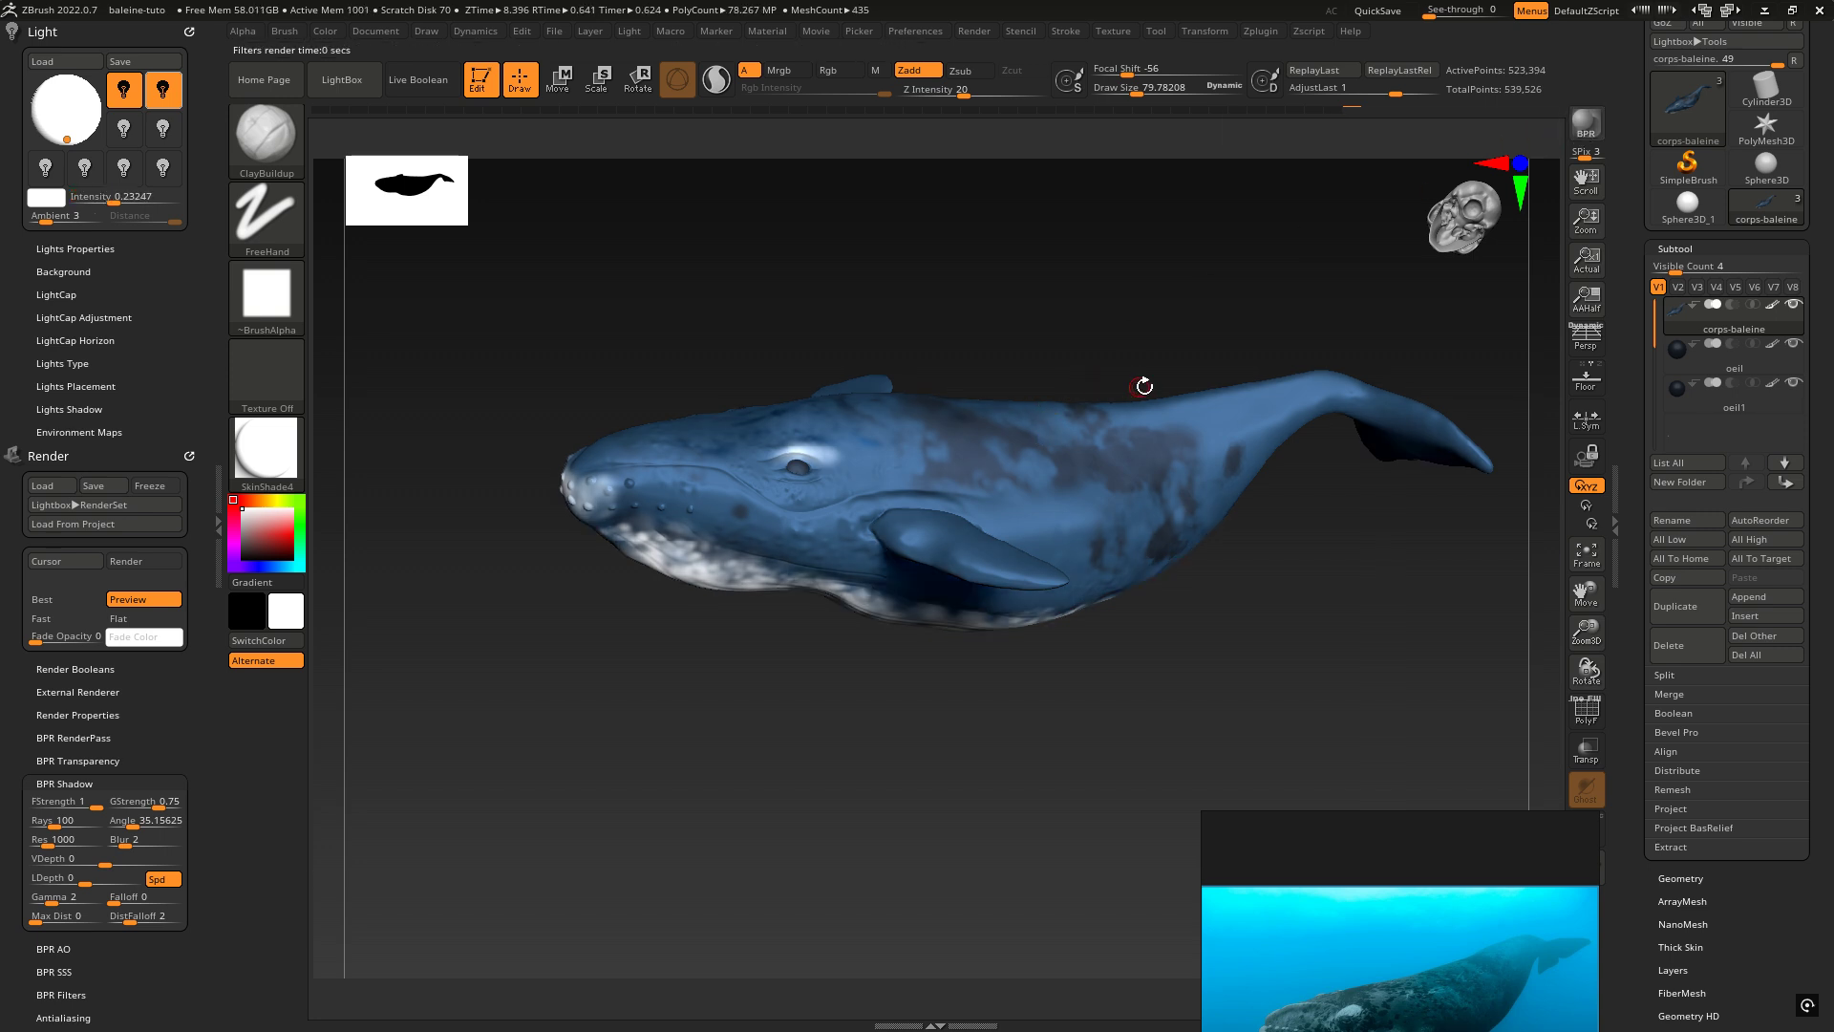
# Step: Examine the two-light setup on the whale's belly, flank and back from several angles
pyautogui.moveTo(1142, 385); pyautogui.dragTo(1150, 436)
pyautogui.moveTo(667, 306); pyautogui.dragTo(958, 379)
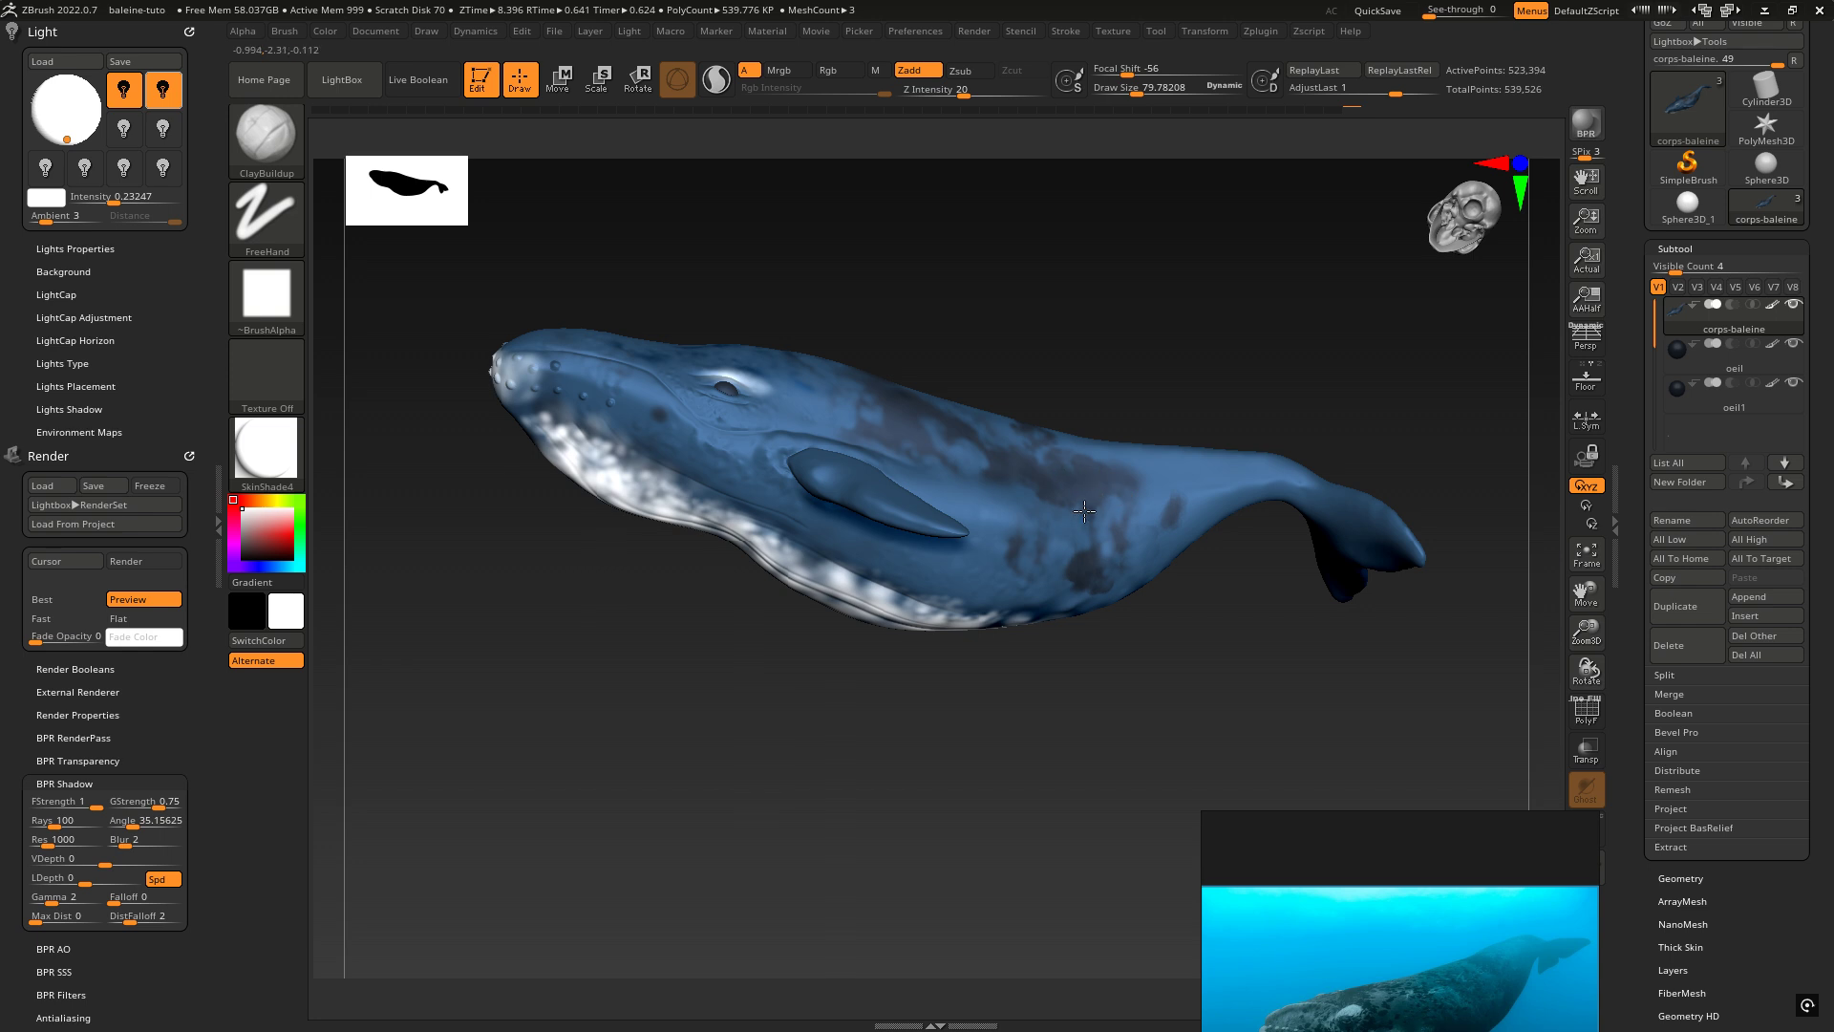
pyautogui.moveTo(1084, 511)
pyautogui.mouseDown(button='right')
pyautogui.moveTo(1062, 559)
pyautogui.moveTo(965, 561)
pyautogui.moveTo(1075, 560)
pyautogui.moveTo(1073, 541)
pyautogui.mouseUp(button='right')
pyautogui.press('alt')
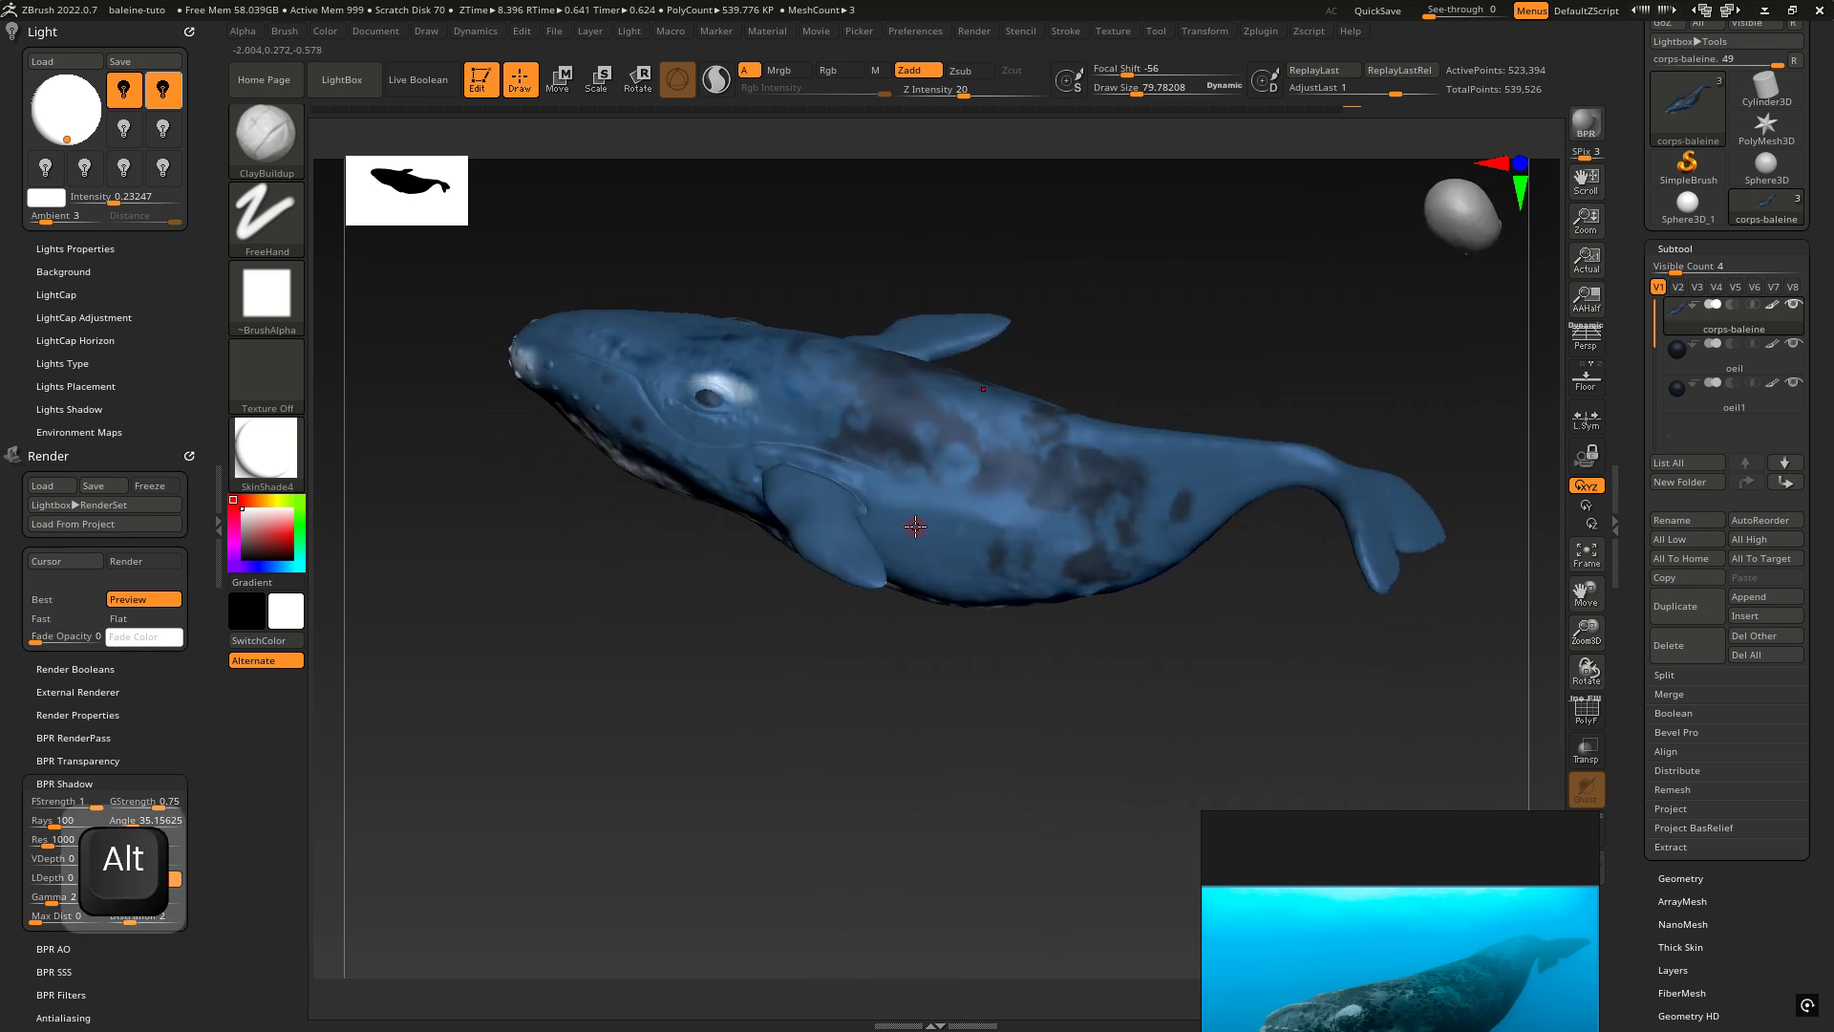